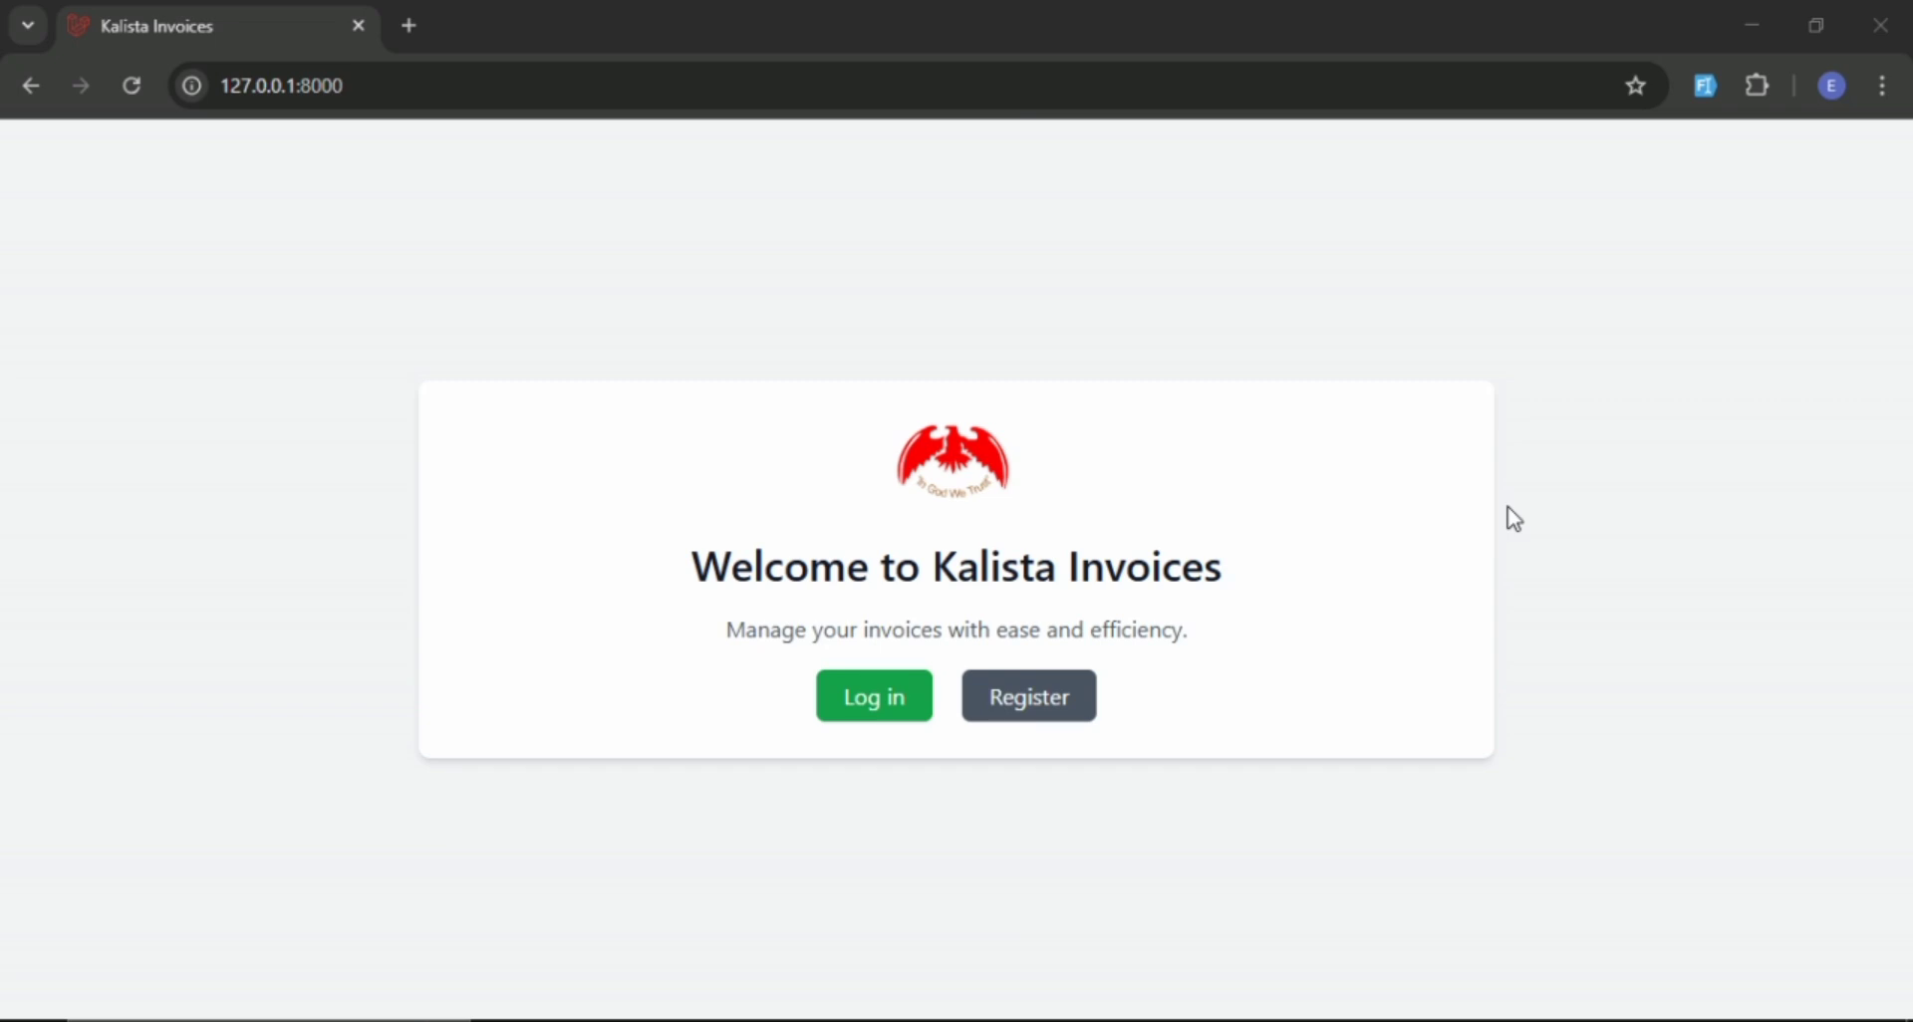
Log in to Kalista Invoices with the saved admin account, entering the Windows security PIN to fill in its credentials.
click(868, 703)
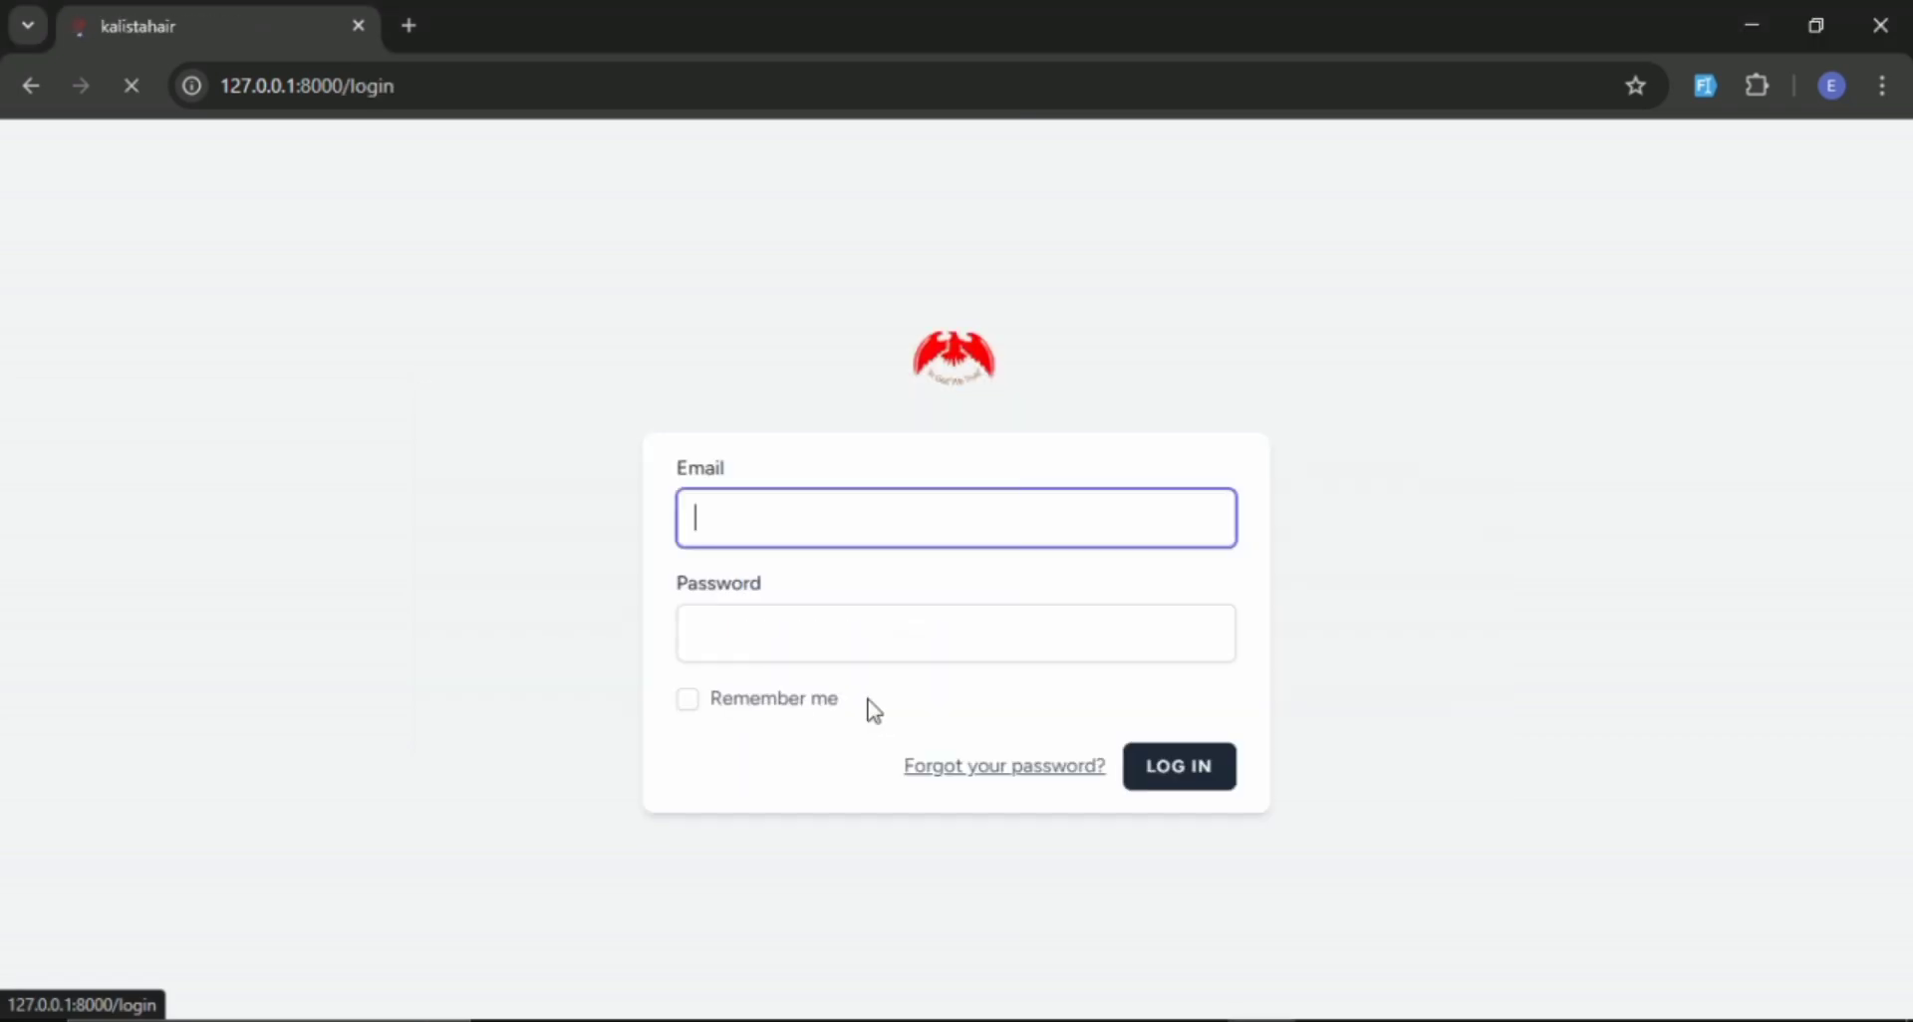
click(837, 512)
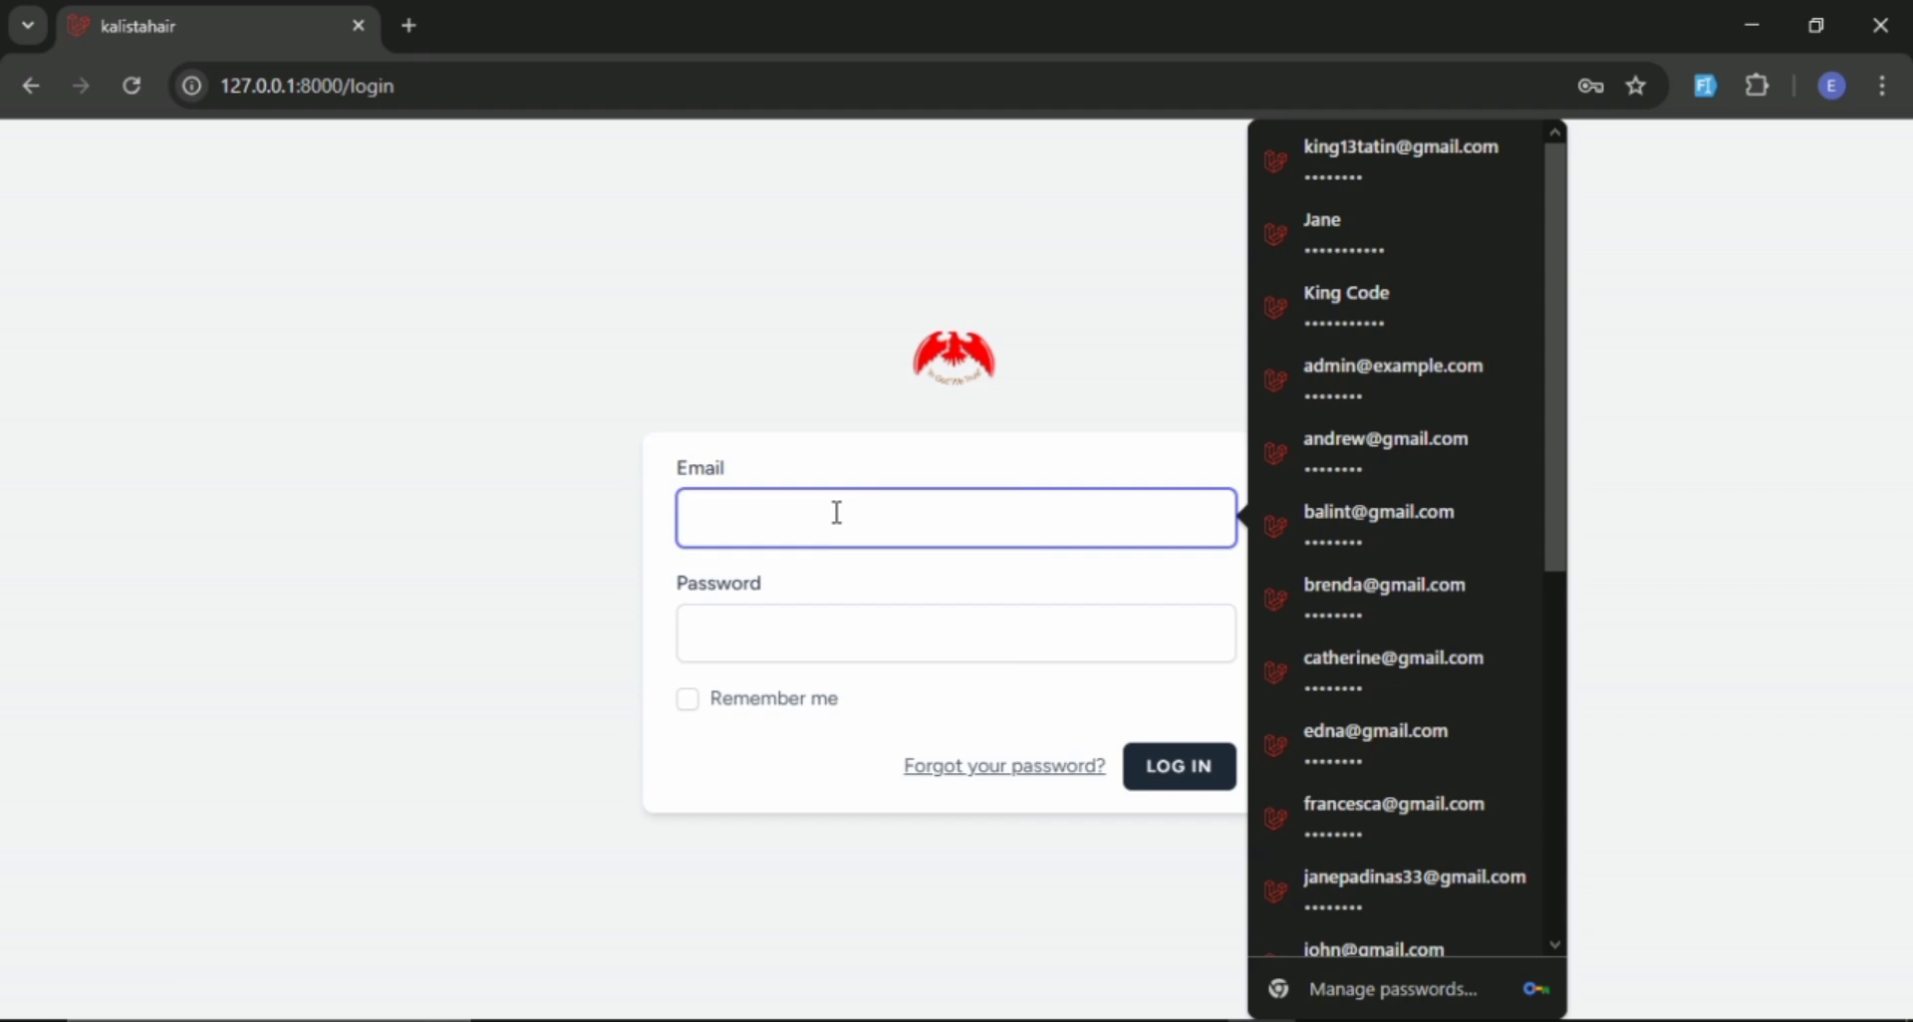
text(ki)
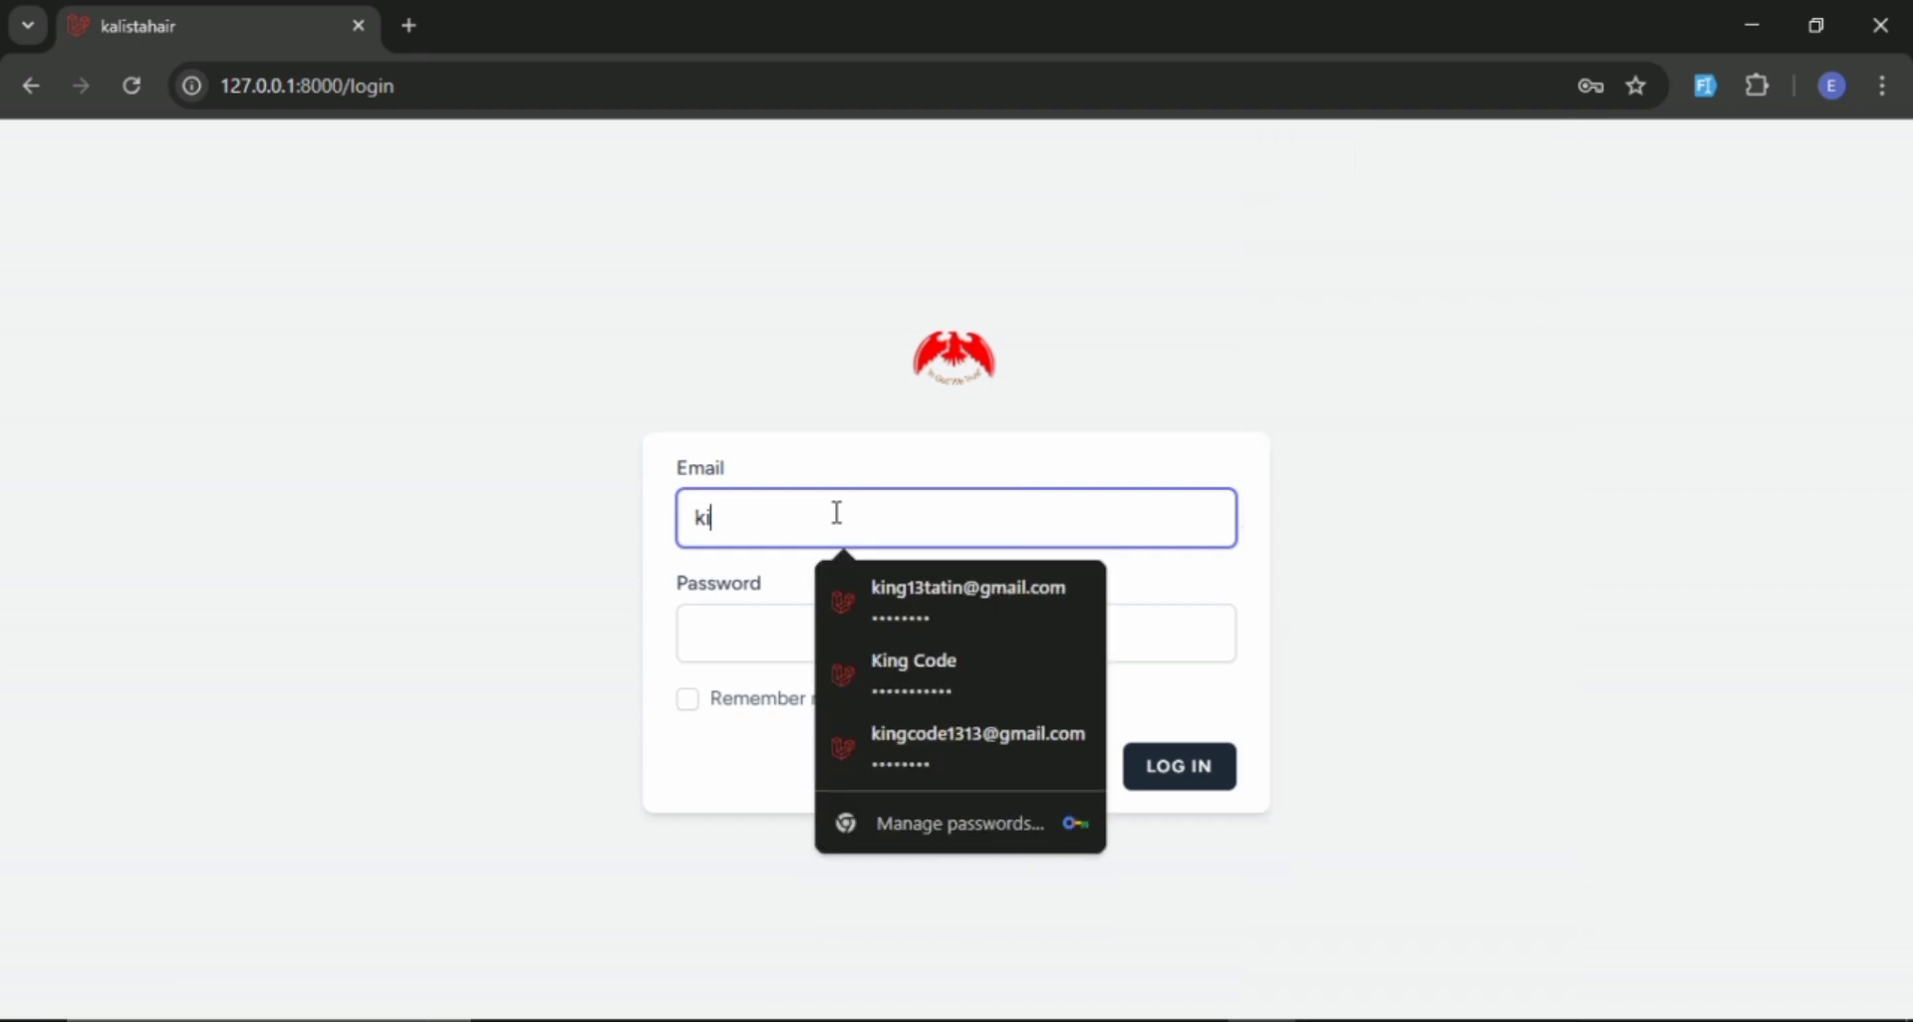
click(954, 588)
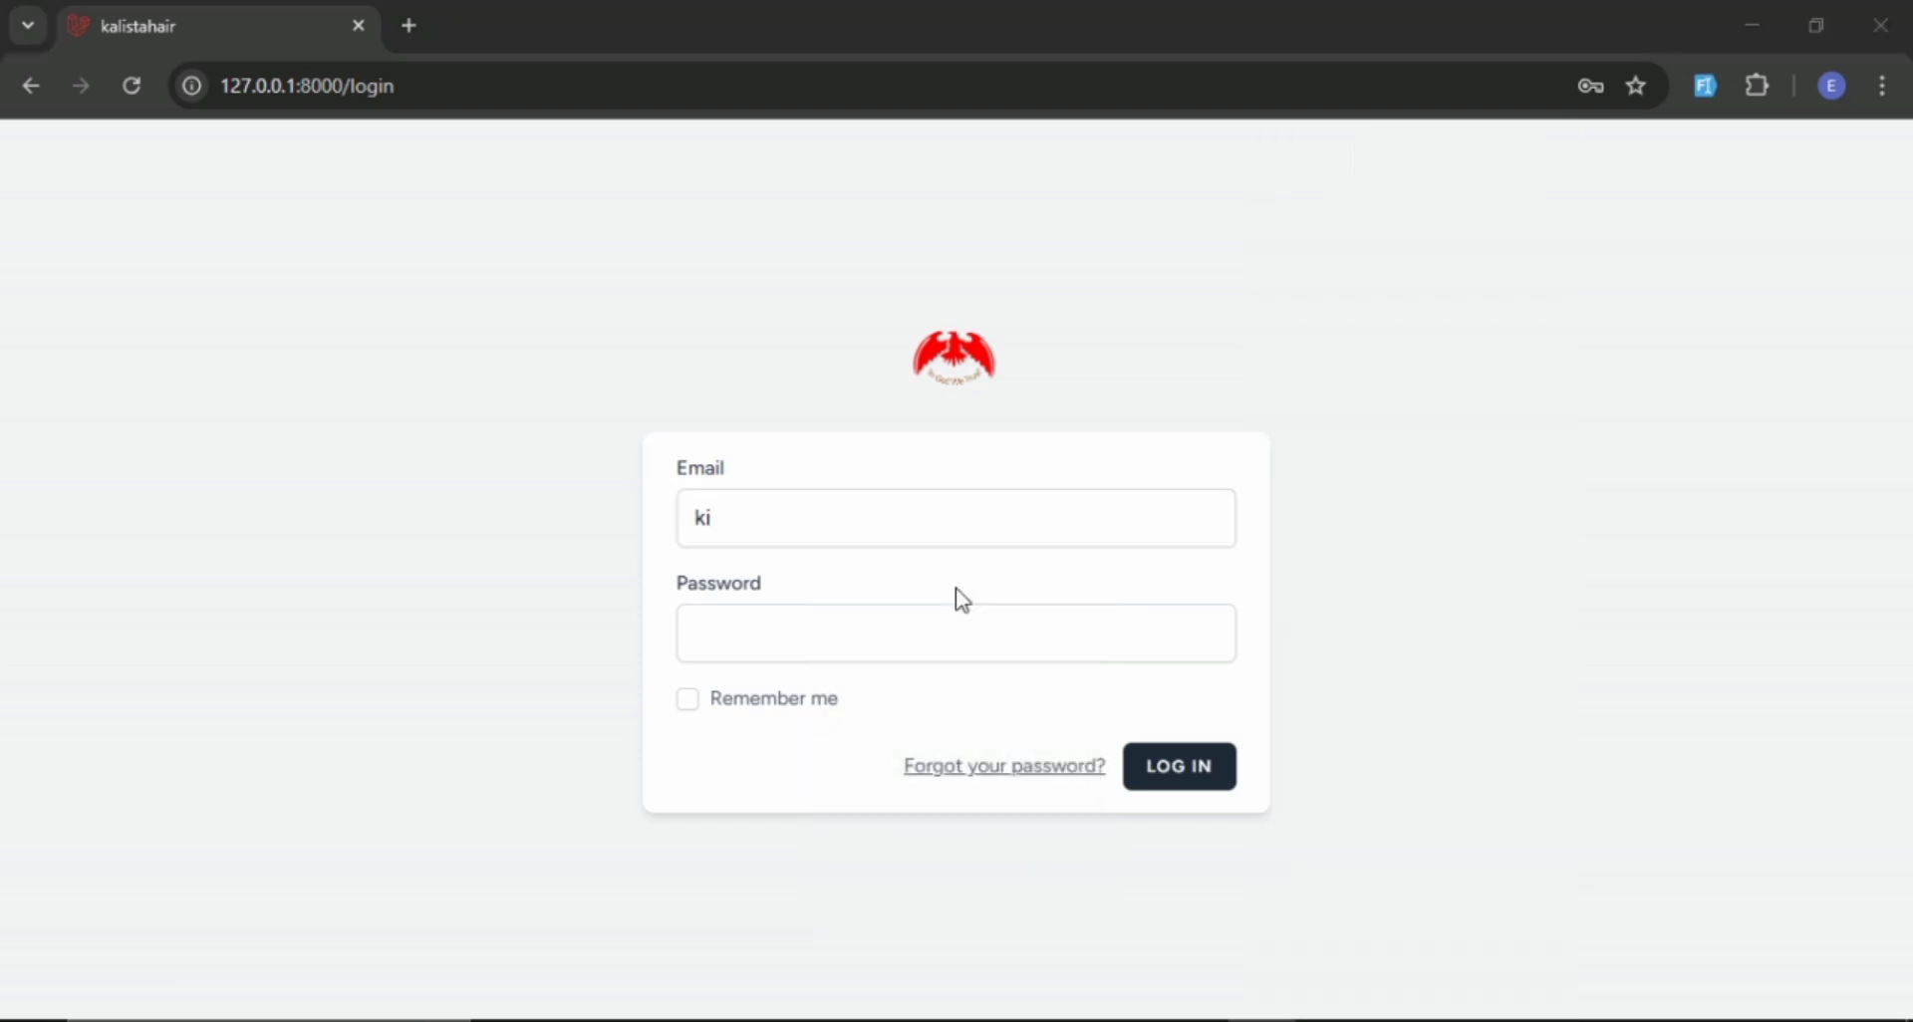
text(••••)
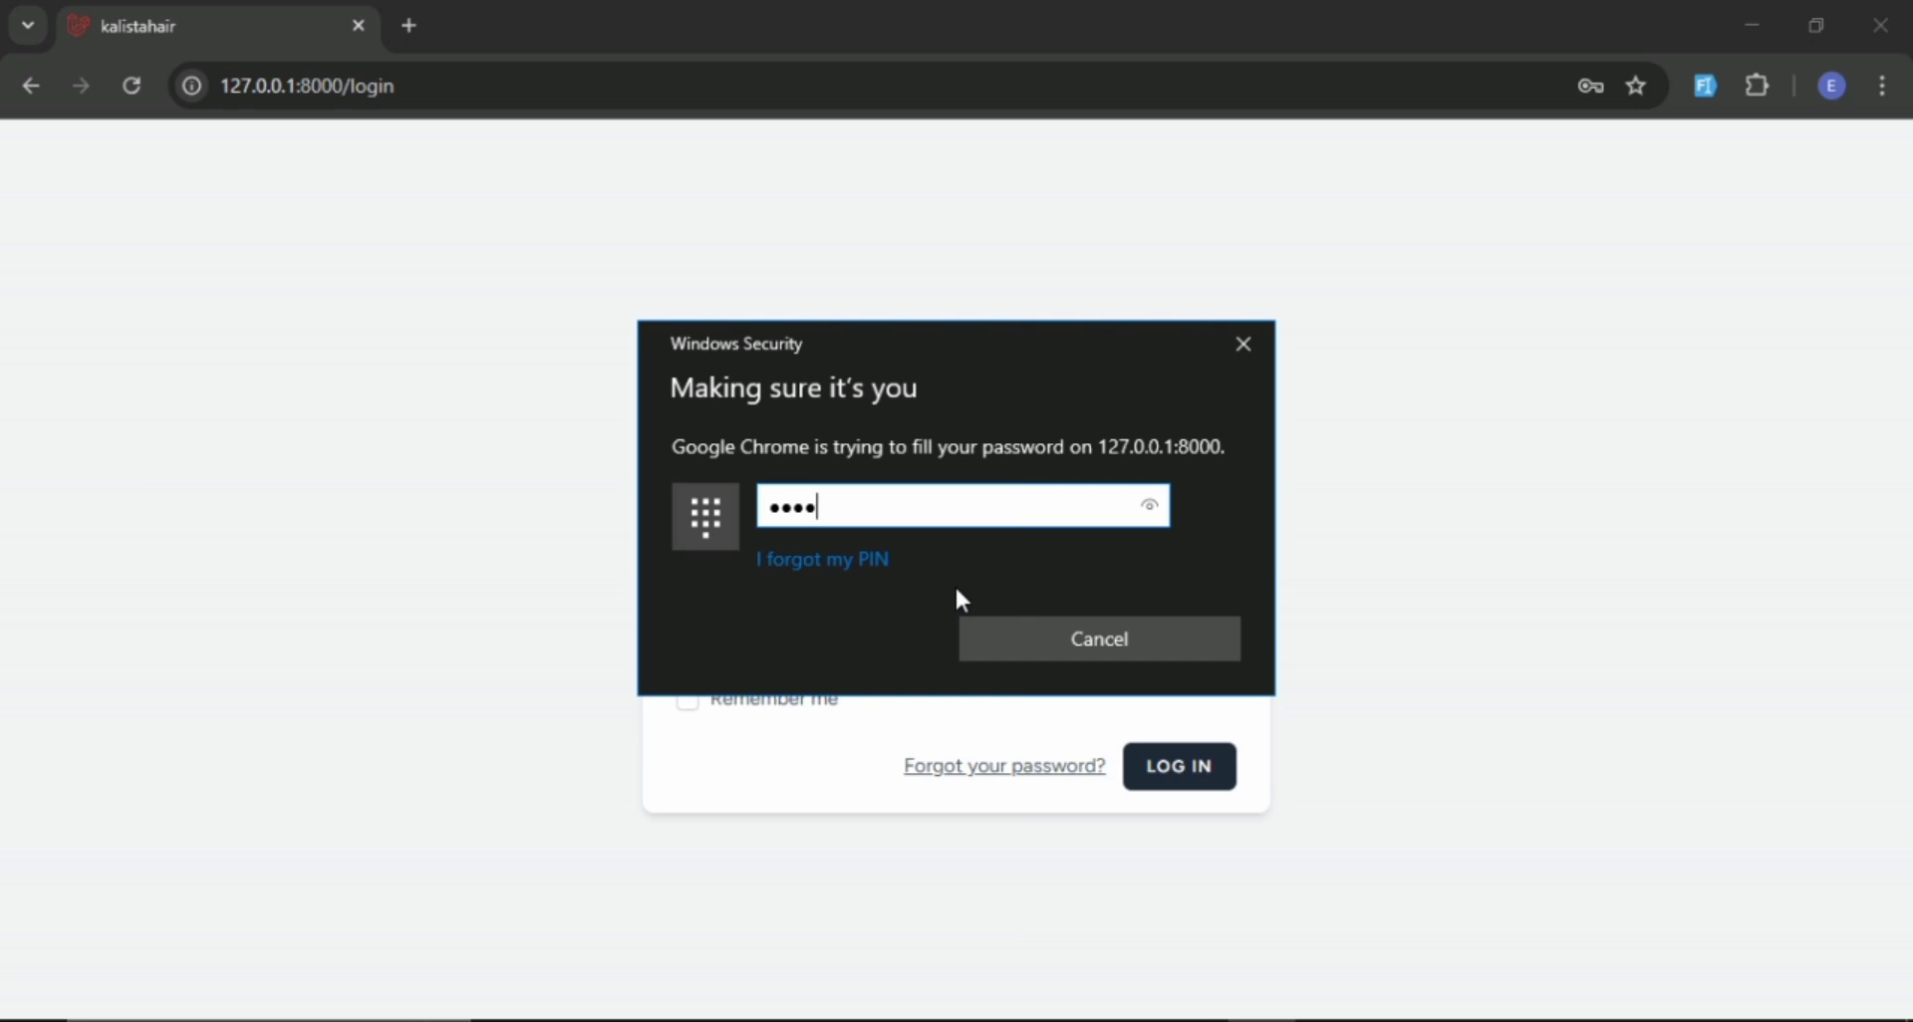
click(1179, 767)
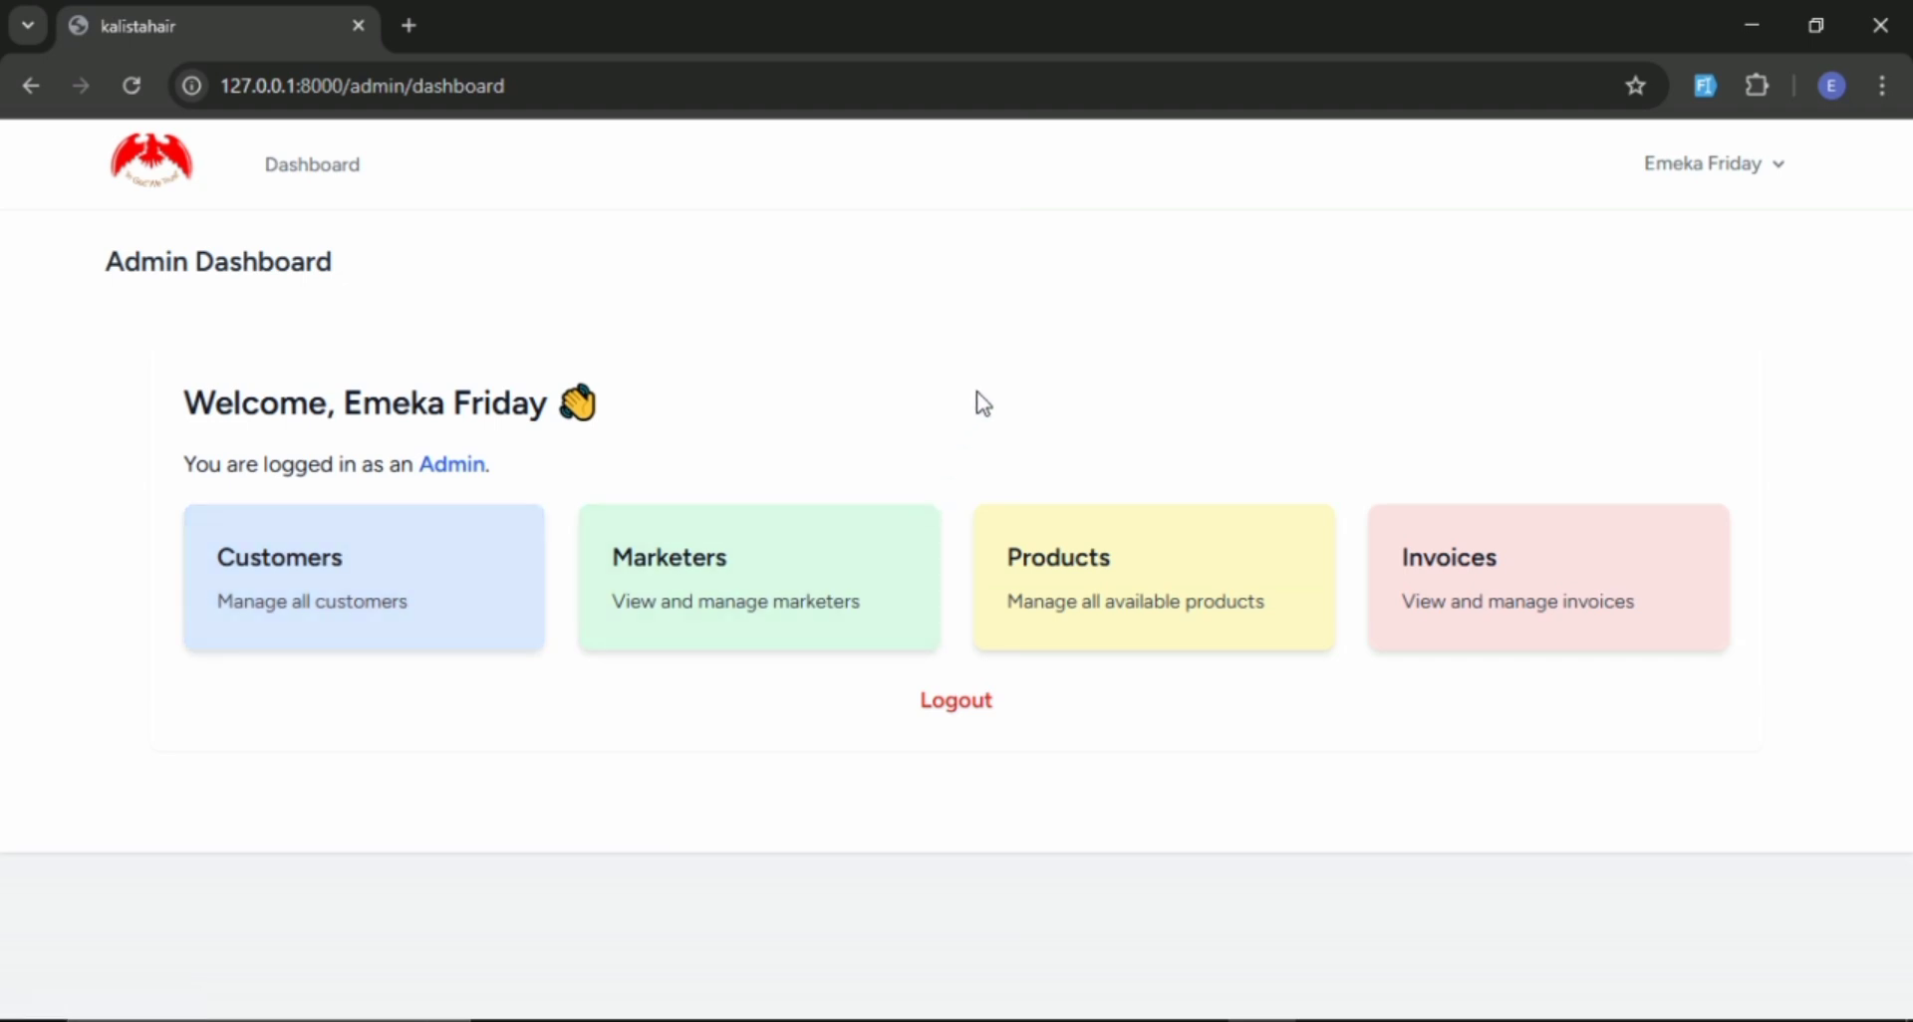
Enlarge the page zoom to 150% and look over the Customers, Marketers, Products and Invoices cards on the admin dashboard.
key(ctrl+plus)
key(ctrl+plus)
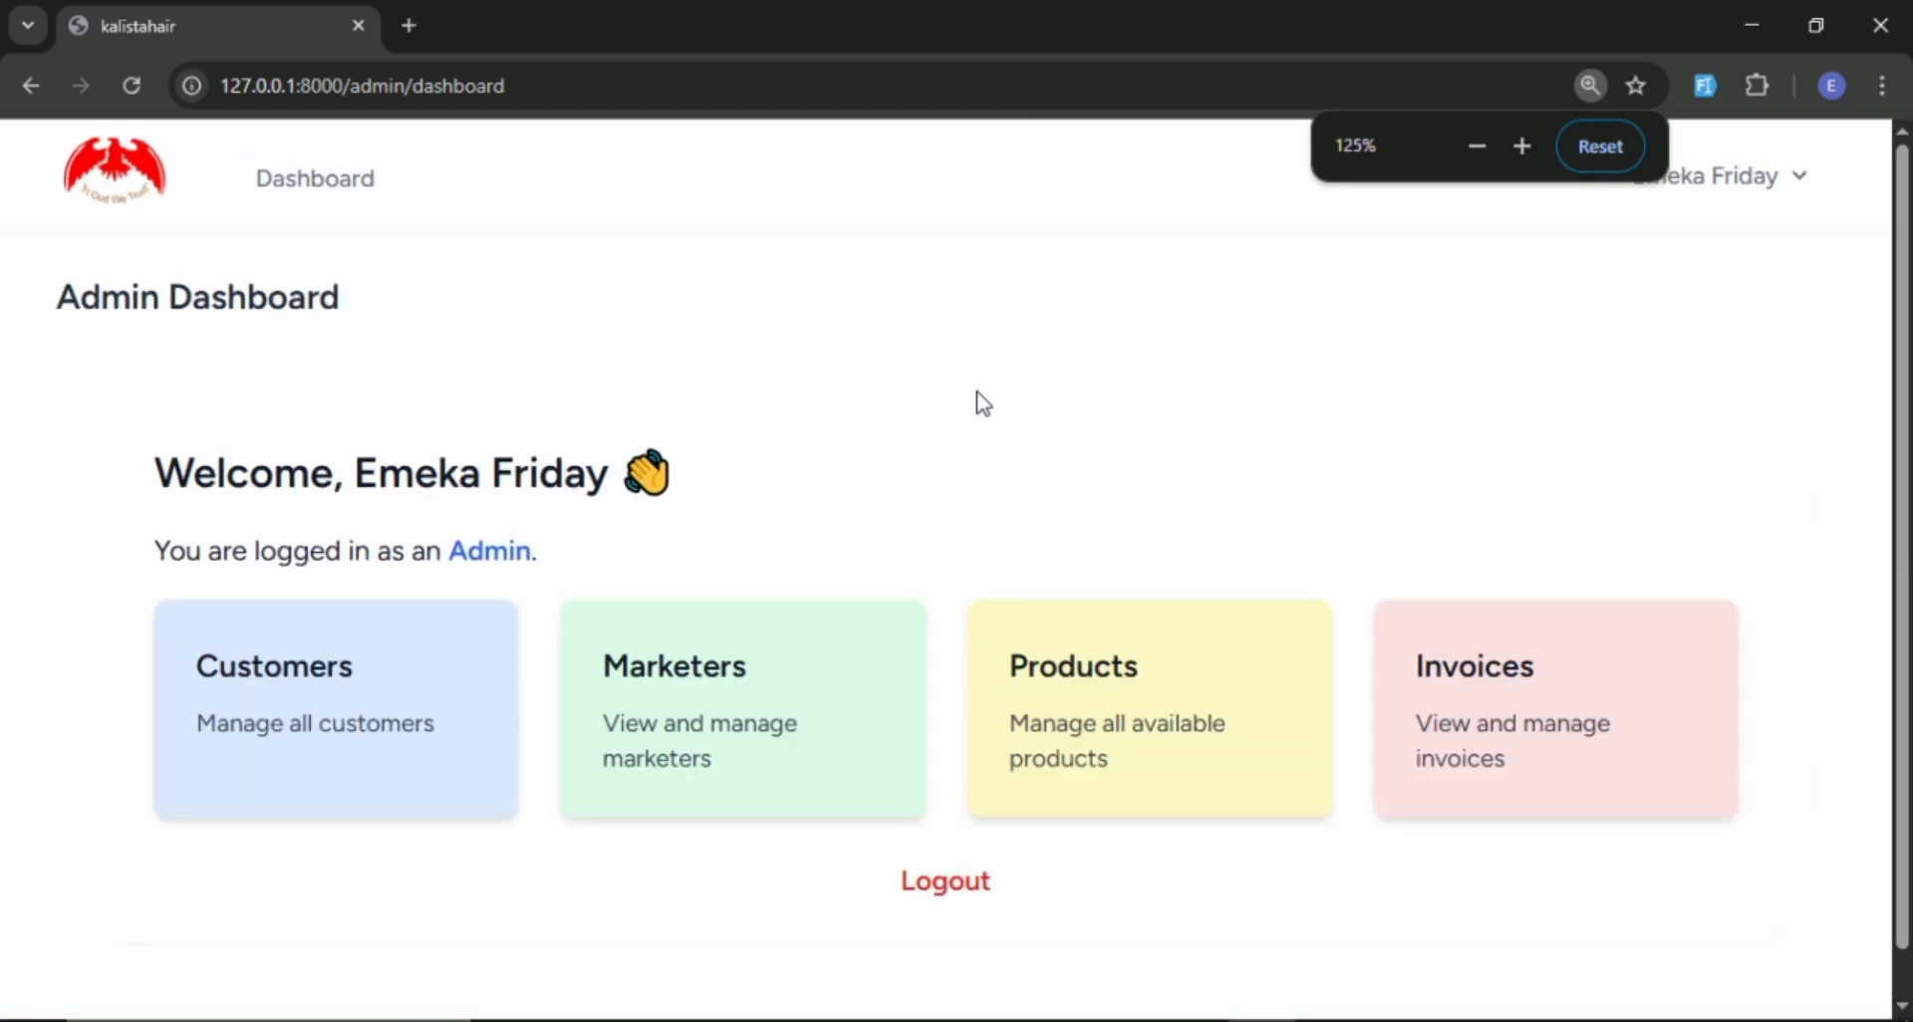
key(ctrl+plus)
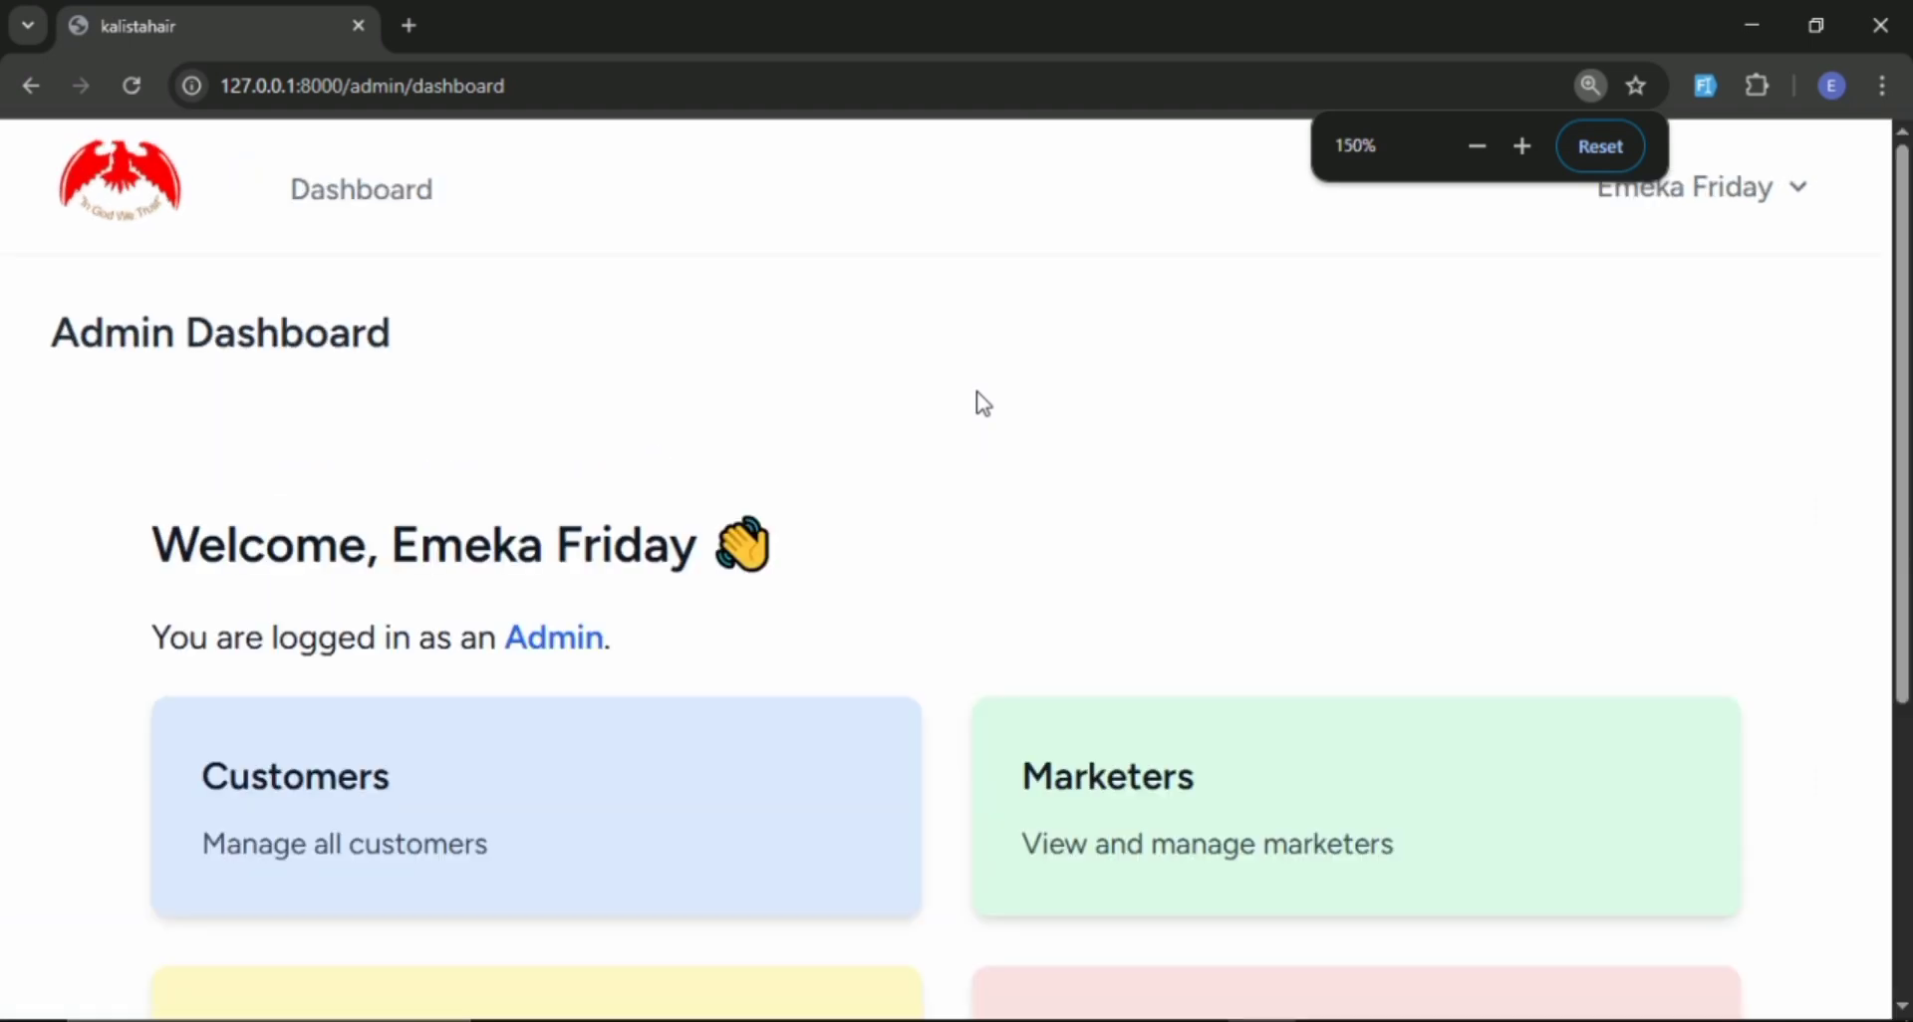
scroll(965, 402, down, 3)
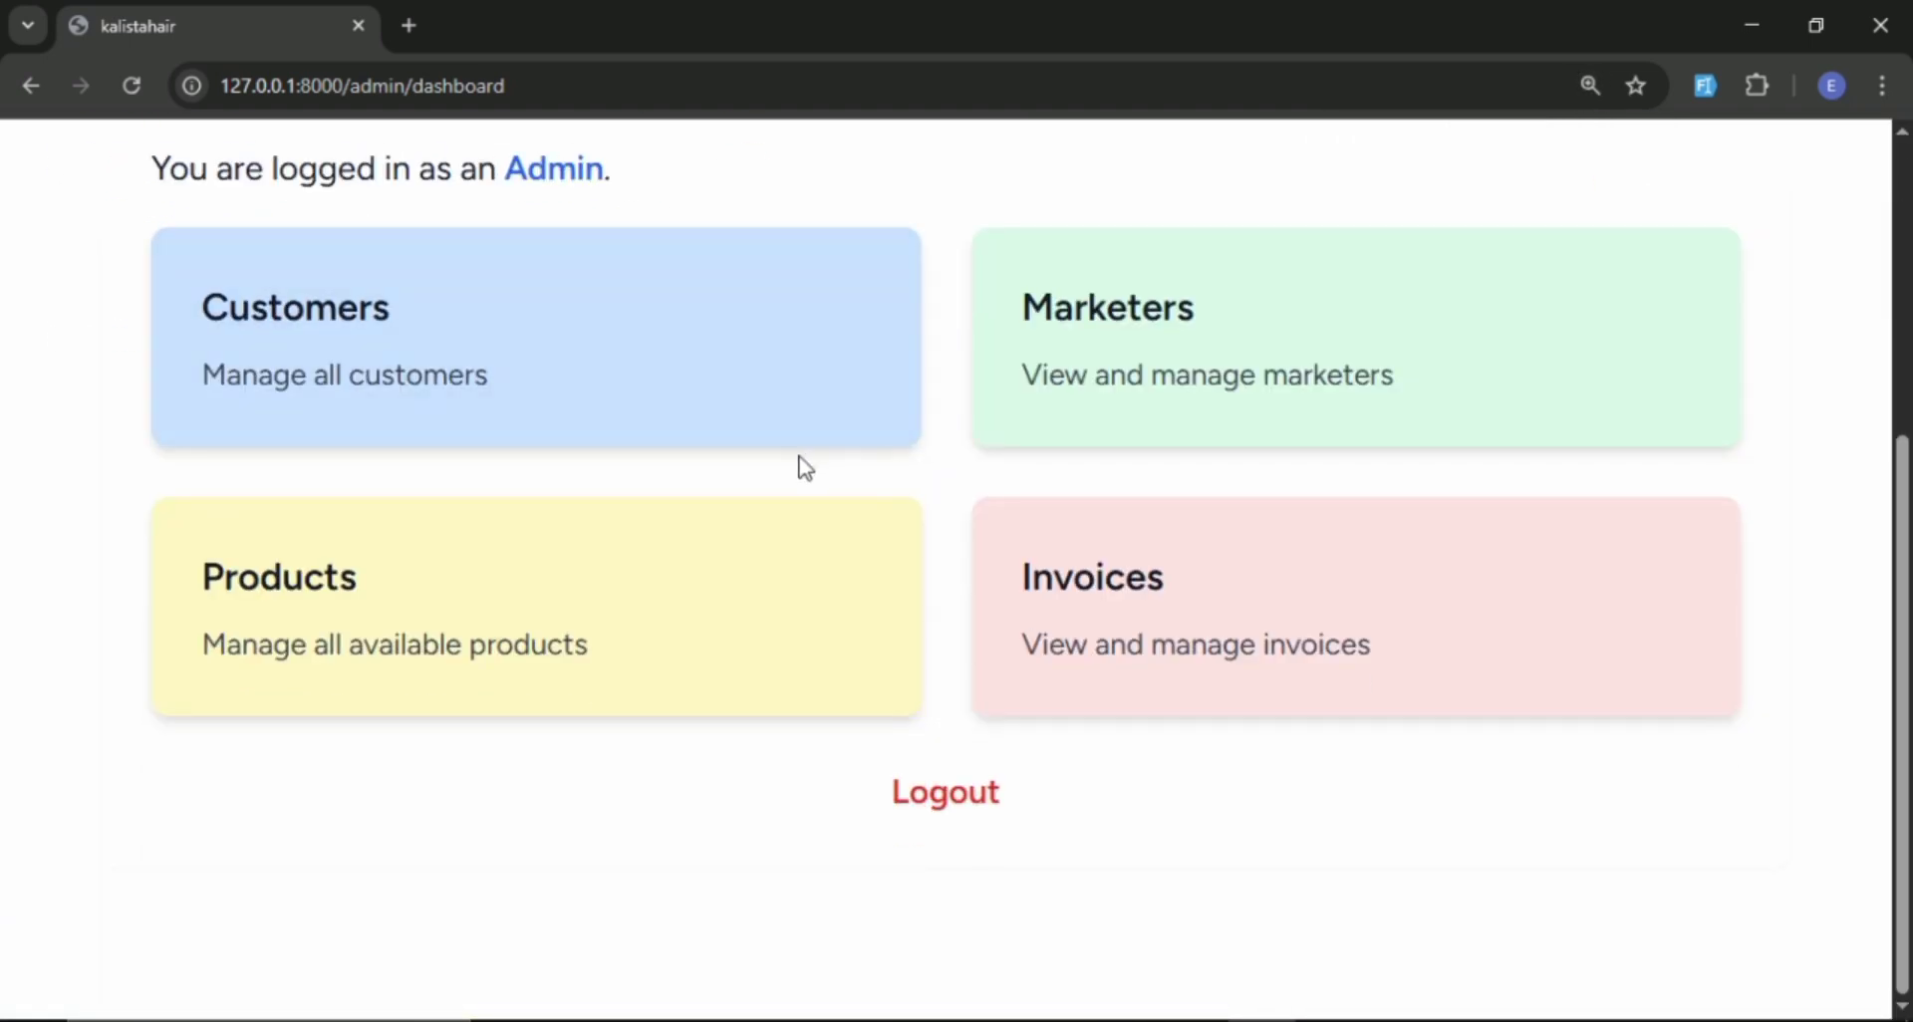
scroll(517, 581, up, 1)
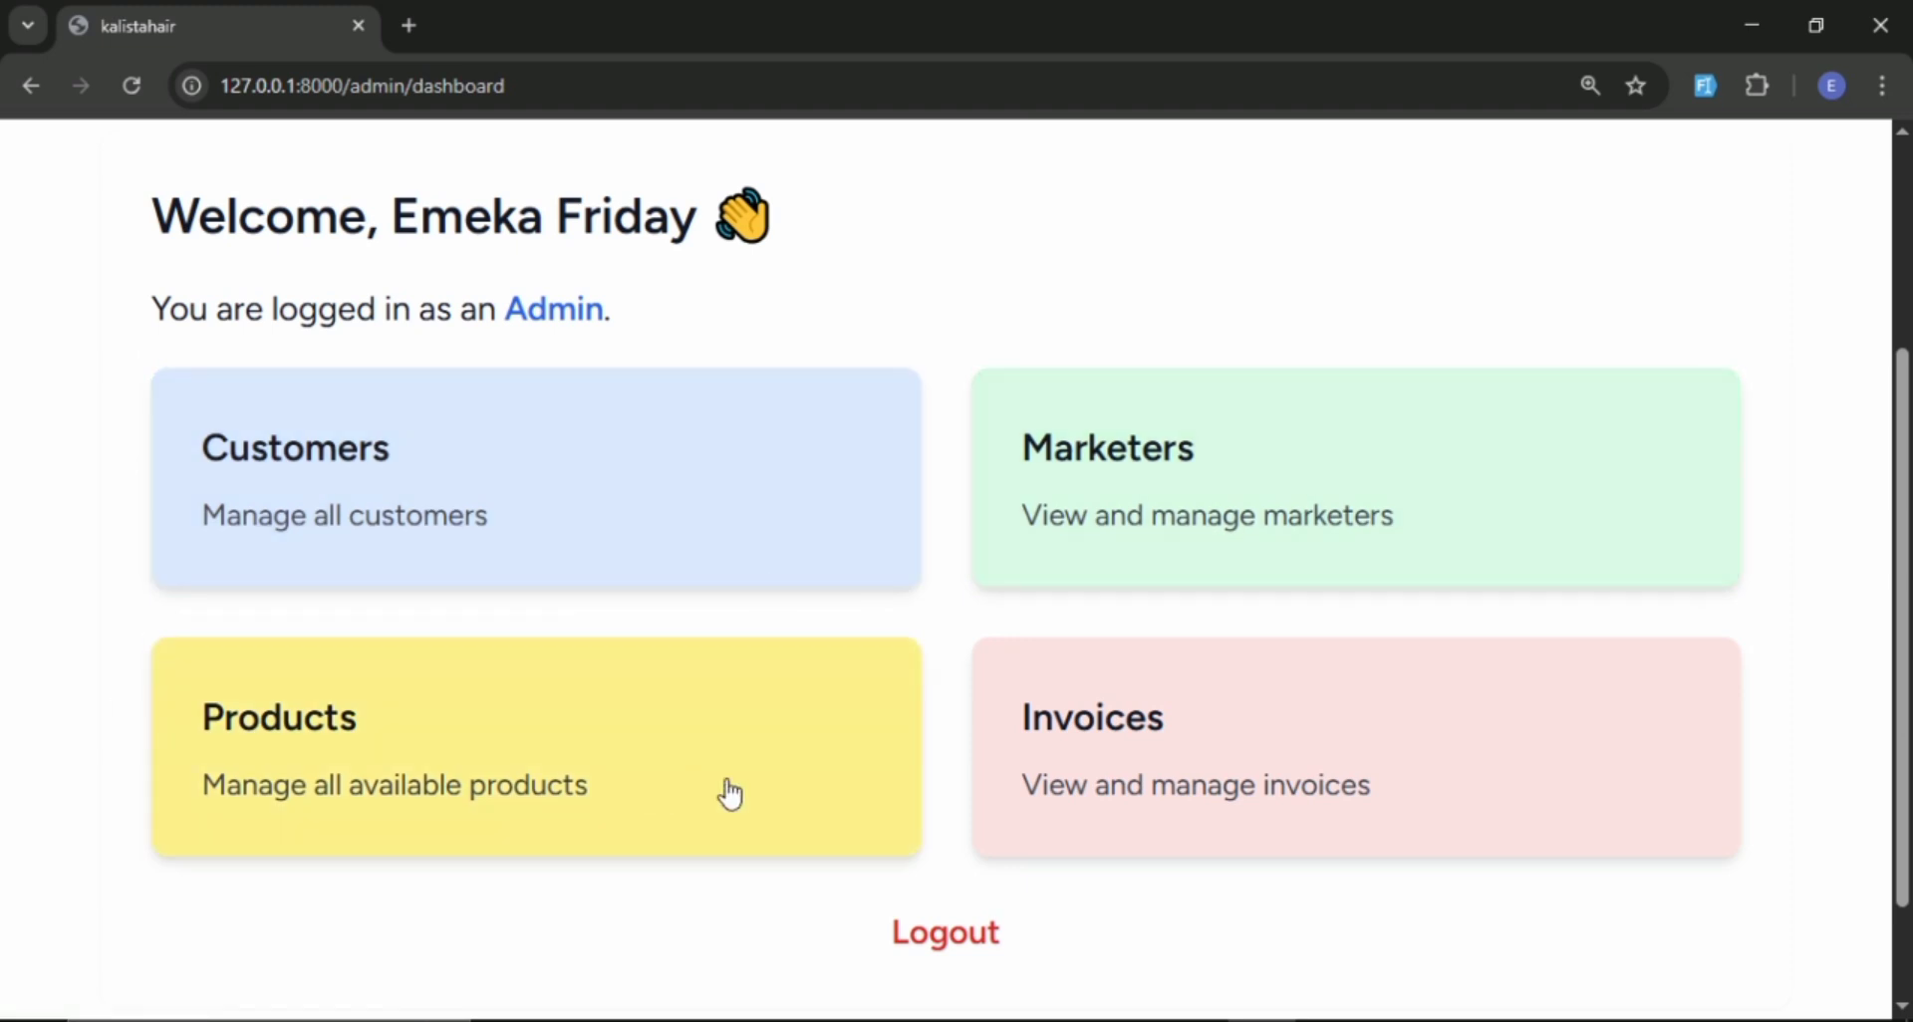
scroll(916, 765, down, 1)
scroll(1114, 703, up, 4)
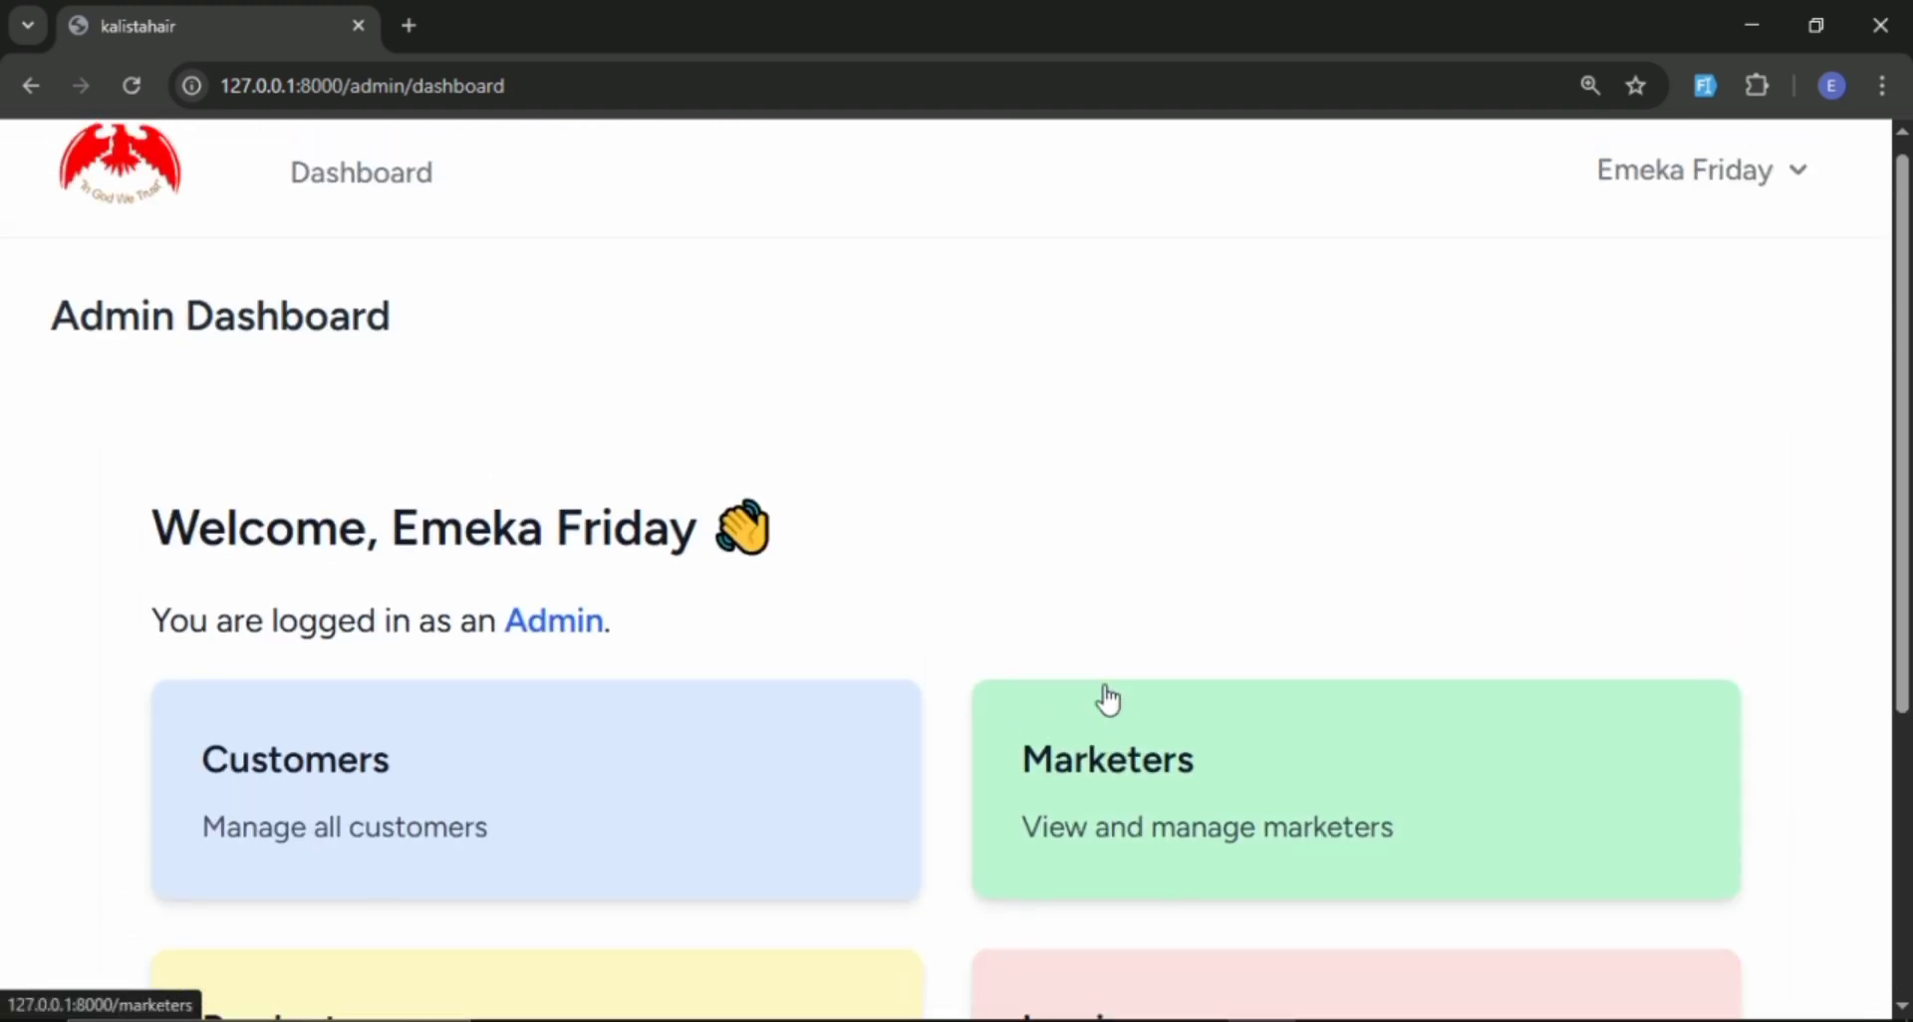
scroll(995, 367, down, 3)
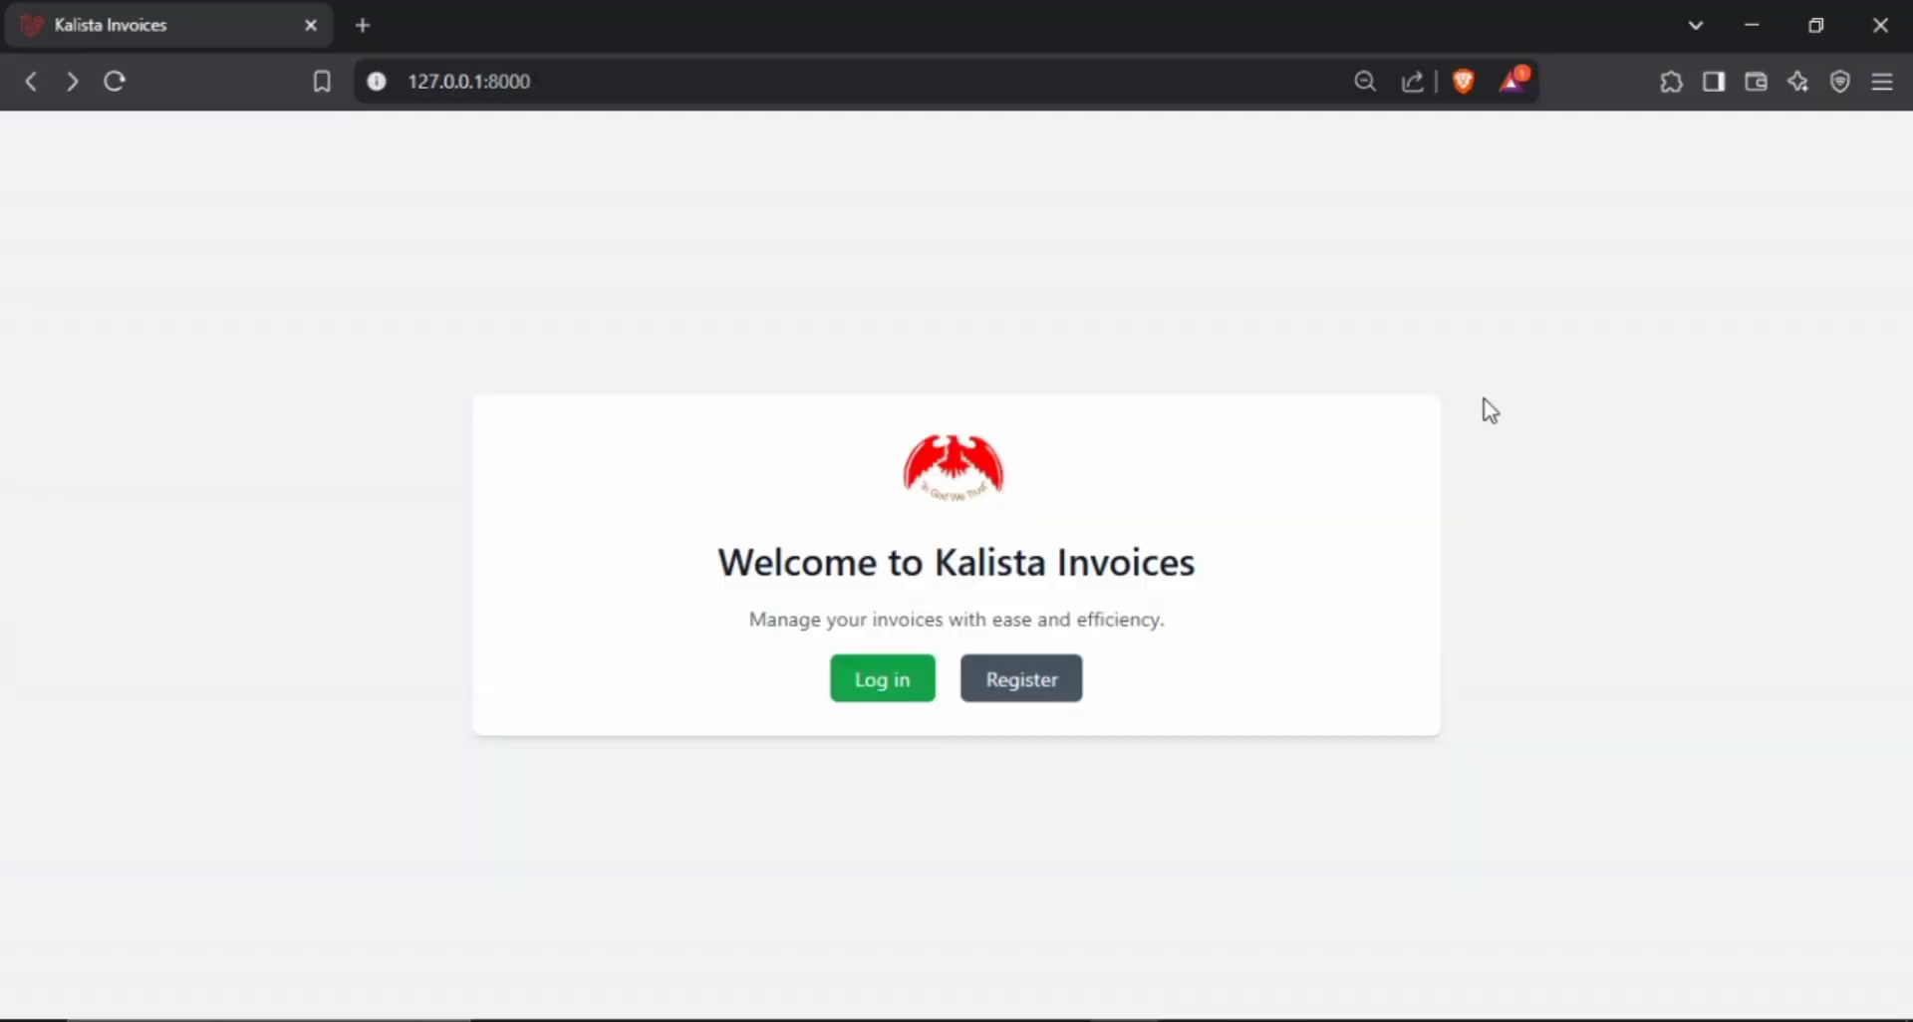
Switch to Brave, open the registration form and fill in the new user's name and e-mail.
click(1046, 695)
click(806, 436)
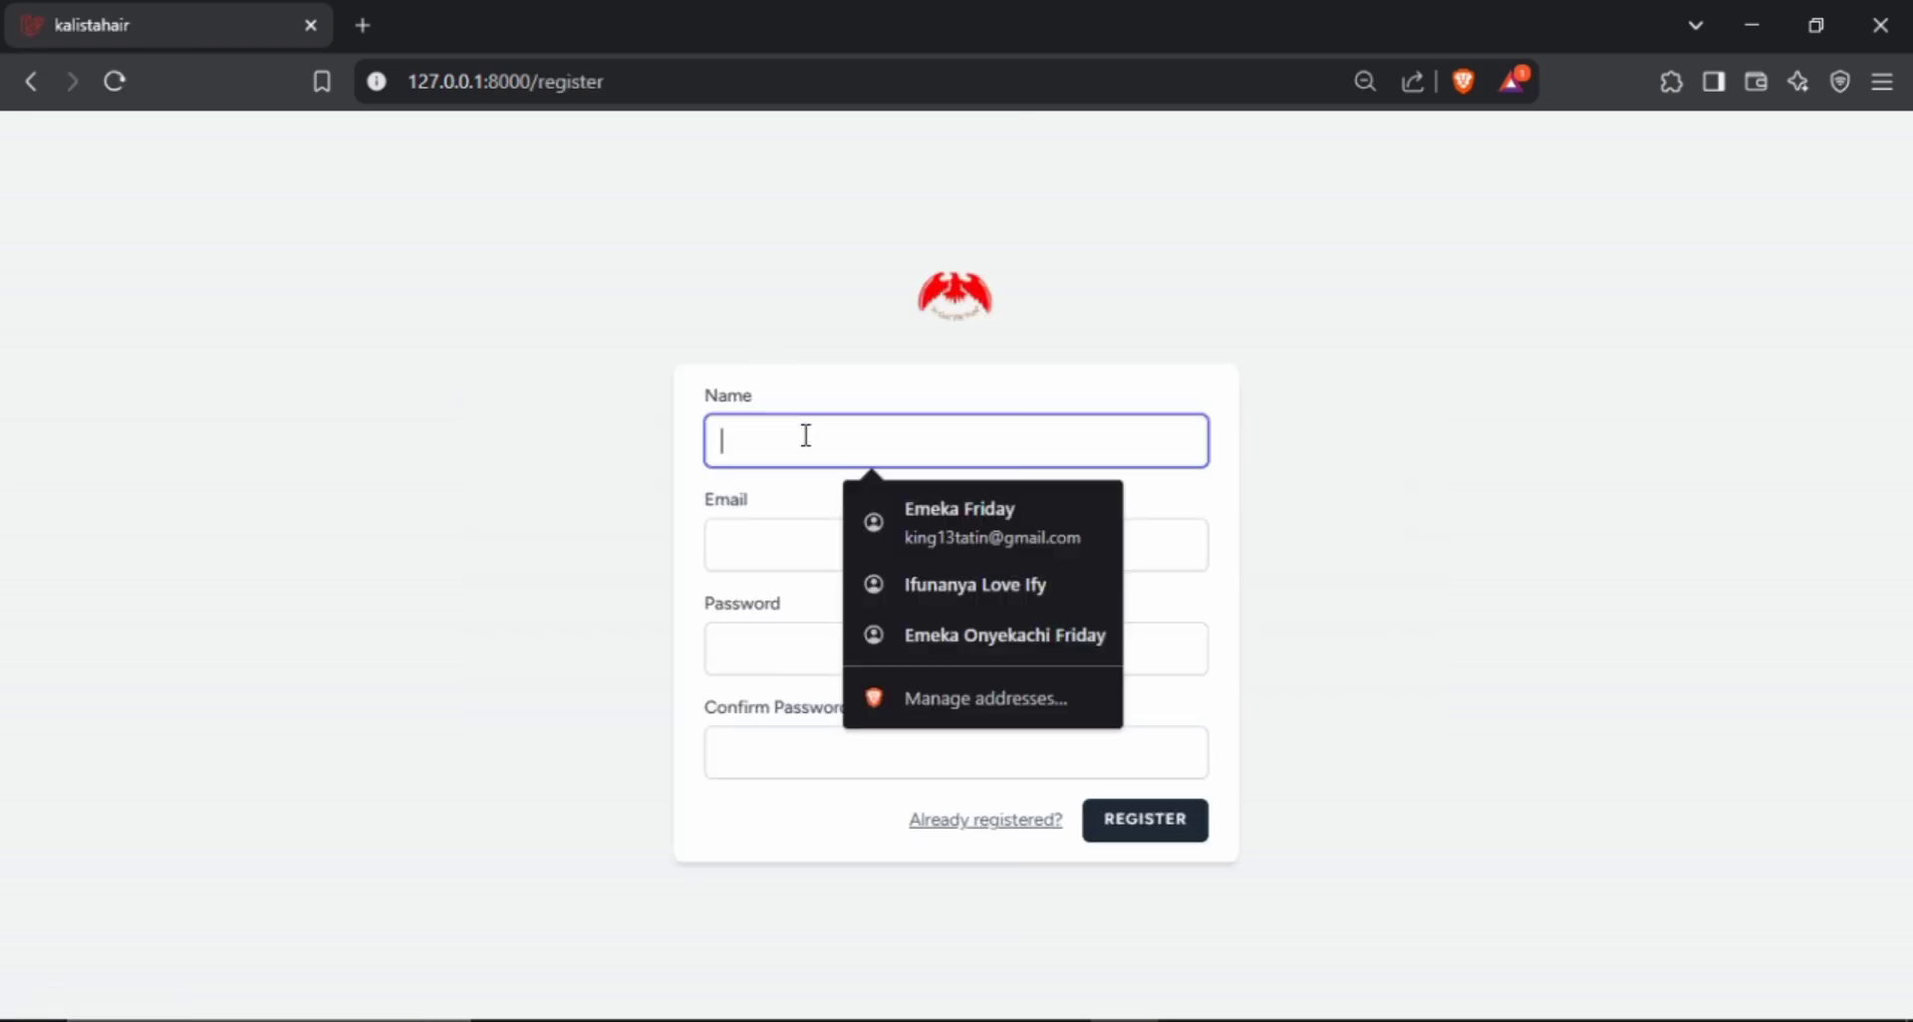
text(Jo)
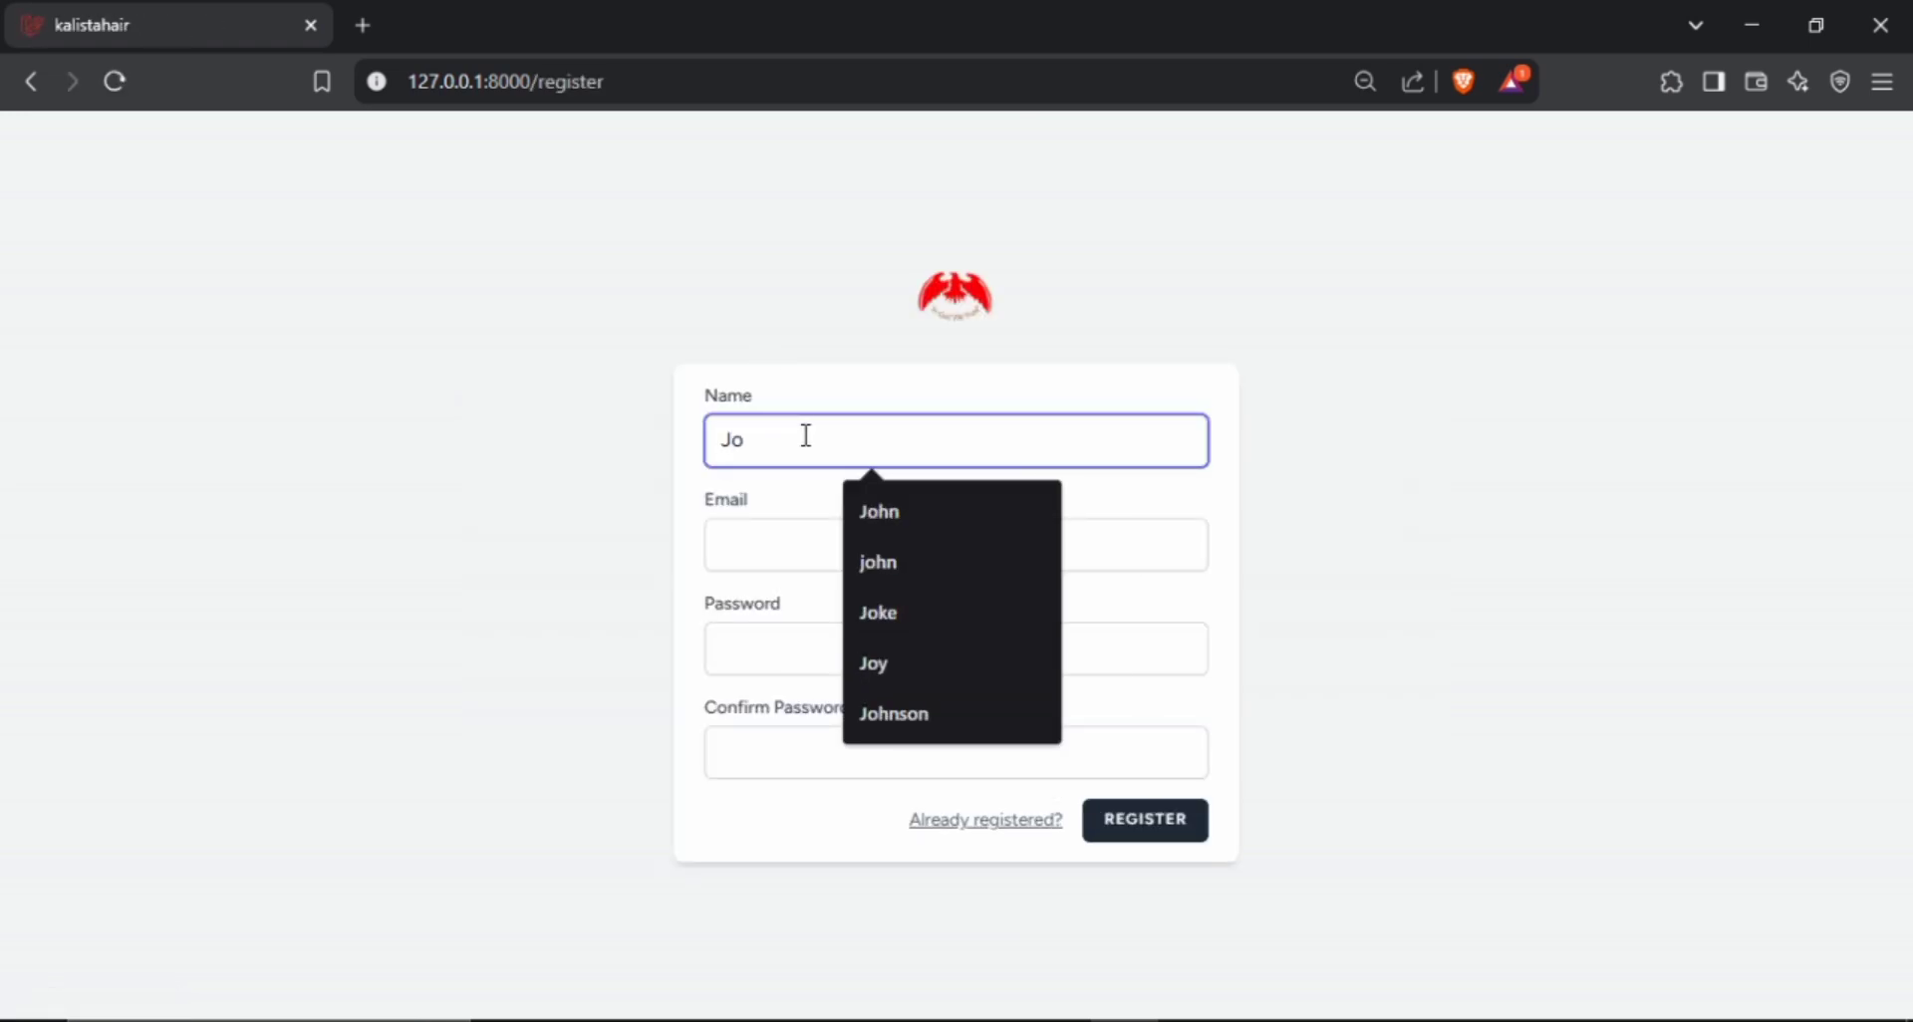
click(959, 732)
click(819, 556)
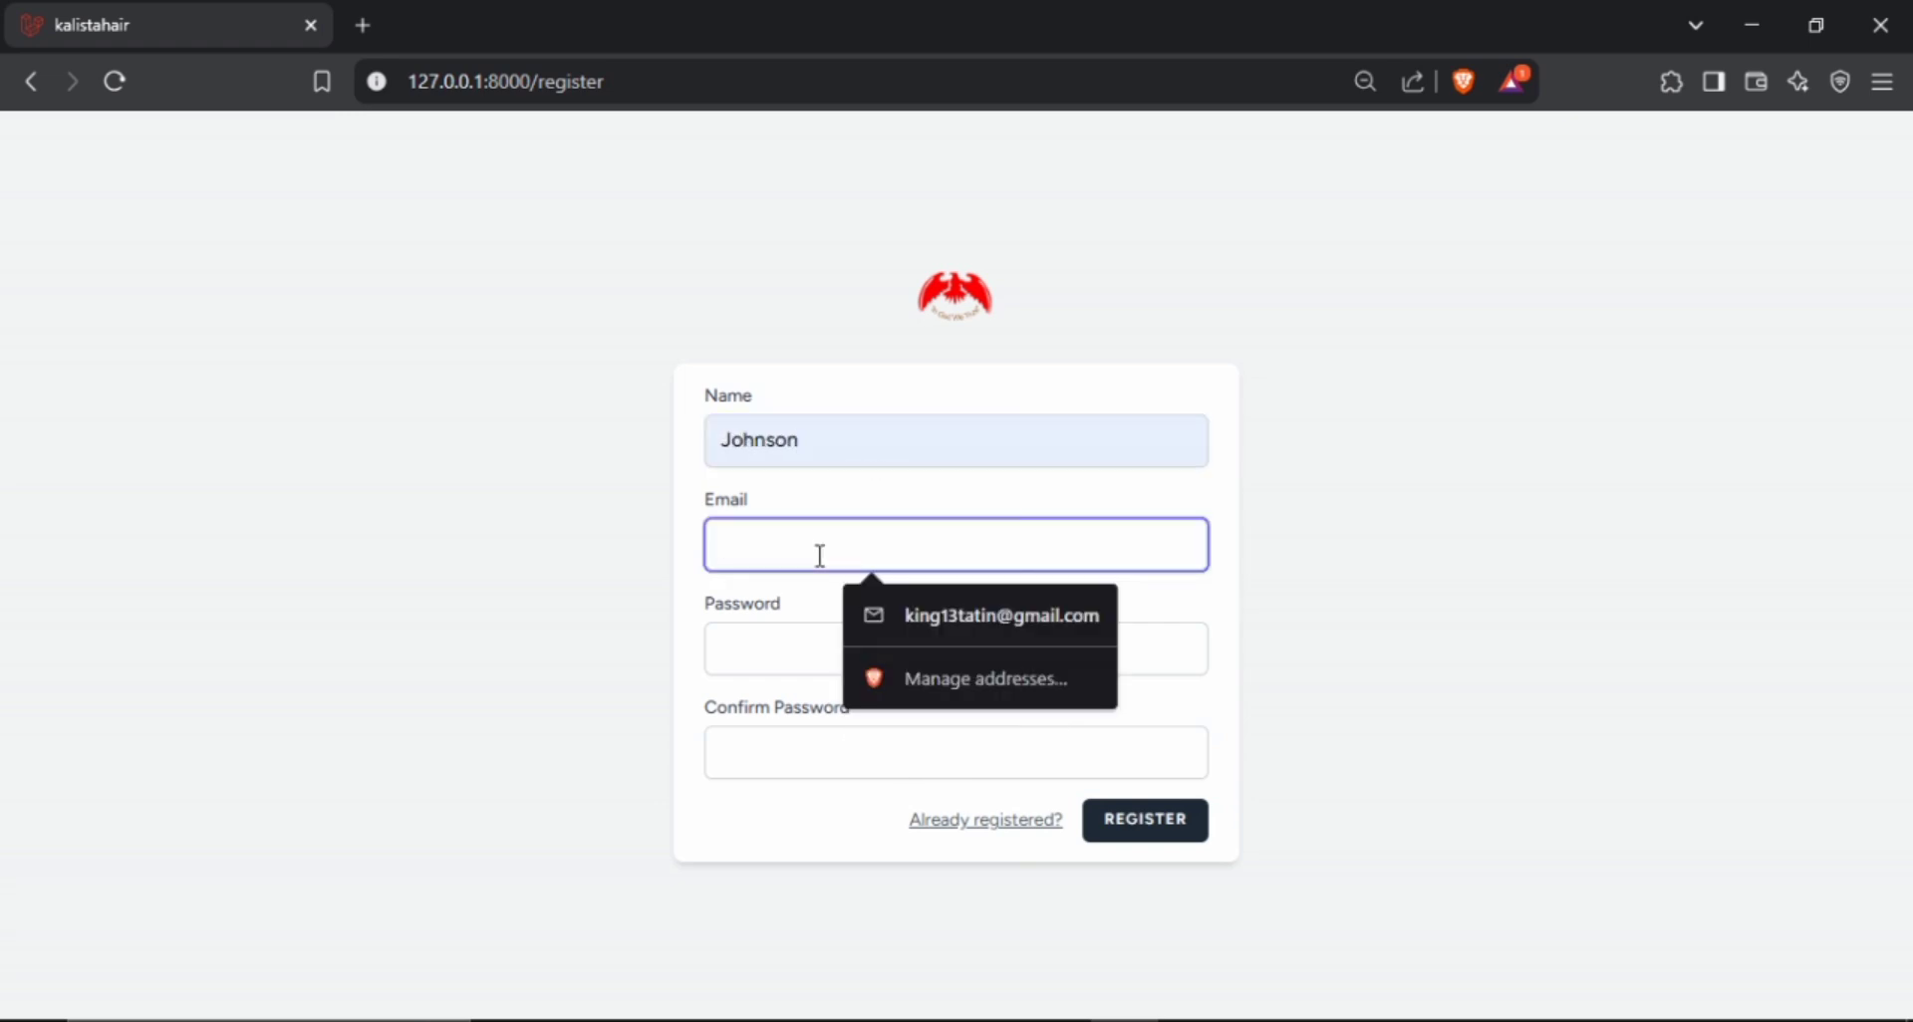
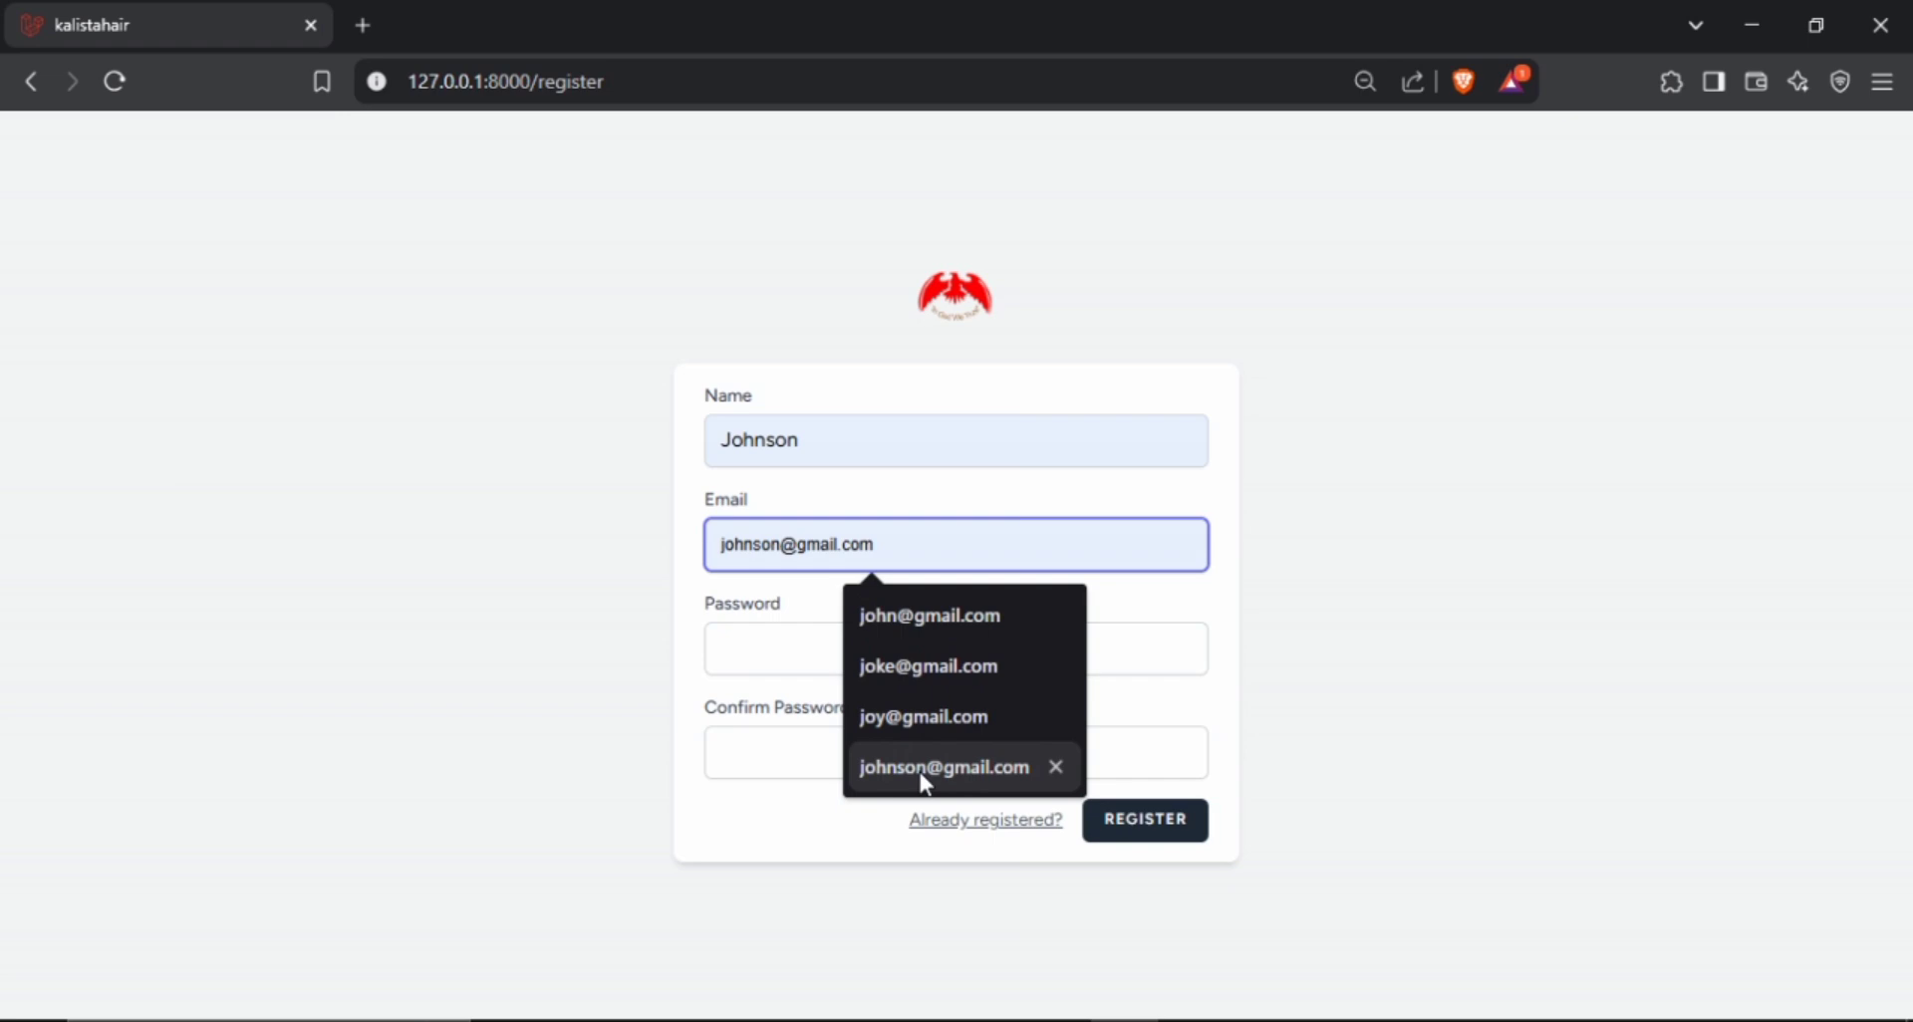
click(918, 772)
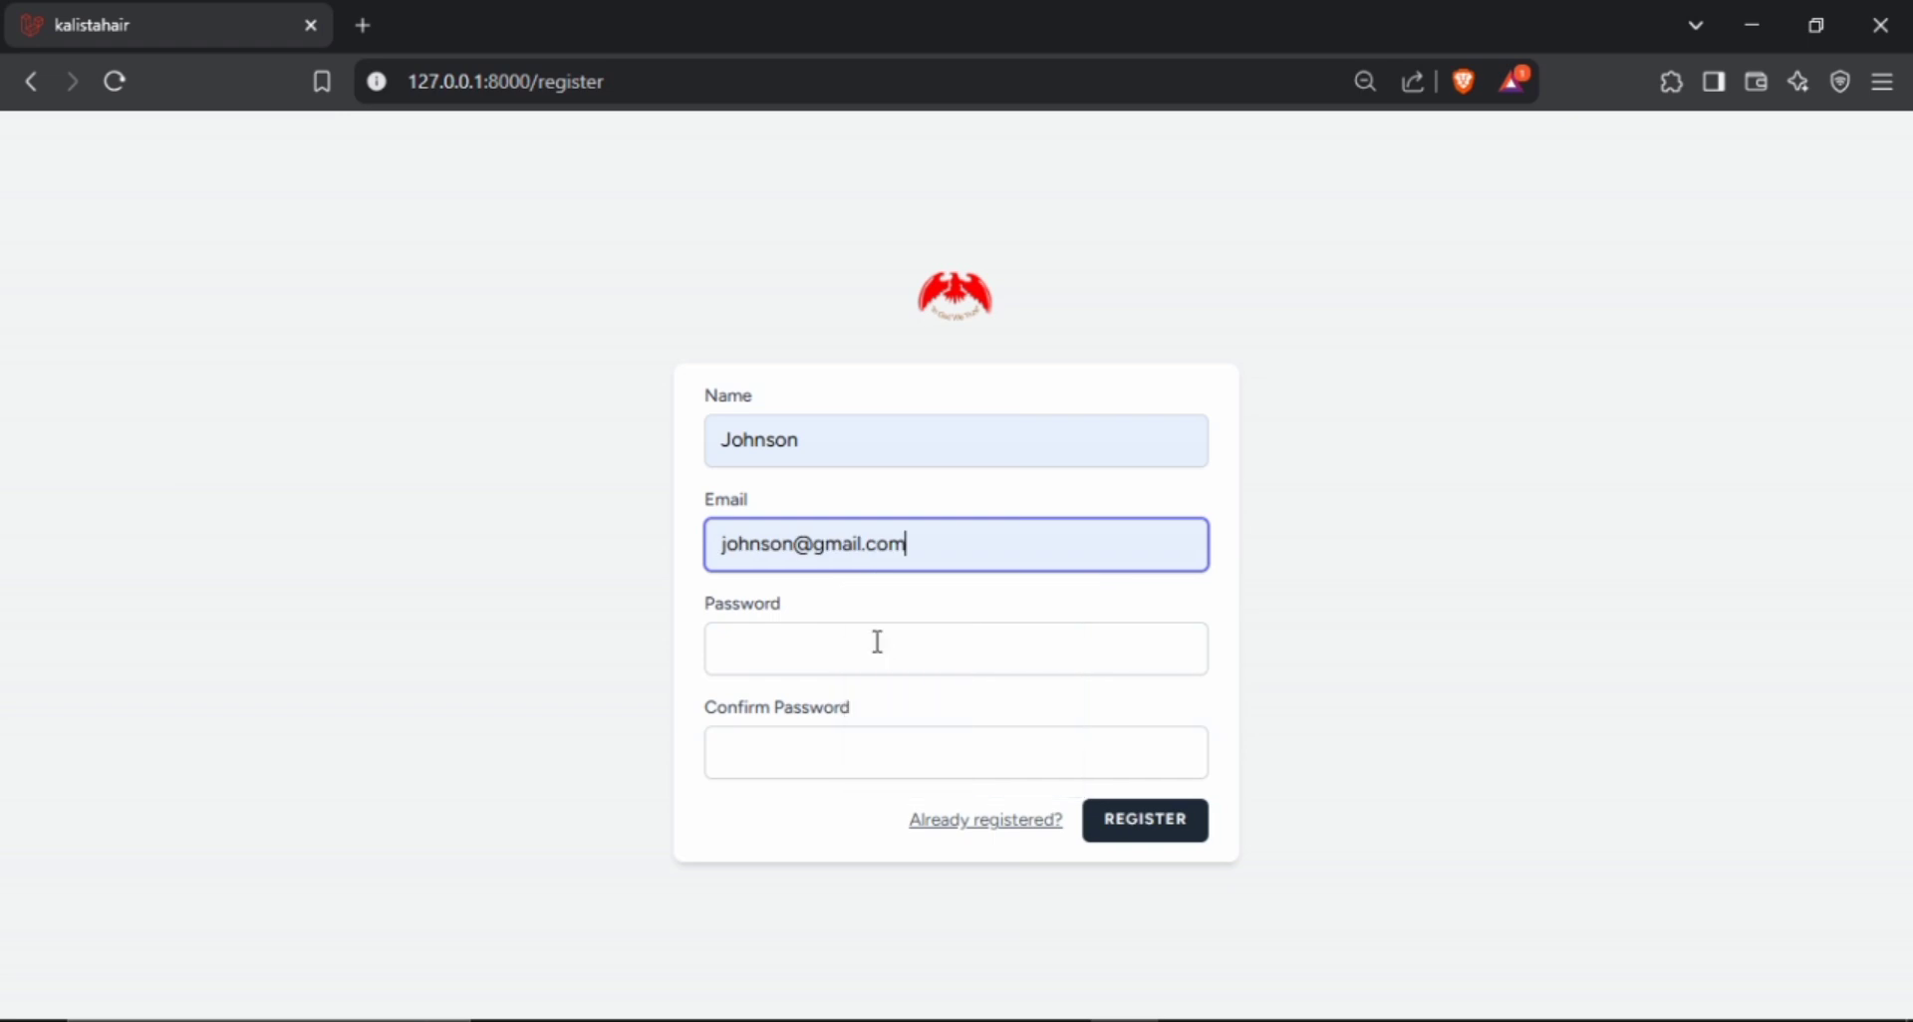
Enter the account password in both the Password and Confirm Password fields and register the new user.
click(877, 641)
text(123456789)
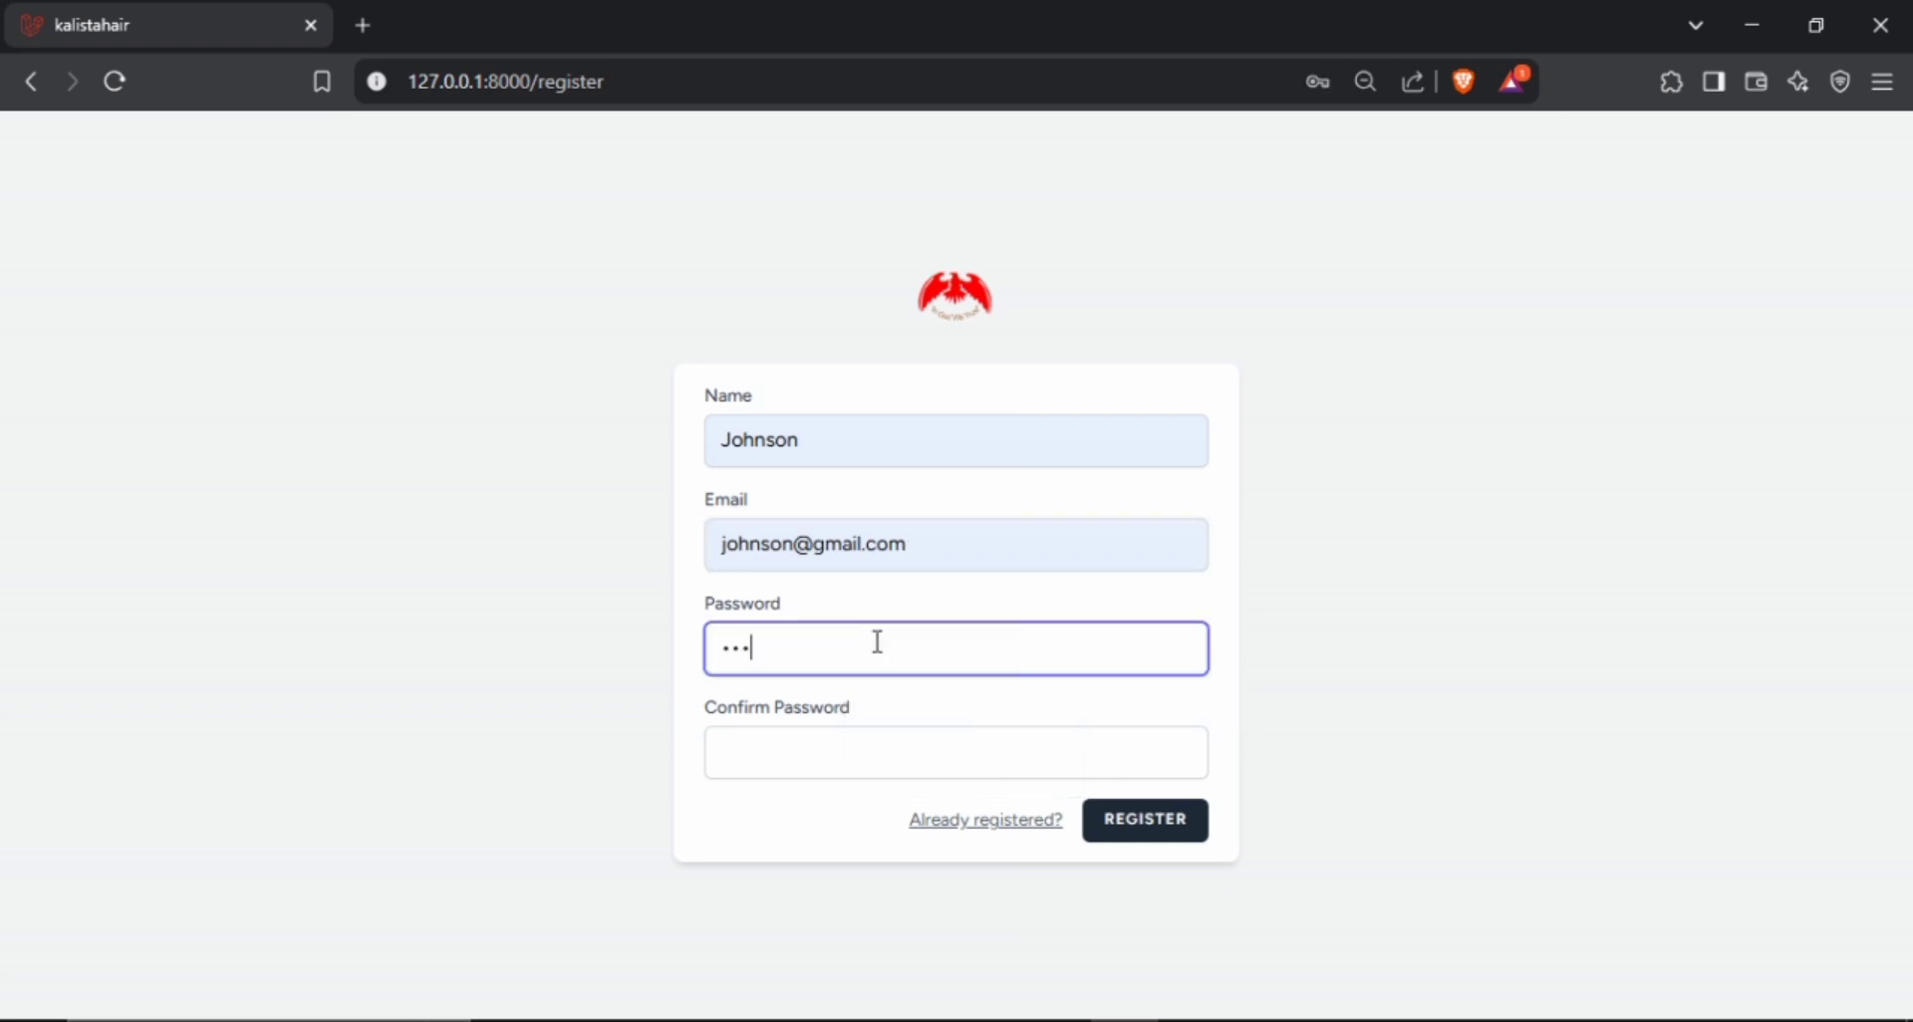
key(BackSpace)
key(BackSpace)
key(BackSpace)
key(BackSpace)
key(BackSpace)
key(BackSpace)
key(BackSpace)
key(BackSpace)
key(BackSpace)
text(123456789)
click(846, 737)
text(123456789)
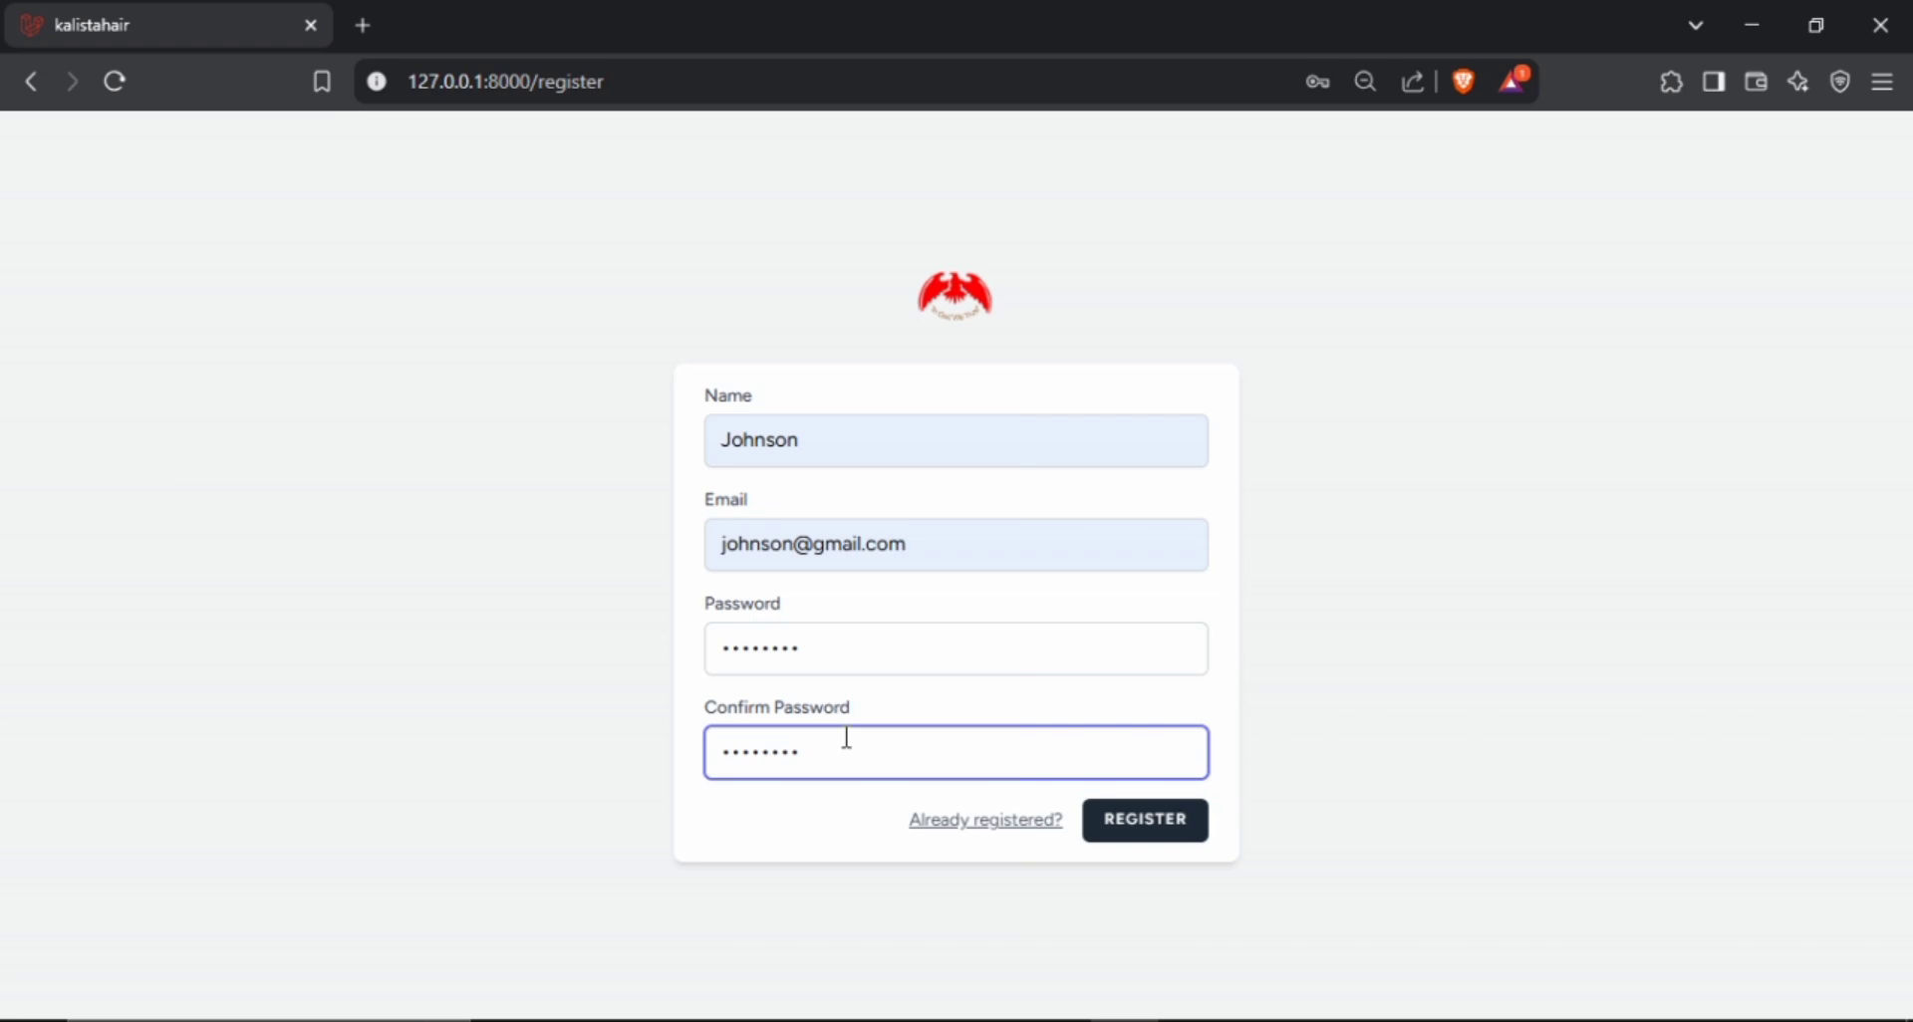
click(1116, 823)
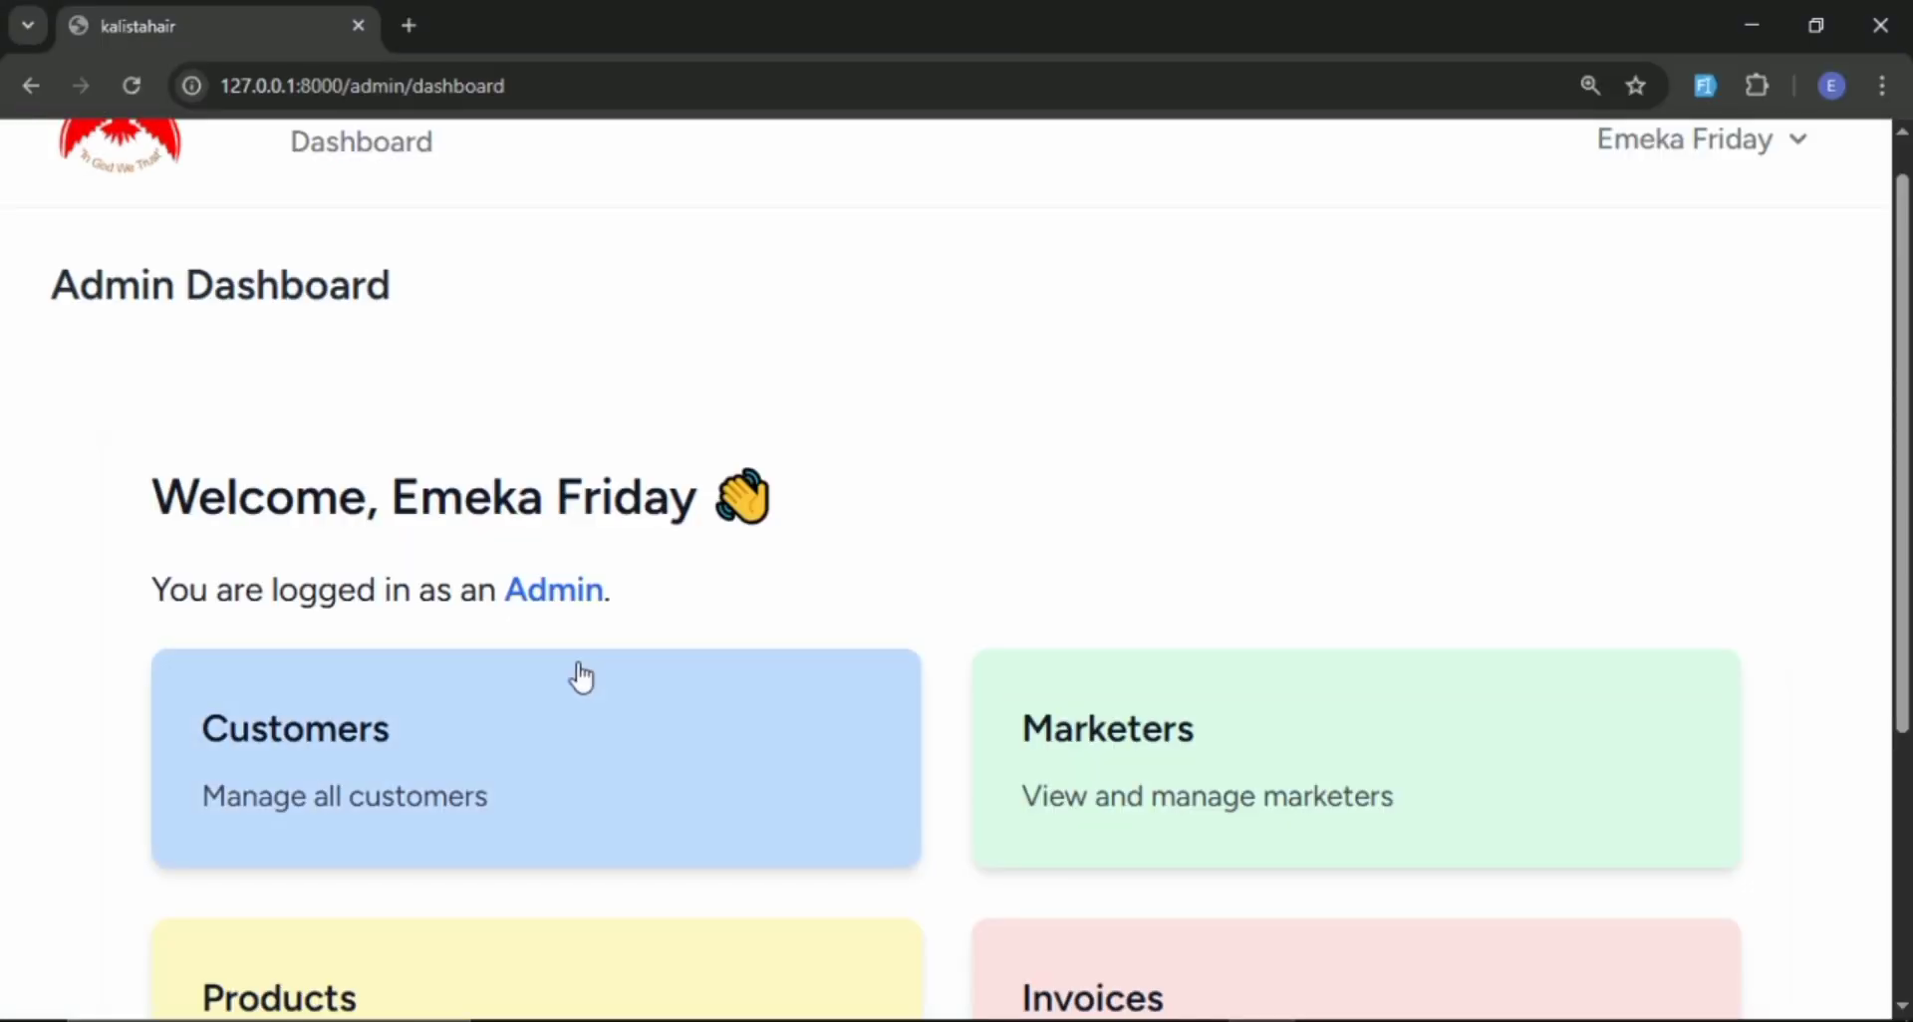
Switch back to the admin session in Chrome and add the newly registered user as a marketer.
scroll(577, 675, down, 3)
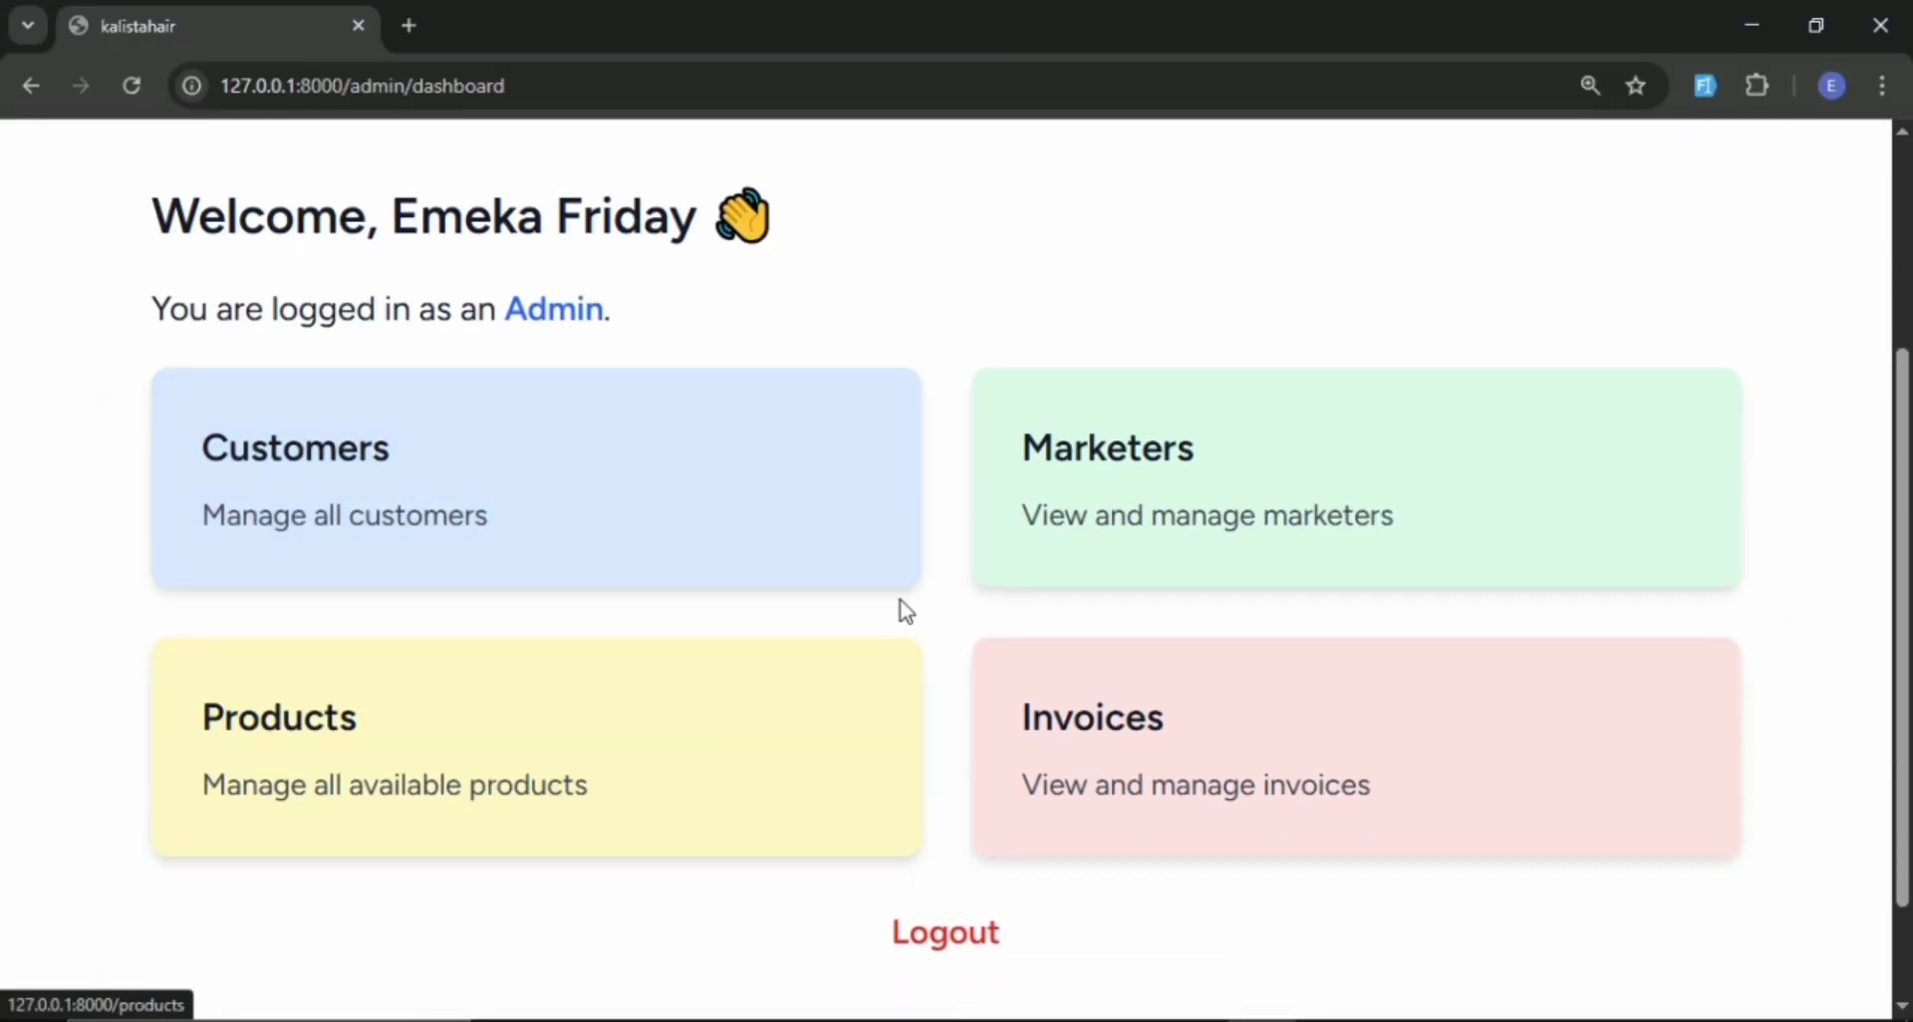
click(1155, 461)
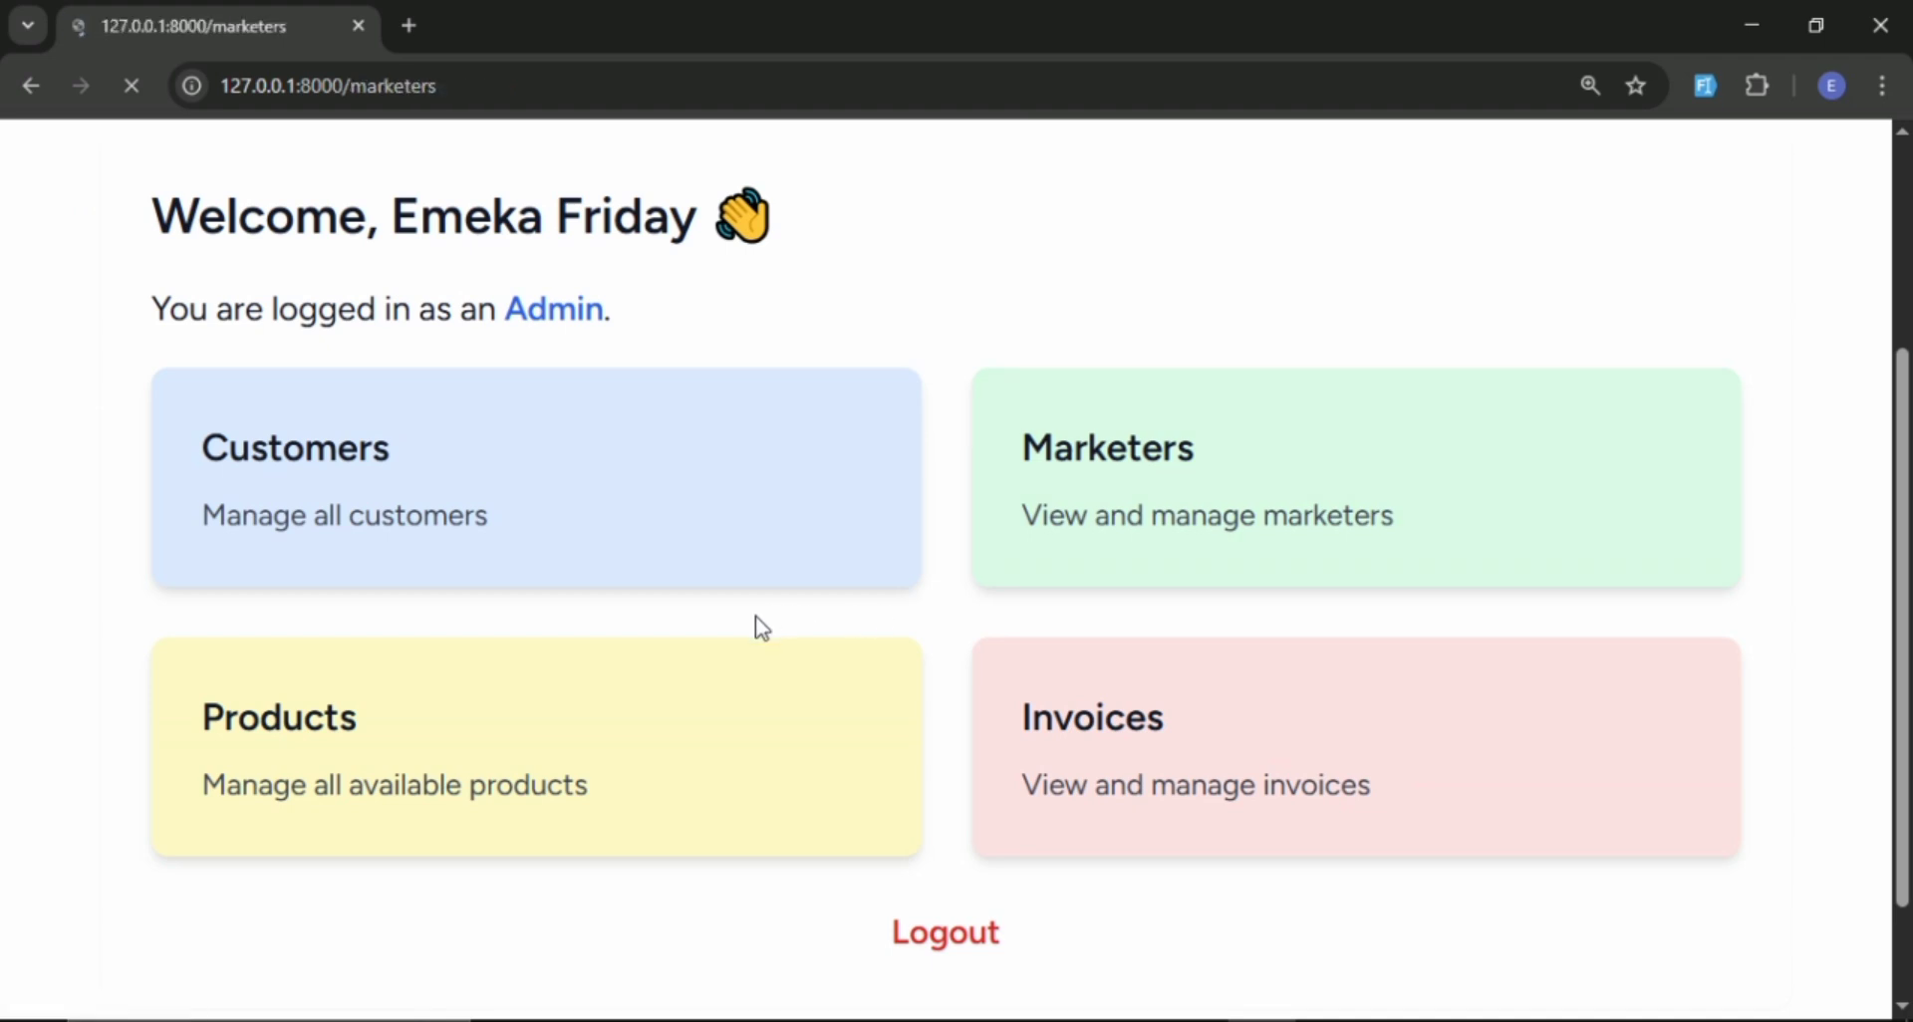
scroll(737, 617, down, 2)
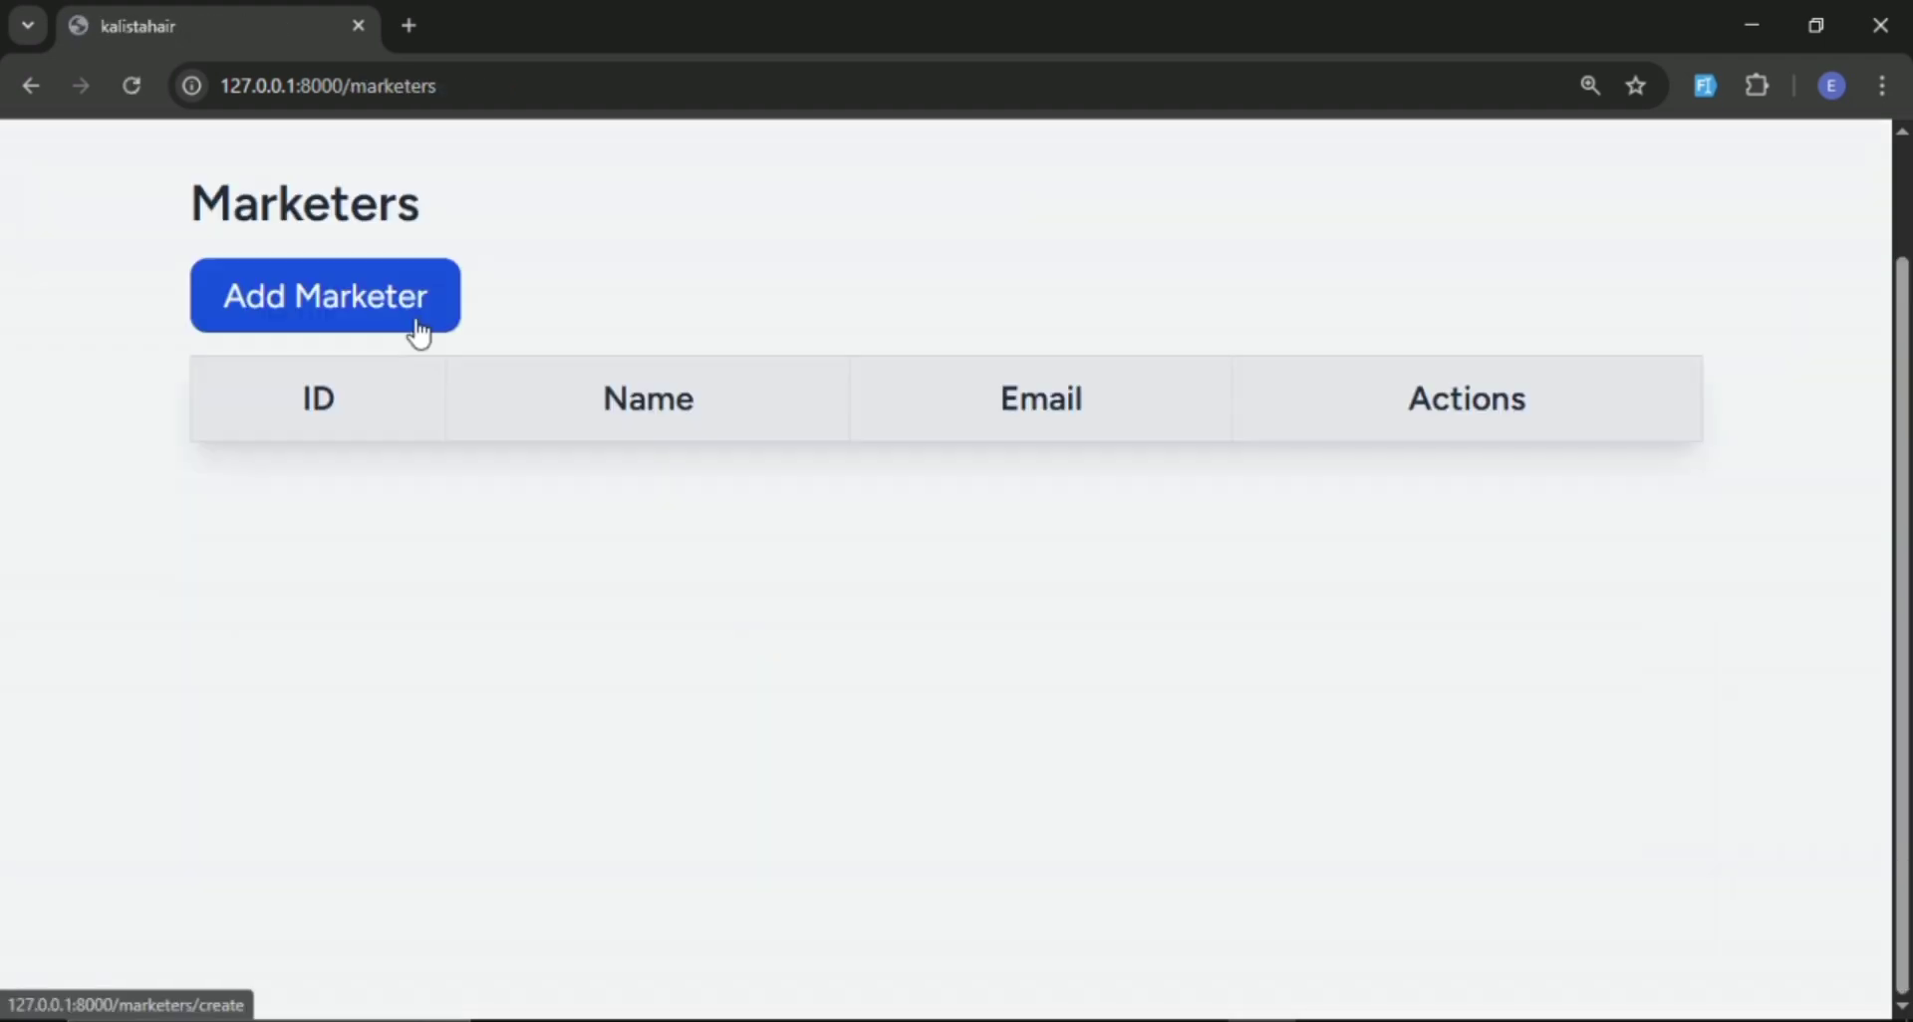
click(418, 334)
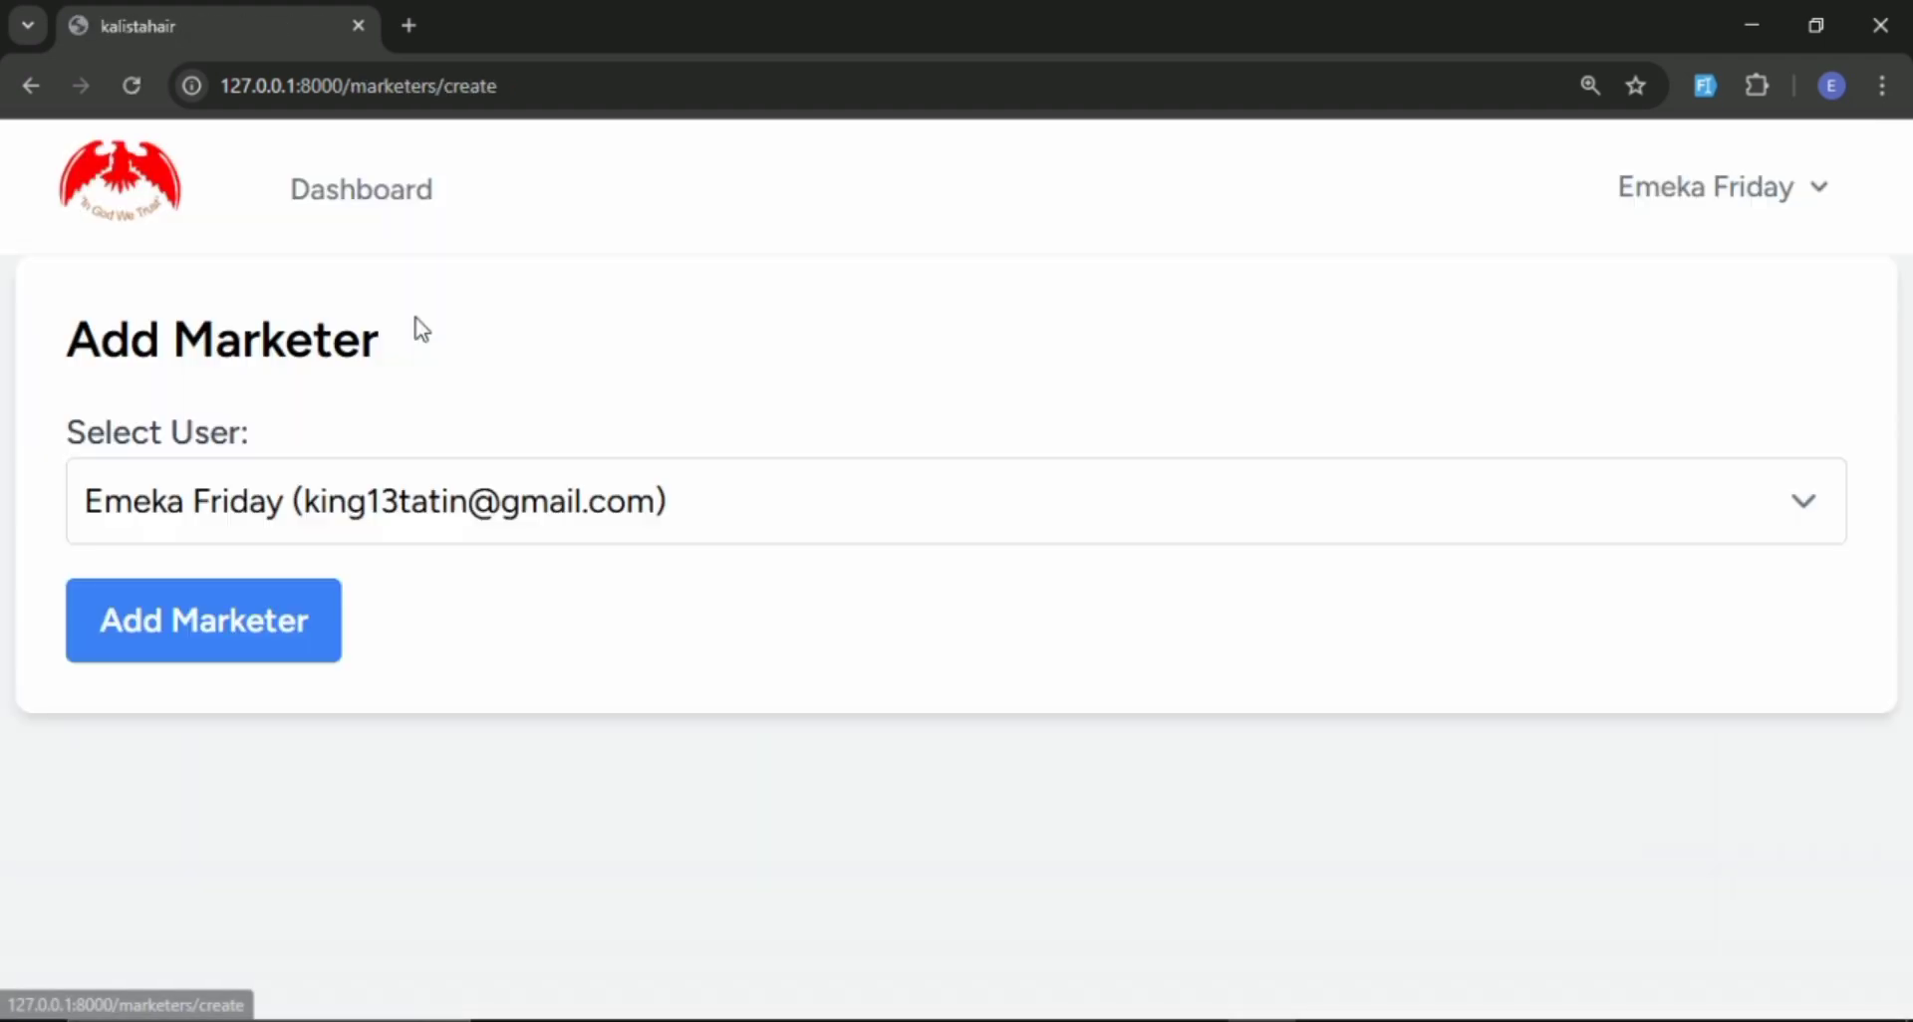
click(397, 508)
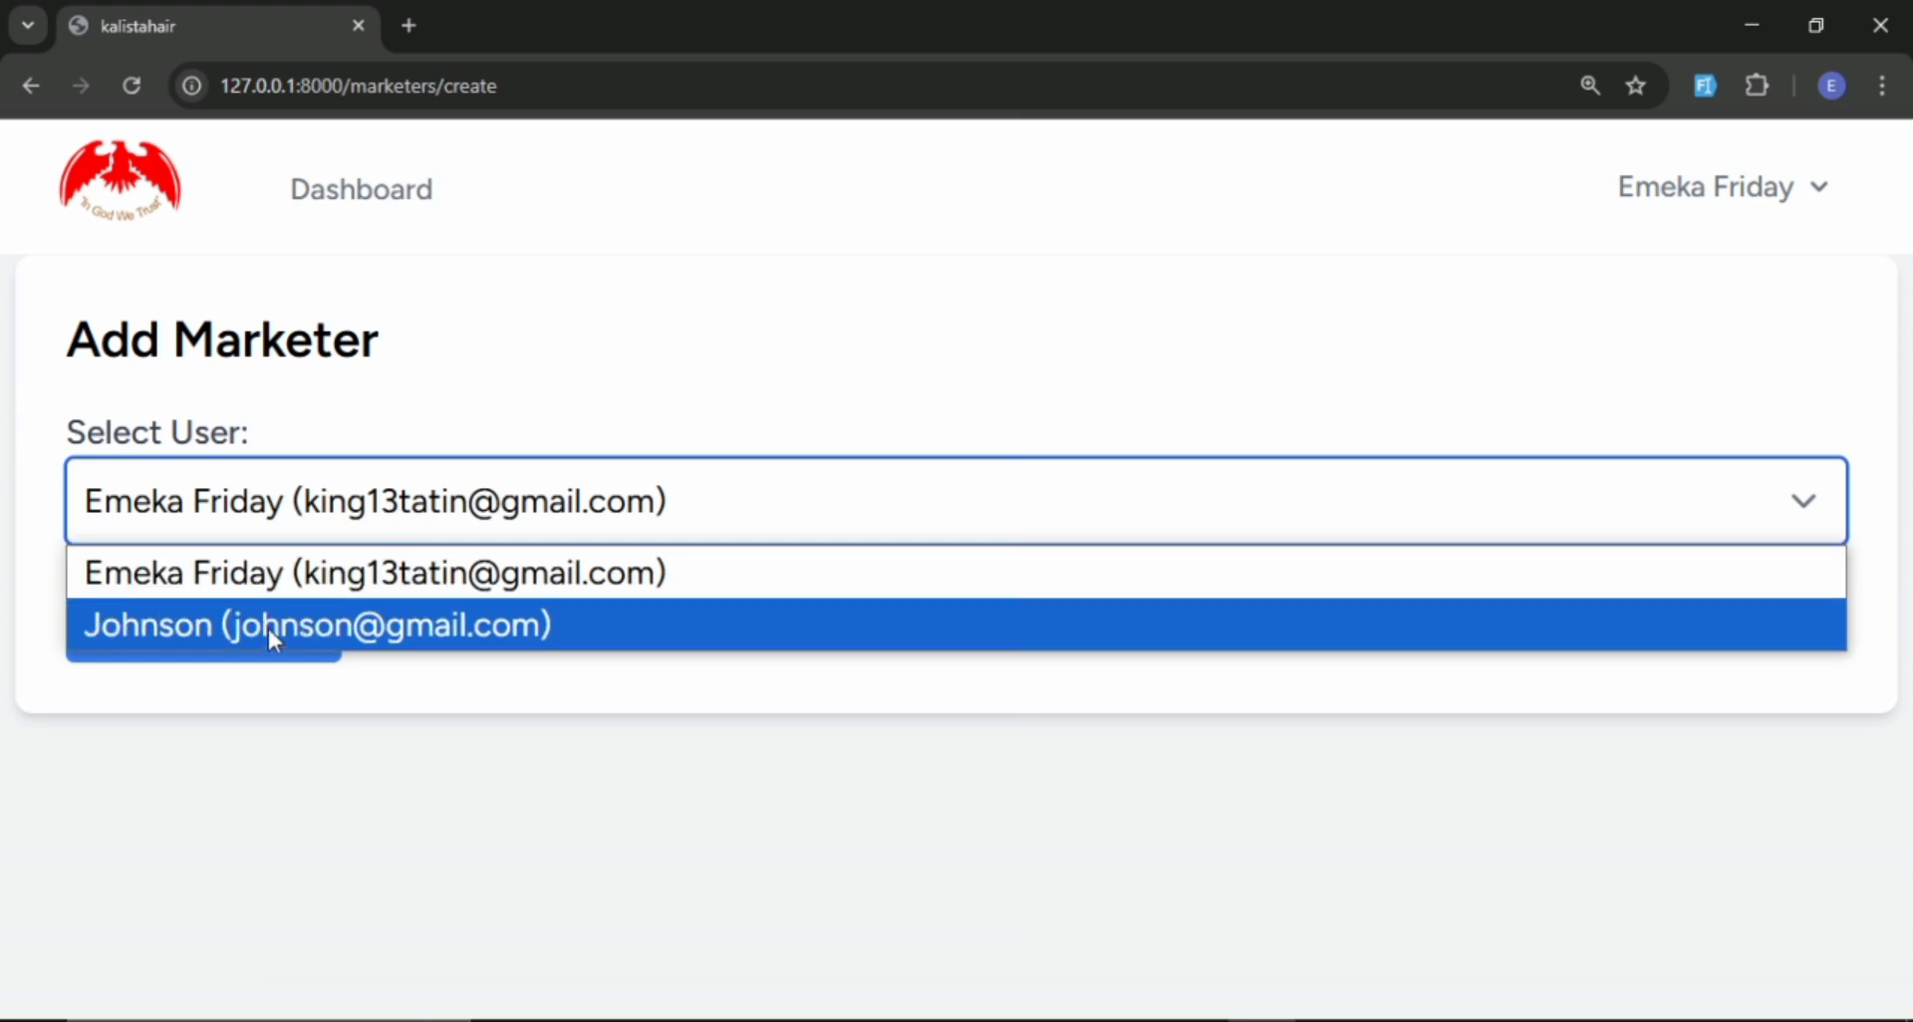
click(286, 628)
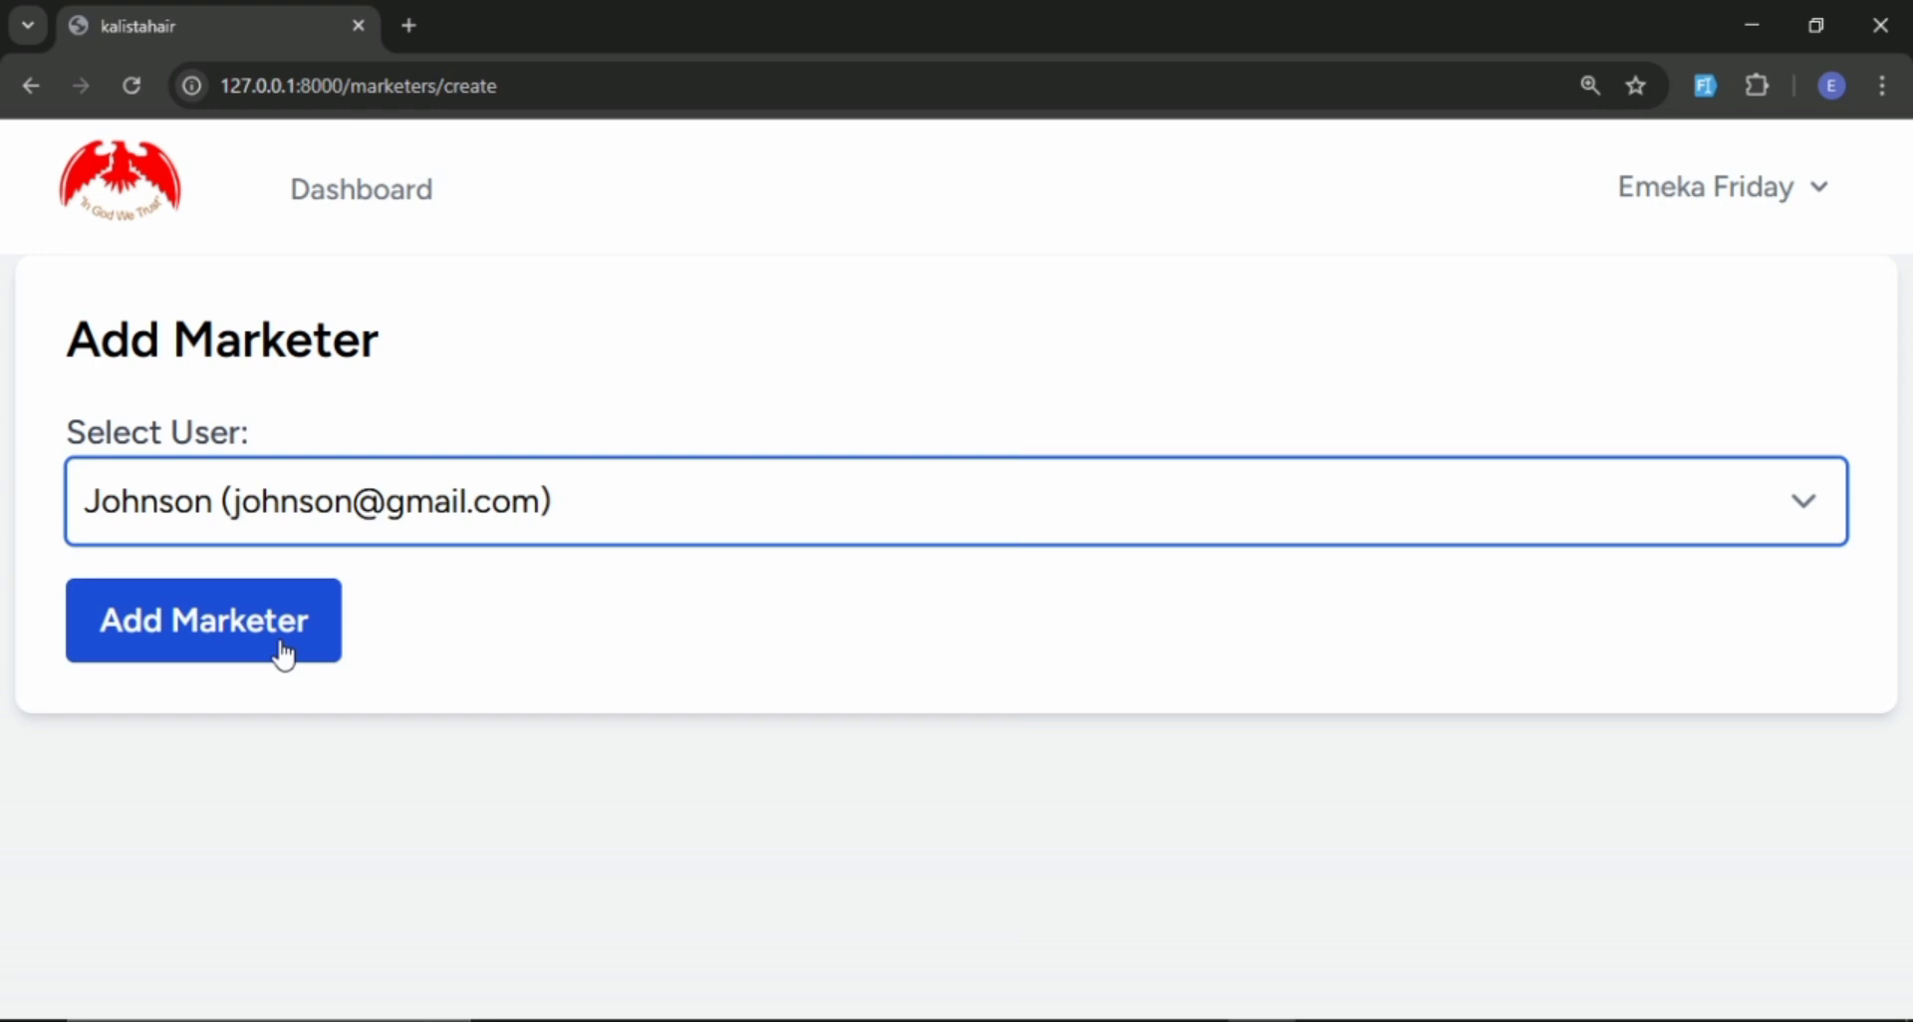
click(282, 647)
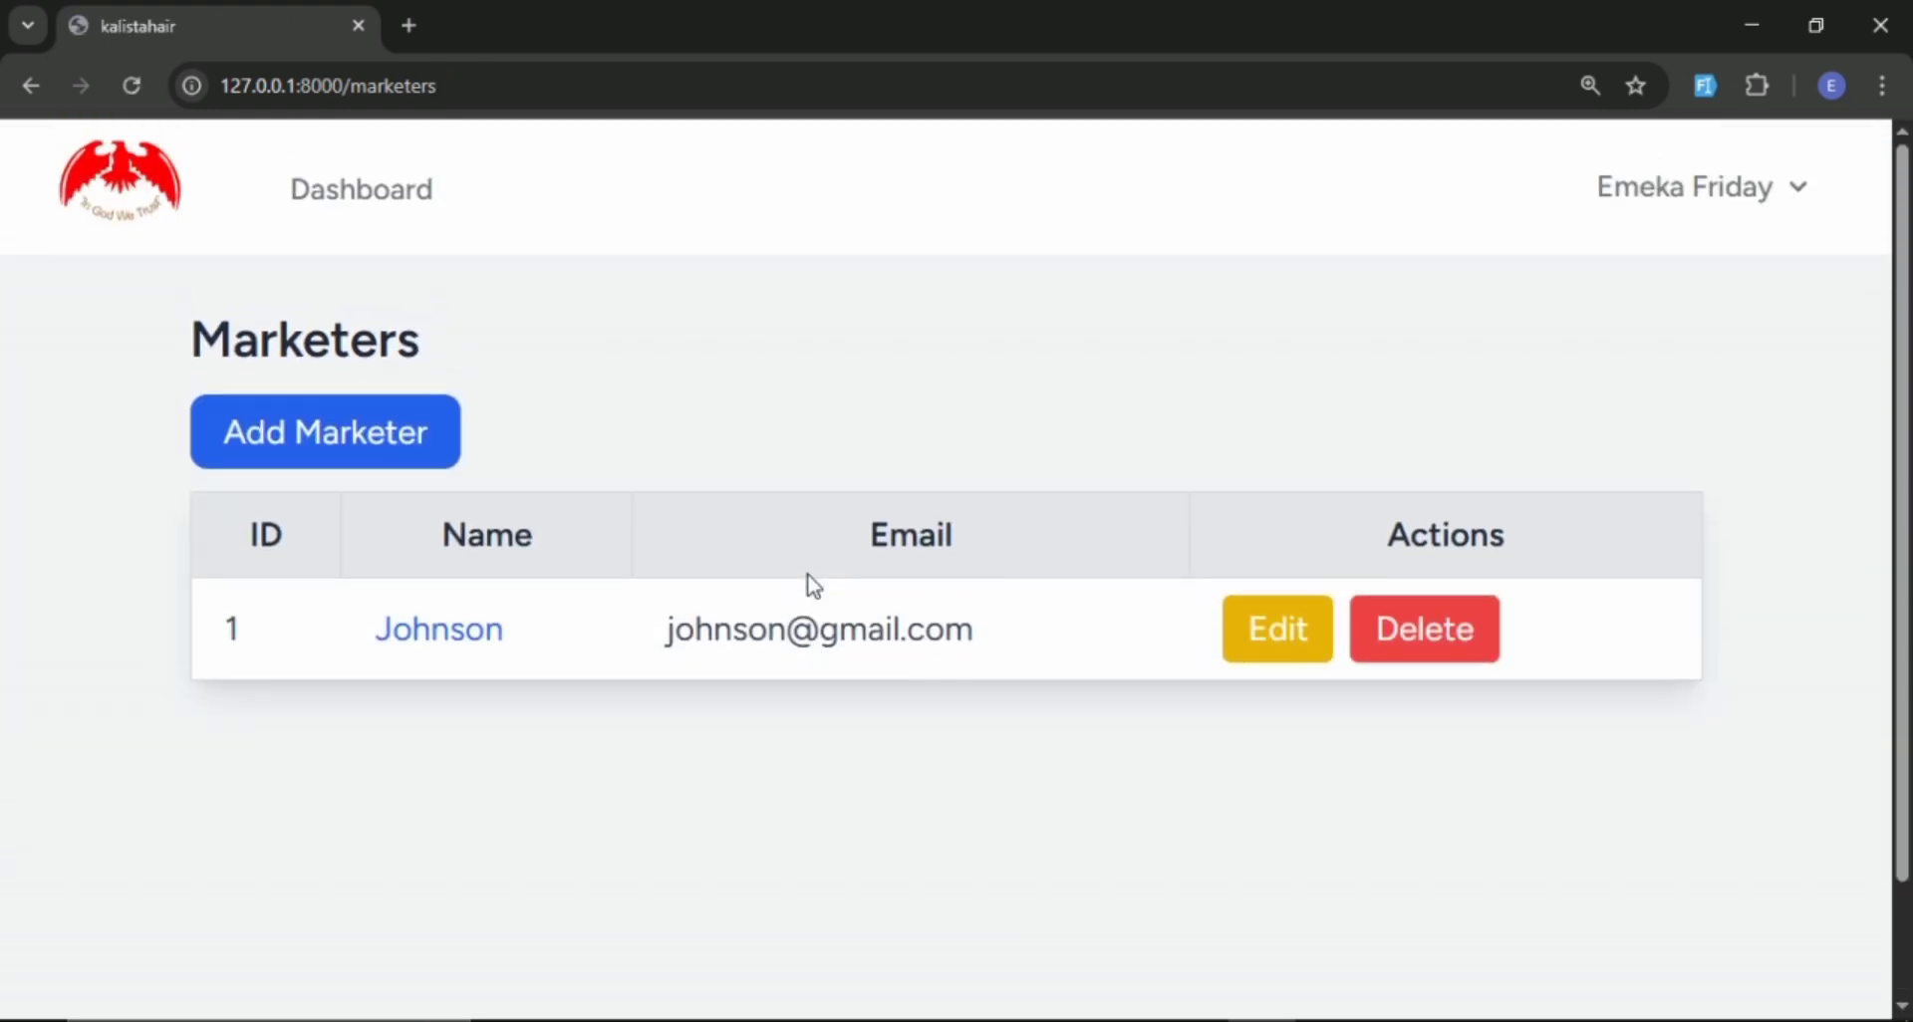
Switch to Brave and reload the new marketer's dashboard to check it.
click(1124, 1020)
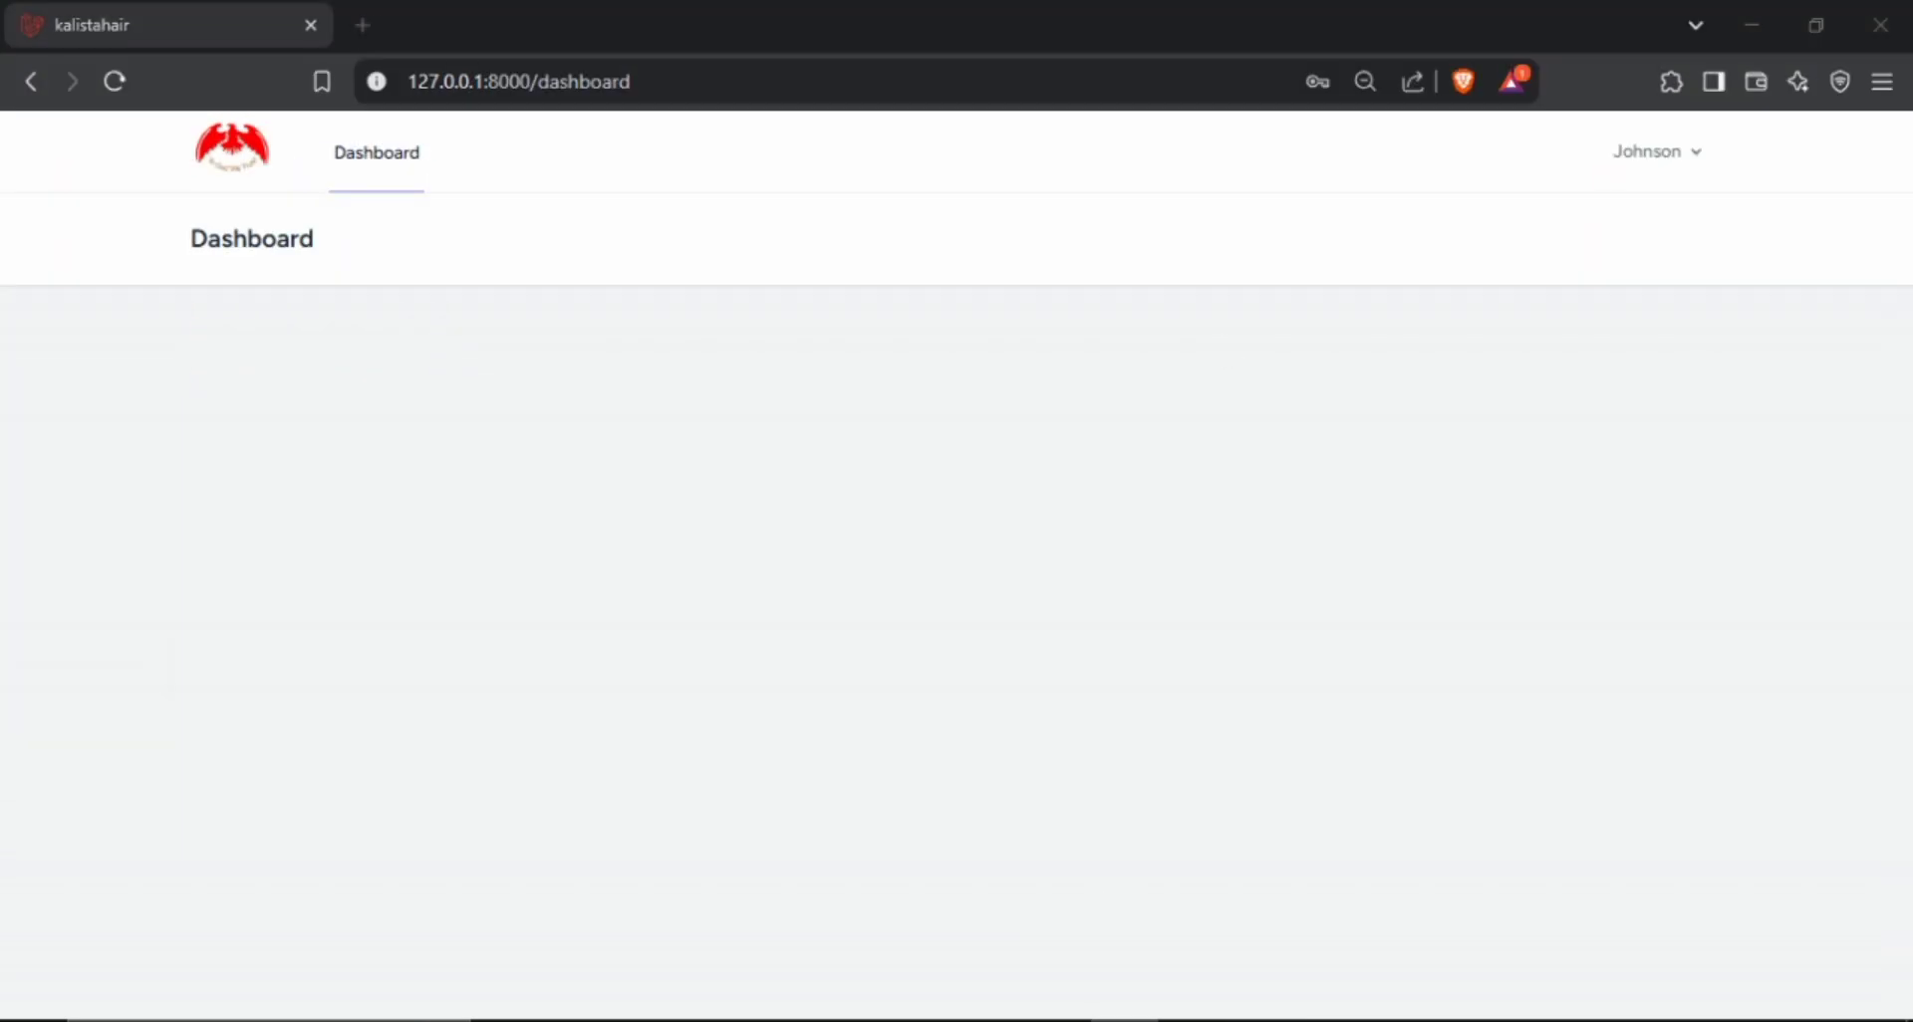
click(219, 155)
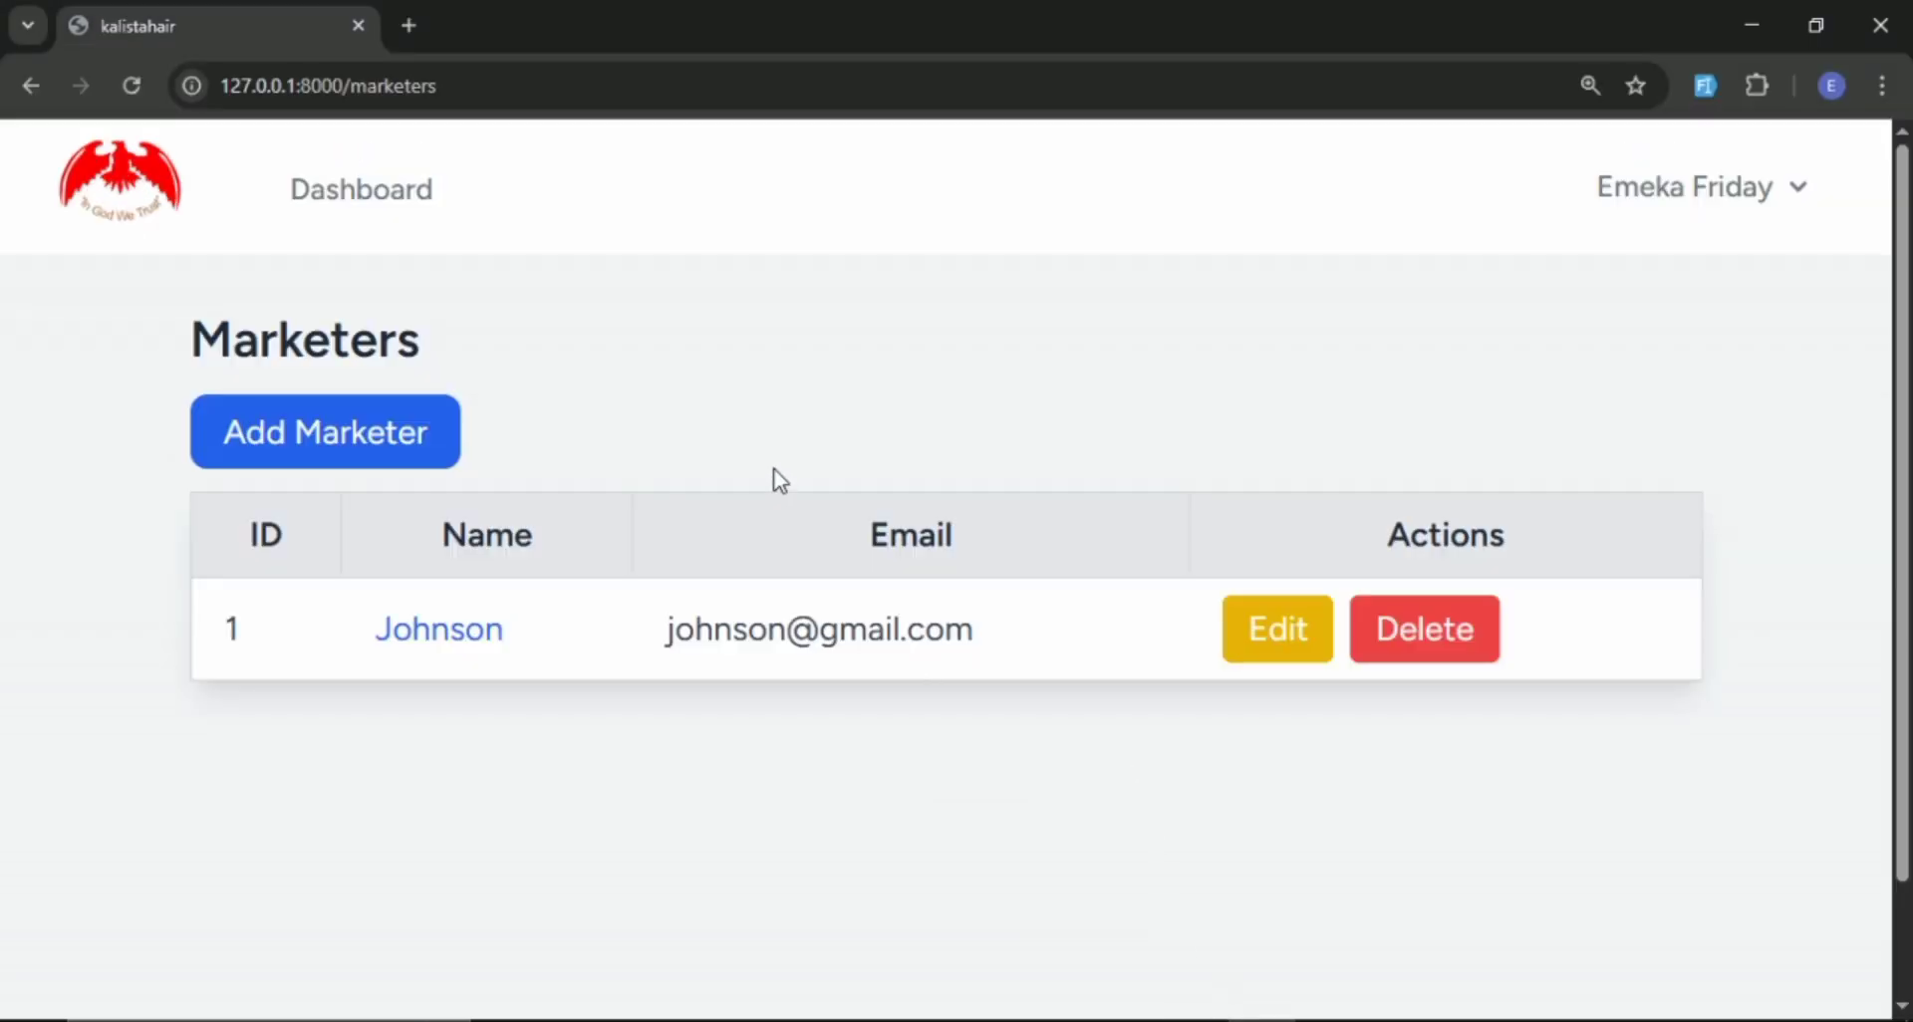
Switch back to Chrome, return from the marketers list to the admin dashboard and open the Customers page.
scroll(780, 481, down, 1)
scroll(780, 480, up, 1)
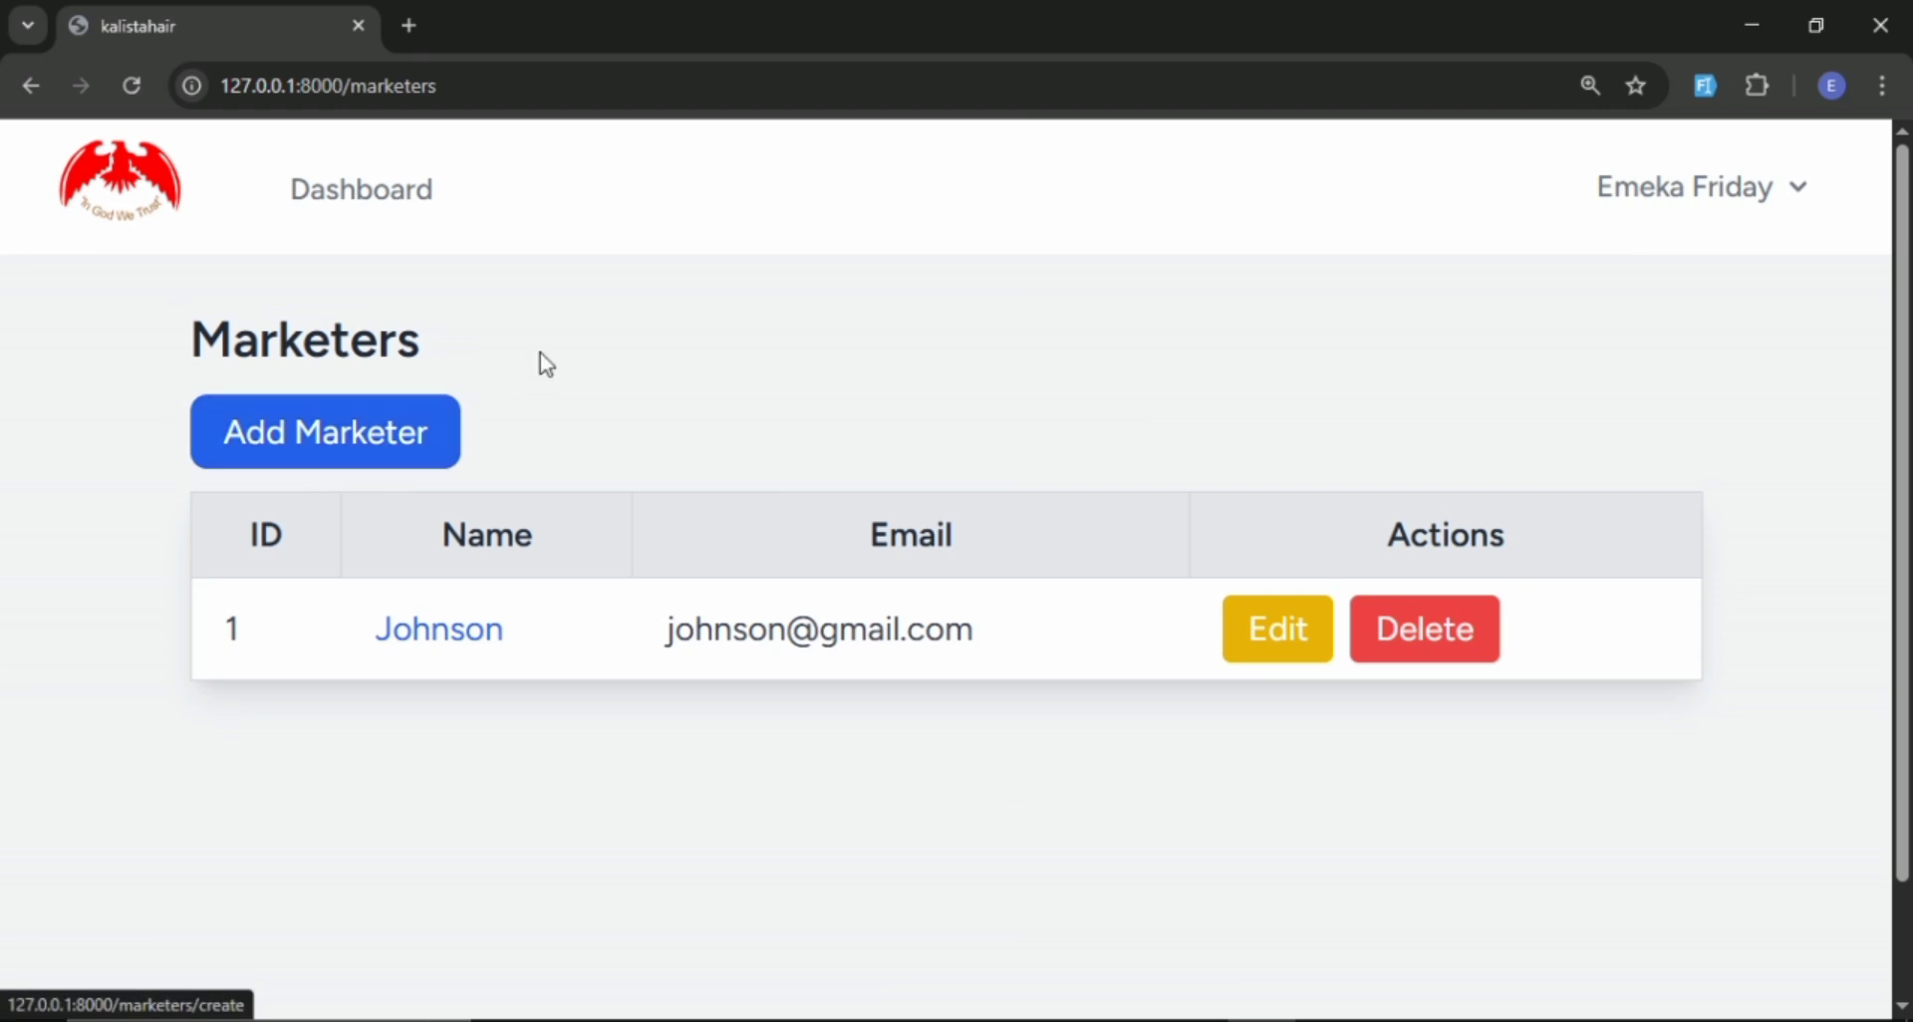
click(408, 229)
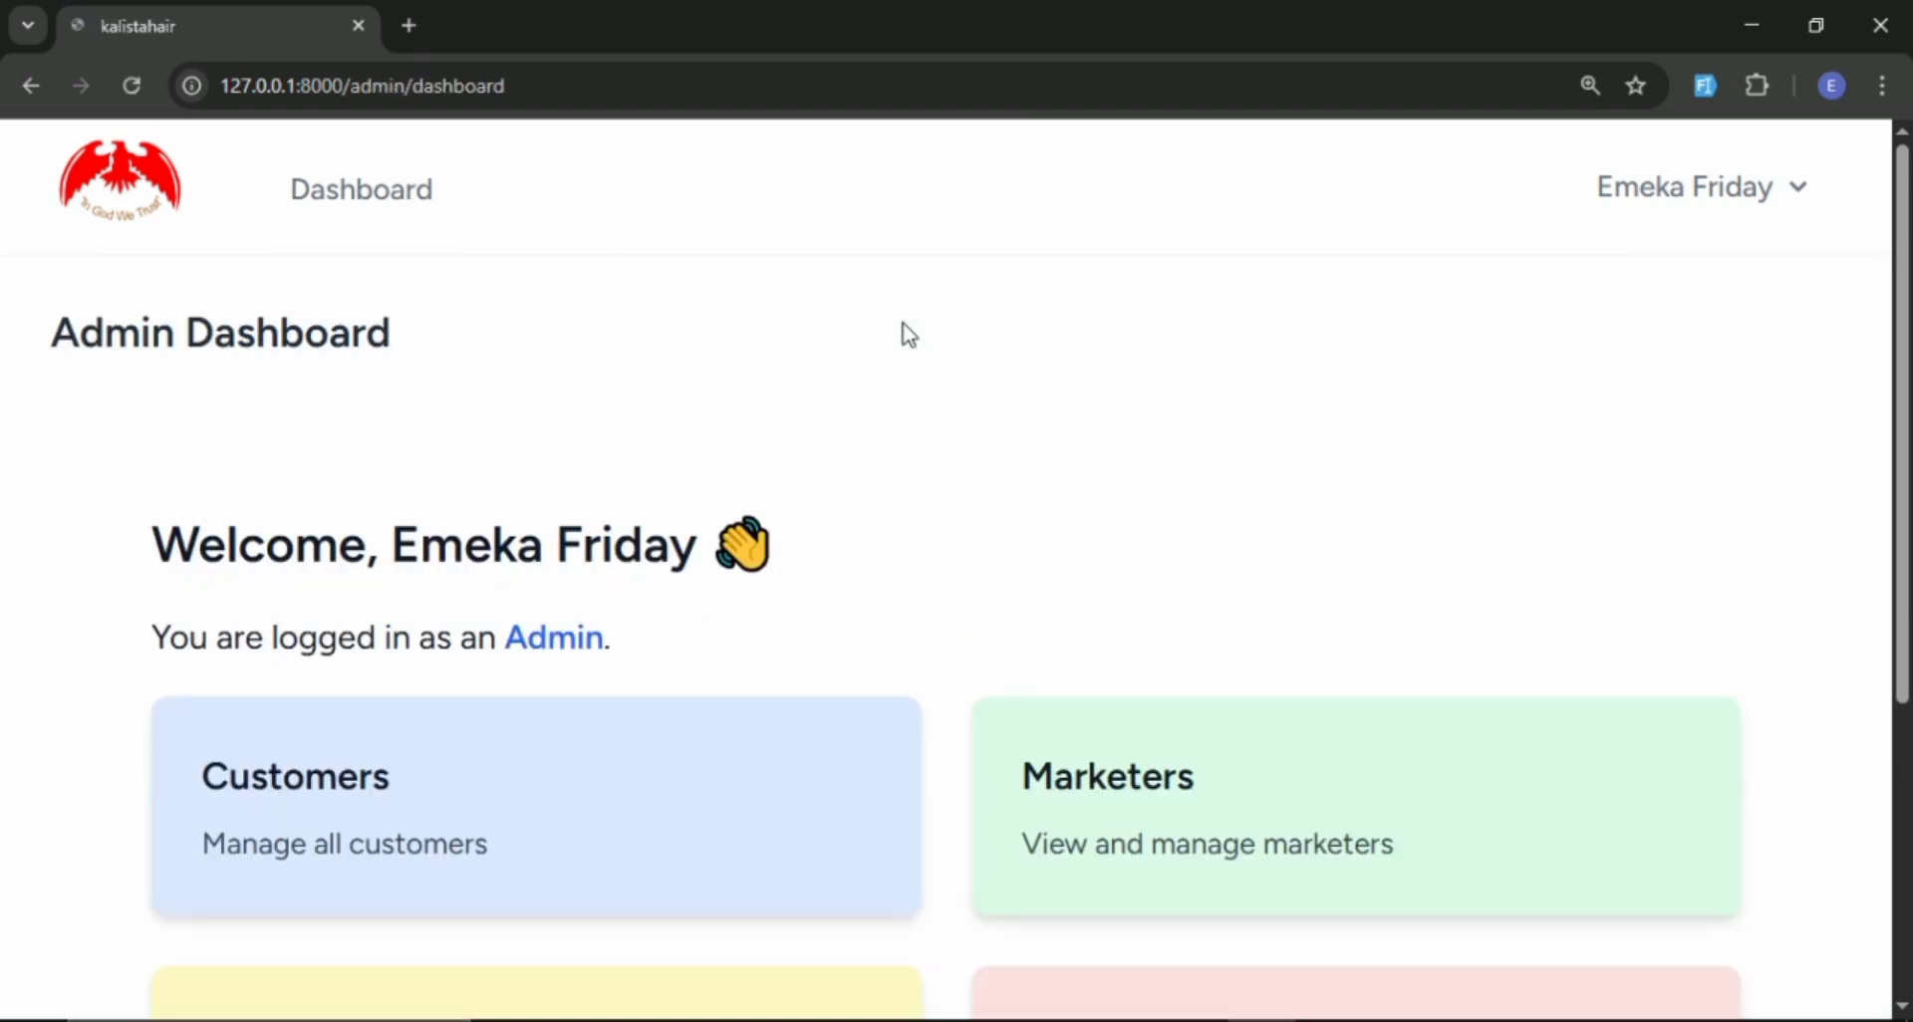
scroll(403, 386, down, 4)
click(404, 386)
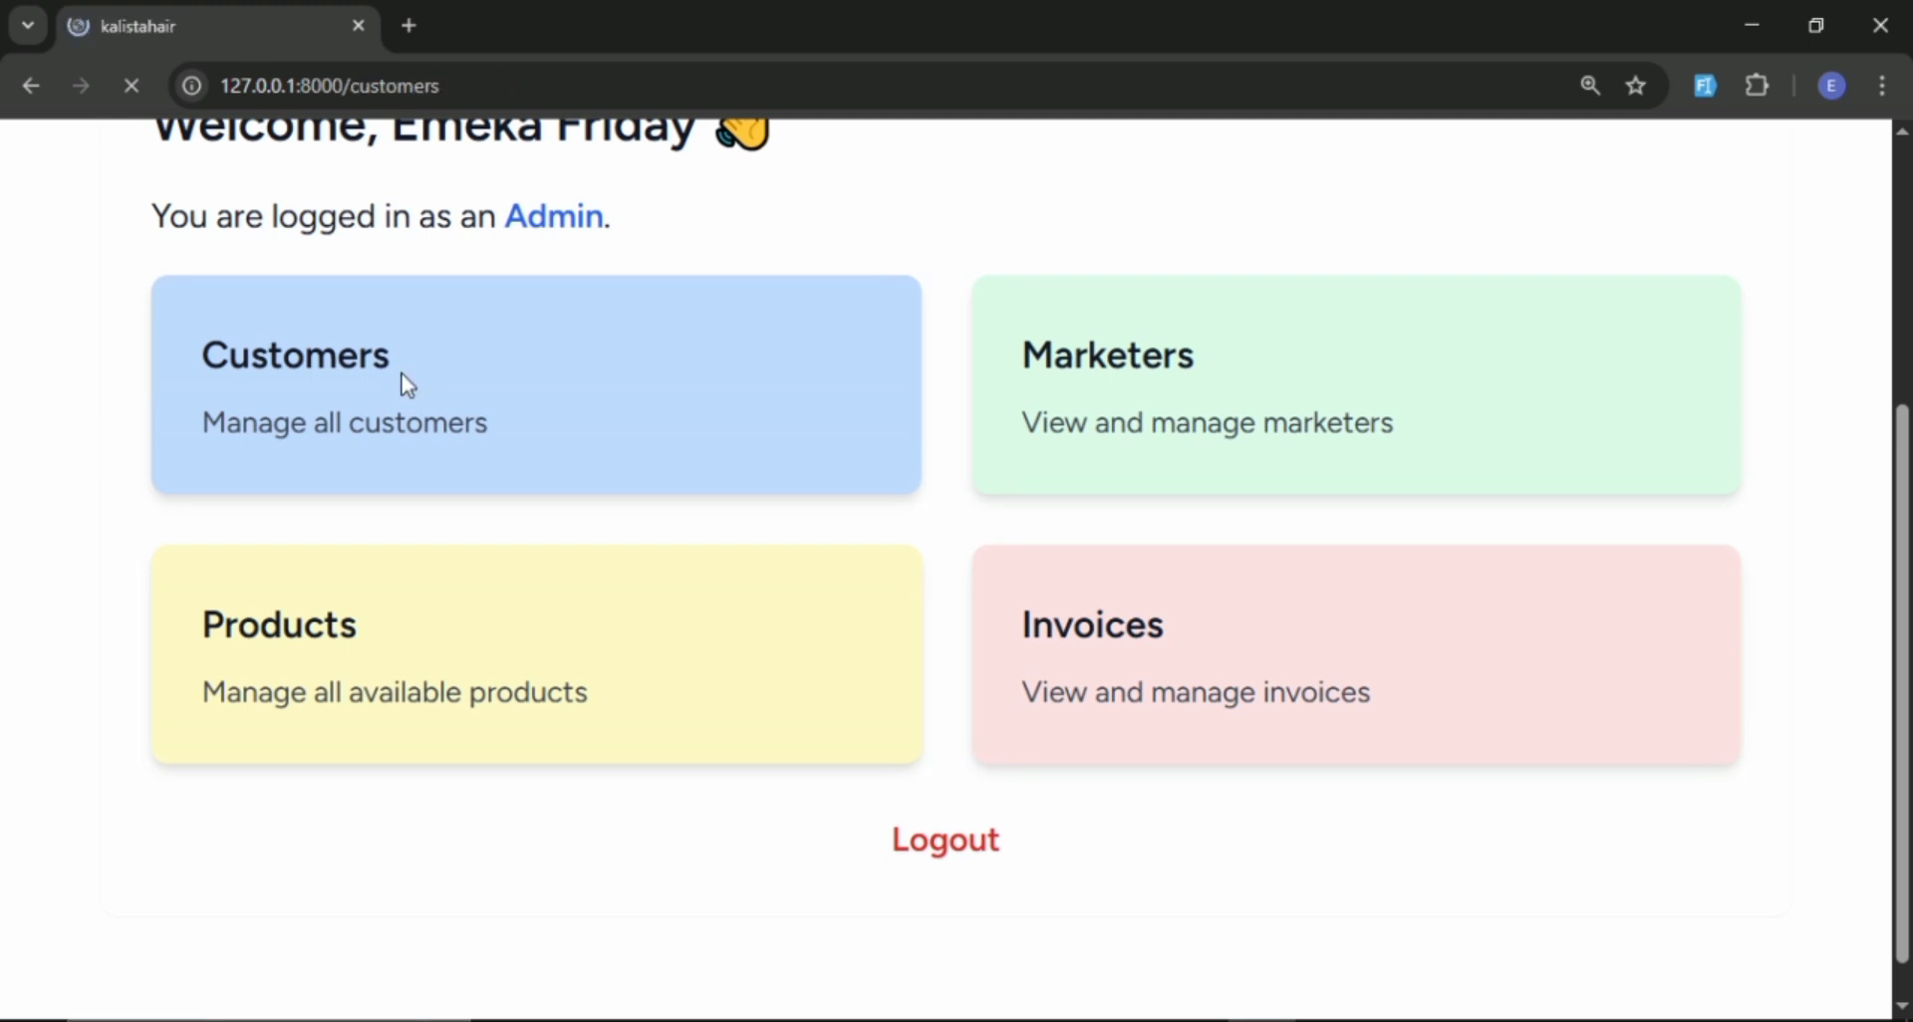
scroll(586, 357, down, 1)
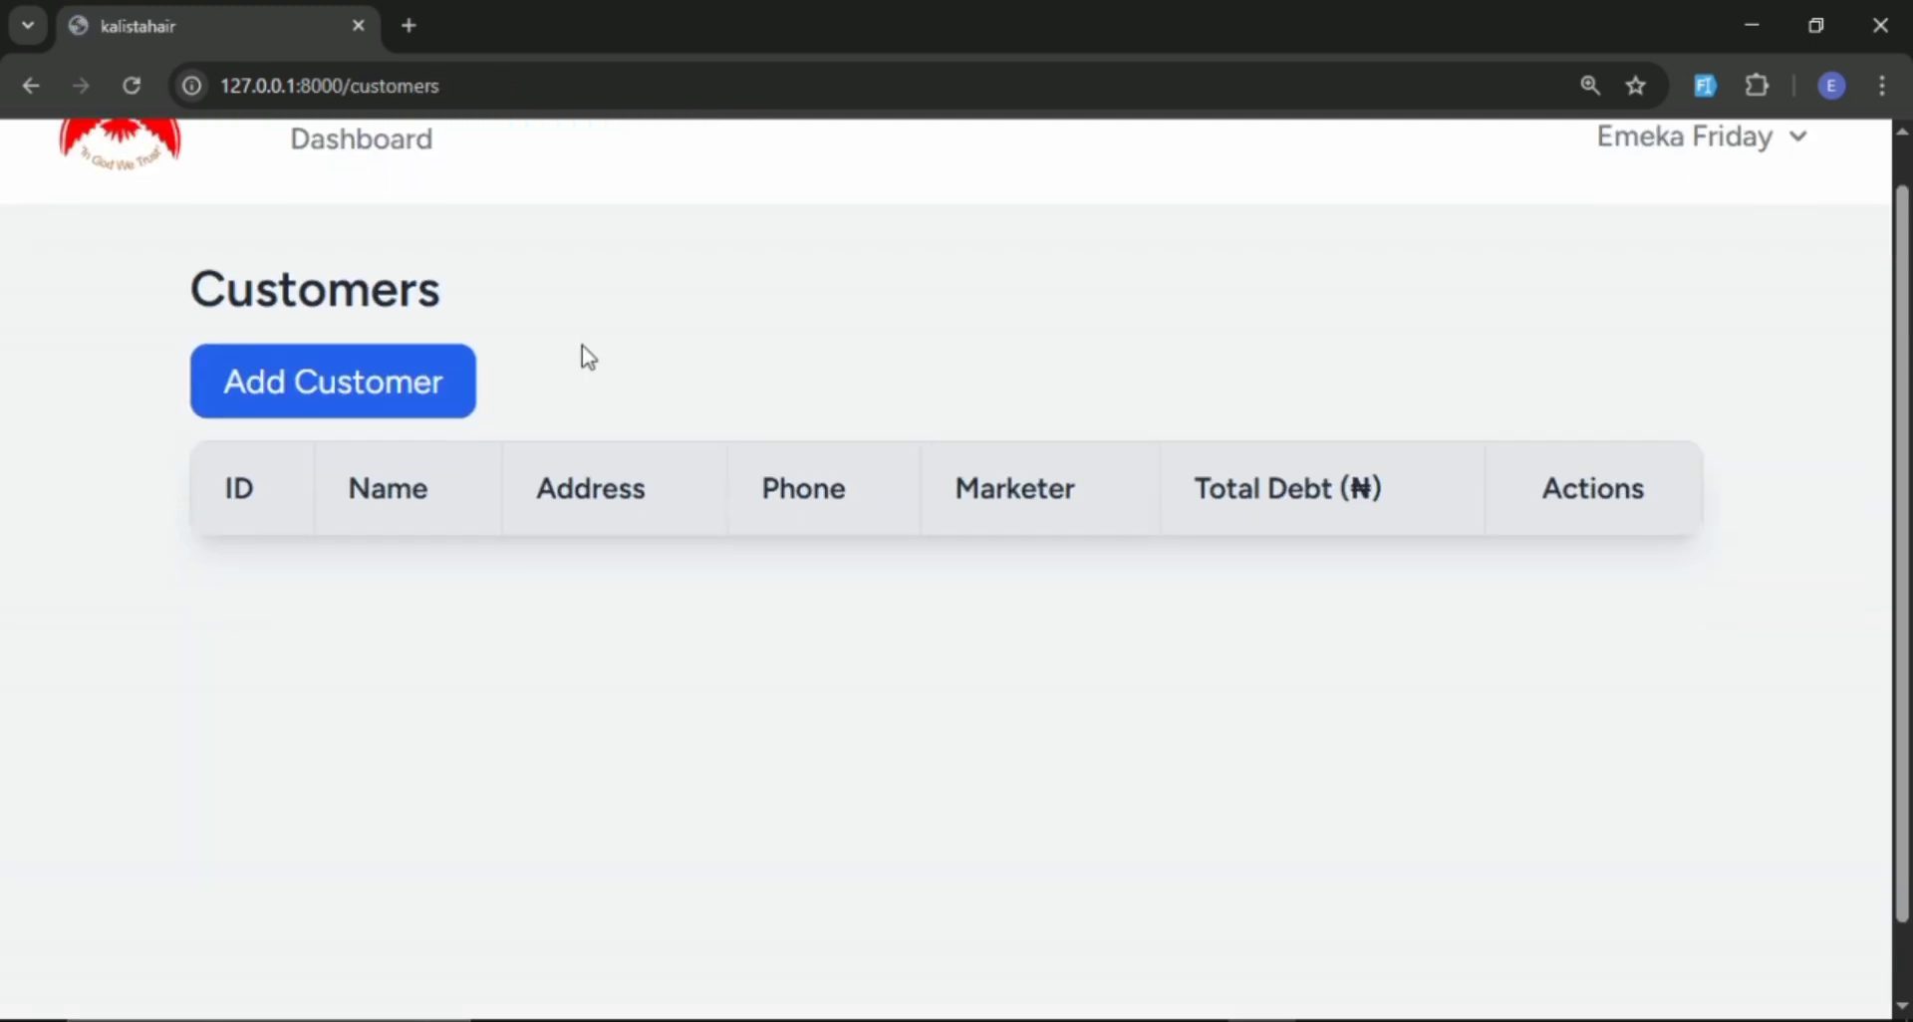
scroll(588, 357, down, 1)
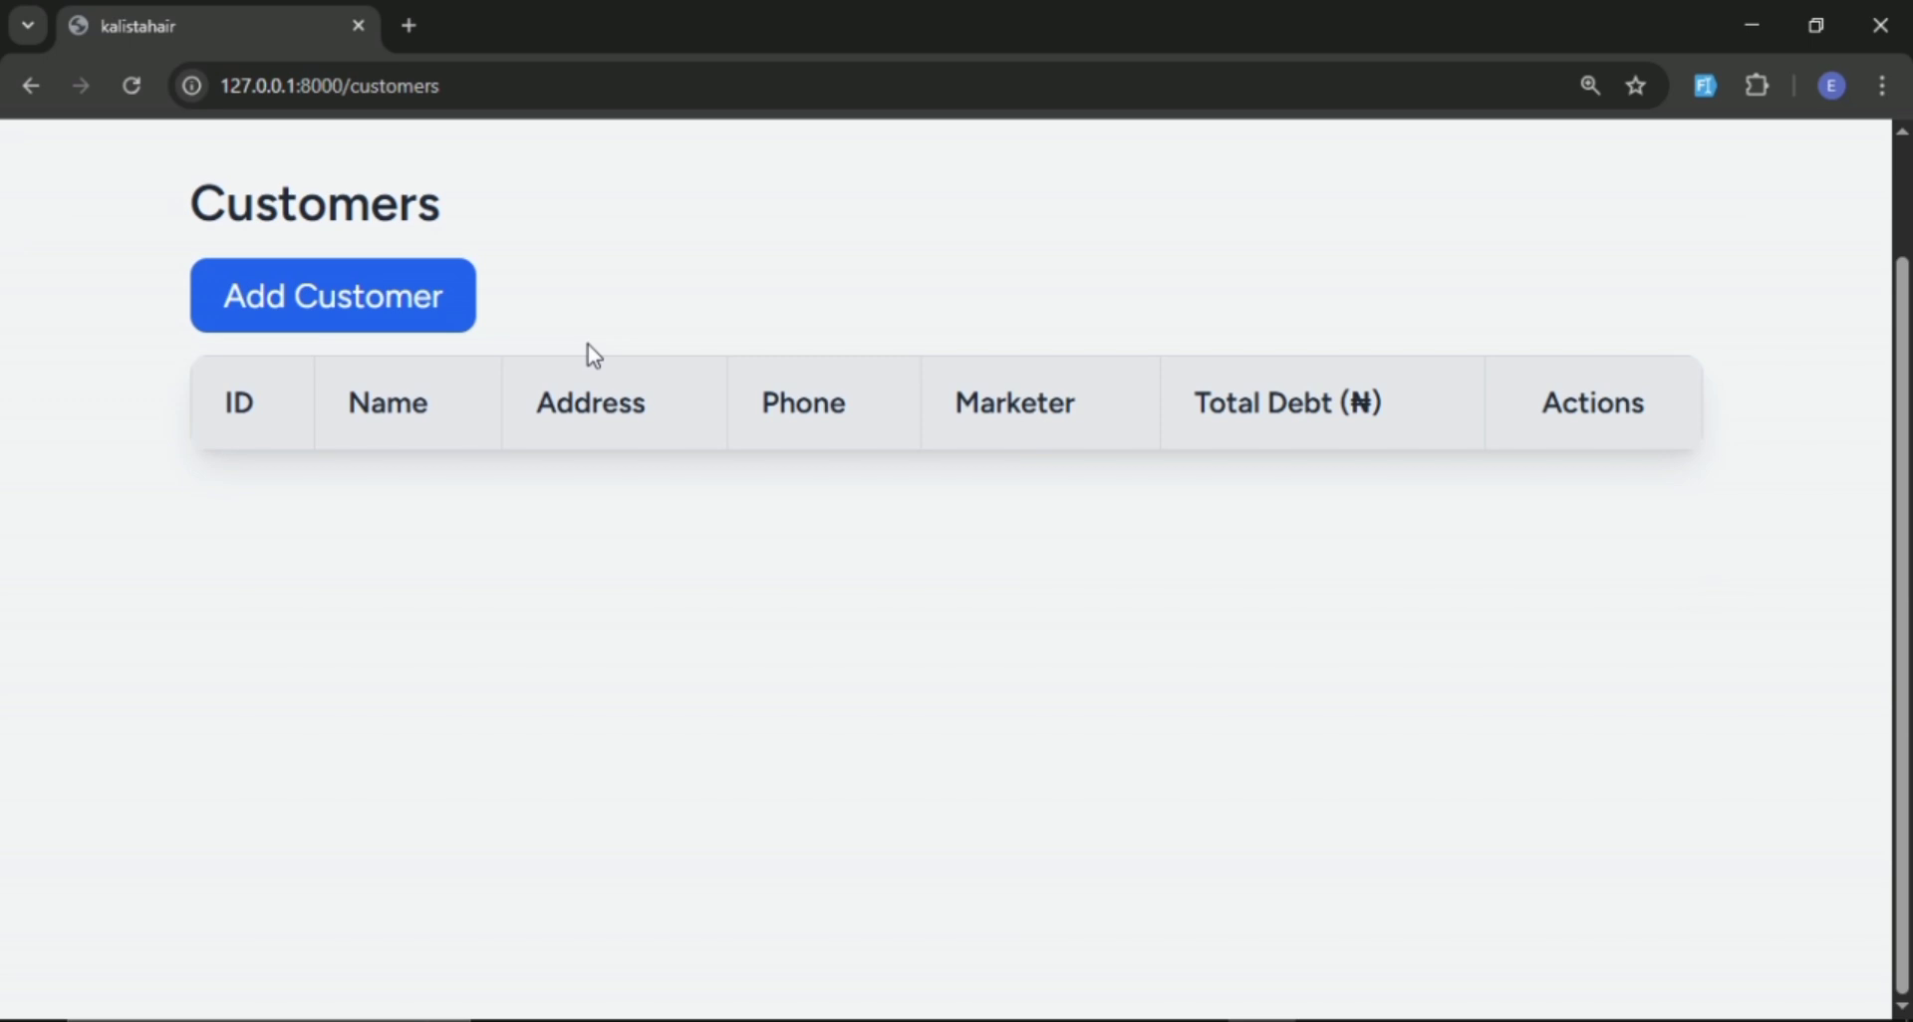
scroll(588, 345, up, 2)
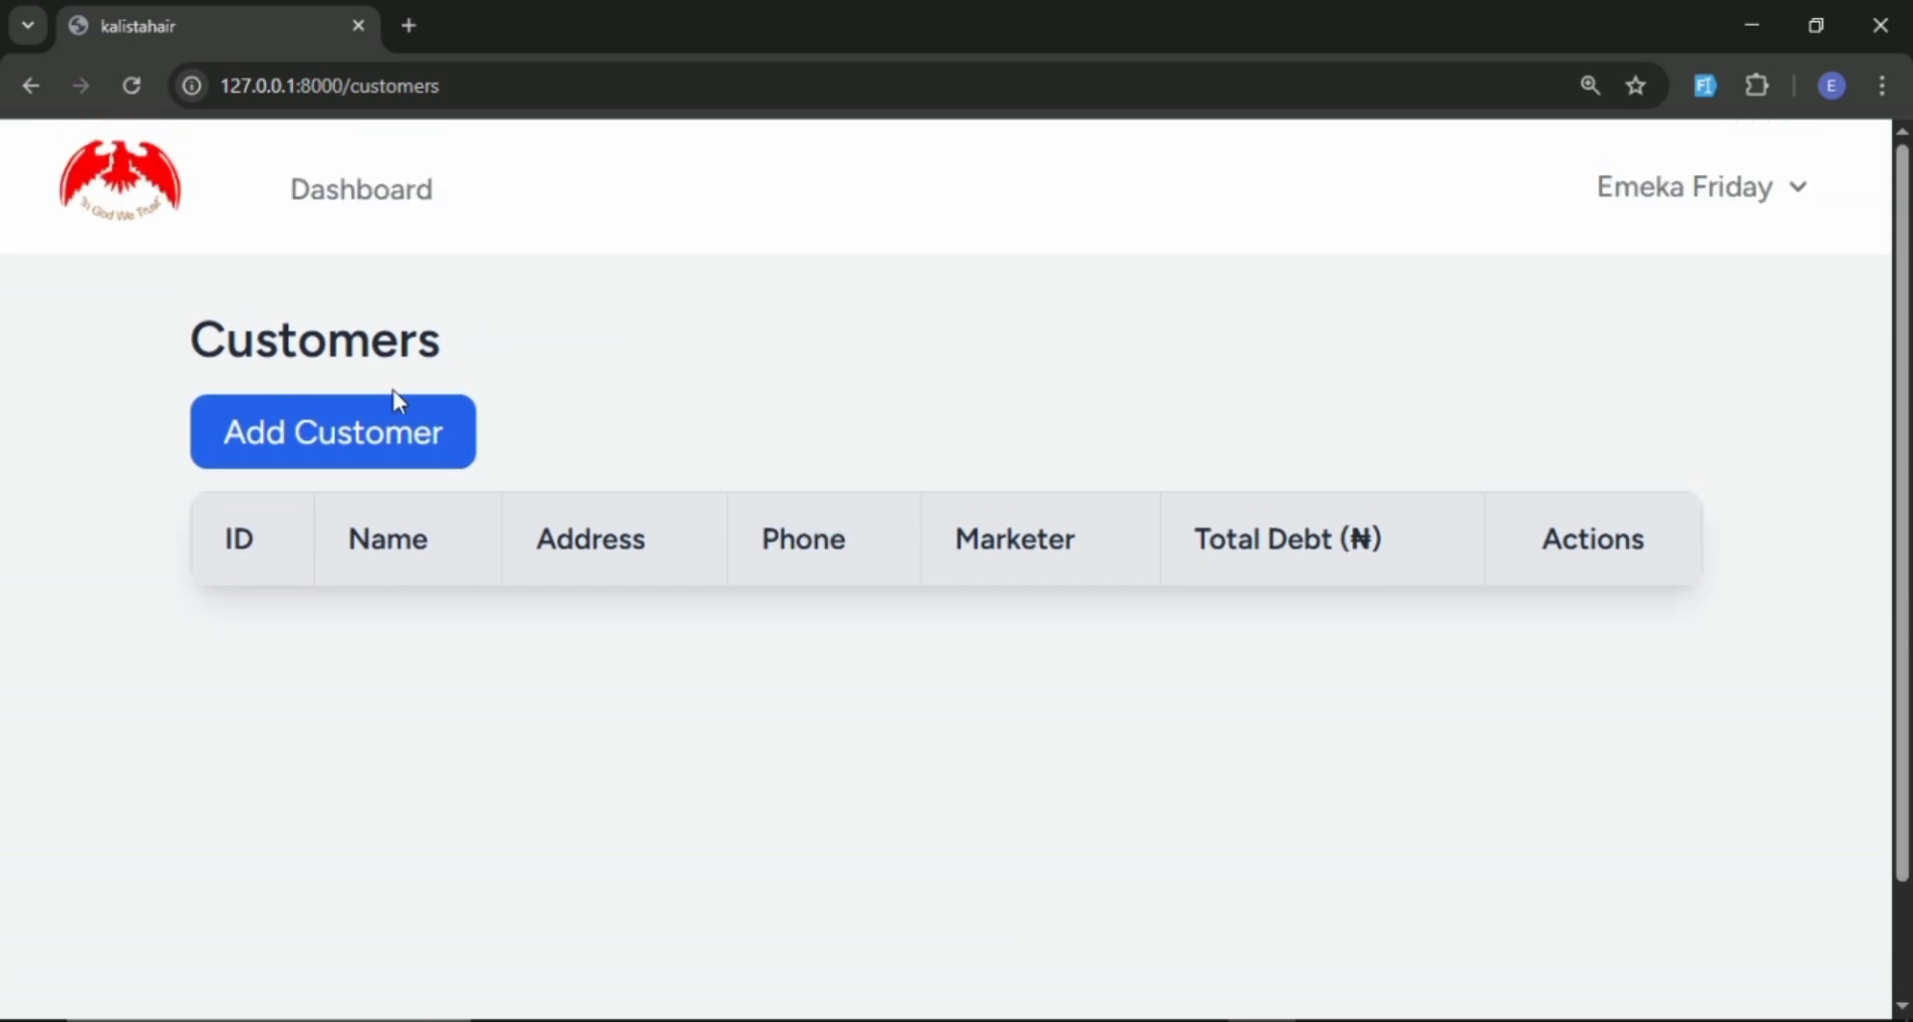
Open the form for adding a customer and fill its name, email, phone and address with dummy data using the form-filler extension.
click(371, 430)
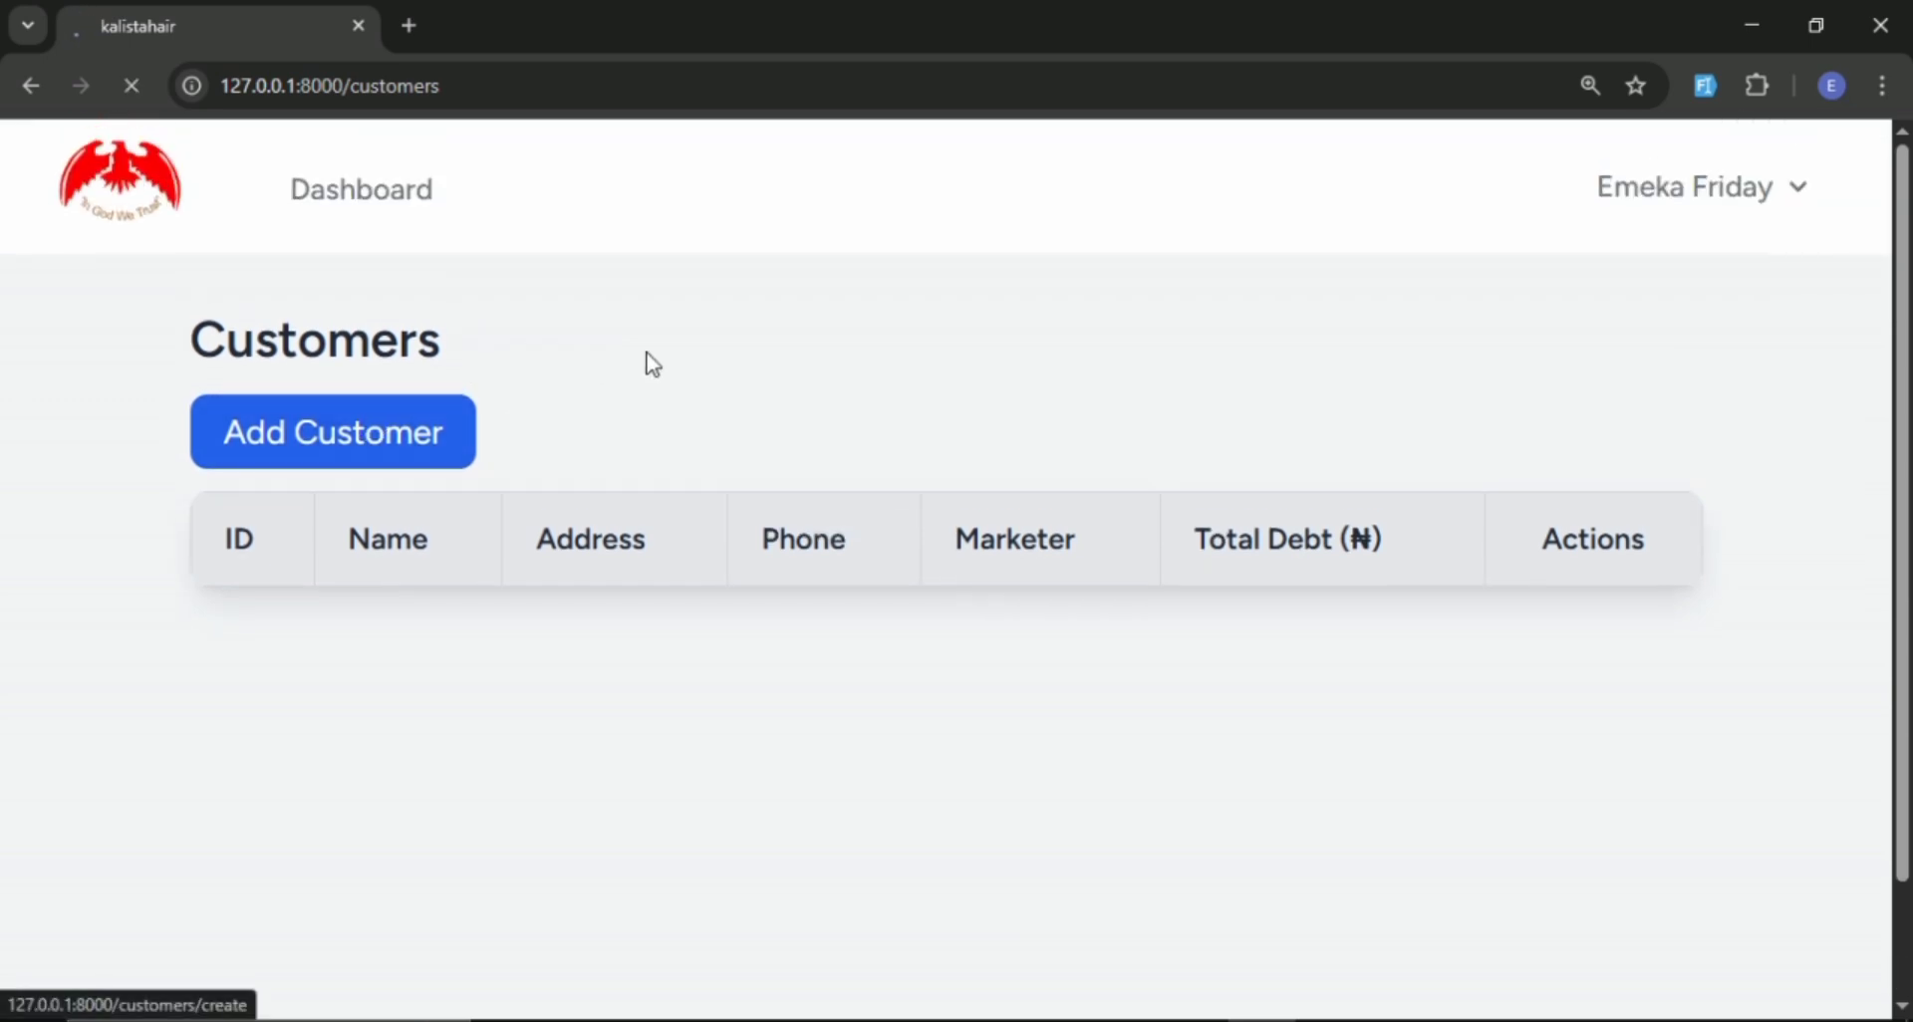
scroll(518, 341, down, 2)
scroll(469, 336, up, 2)
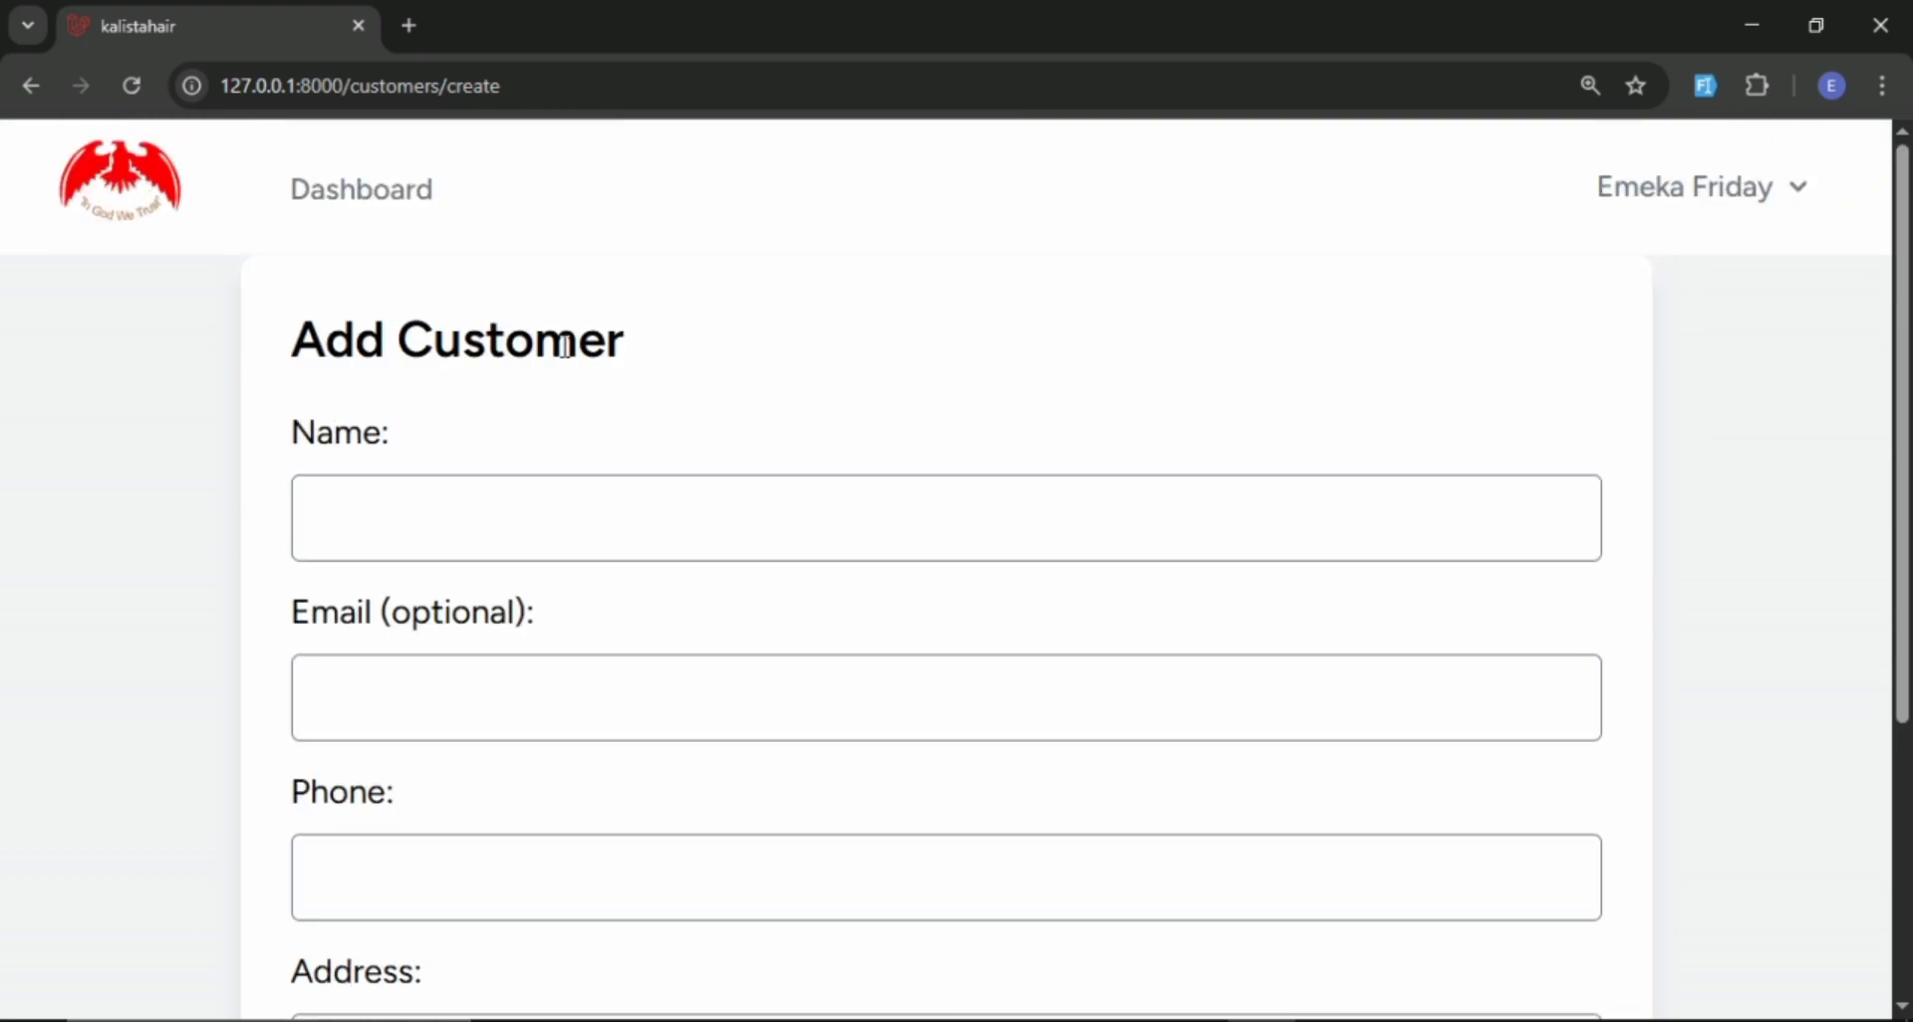
click(1707, 87)
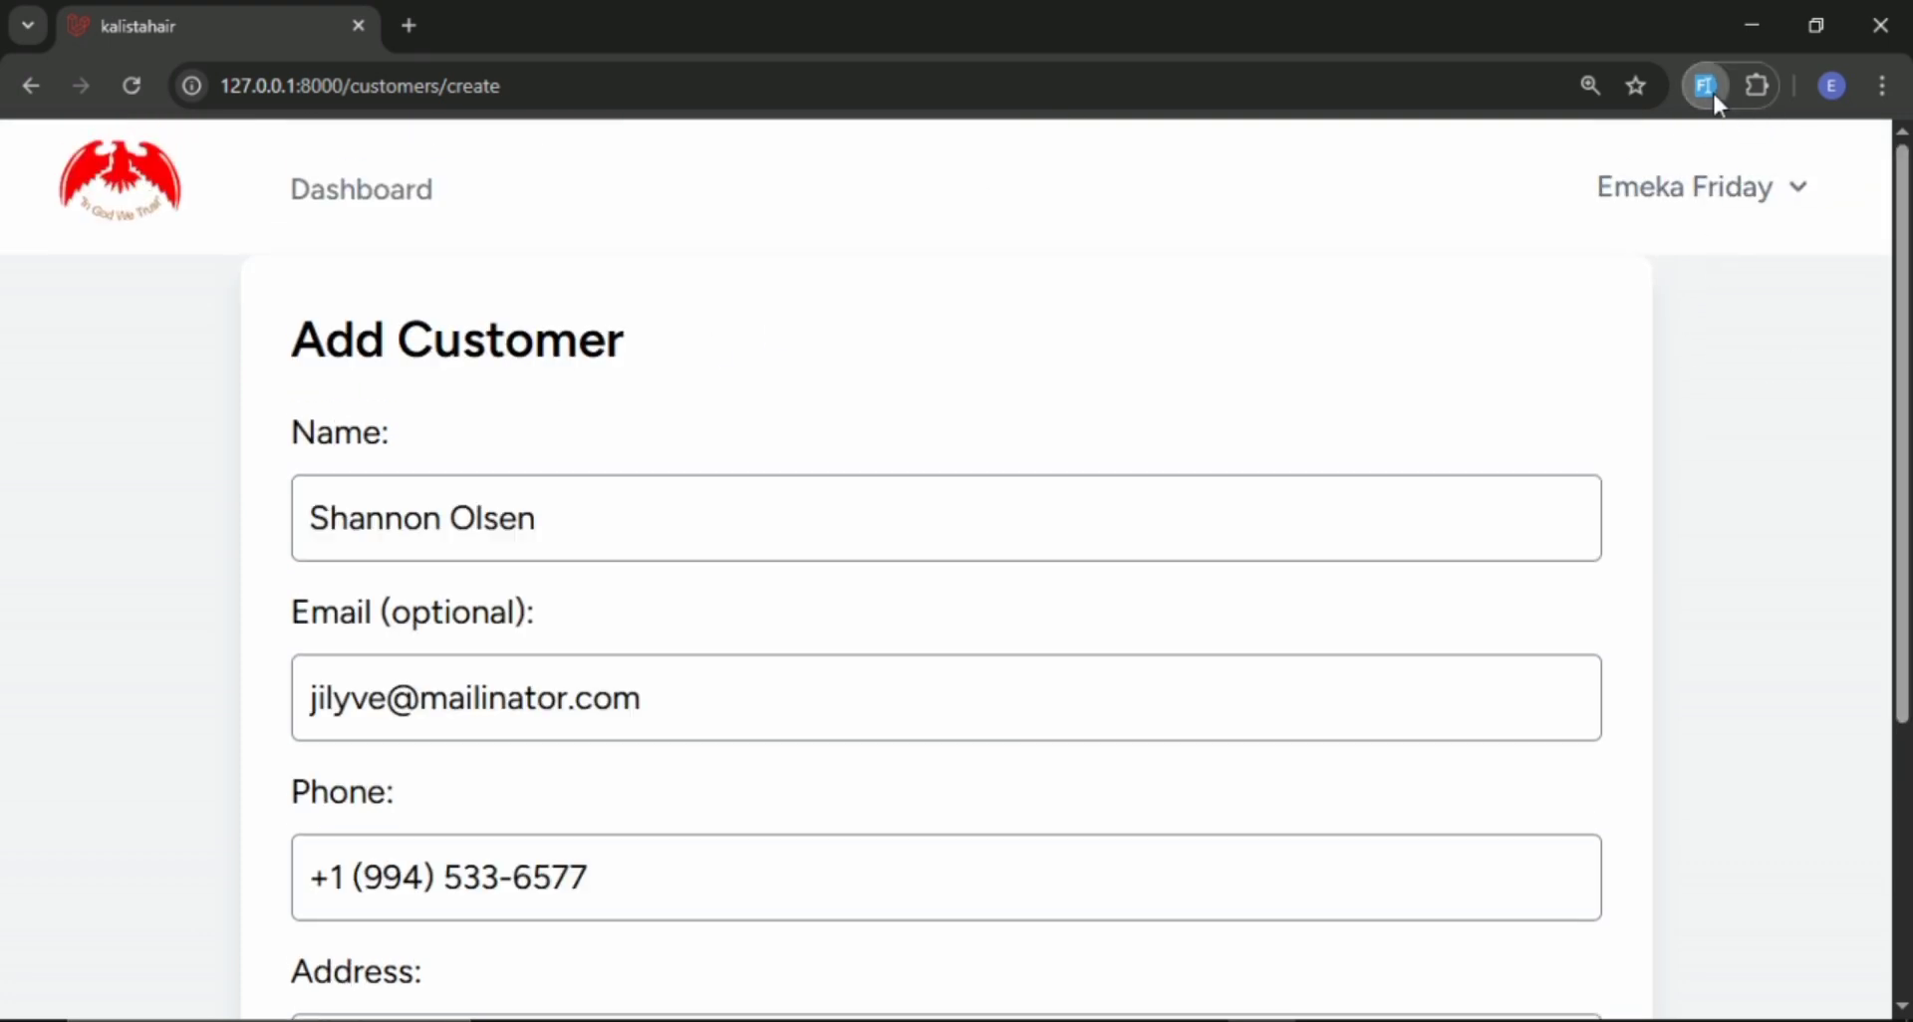
scroll(1005, 422, down, 4)
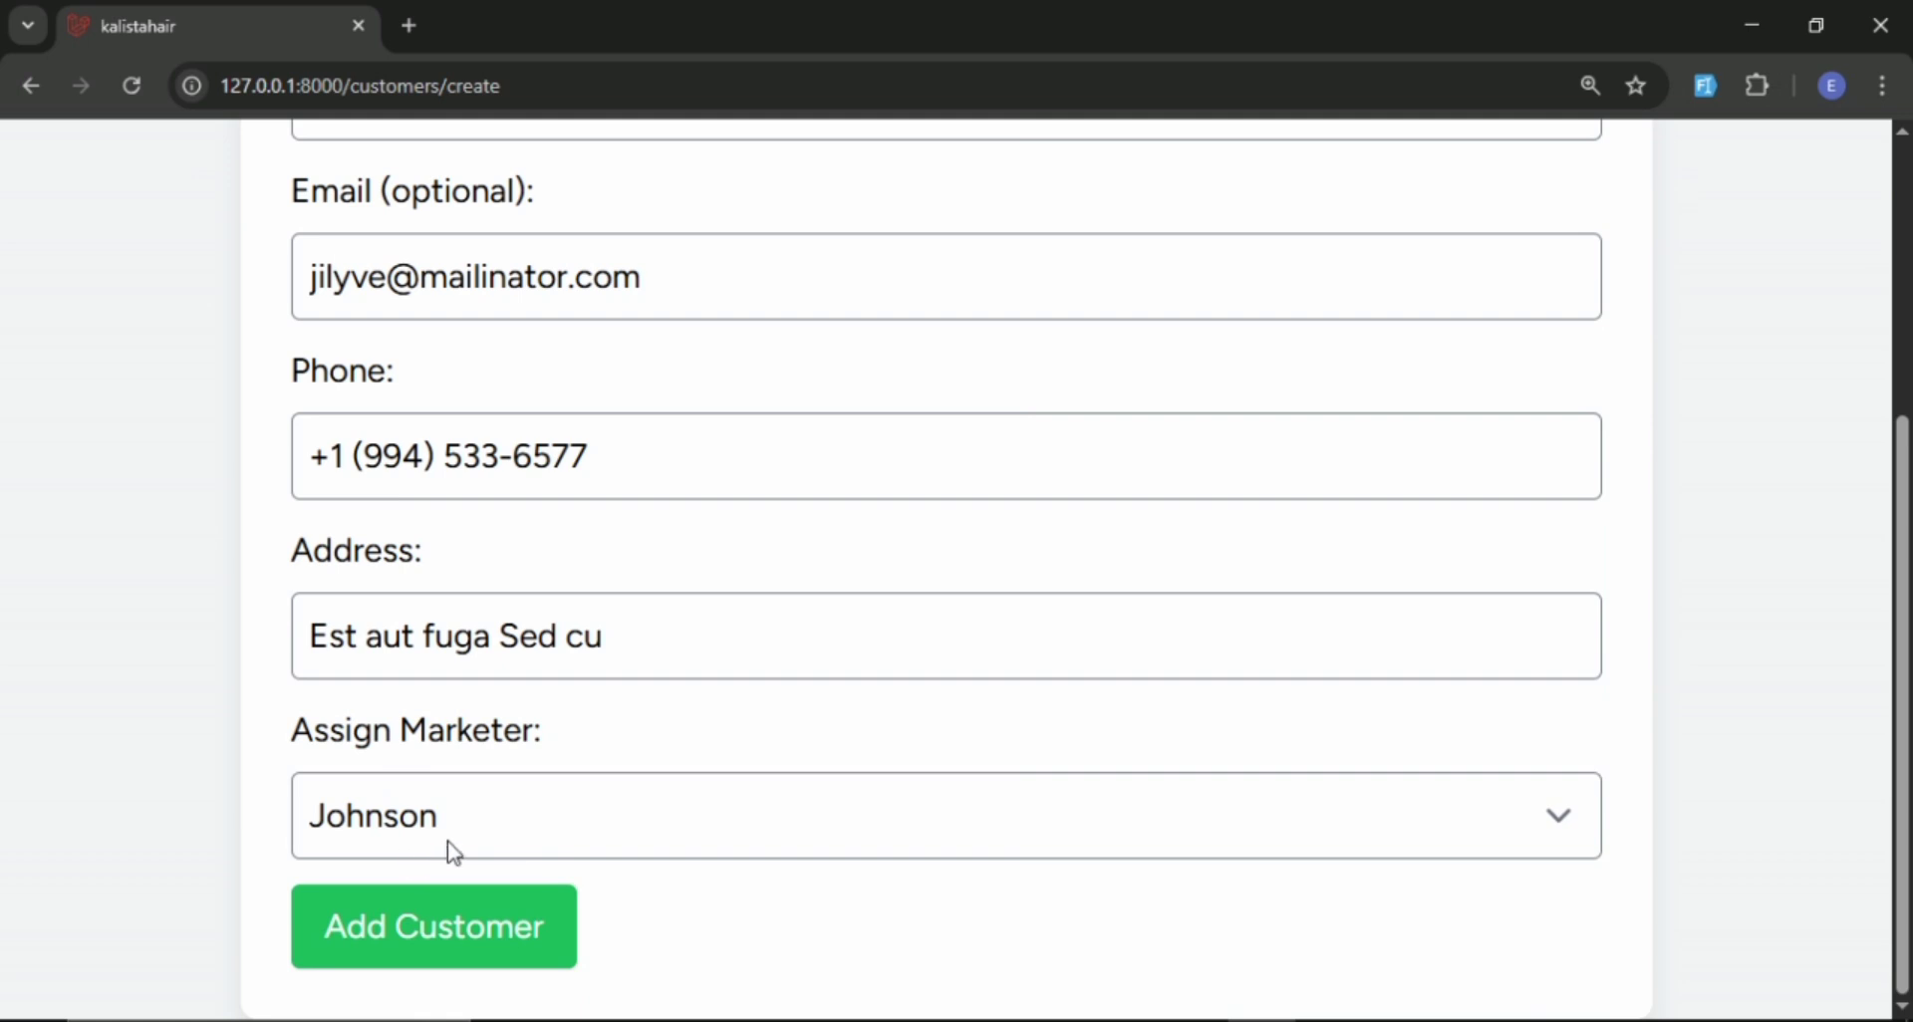
Assign the registered marketer to the first customer and save the customer.
click(424, 829)
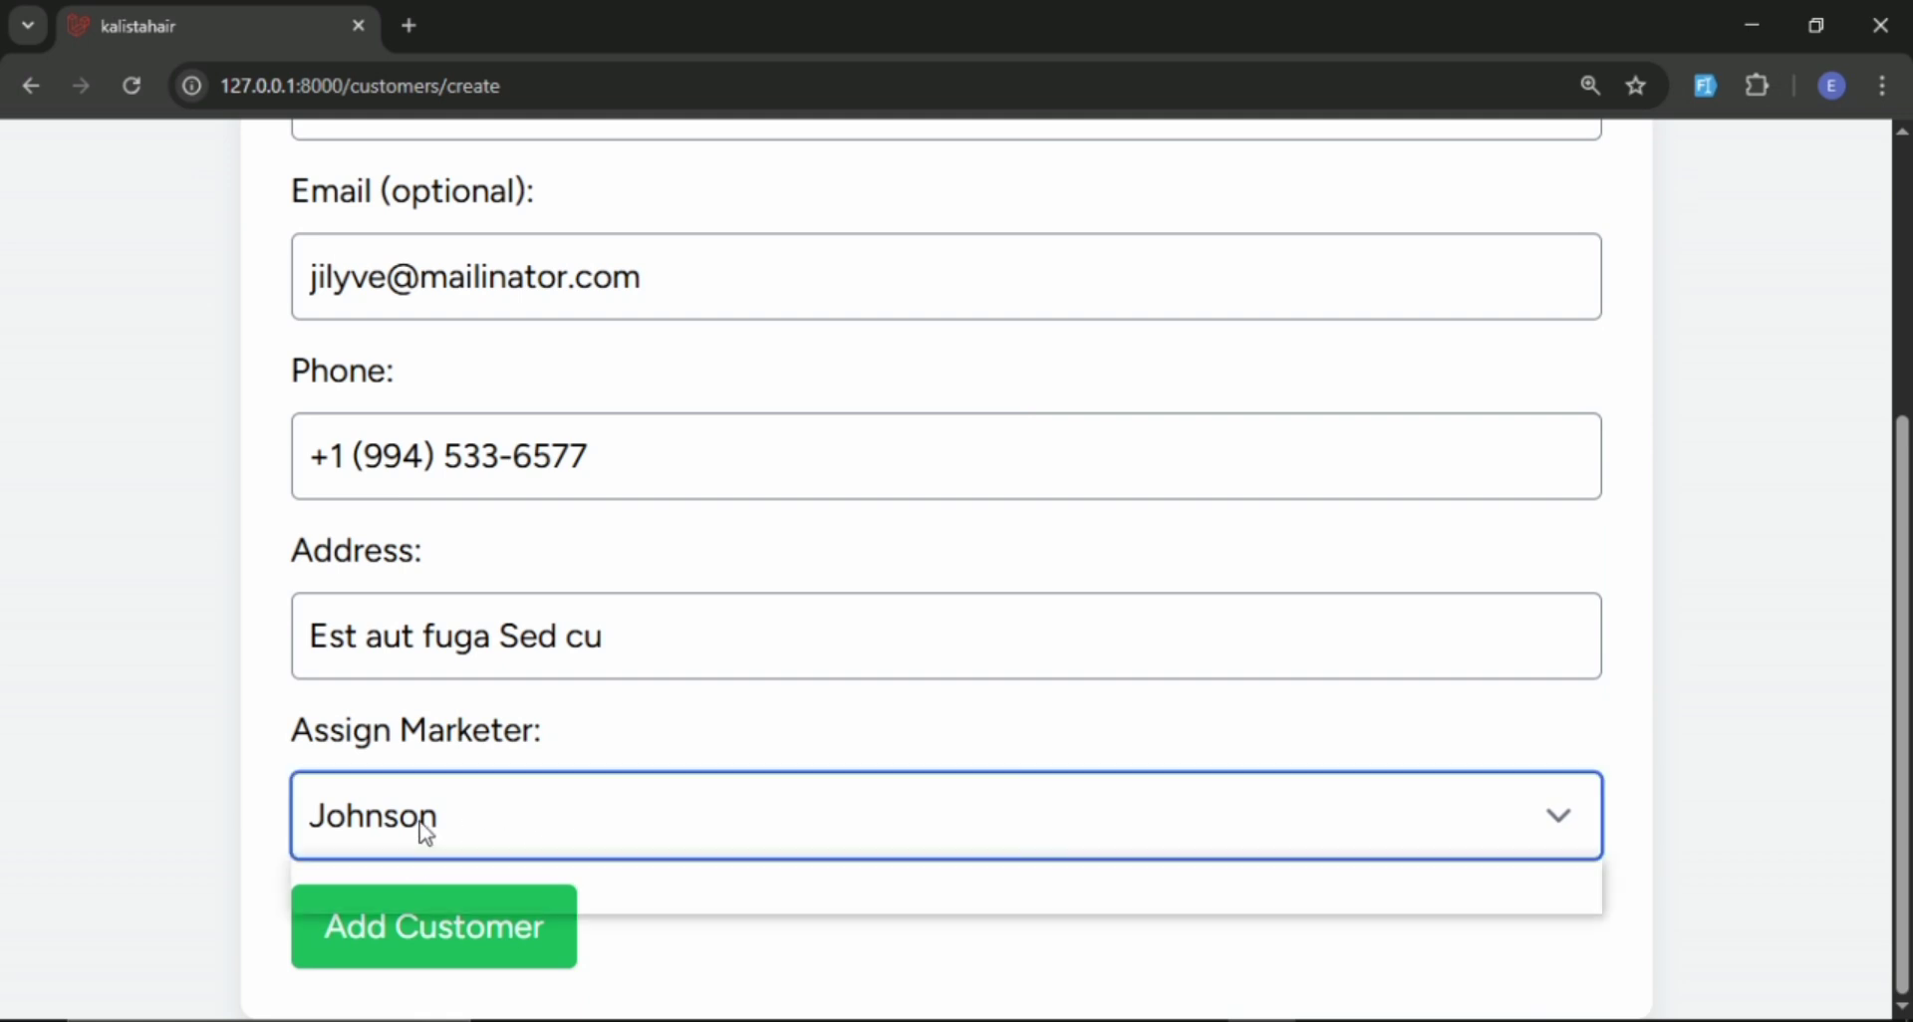
click(455, 824)
click(482, 822)
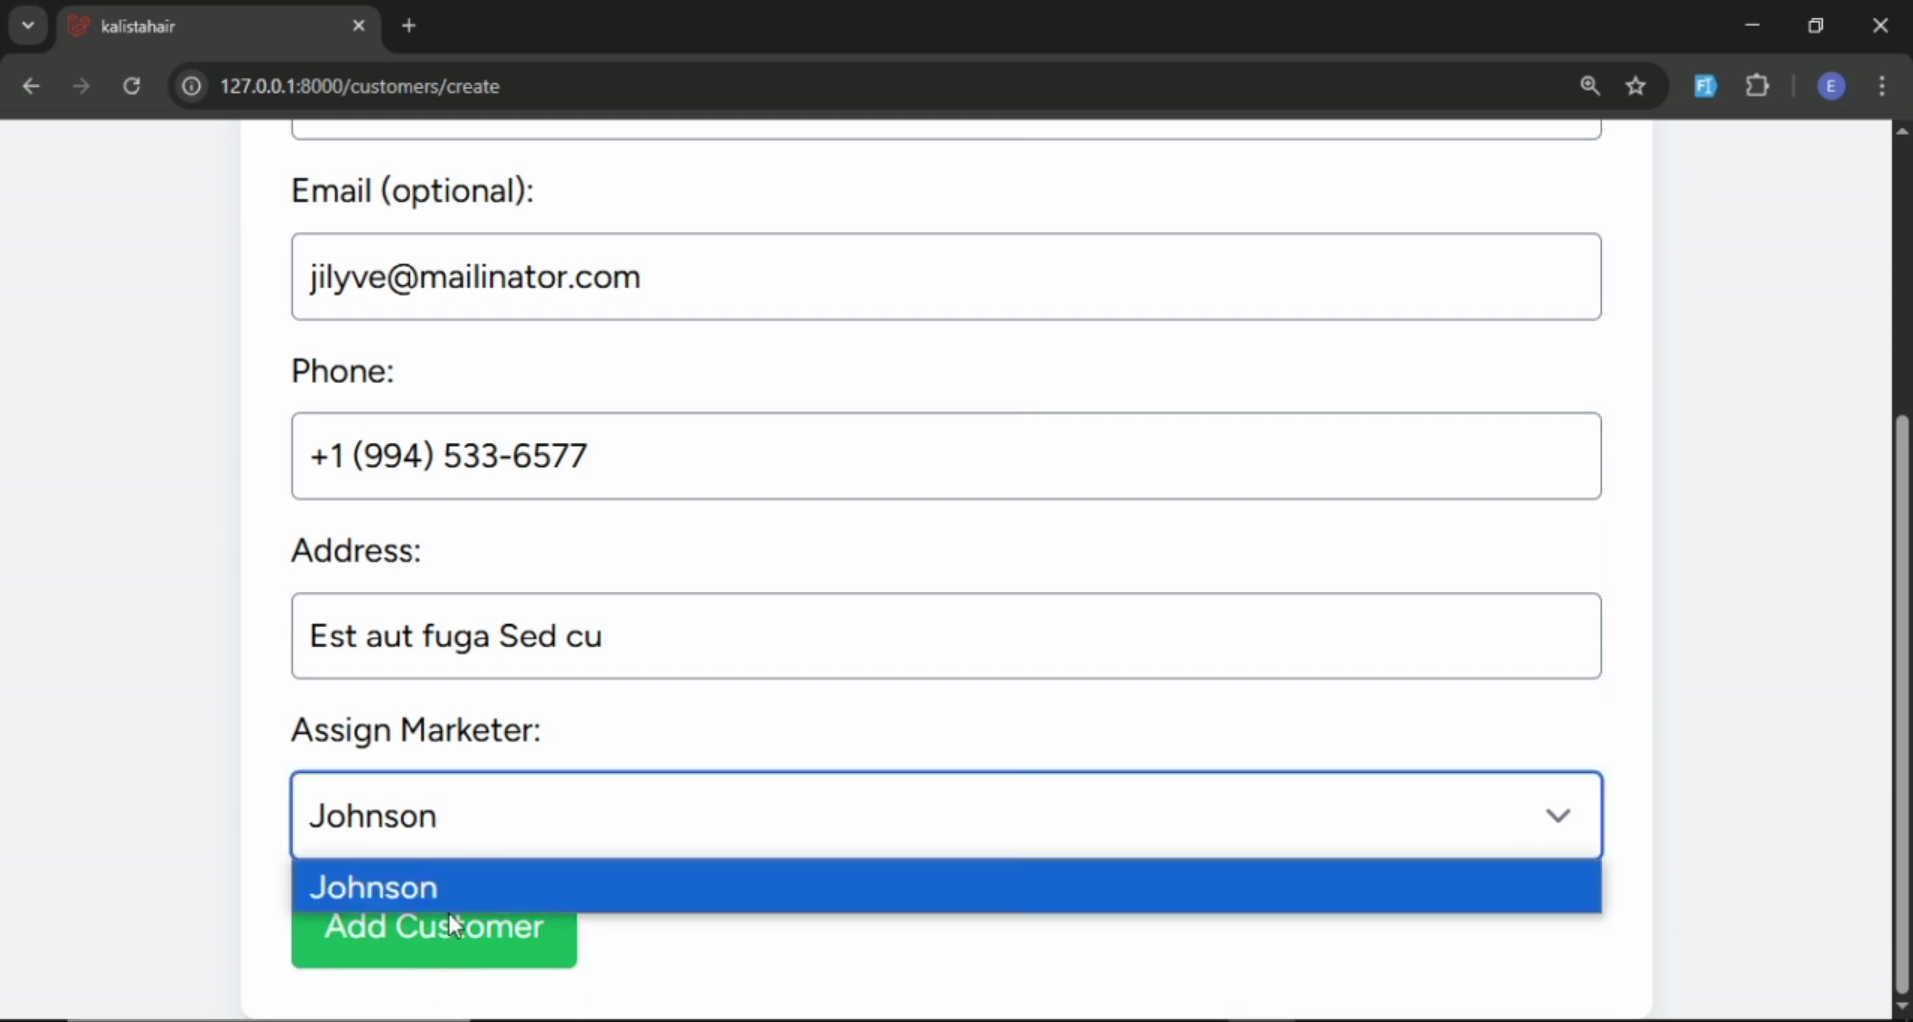
click(475, 882)
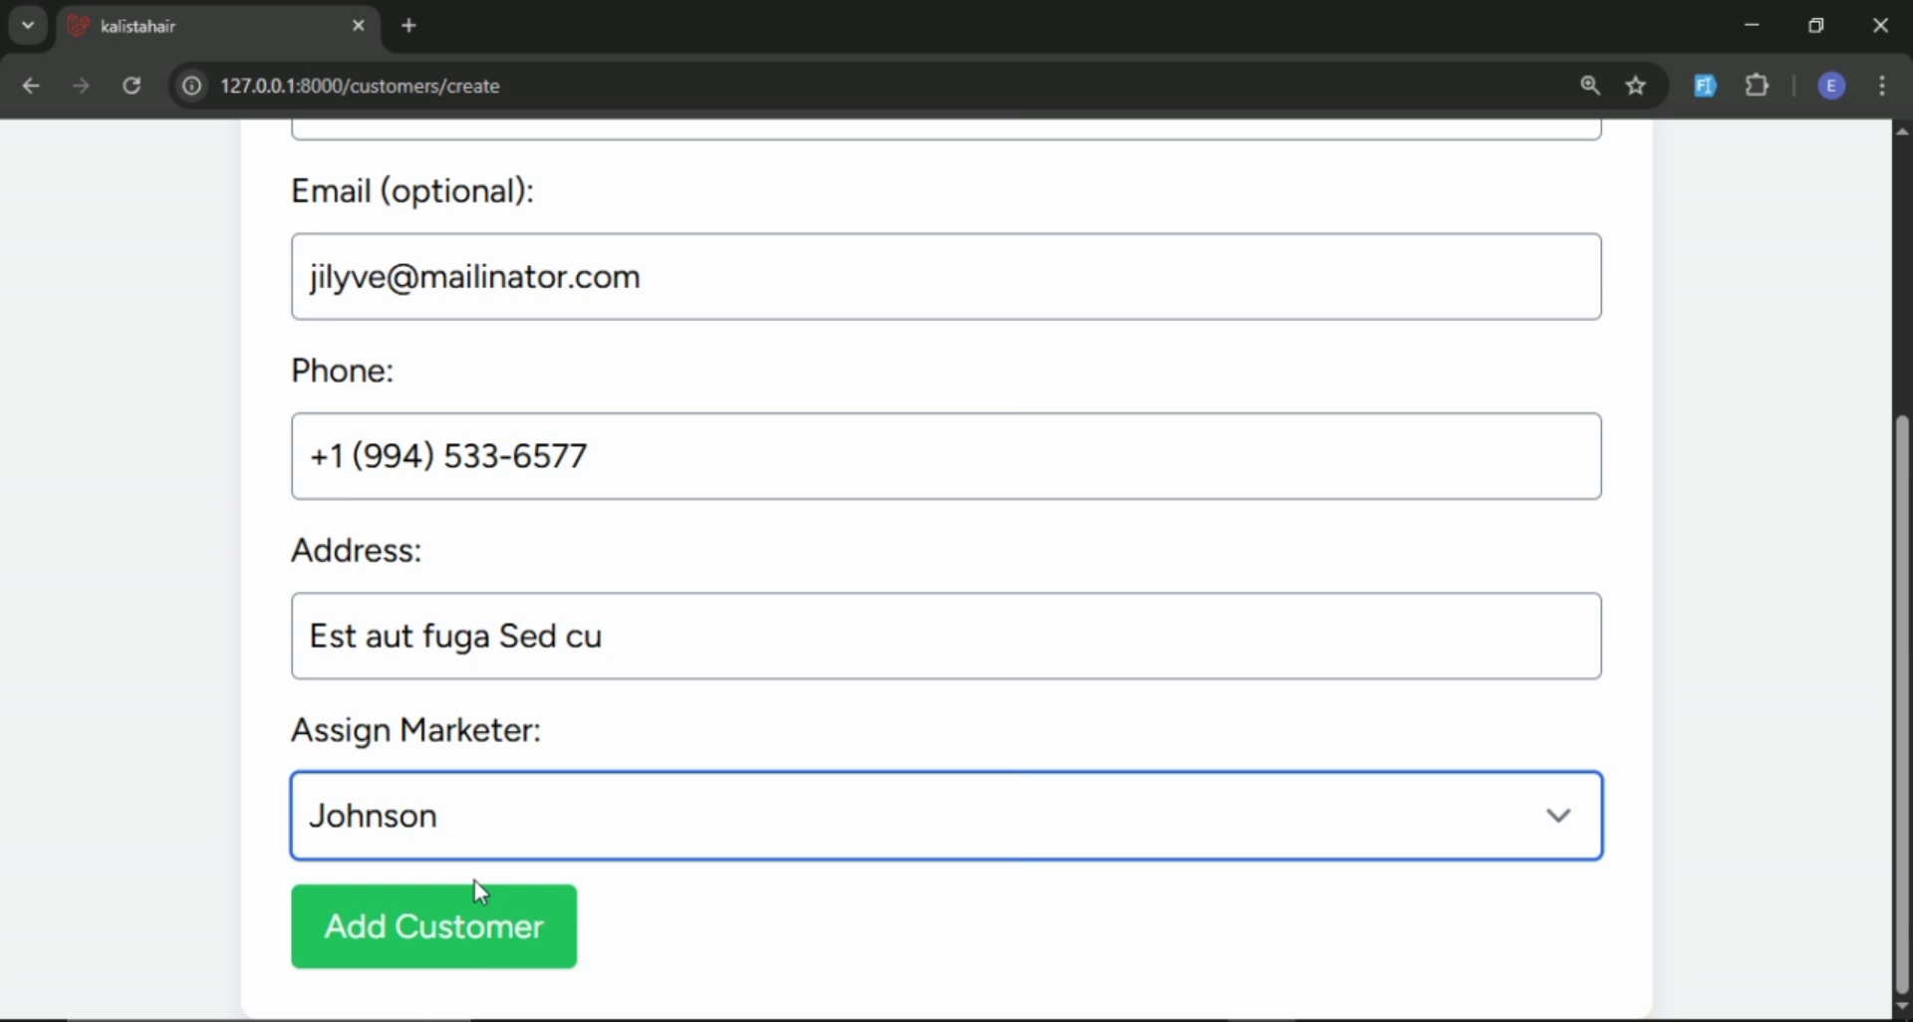
click(468, 961)
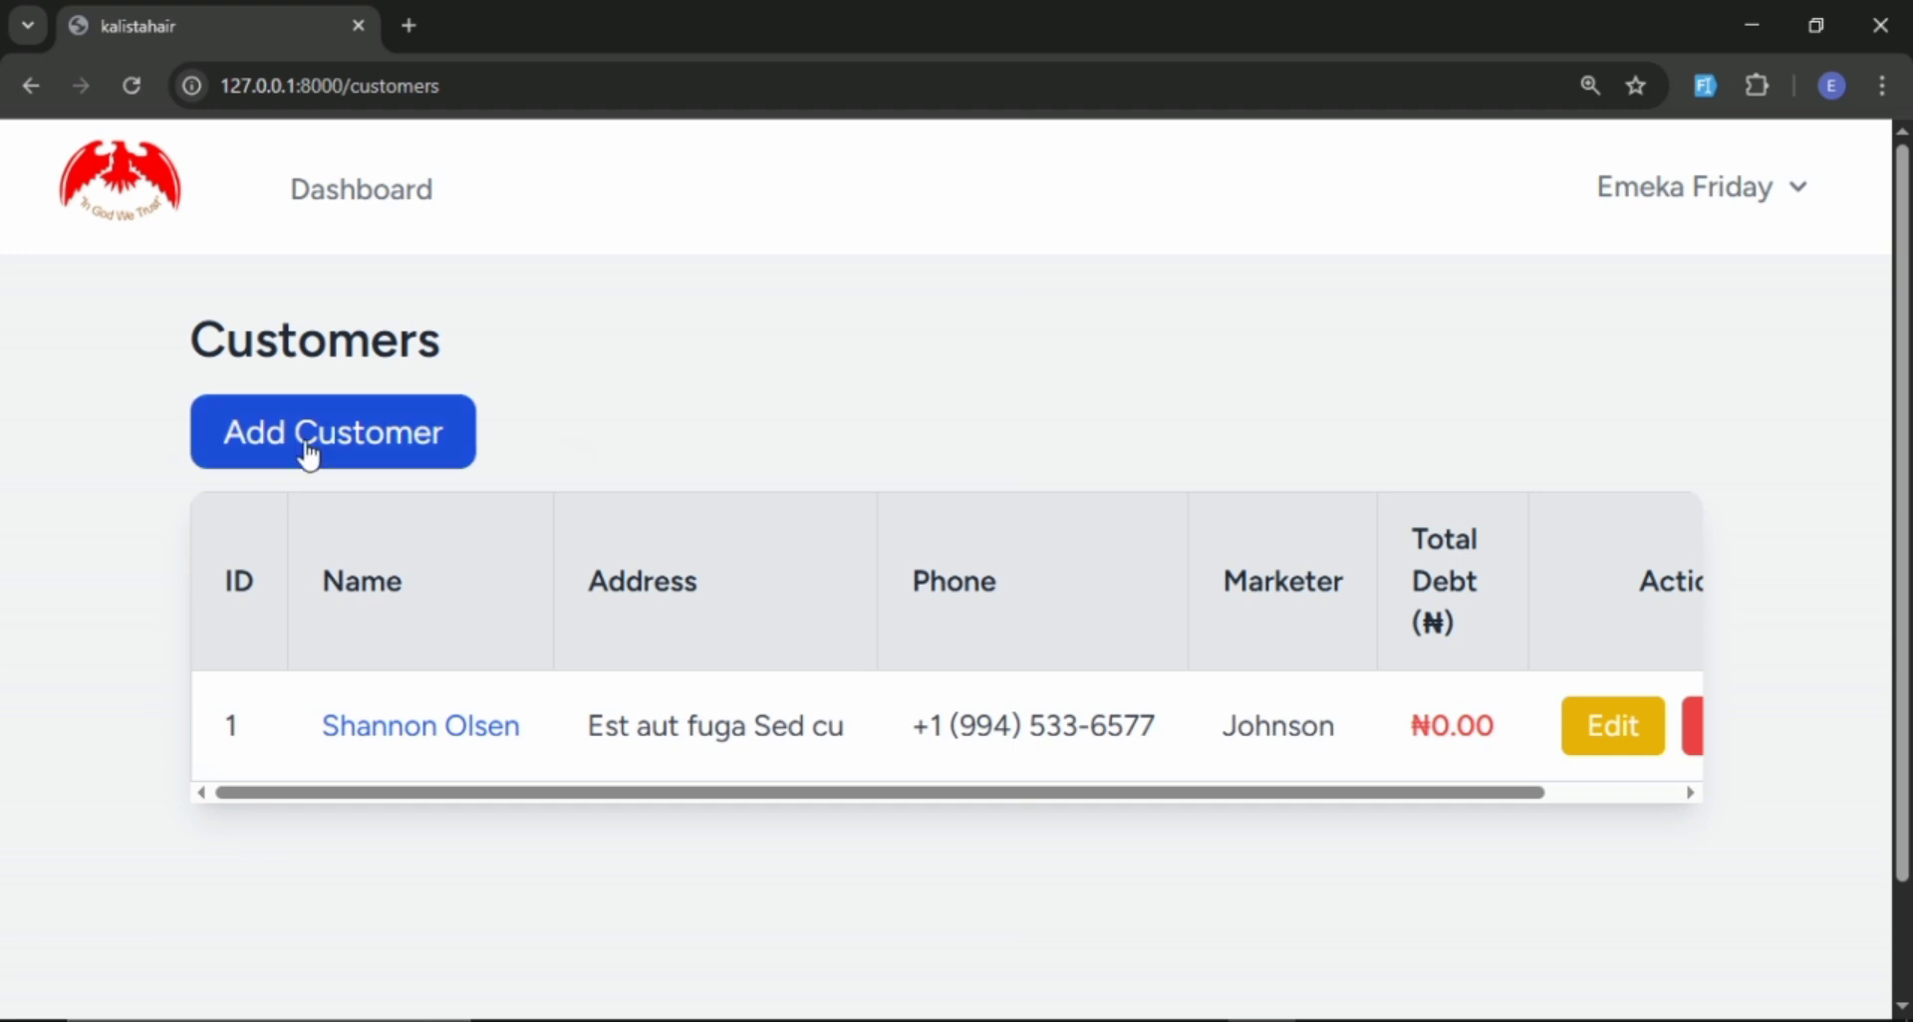
Add a second customer with dummy details generated by the form-filler extension, keeping the preselected marketer.
click(309, 451)
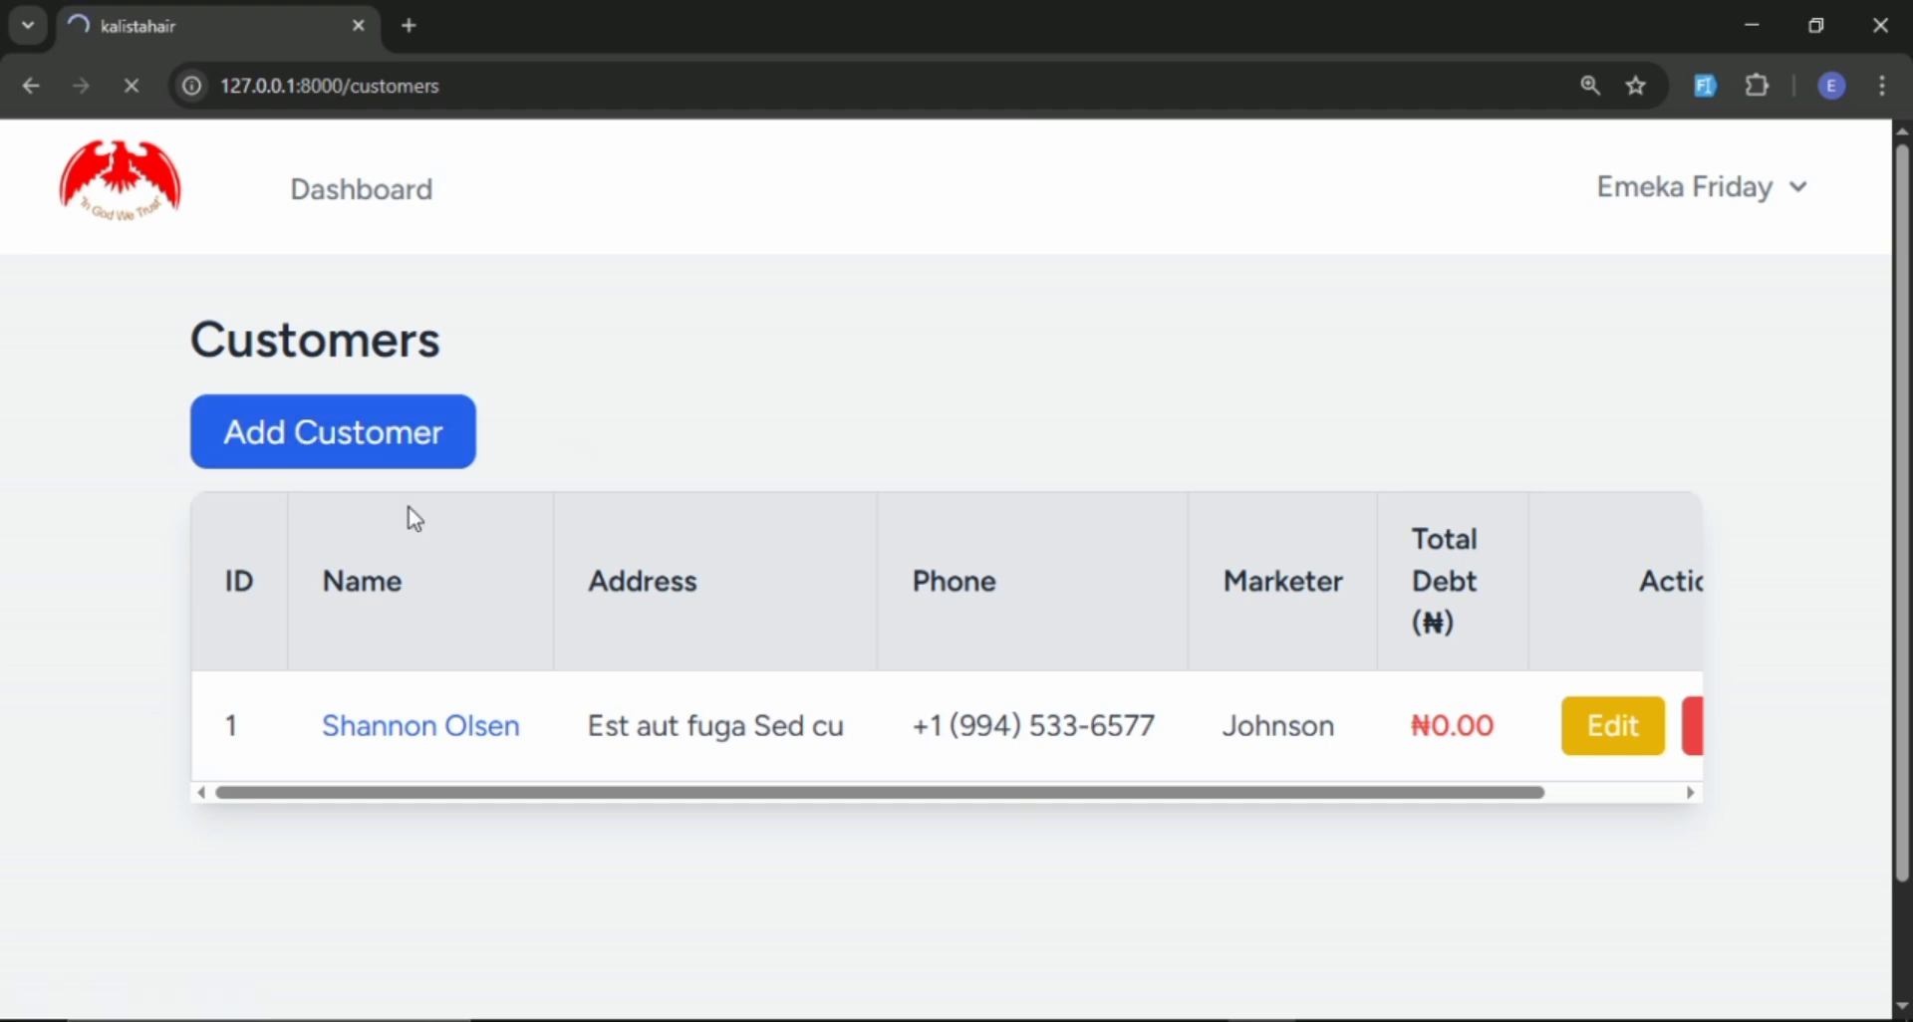
scroll(558, 572, down, 3)
scroll(576, 567, up, 3)
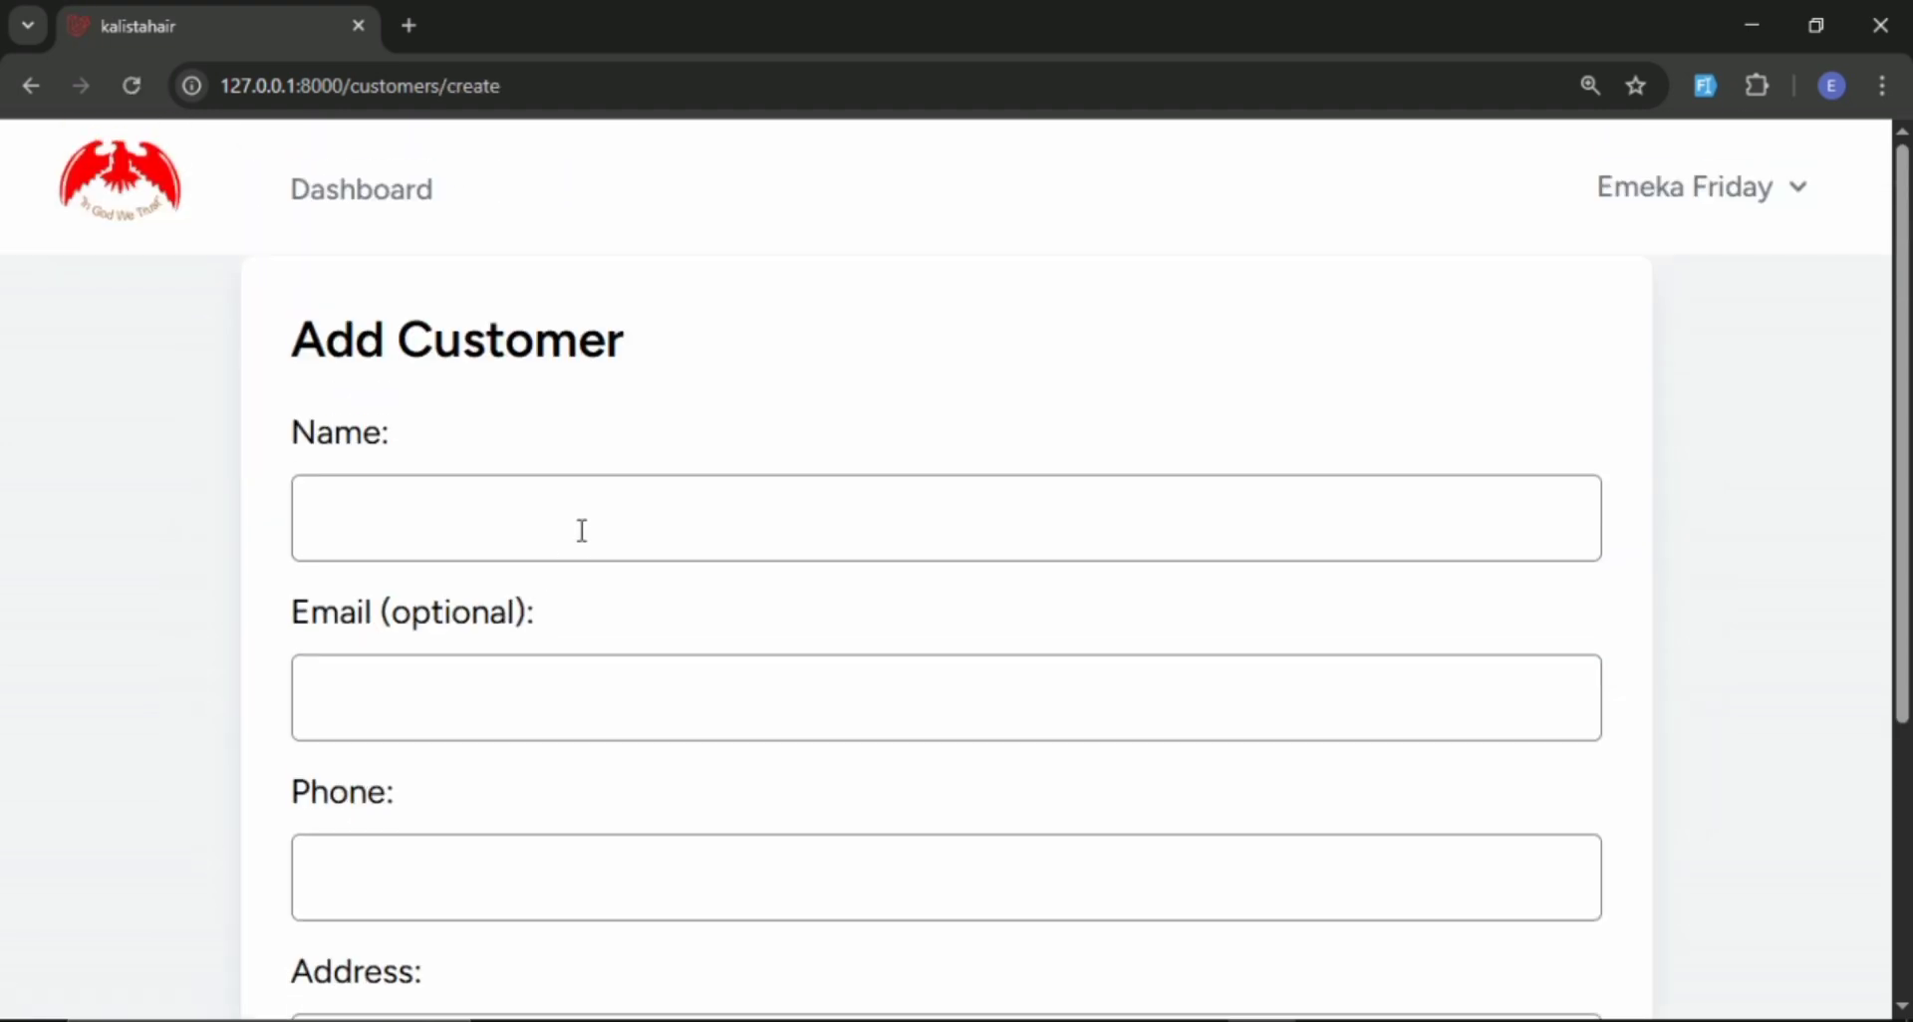
click(1705, 86)
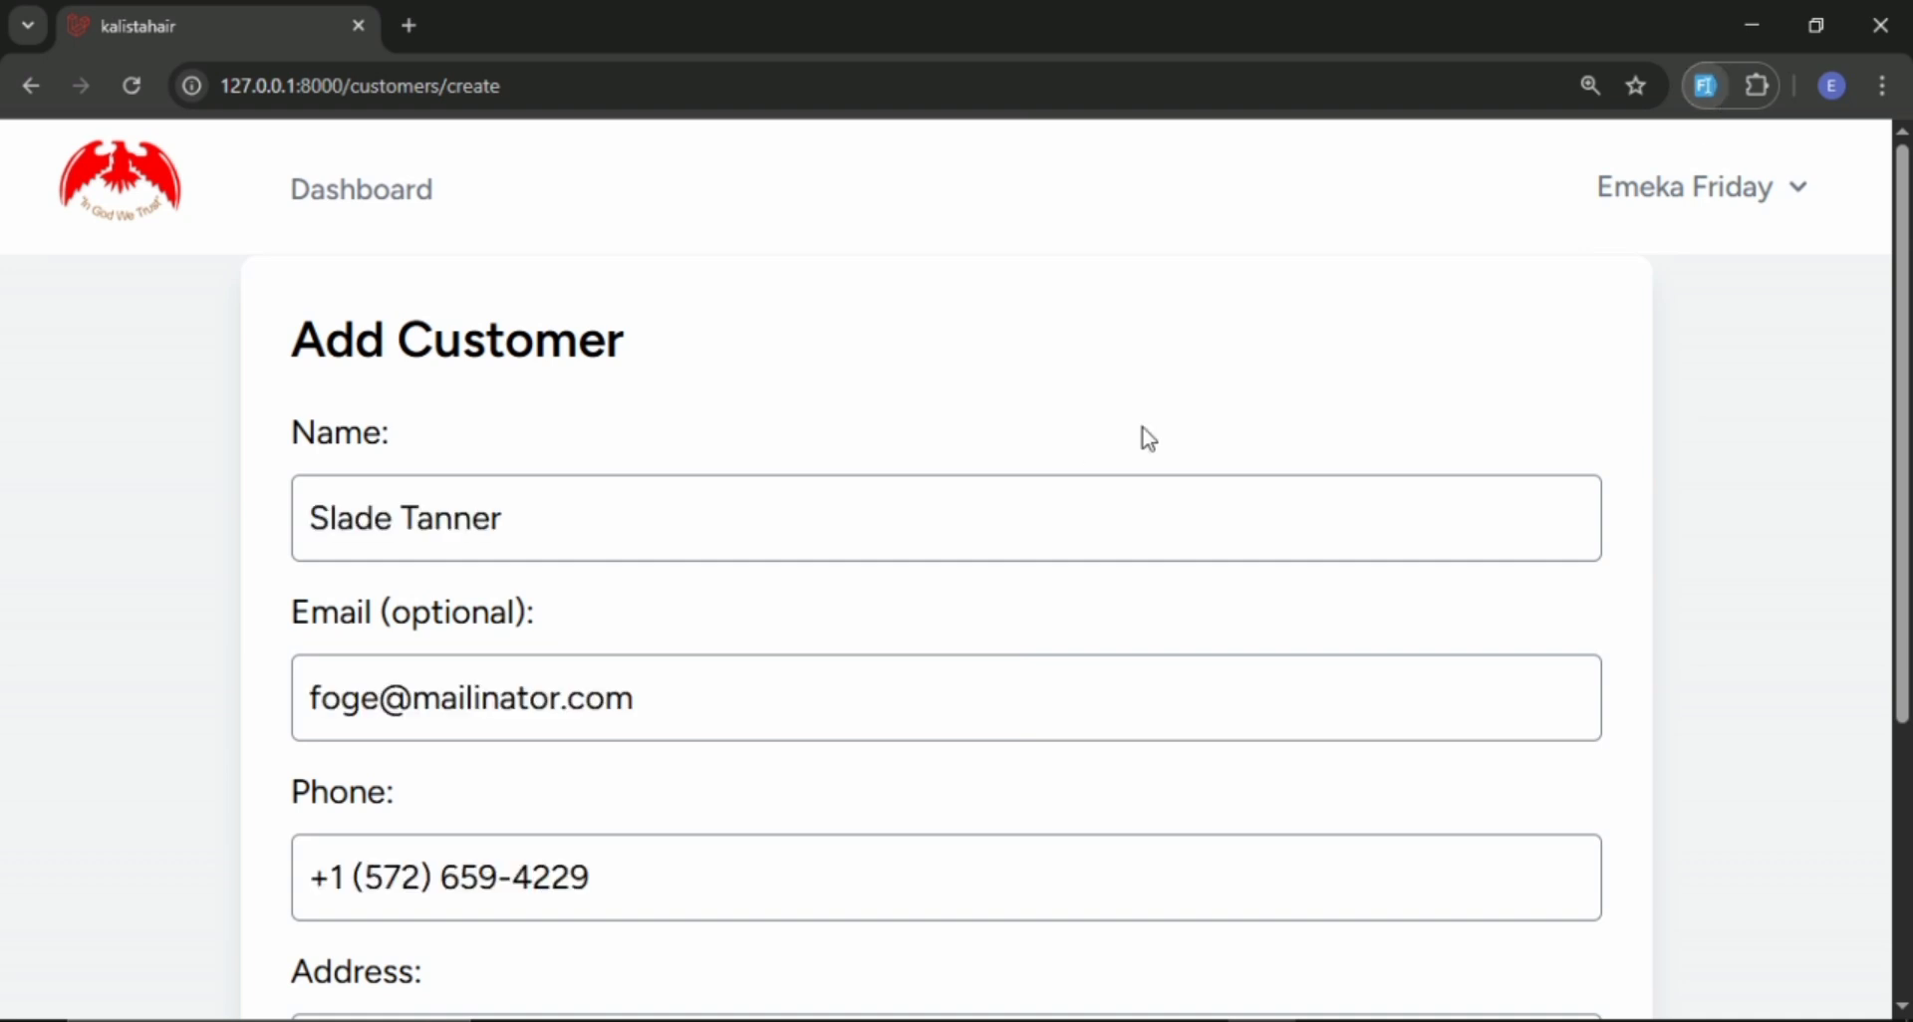
scroll(1096, 444, down, 1)
scroll(1091, 451, down, 3)
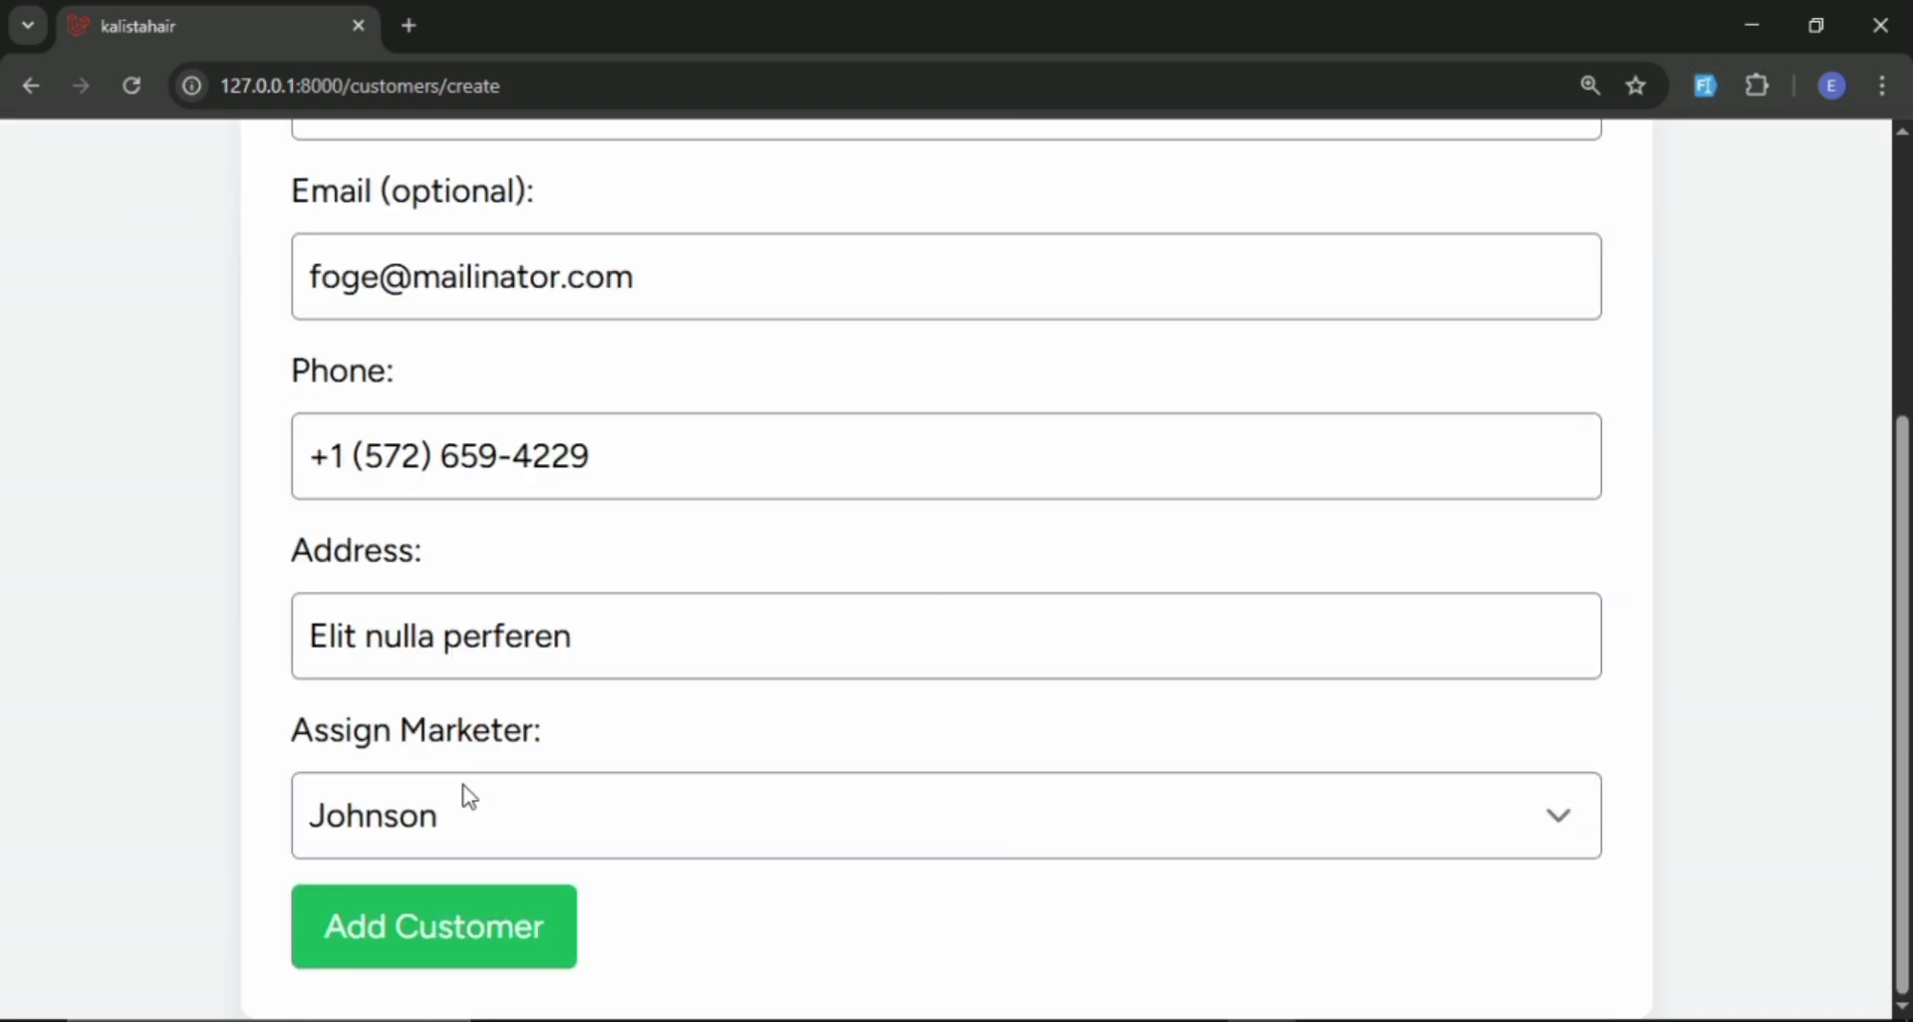
click(445, 937)
scroll(911, 643, down, 1)
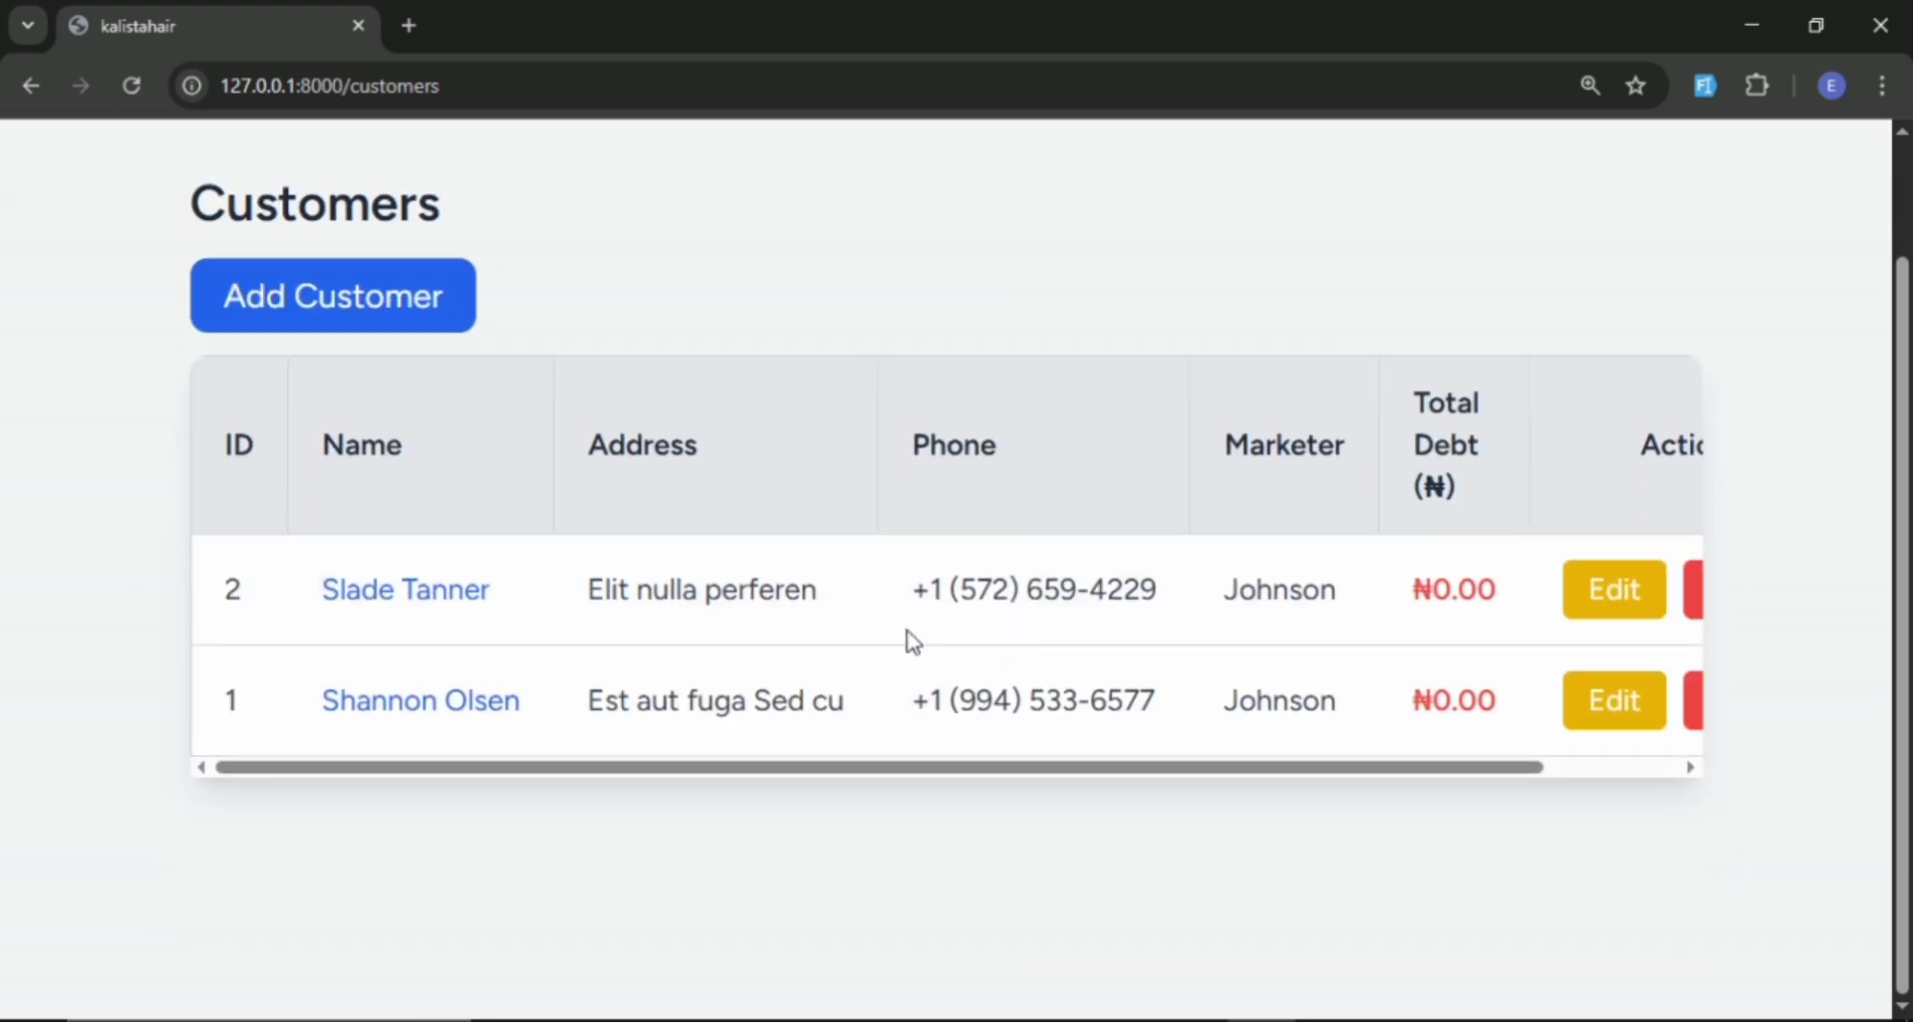
Add a third customer with generated dummy details and the preselected marketer, and review the customers list.
click(434, 305)
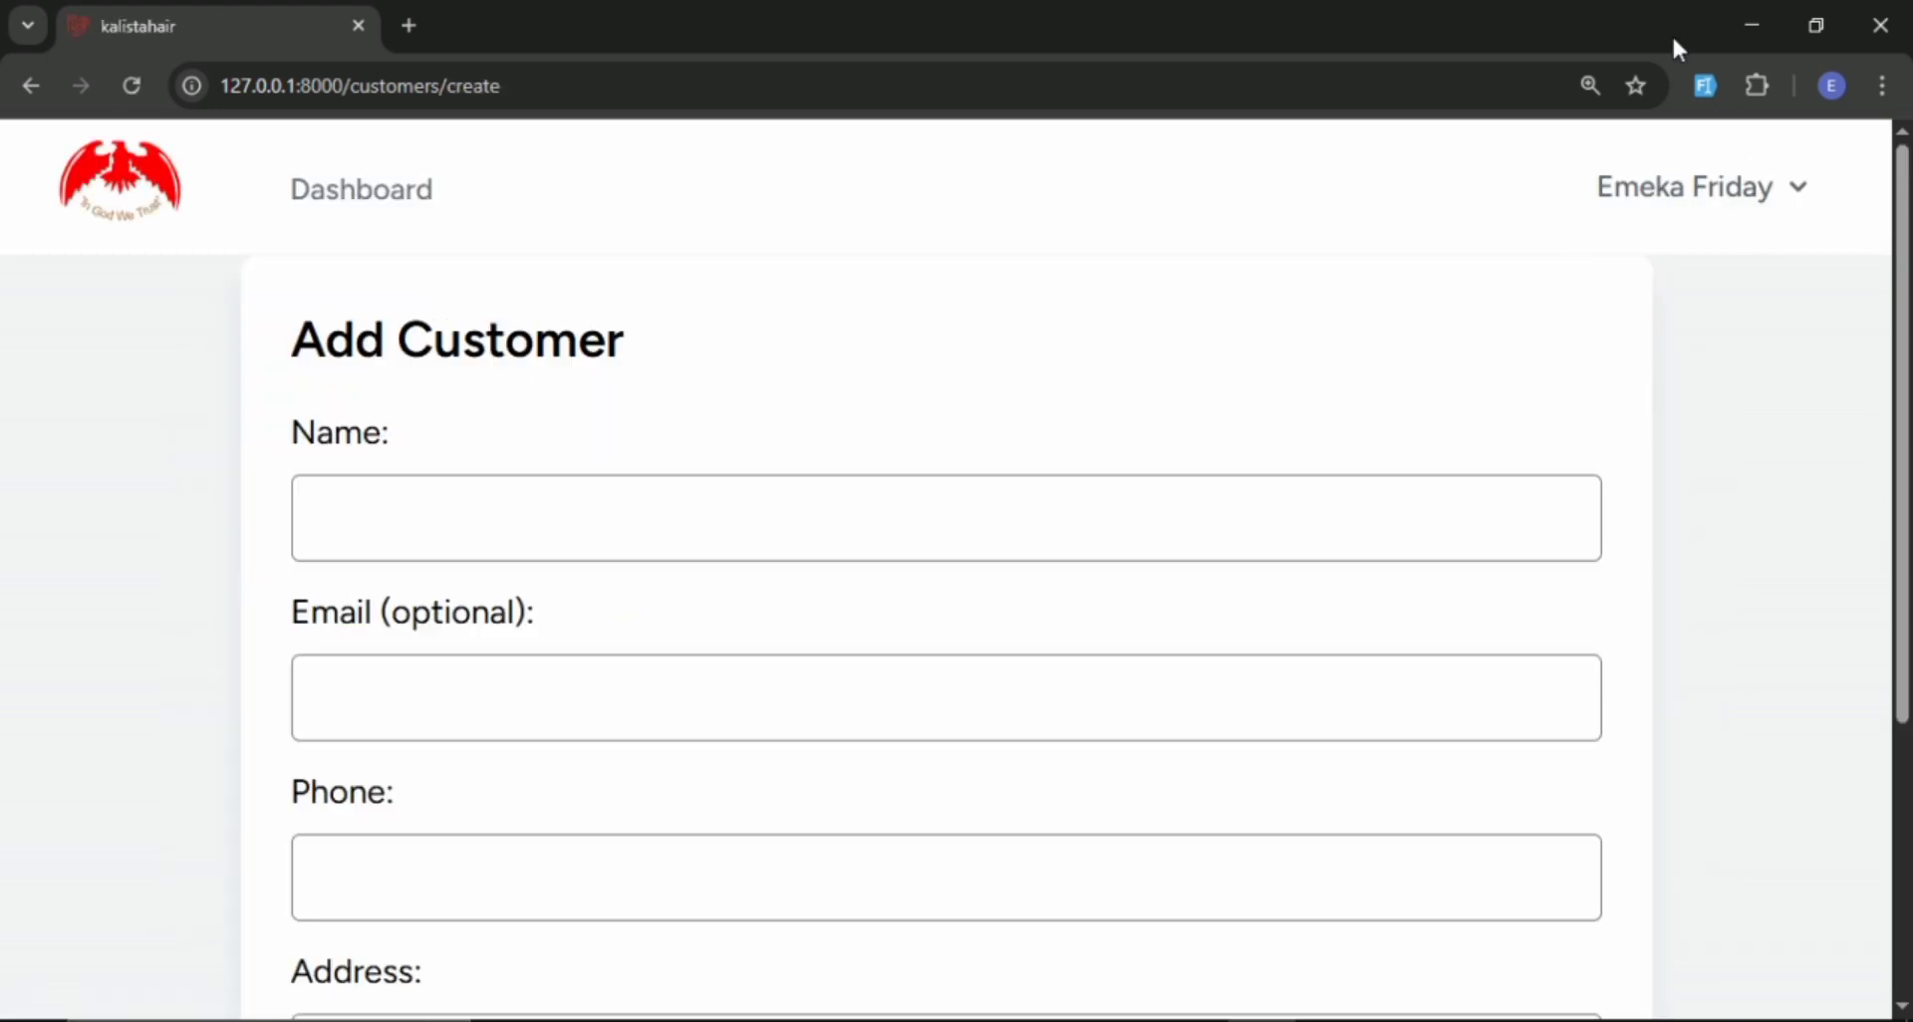
click(1704, 84)
scroll(918, 627, down, 4)
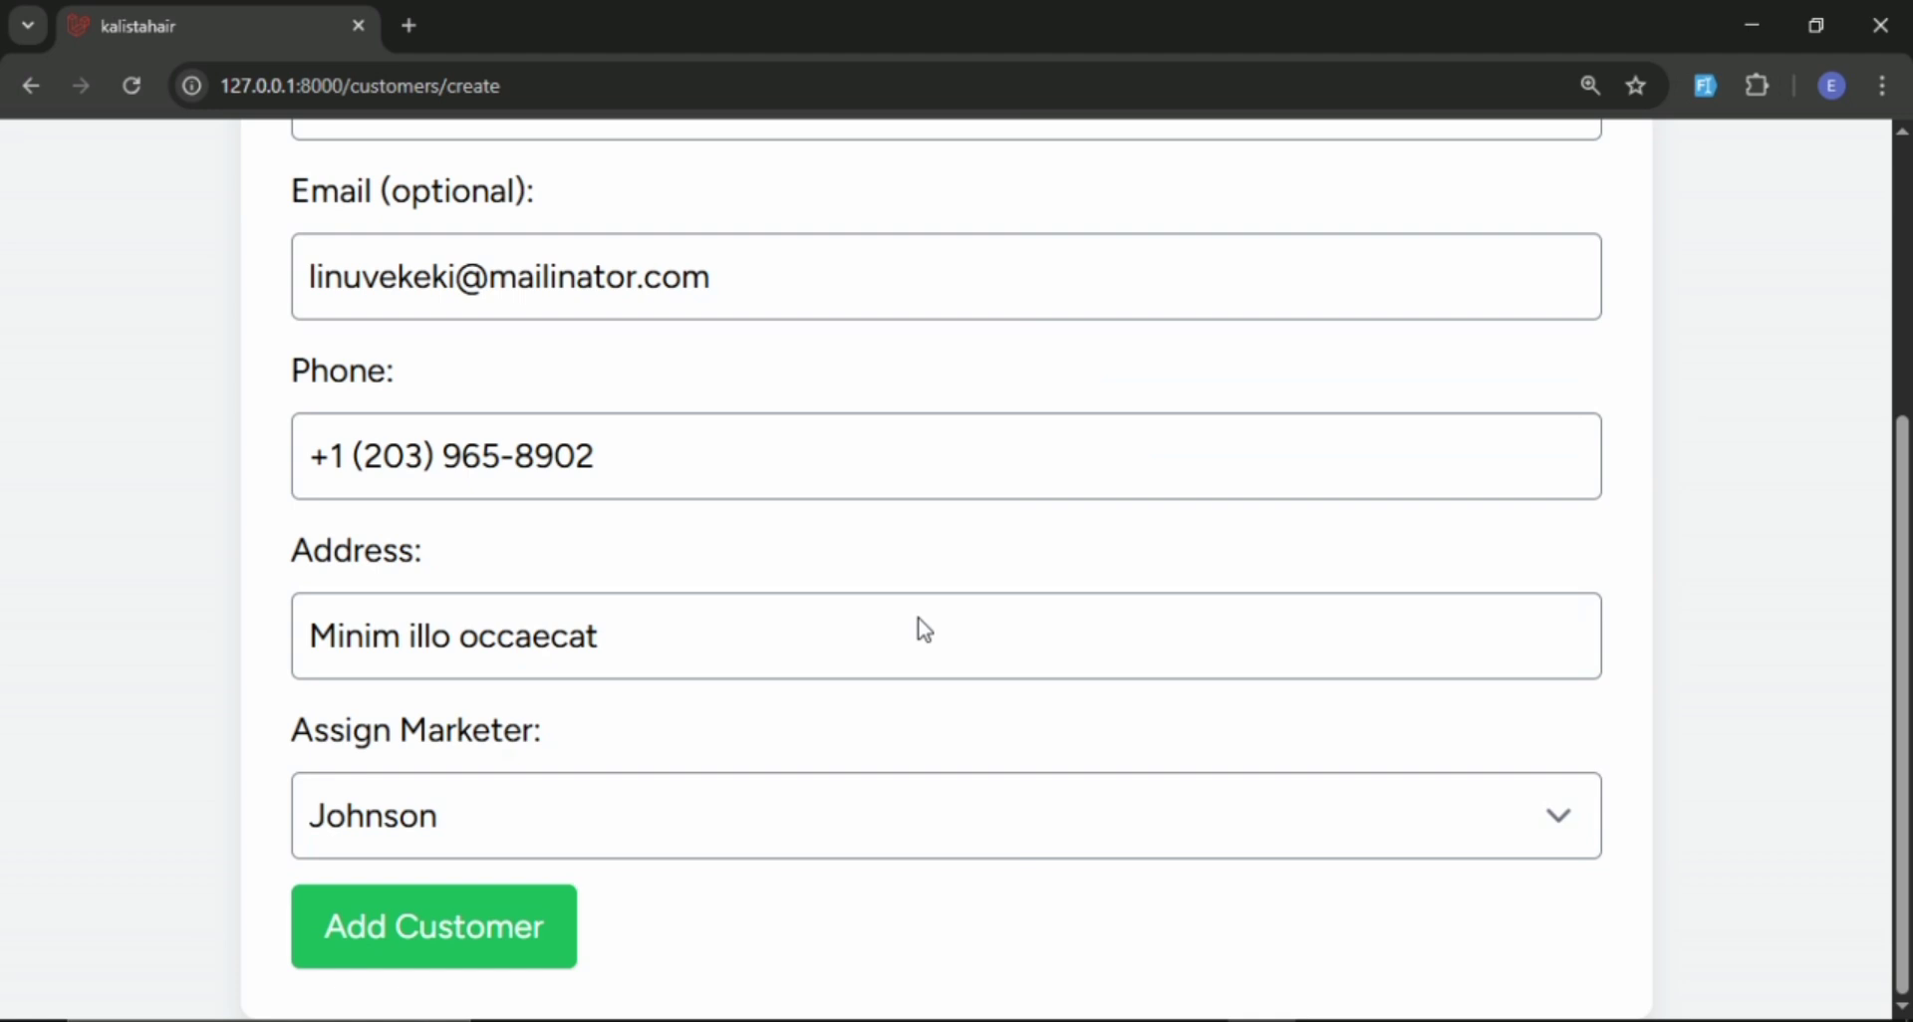
click(416, 952)
scroll(877, 598, down, 2)
scroll(876, 598, up, 2)
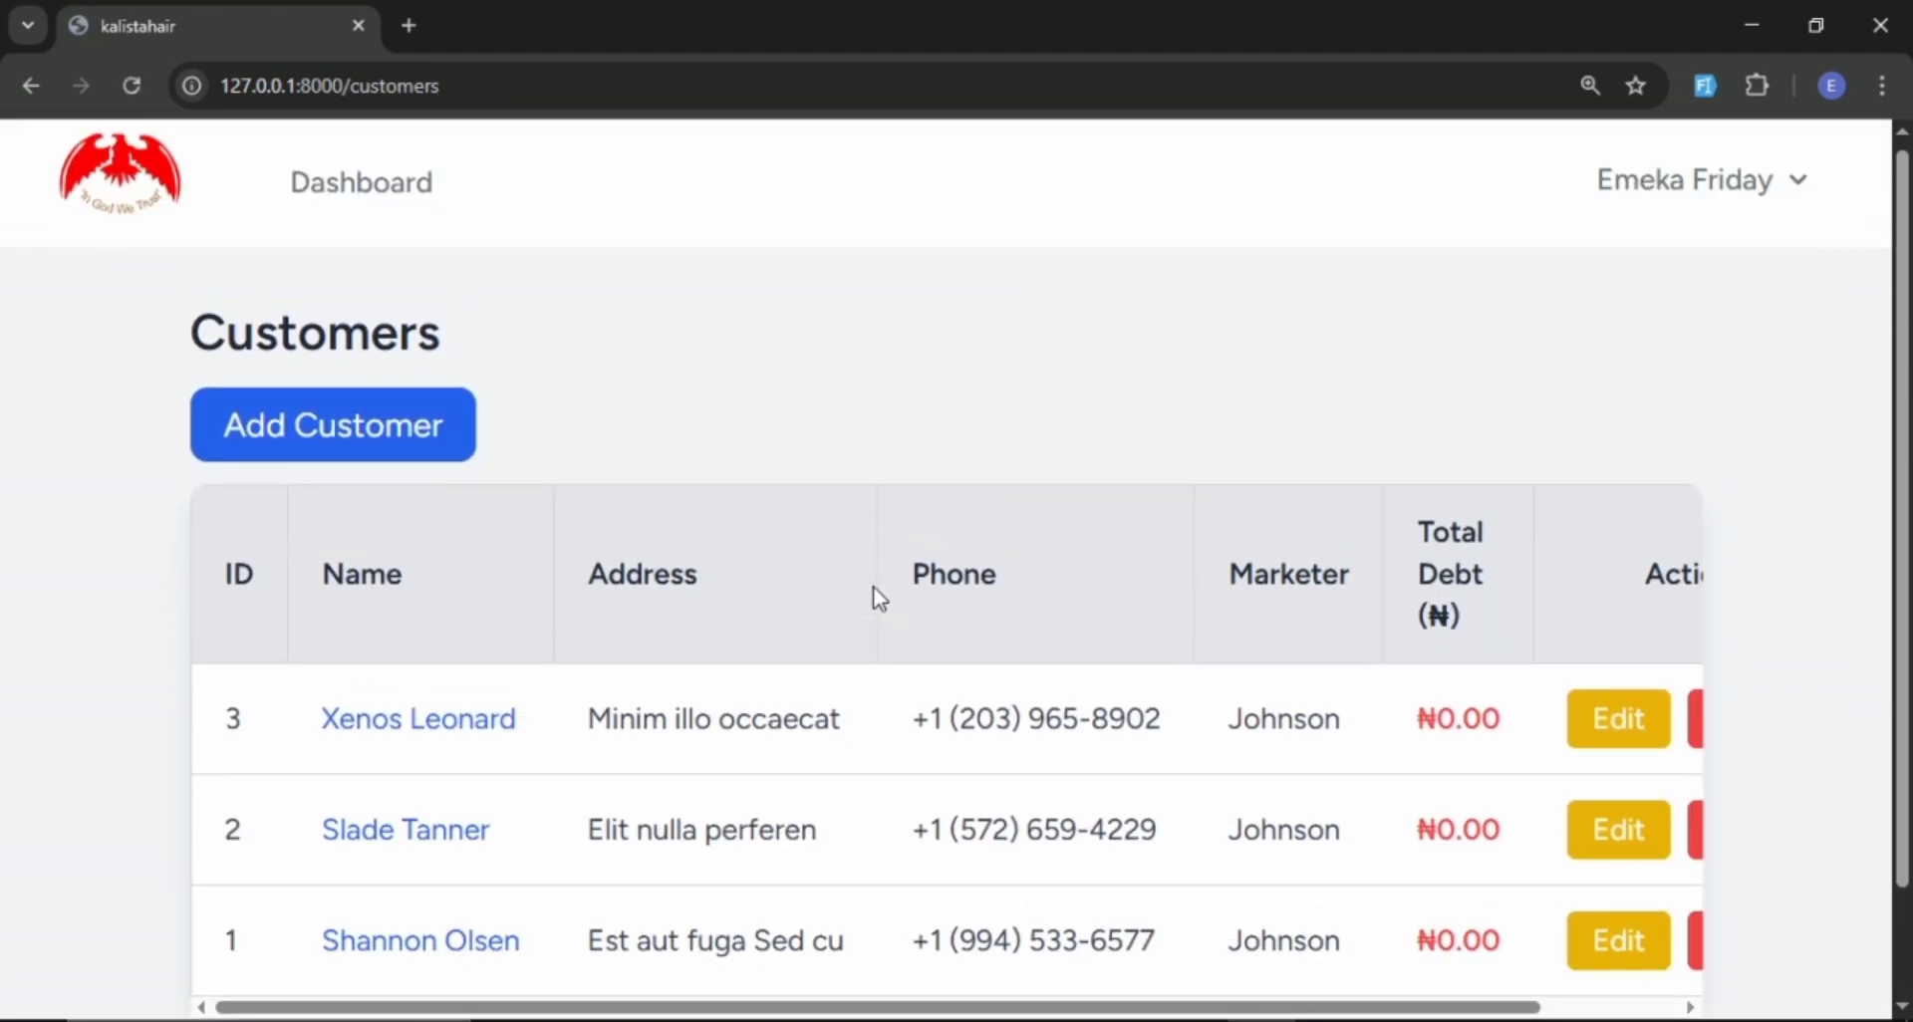
scroll(876, 598, down, 1)
scroll(877, 596, up, 1)
scroll(913, 560, down, 2)
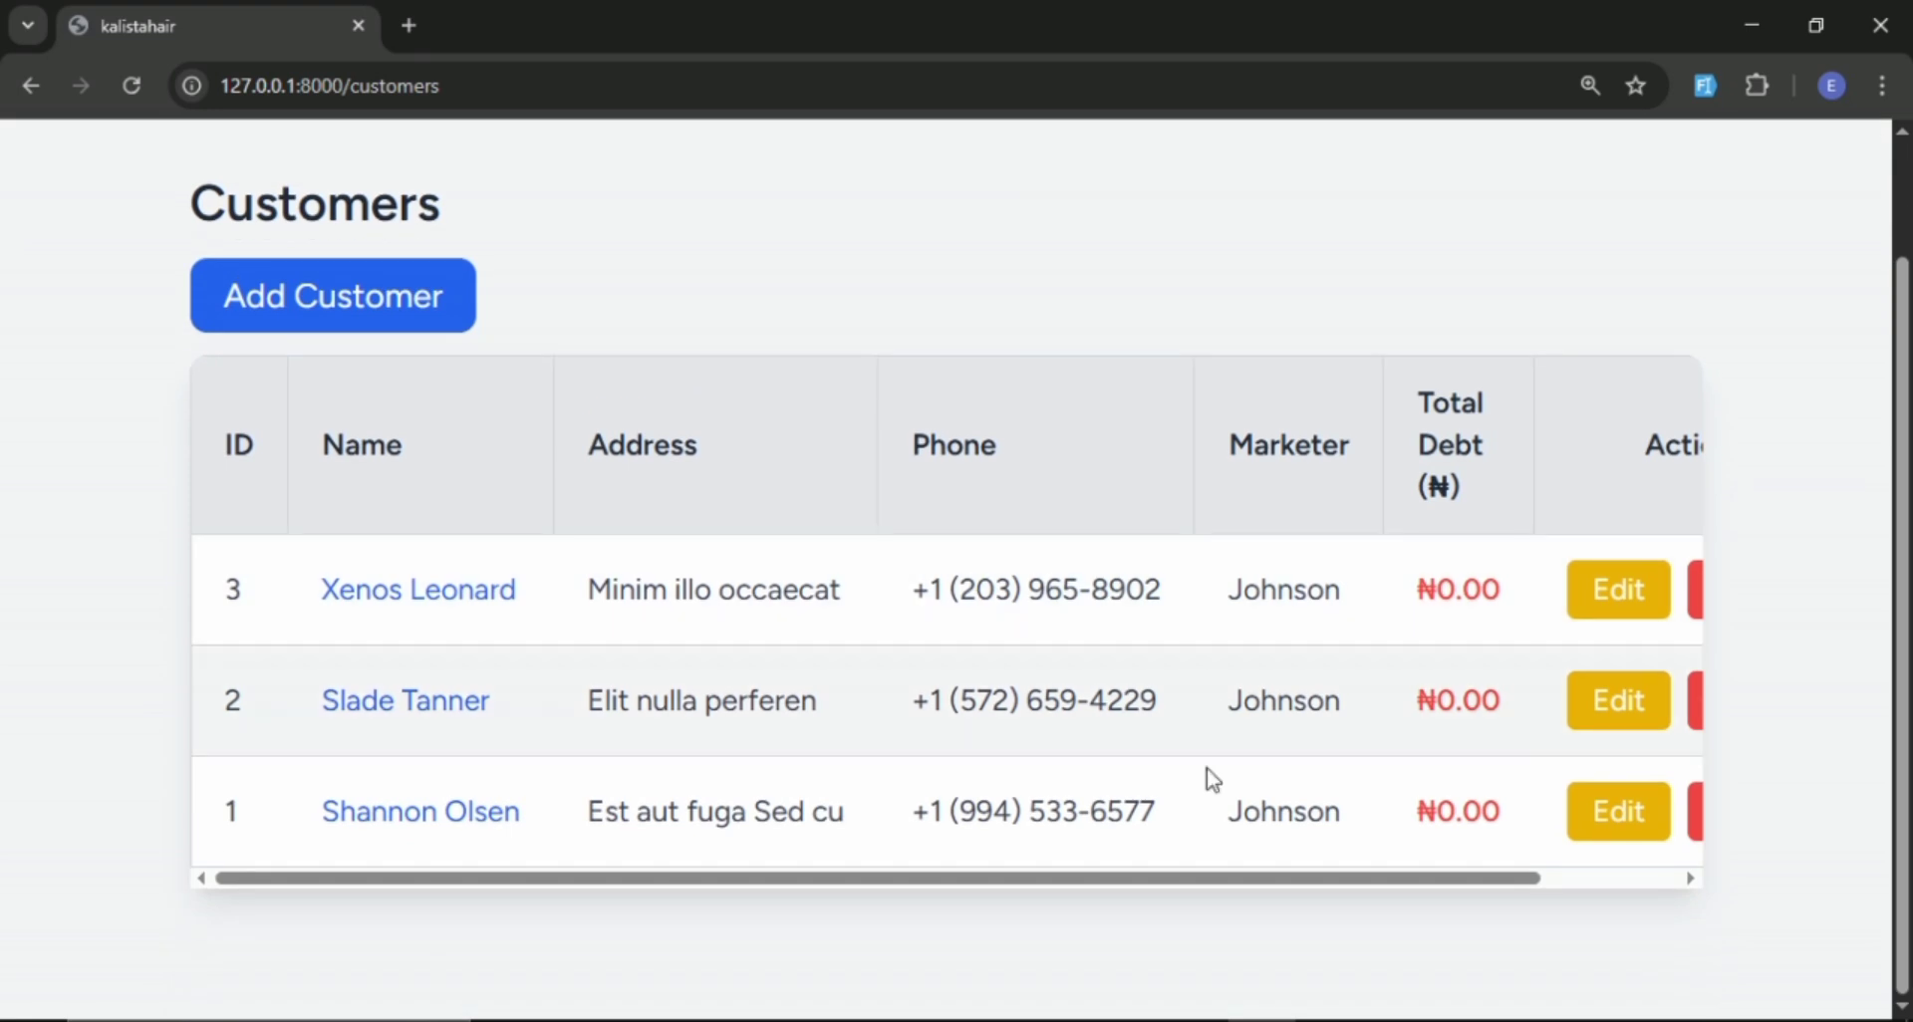
Switch to Brave and log out of the marketer's account.
click(1124, 1020)
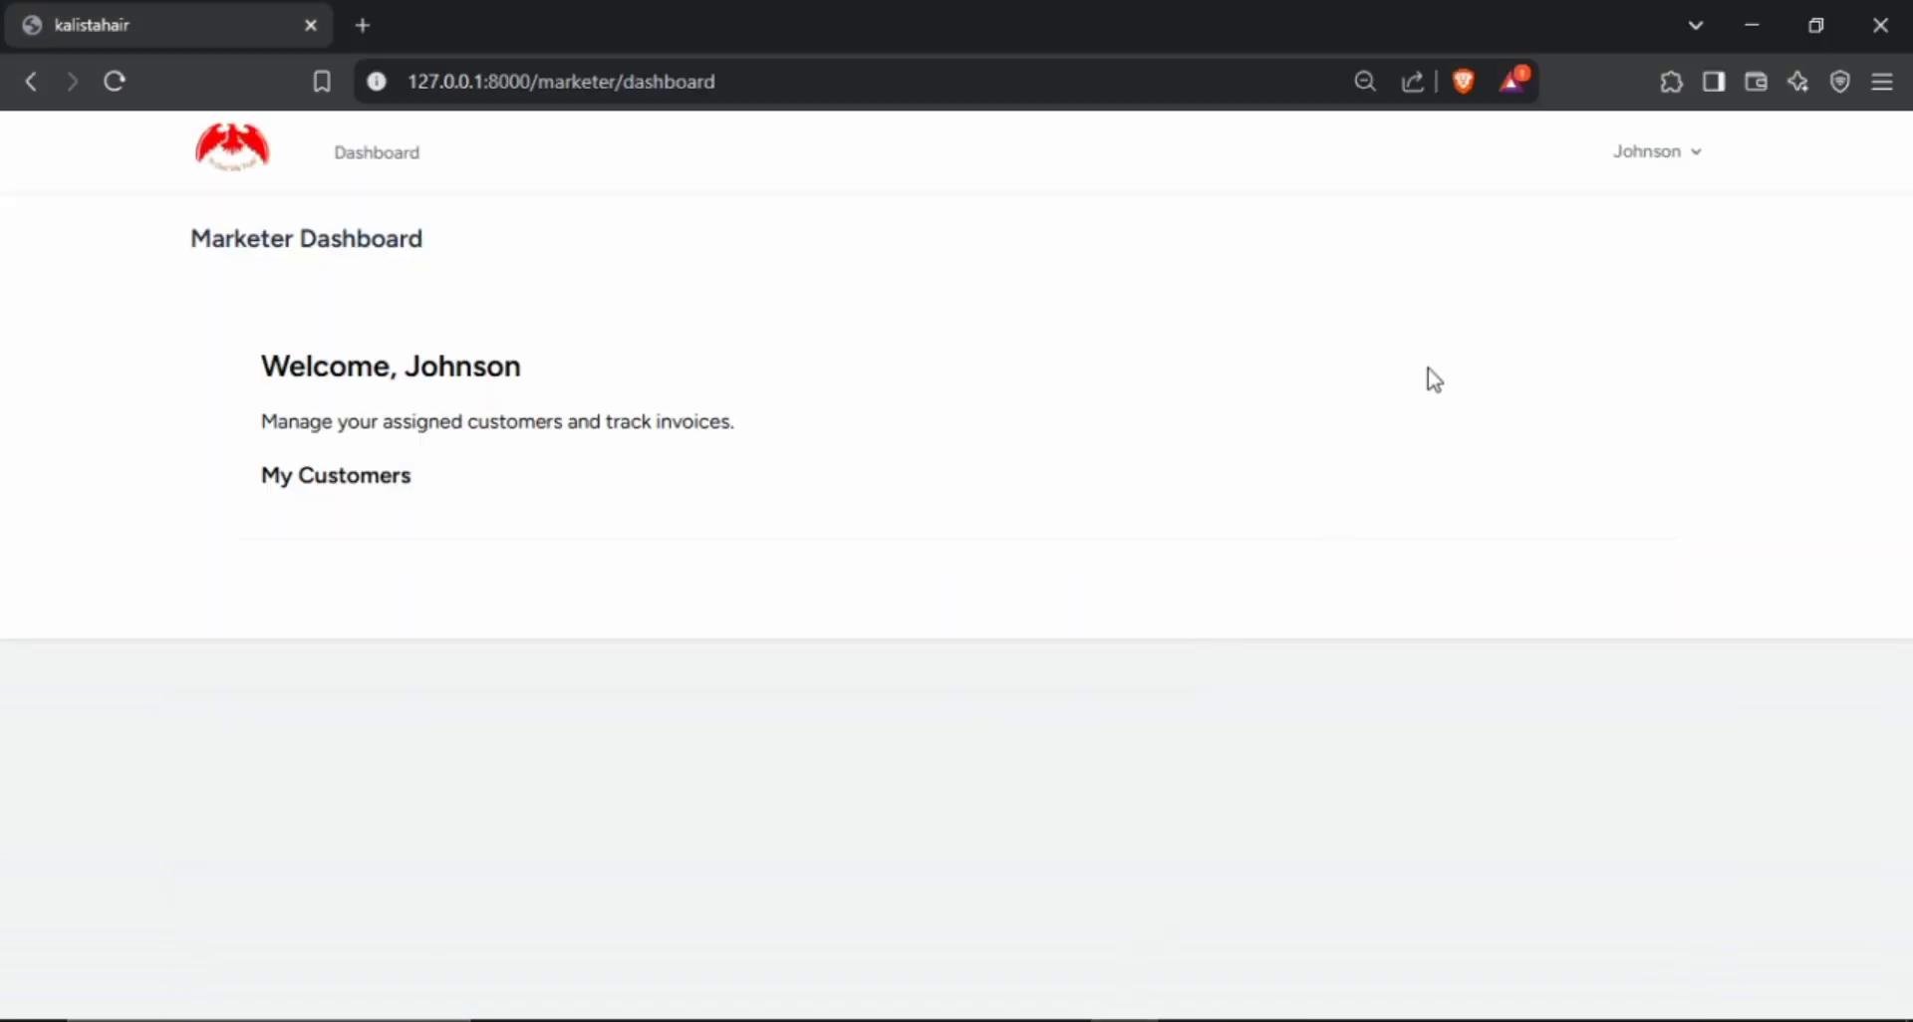
click(1686, 162)
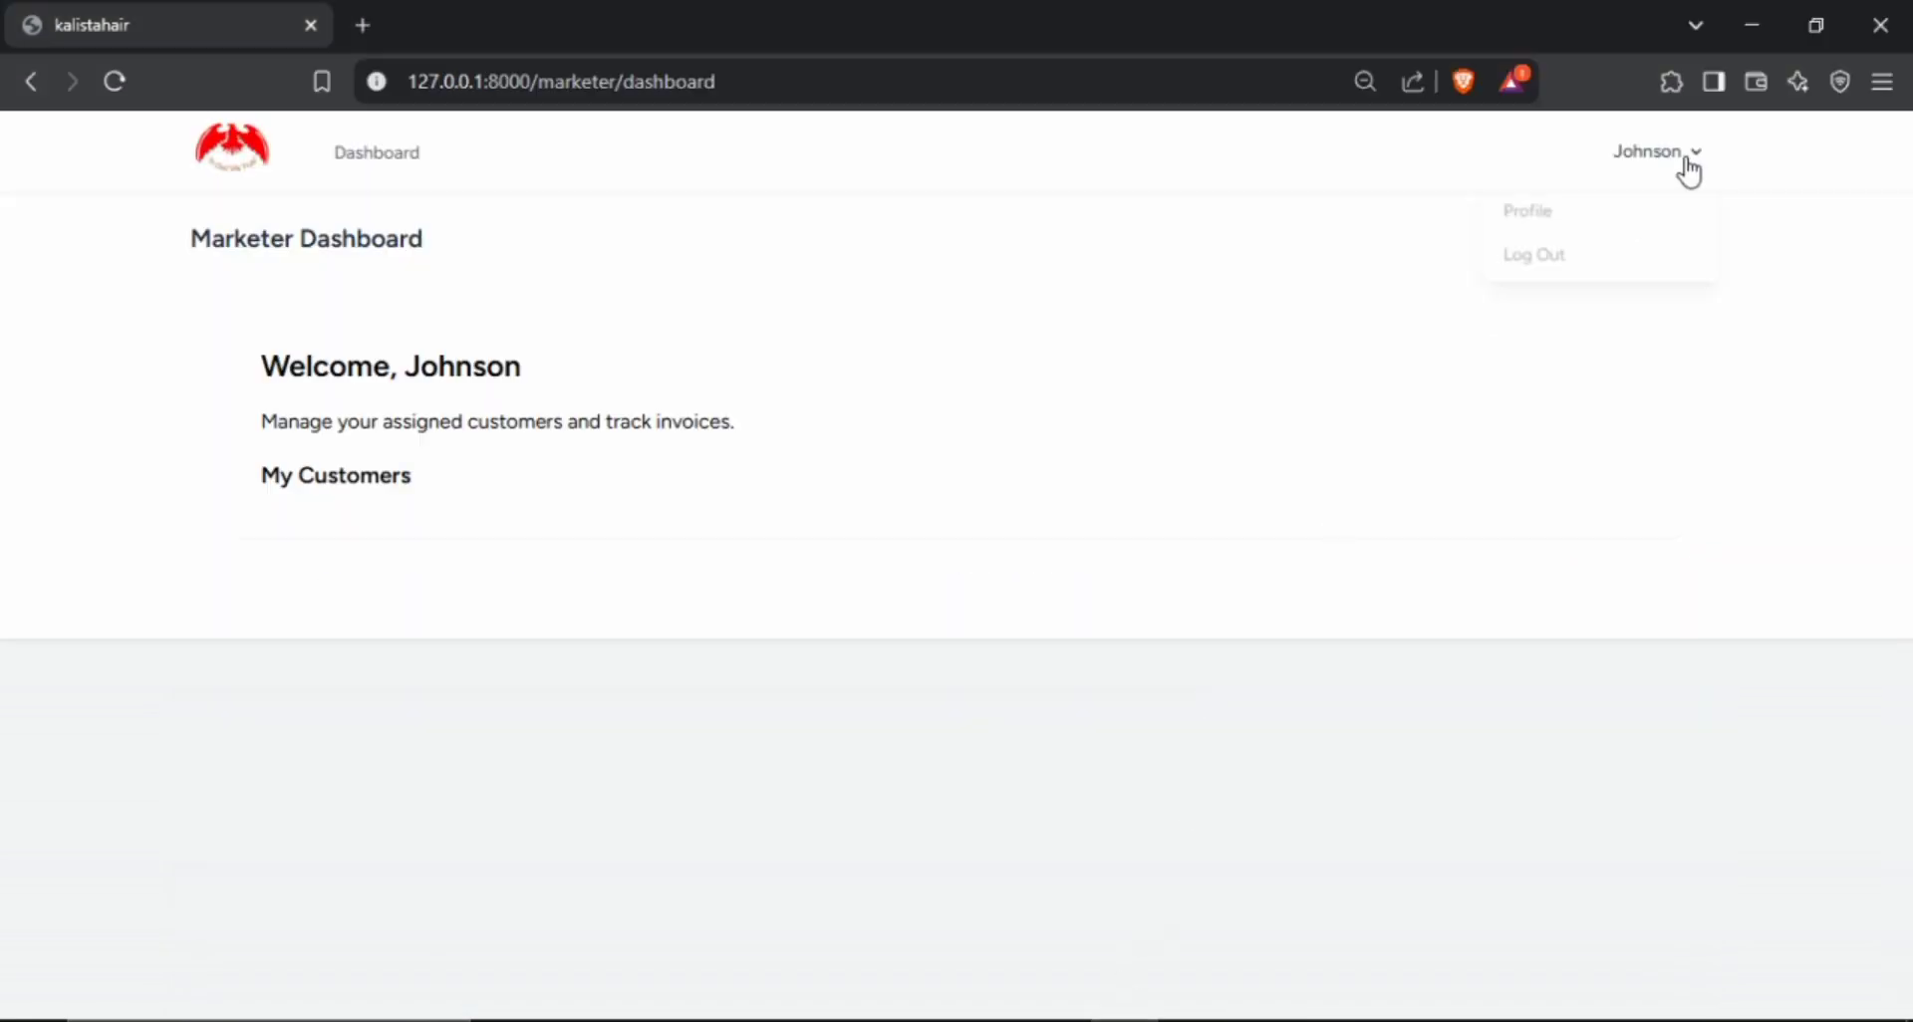
click(1544, 259)
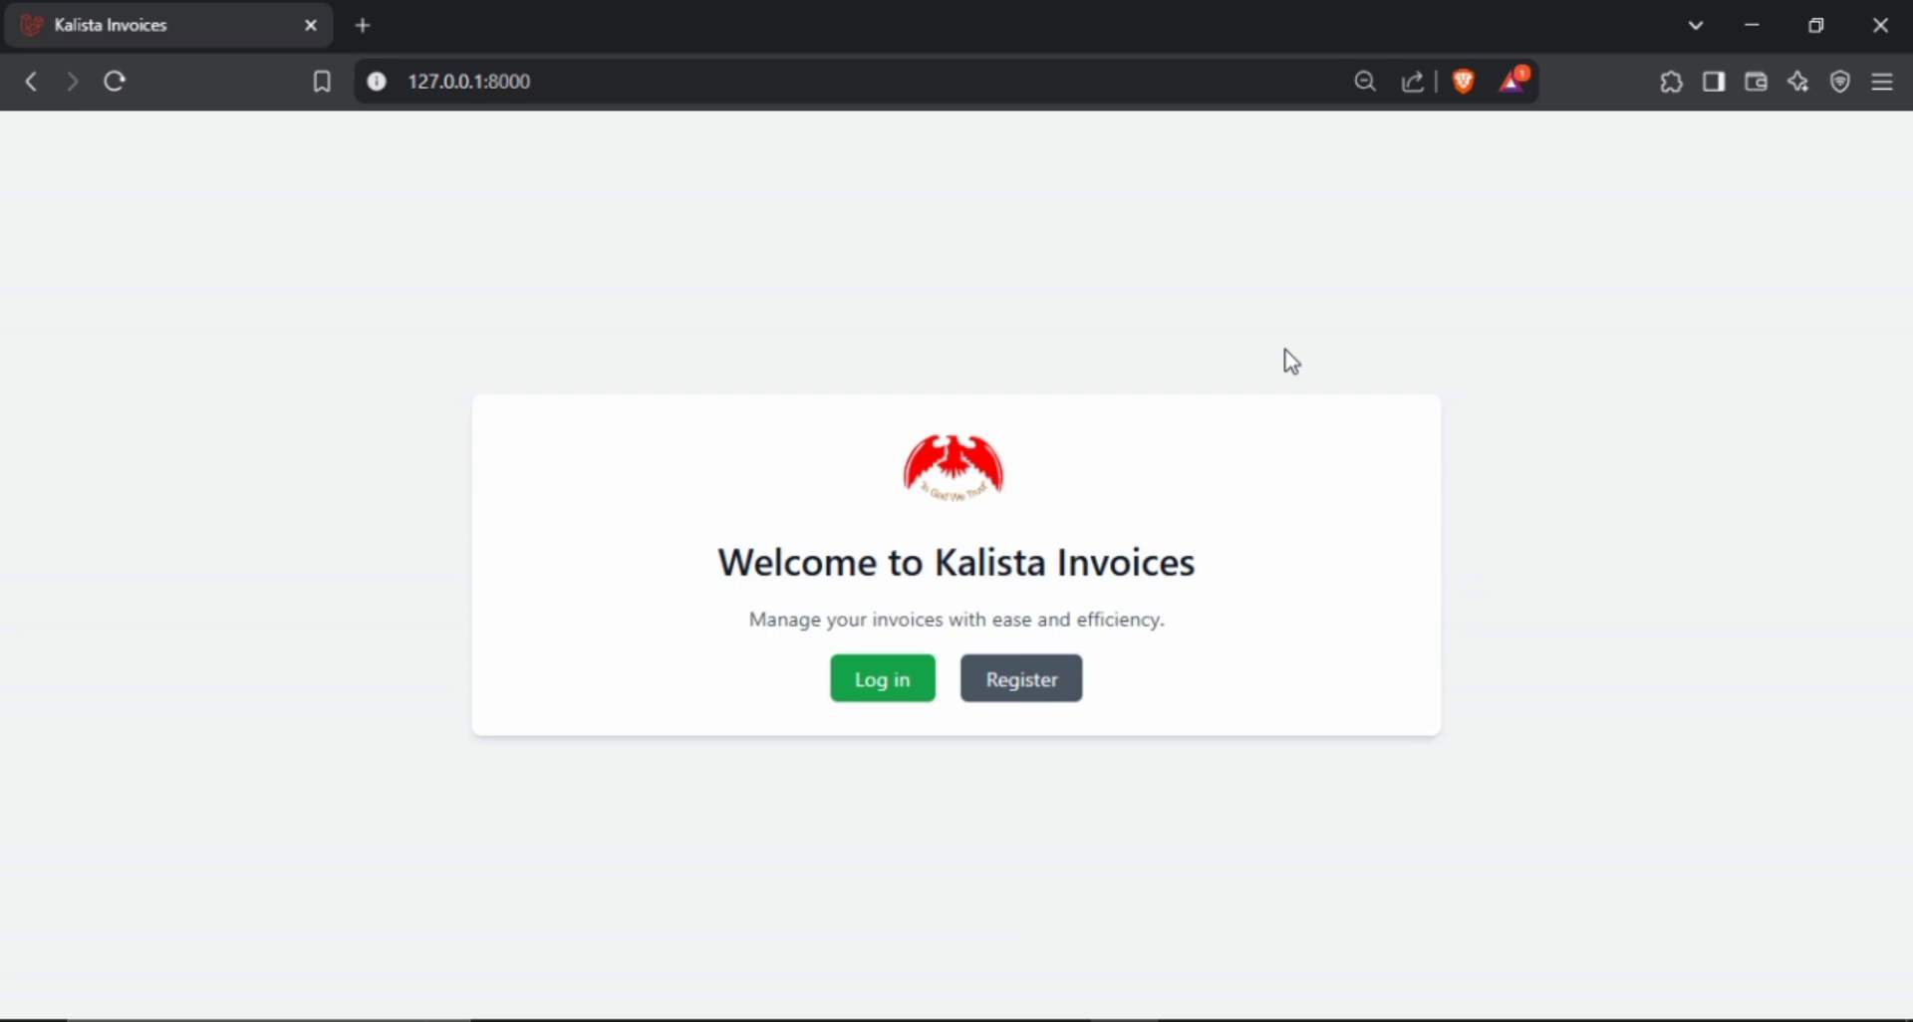
Open the registration form from the welcome page and fill in the second user's name and email.
key(ctrl+plus)
key(ctrl+plus)
key(ctrl+plus)
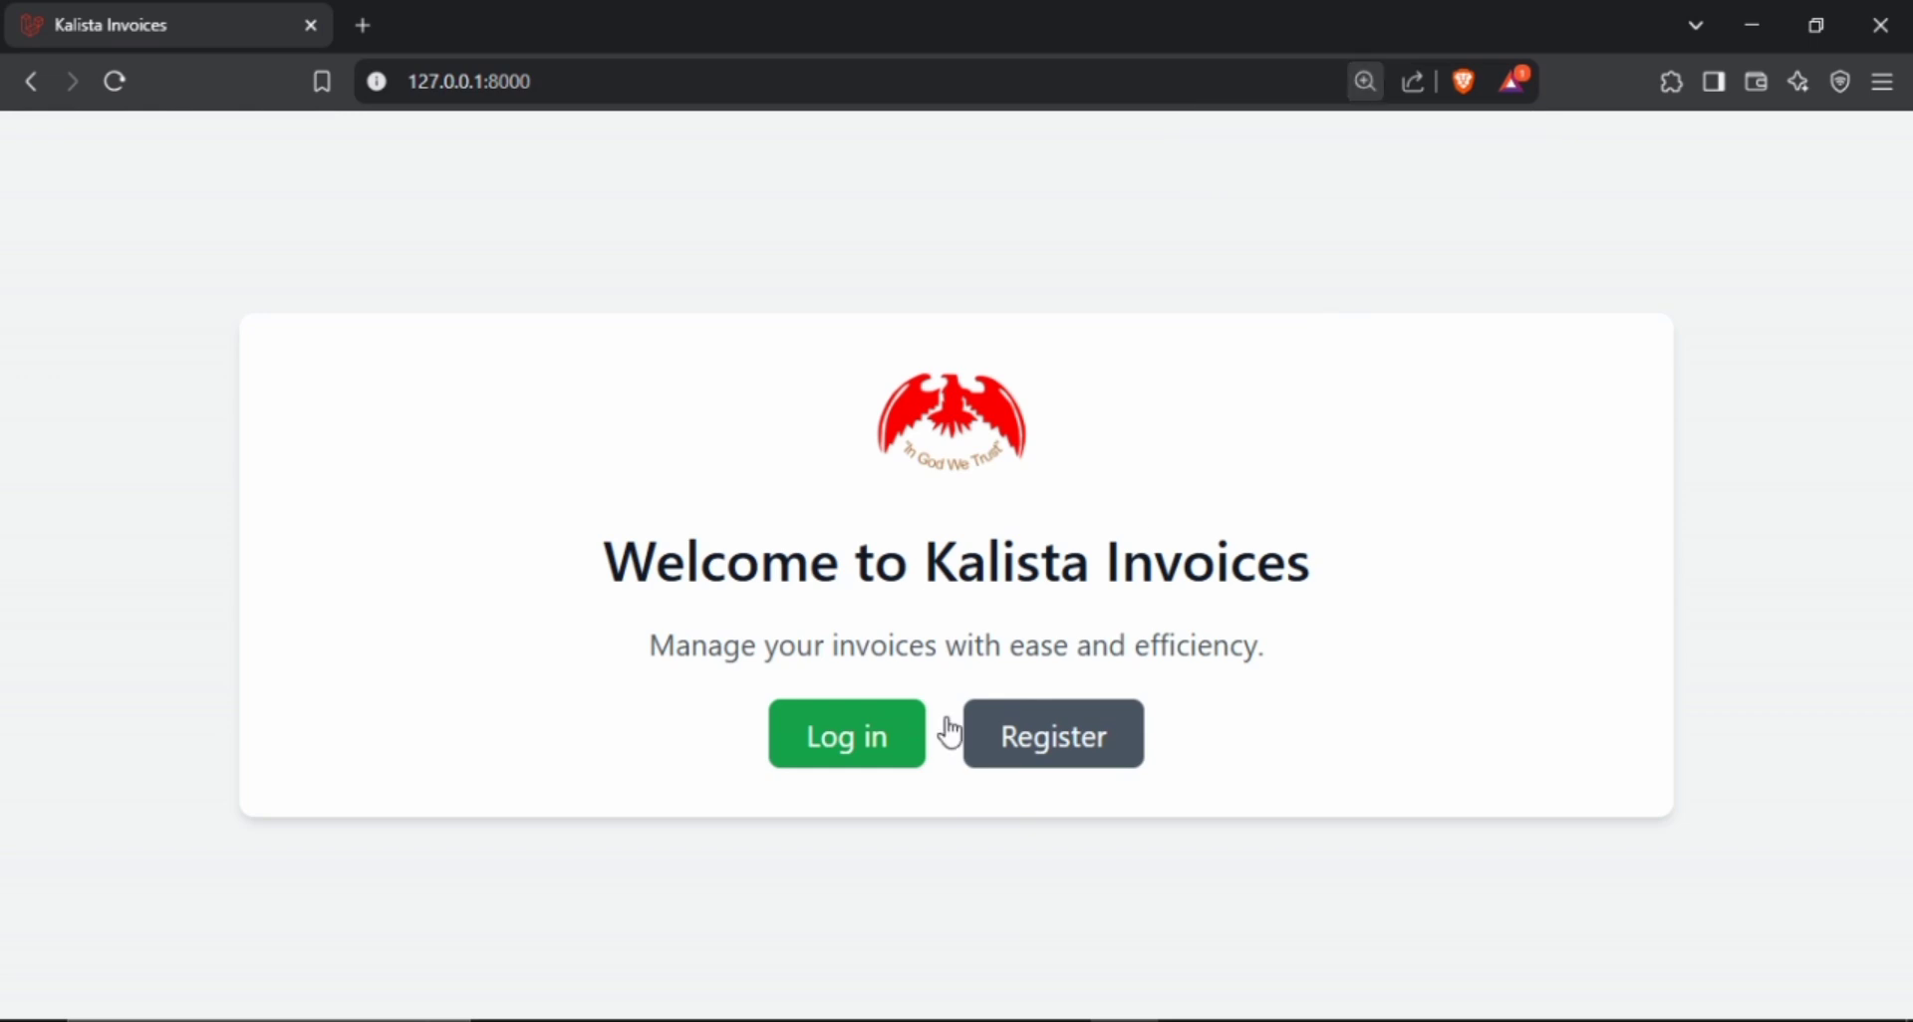
click(1030, 757)
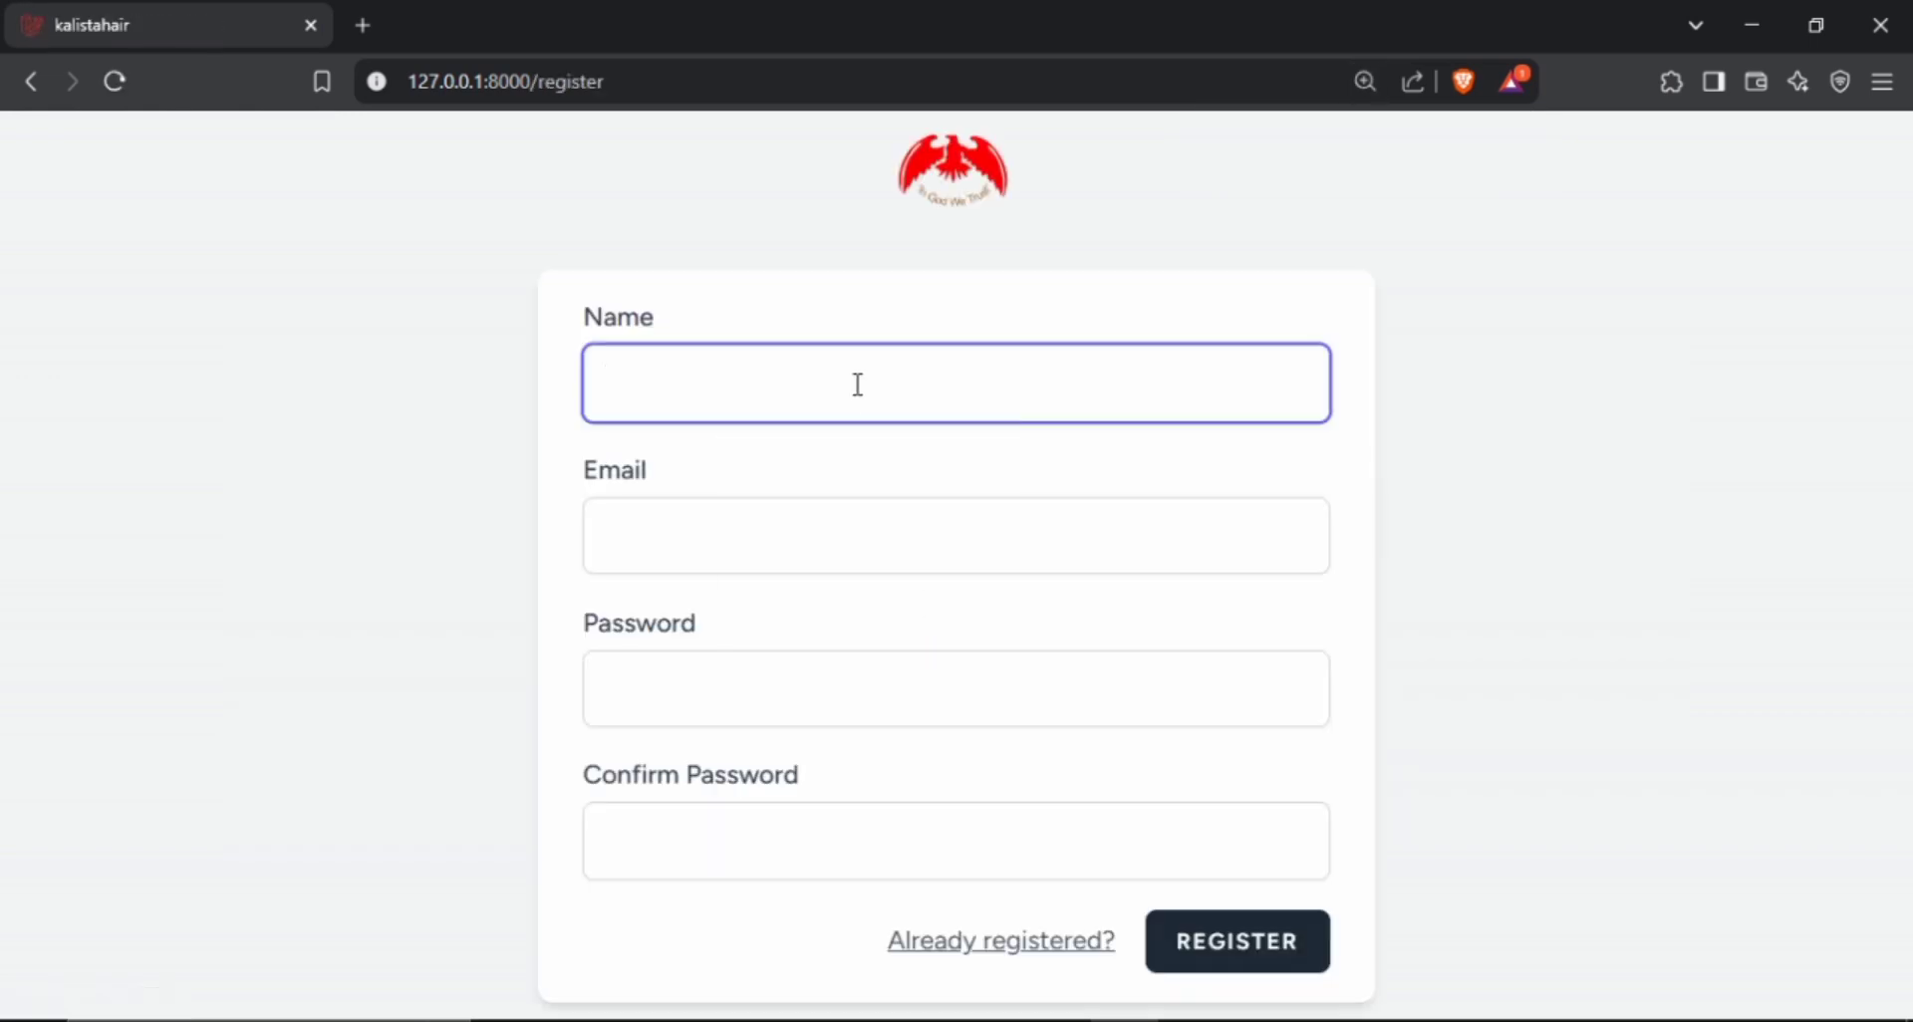
click(857, 385)
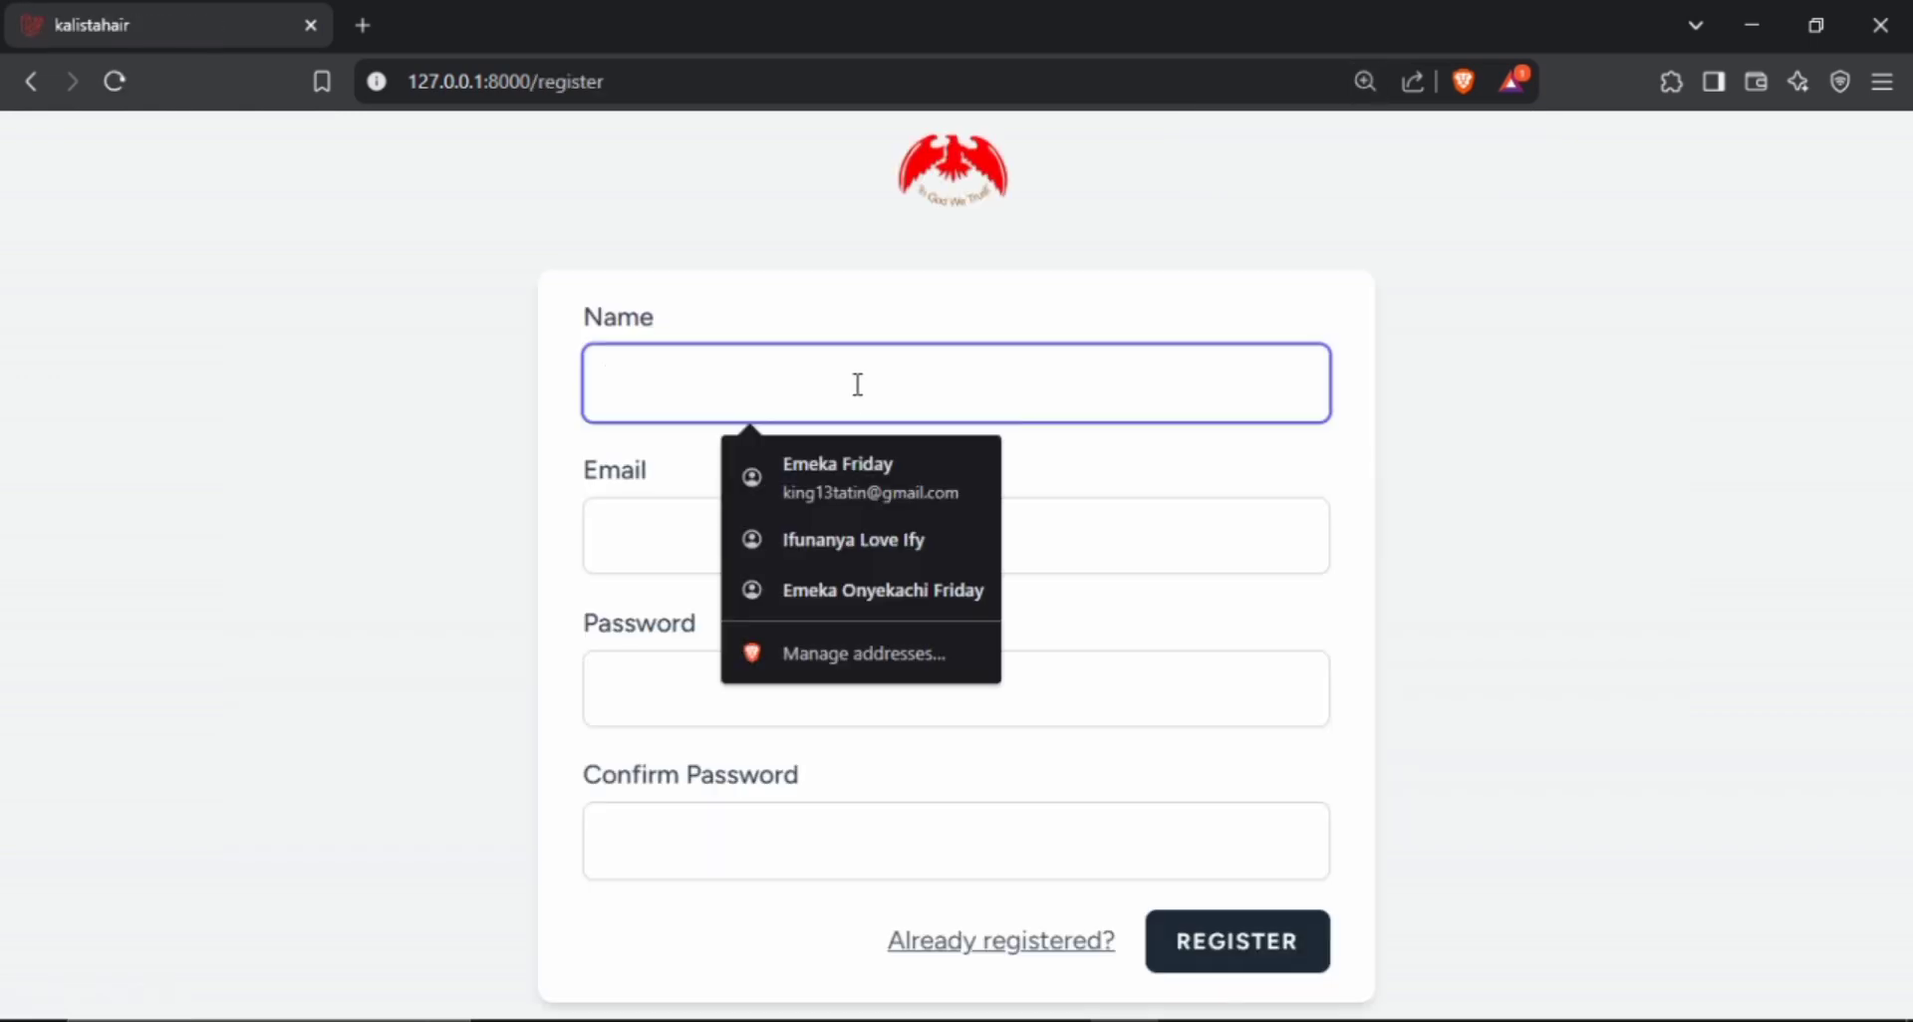
text(Jo)
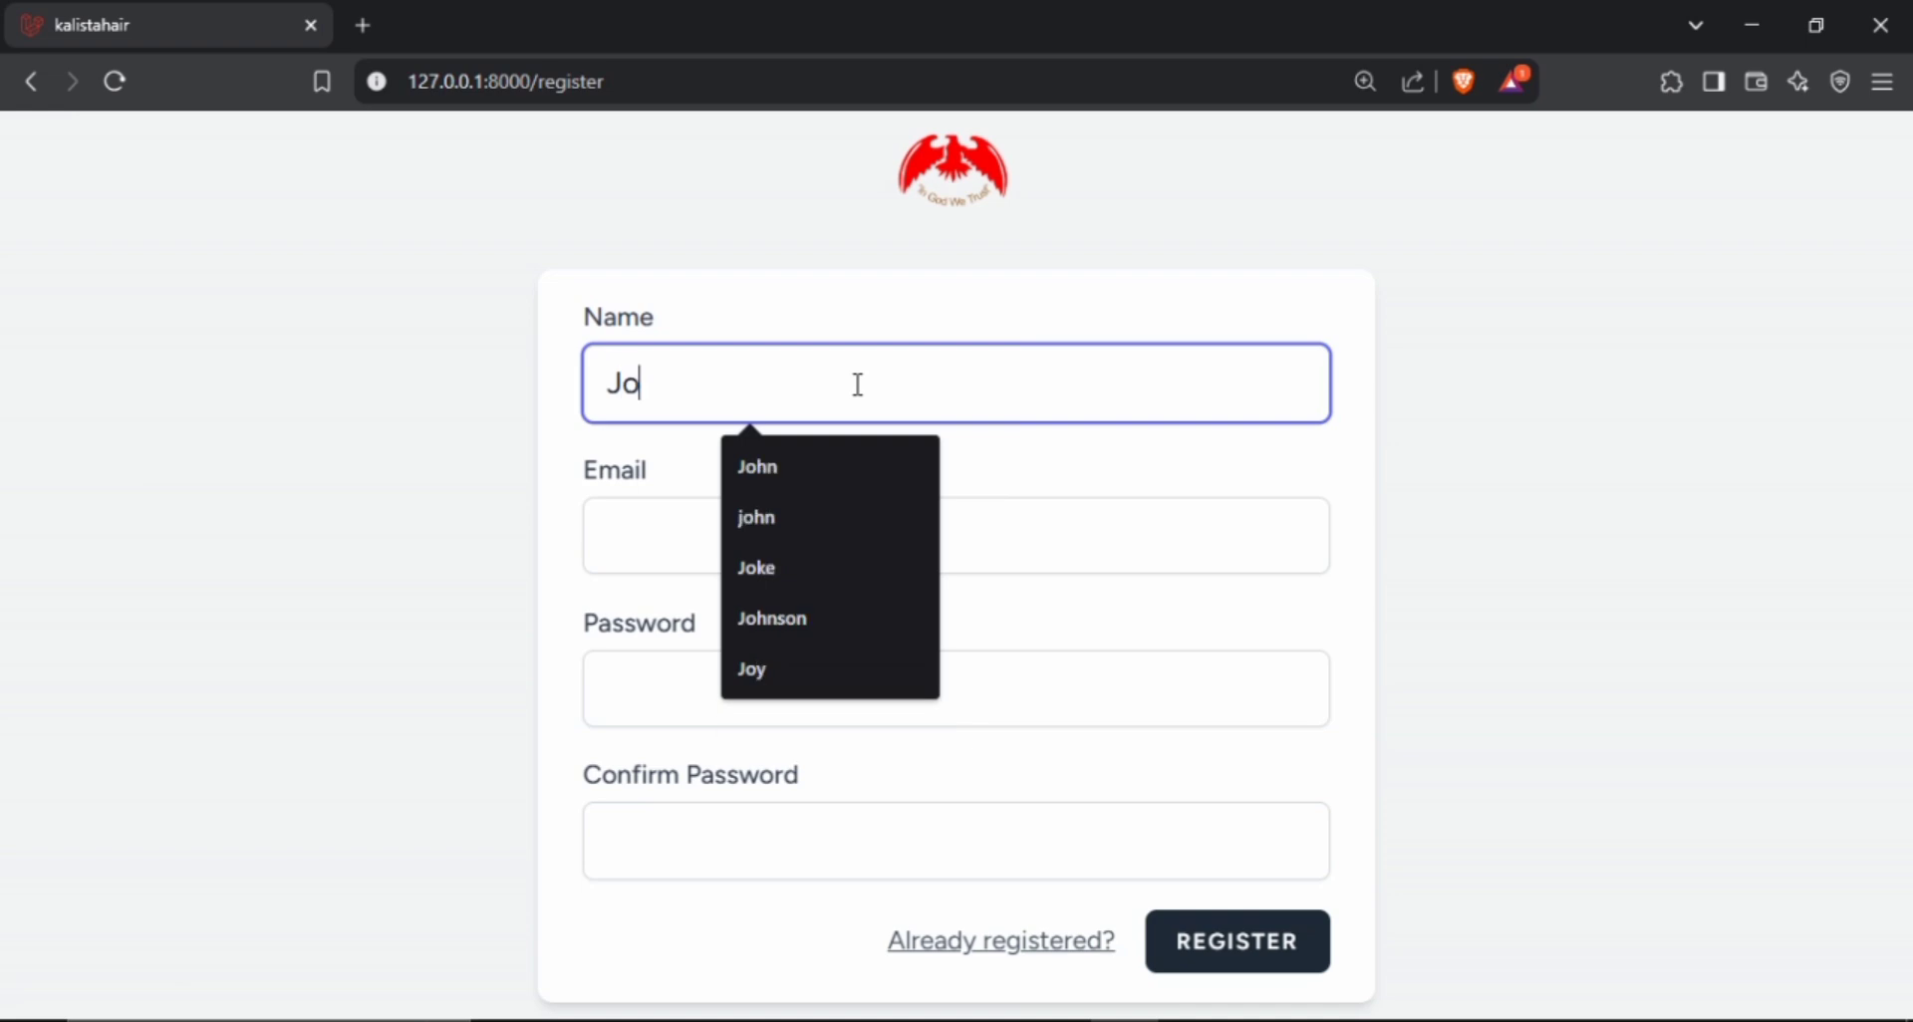
click(747, 668)
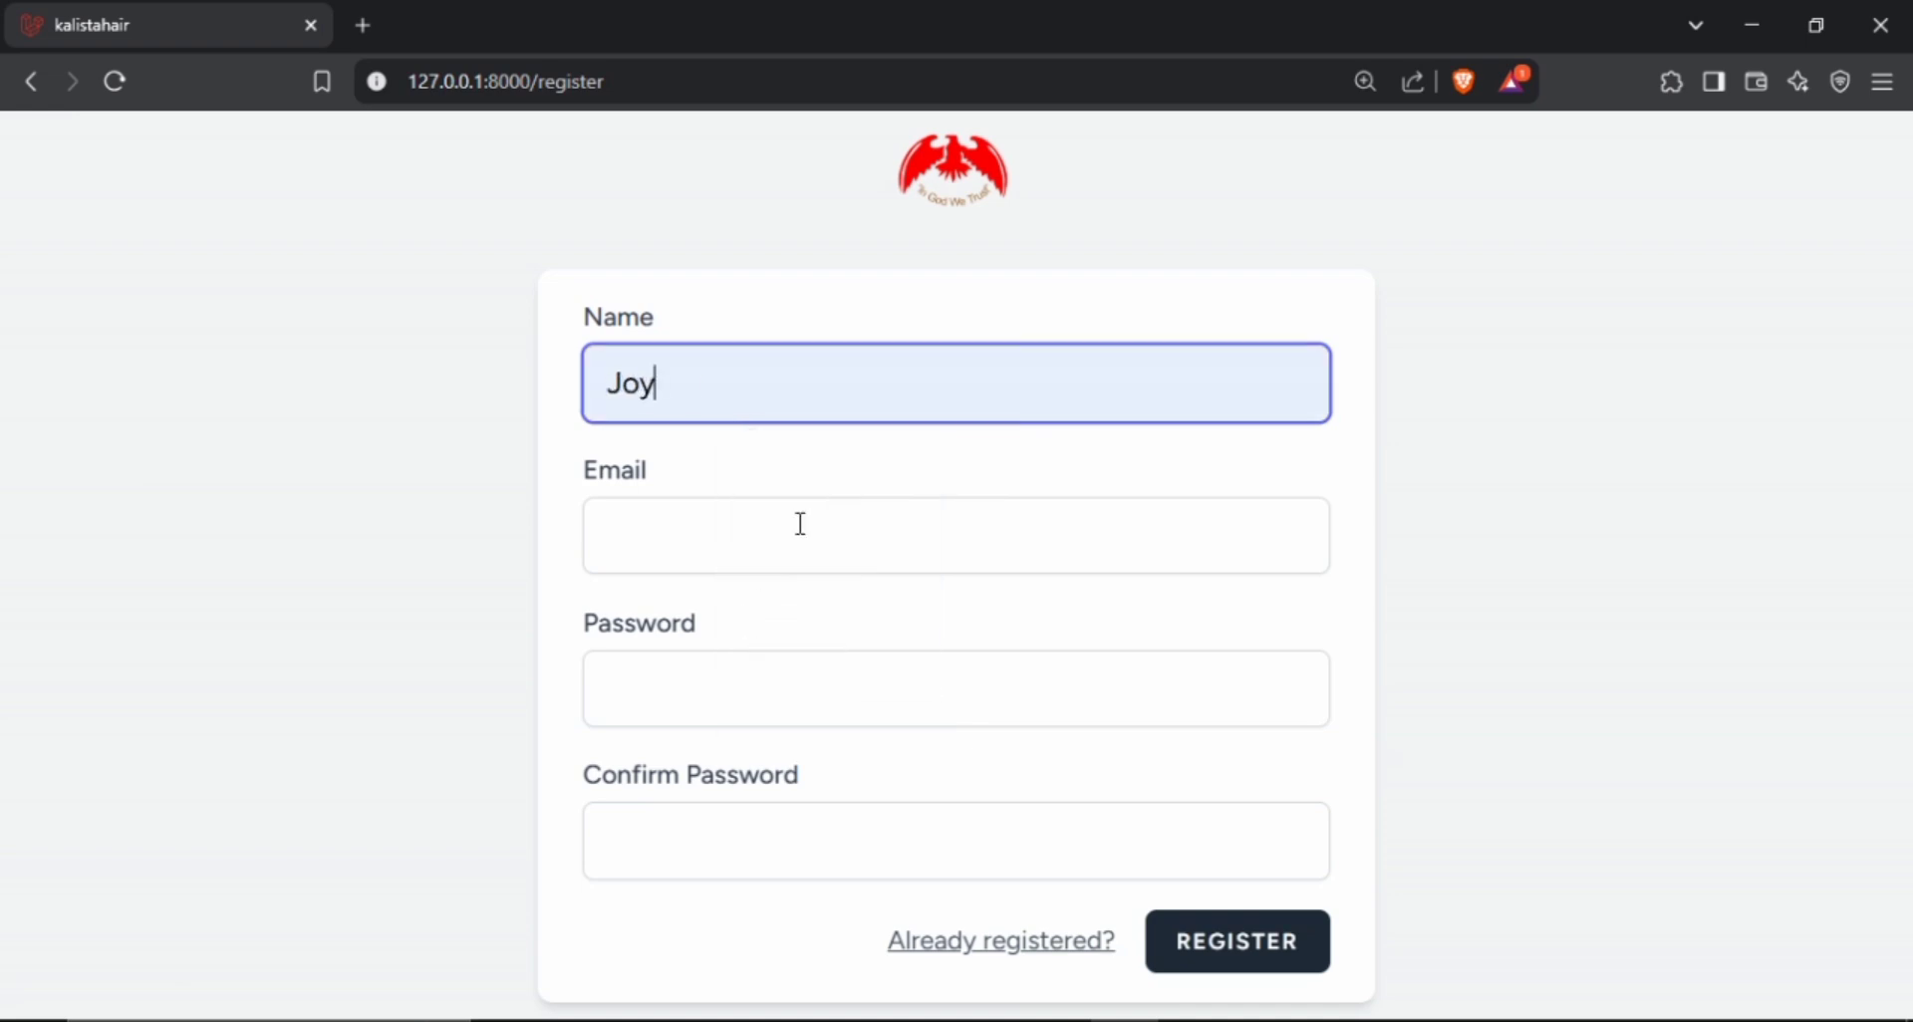
click(800, 523)
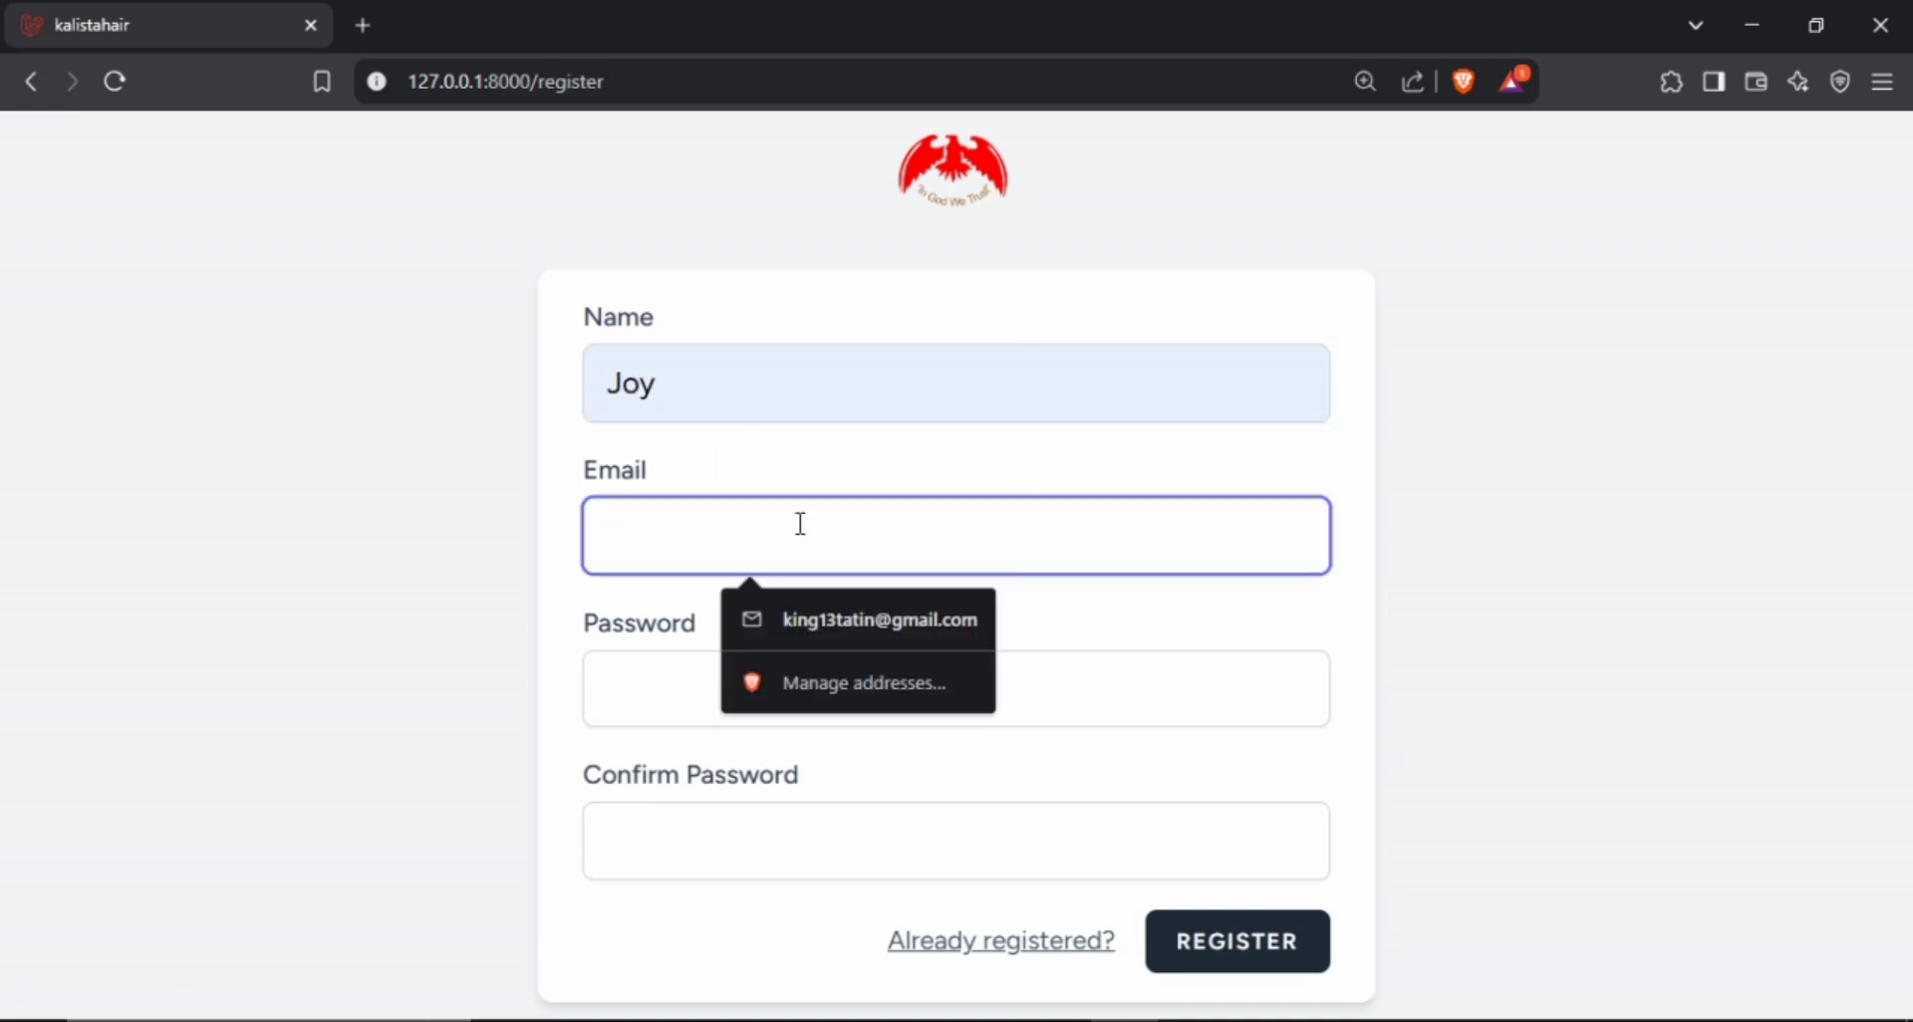
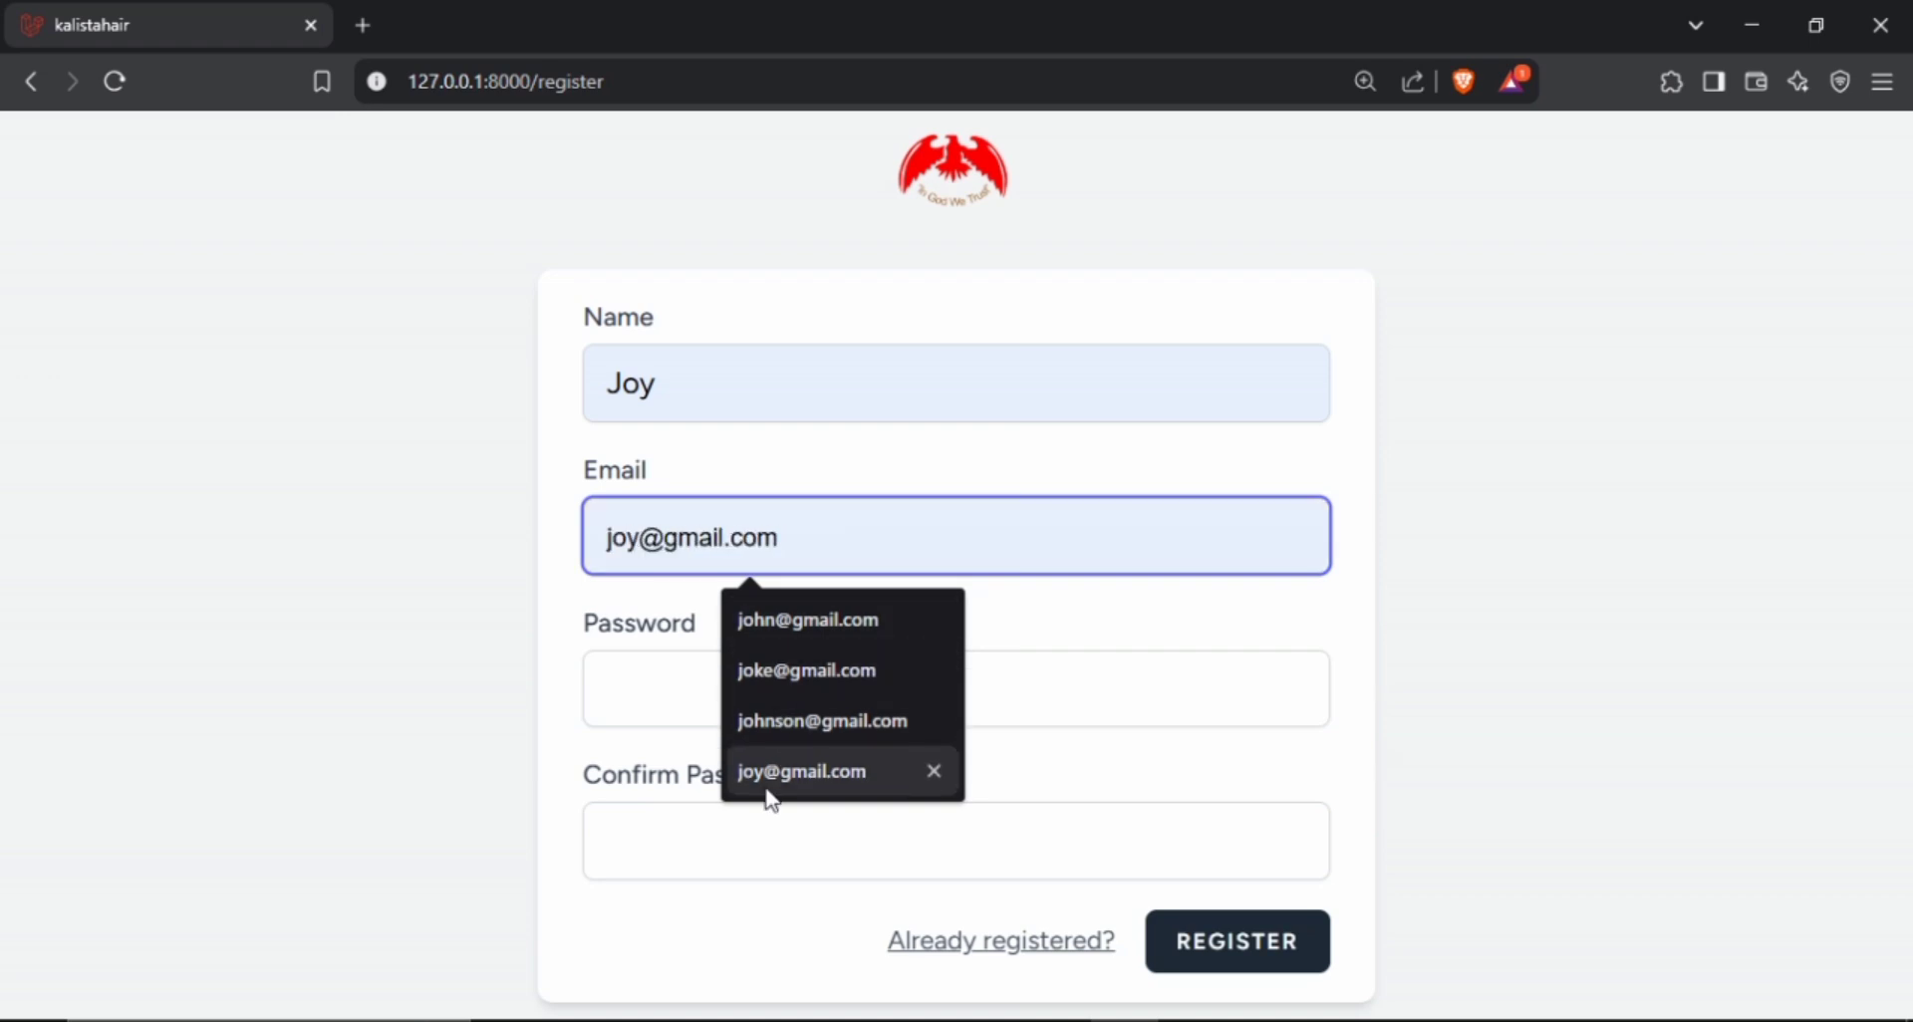
click(768, 790)
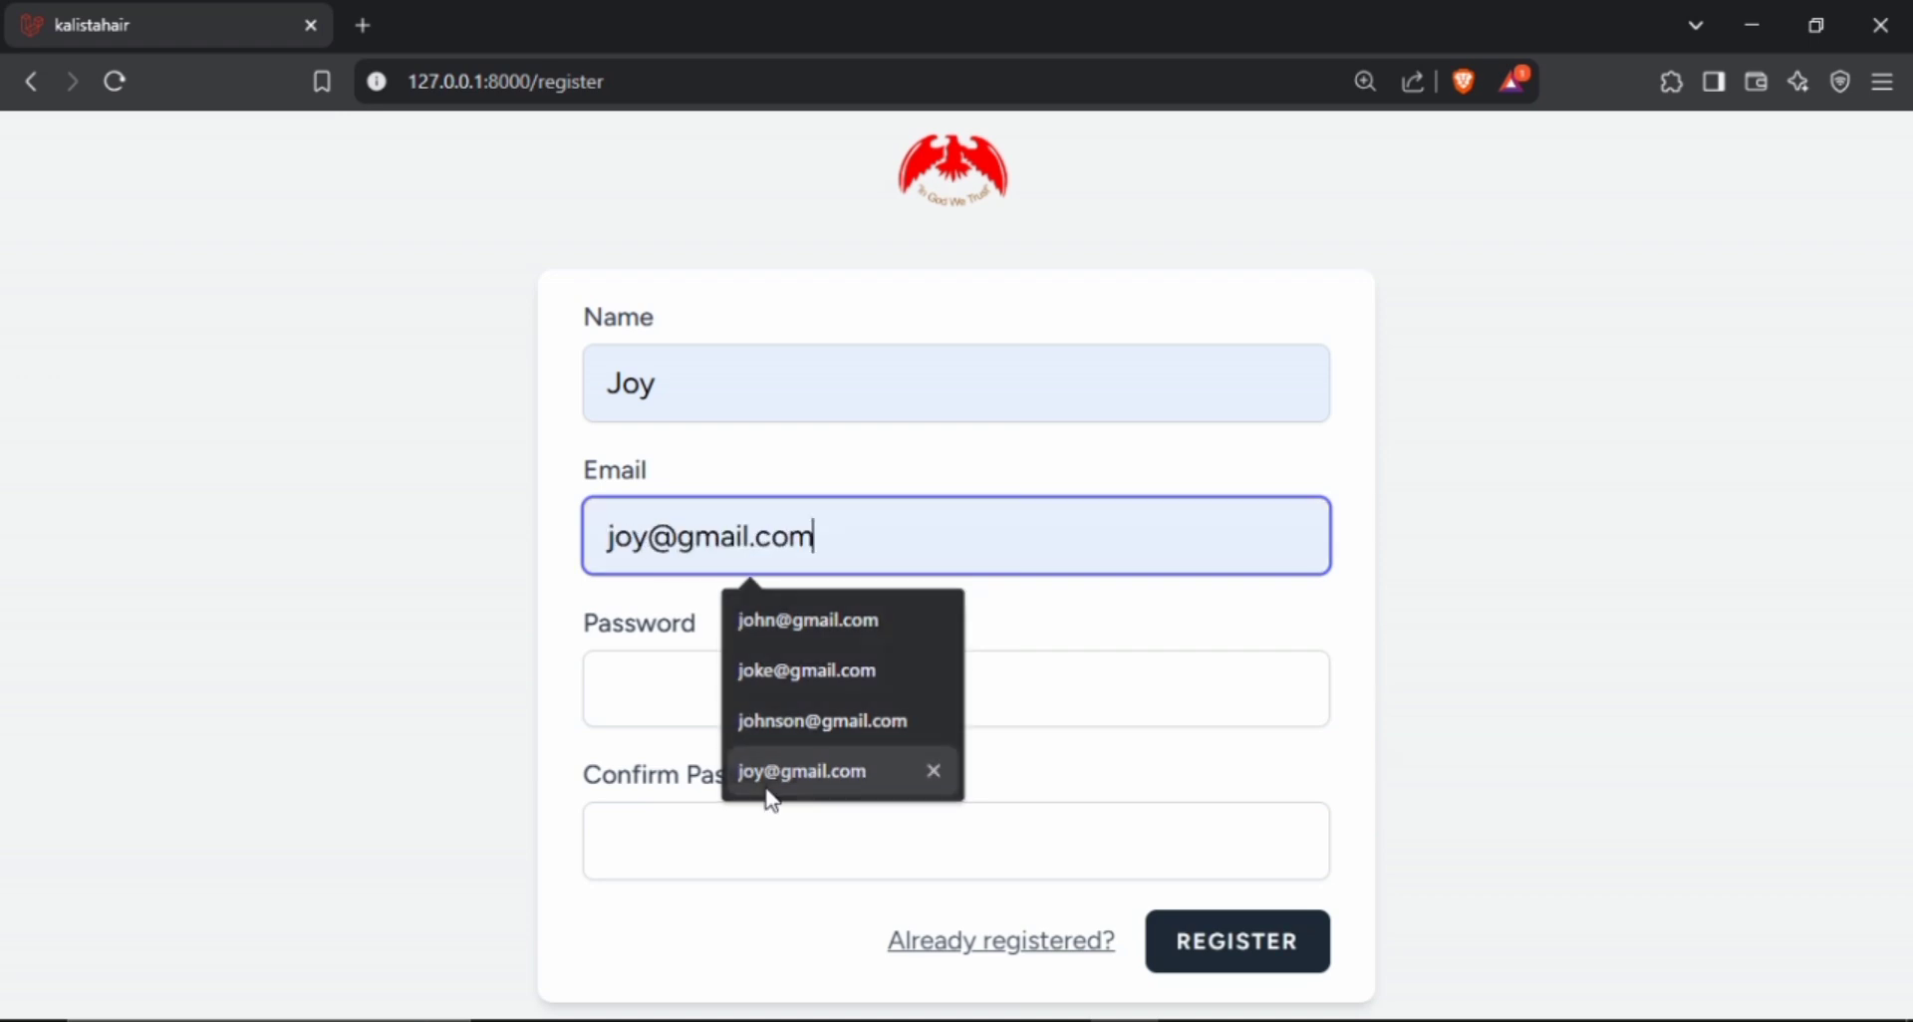
Fill the Password and Confirm Password fields with the second user's password and submit the registration.
click(832, 687)
text(12)
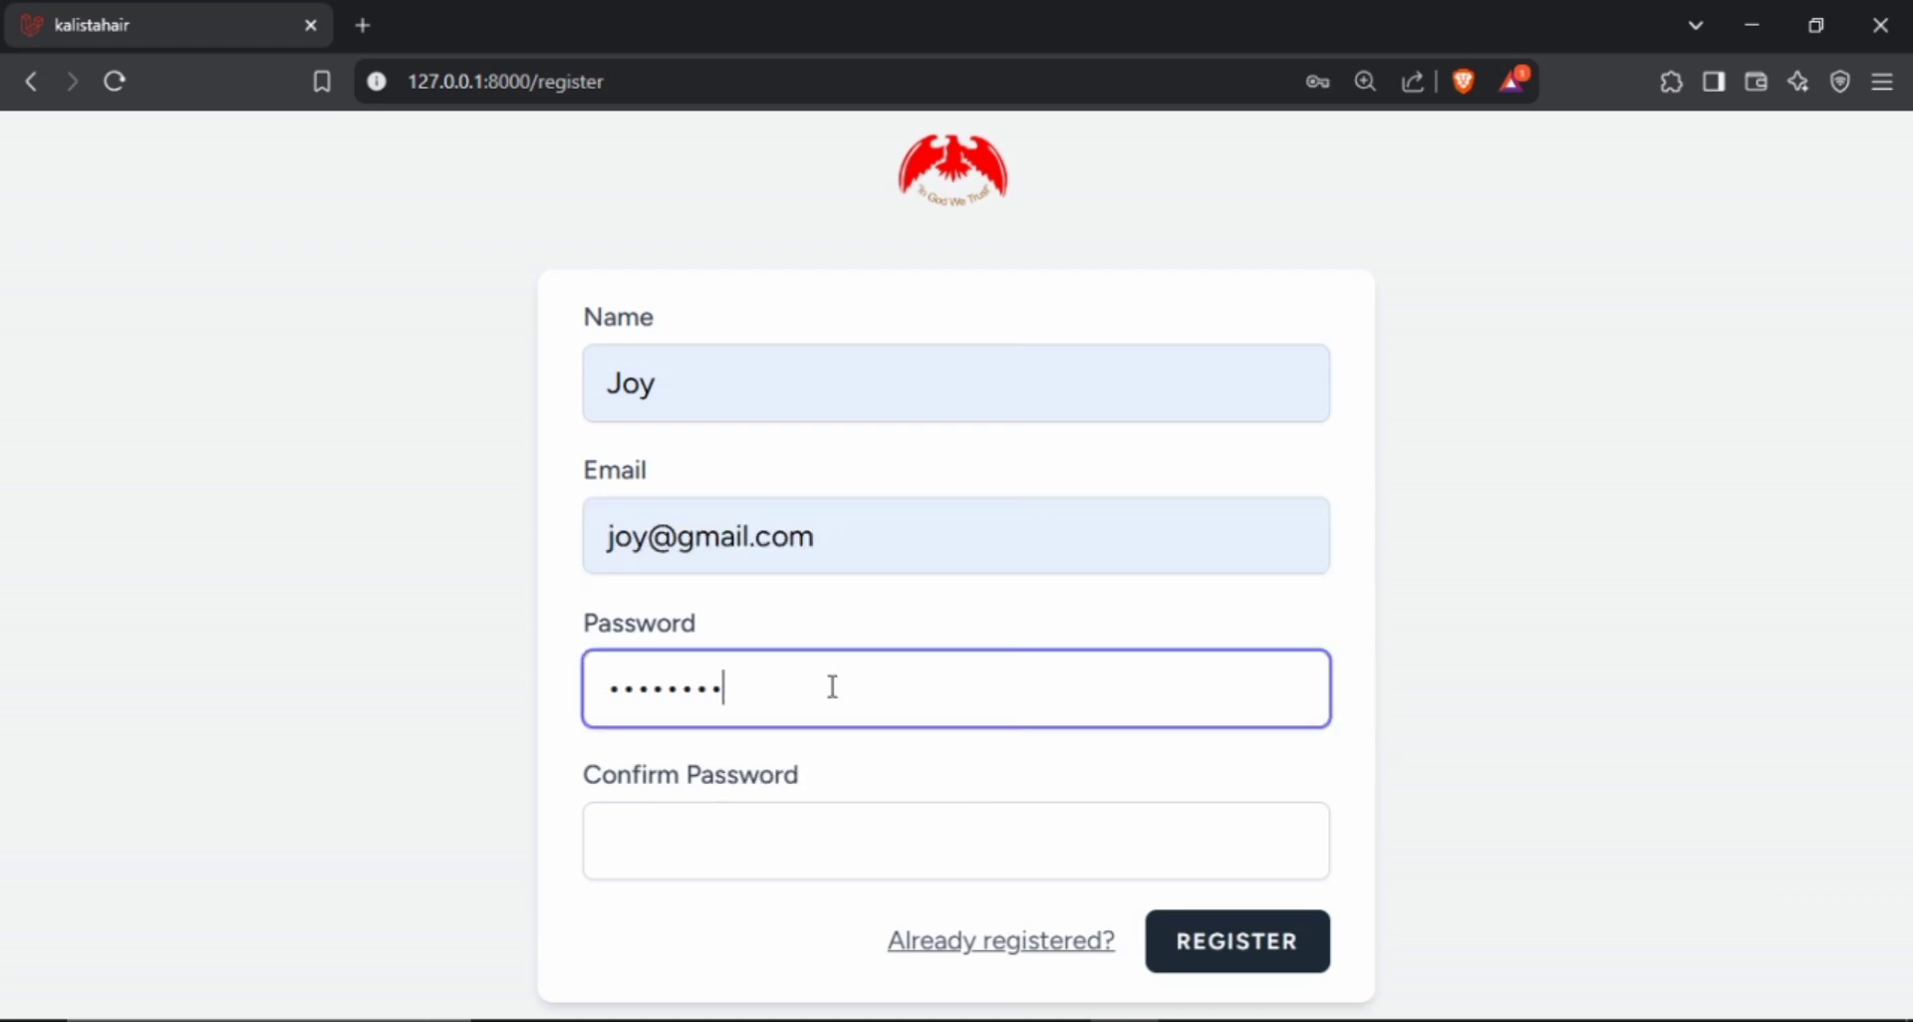
right_click(832, 686)
click(665, 842)
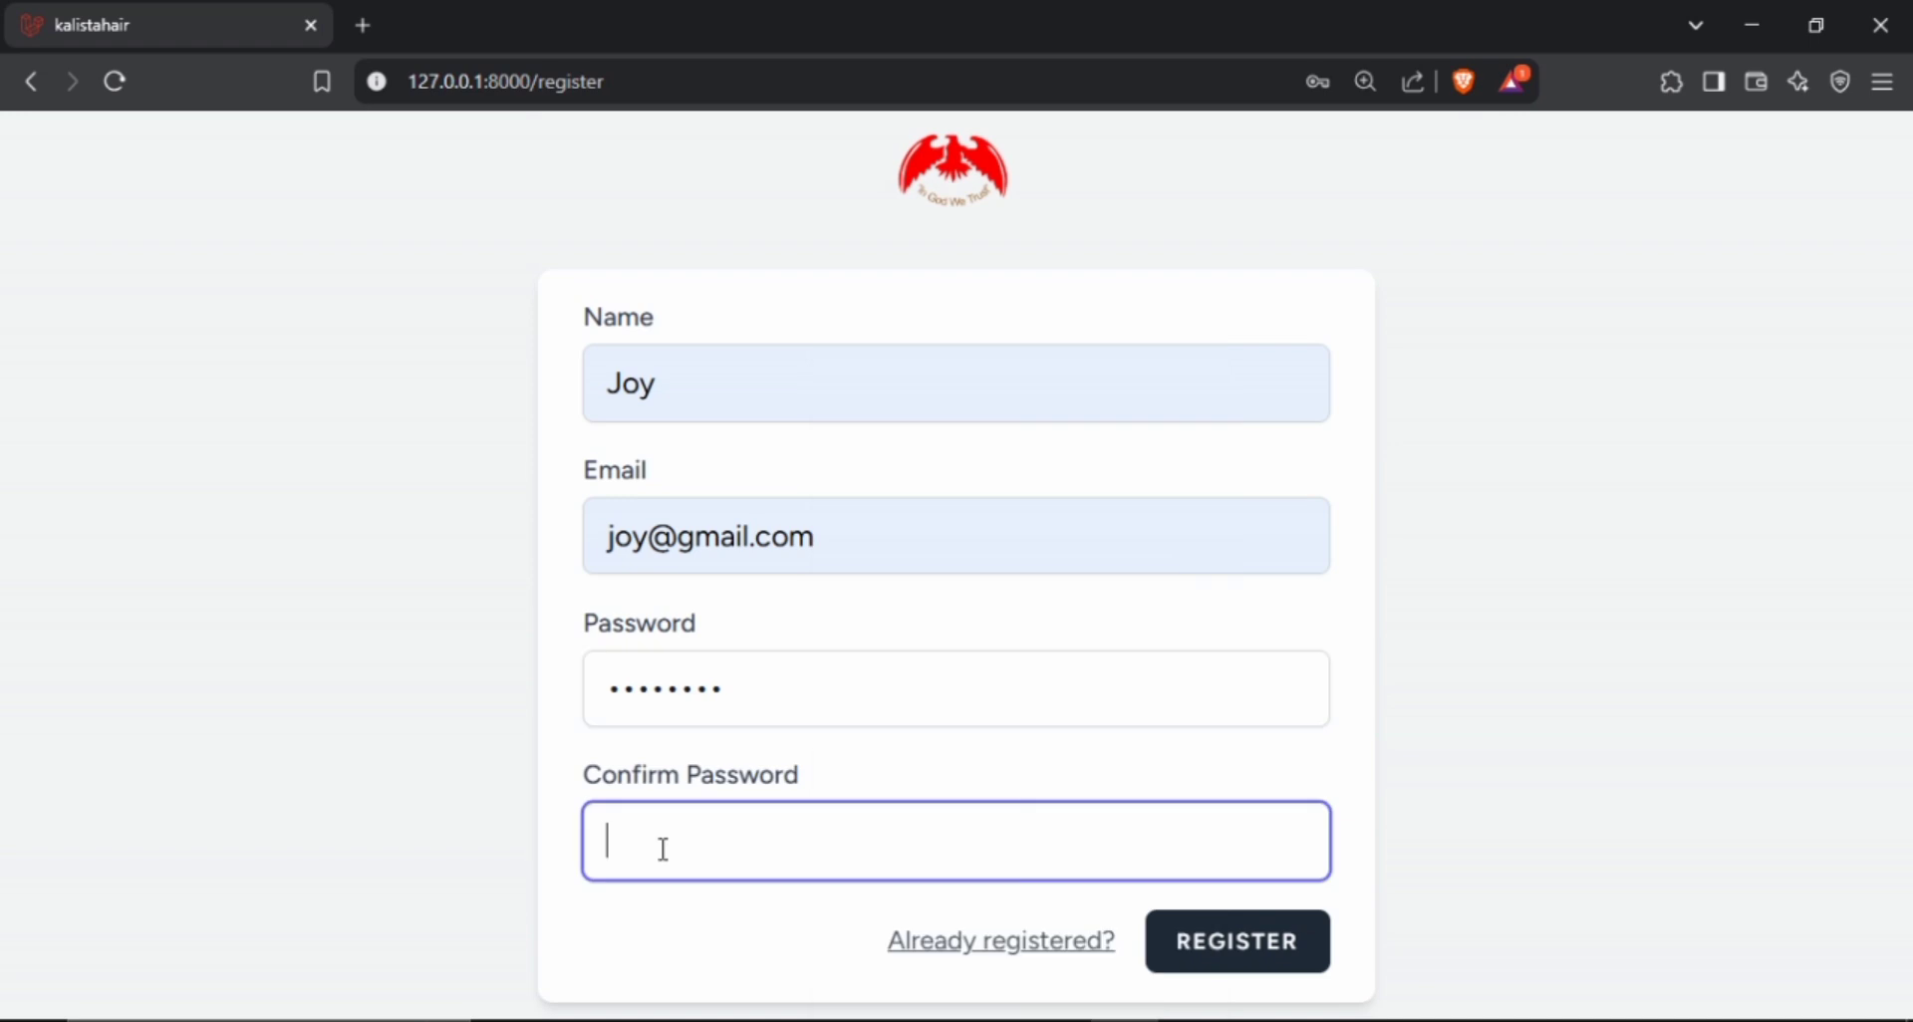
text(12)
click(1250, 967)
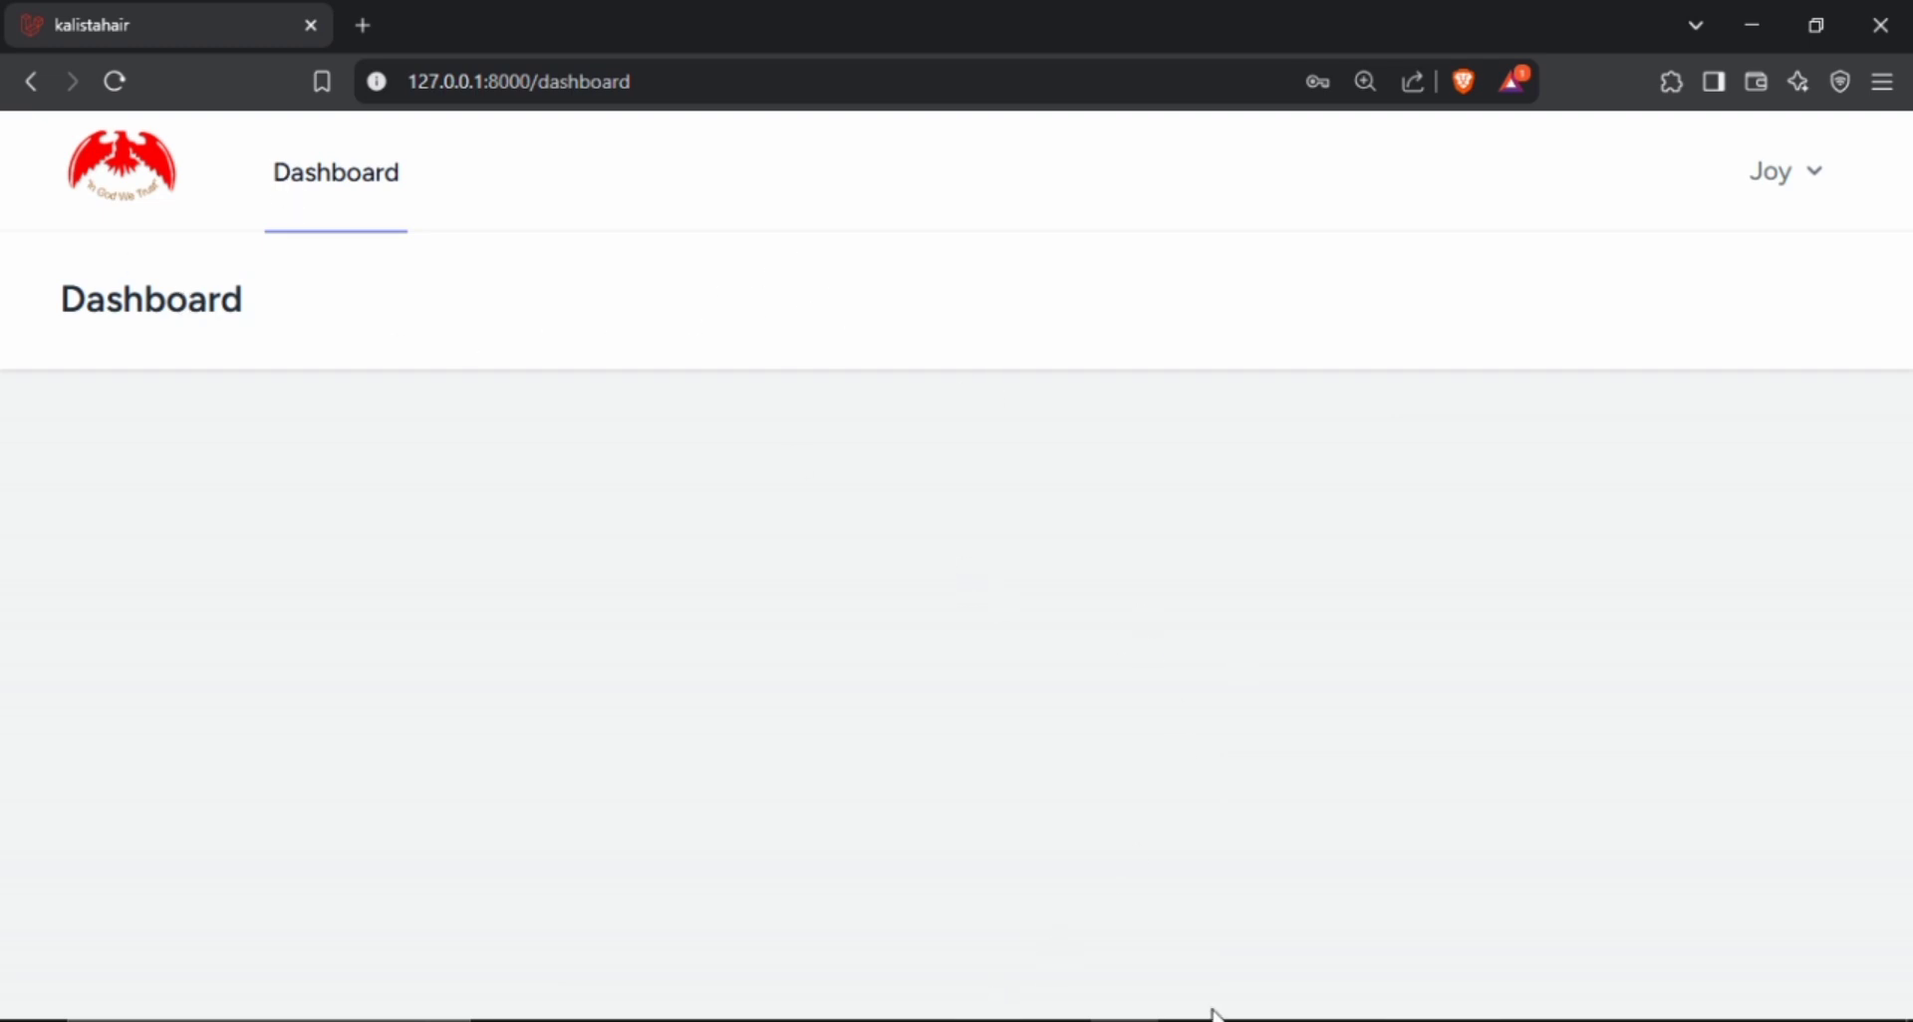
Switch to Chrome and open the Marketers page from the admin dashboard.
click(1261, 1020)
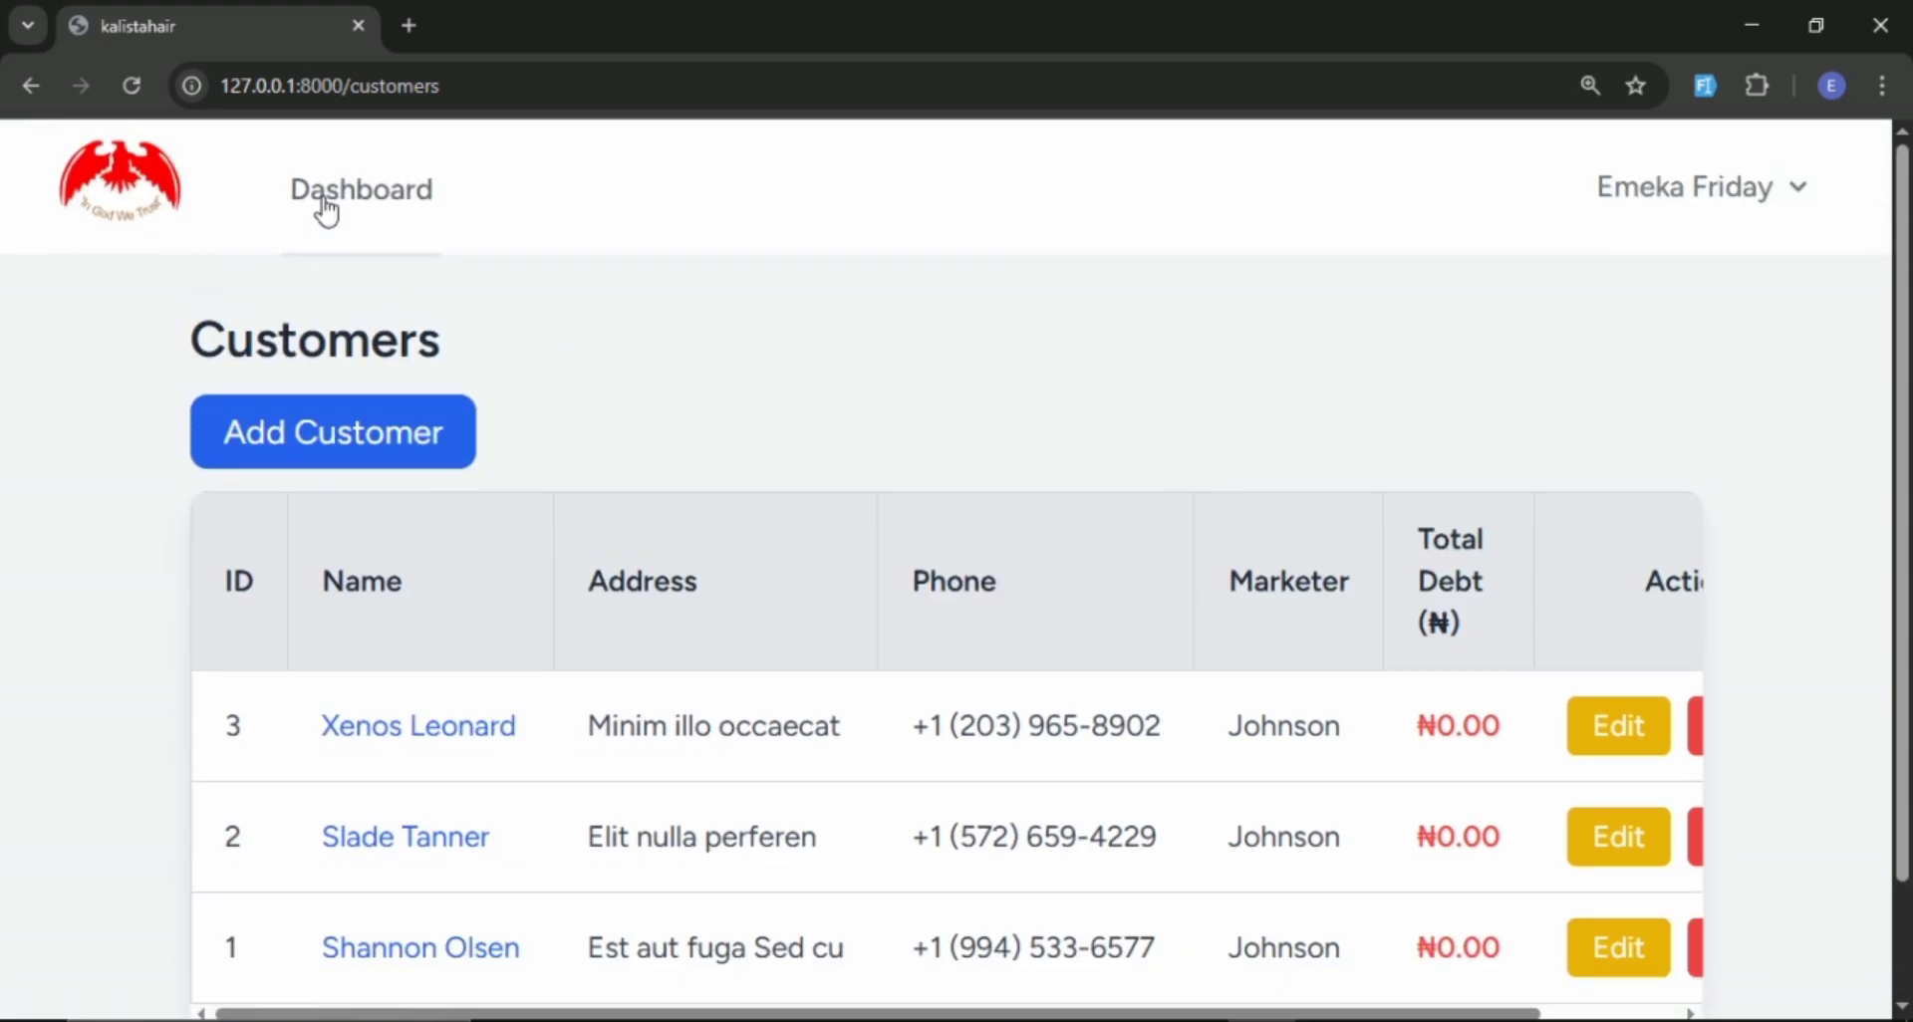
click(344, 207)
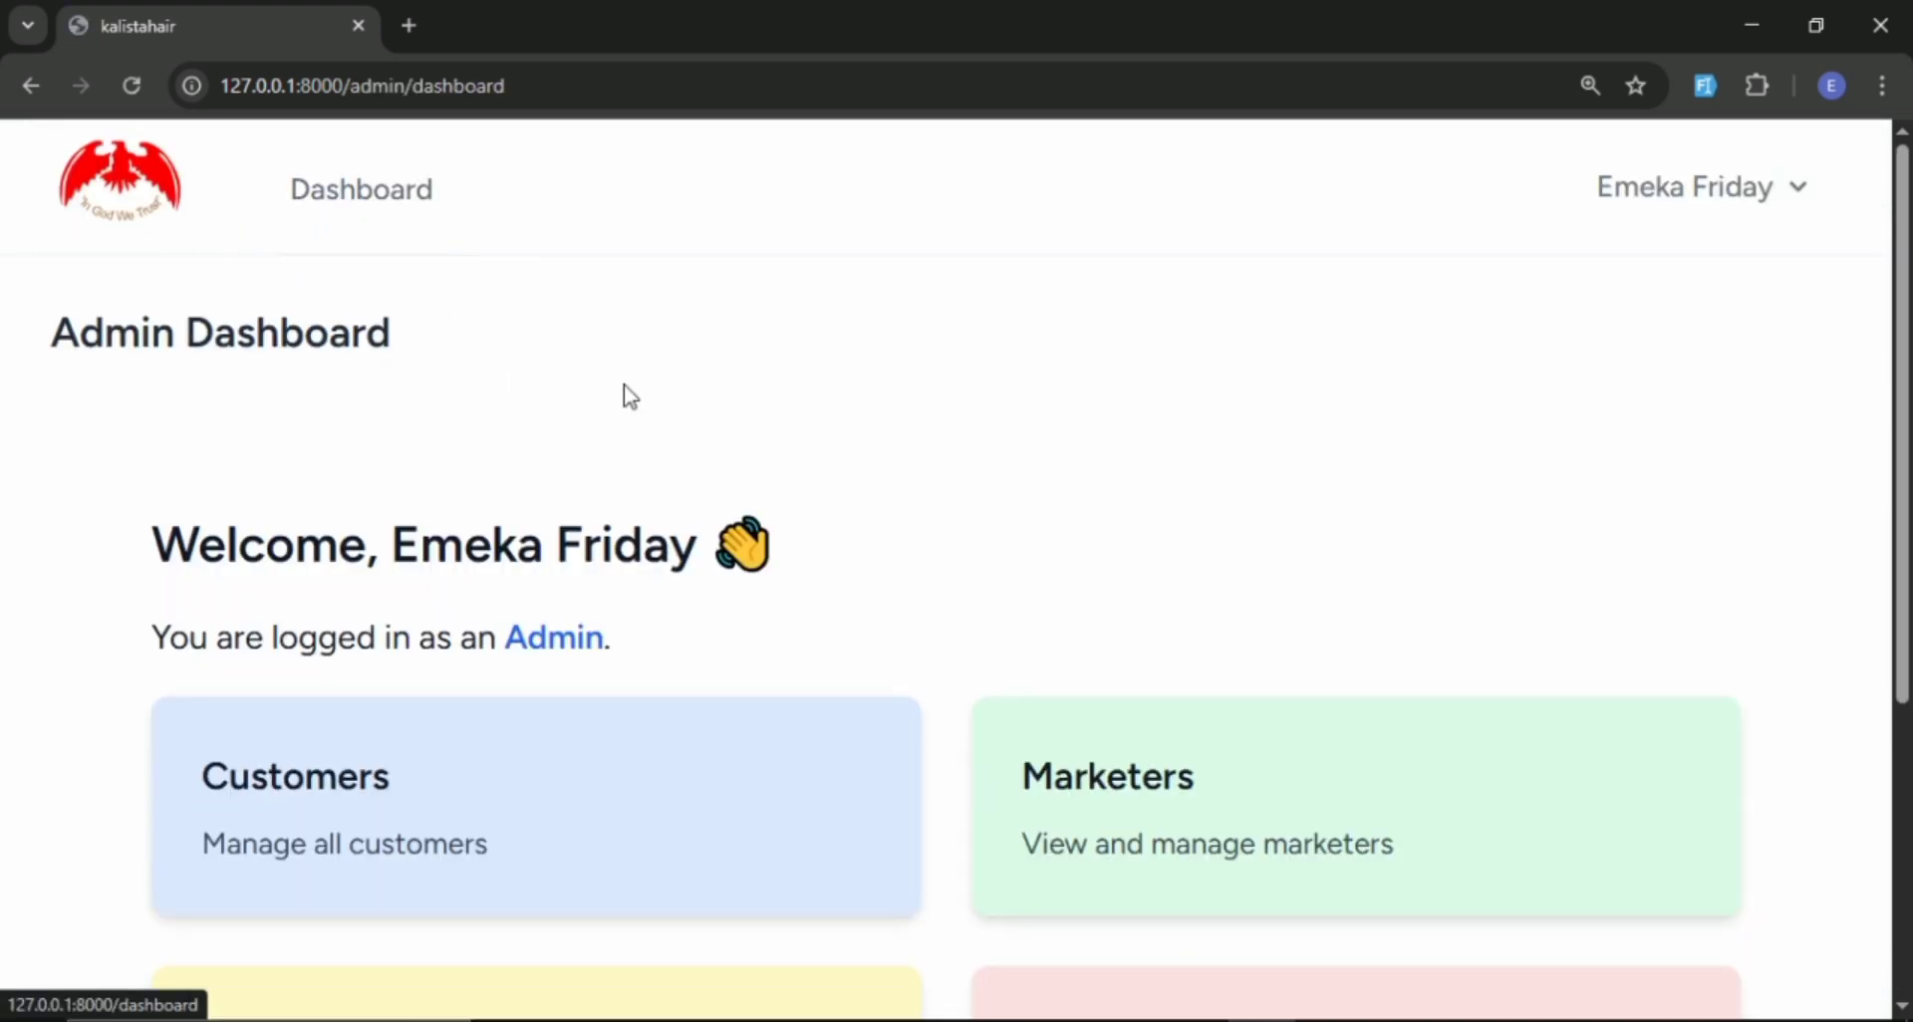
scroll(624, 394, down, 4)
click(1140, 380)
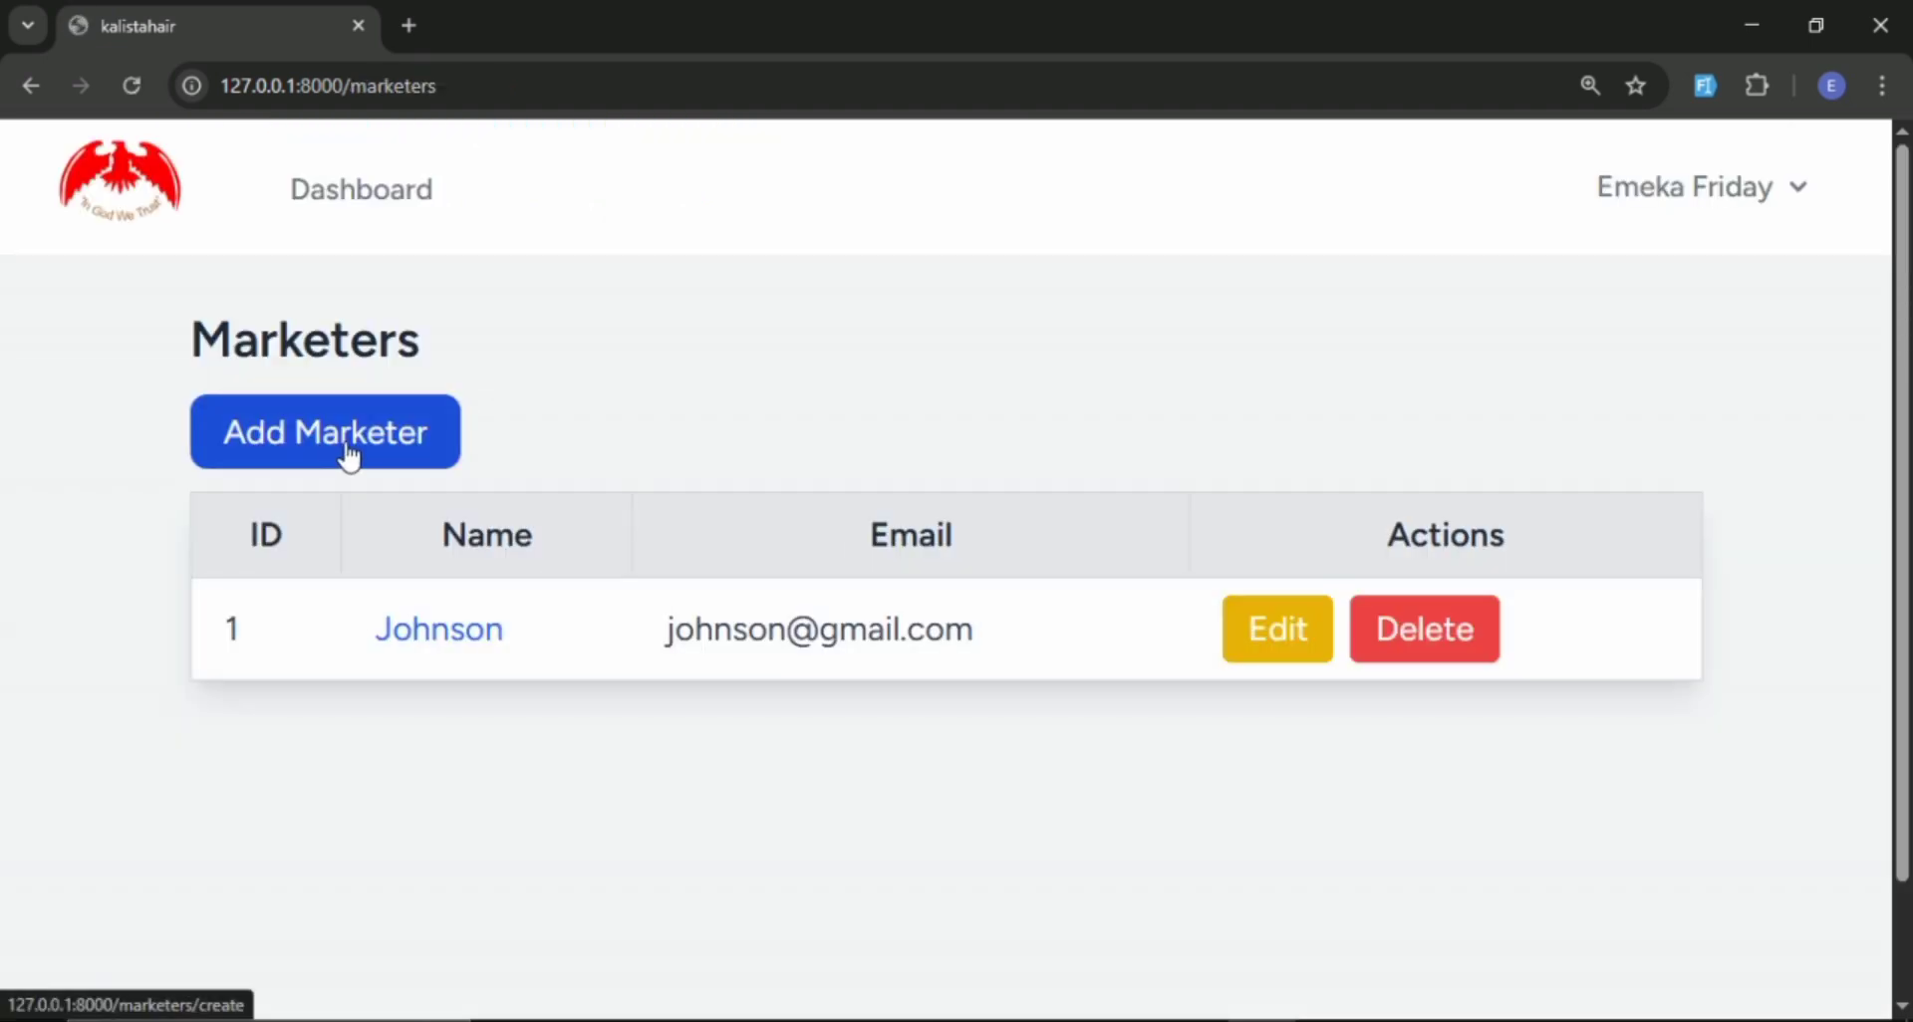
Add the newly registered second user as a marketer and review the marketers list.
click(348, 453)
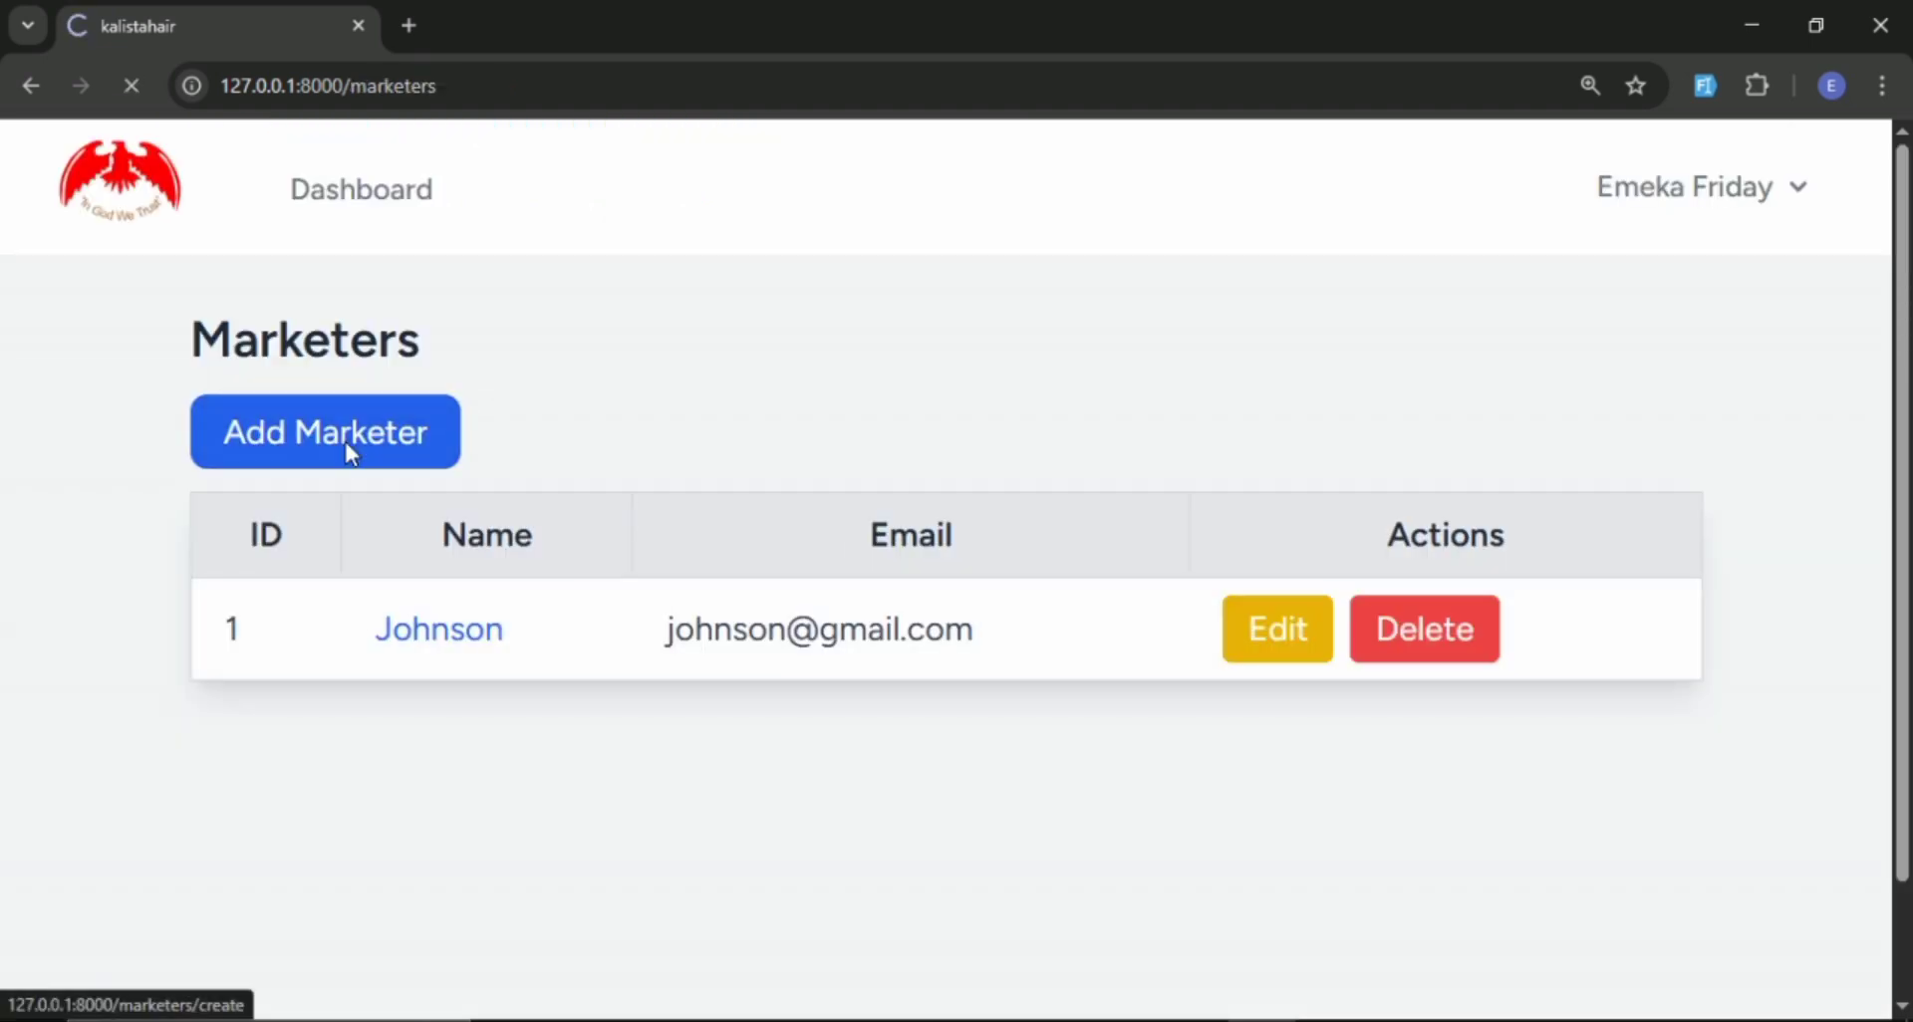
click(397, 530)
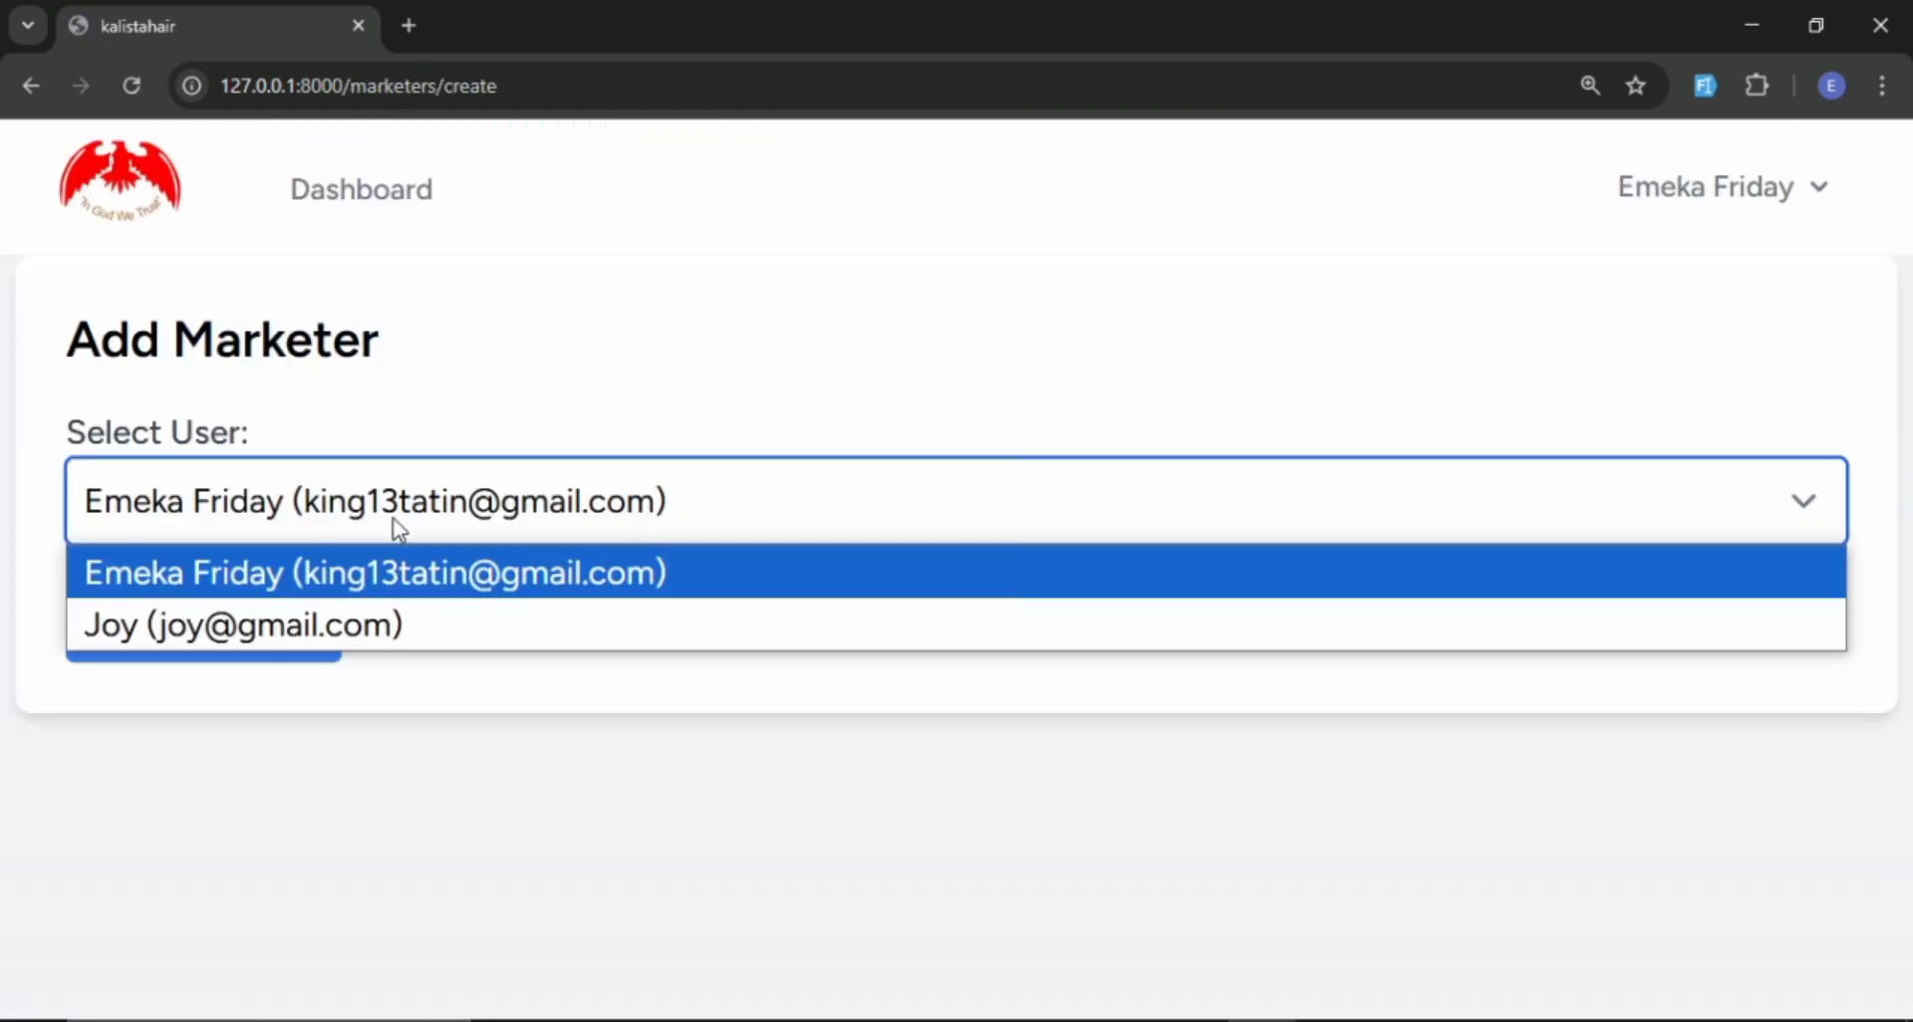
click(280, 624)
click(302, 663)
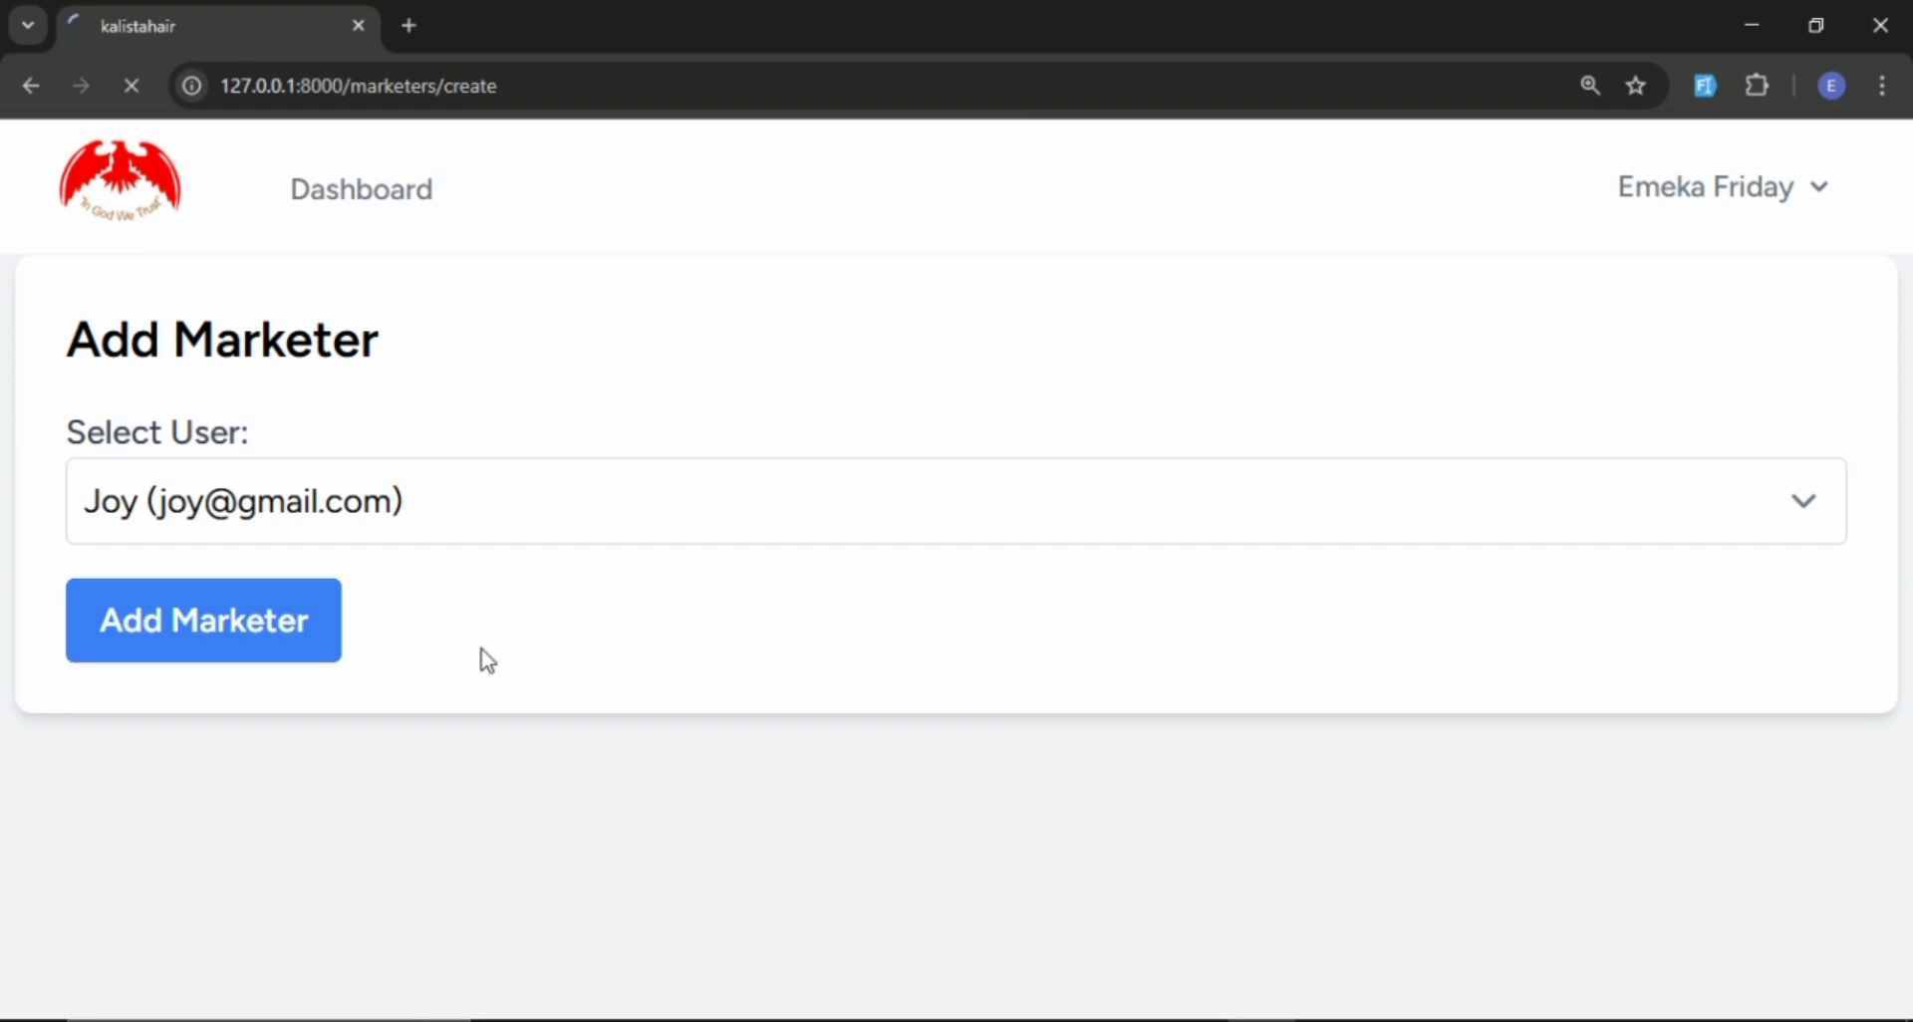
scroll(538, 646, down, 1)
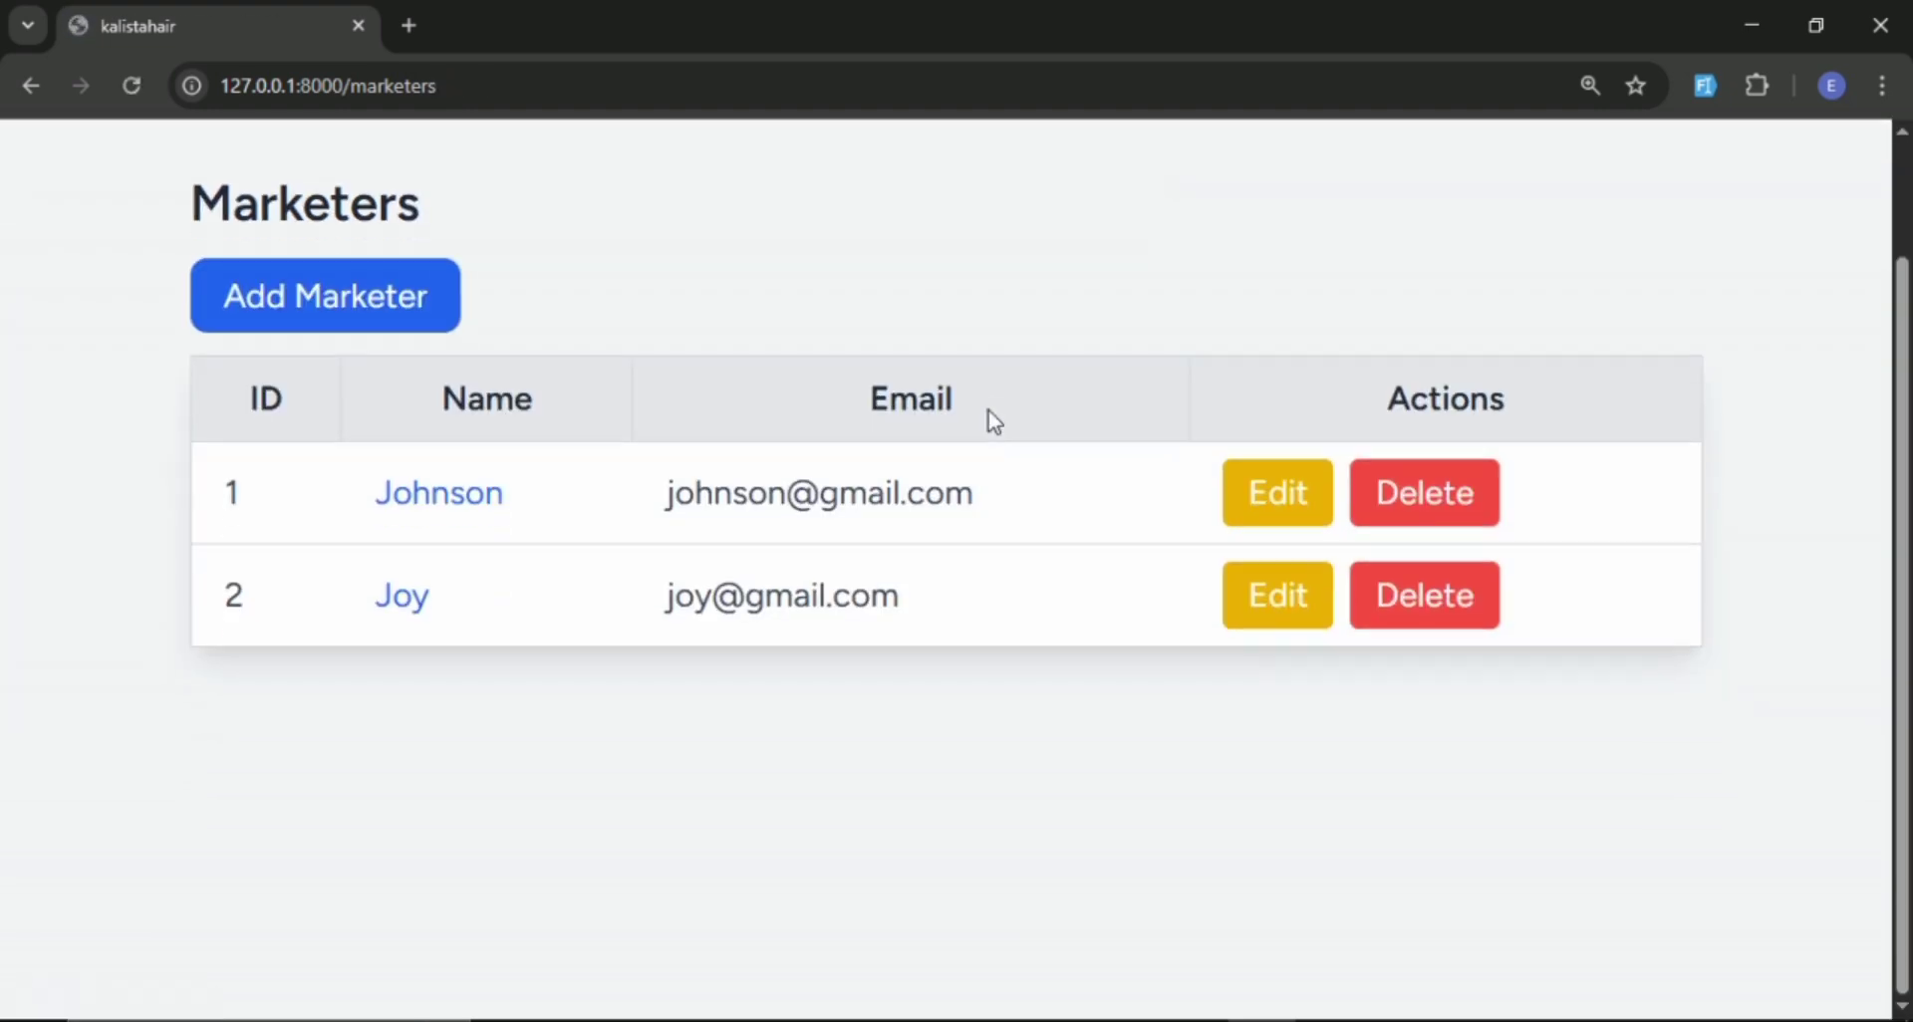
scroll(944, 432, up, 1)
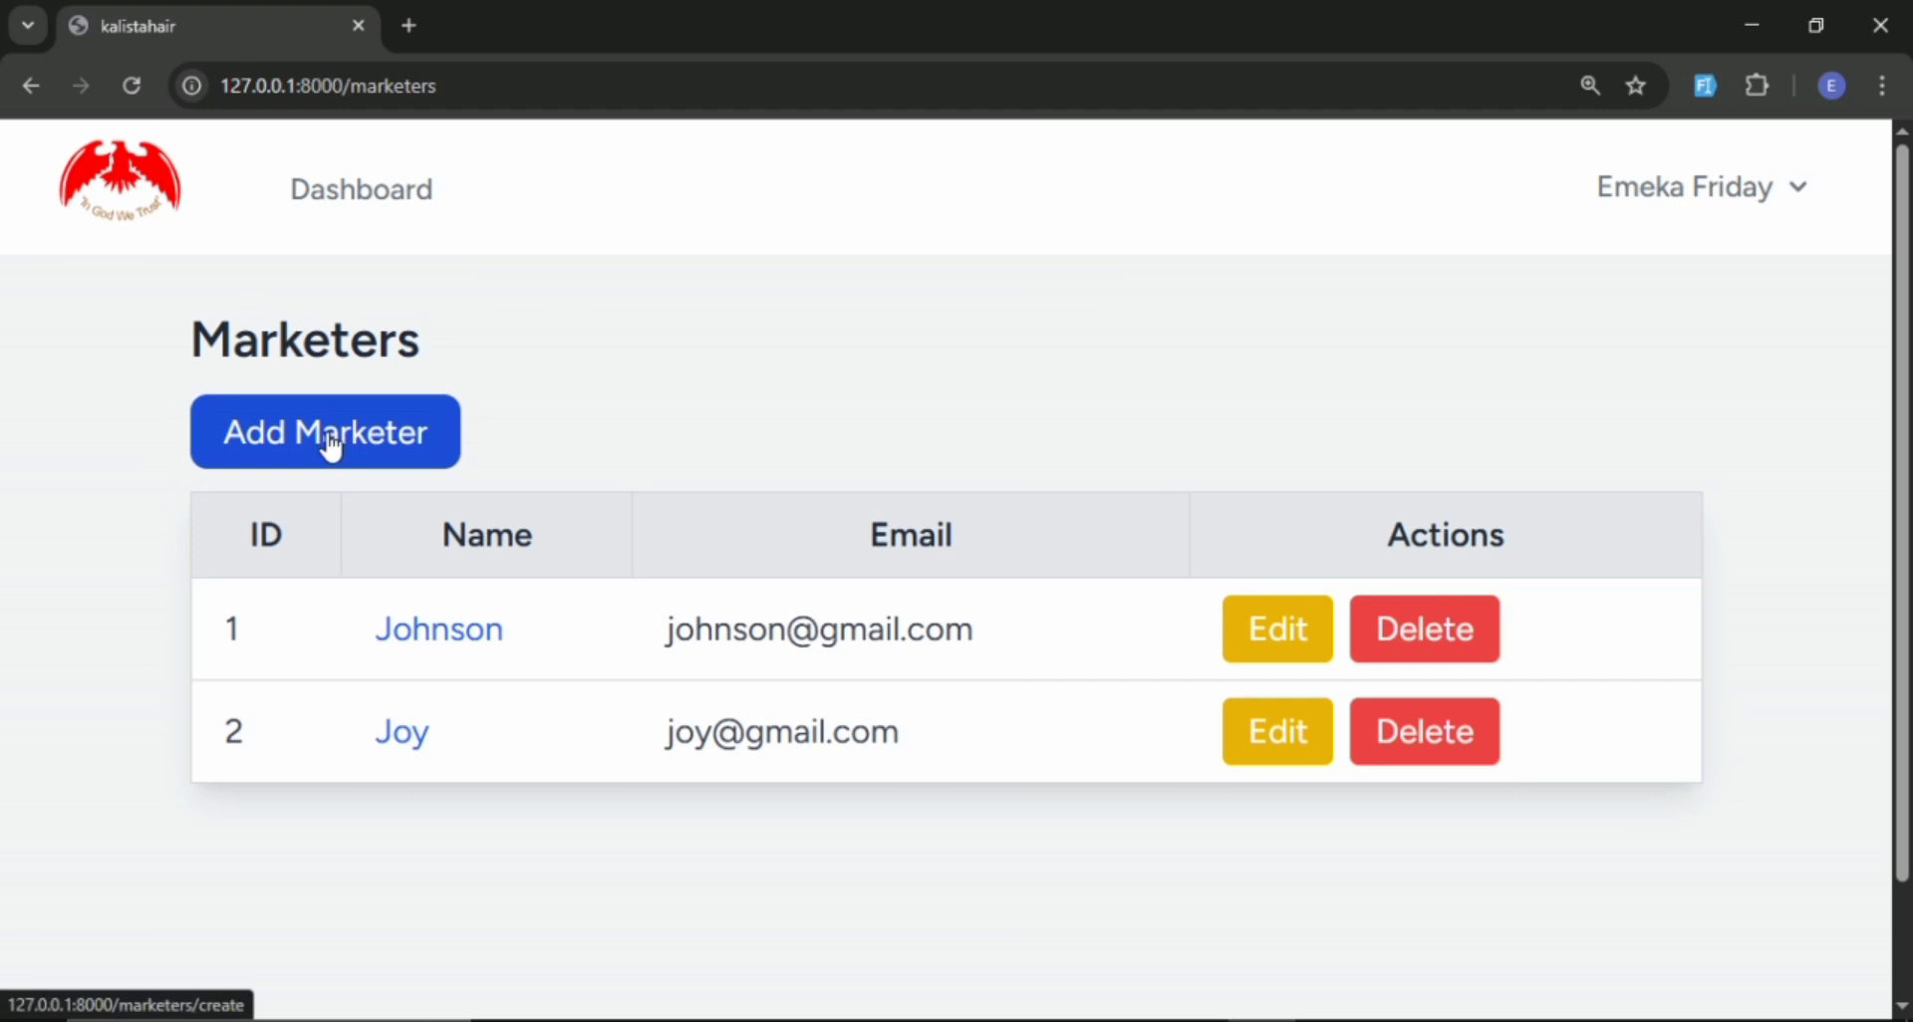
Return to the admin dashboard, open the Customers page and look over the existing customers.
click(360, 224)
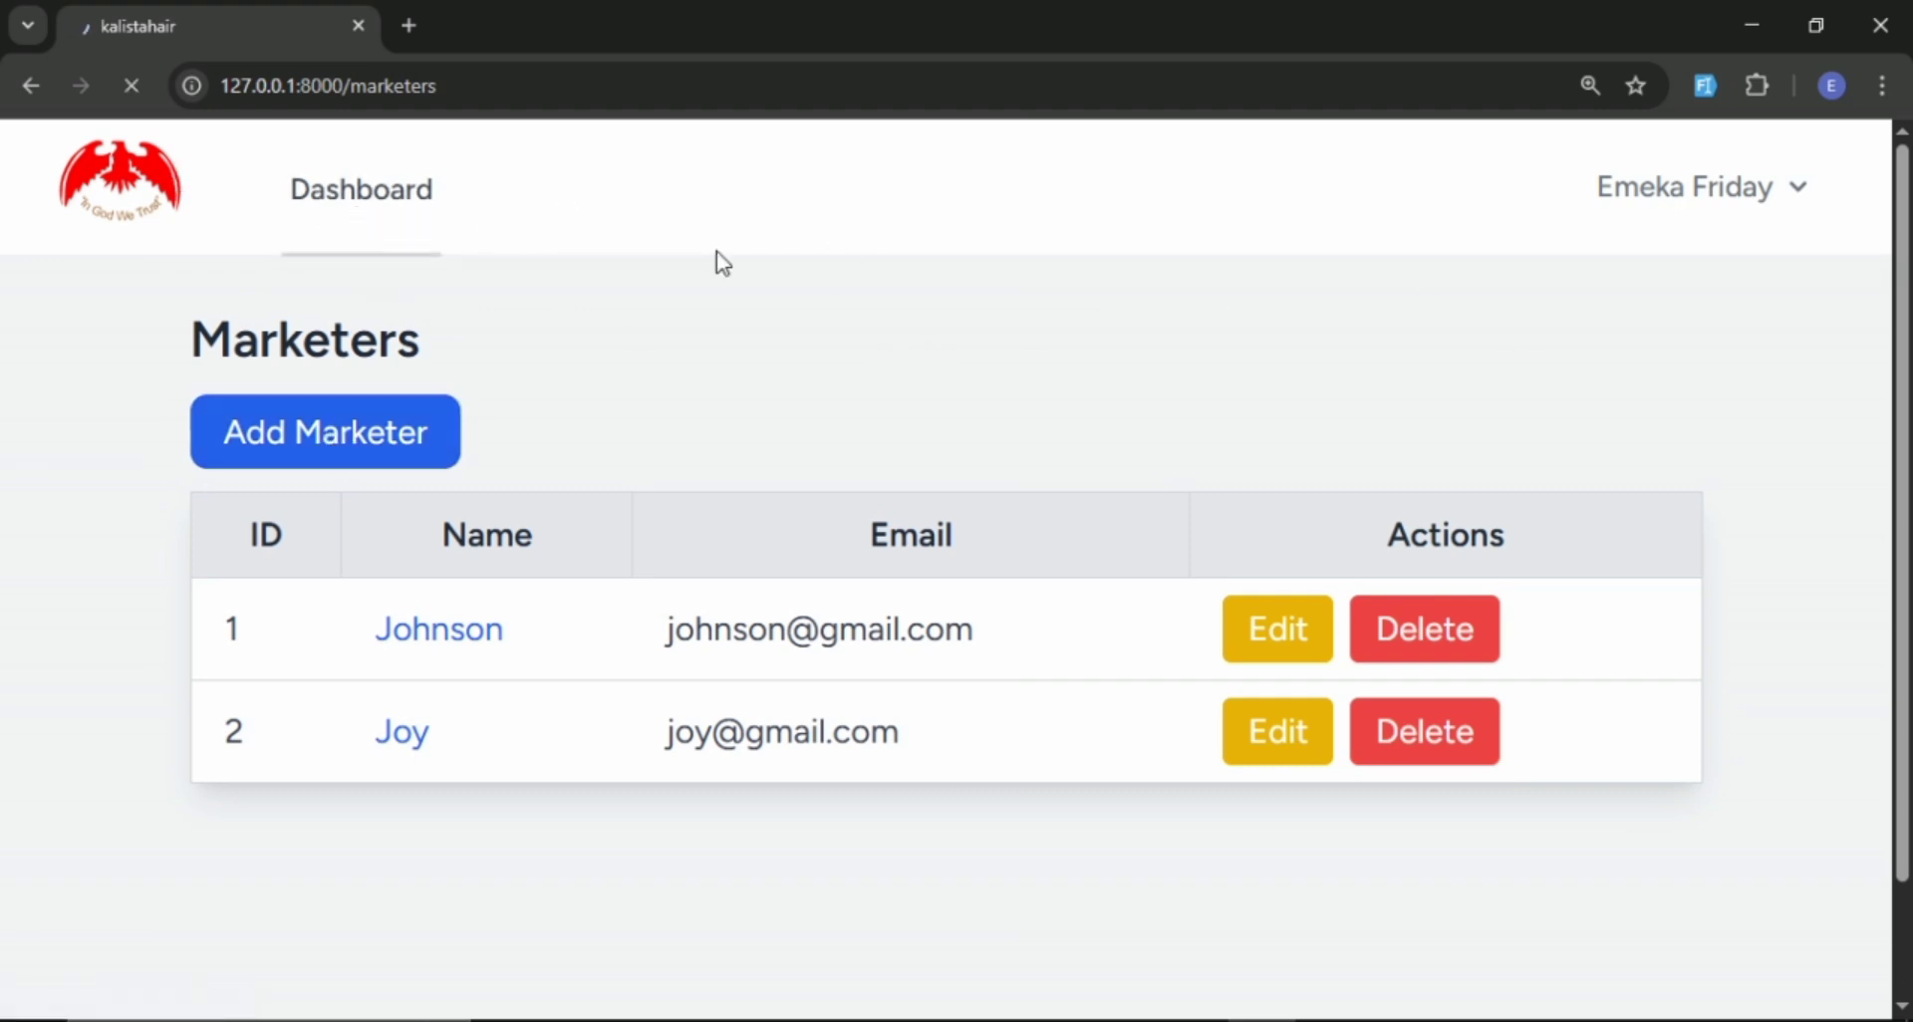
scroll(427, 379, down, 1)
scroll(426, 378, down, 3)
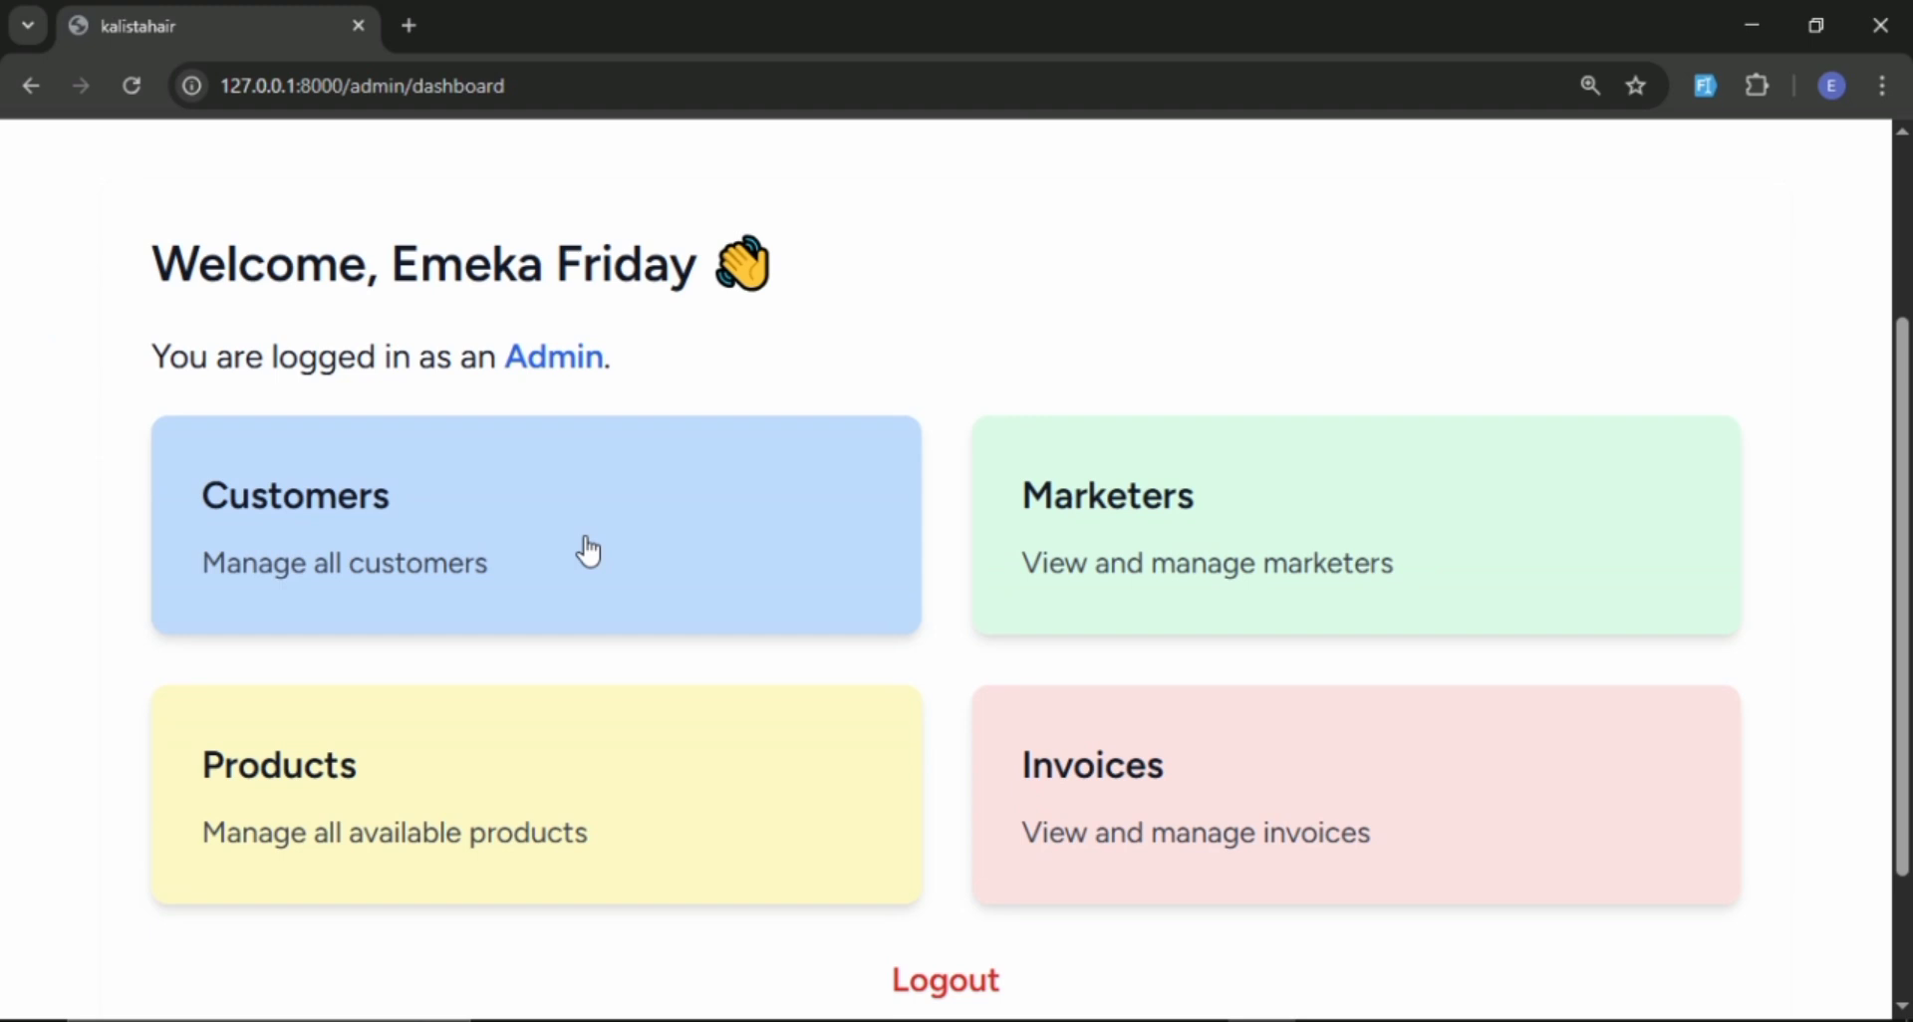
click(456, 529)
scroll(474, 508, down, 1)
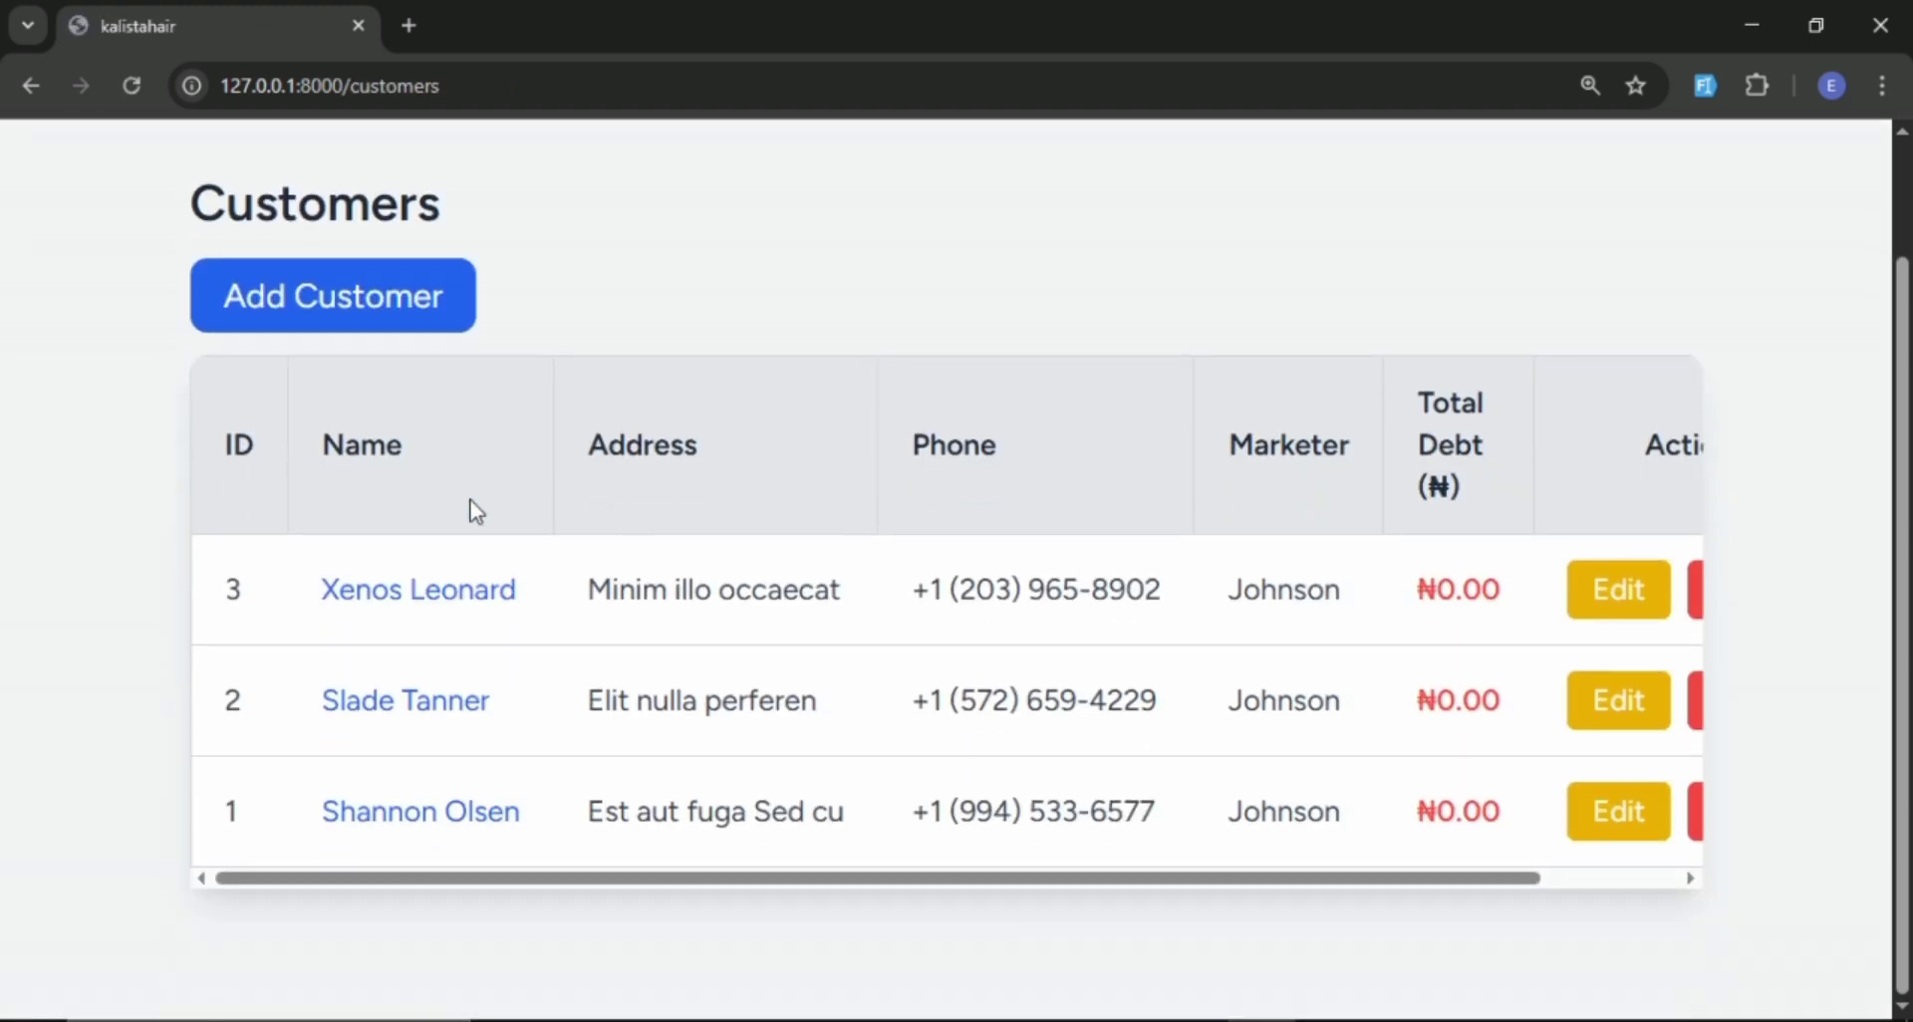
scroll(486, 482, up, 1)
scroll(488, 492, down, 1)
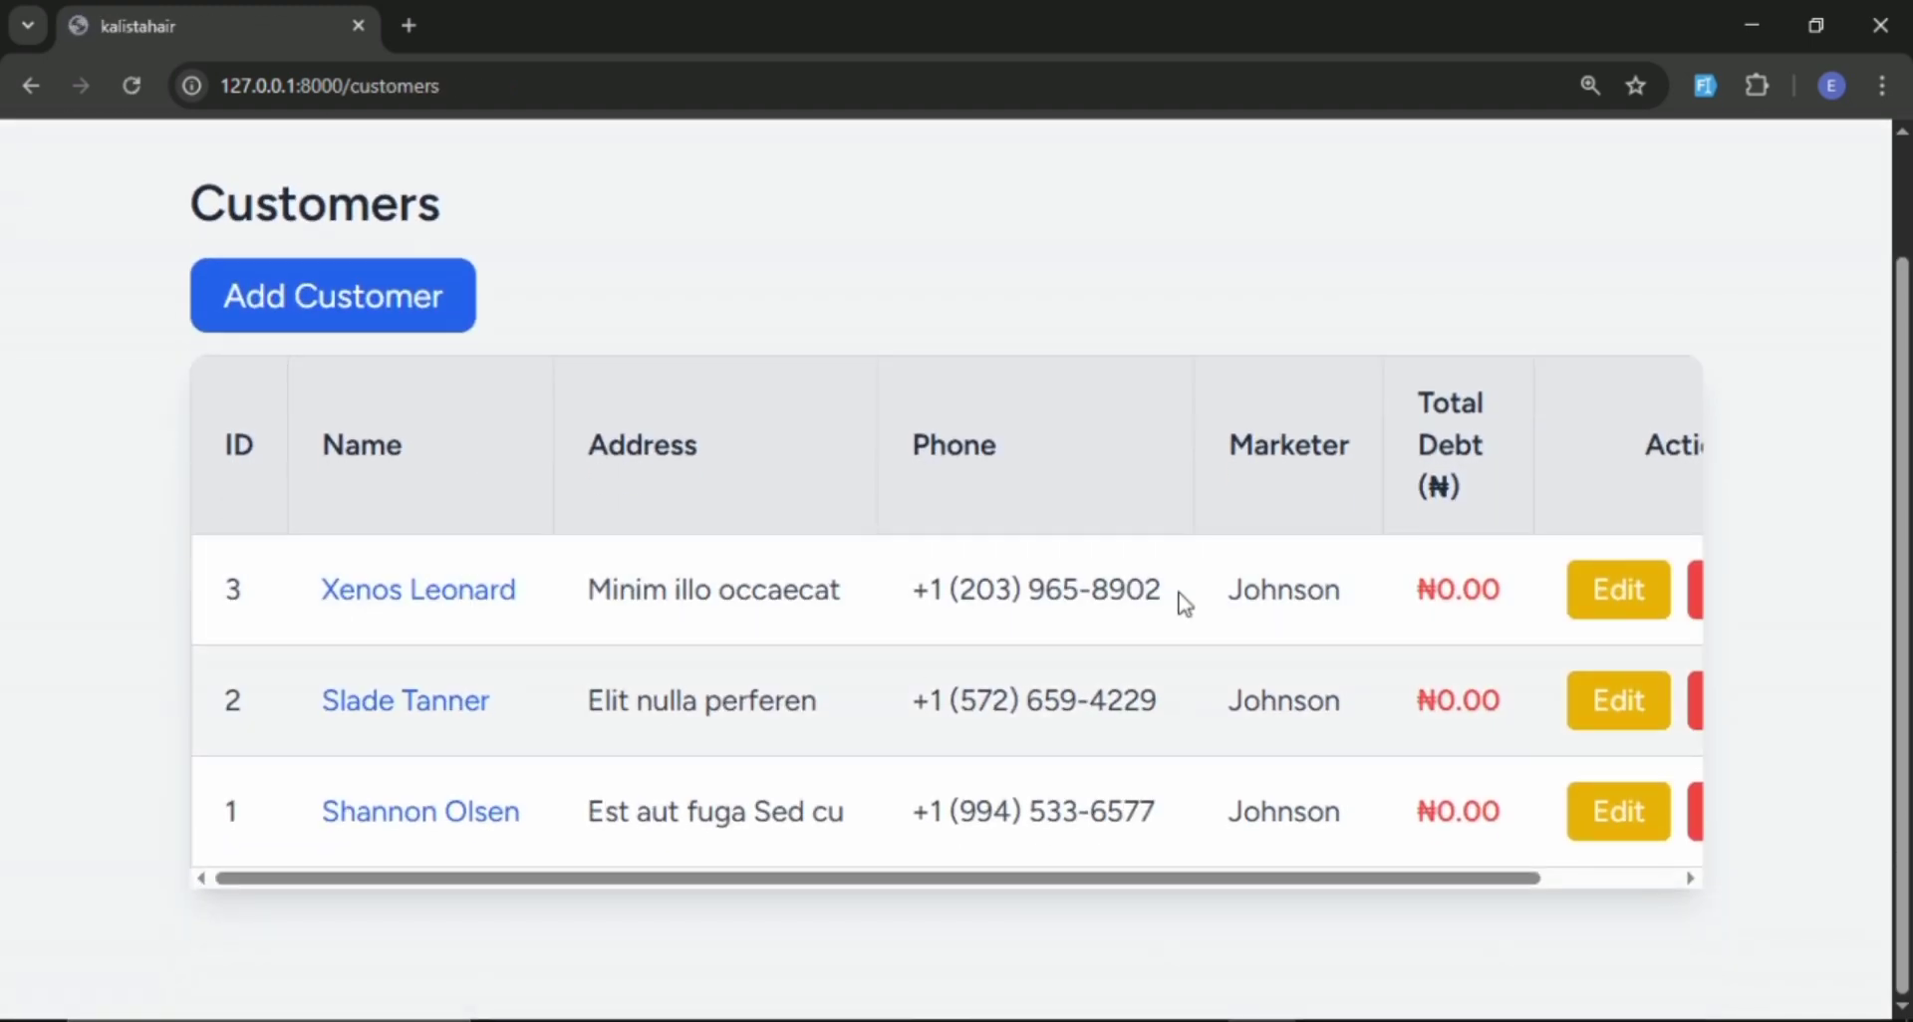
Add a fourth customer with generated dummy details and assign the second marketer to it.
click(395, 281)
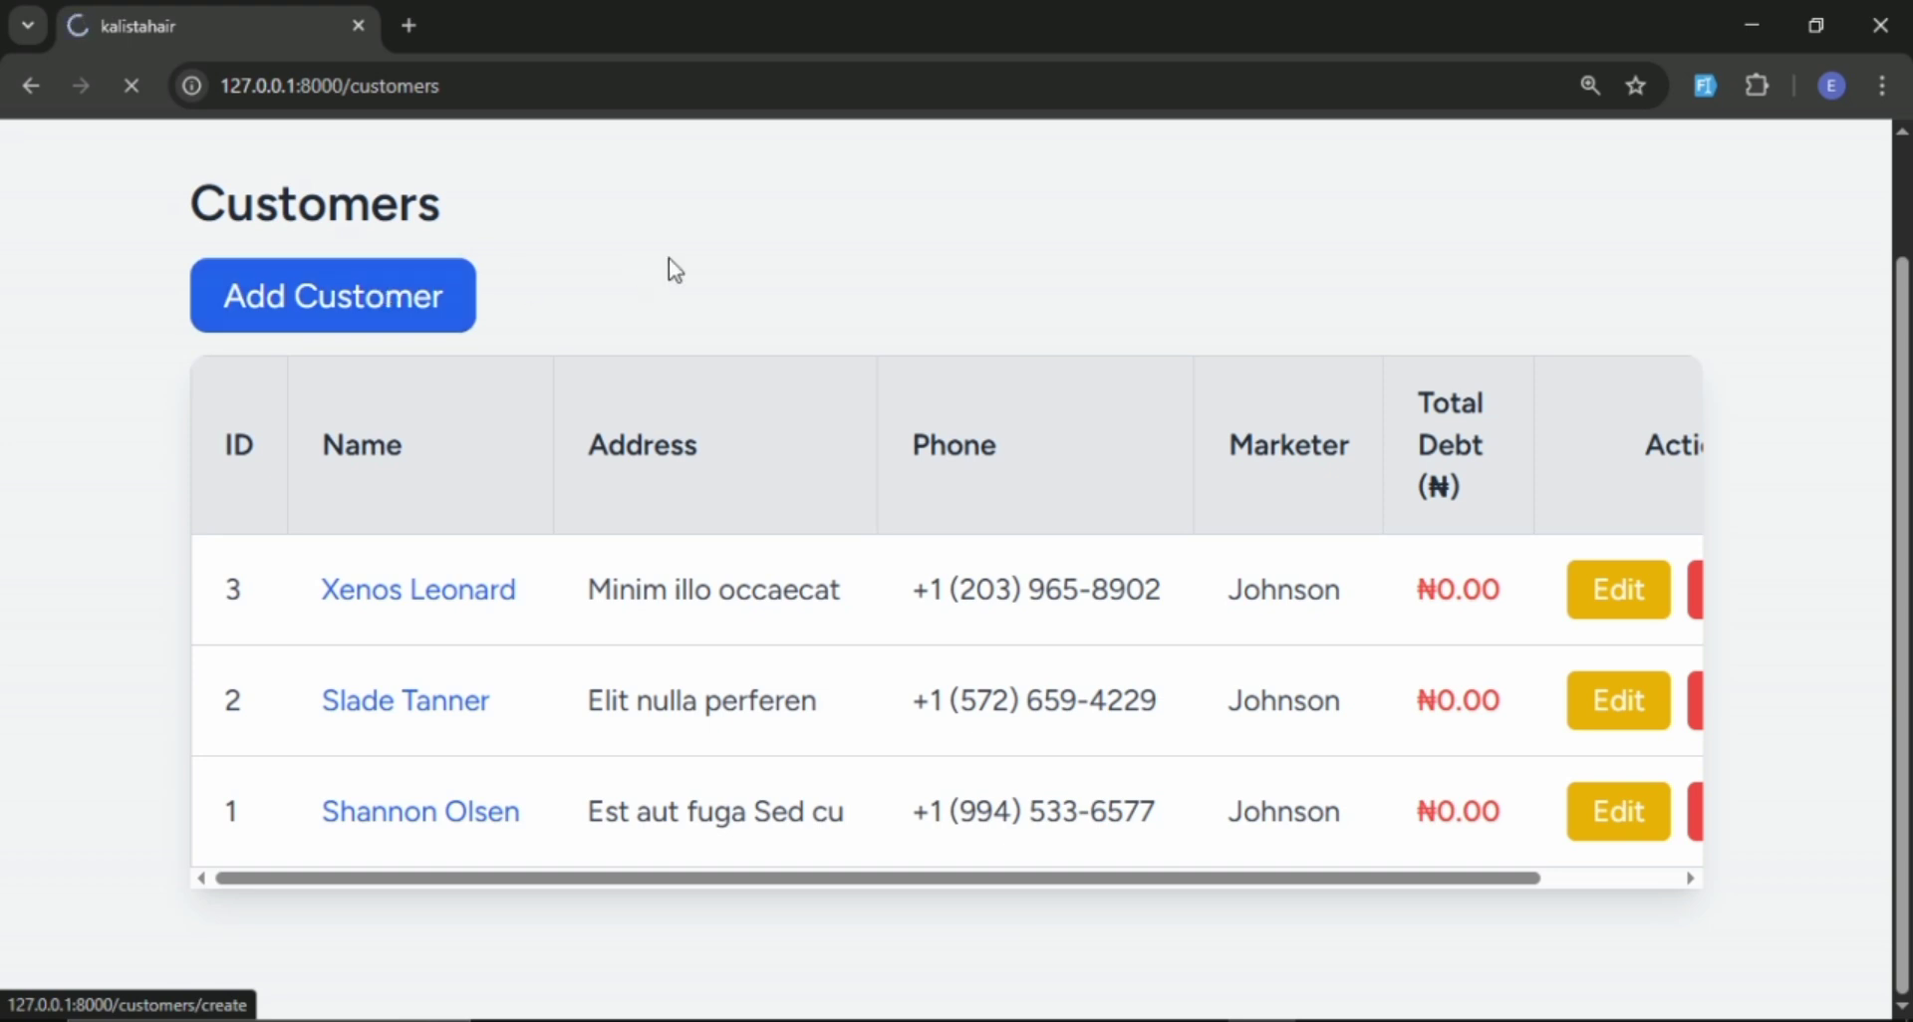
scroll(648, 313, down, 2)
scroll(797, 299, down, 1)
scroll(1246, 225, up, 3)
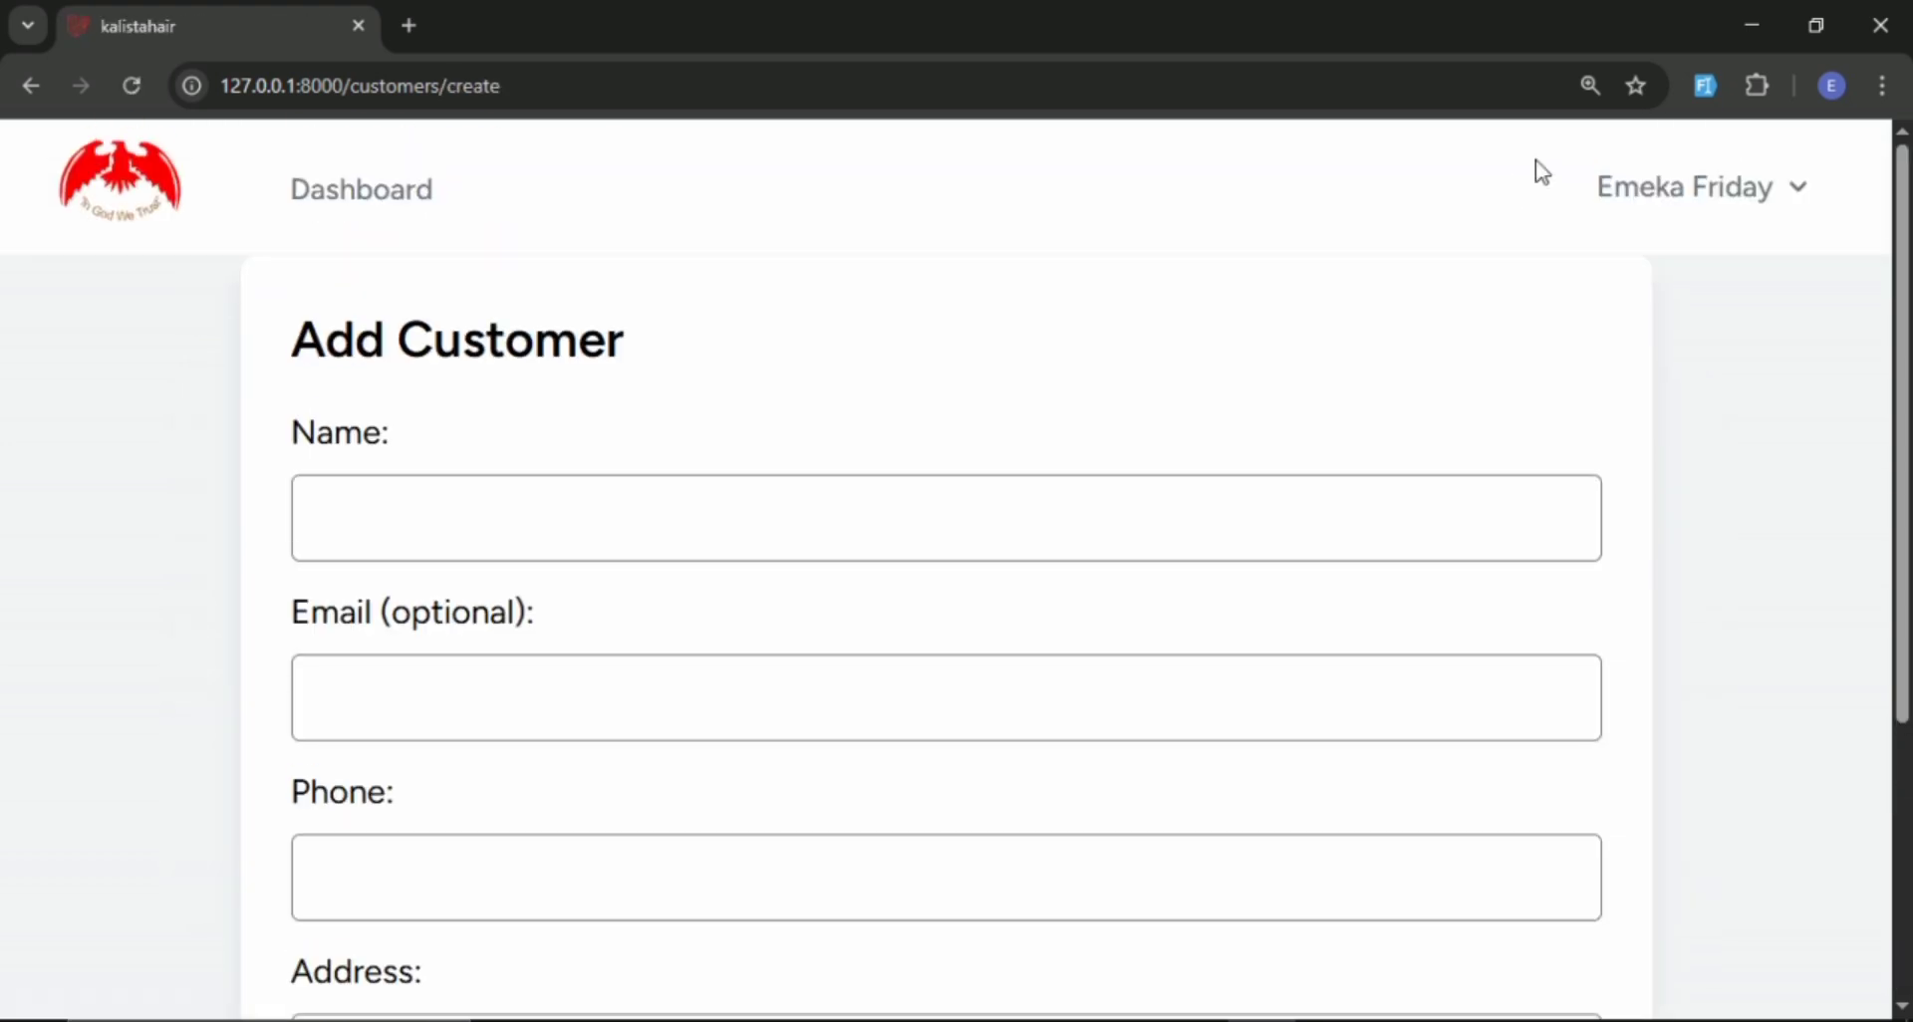
click(1706, 88)
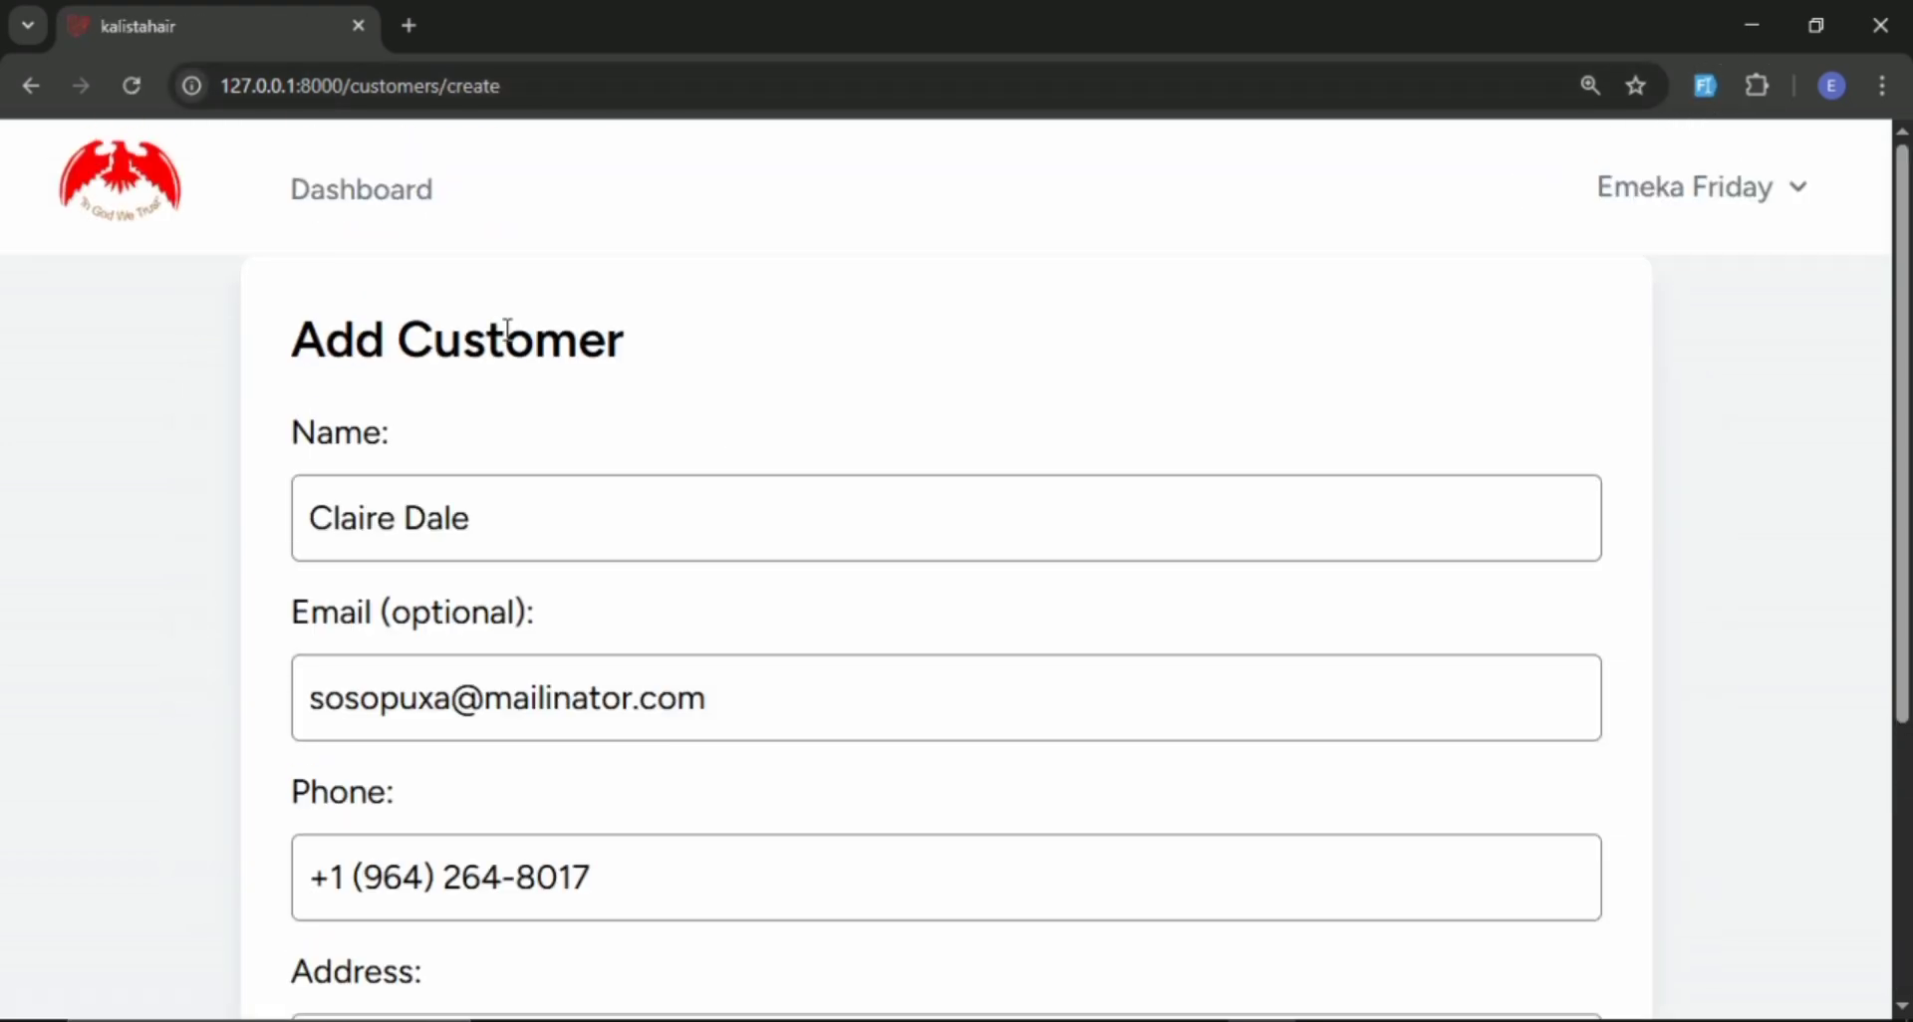
scroll(634, 476, down, 4)
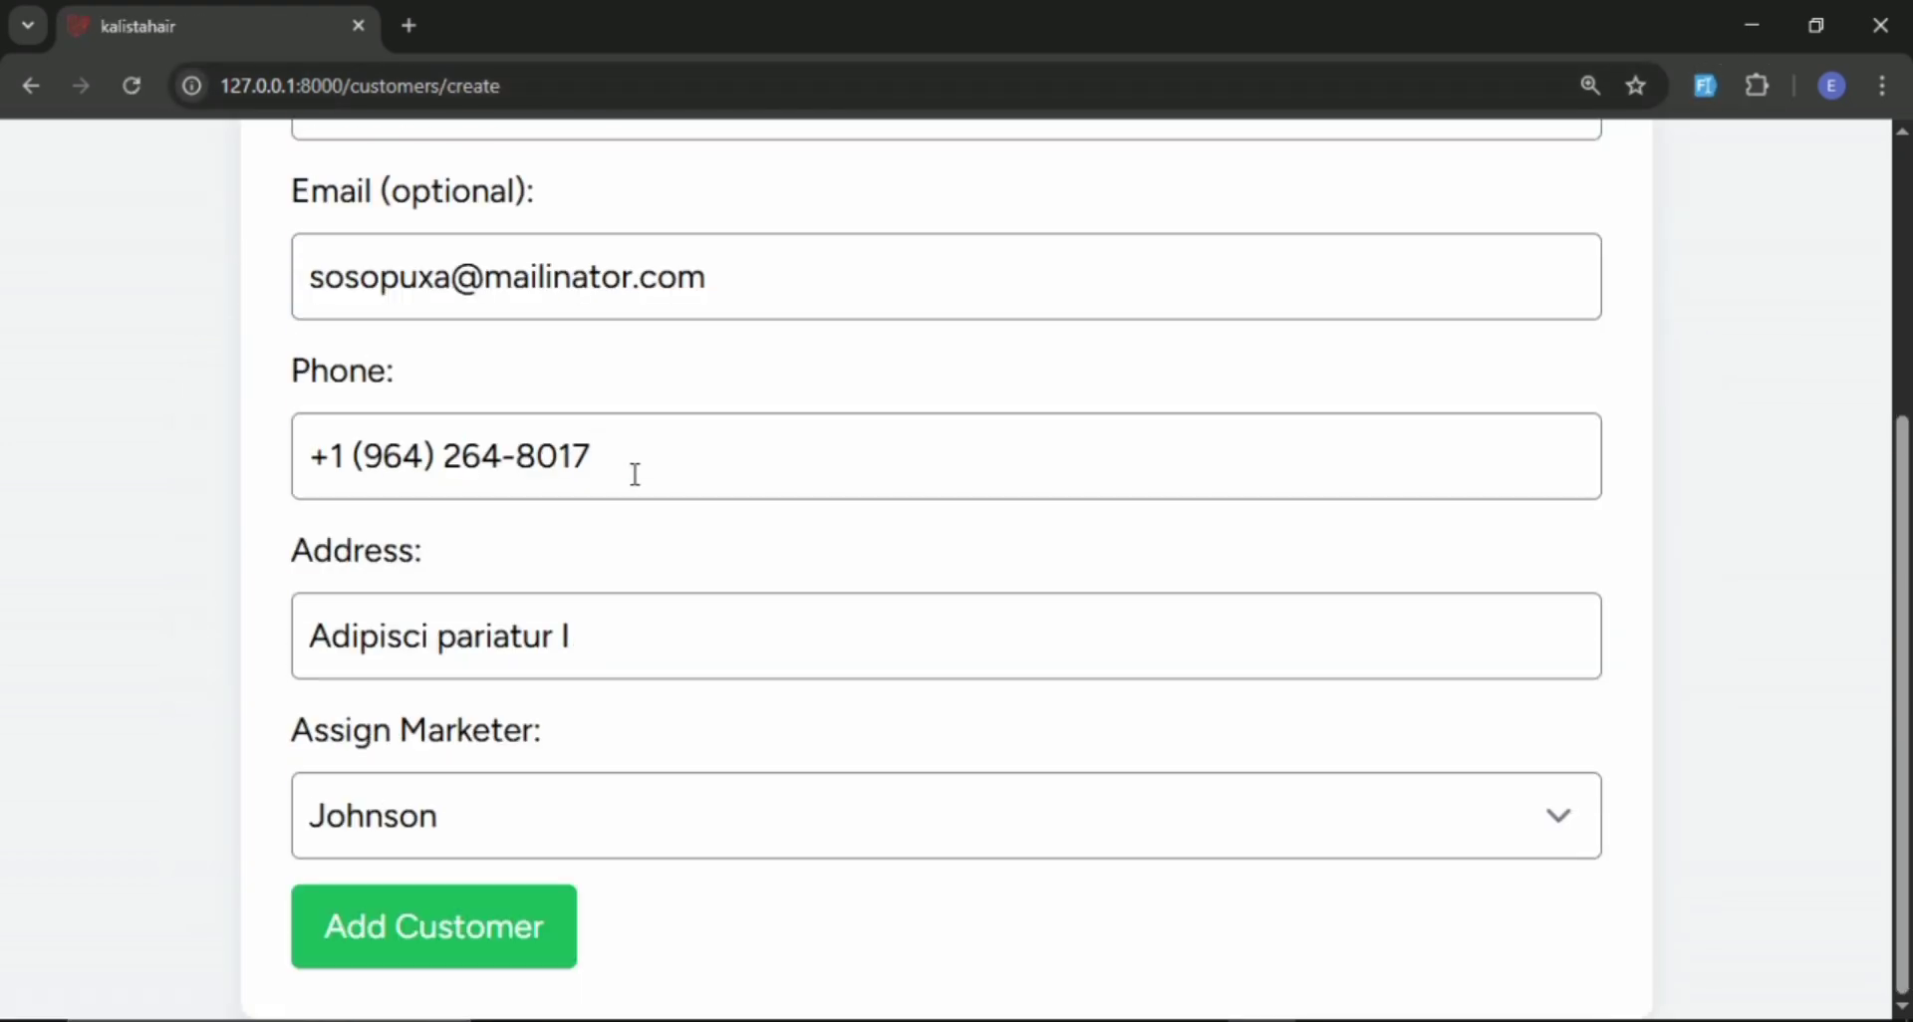
click(521, 837)
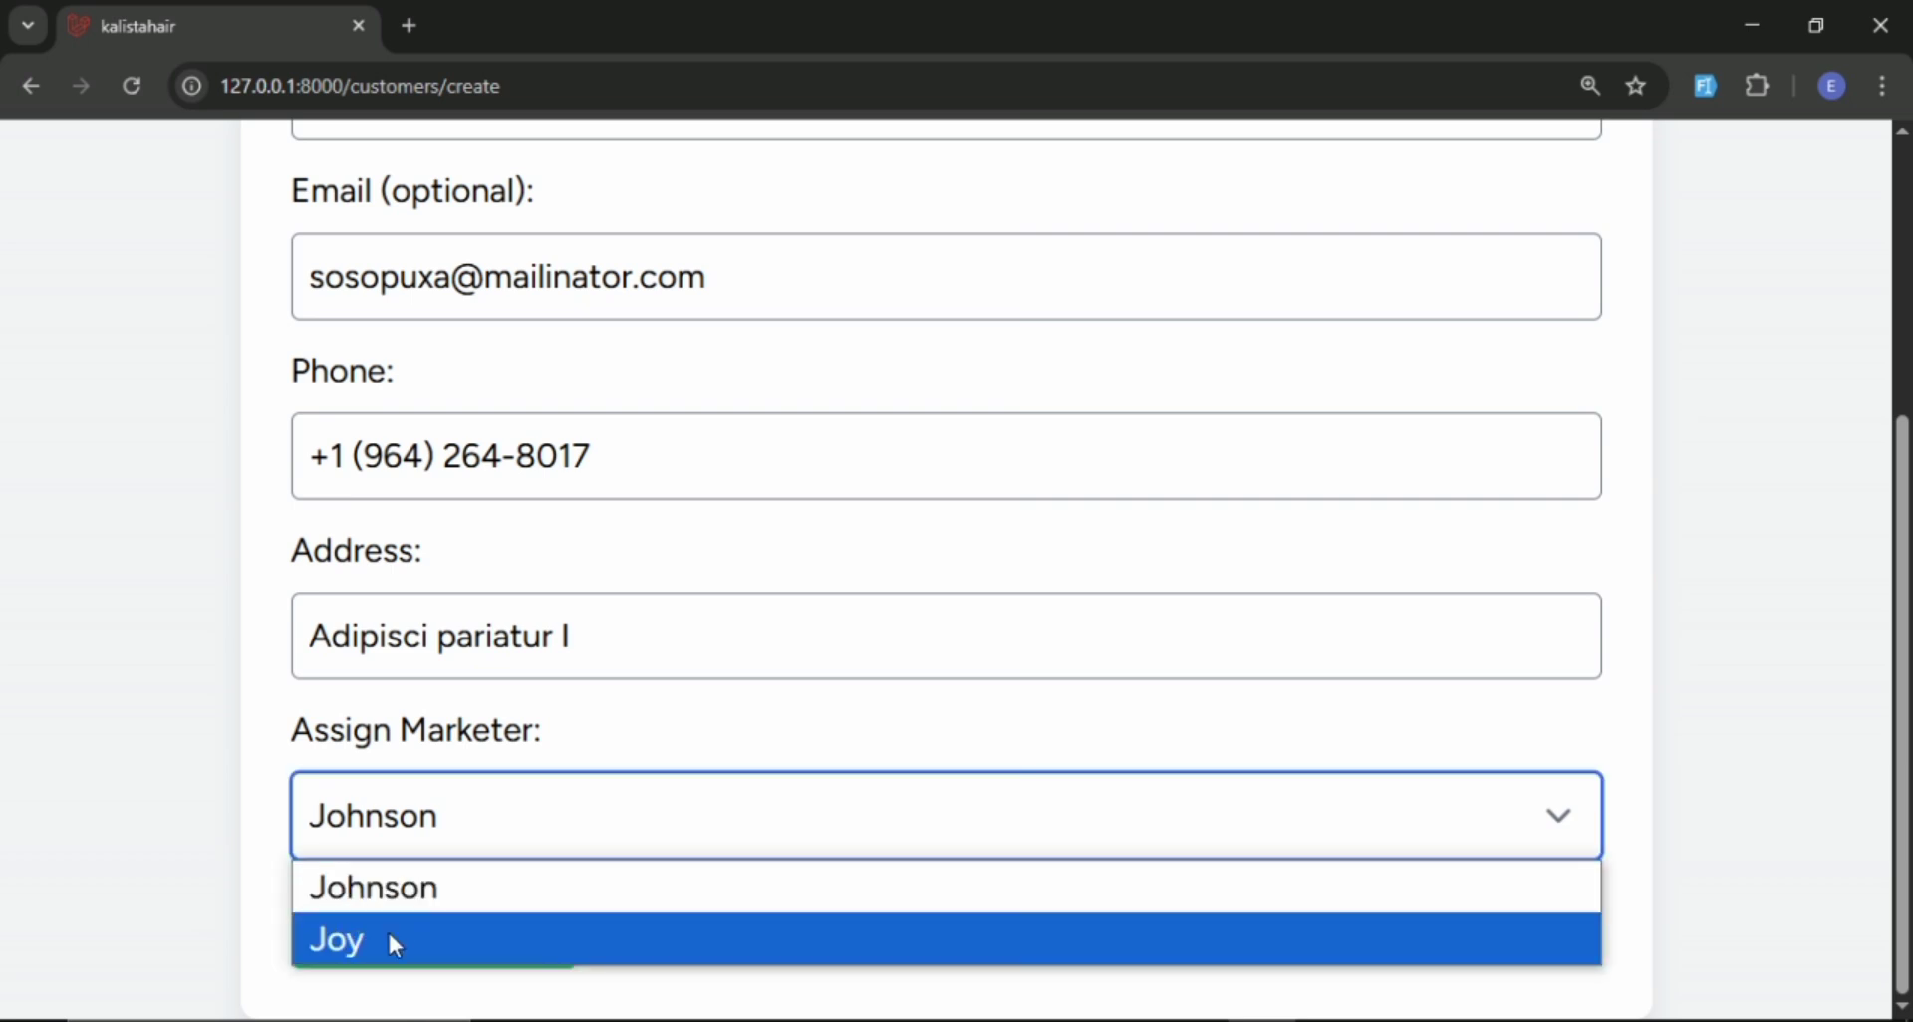
click(396, 945)
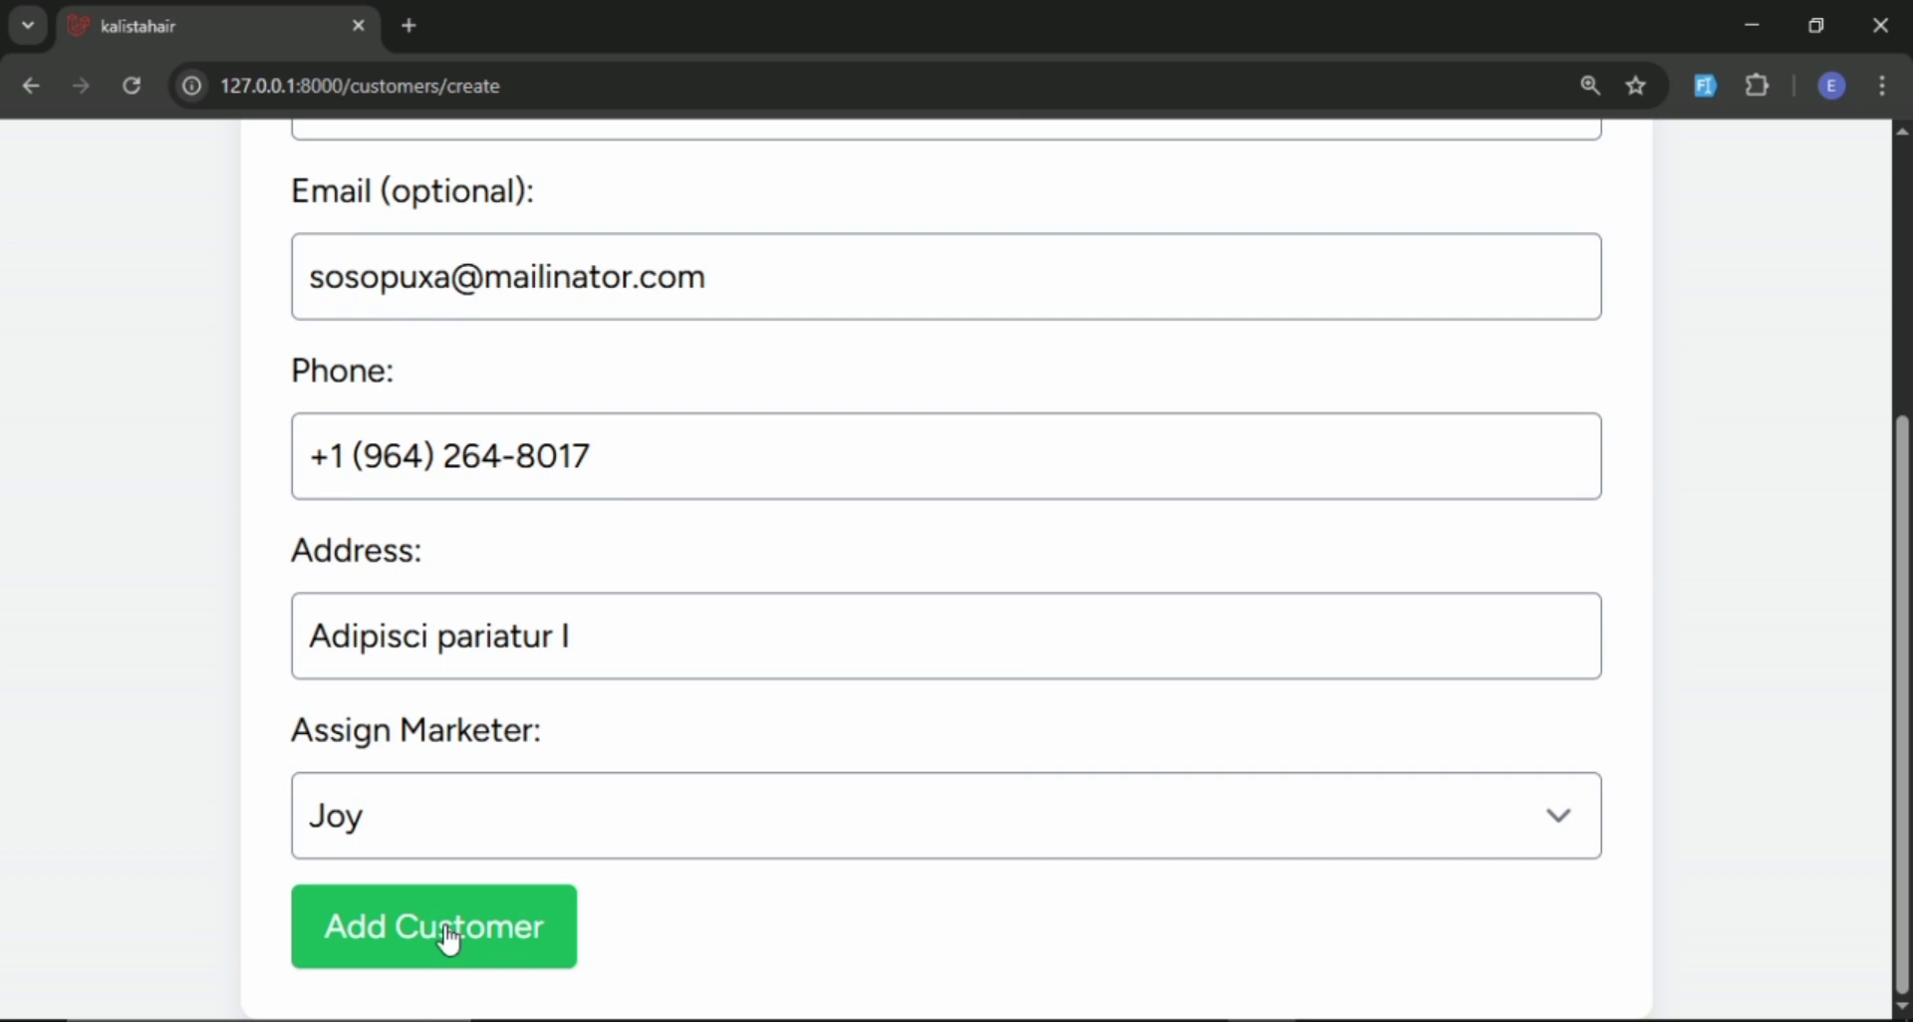
click(448, 939)
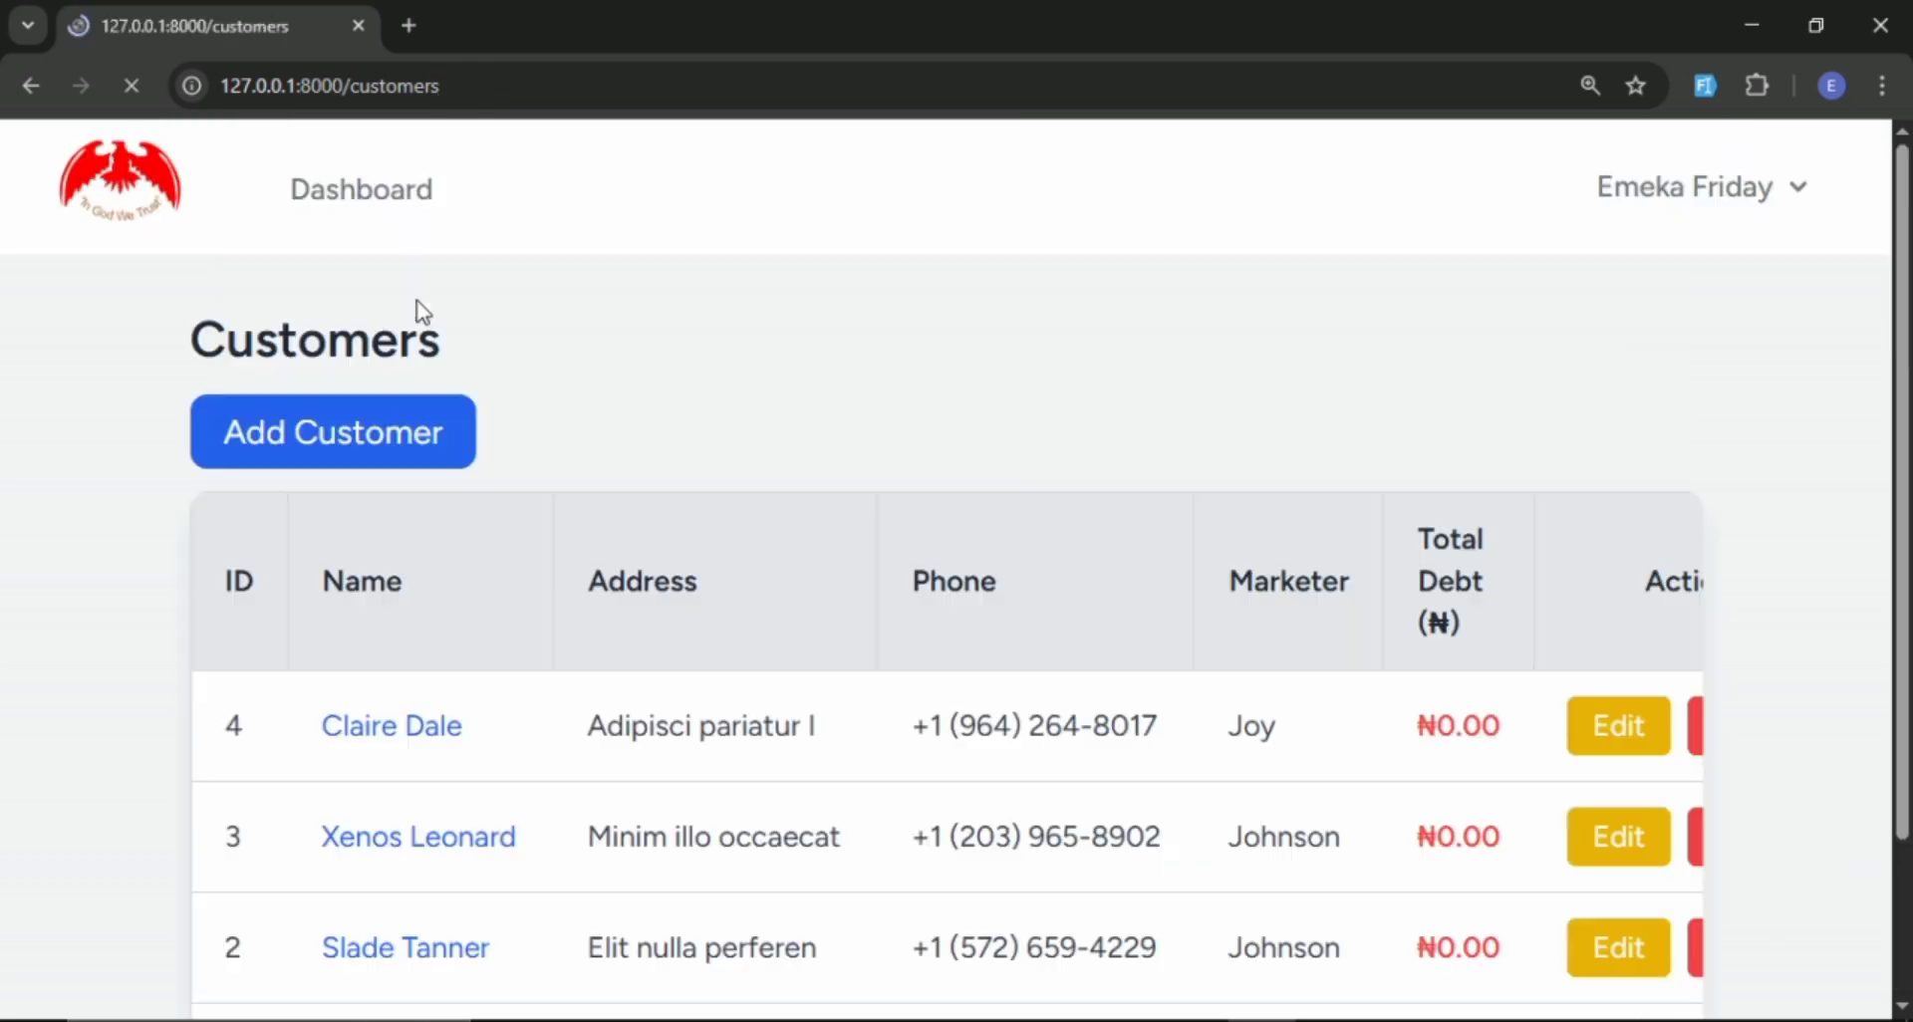
Add a fifth customer with generated dummy details, also assigned to the second marketer.
click(368, 441)
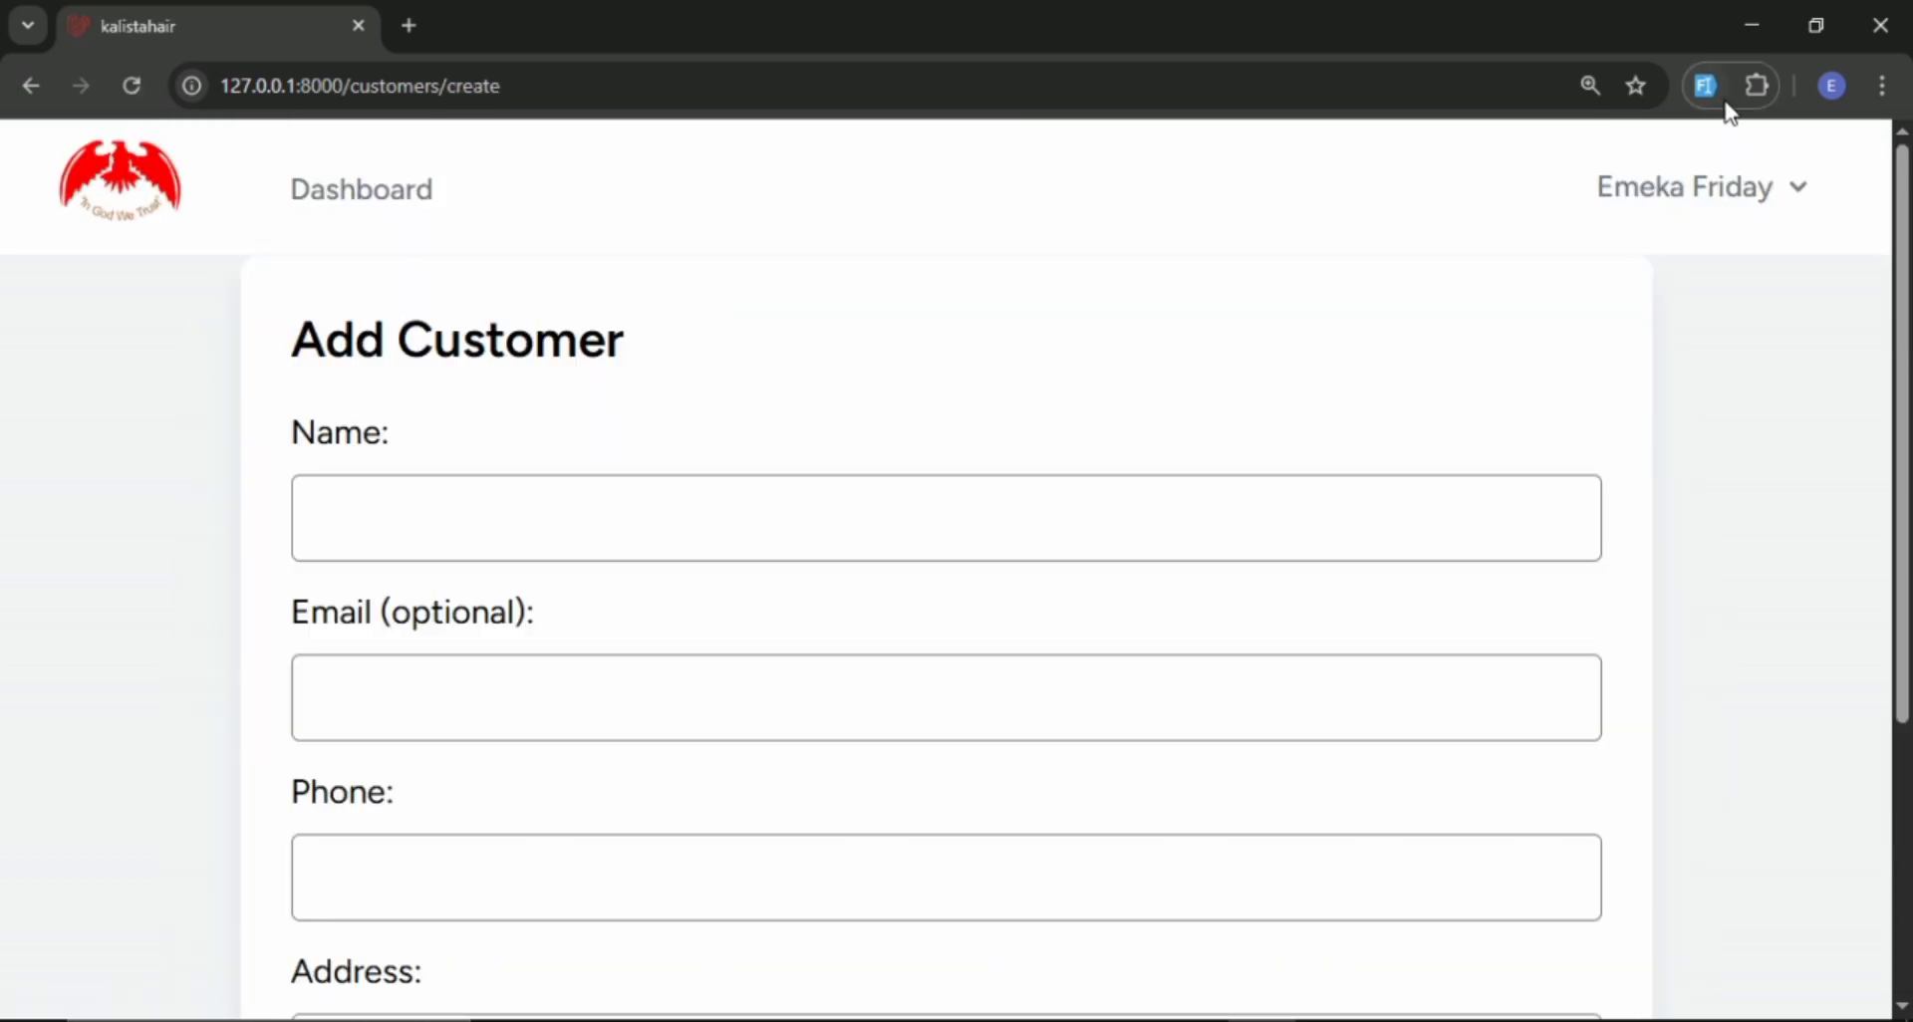
click(1705, 88)
scroll(1256, 282, down, 4)
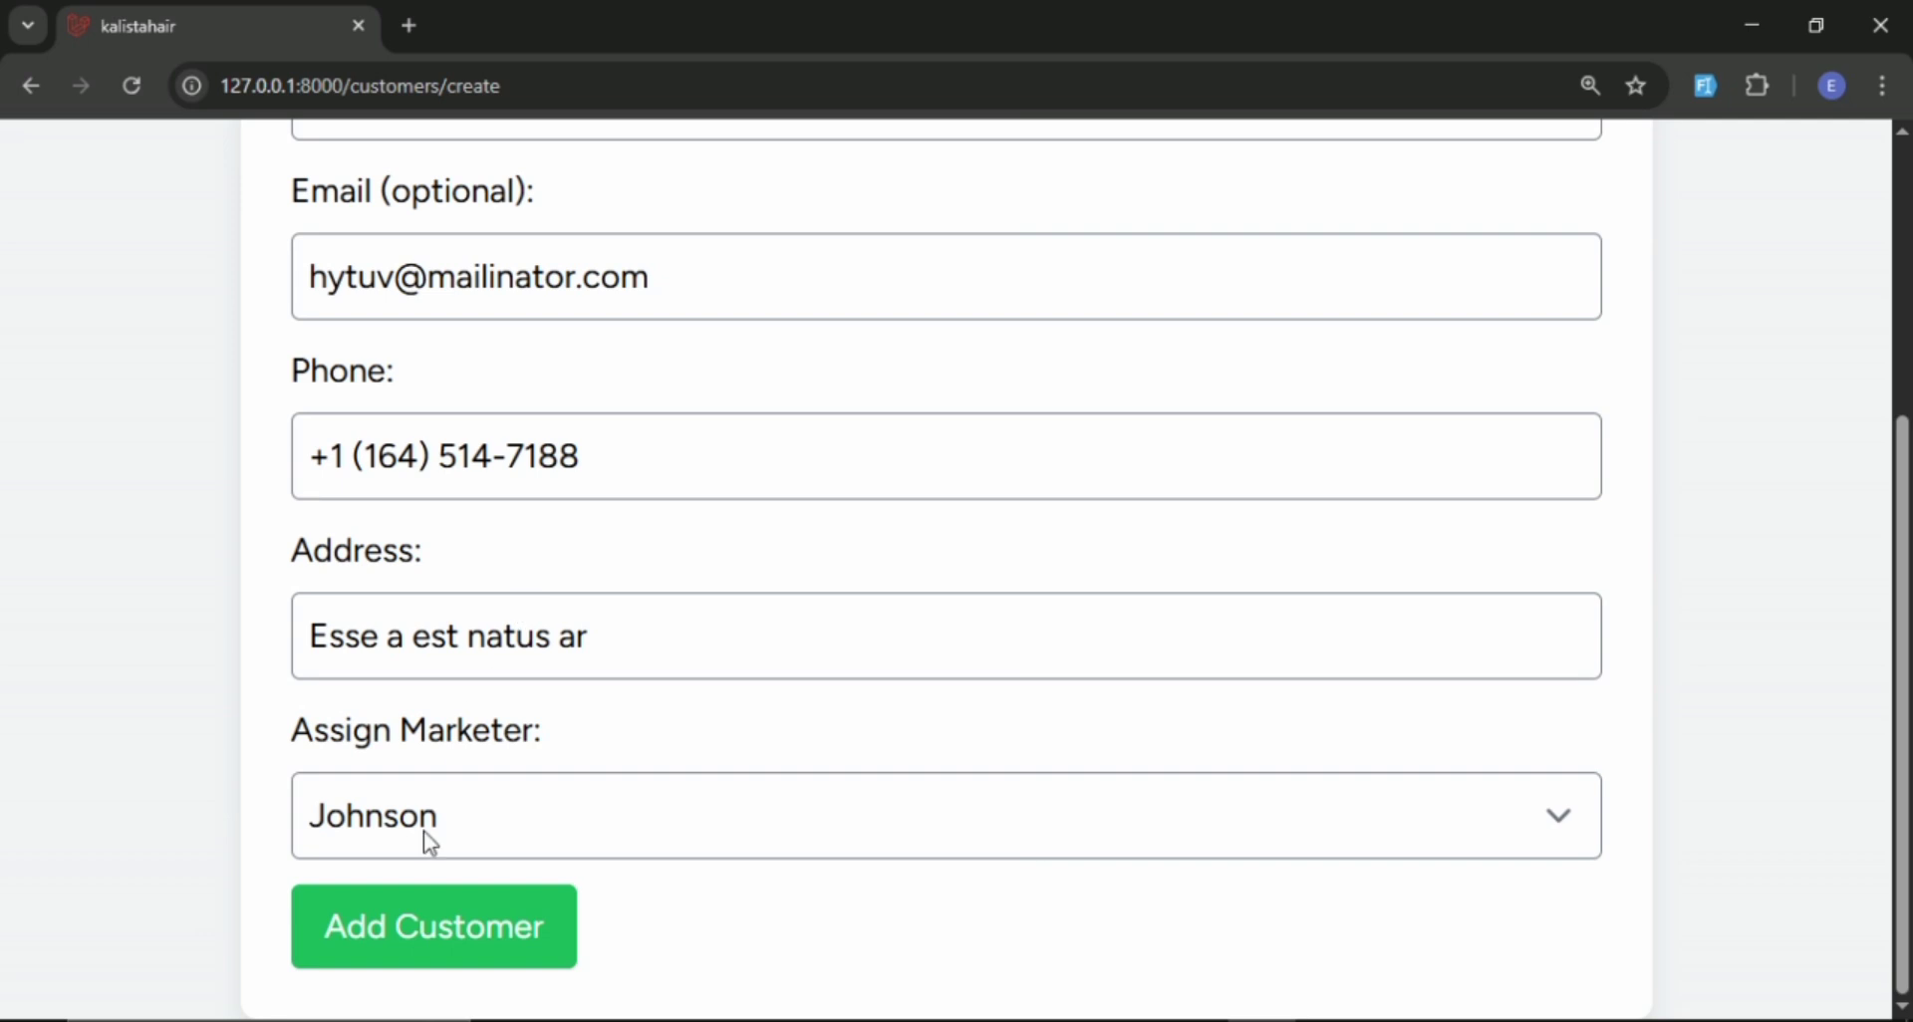
click(422, 831)
click(423, 935)
click(440, 932)
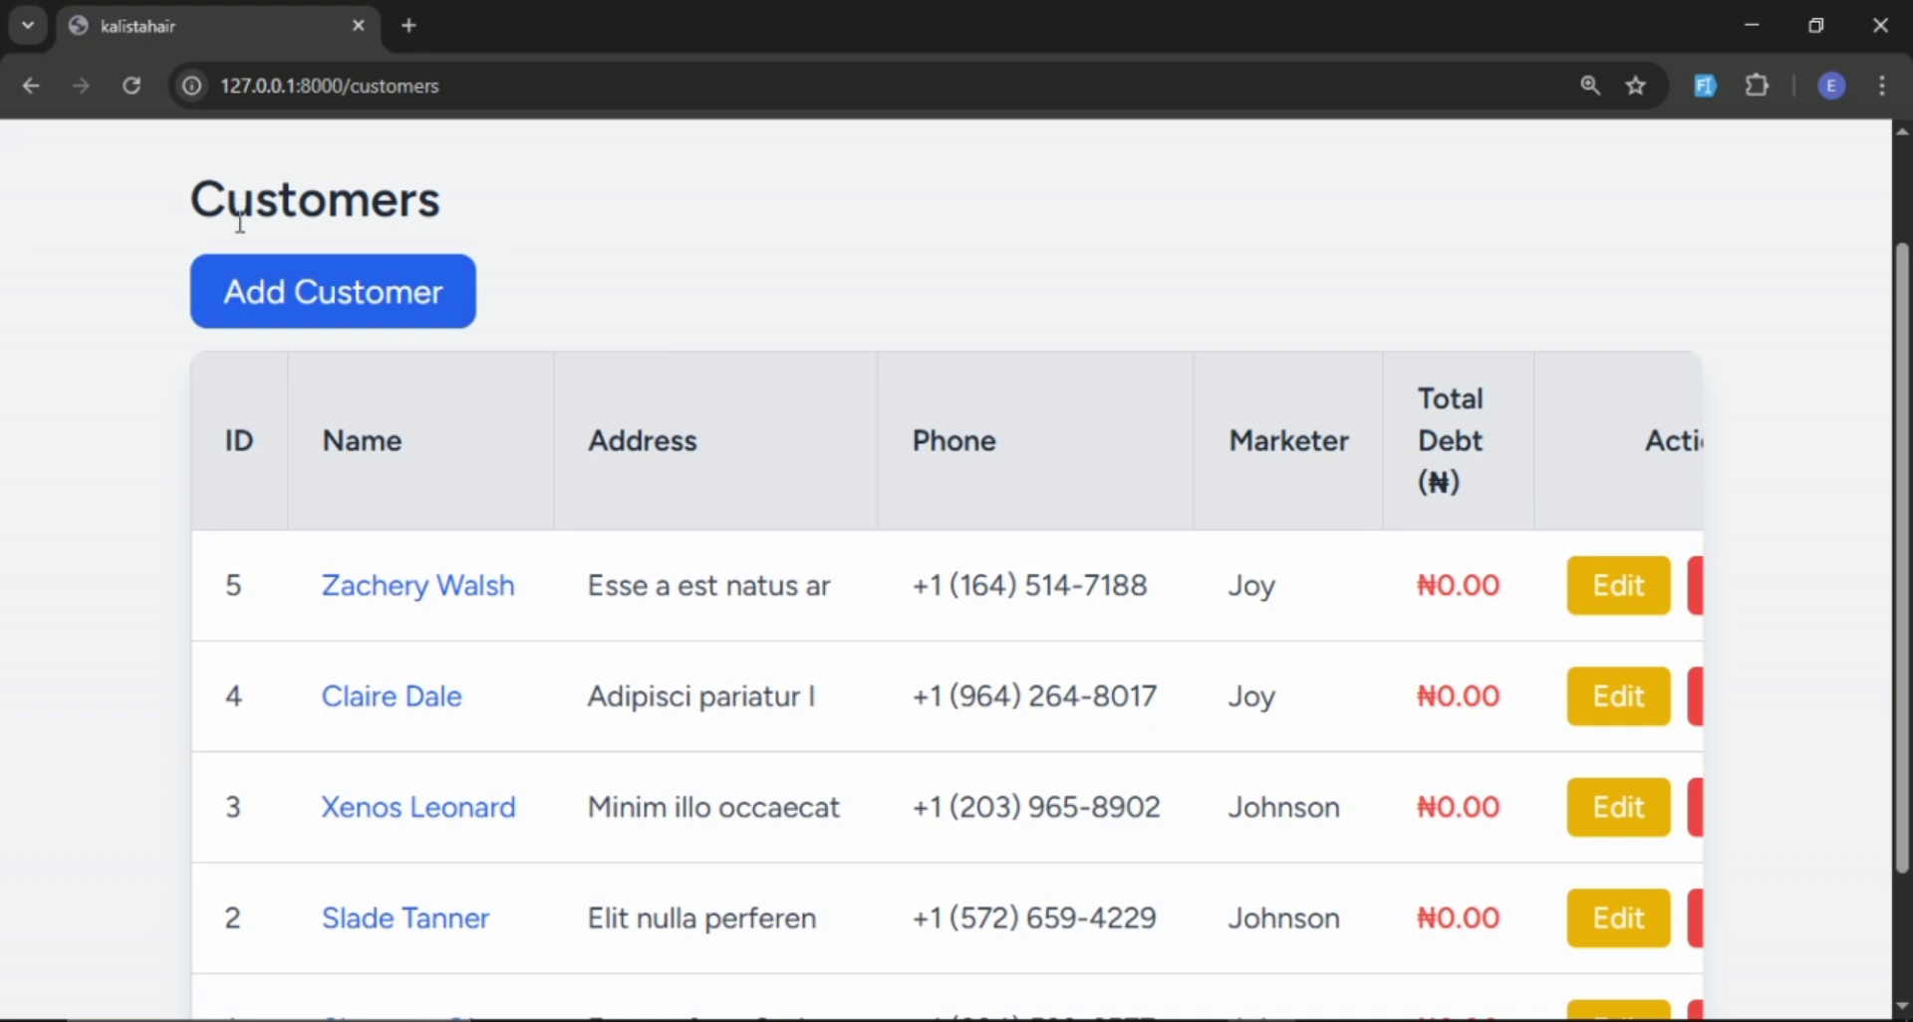
Add a sixth customer with generated dummy details, keeping the second marketer selected by the form filler.
click(282, 294)
scroll(325, 278, down, 2)
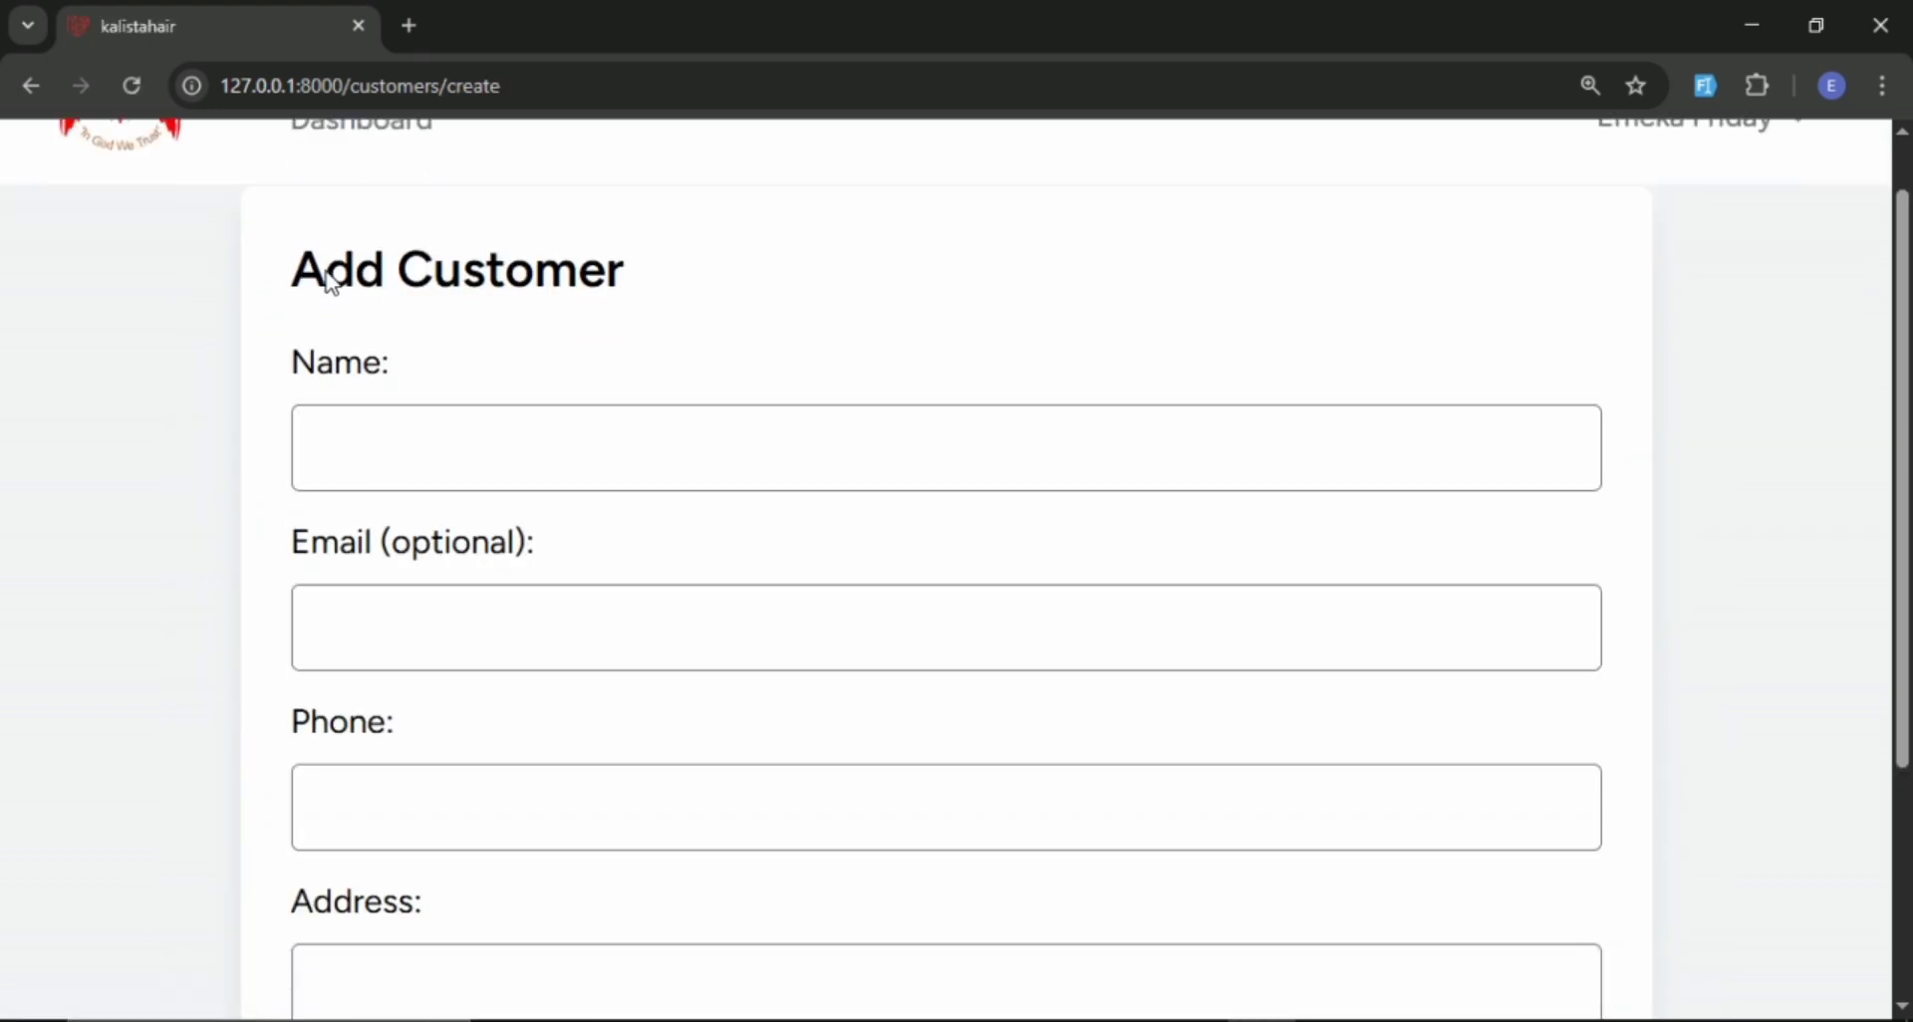
scroll(1401, 461, up, 2)
click(1707, 88)
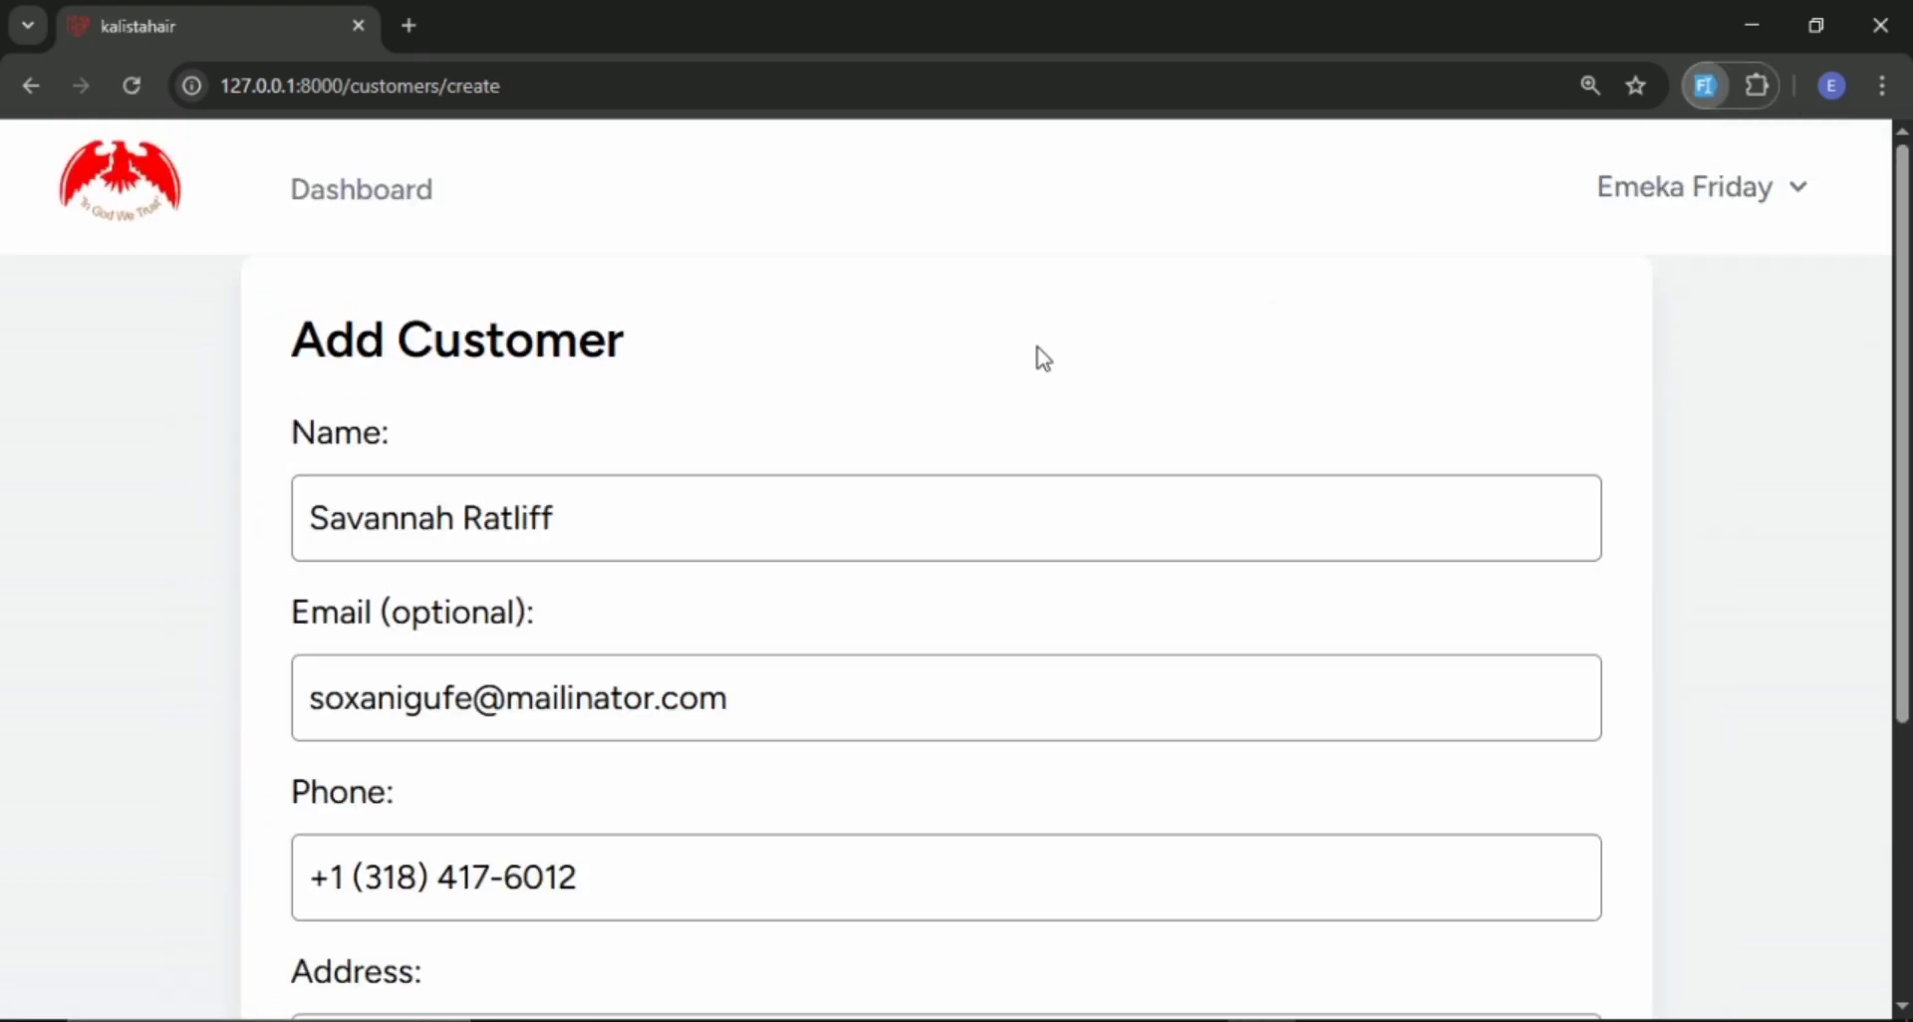
scroll(824, 453, down, 4)
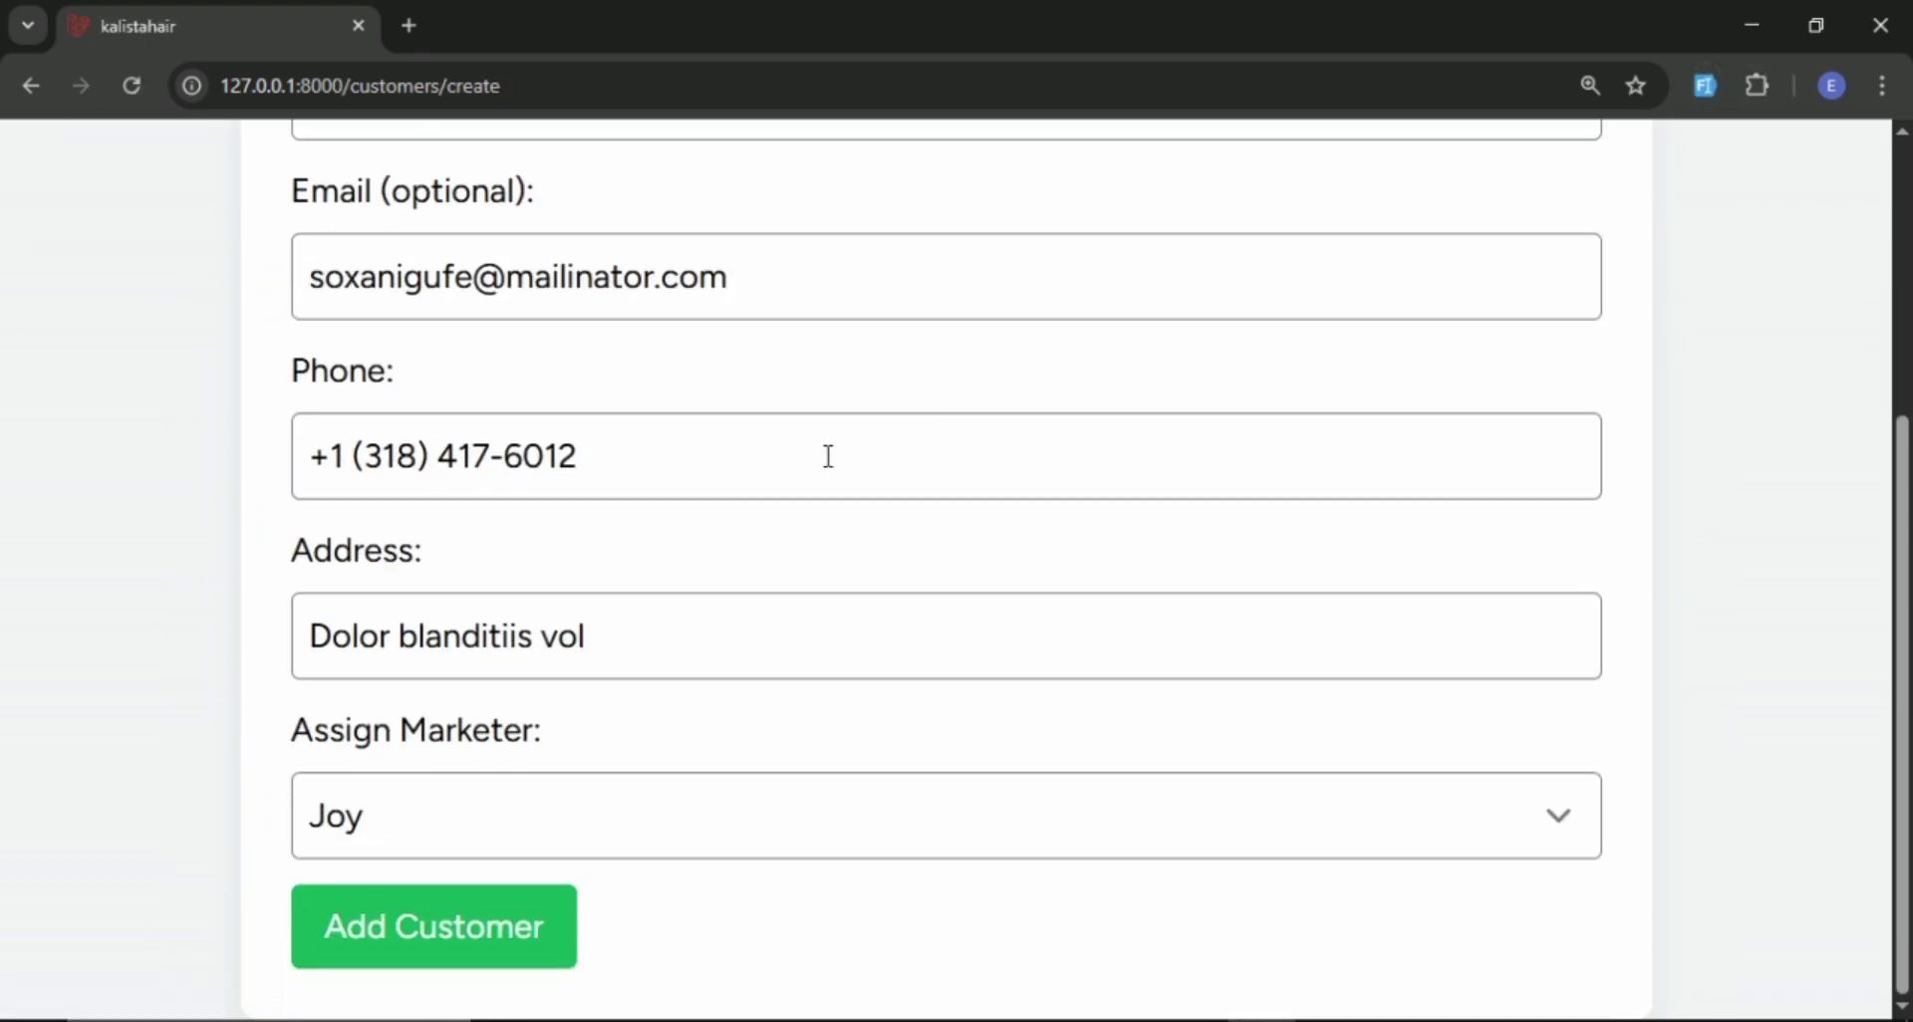
click(426, 941)
Examine the full customers table, including the assigned marketers, the Total Debt column and the row actions.
scroll(1027, 541, down, 1)
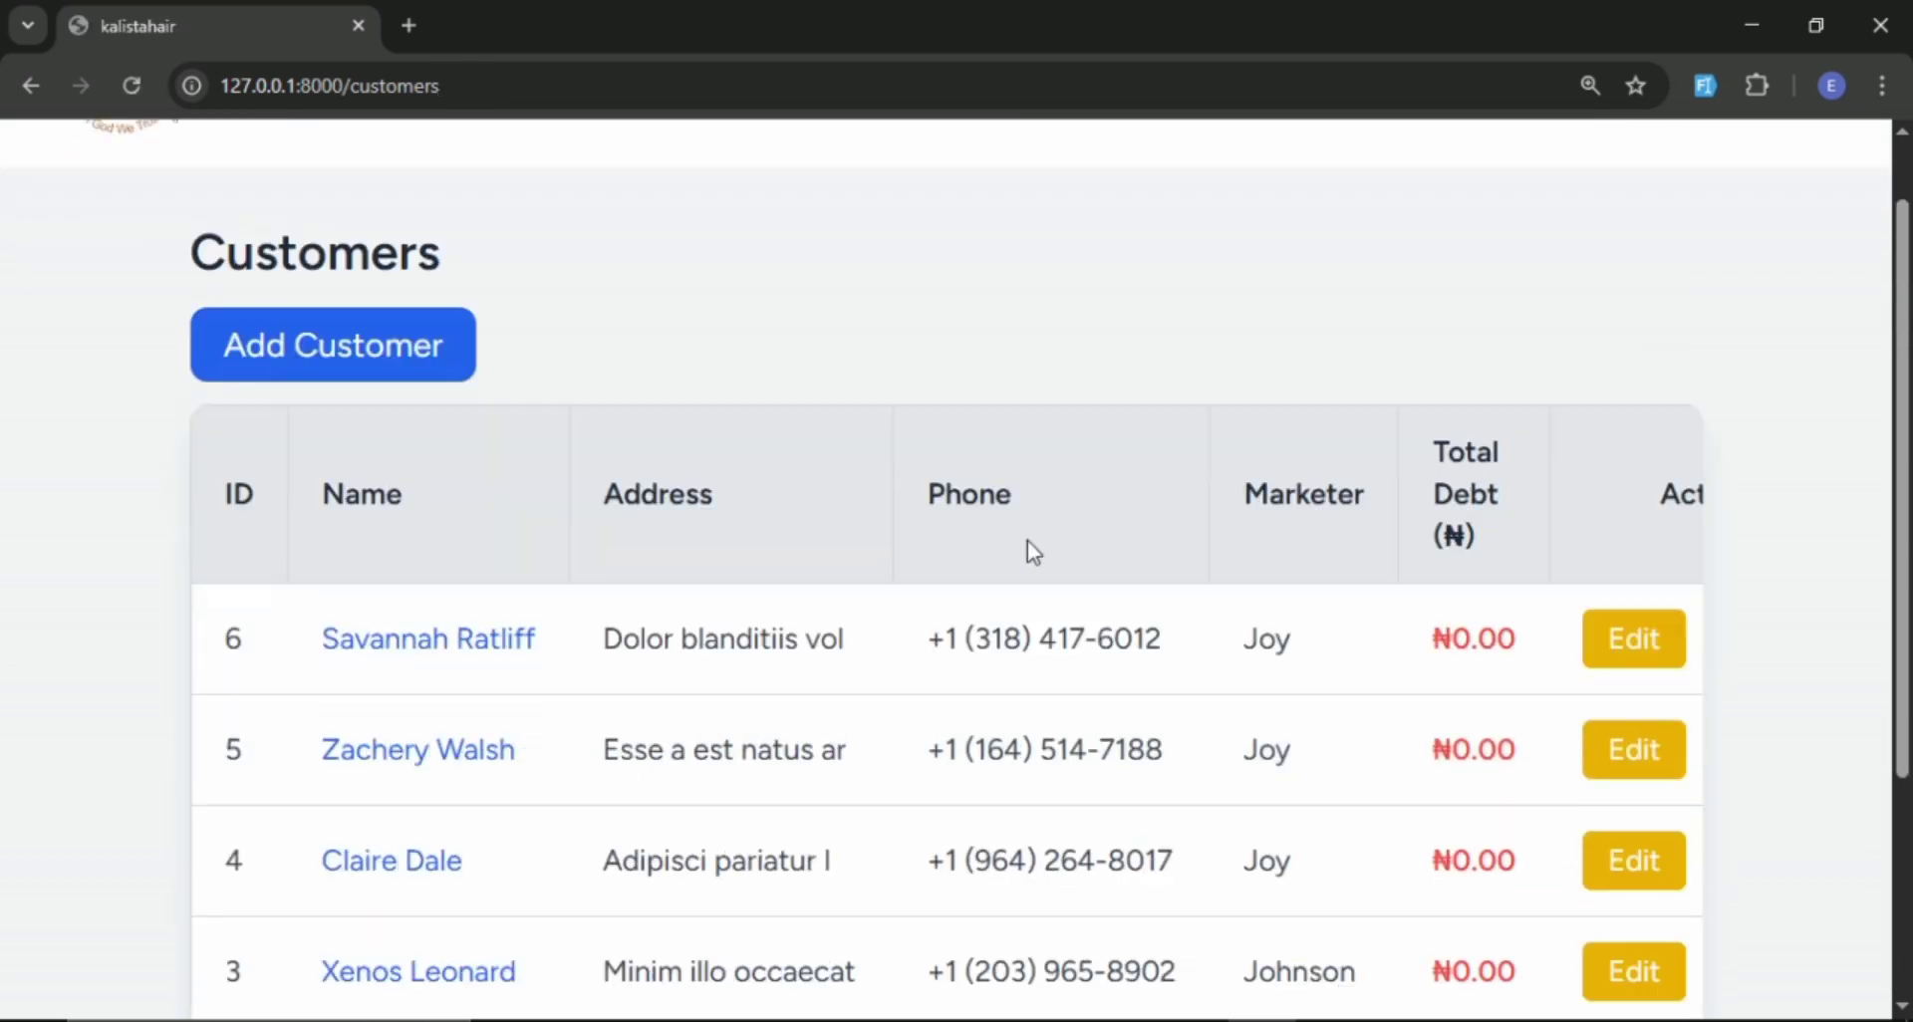
scroll(1033, 551, down, 4)
scroll(1026, 488, up, 2)
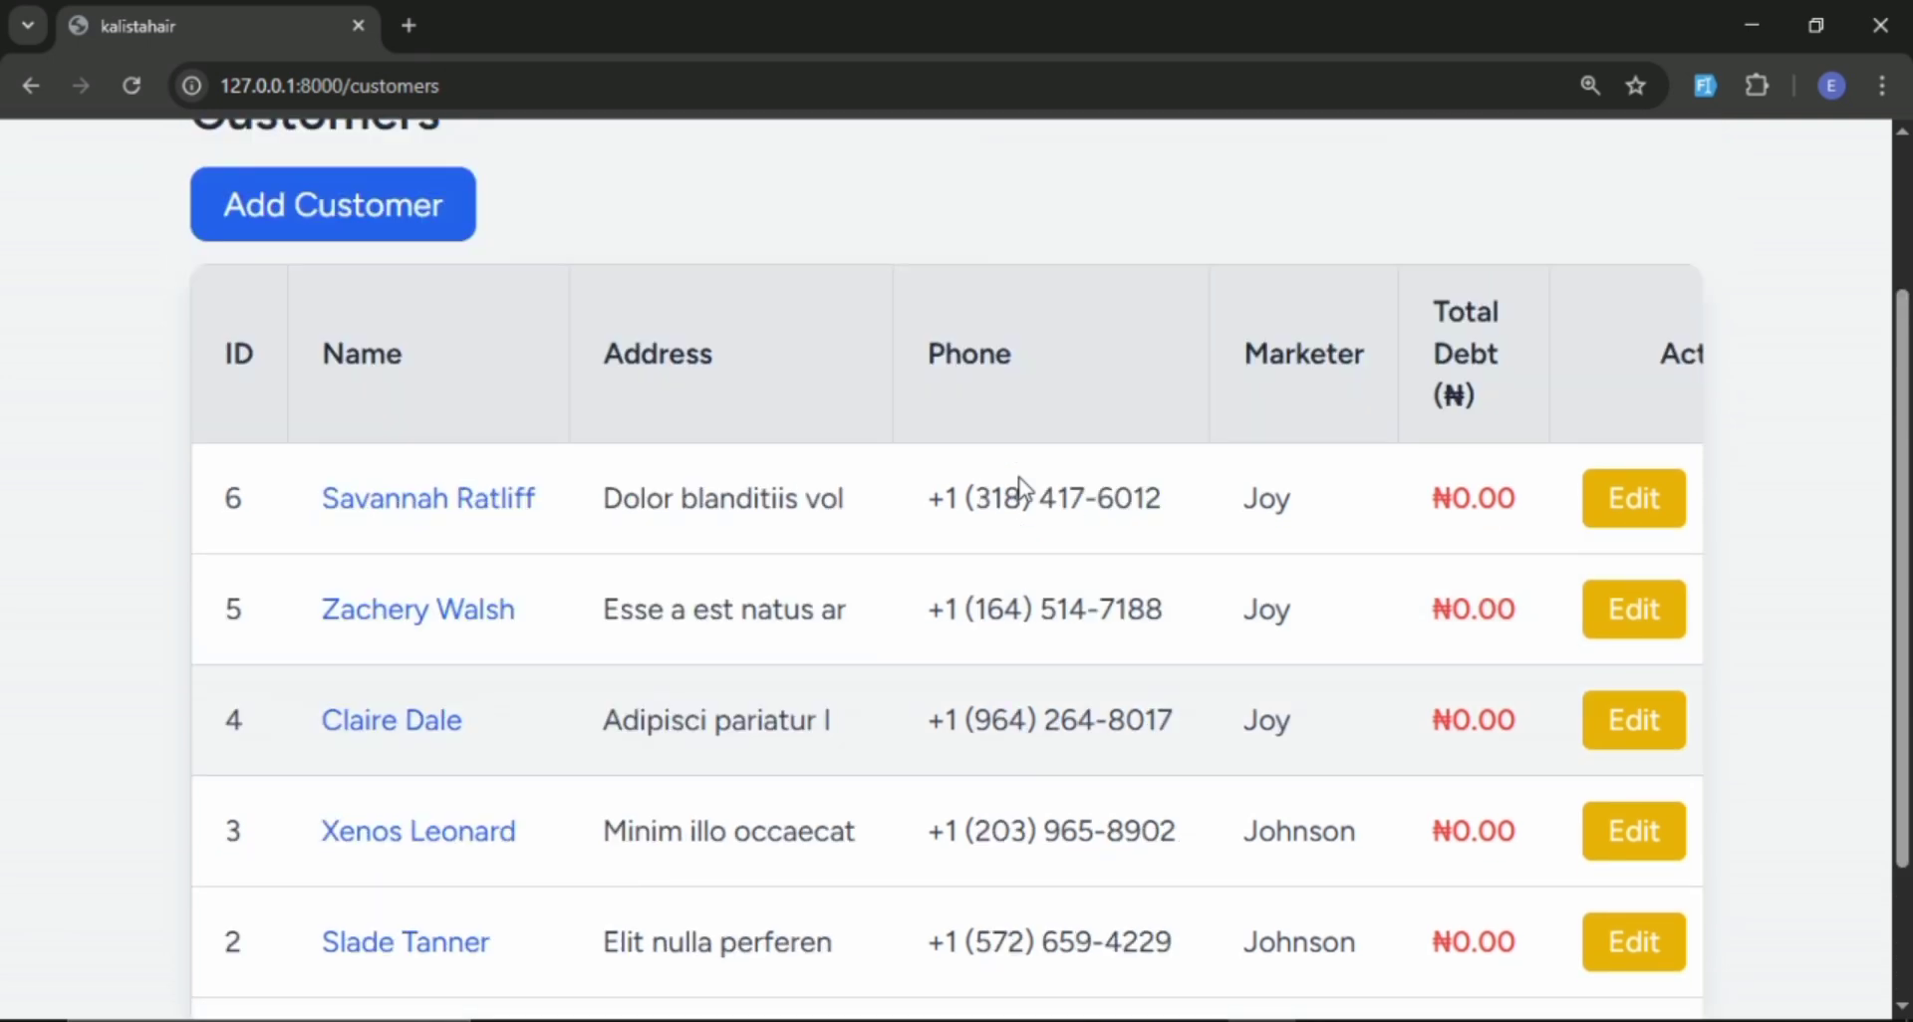
scroll(1012, 500, down, 2)
scroll(273, 393, up, 2)
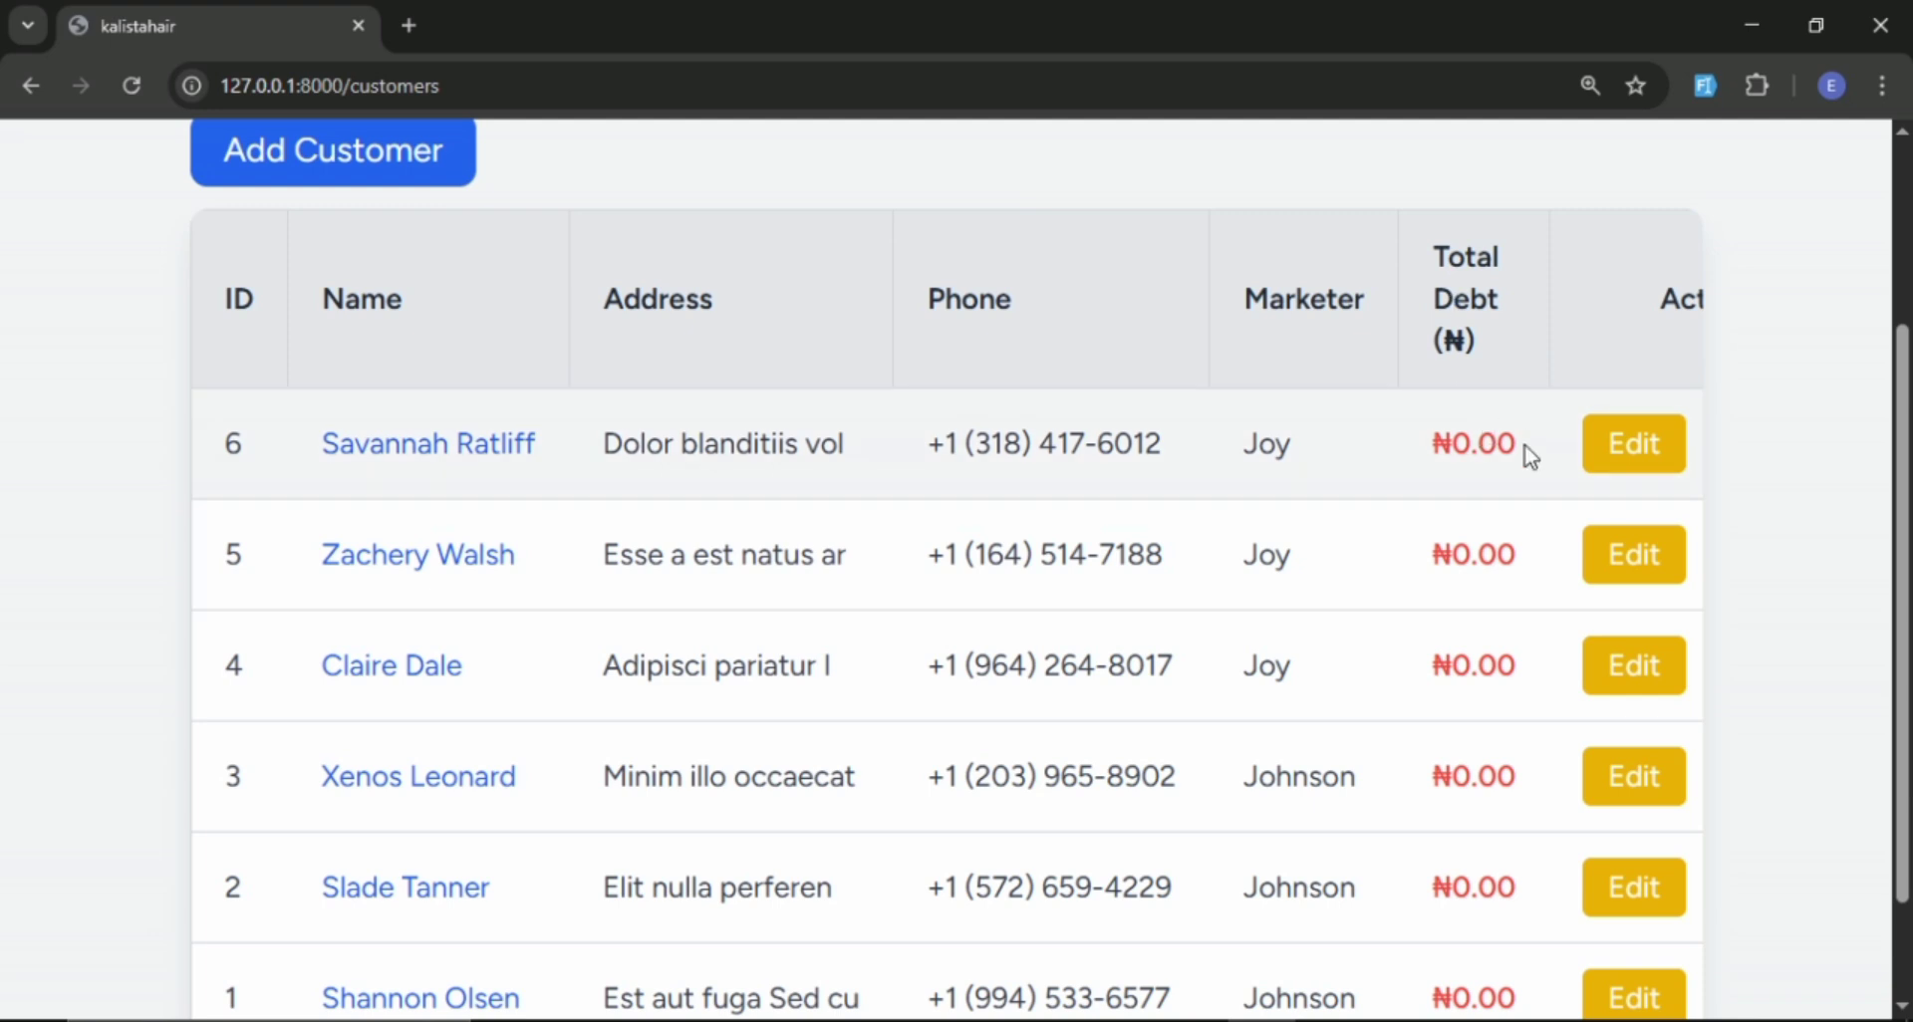
scroll(1196, 882, down, 1)
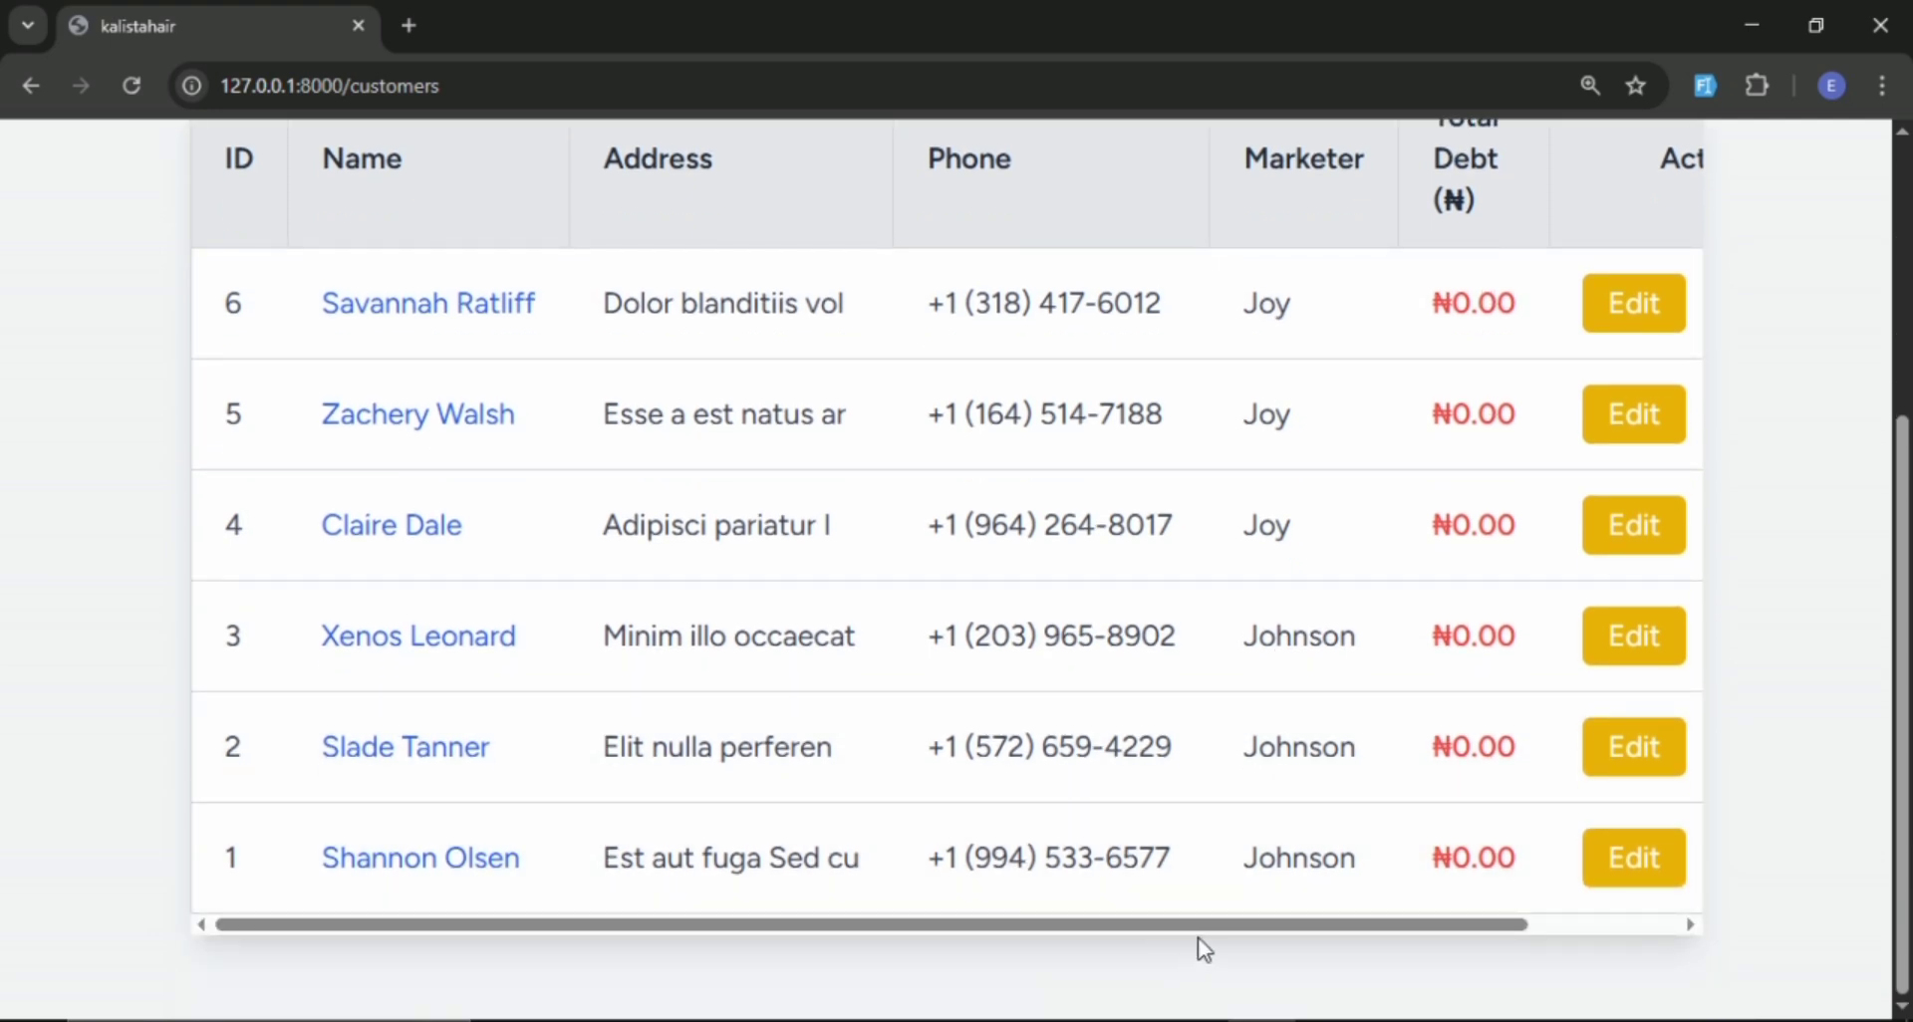
drag(1217, 928, 1511, 897)
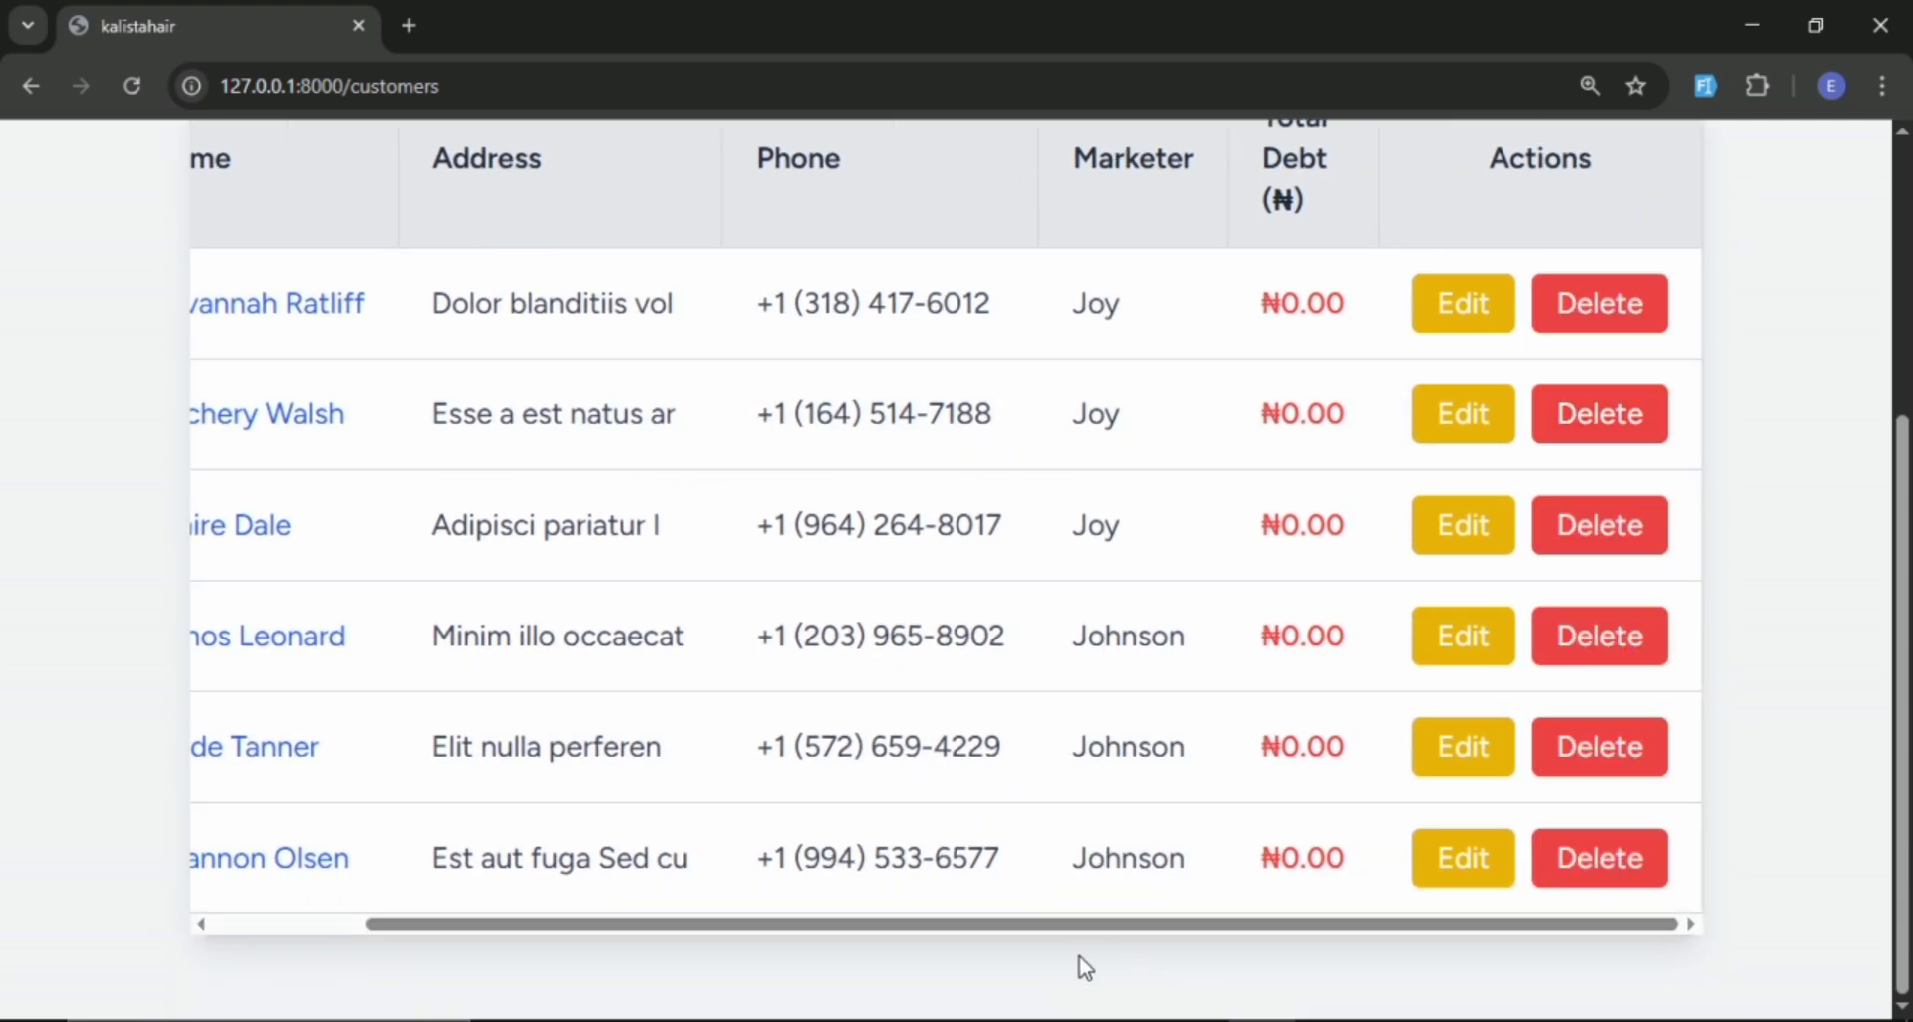
scroll(1077, 926, left, 2)
scroll(547, 384, up, 4)
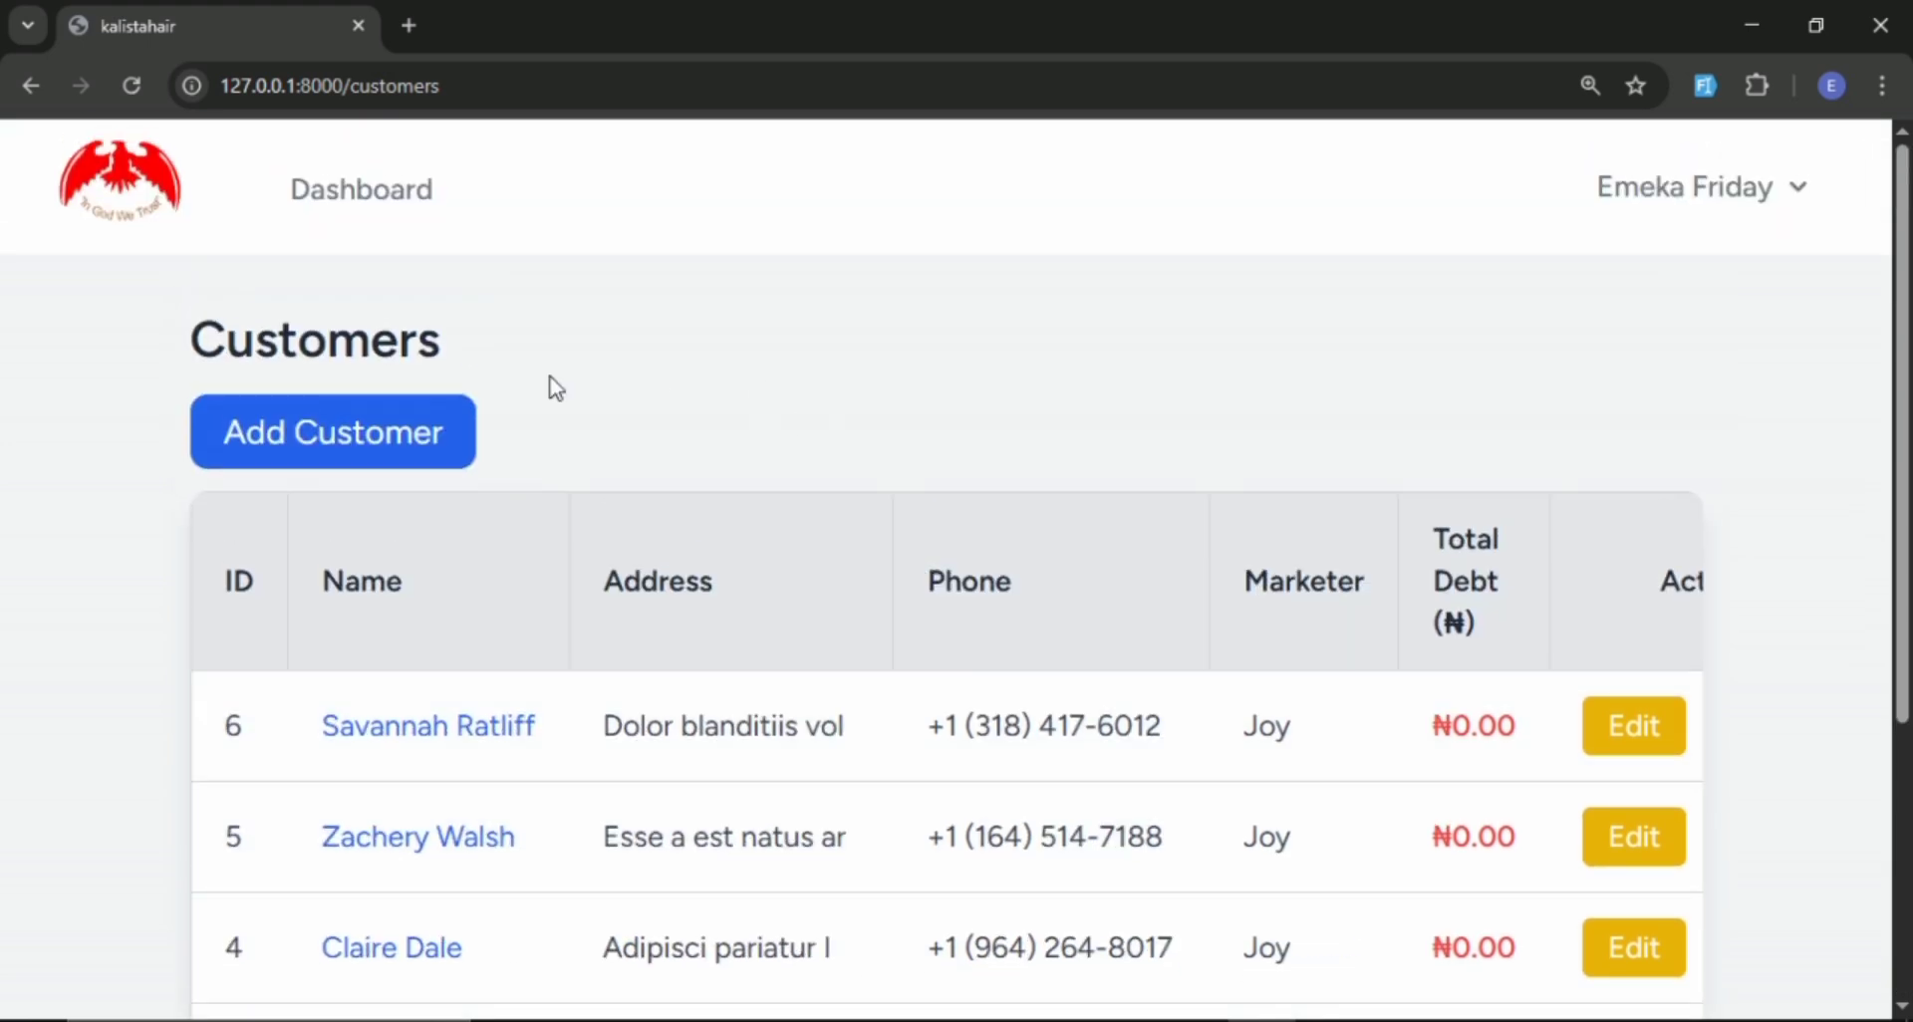
Go back to the admin dashboard and open the products list.
click(346, 189)
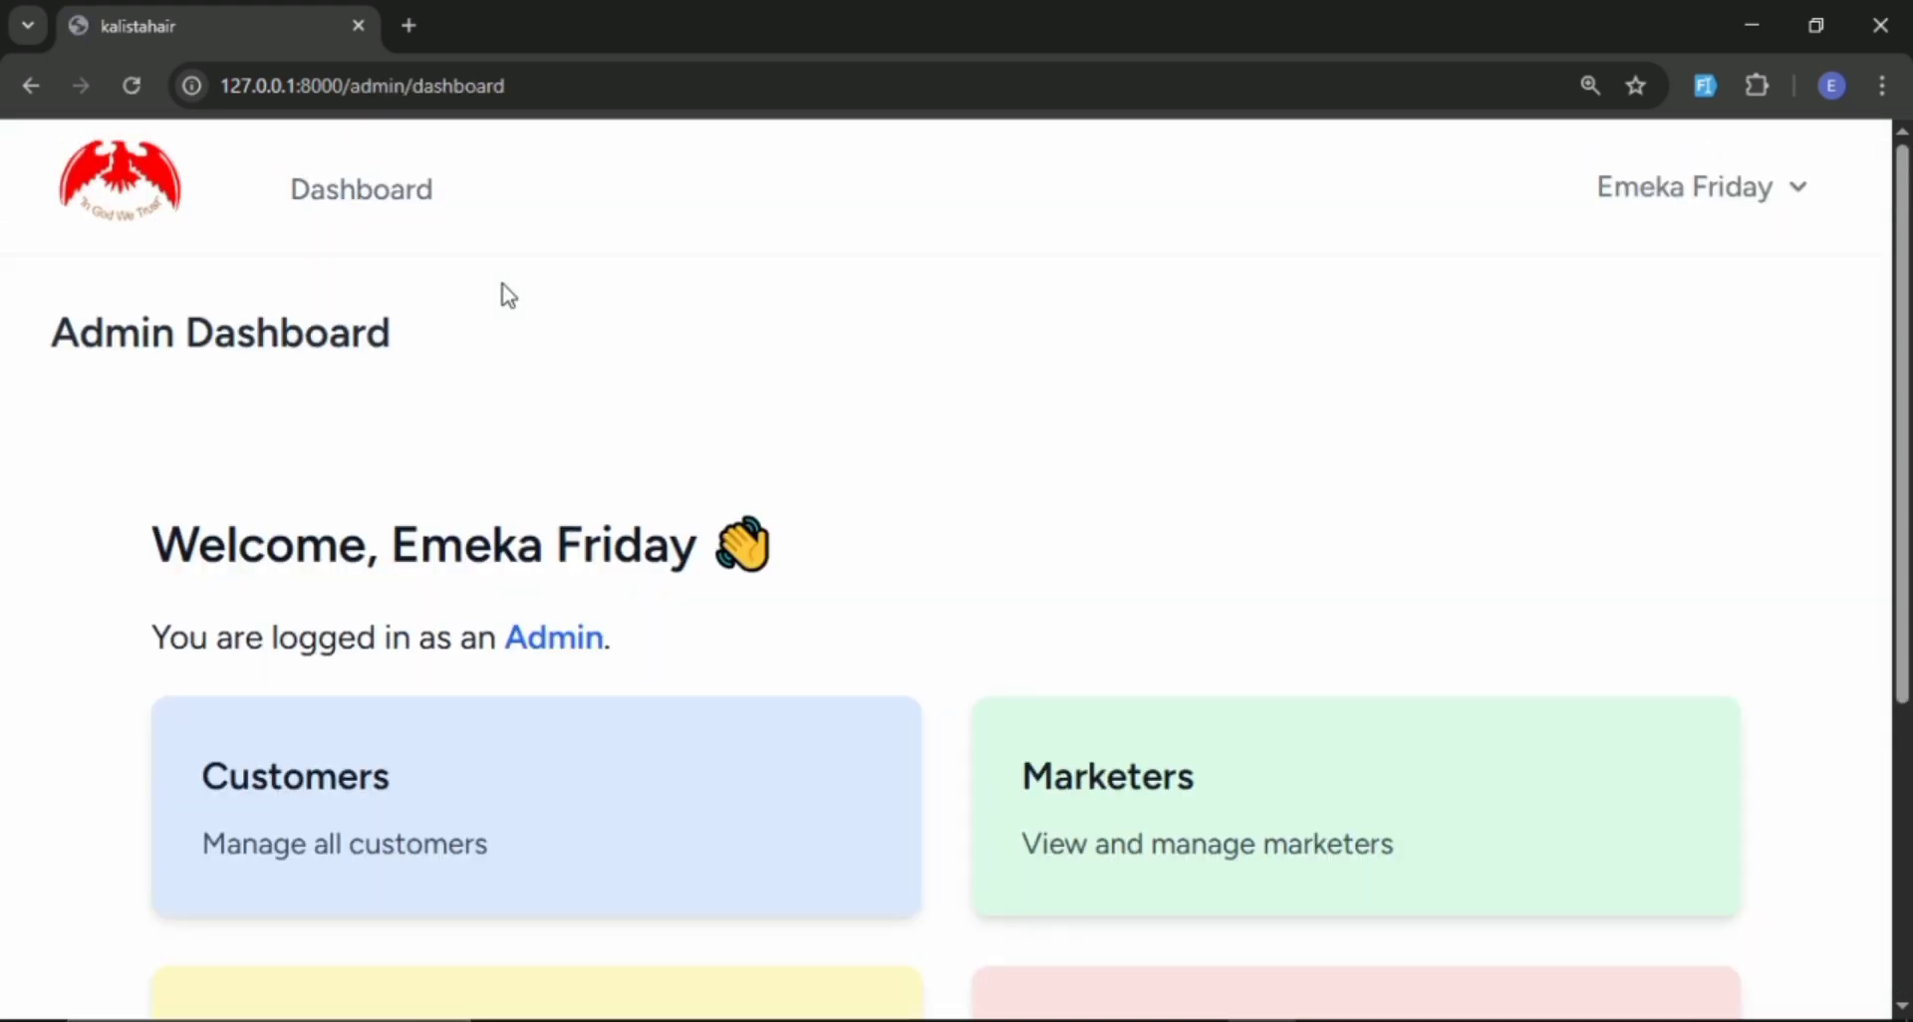
scroll(510, 528, down, 4)
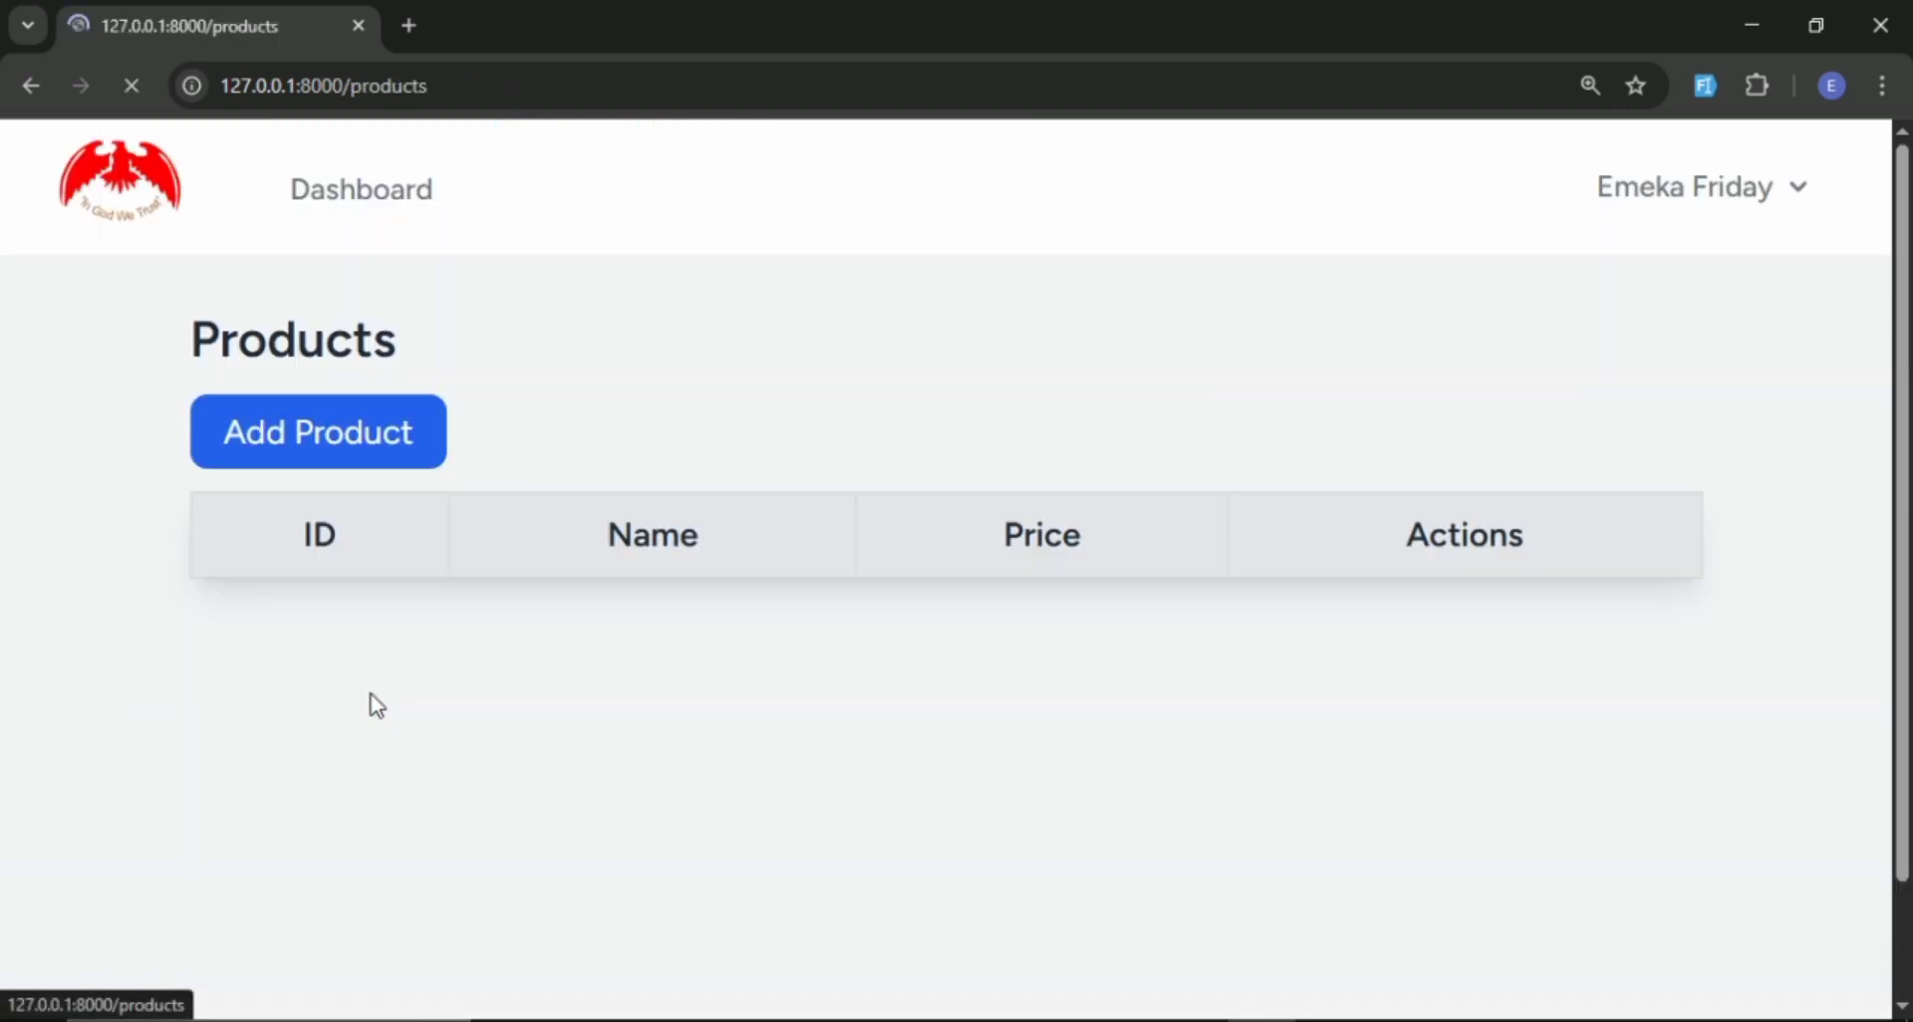
scroll(578, 598, down, 2)
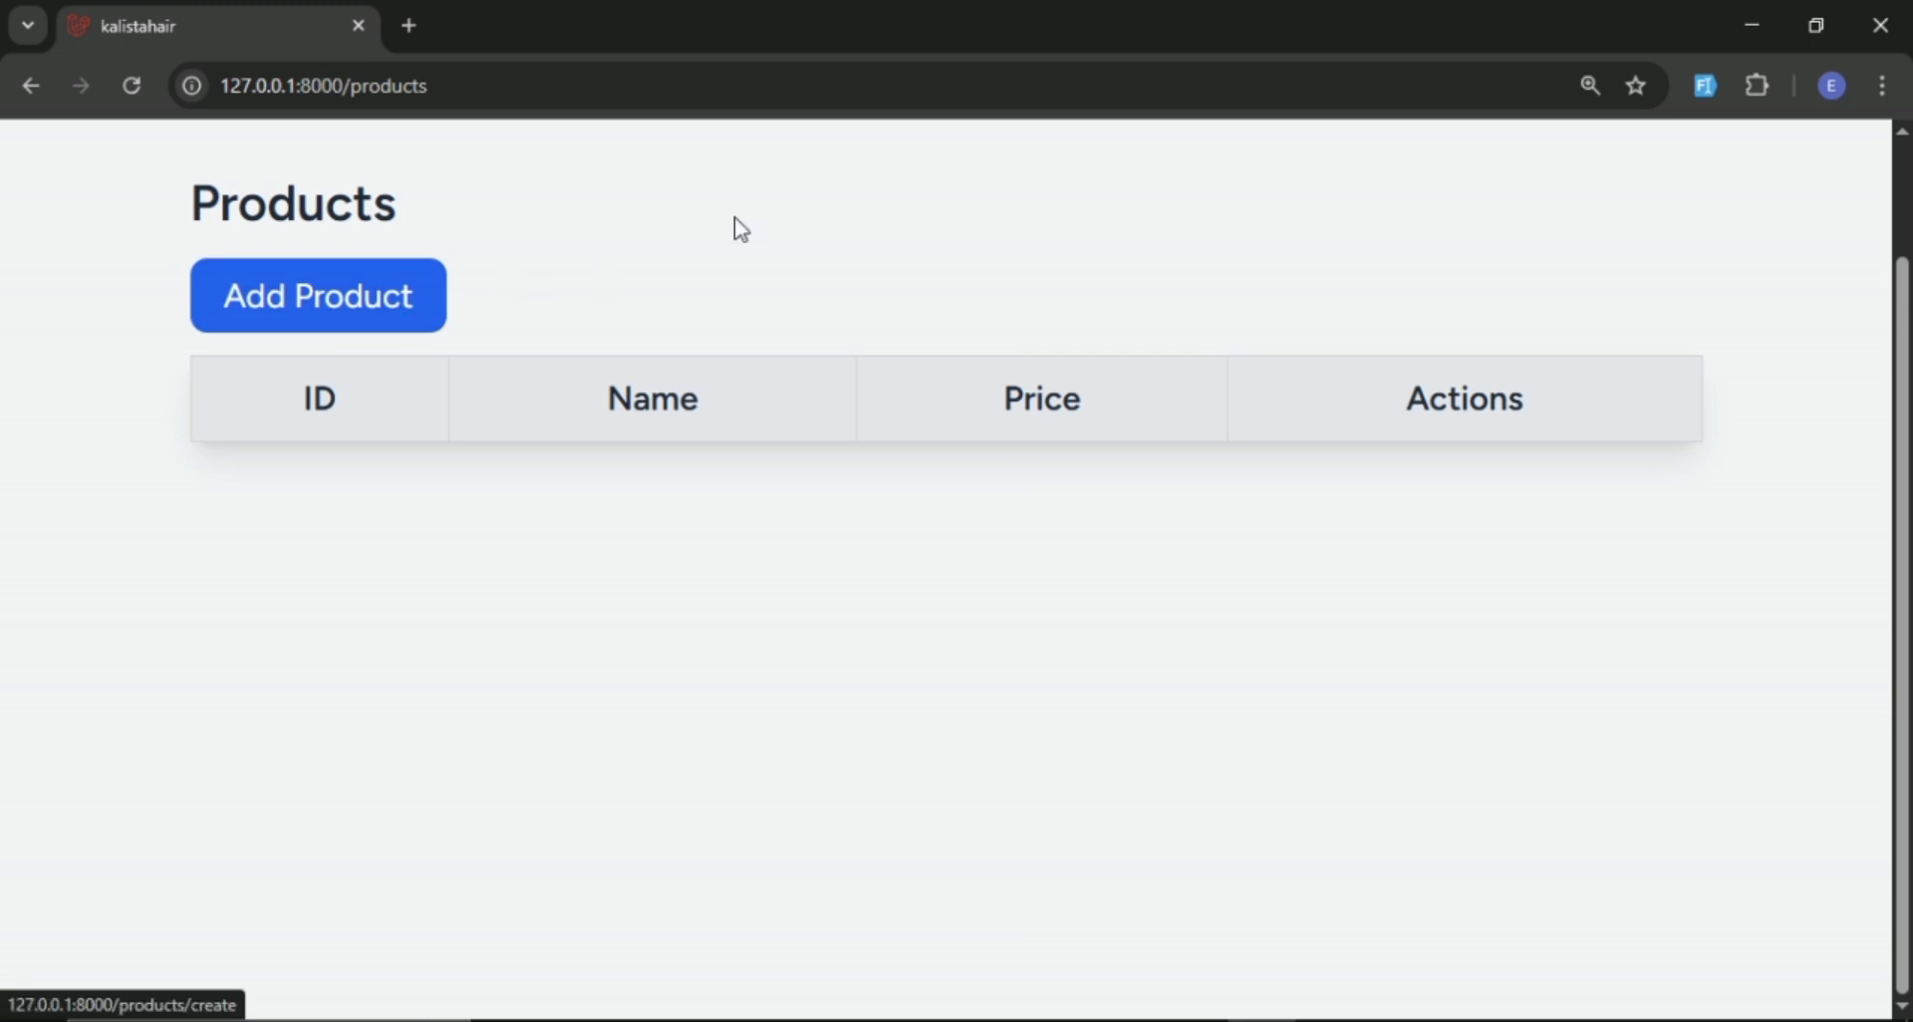
Add a first product with generated dummy details and its price set to 2300.
click(394, 303)
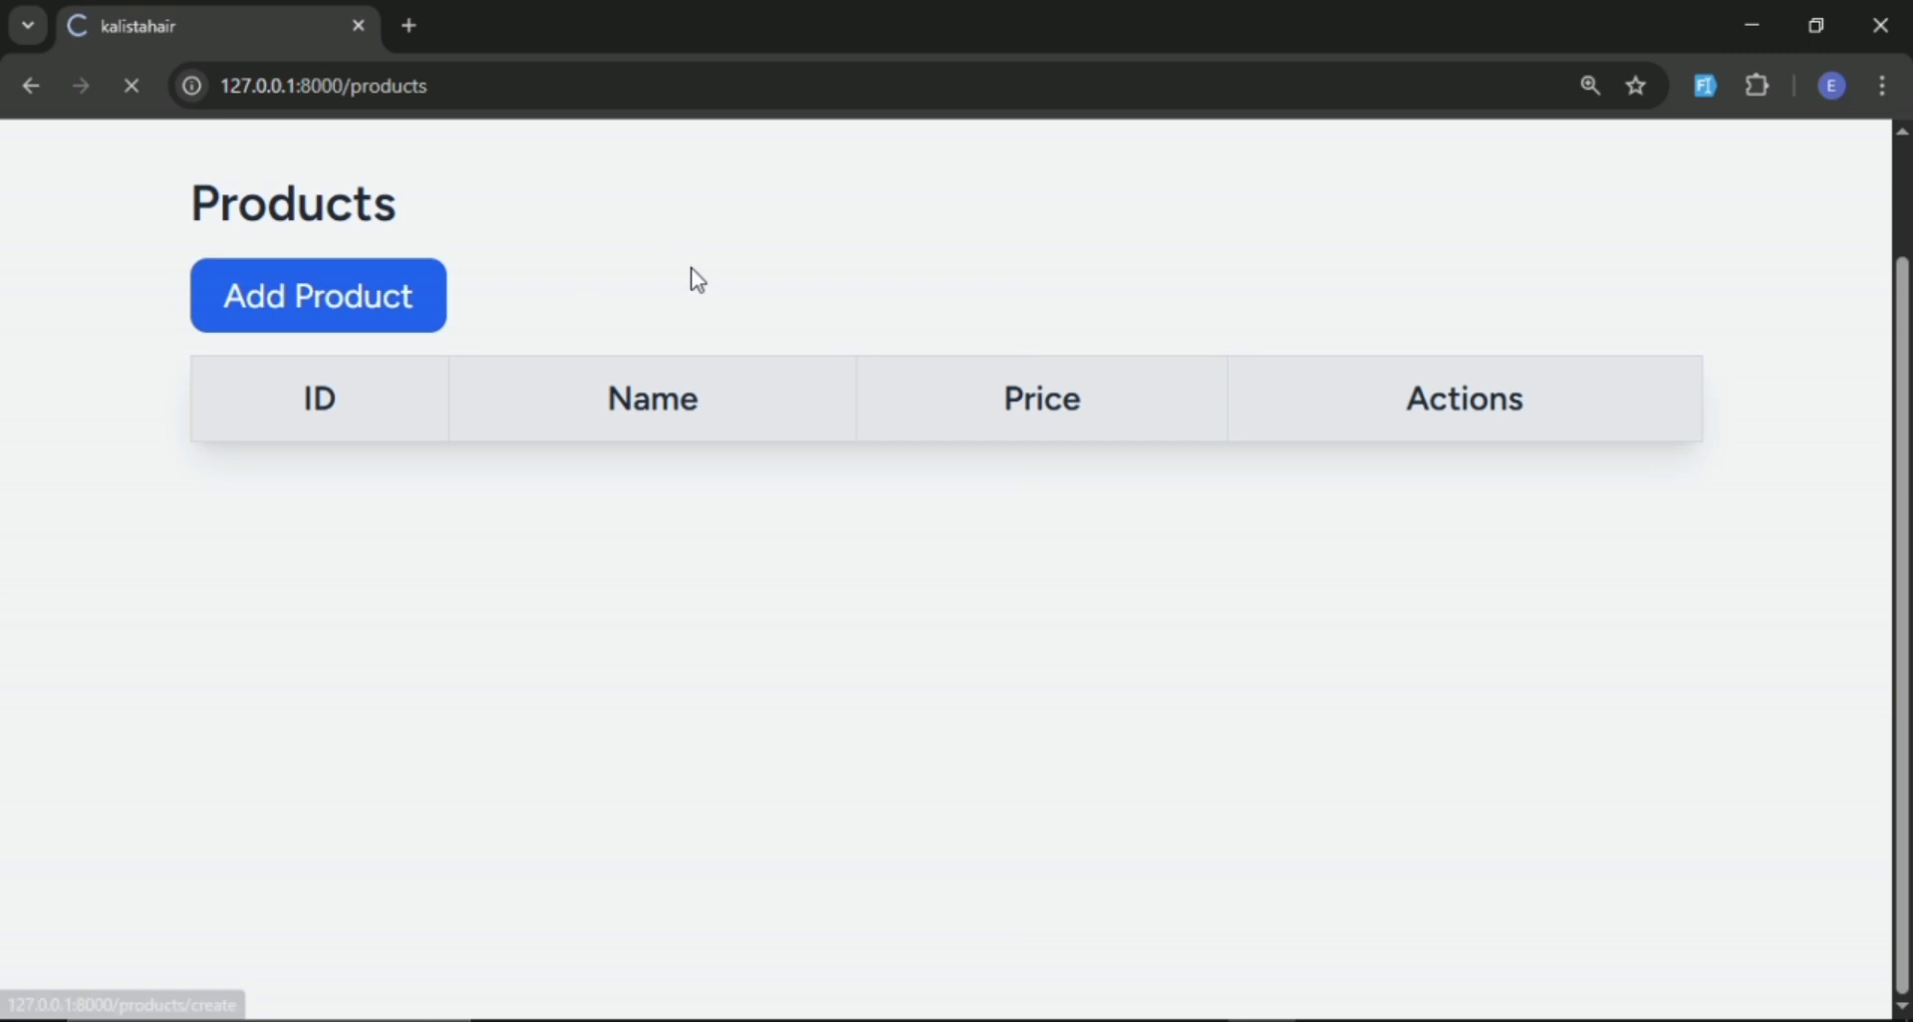
scroll(691, 278, down, 1)
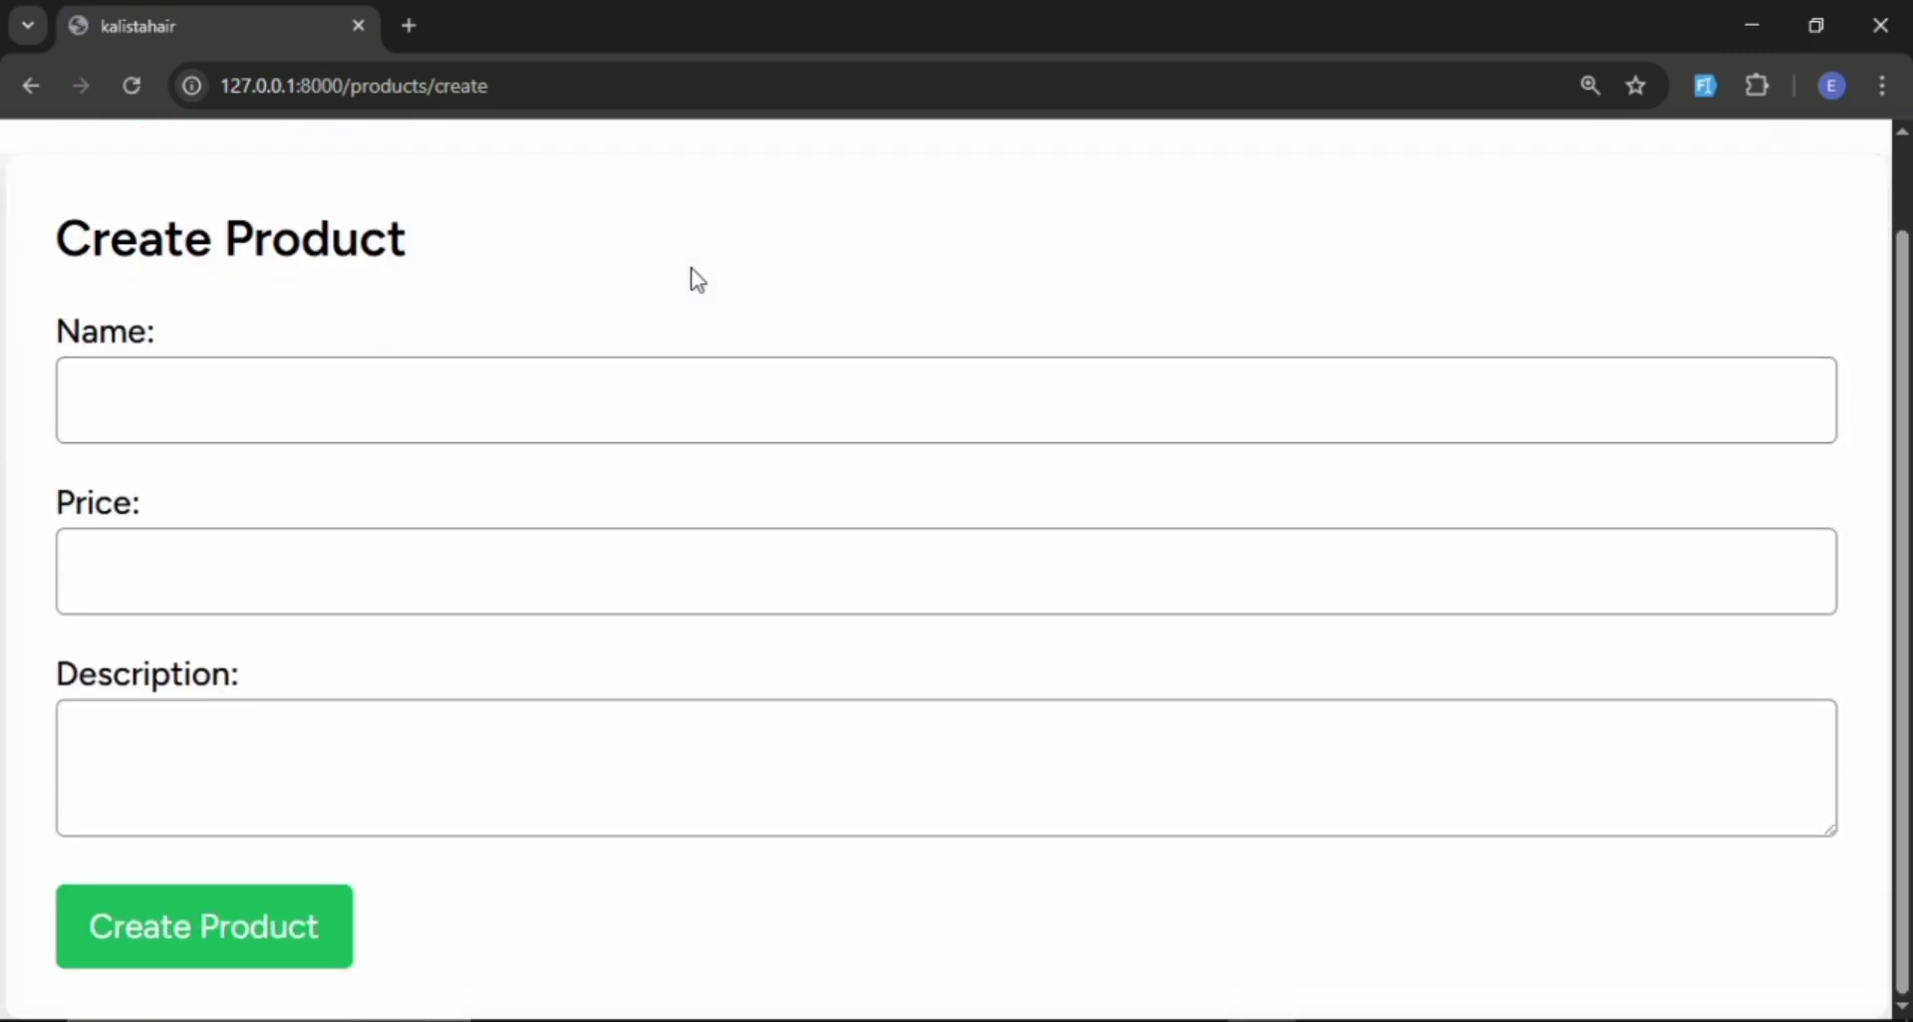
scroll(691, 278, up, 1)
click(1705, 86)
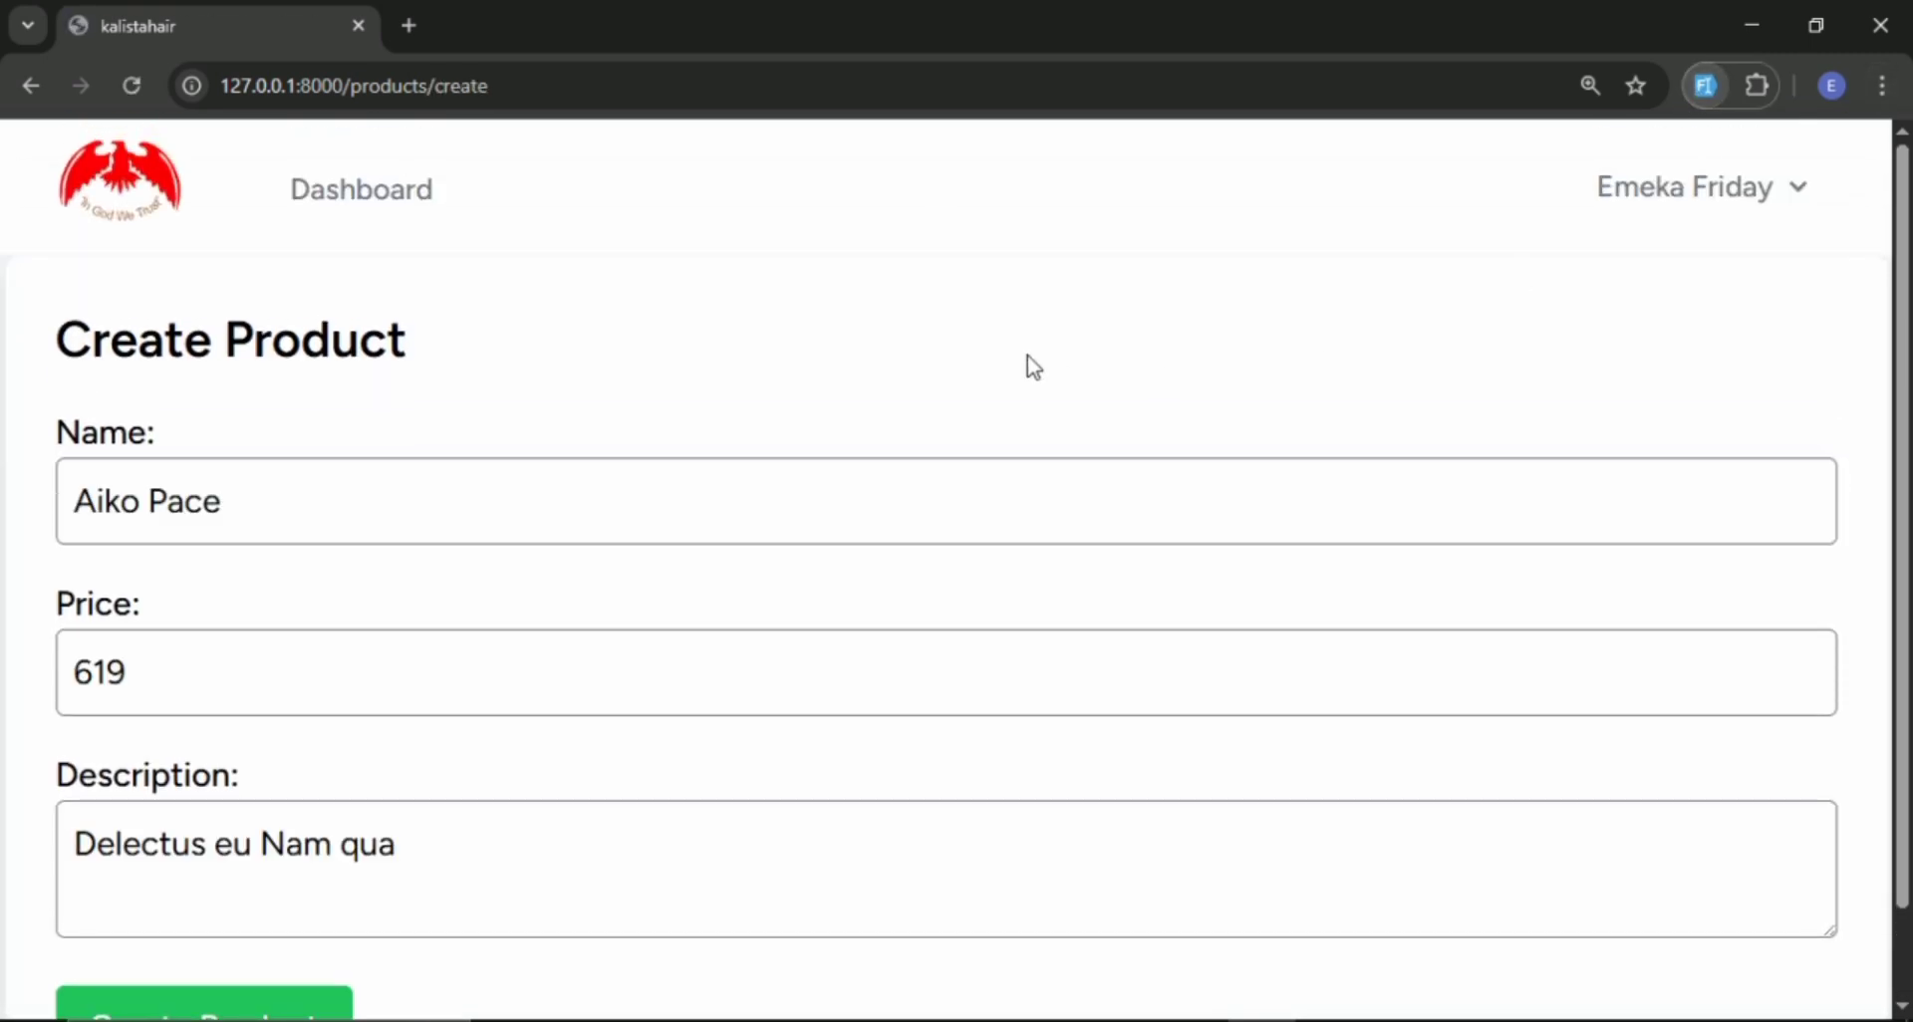
scroll(934, 377, down, 1)
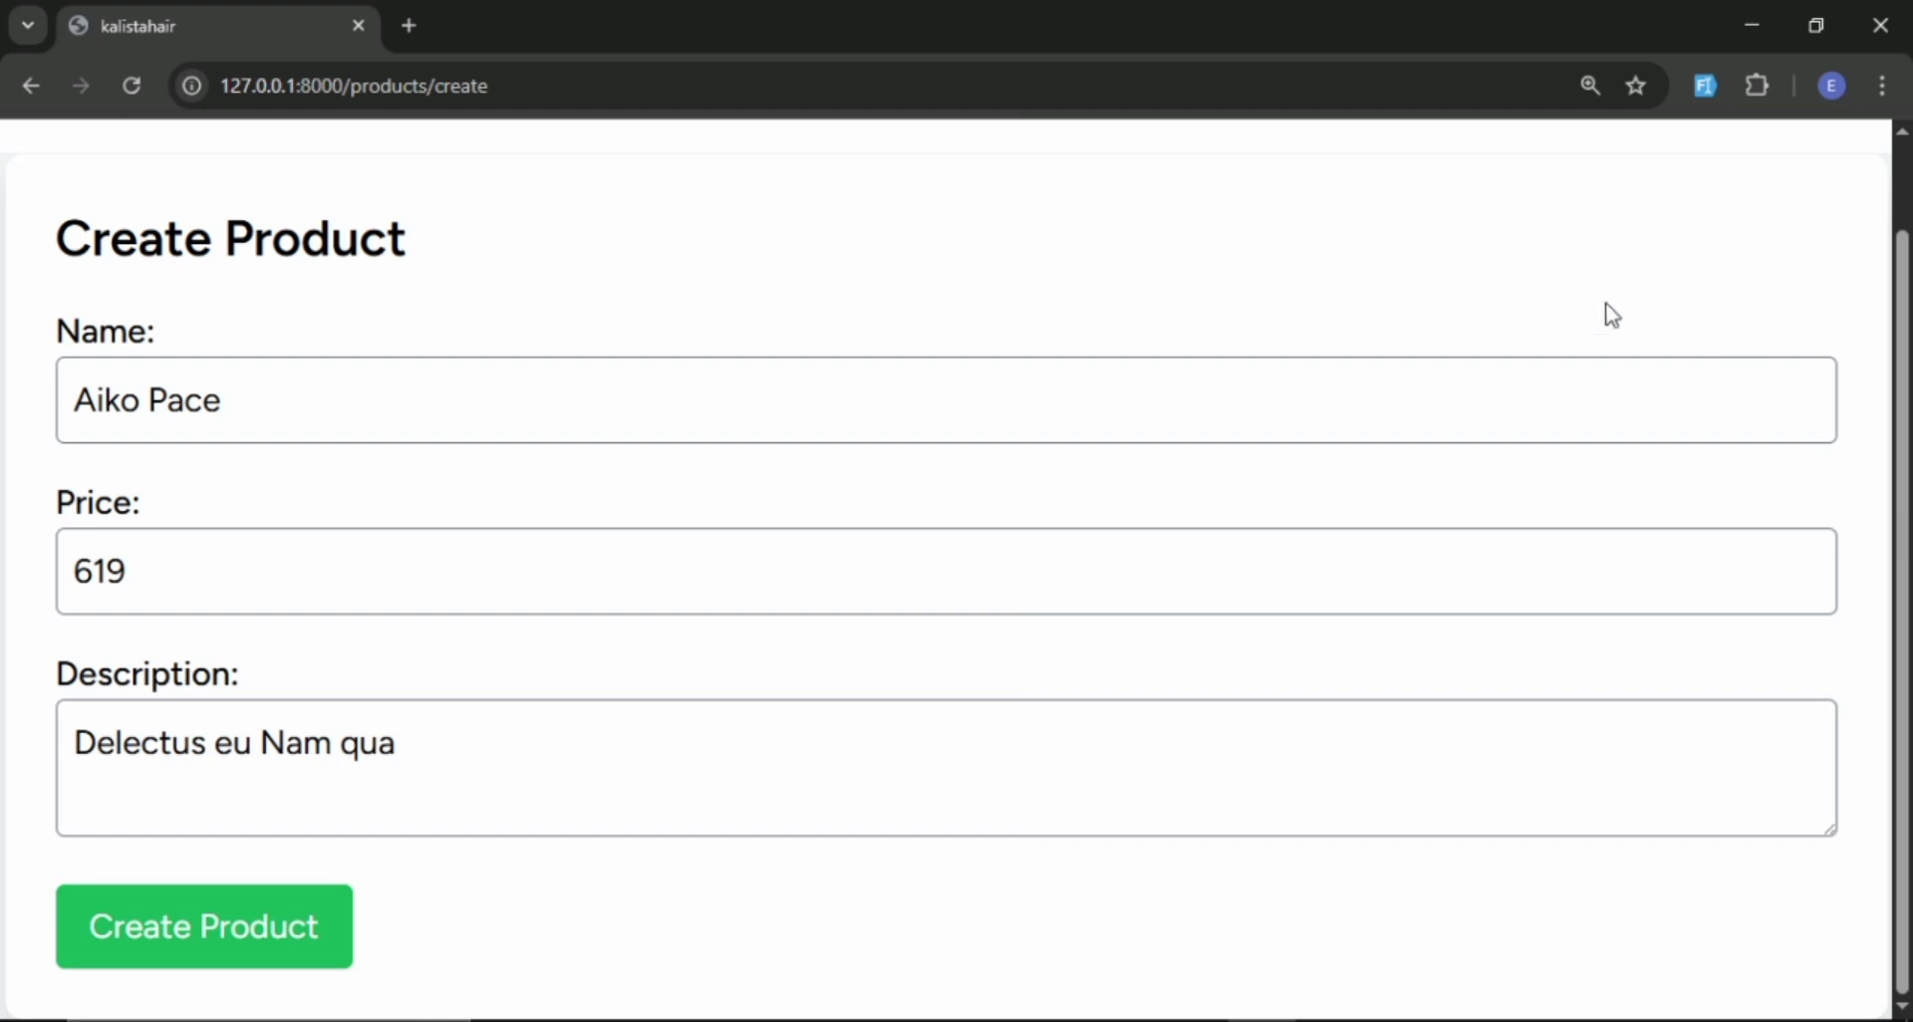
click(89, 573)
double_click(89, 572)
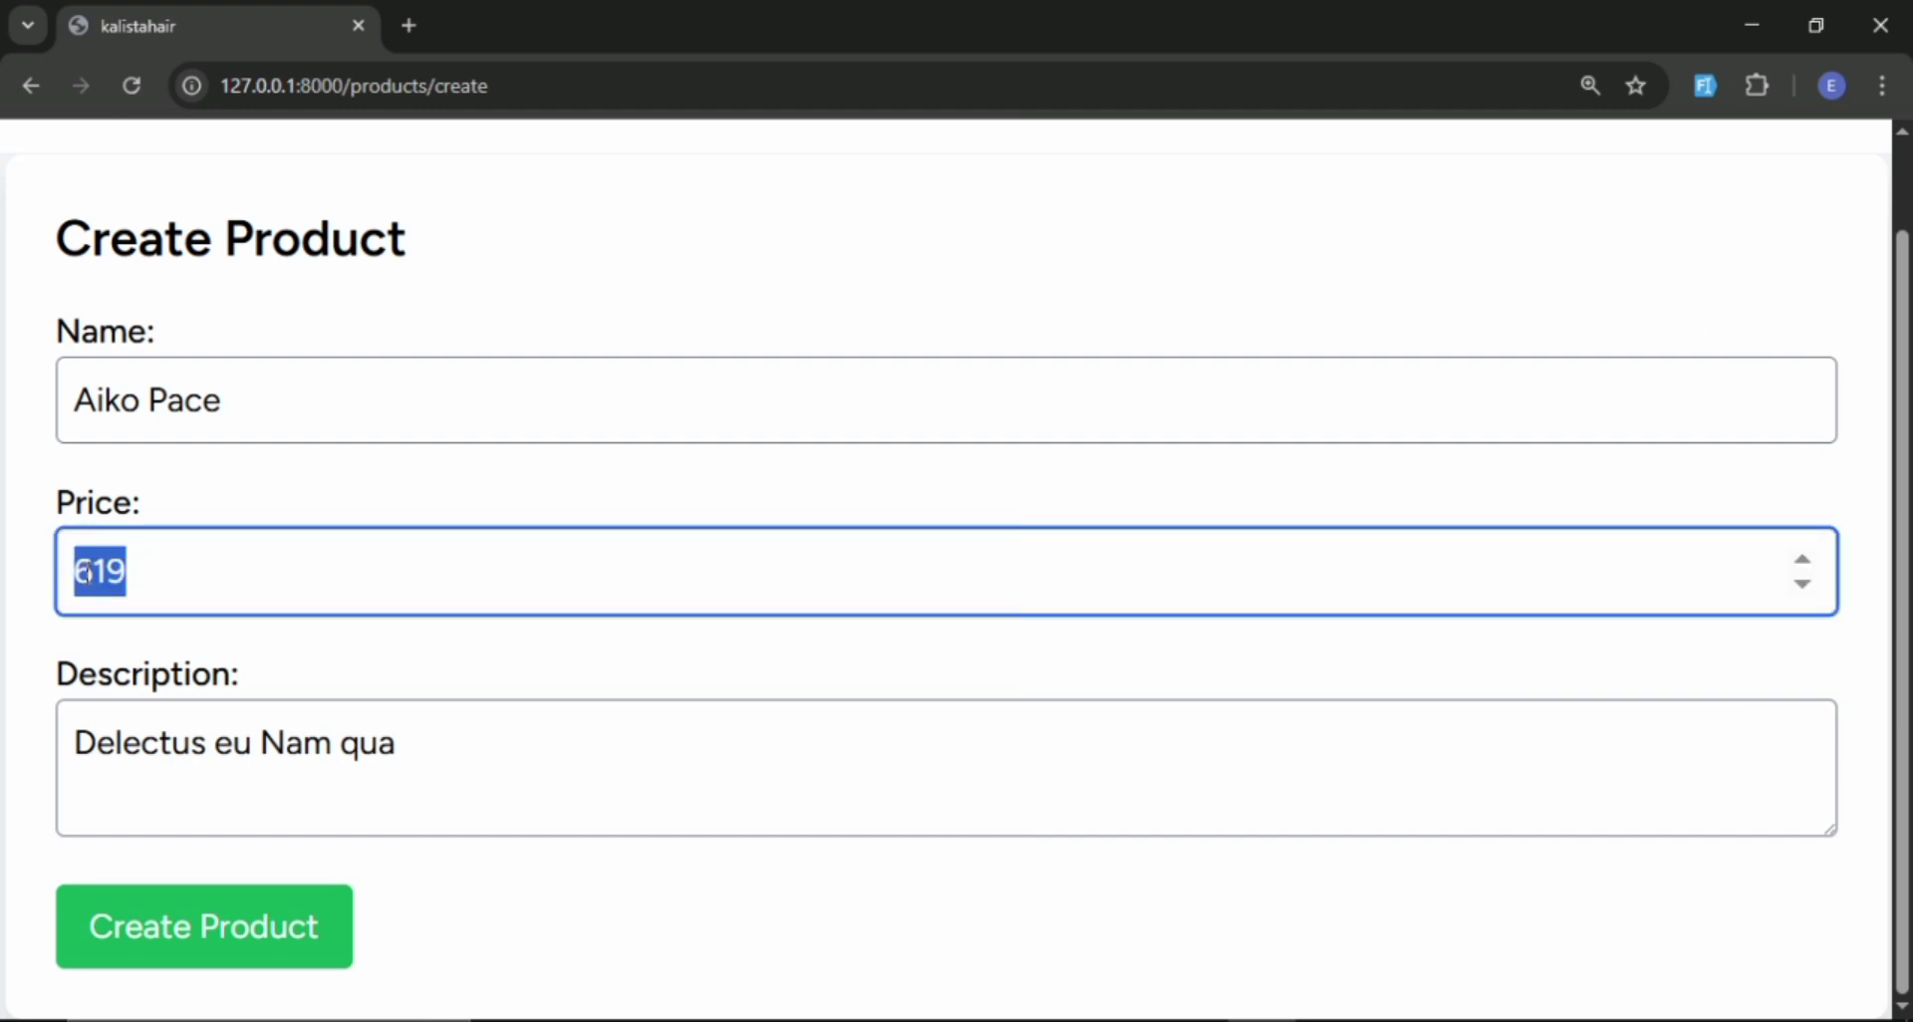
text(23)
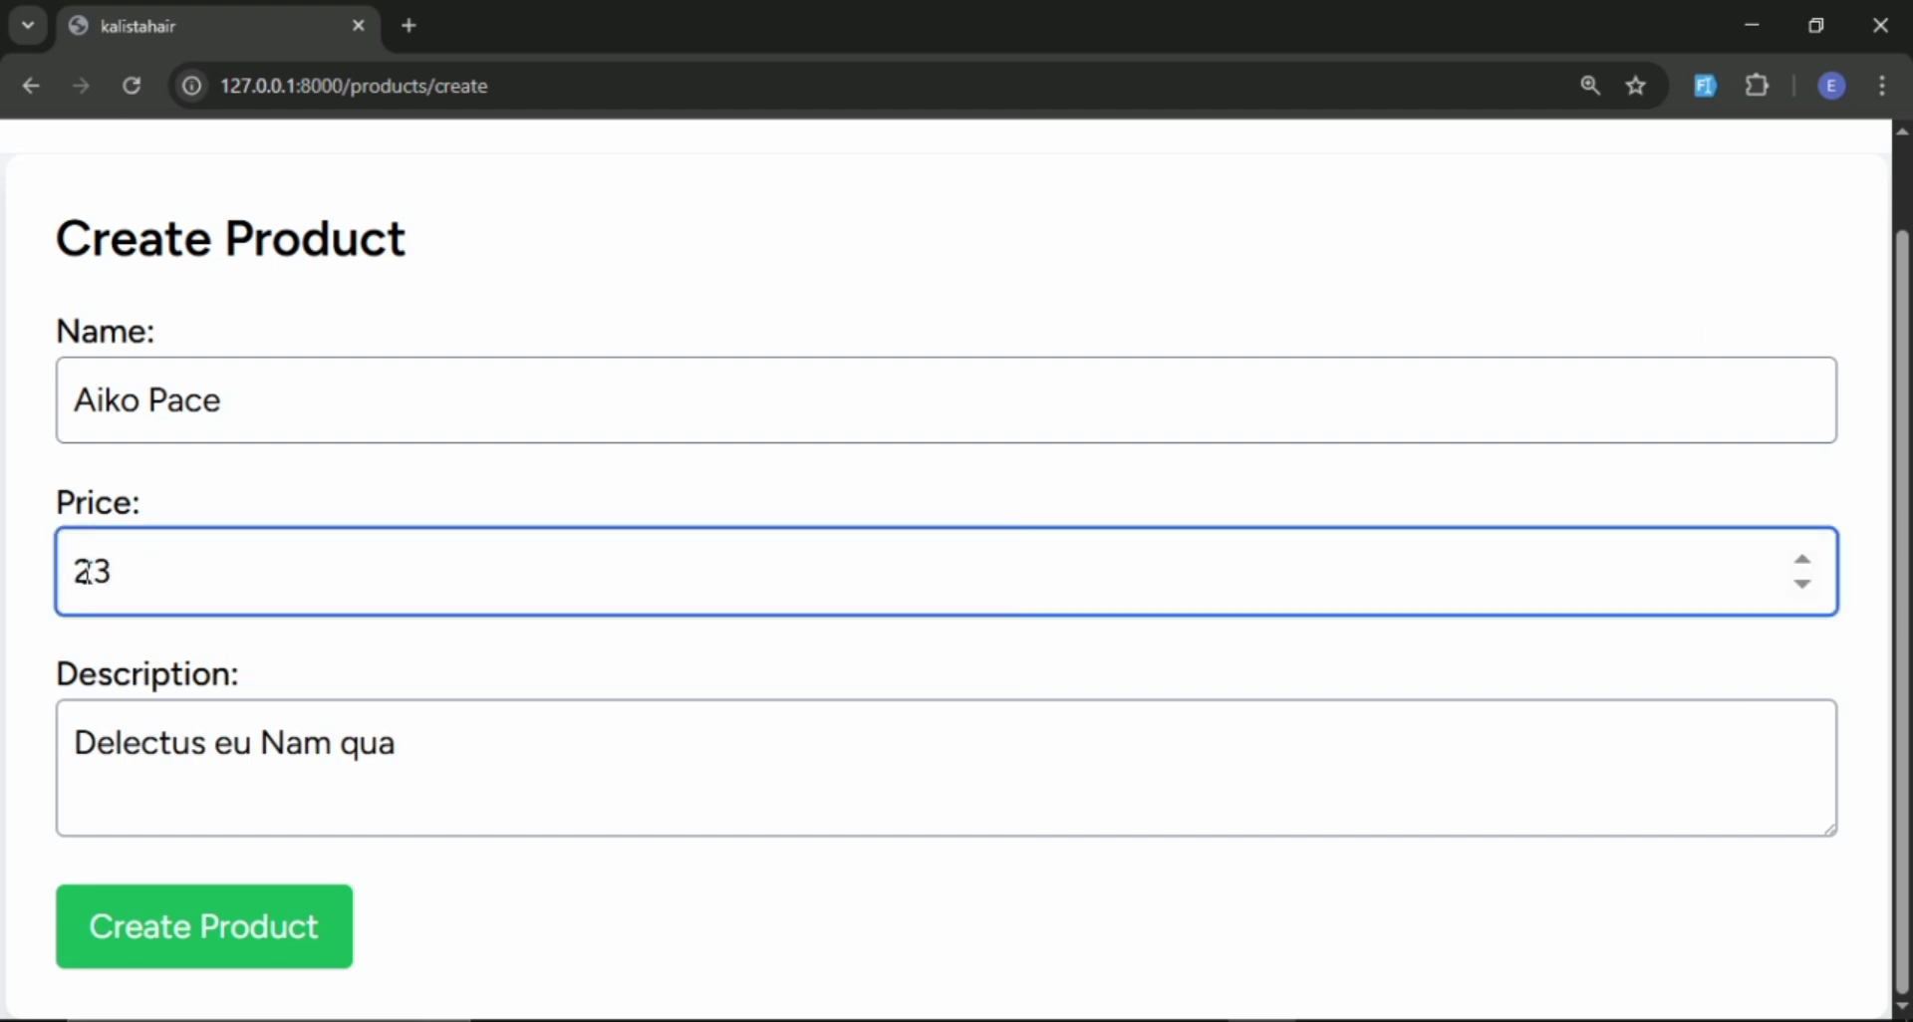
text(00)
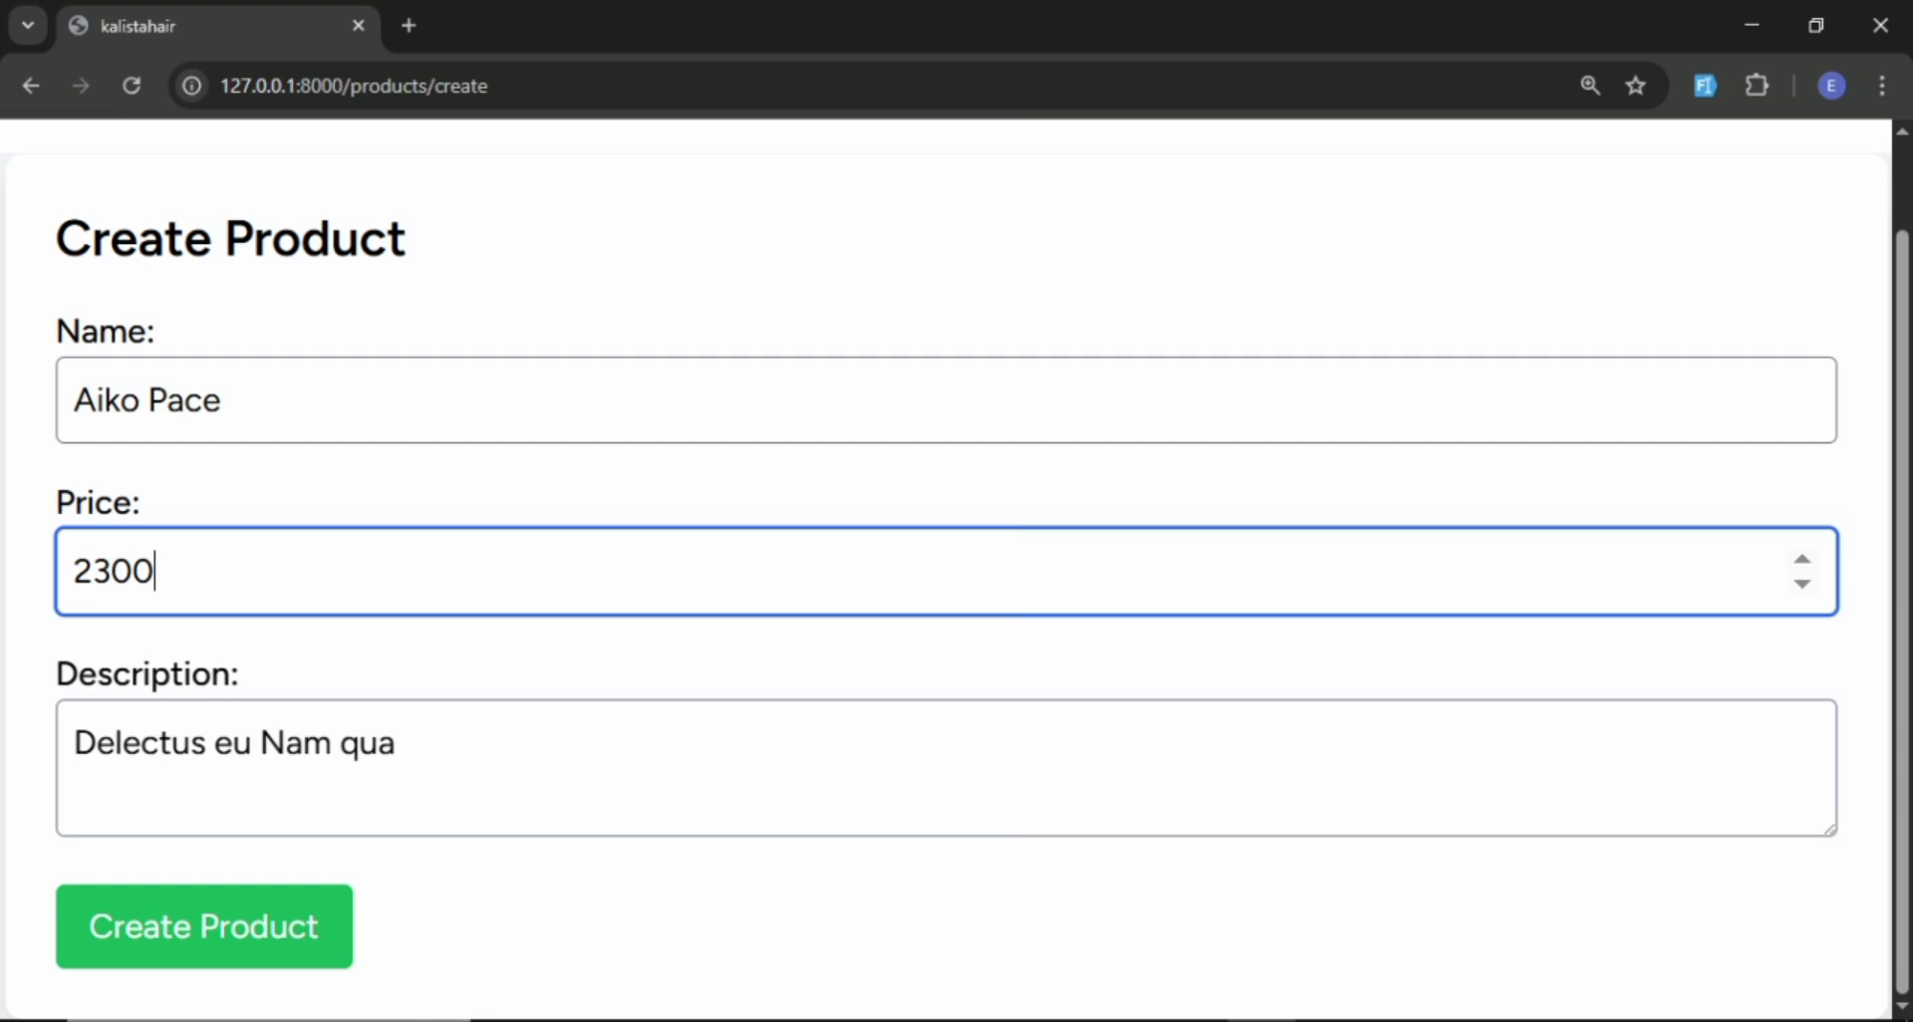
click(239, 958)
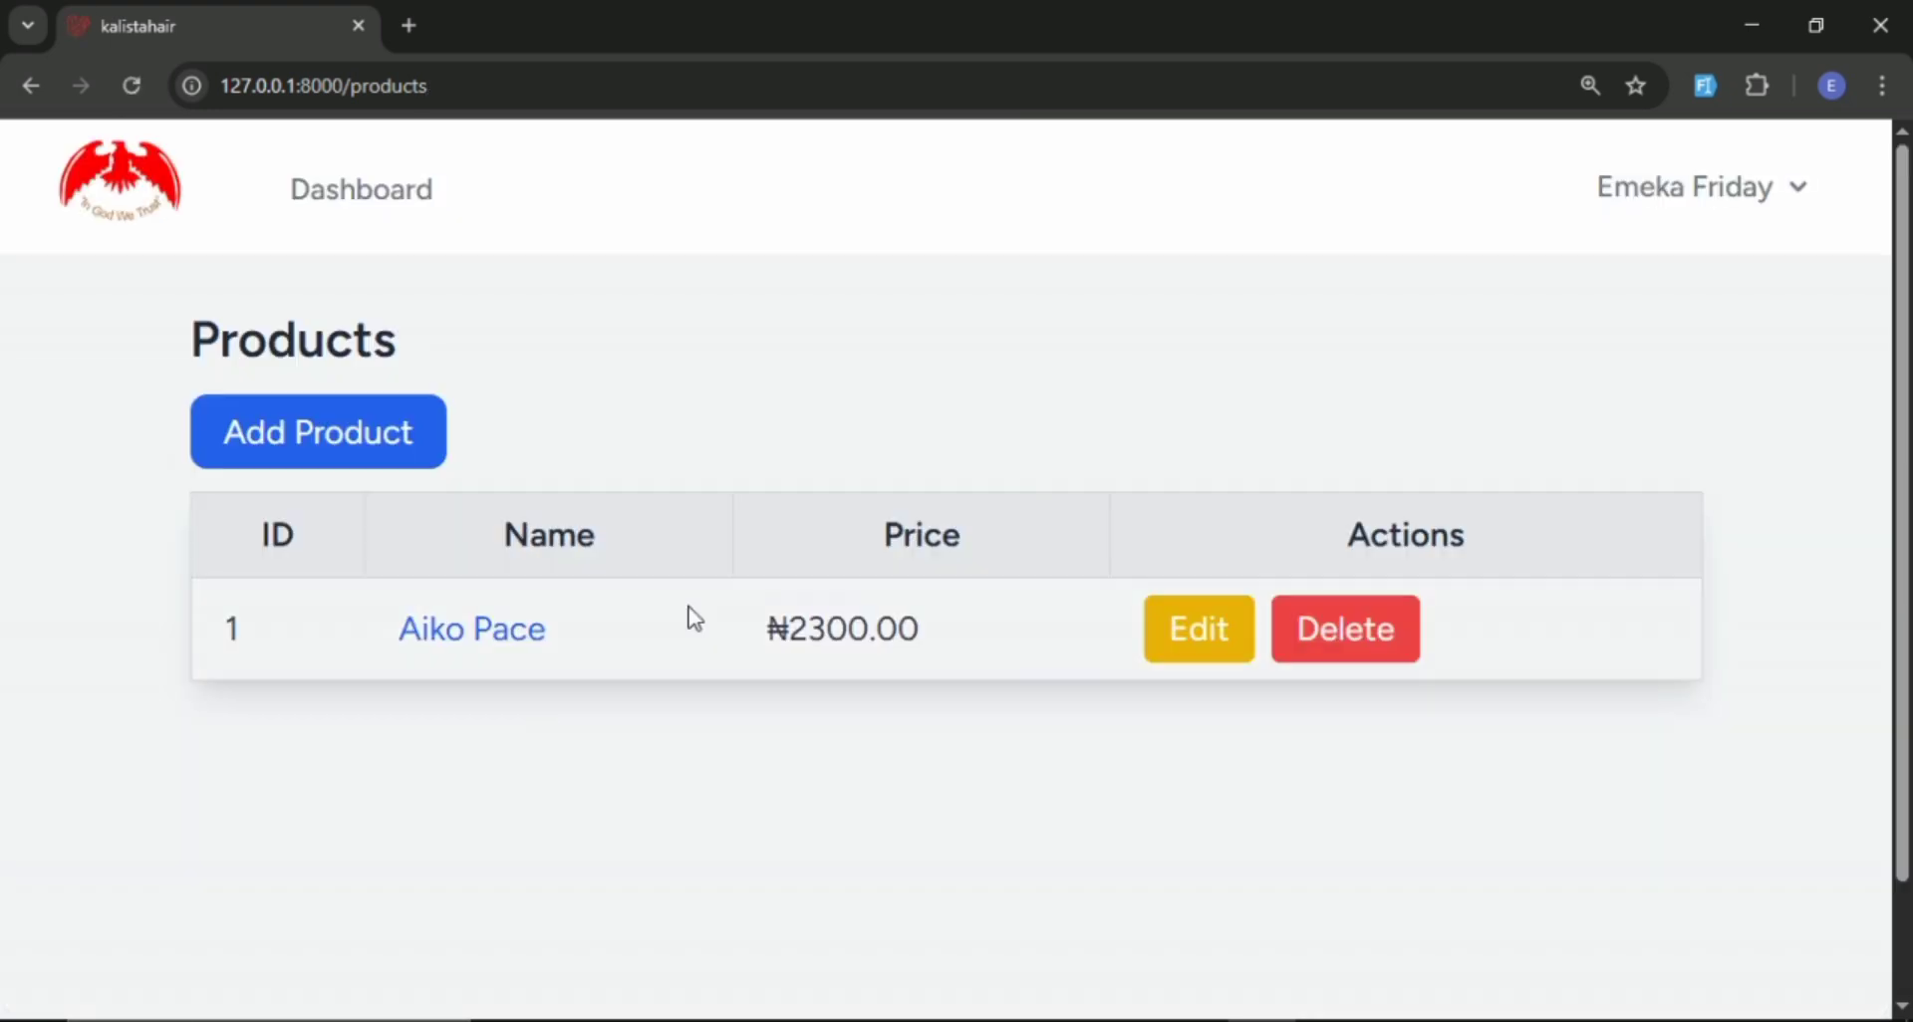
Add a second product with generated dummy details and its price set to 1400.
scroll(697, 610, down, 1)
click(355, 295)
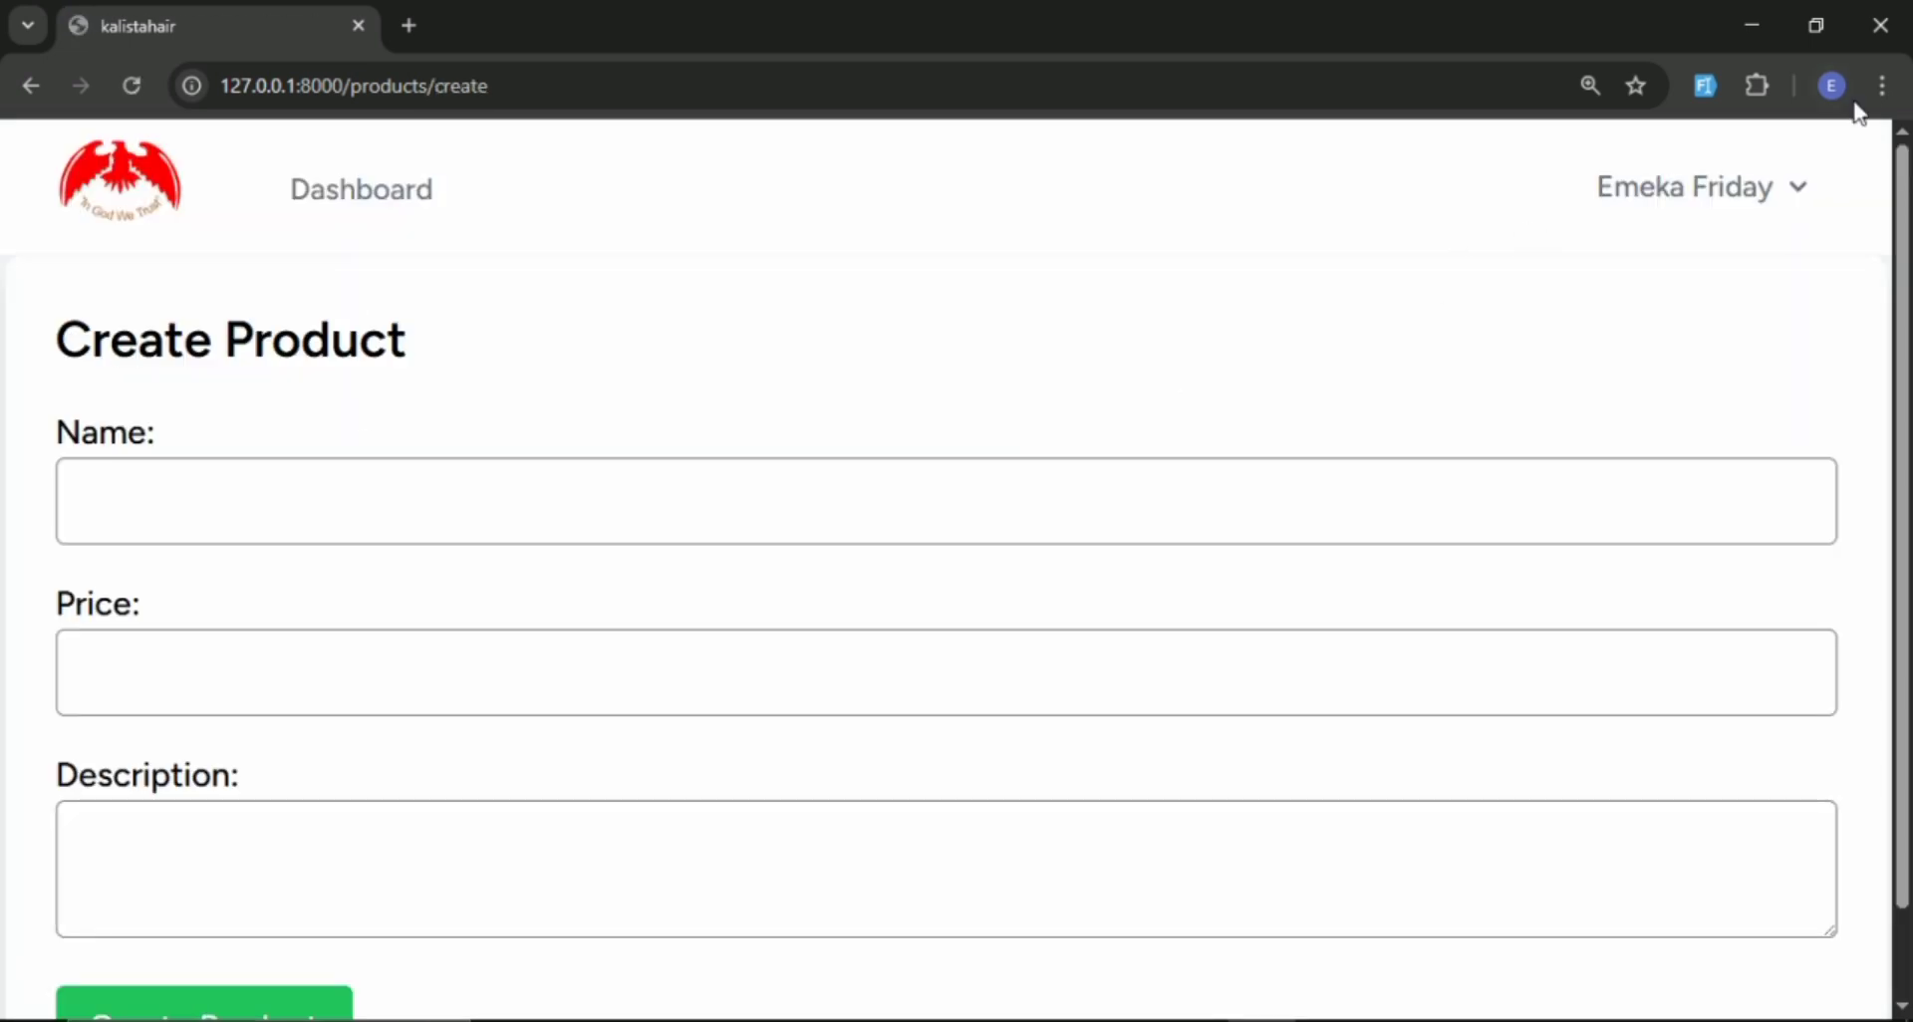
click(1701, 86)
scroll(572, 490, down, 1)
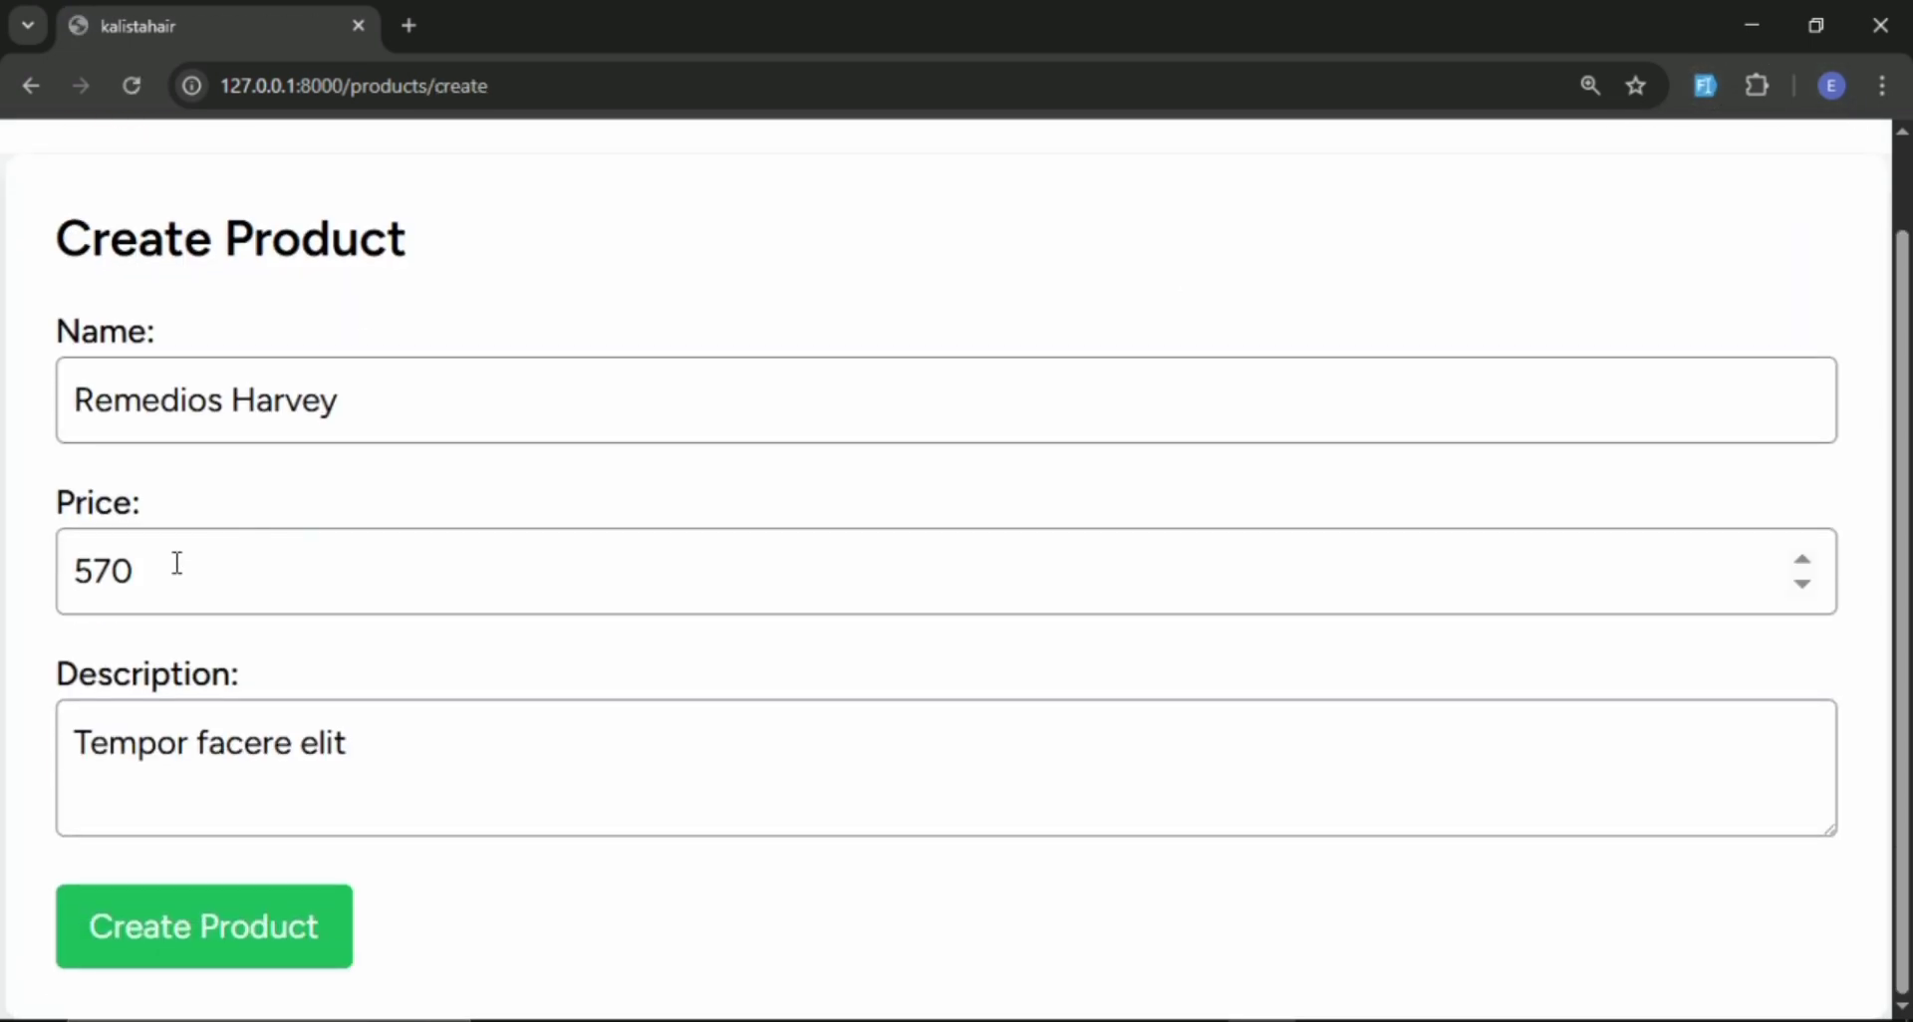
double_click(177, 564)
text(1)
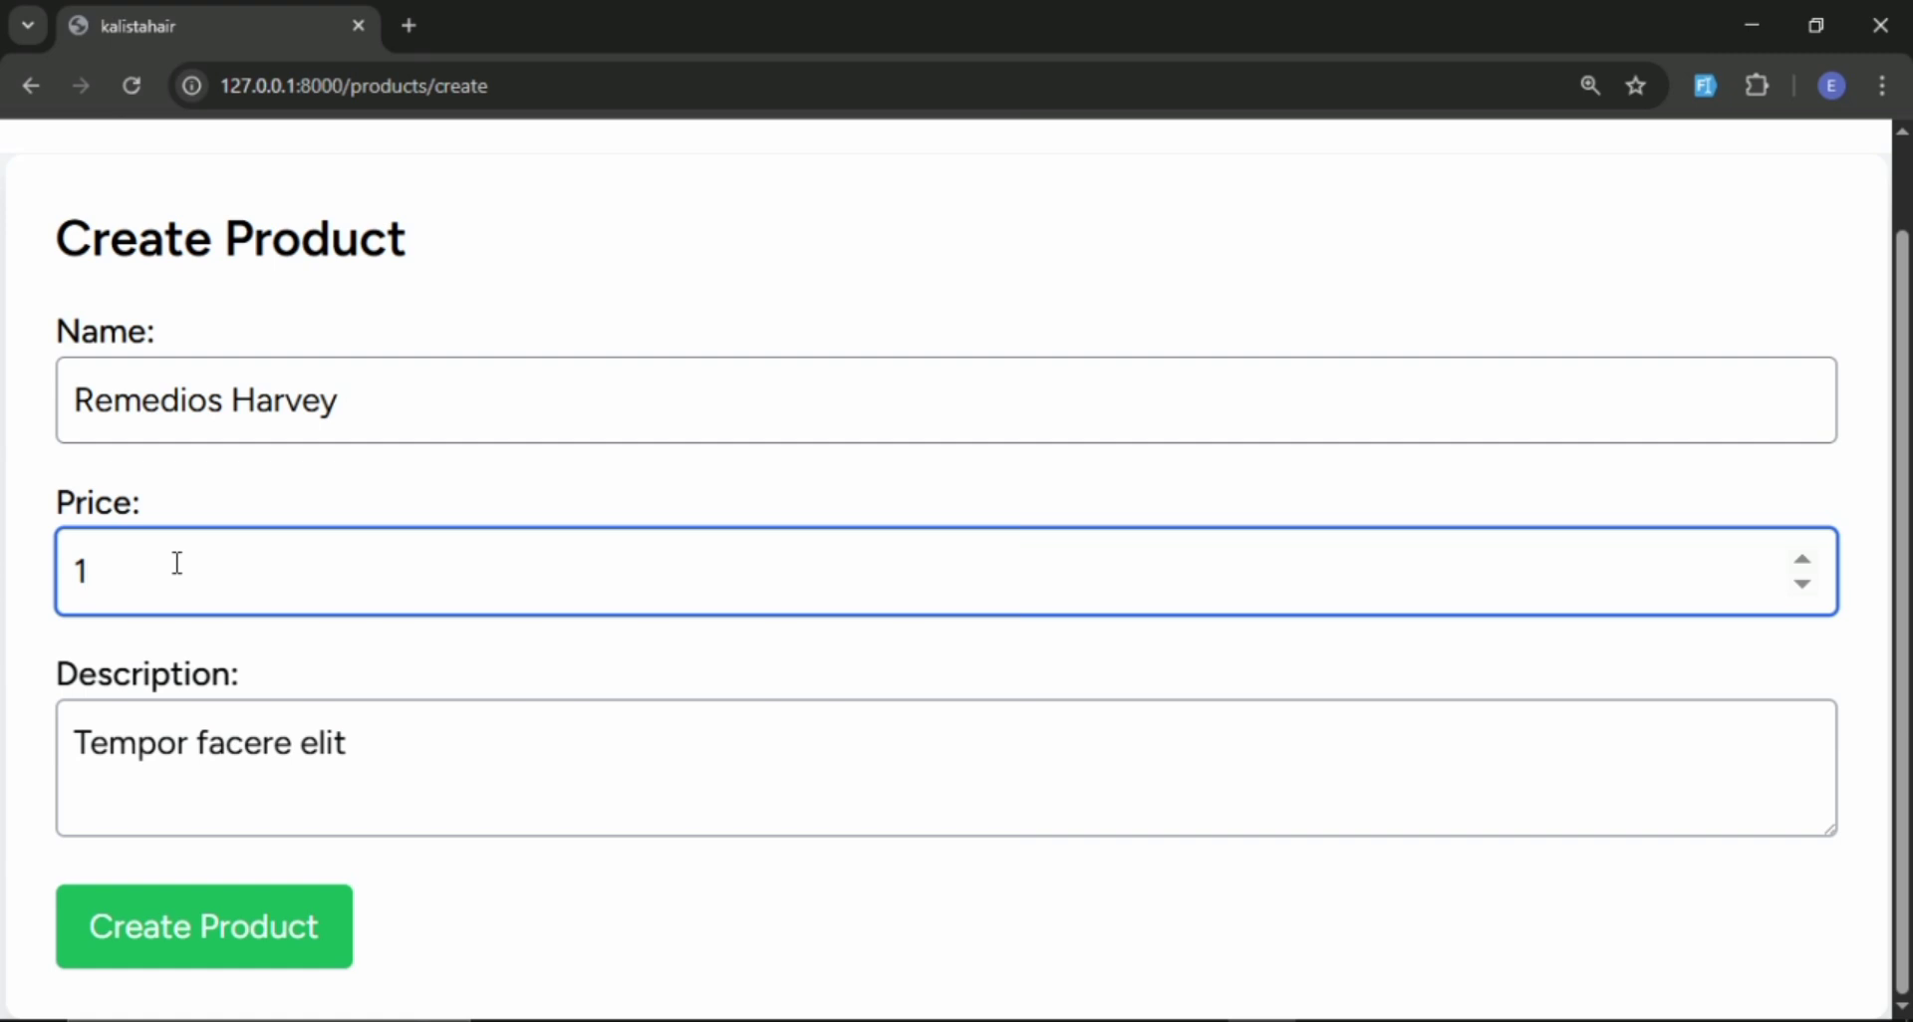
text(400)
click(317, 941)
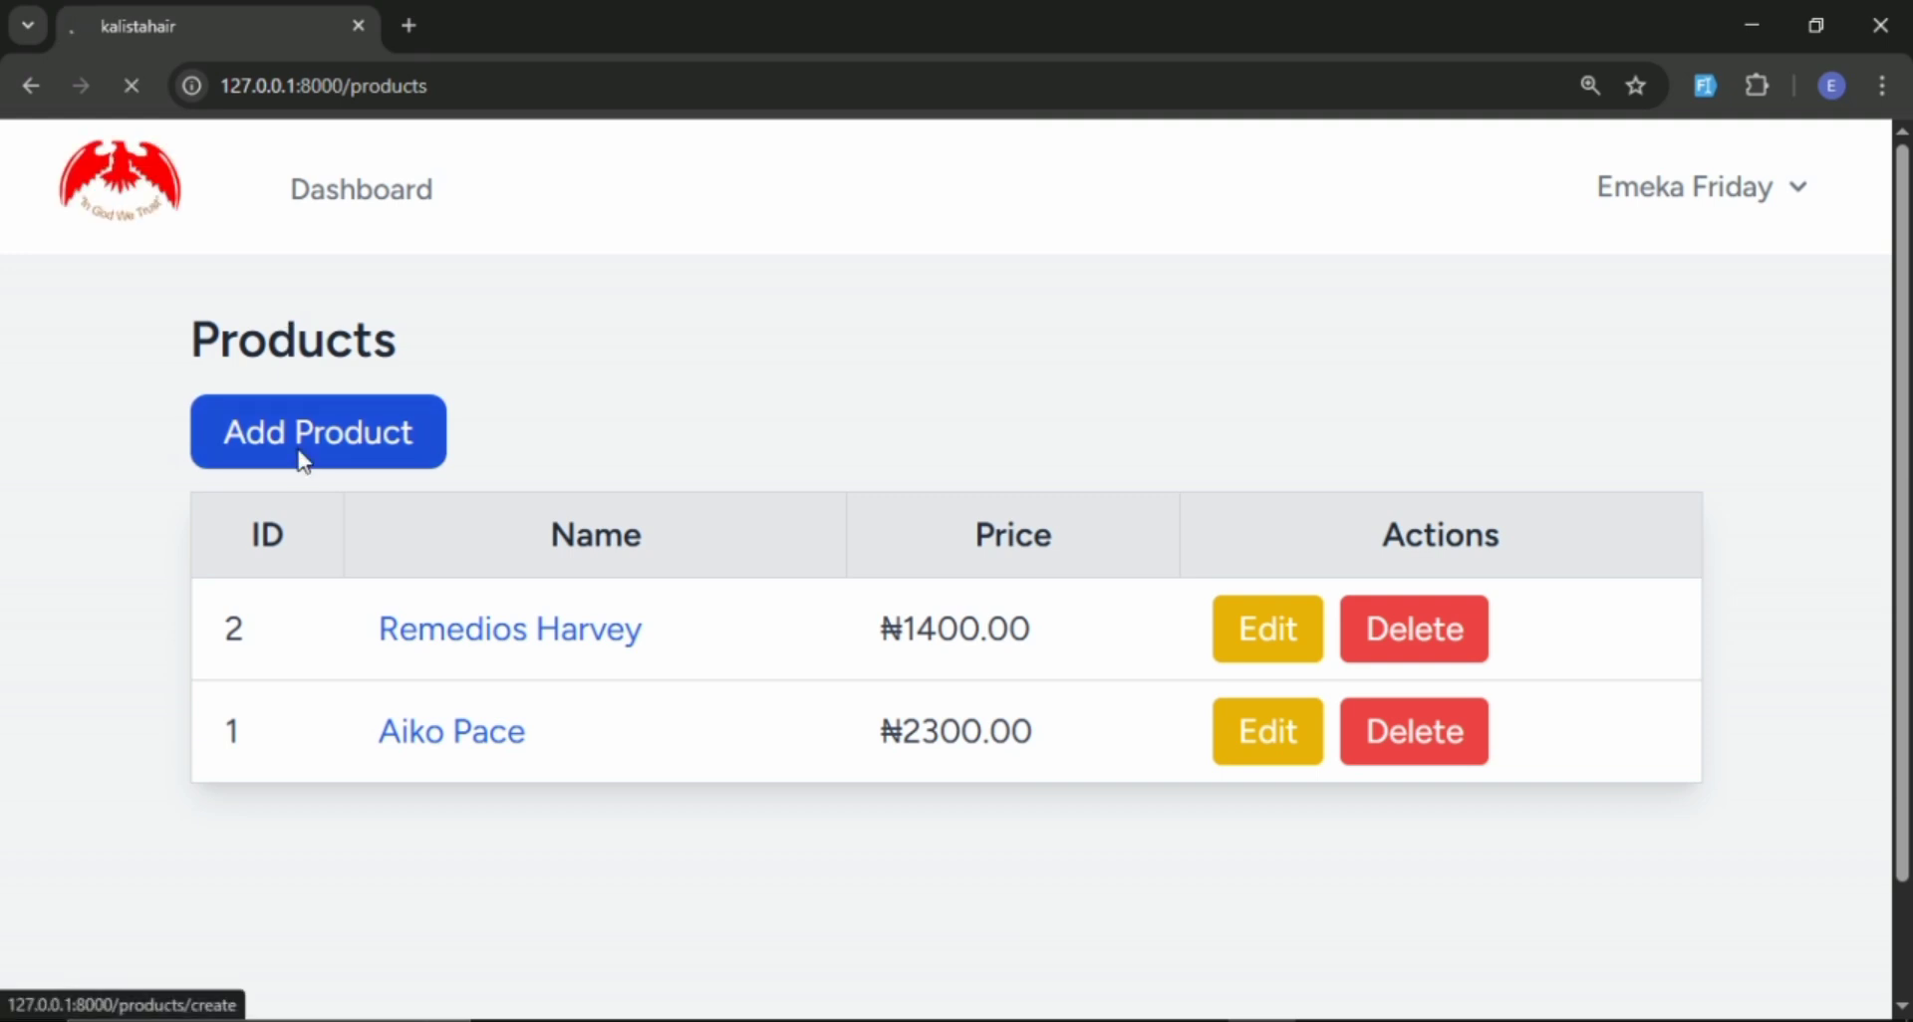
Add a third product with generated dummy details and its price set to 2500.
click(303, 460)
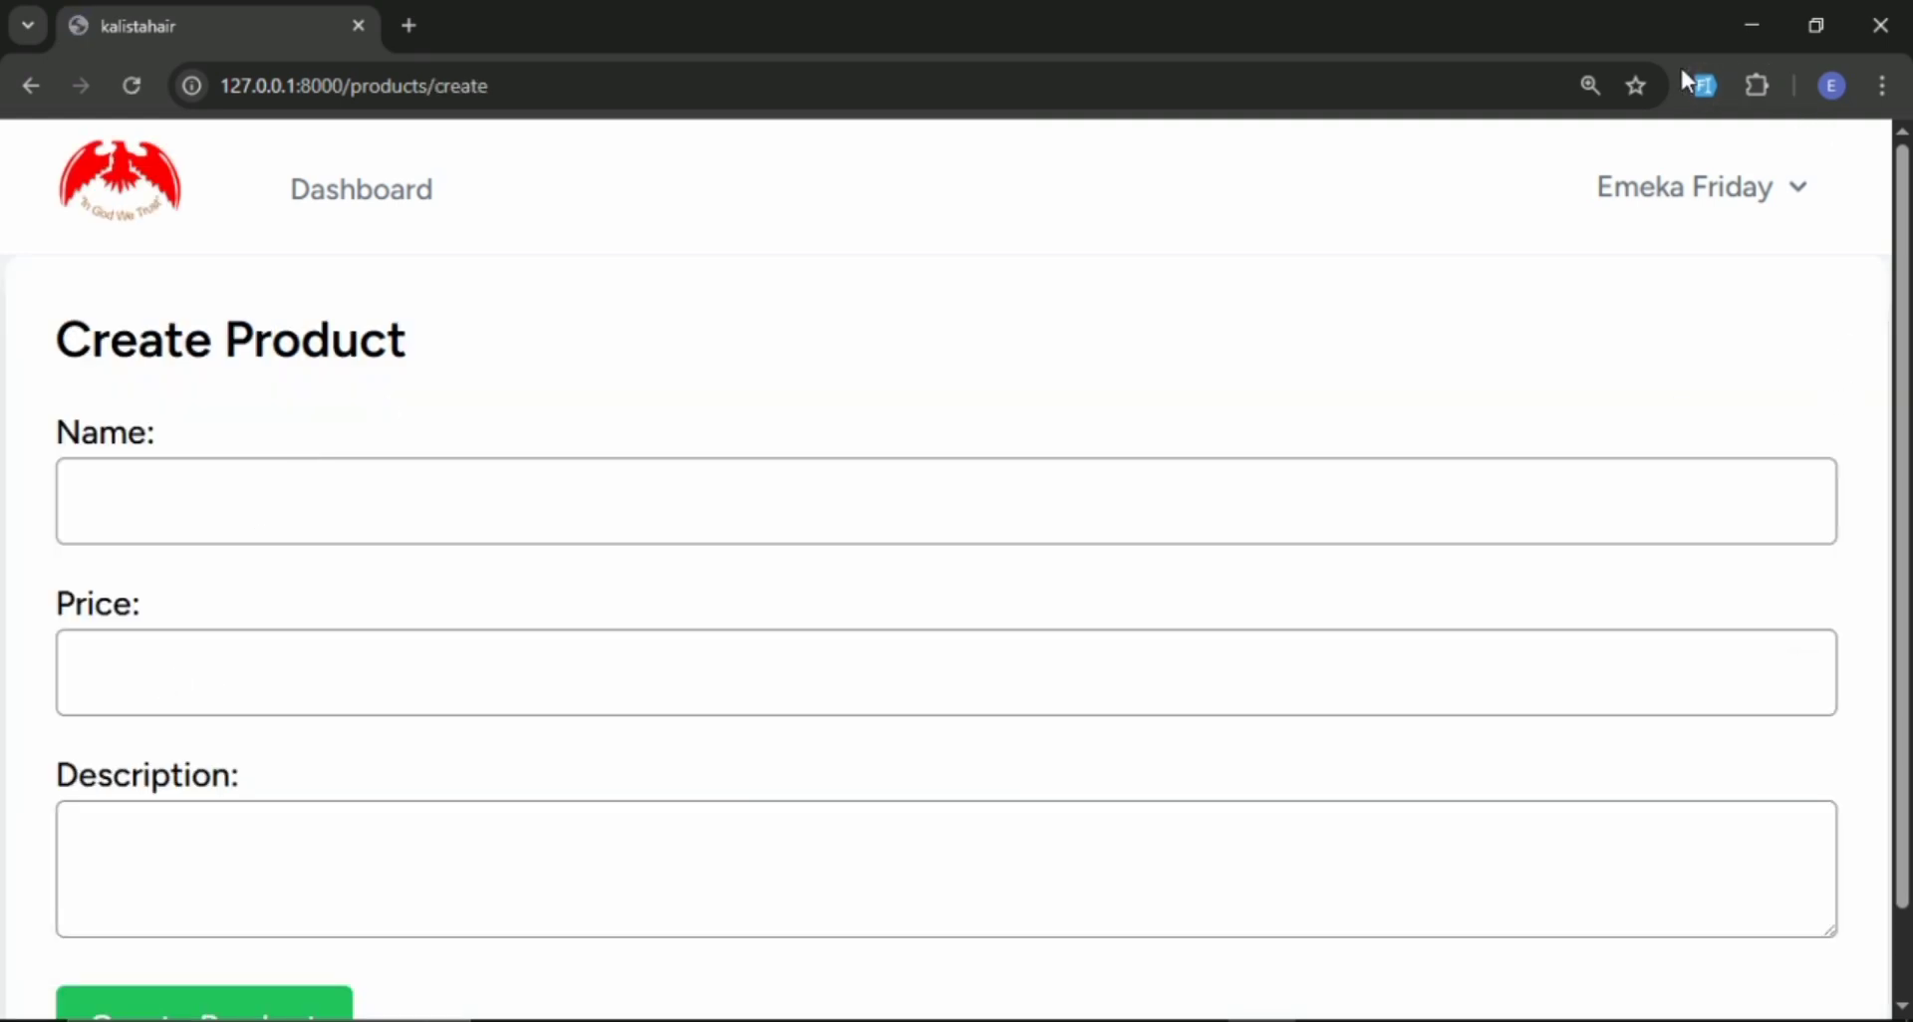
click(1708, 83)
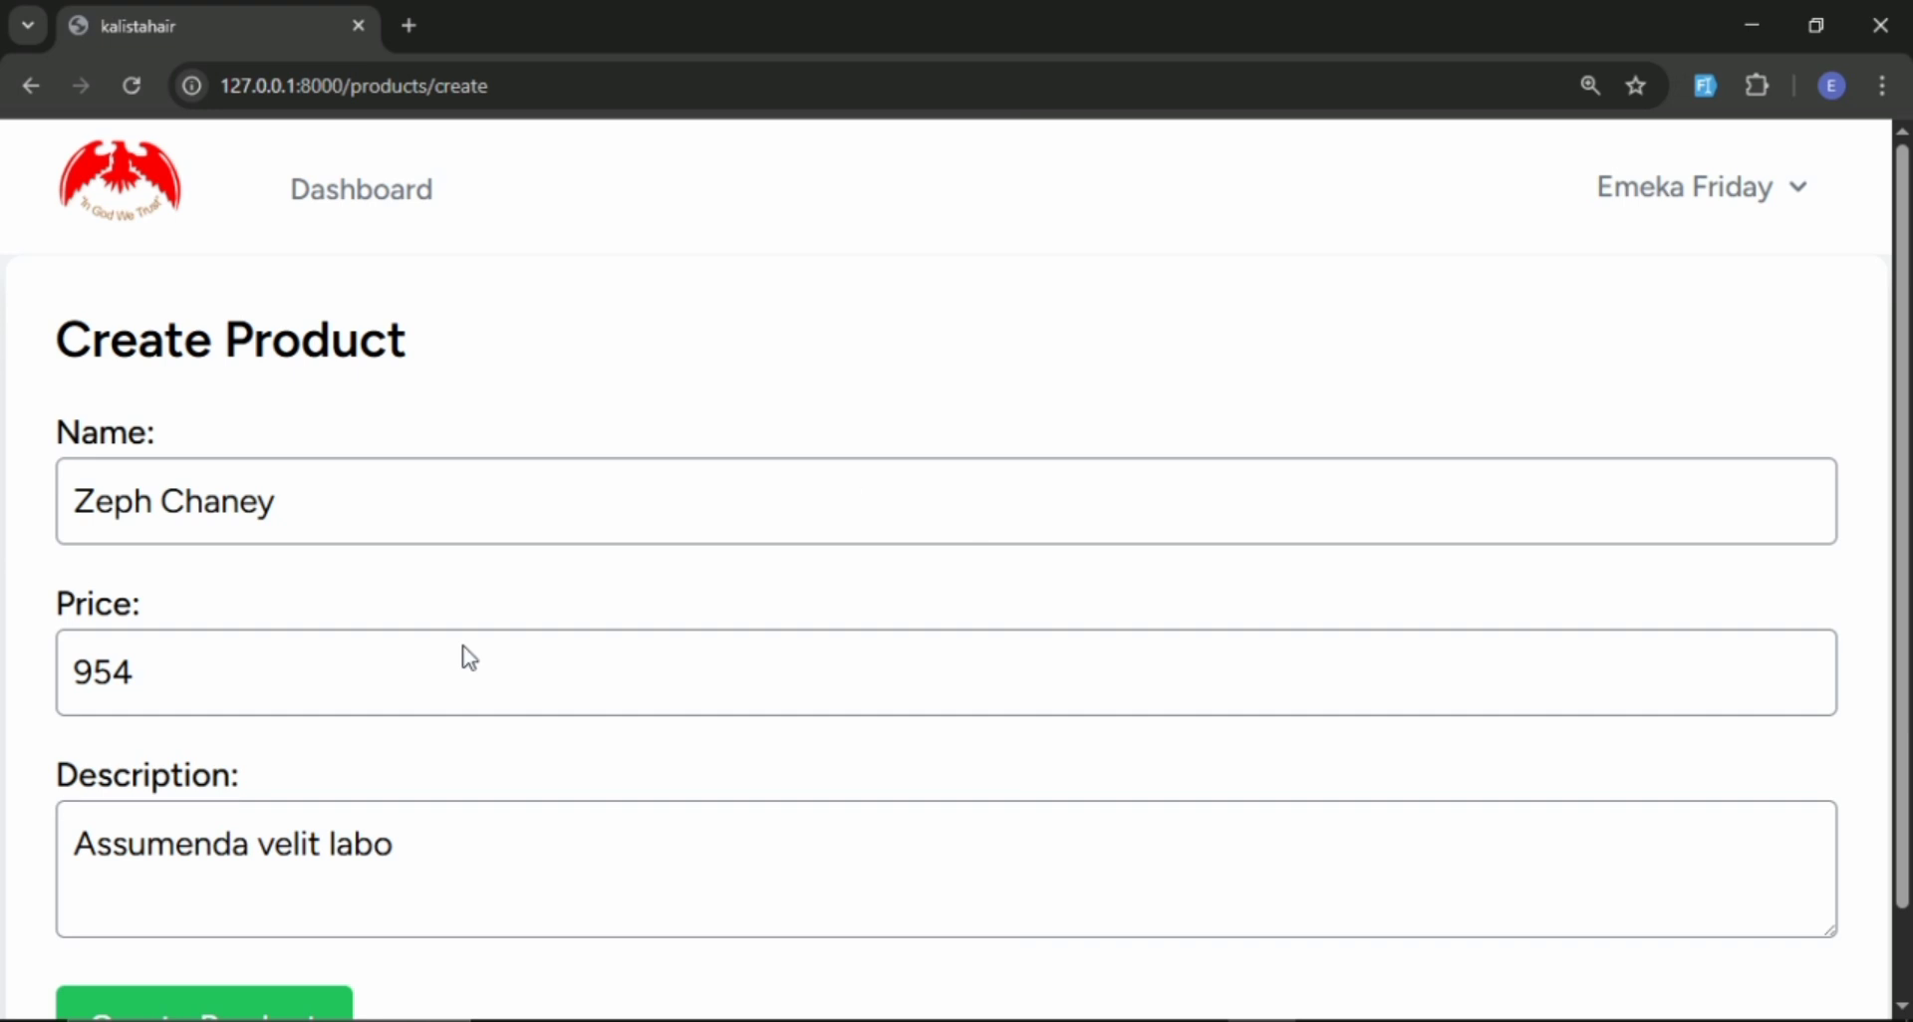
scroll(337, 677, down, 1)
click(213, 597)
double_click(214, 598)
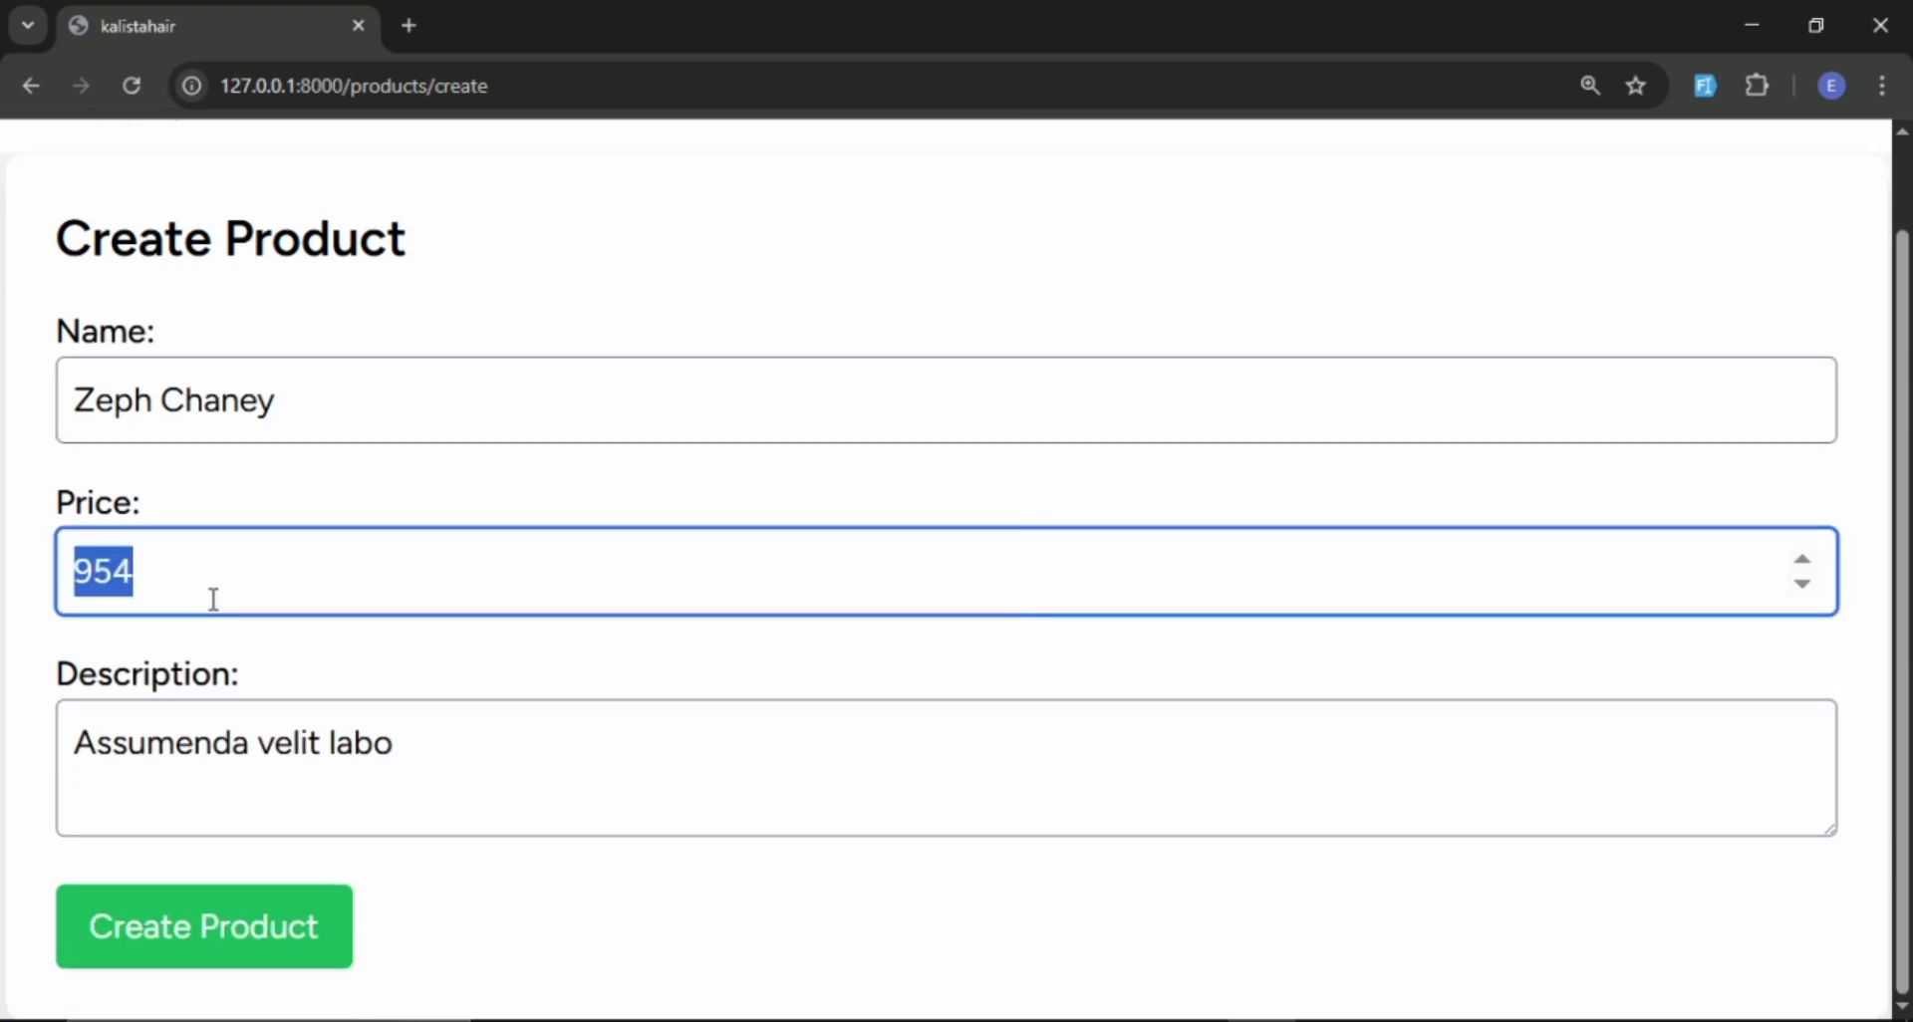
text(2500)
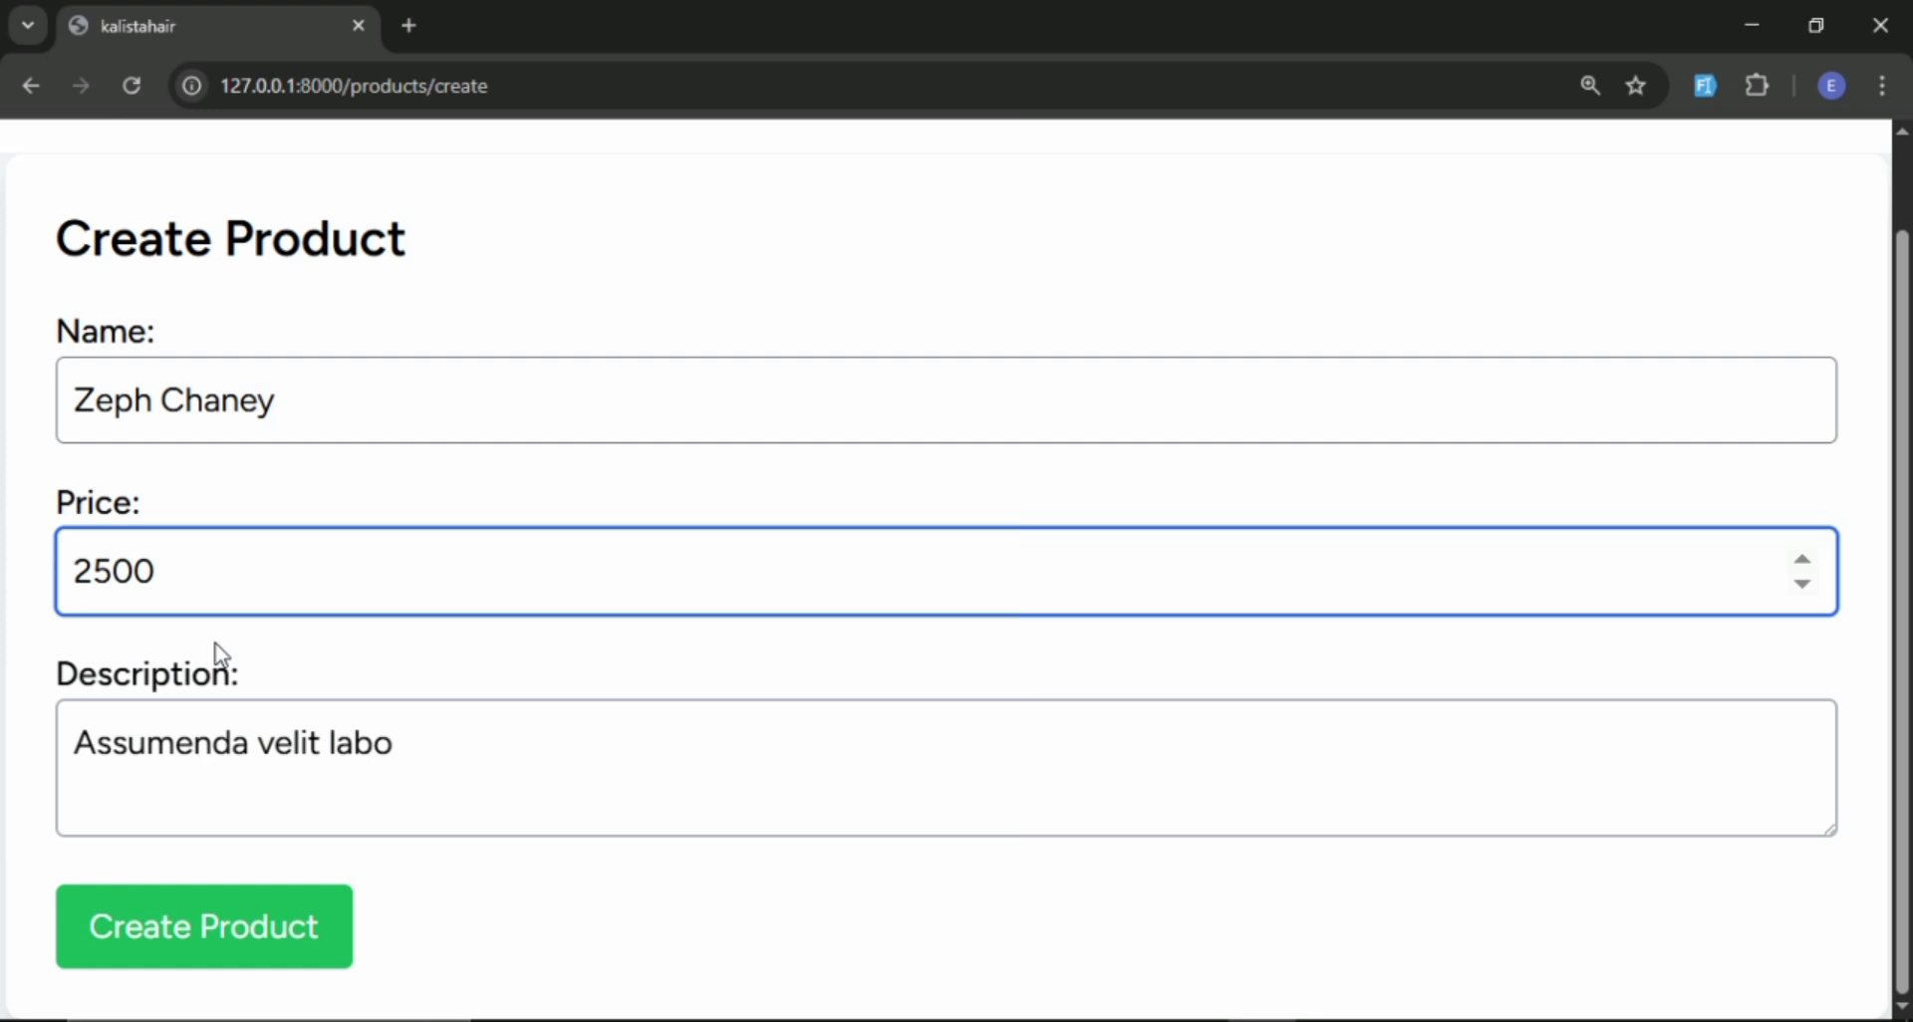
click(240, 911)
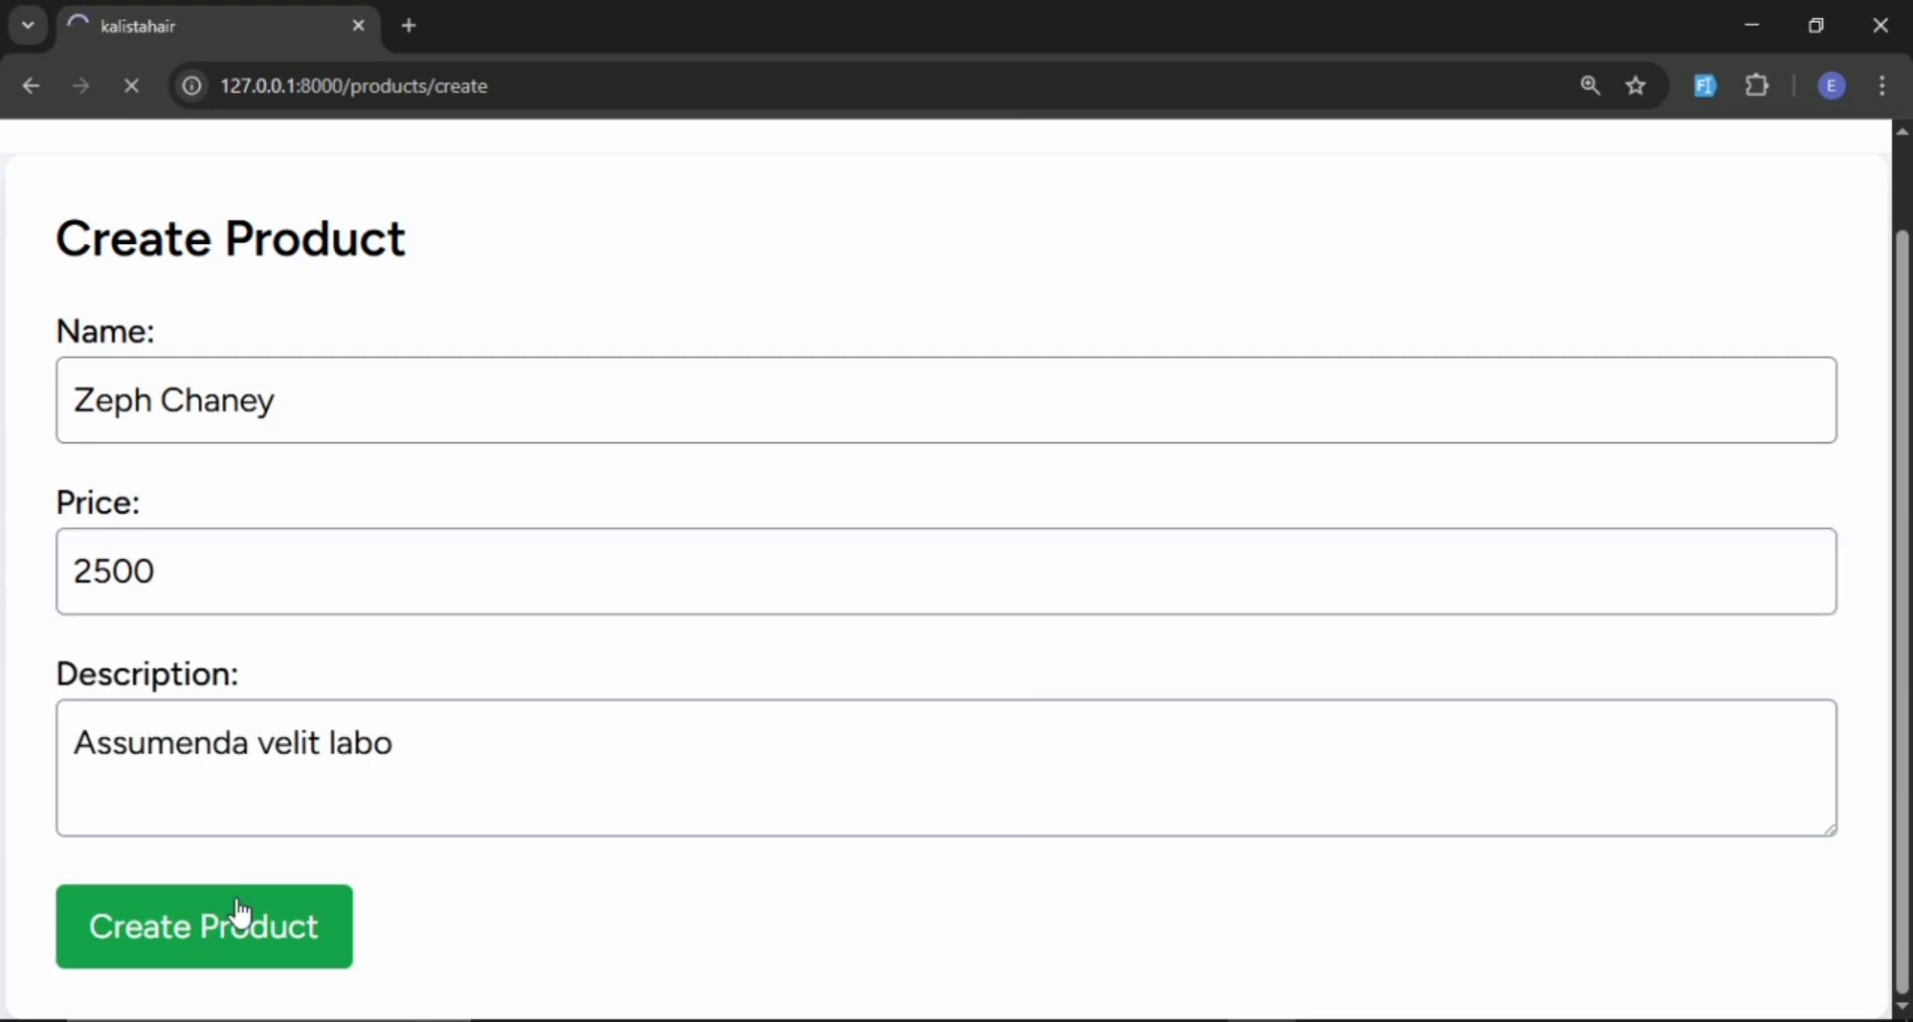
Add a fourth product with generated dummy details and its price set to 3000.
scroll(1016, 727, down, 1)
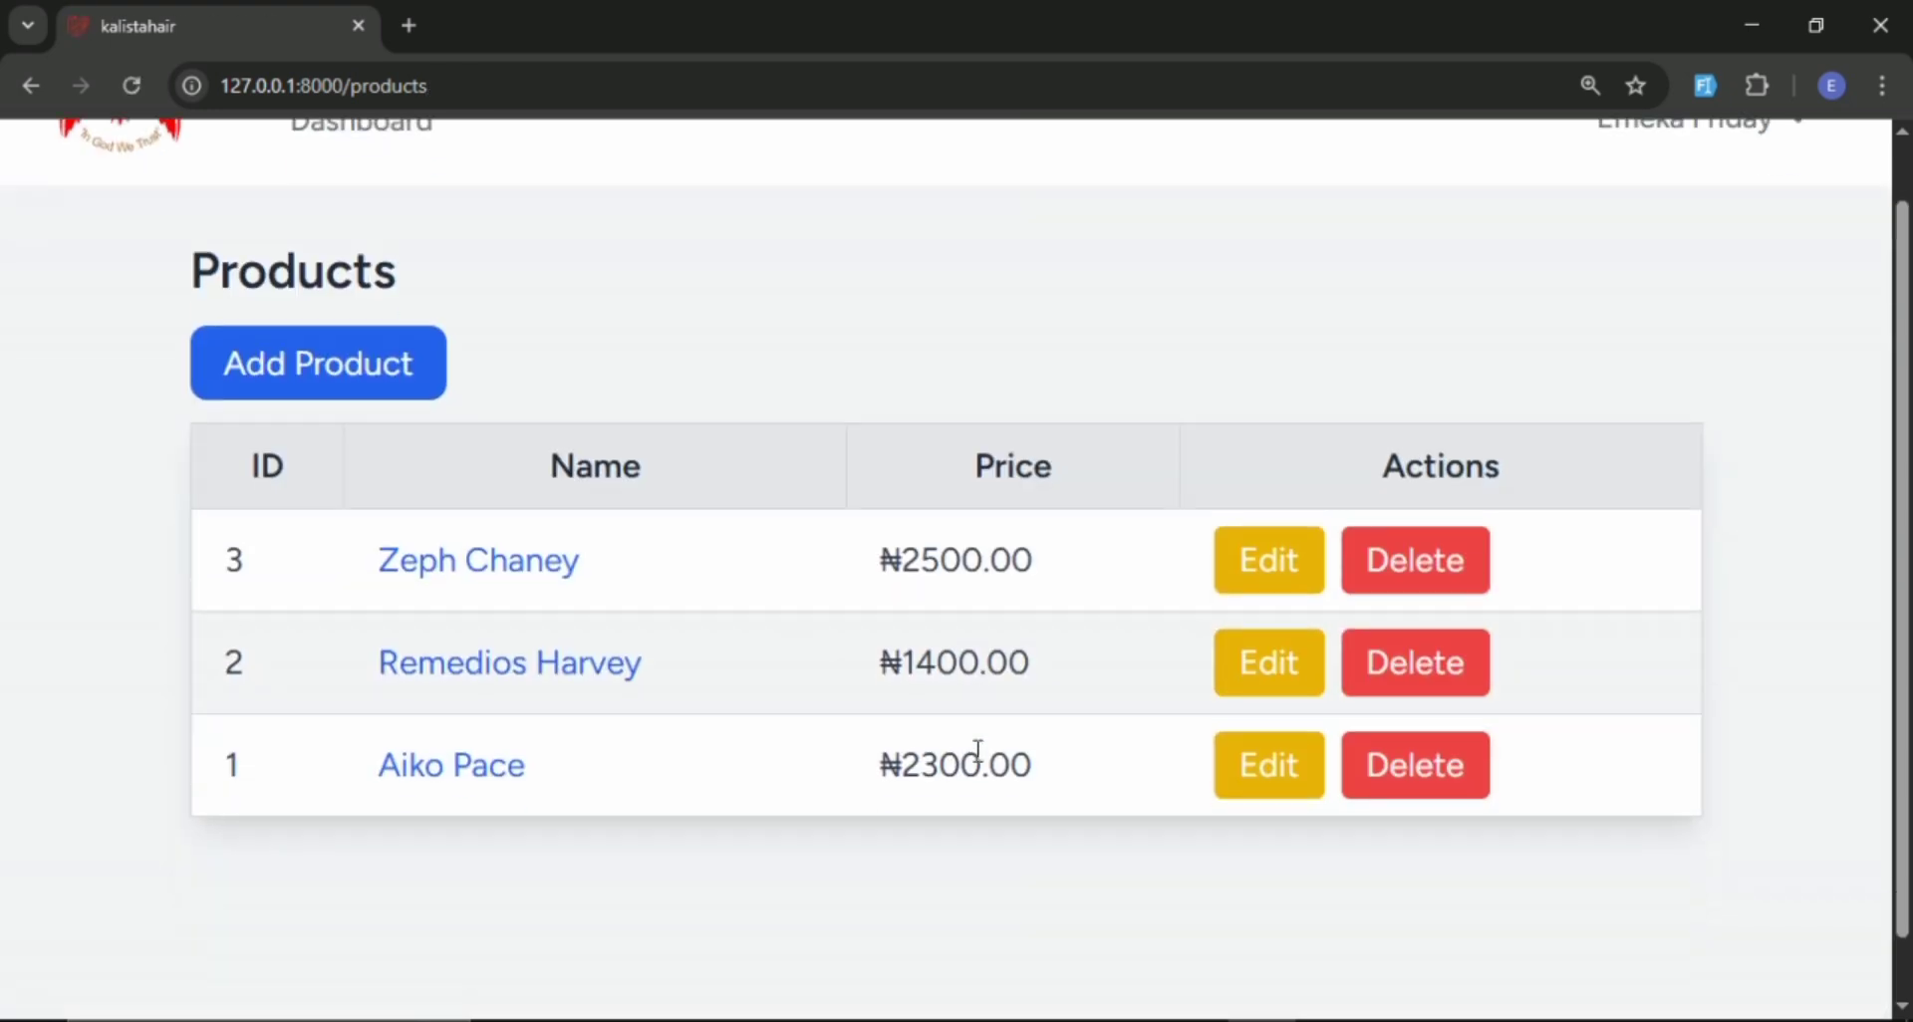
scroll(978, 752, down, 1)
click(376, 317)
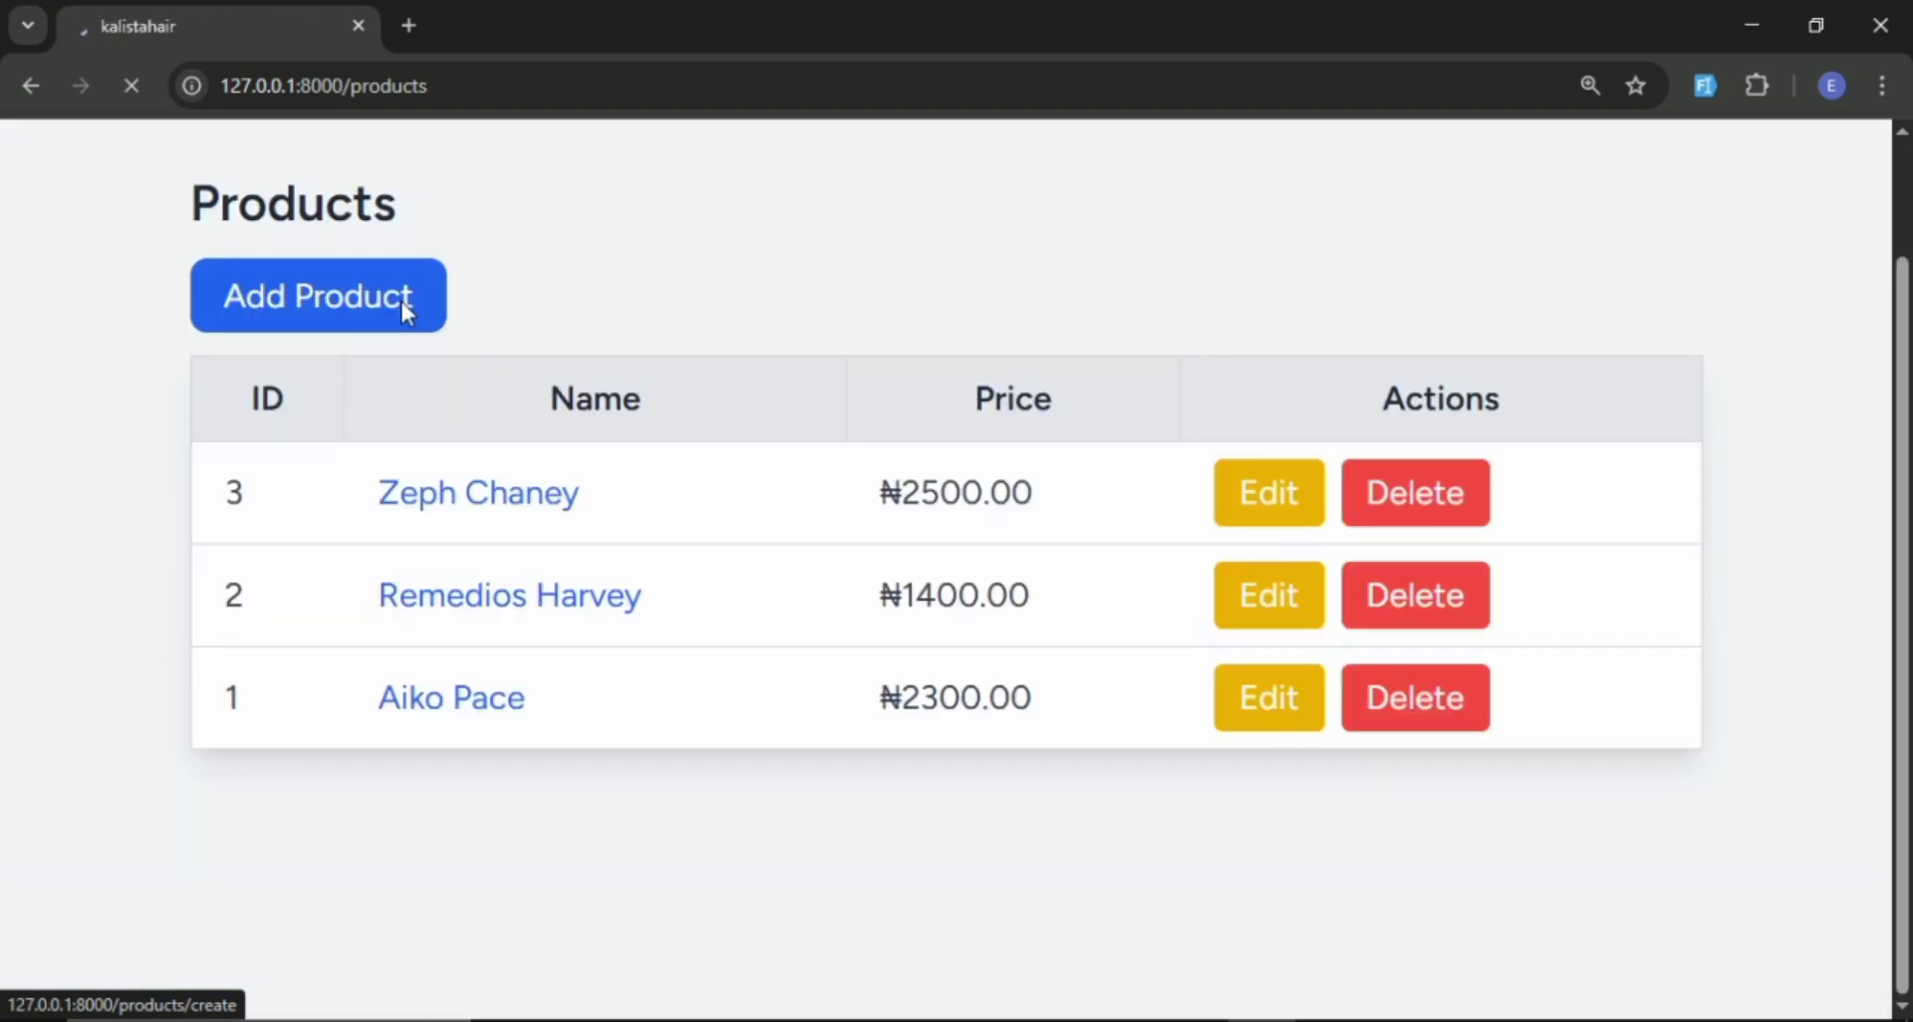
click(400, 300)
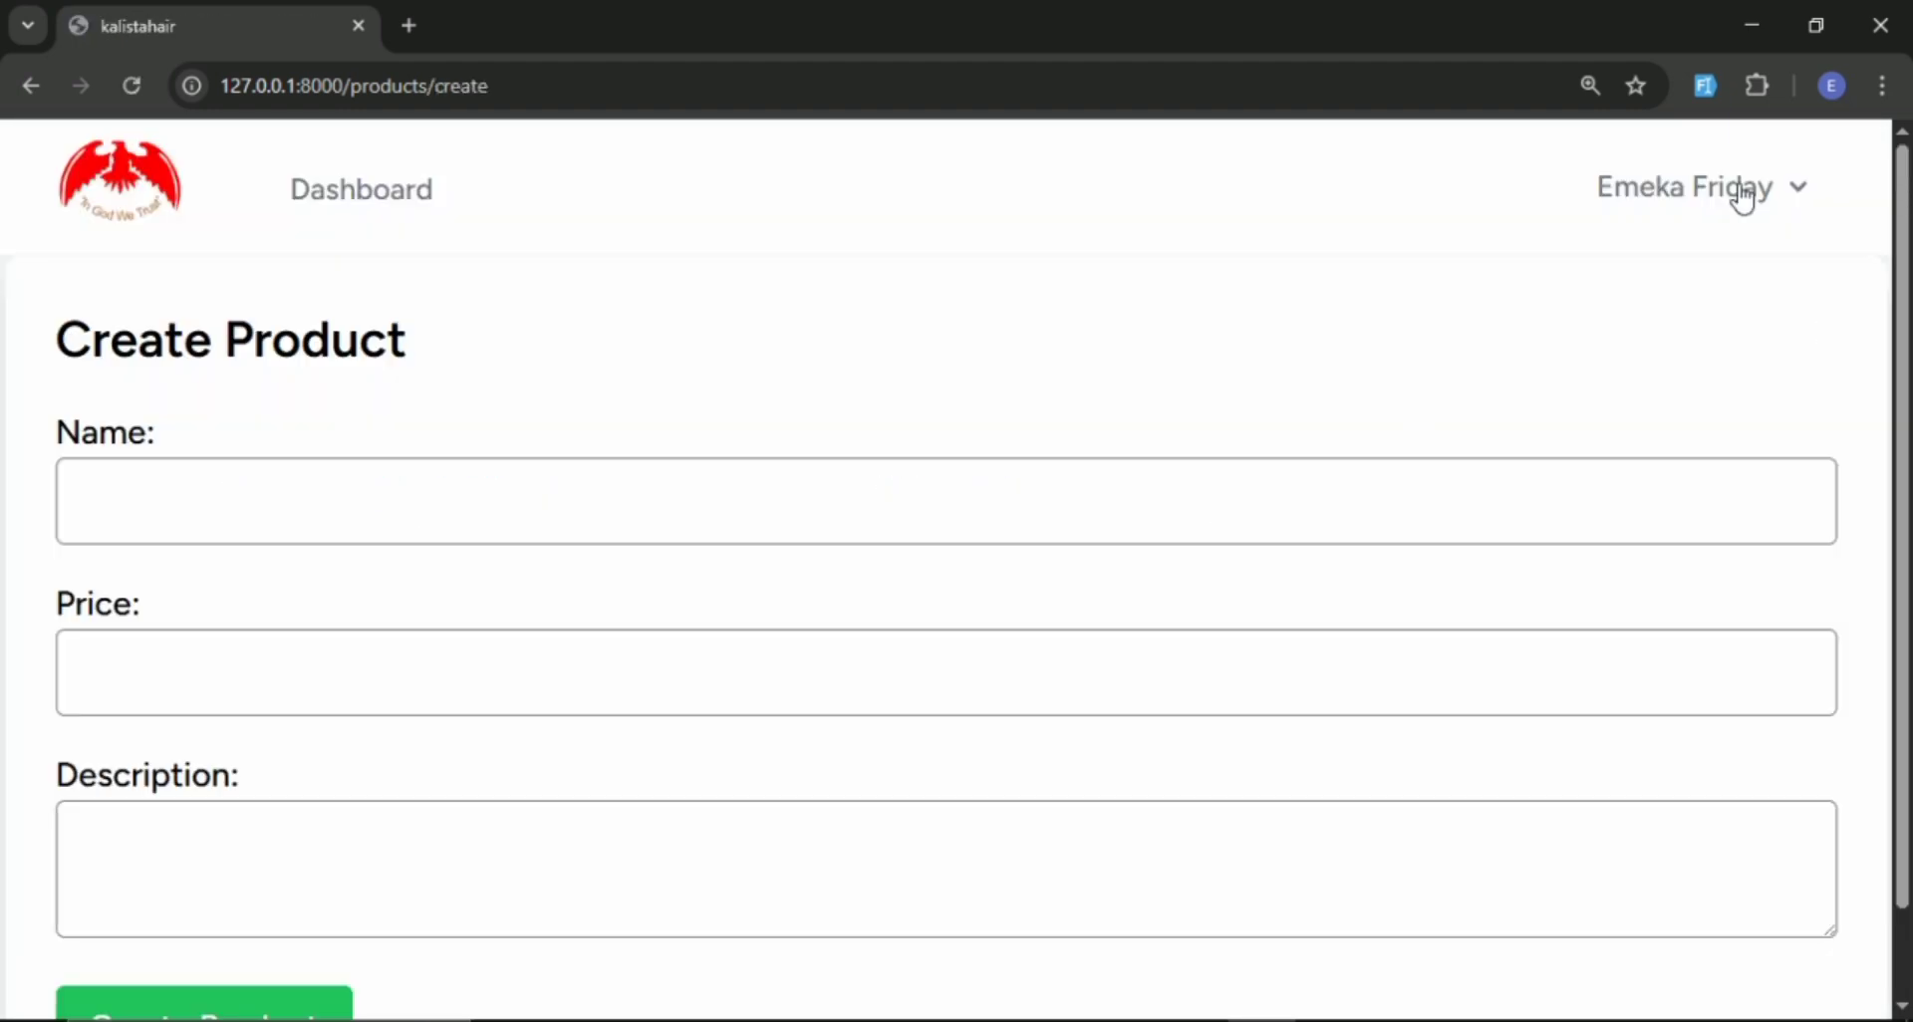
scroll(893, 594, down, 1)
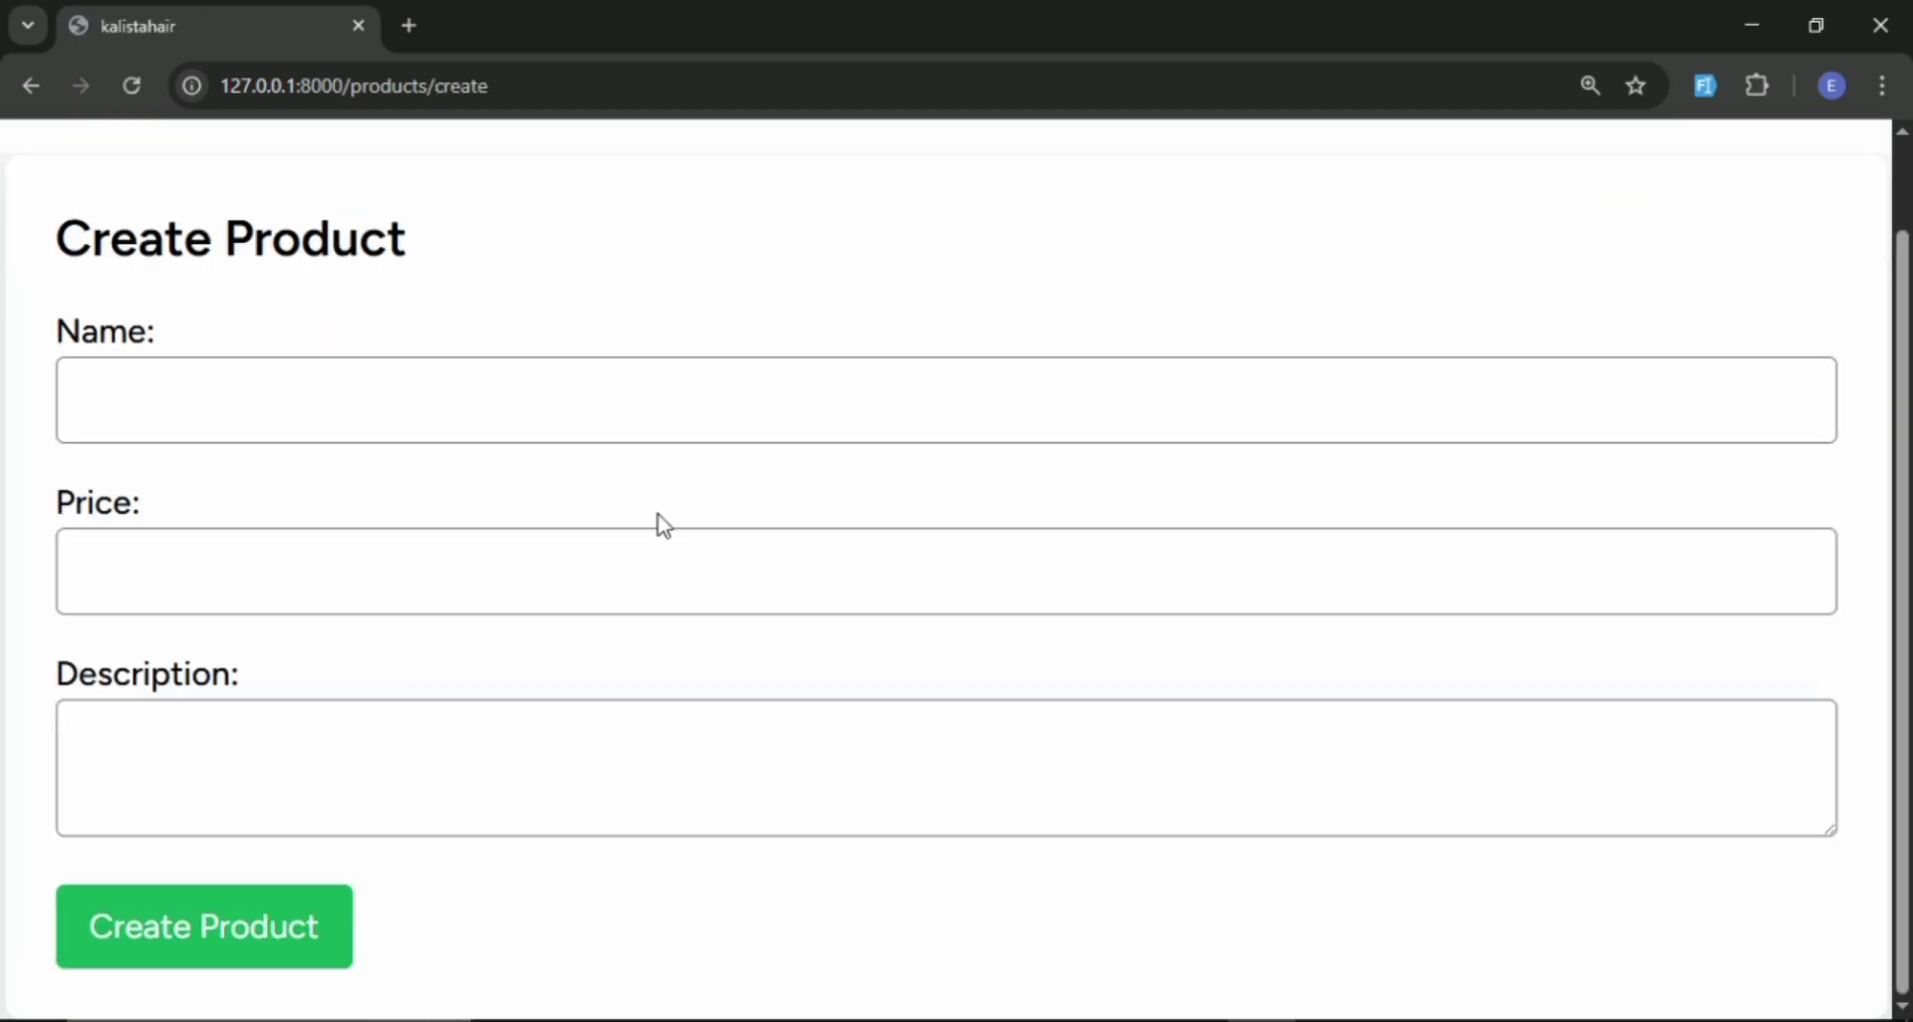
click(1705, 86)
scroll(1542, 347, up, 1)
scroll(1541, 347, down, 1)
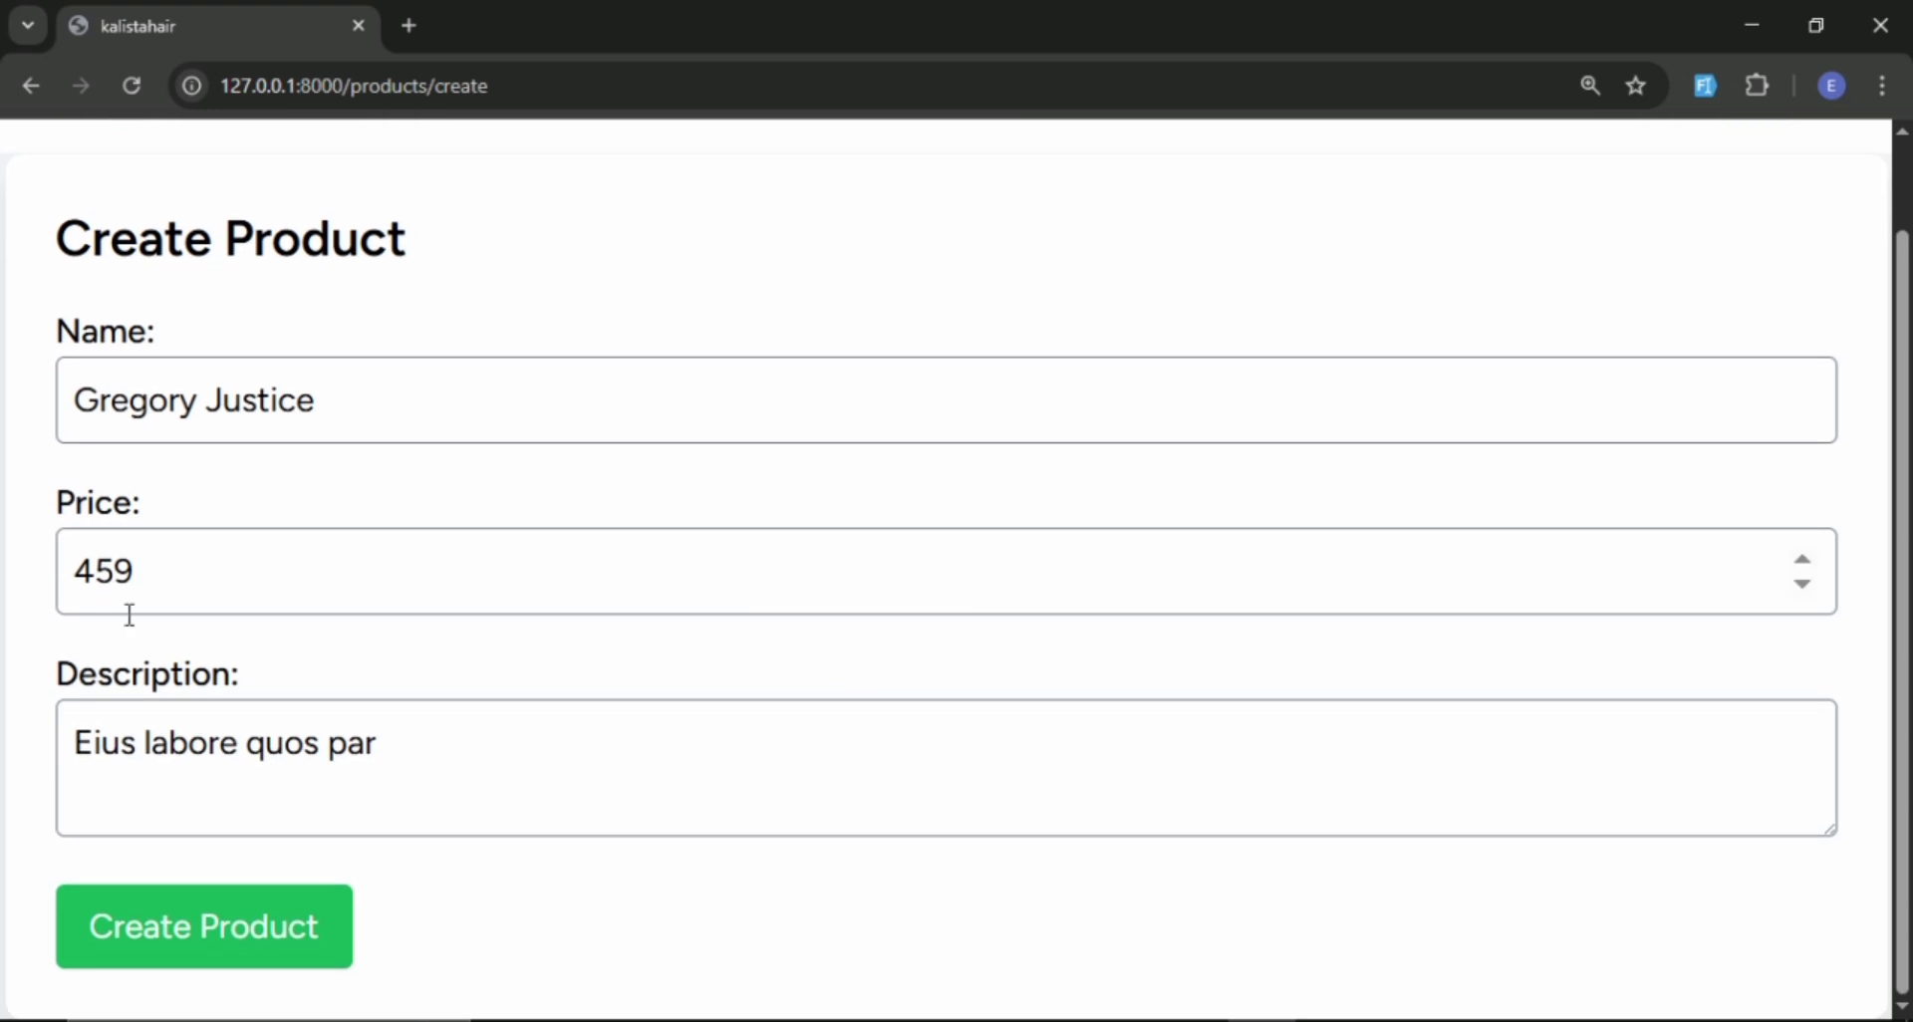
double_click(142, 585)
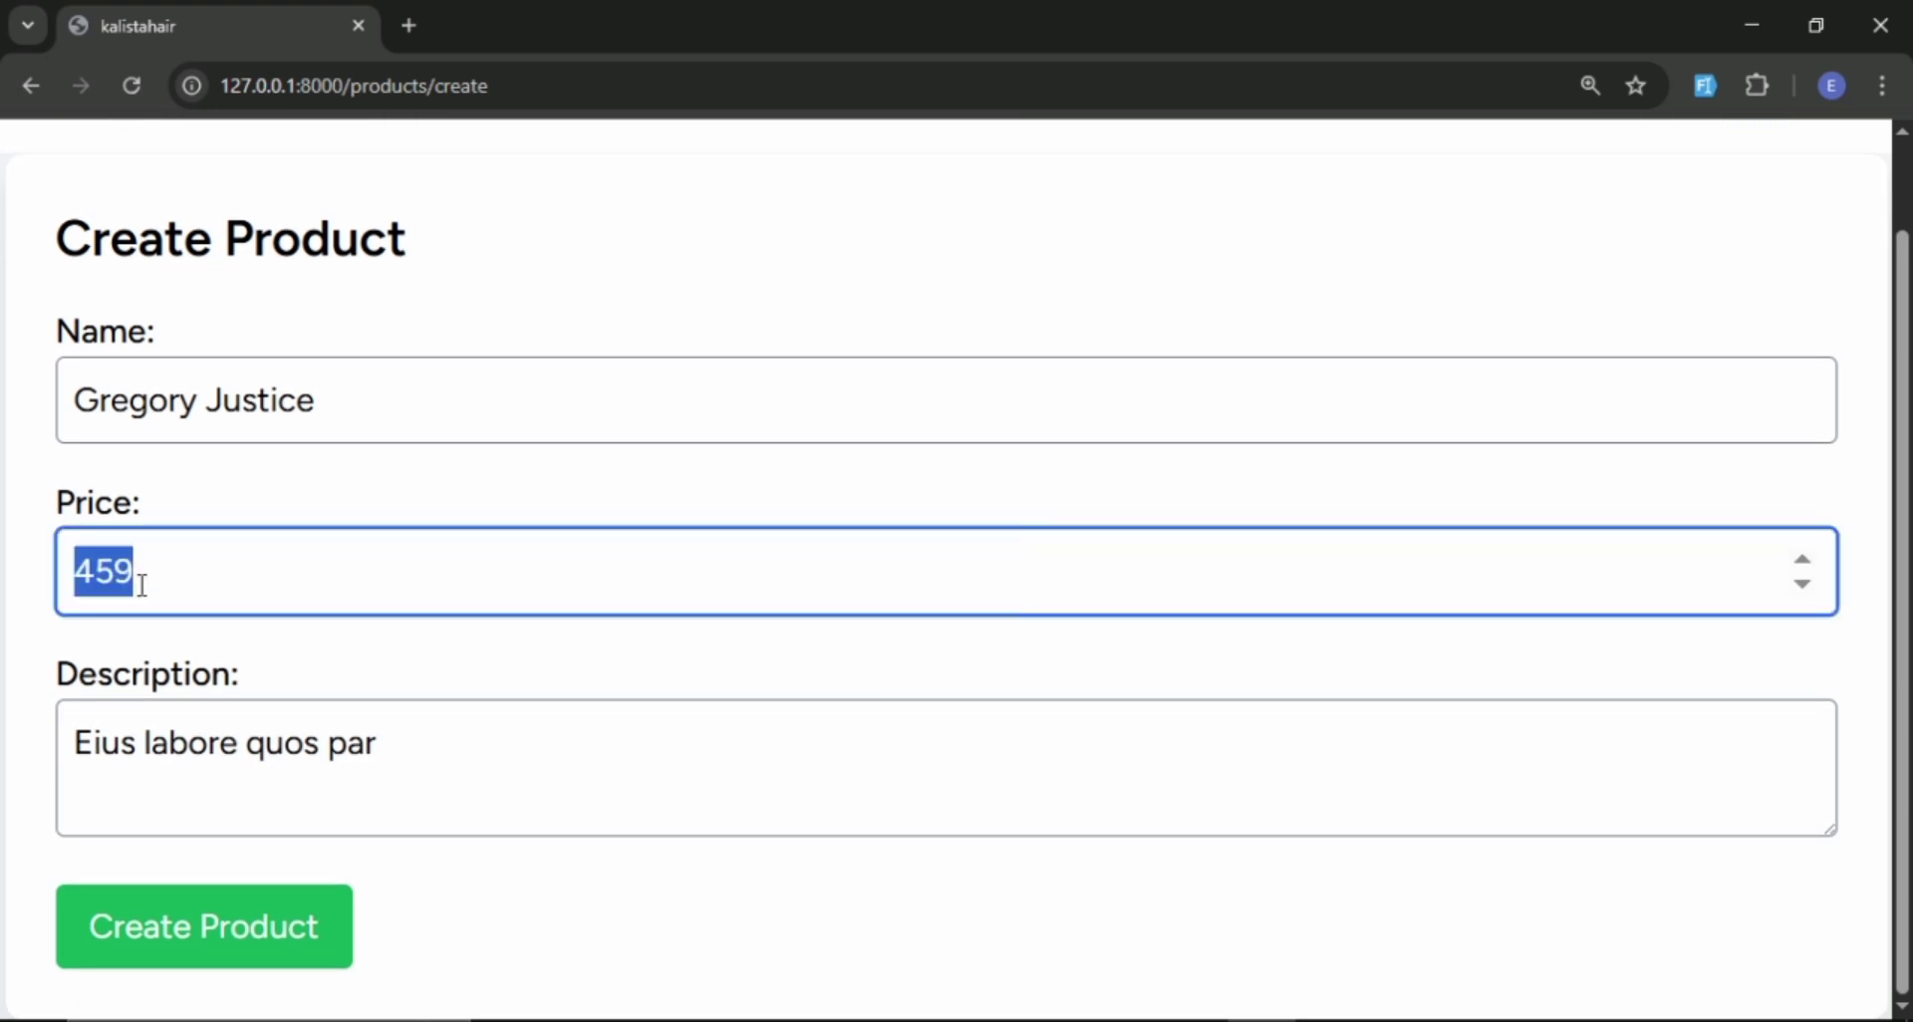
text(2)
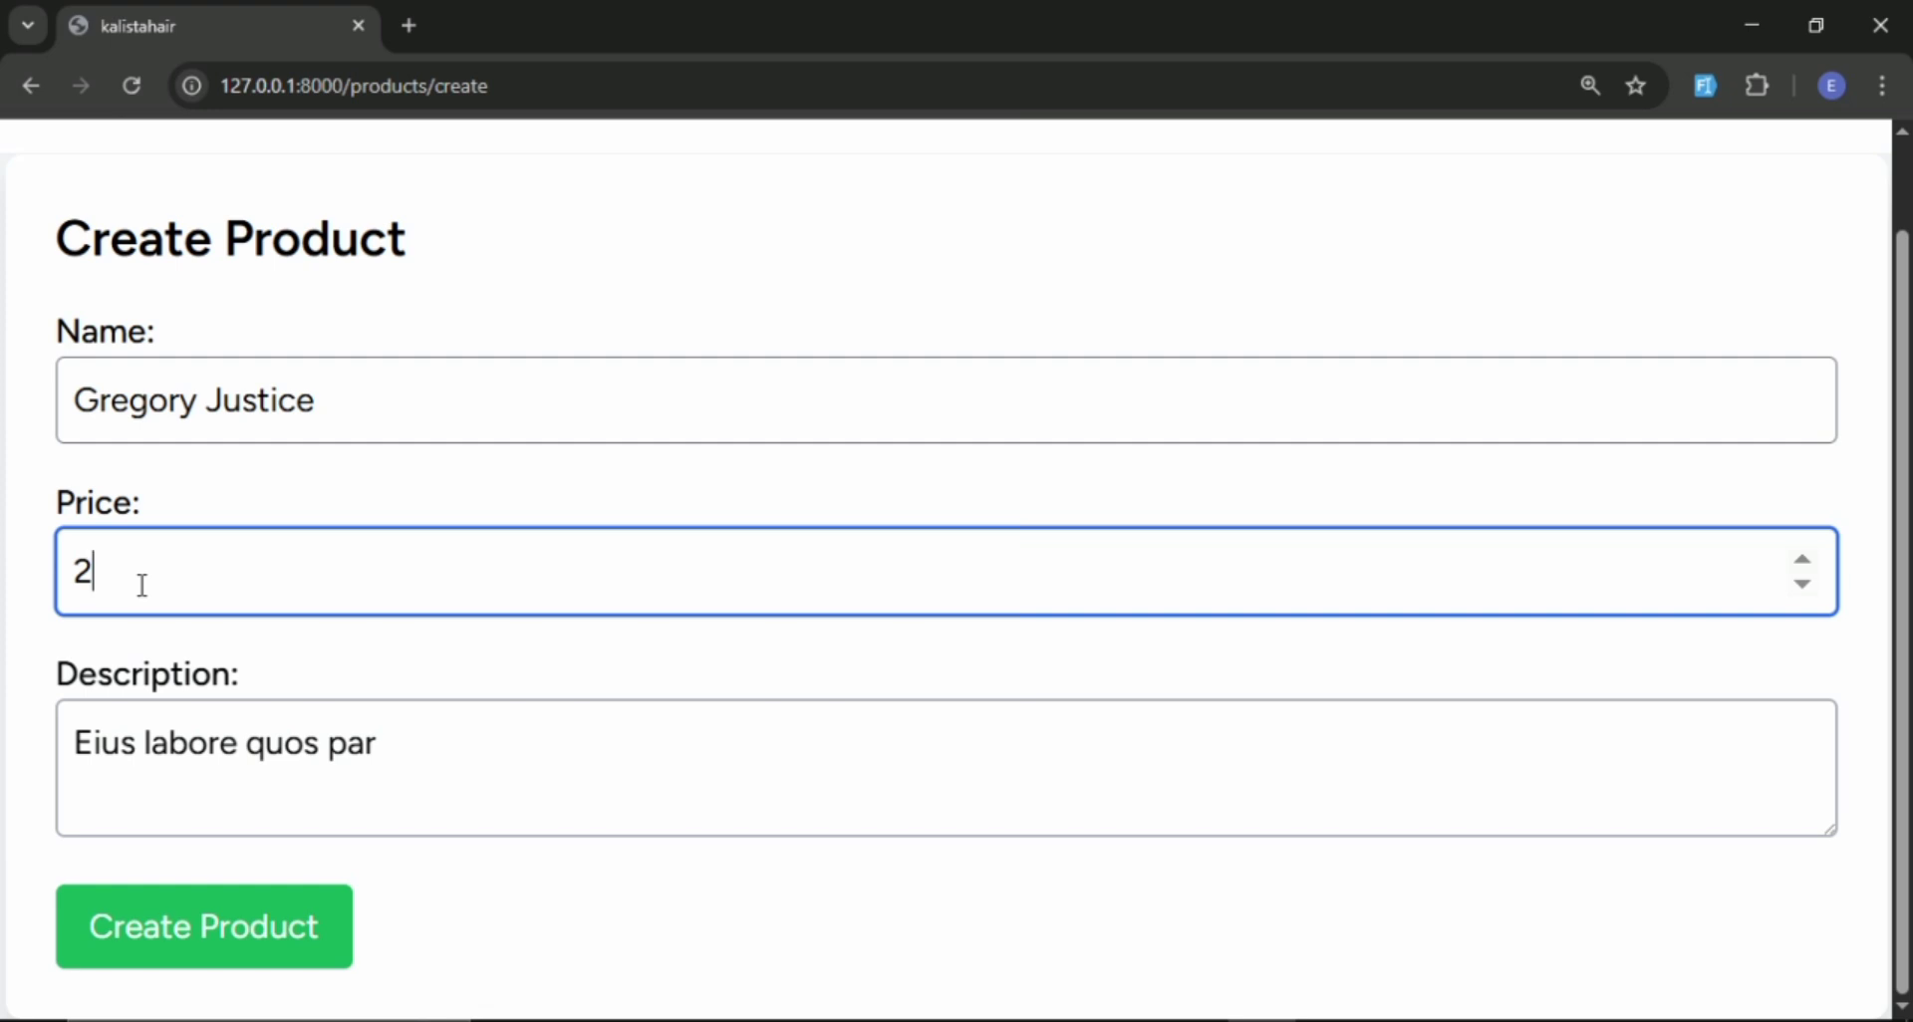
text(3000)
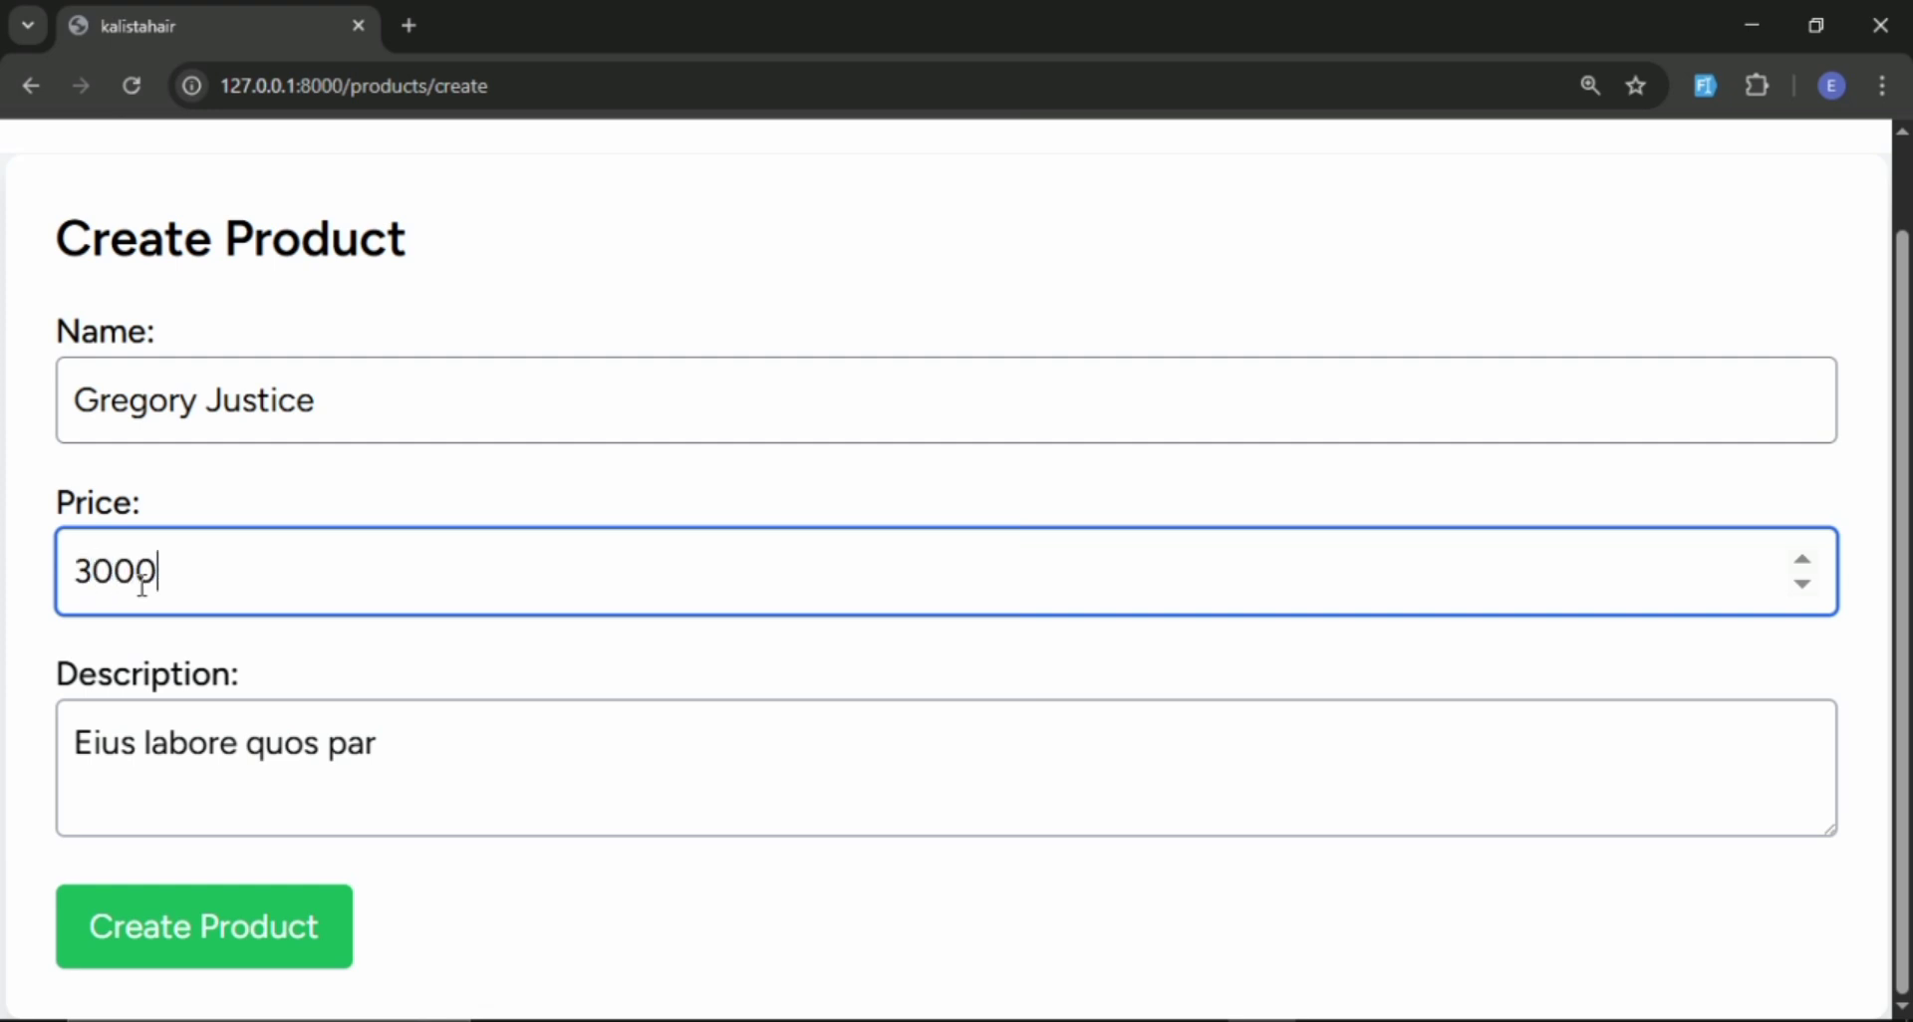
click(149, 931)
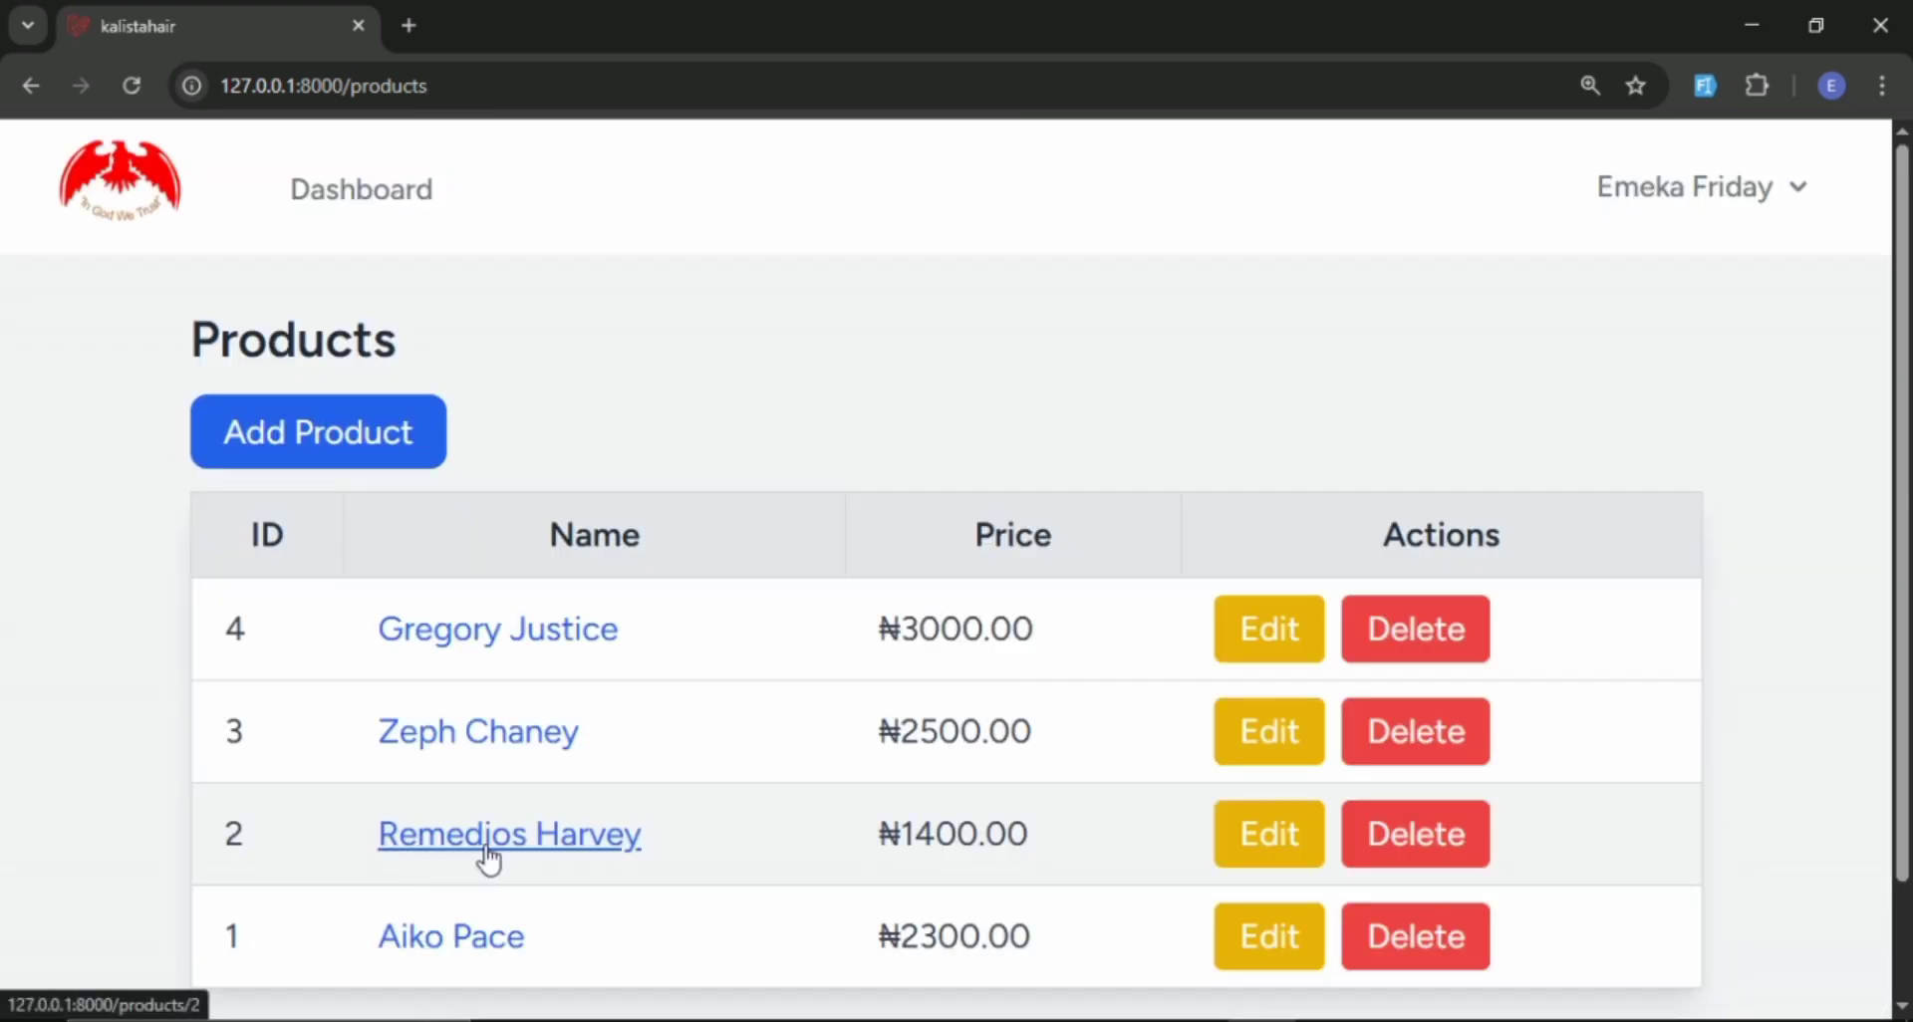
scroll(662, 803, down, 1)
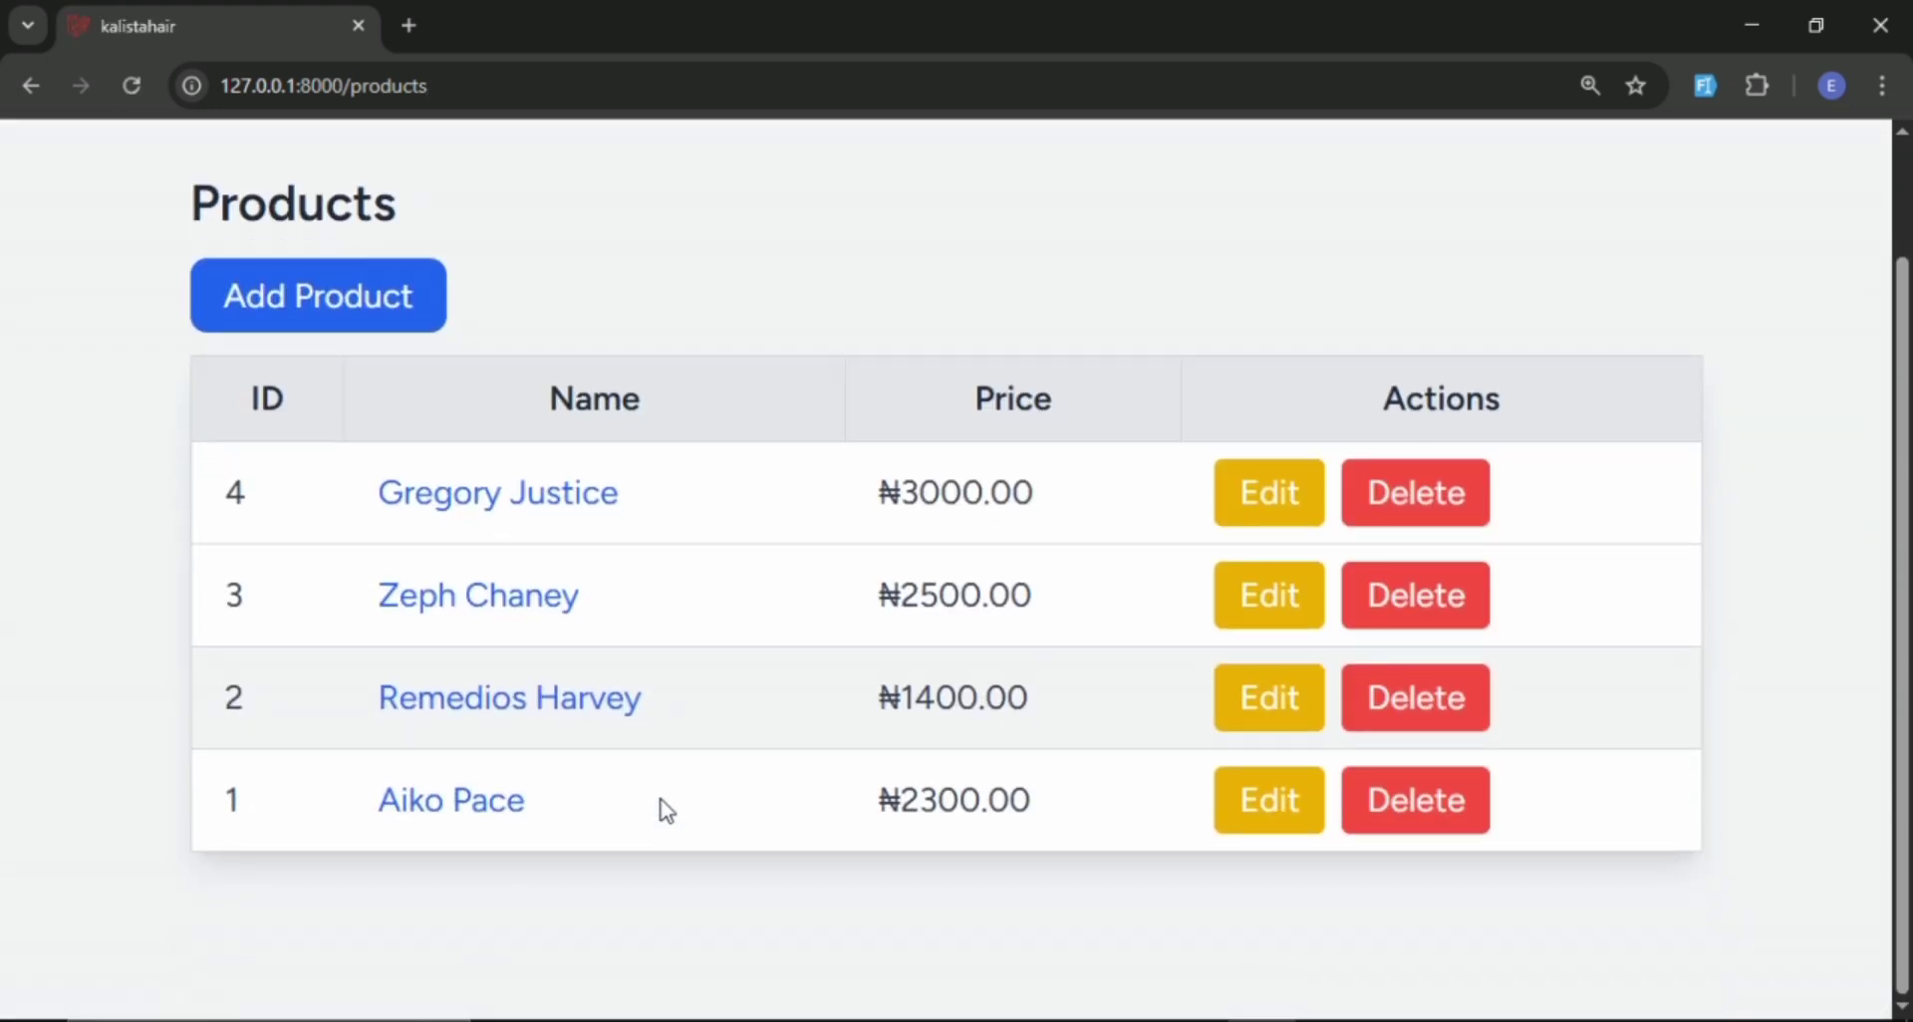
scroll(661, 803, up, 1)
scroll(662, 803, down, 1)
scroll(659, 792, up, 1)
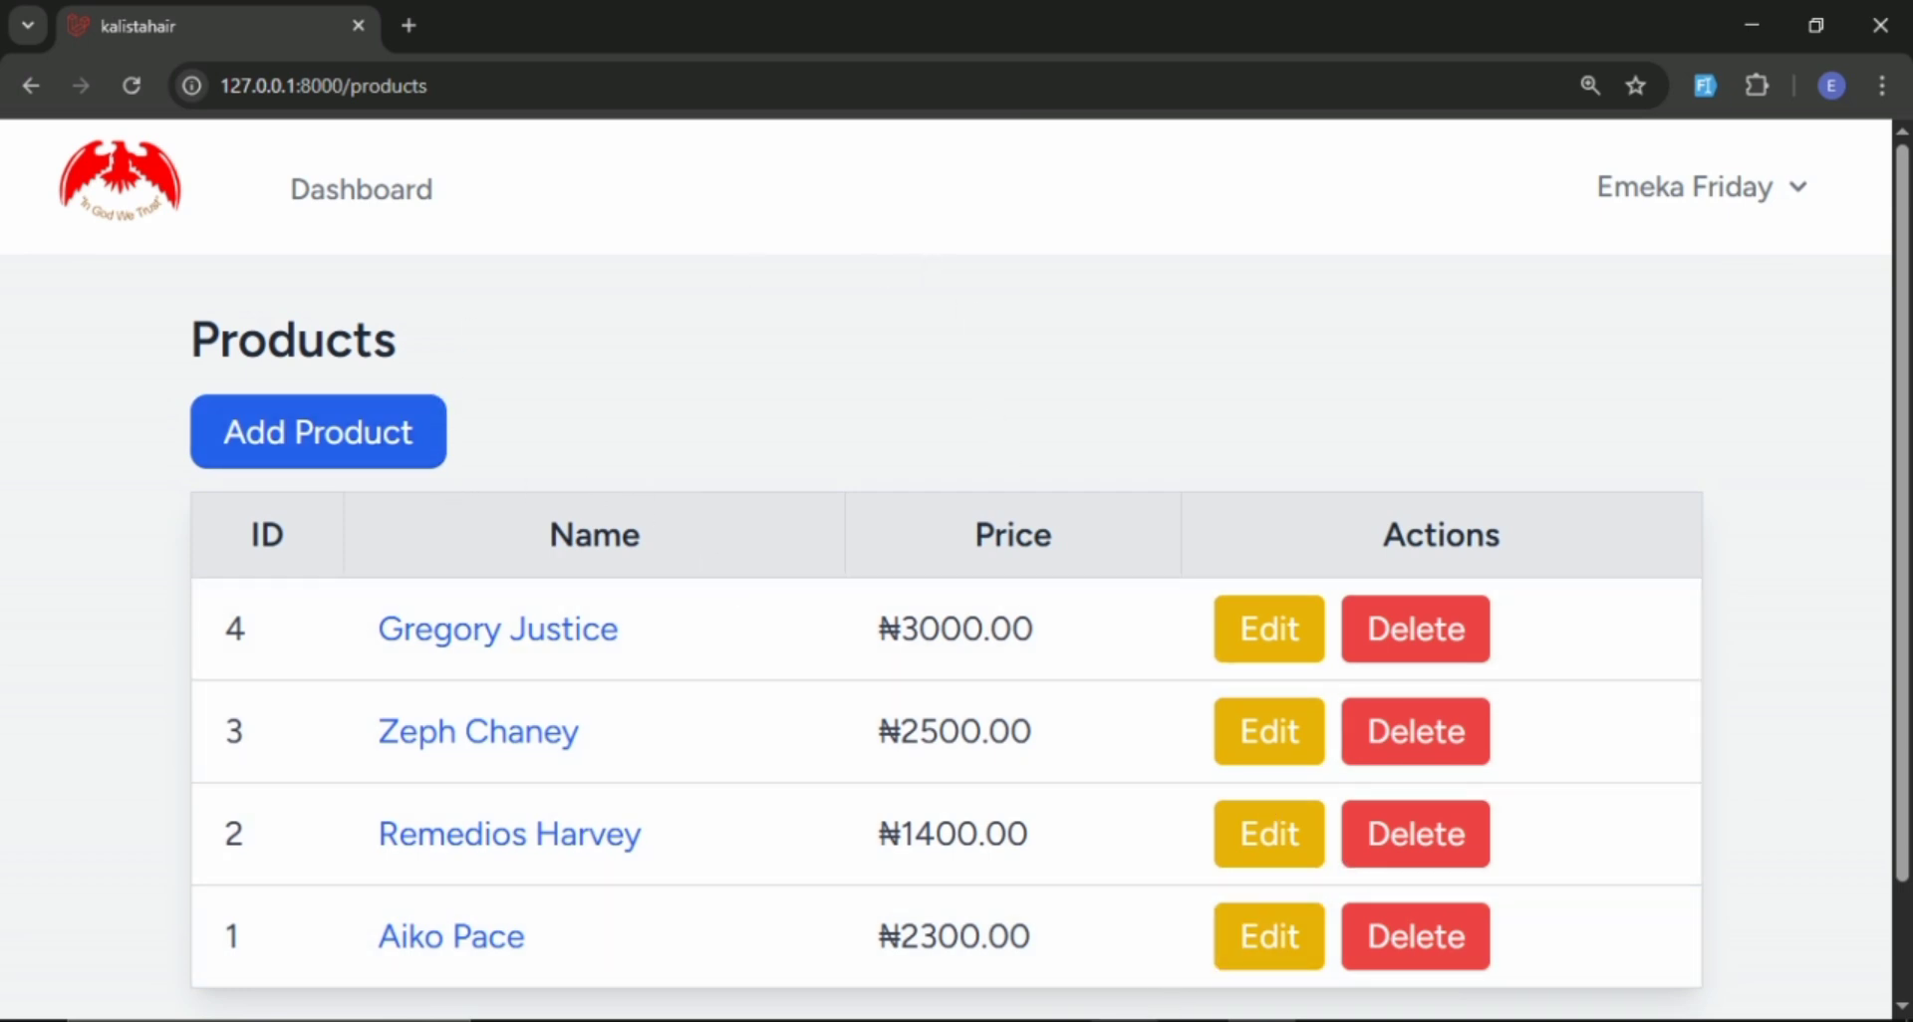
Switch to the second marketer's Brave window and, from the marketer dashboard, open the invoices of the first customer under My Customers.
mouse_move(1124, 1021)
click(1124, 952)
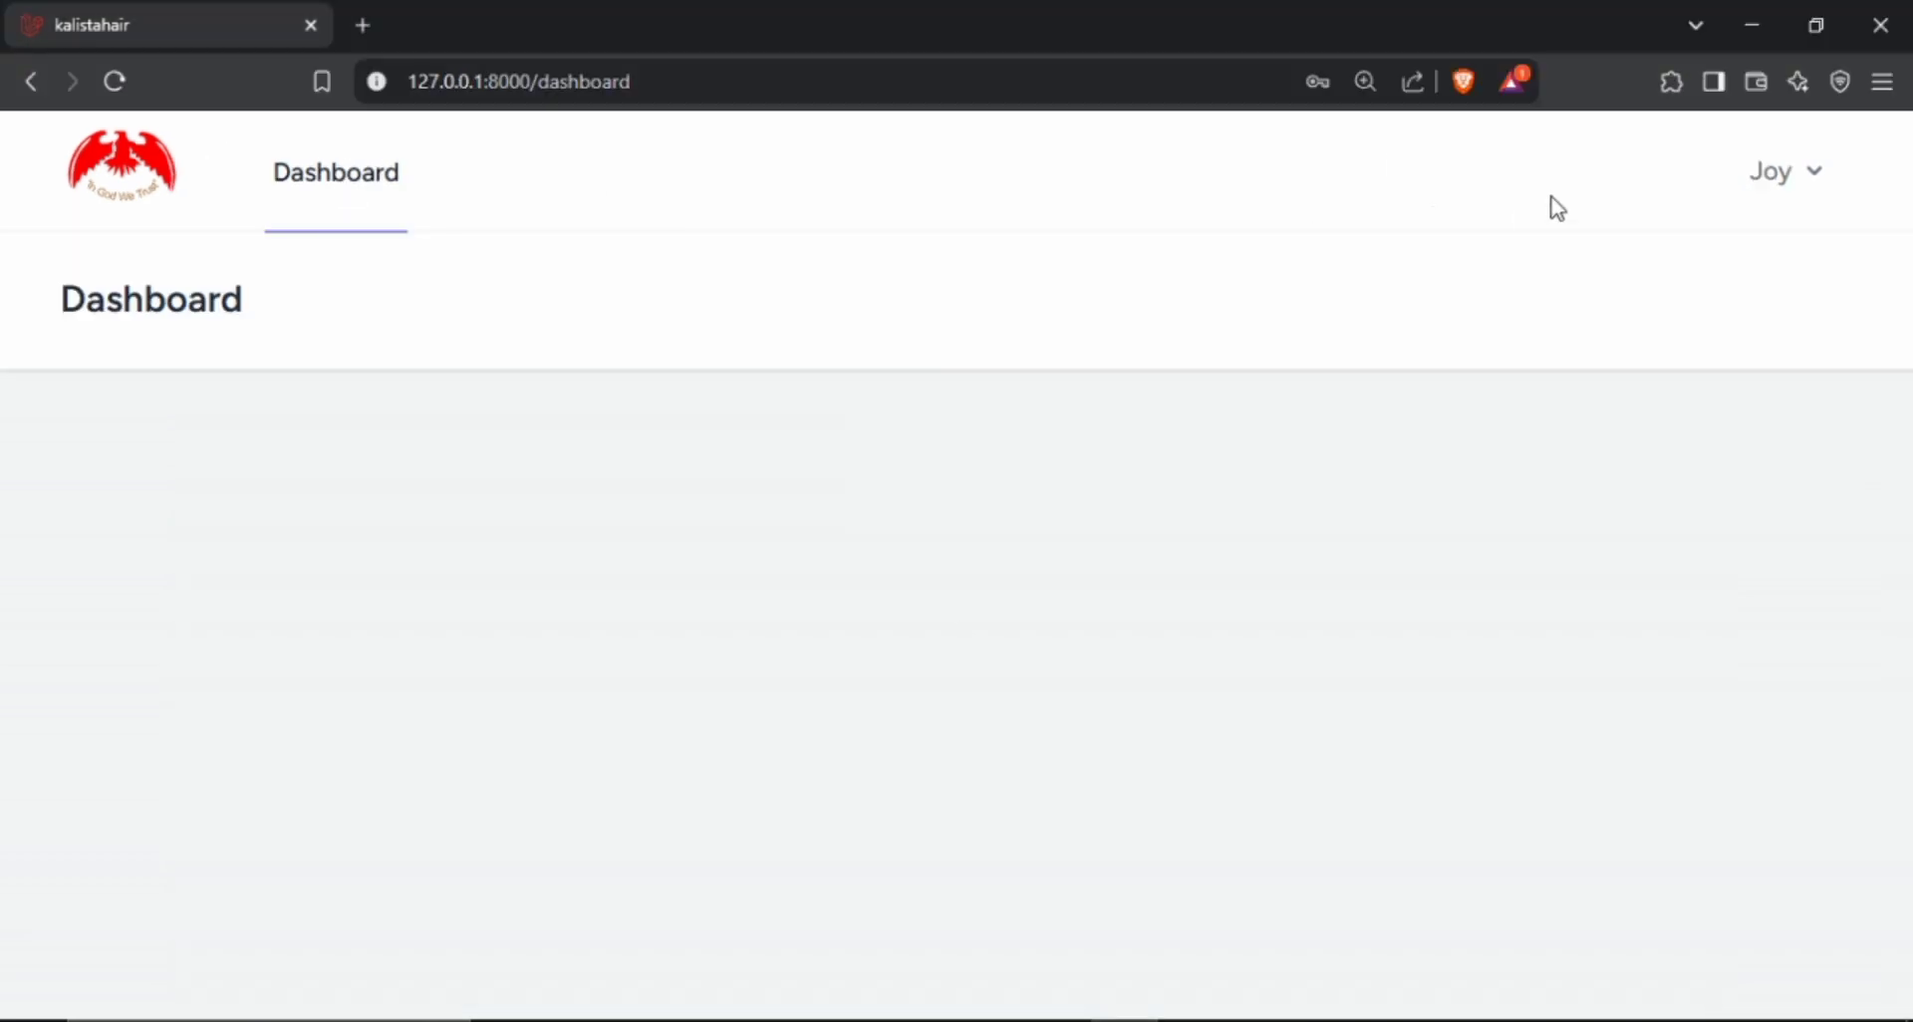
click(159, 191)
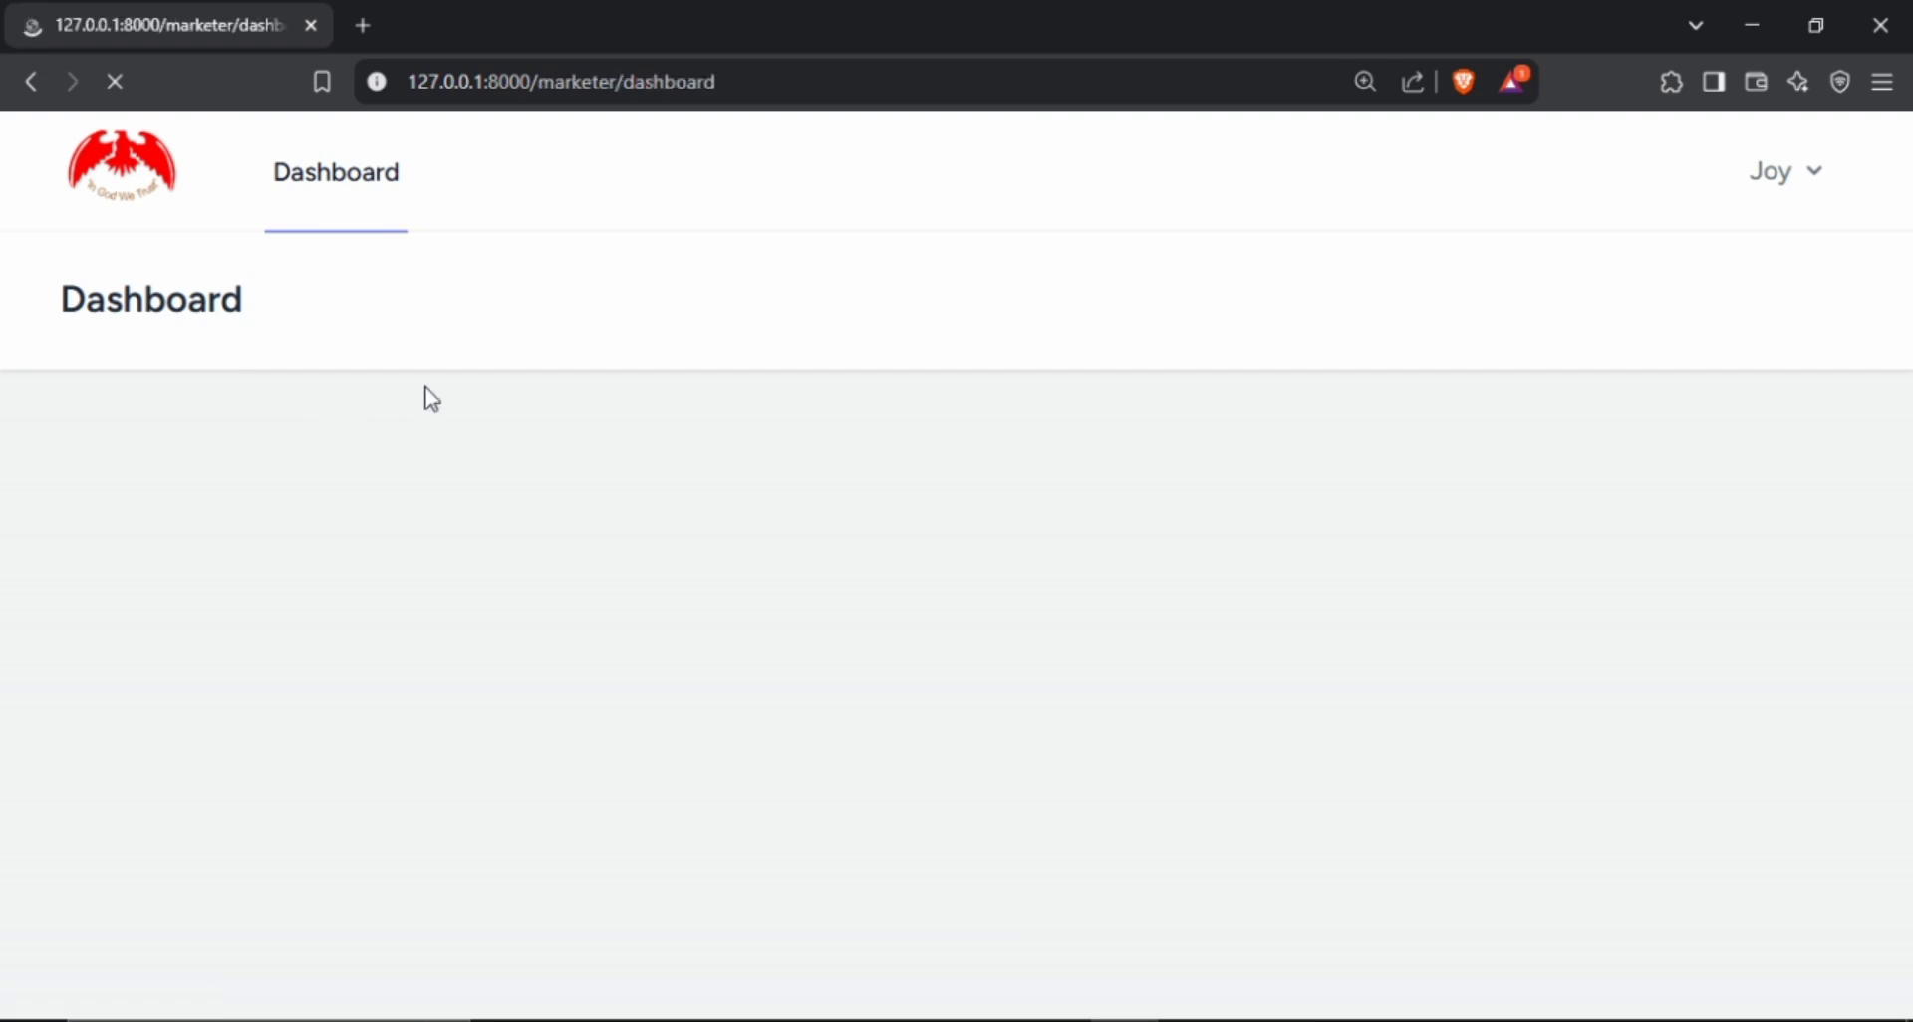
scroll(469, 389, down, 2)
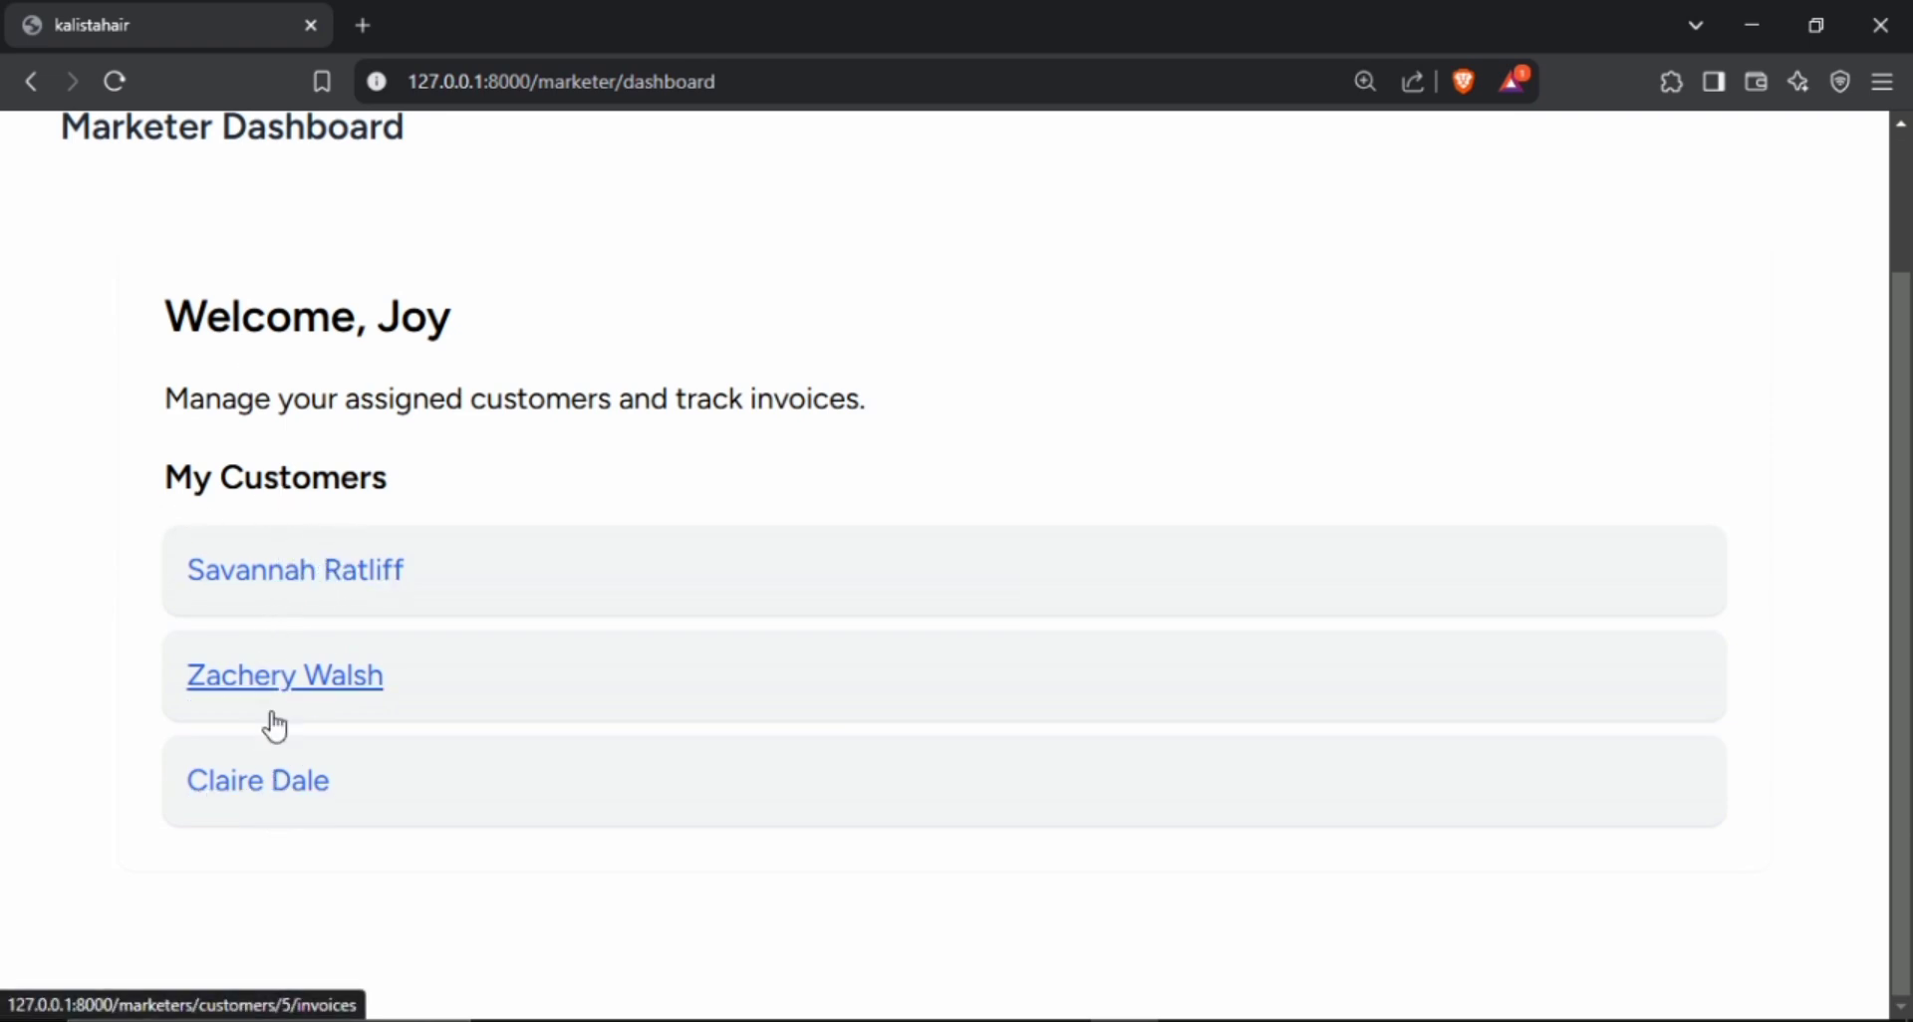
click(314, 601)
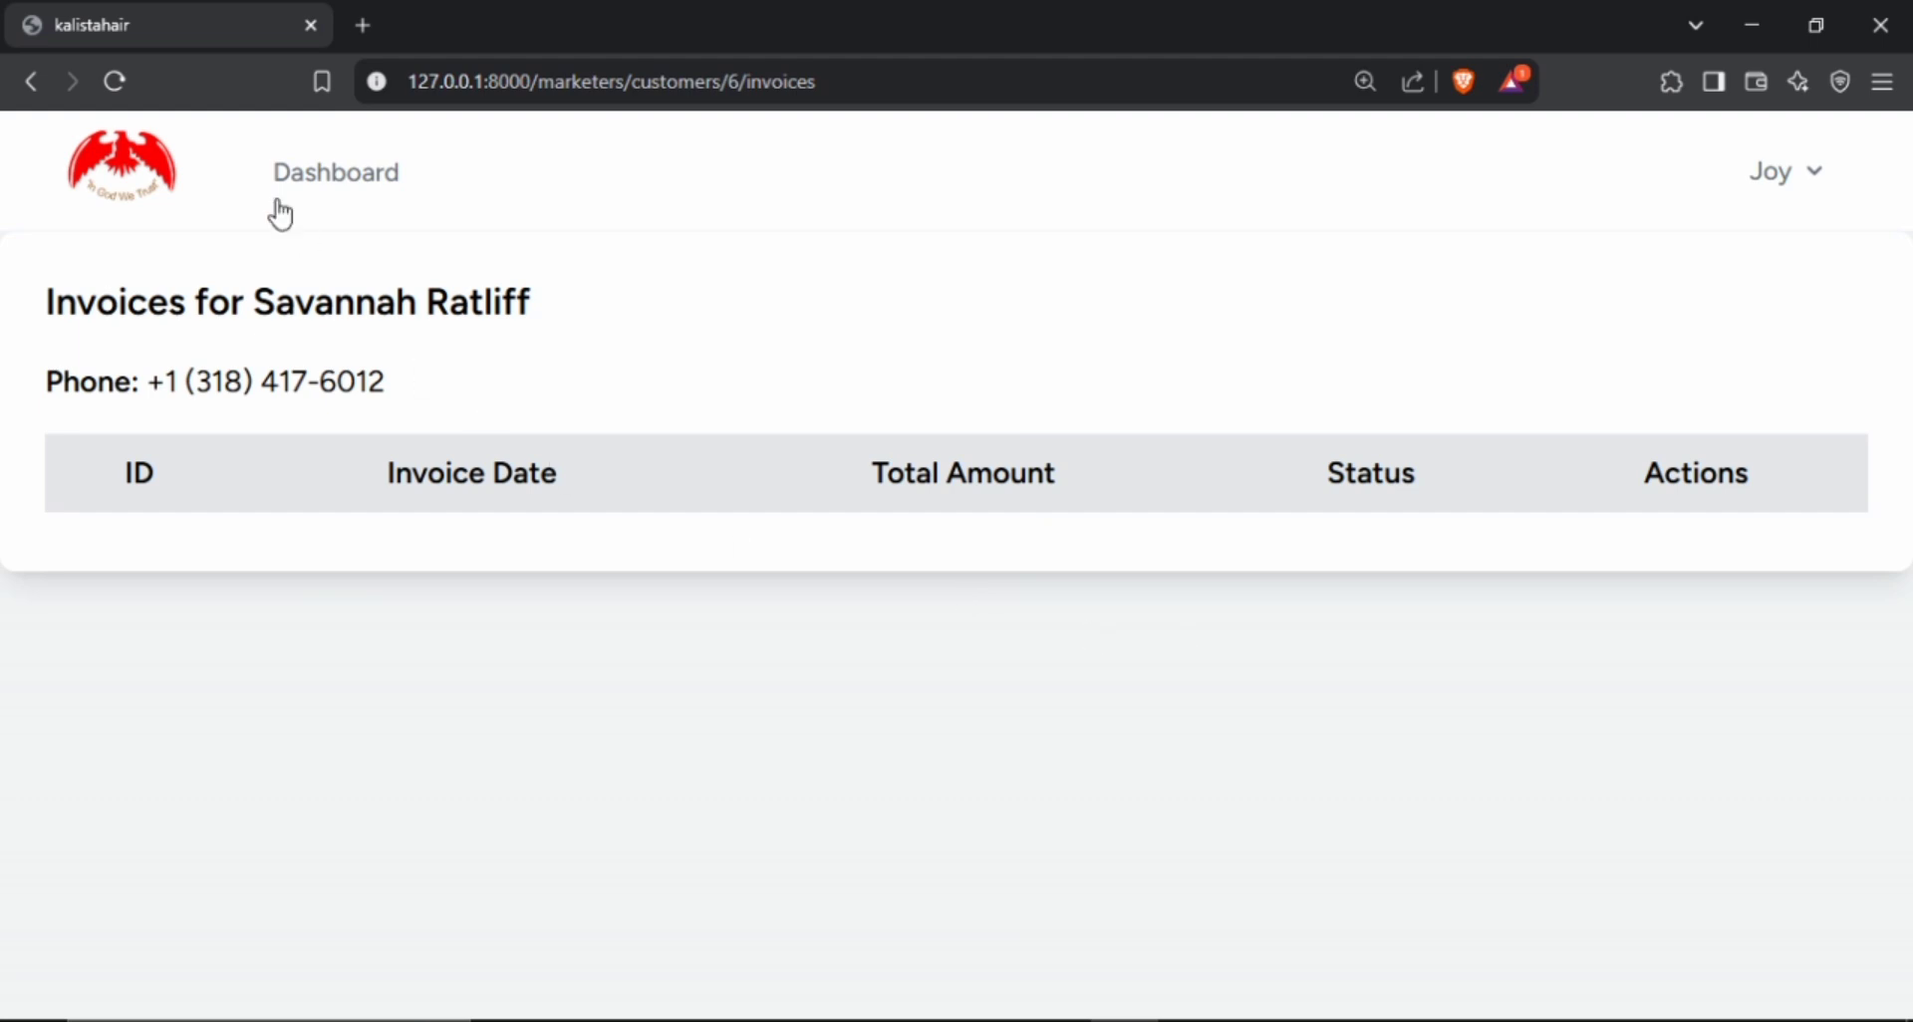
Return to the marketer dashboard and review the assigned customers under My Customers.
click(335, 182)
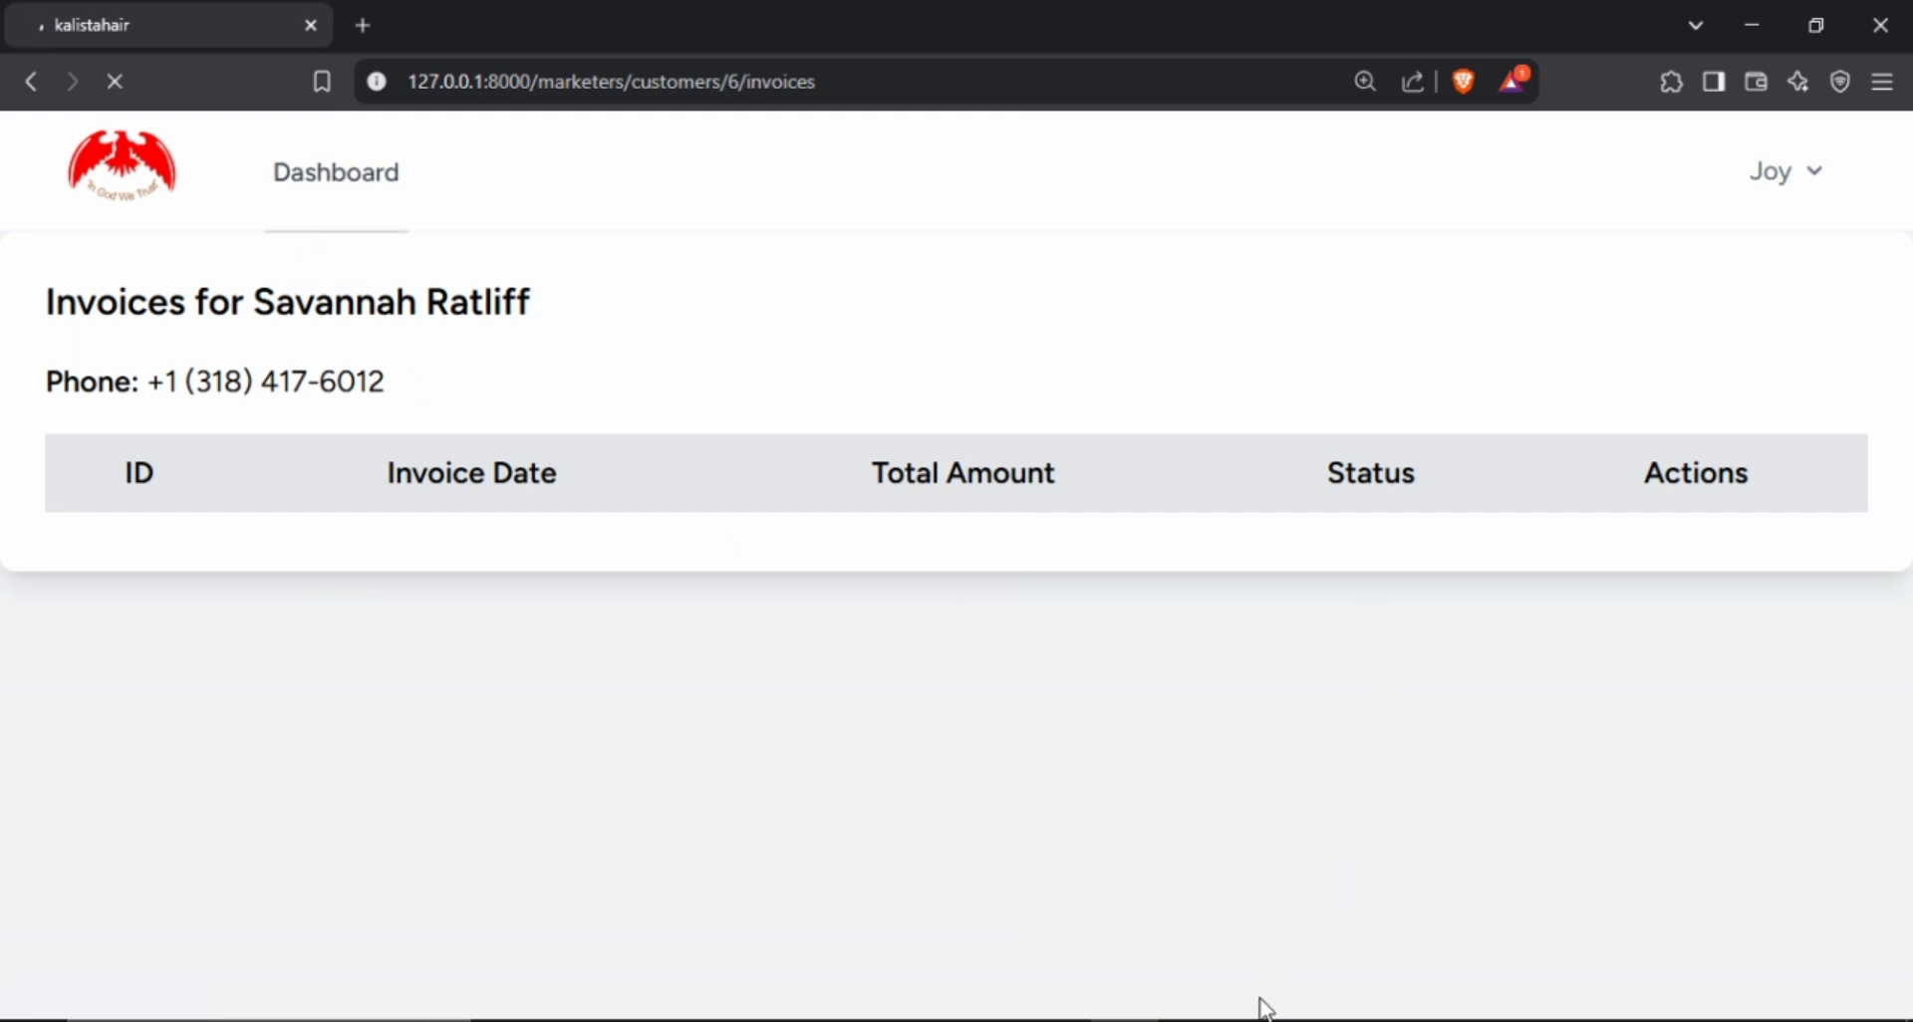
scroll(492, 590, down, 2)
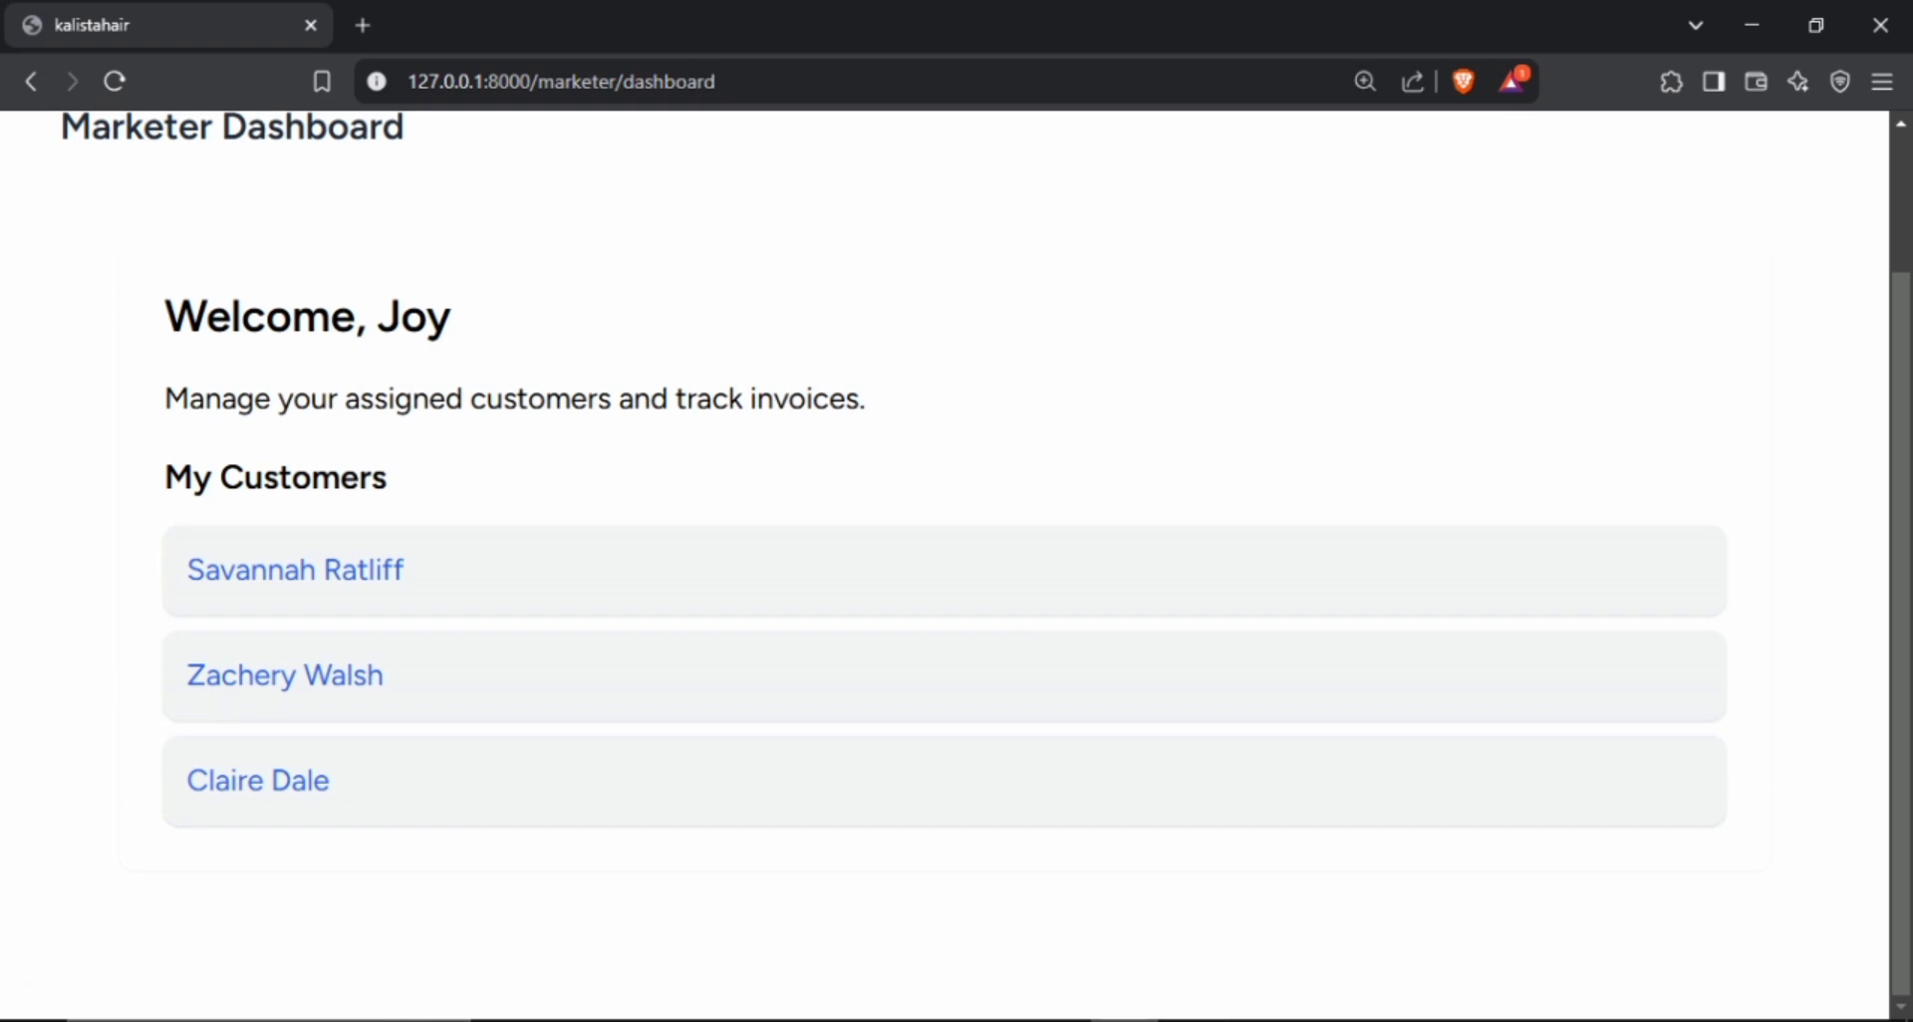
Switch to the admin's Chrome window and start a new invoice from the admin dashboard's Invoices section.
click(1261, 1019)
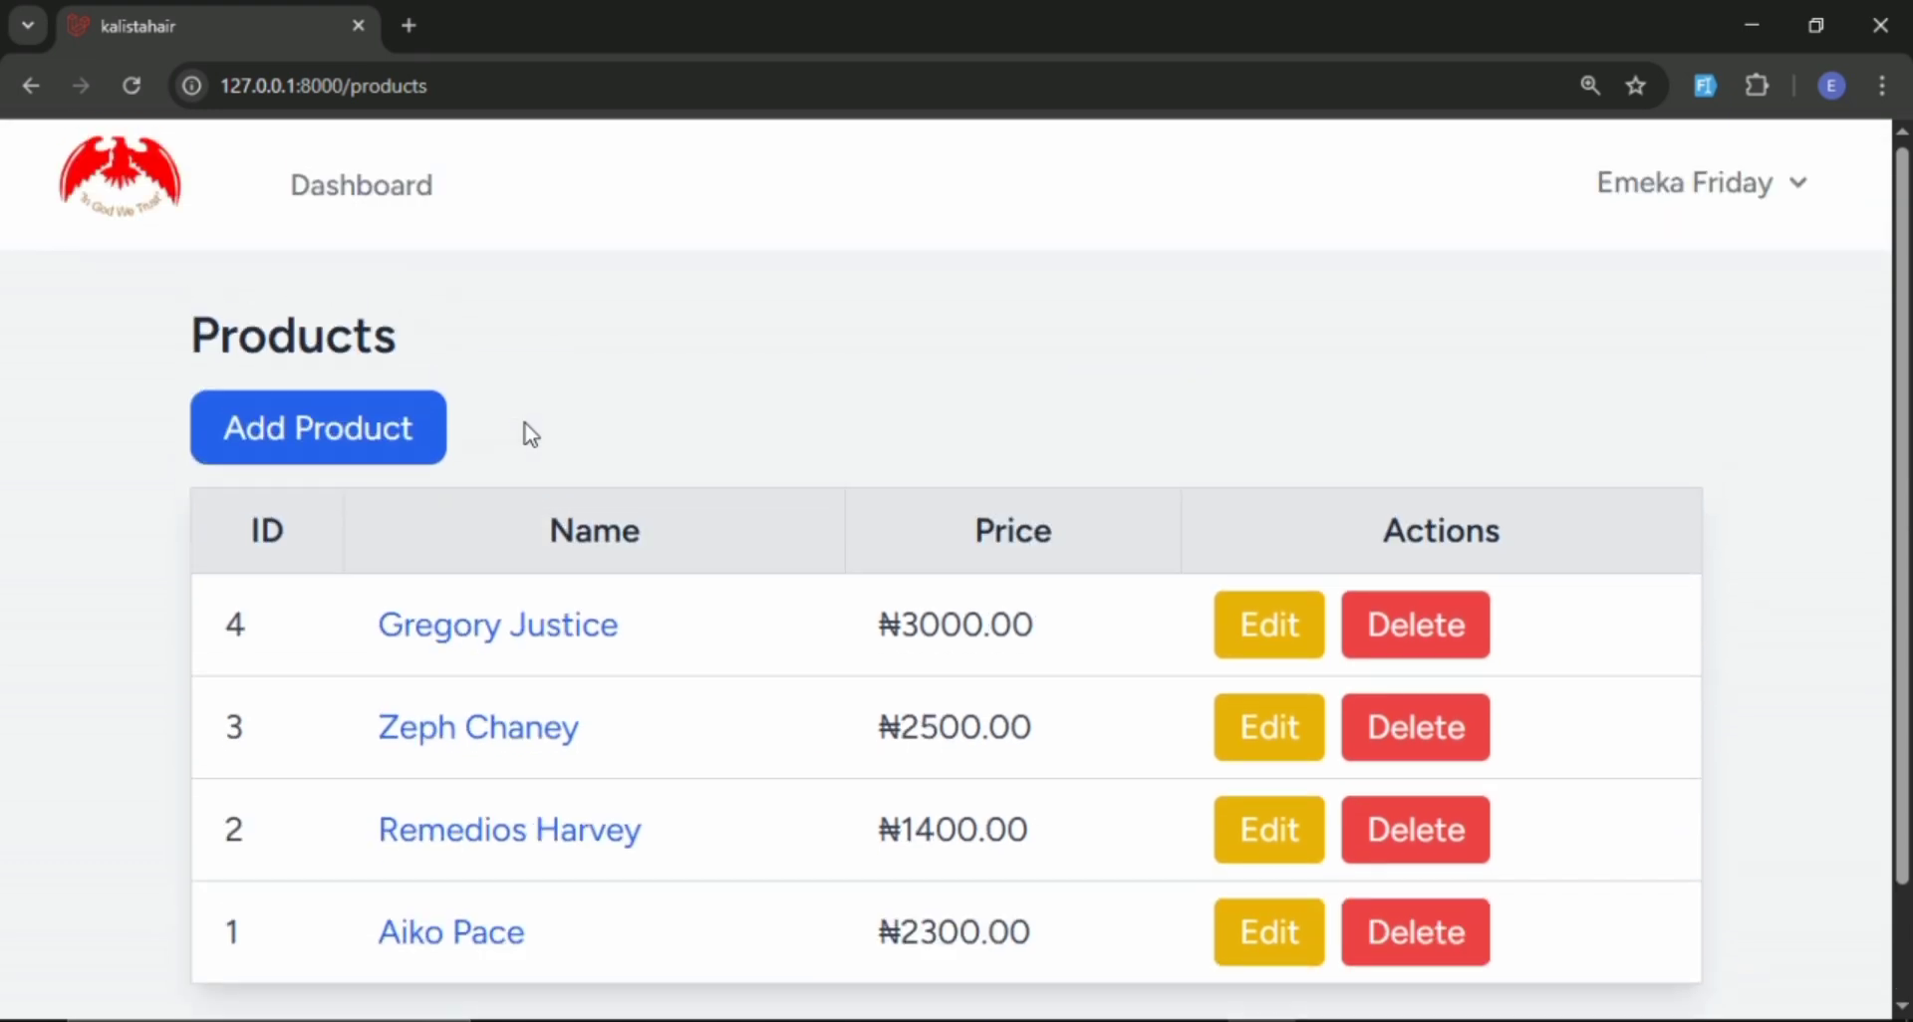
click(348, 205)
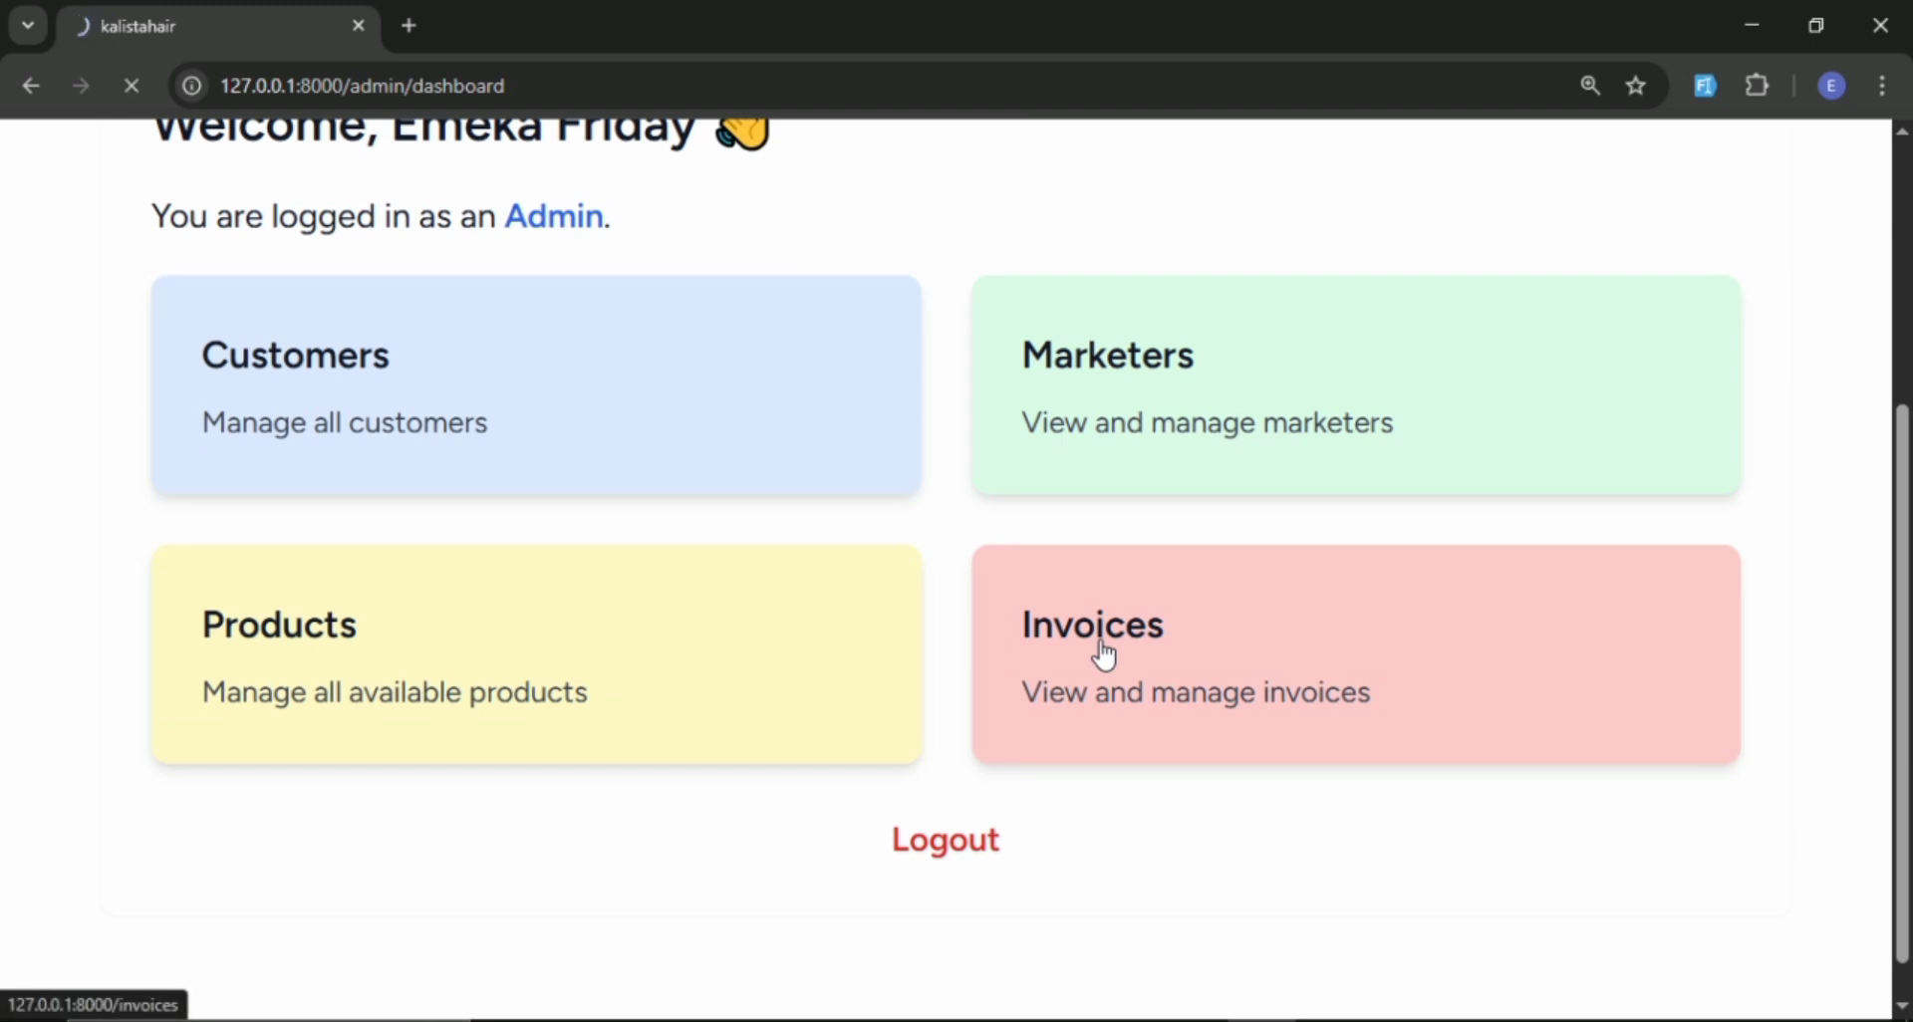
click(1104, 655)
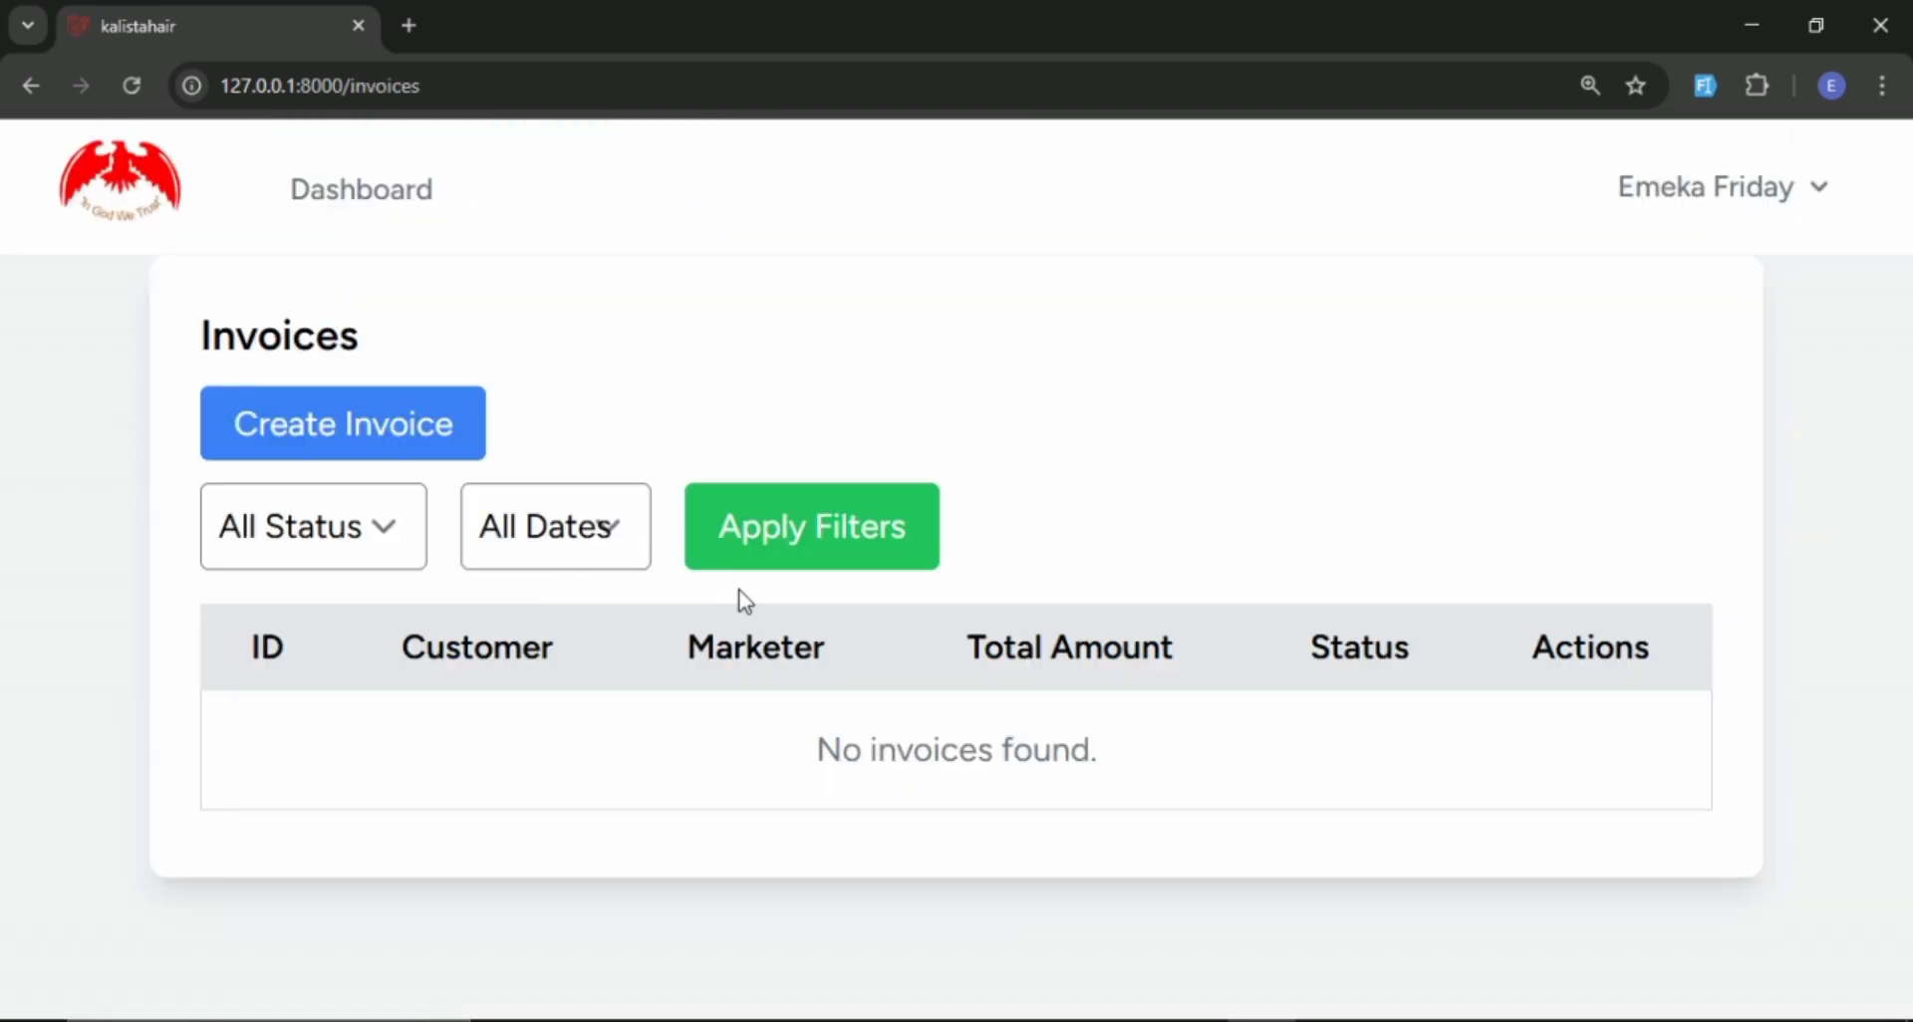
click(314, 436)
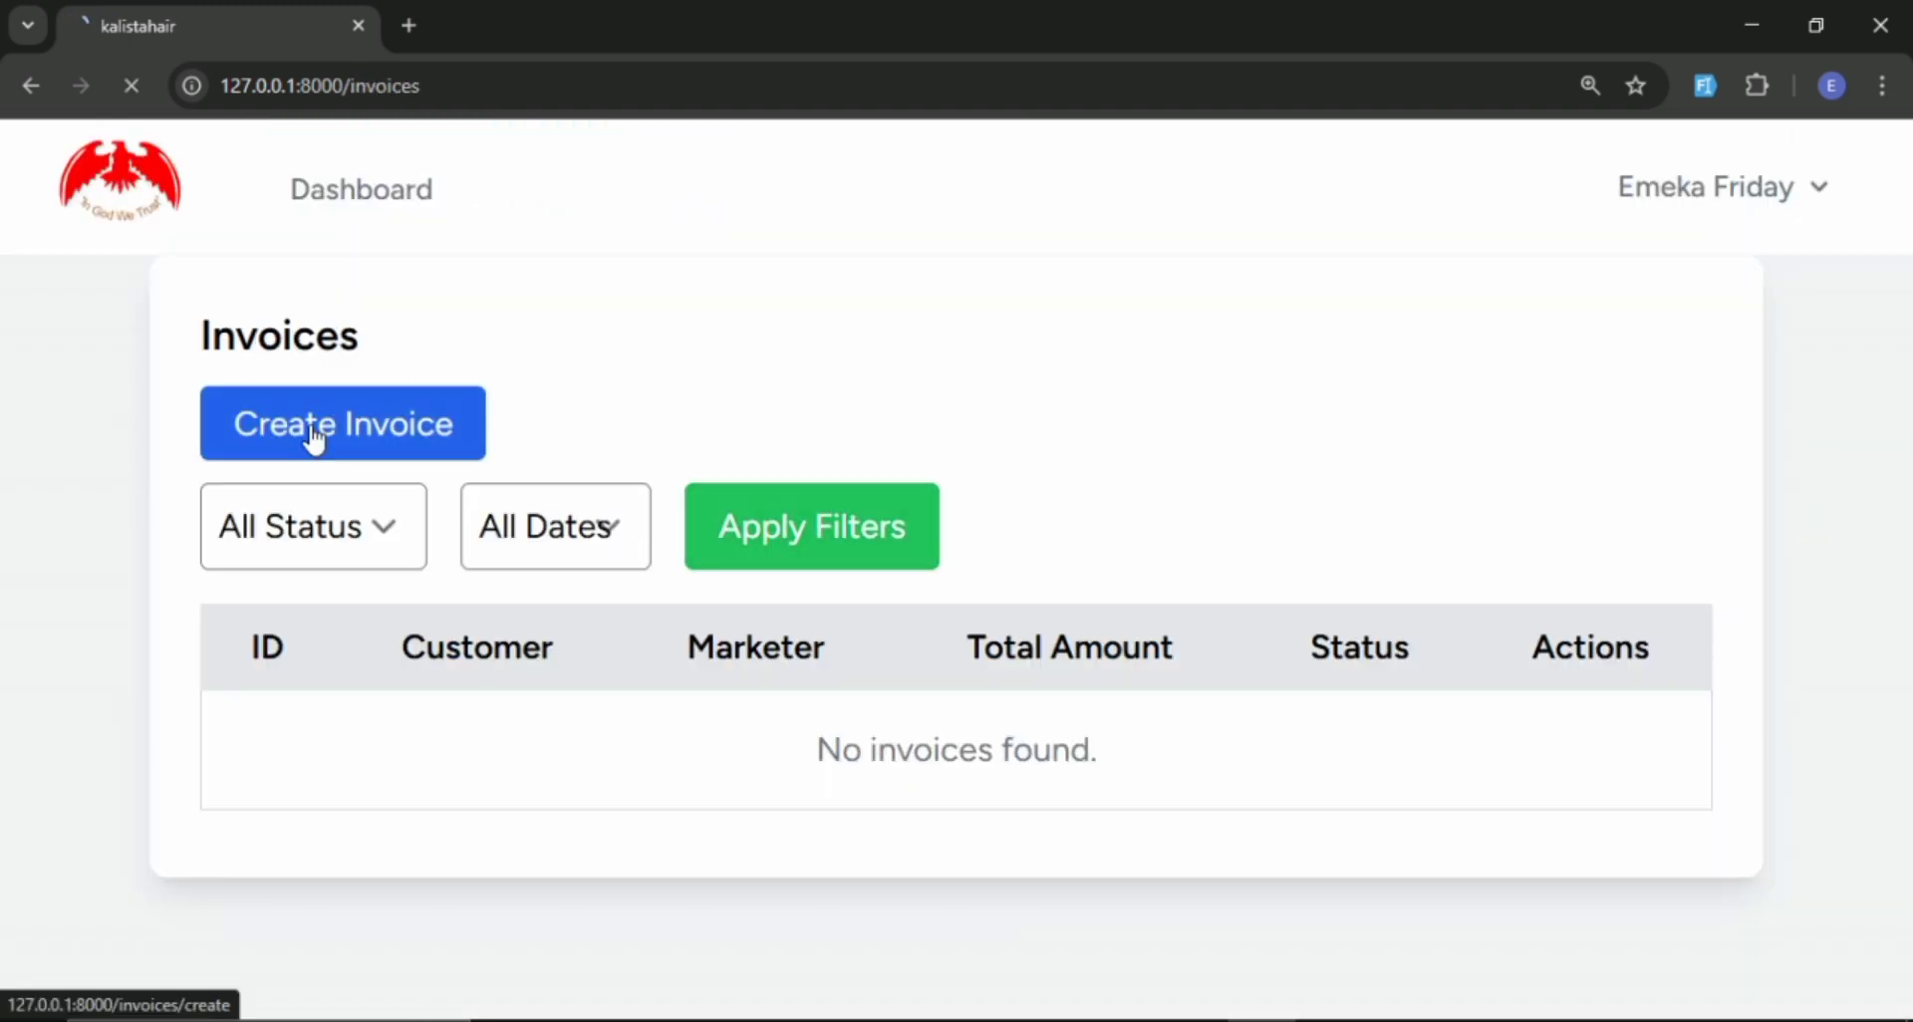
Choose the fourth customer in the customer list as the recipient of the new invoice.
scroll(598, 431, down, 3)
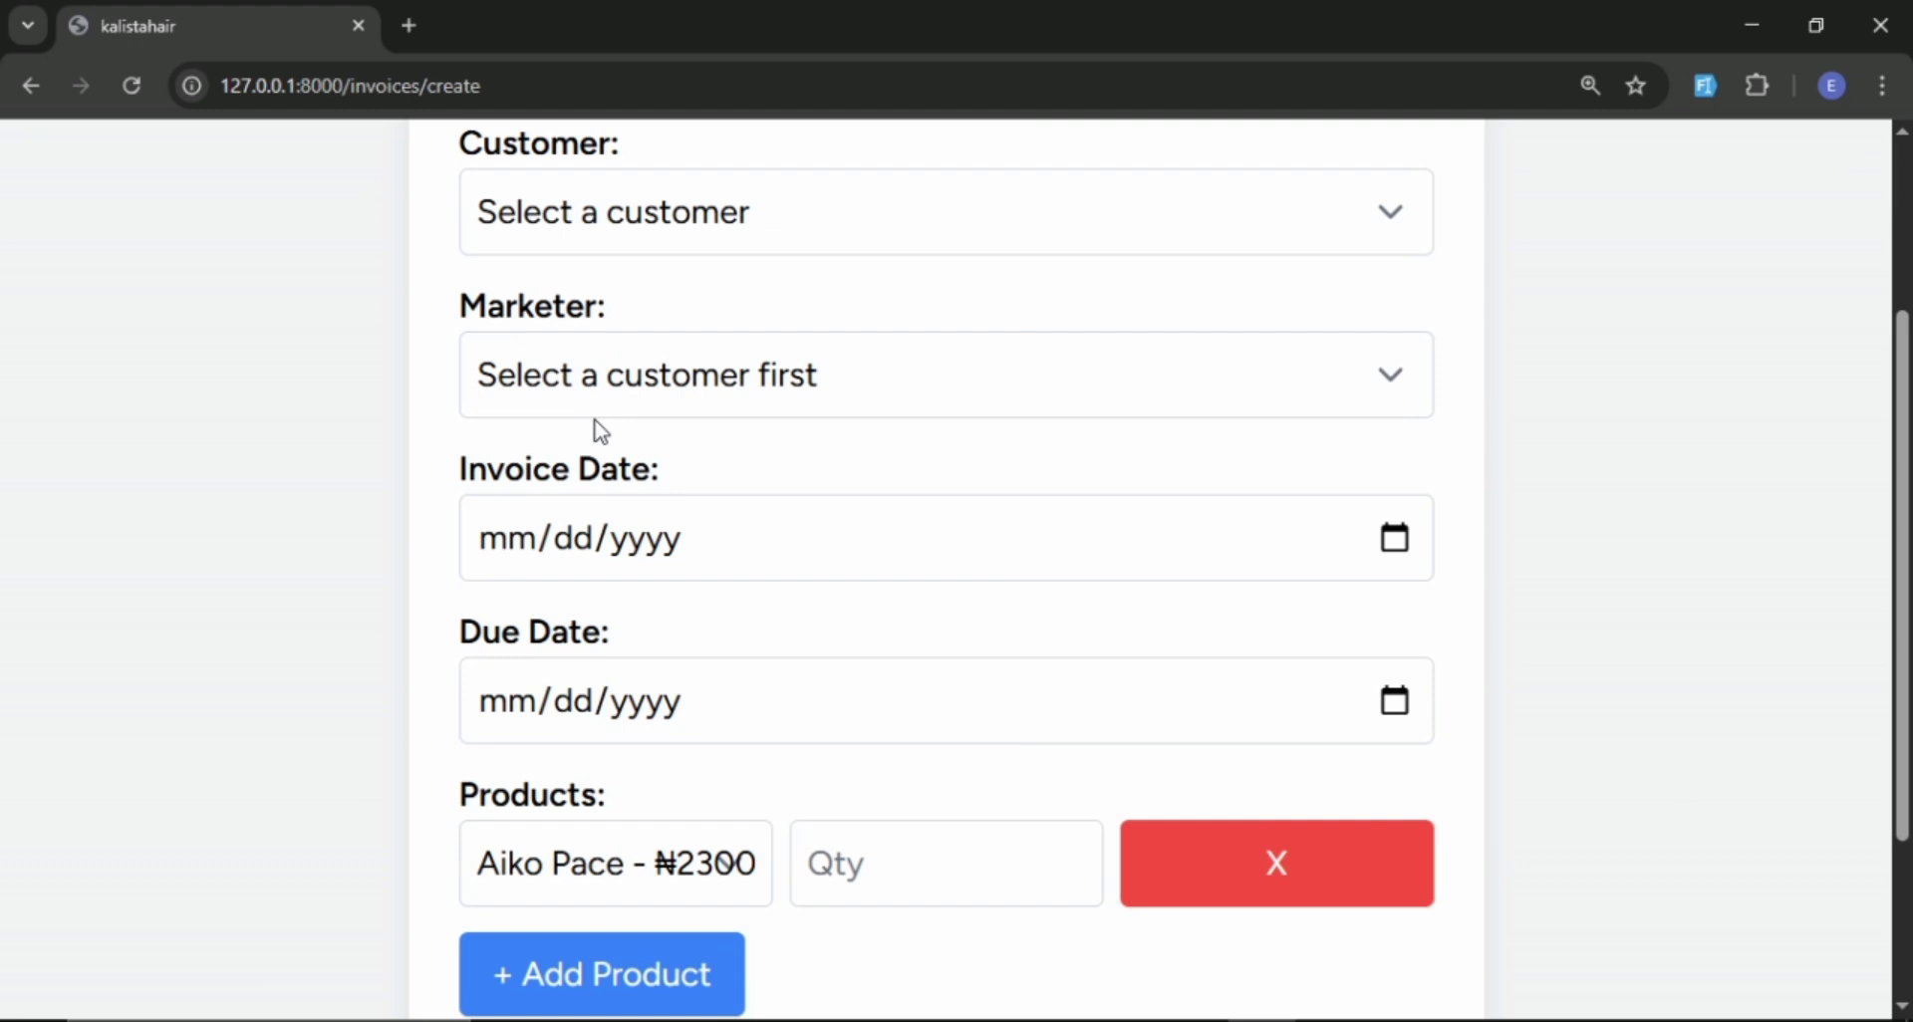
scroll(832, 341, up, 1)
scroll(842, 337, up, 1)
click(816, 356)
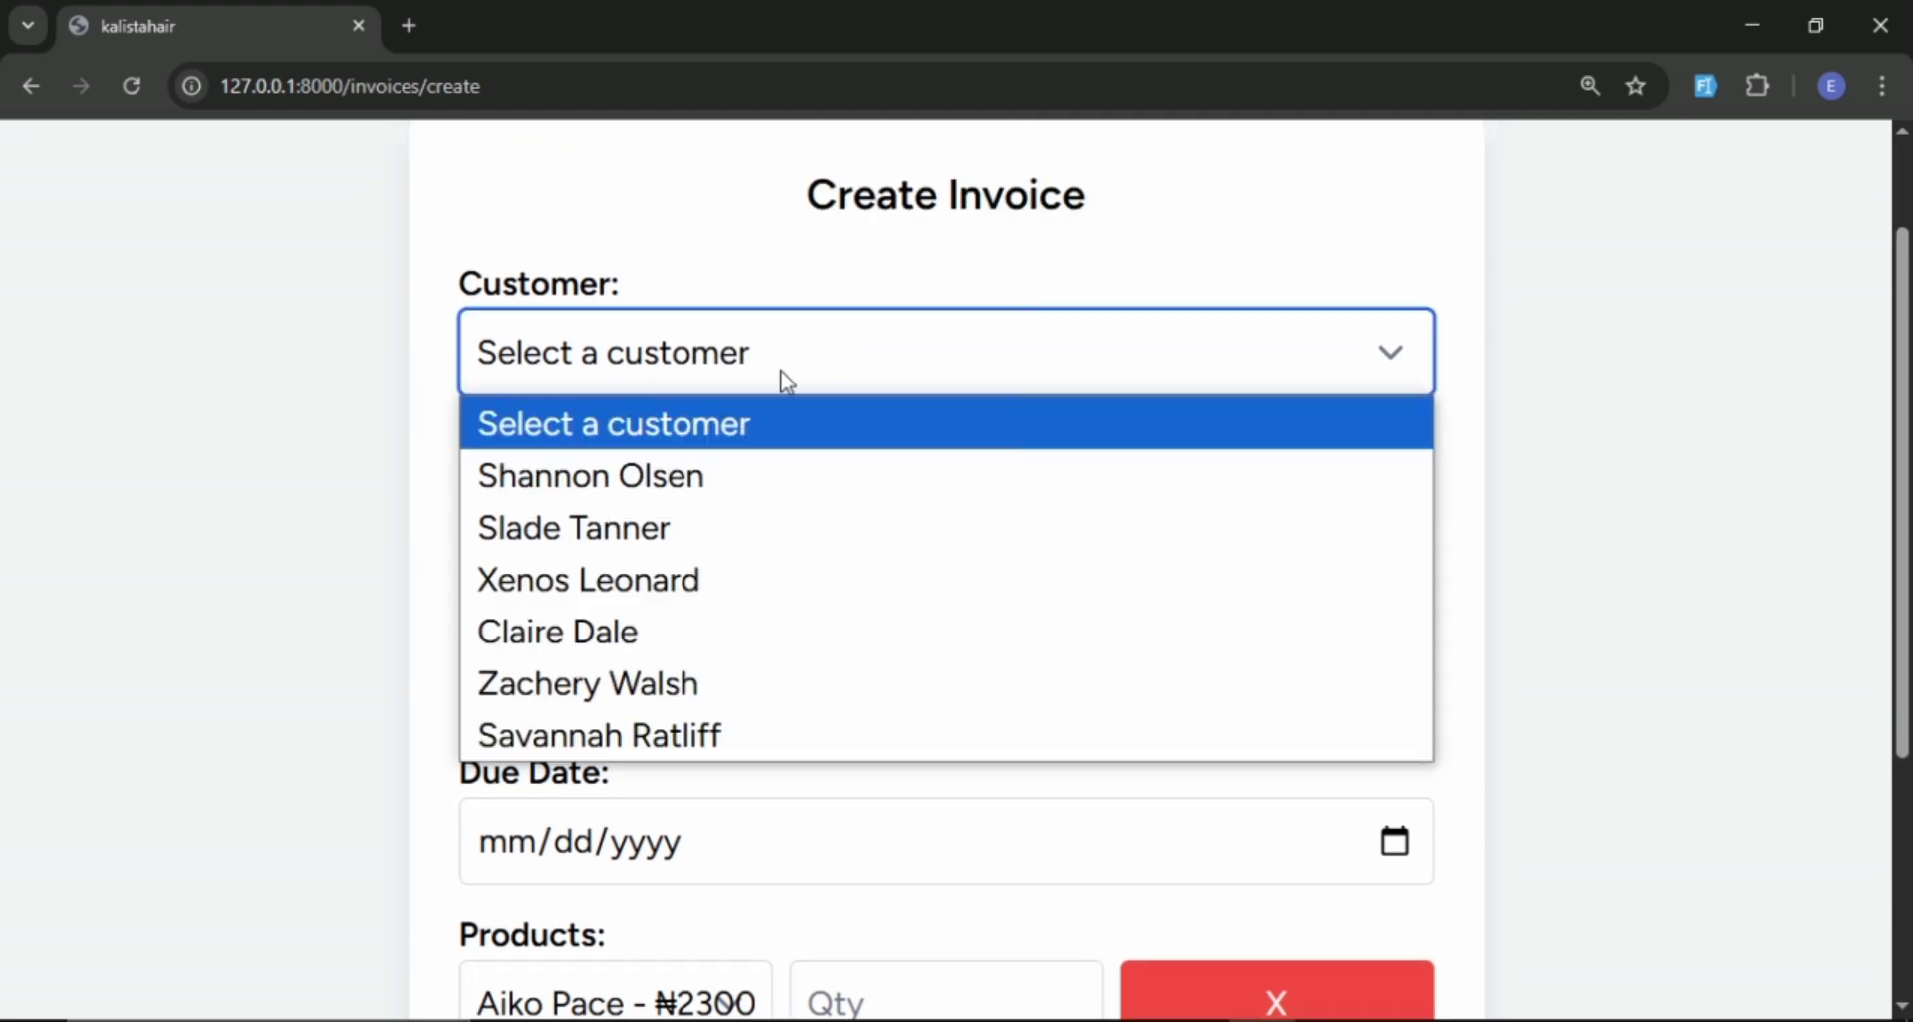
click(571, 628)
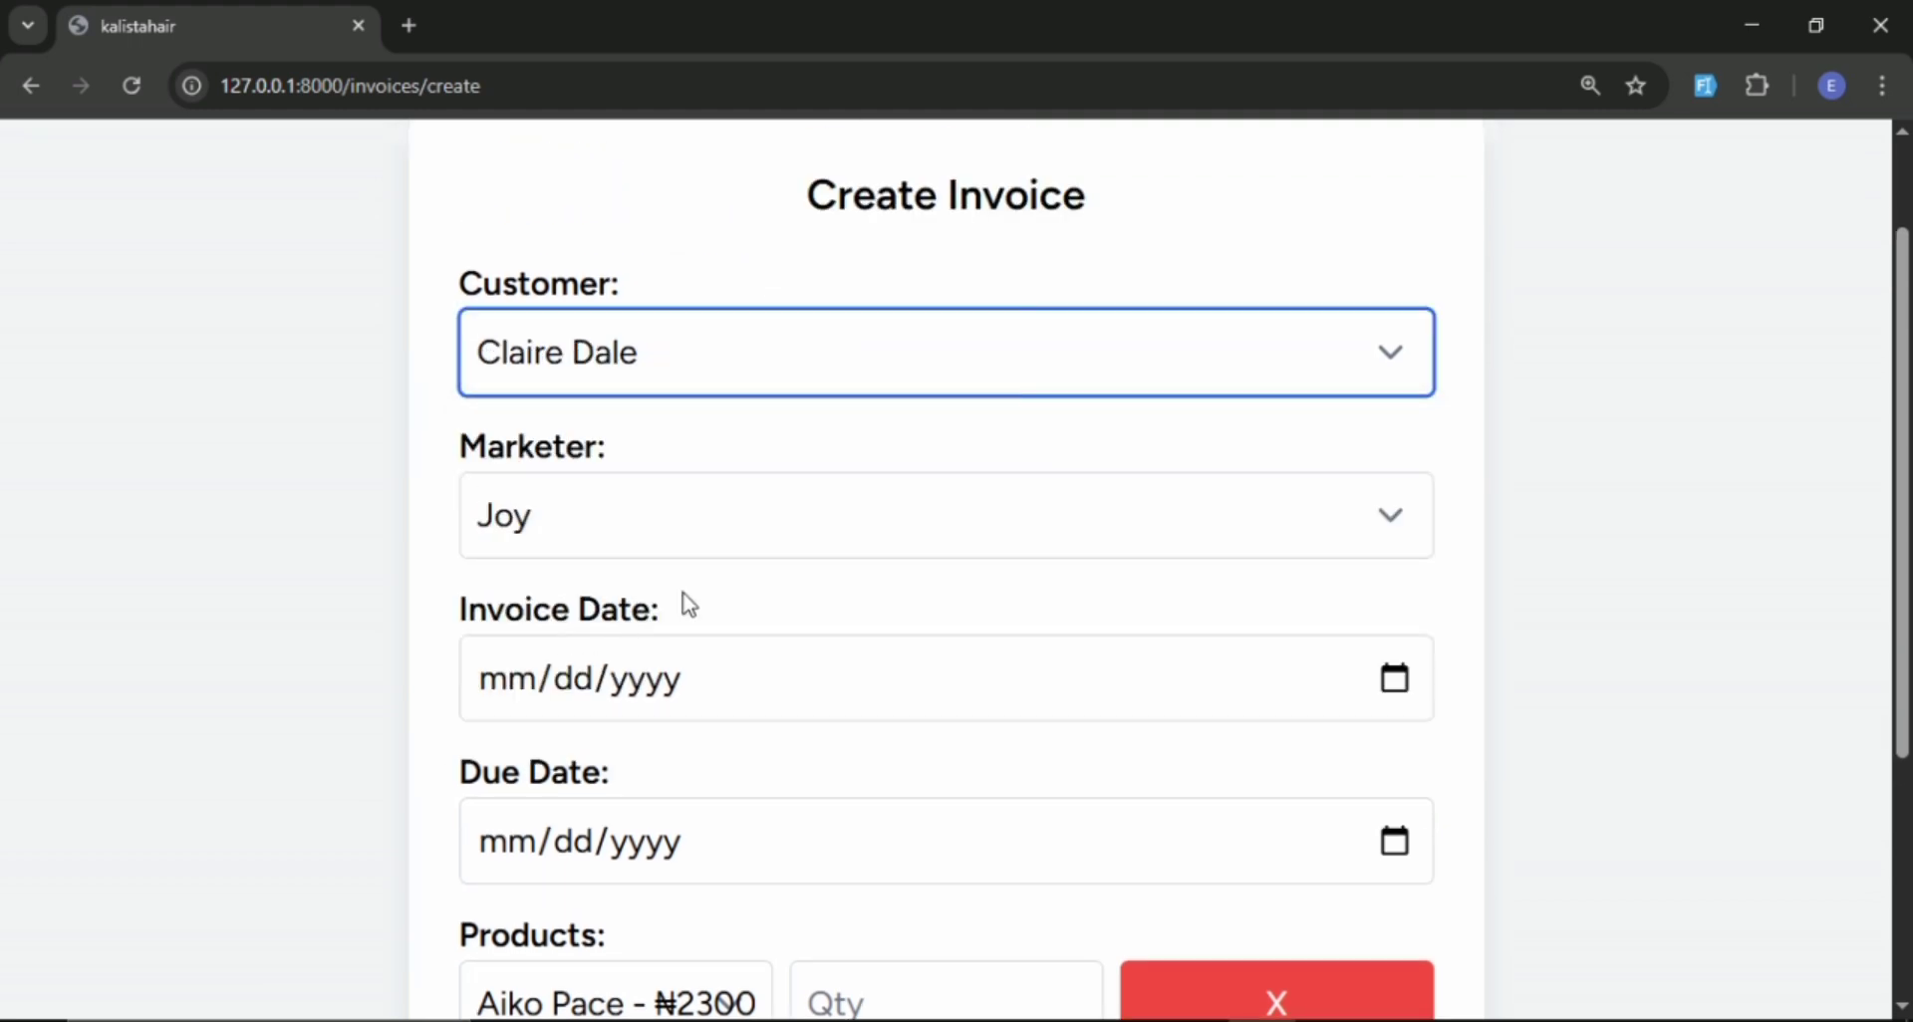
Set both the invoice date and the due date to 03/28/2025.
scroll(747, 587, down, 1)
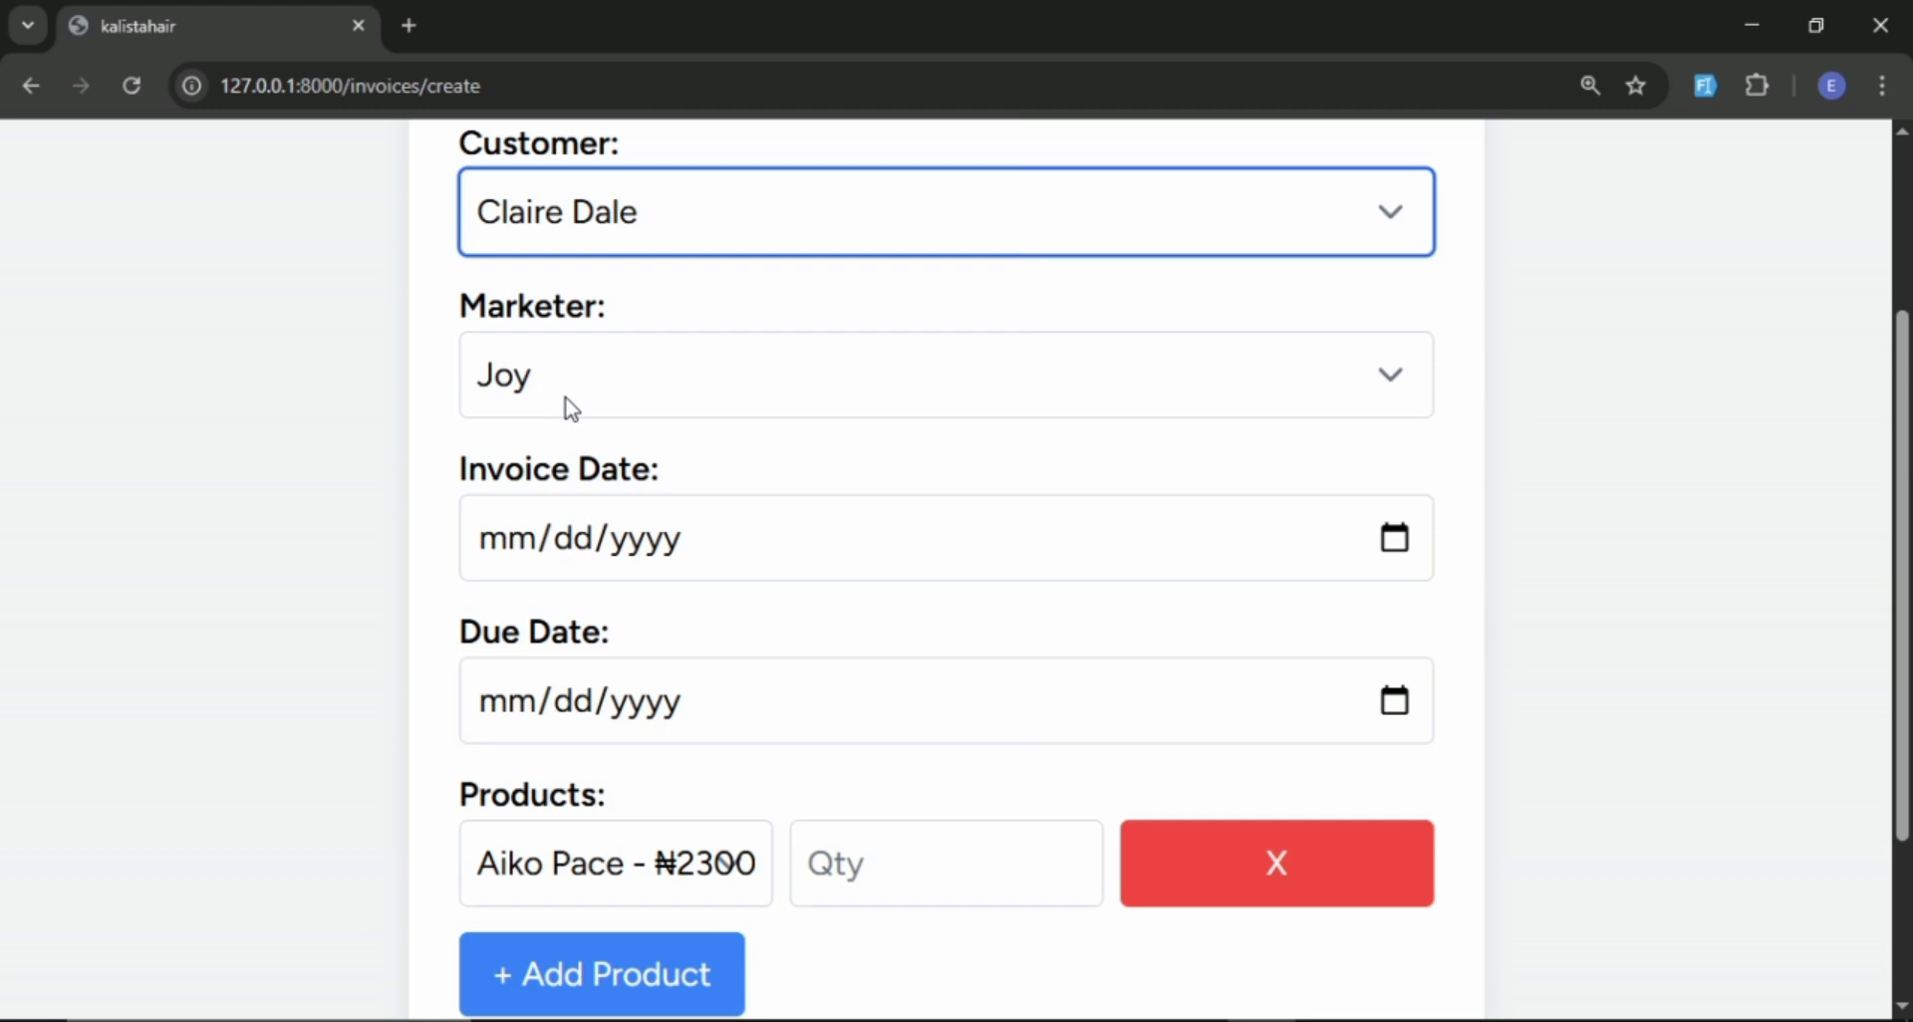
click(1391, 544)
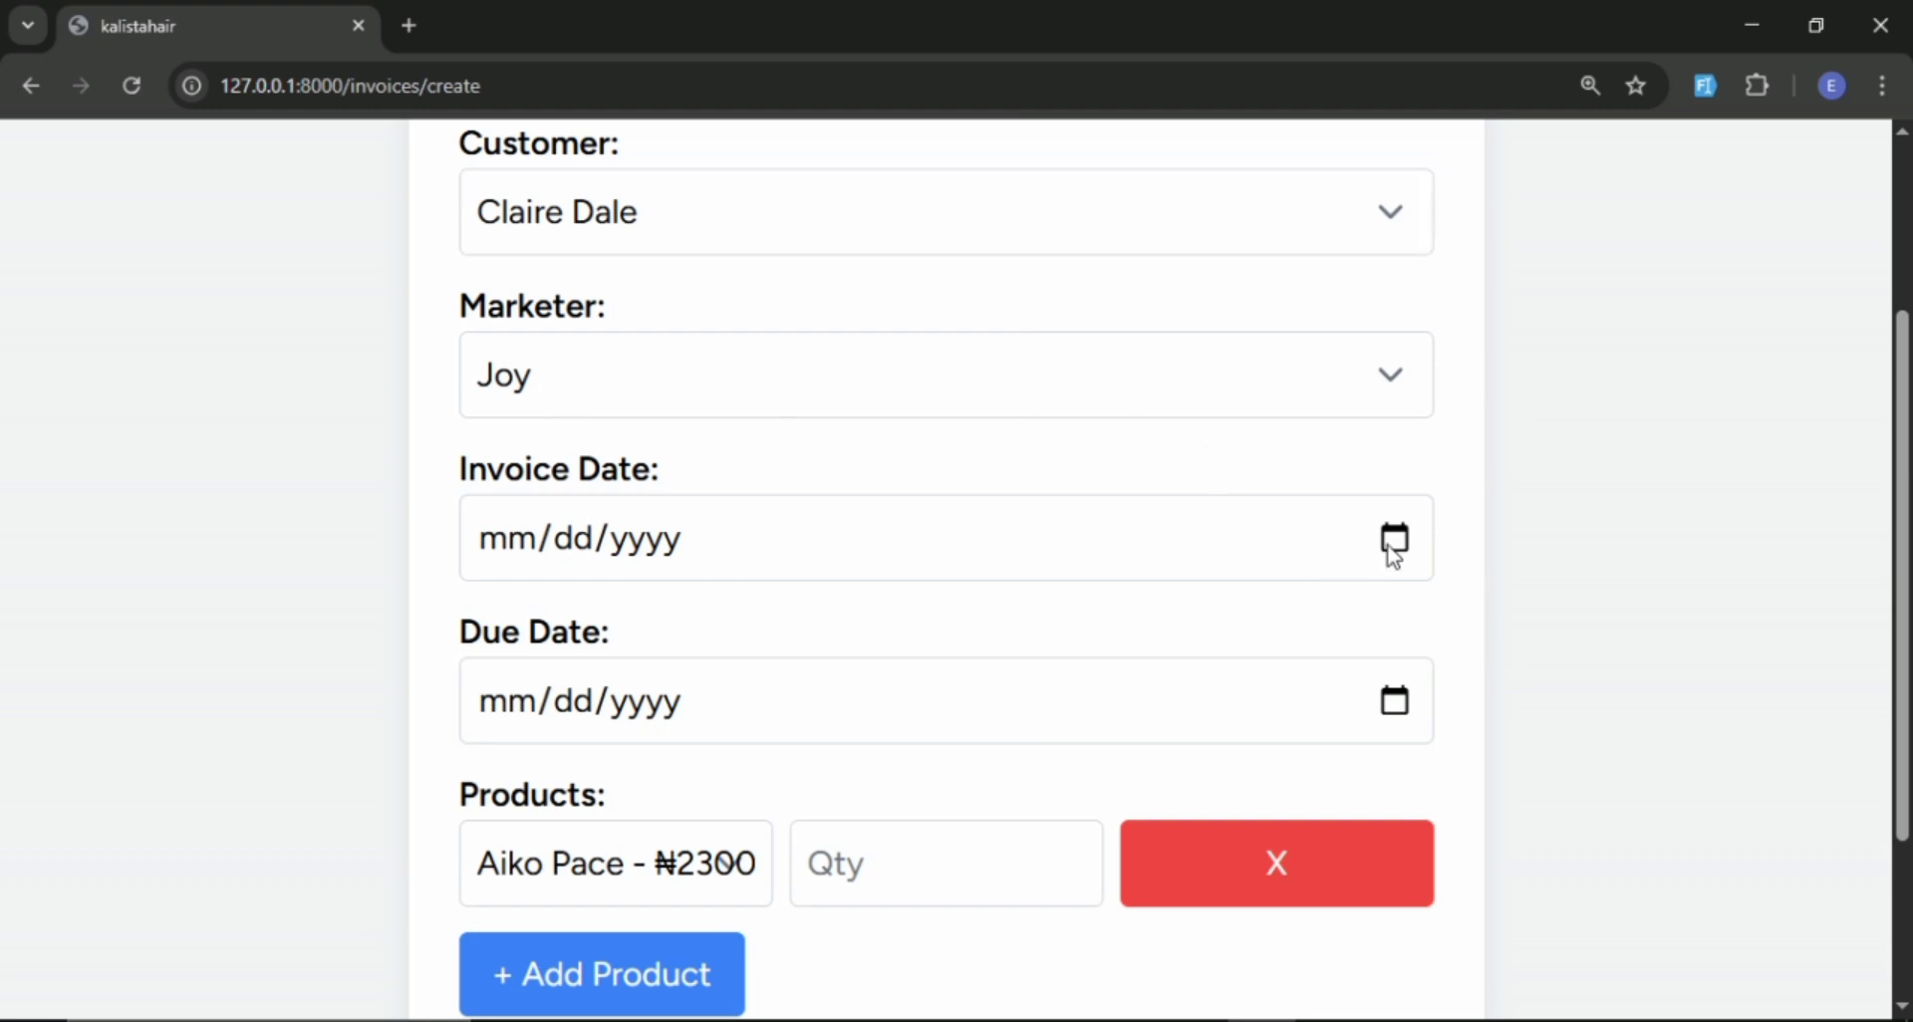
click(1771, 847)
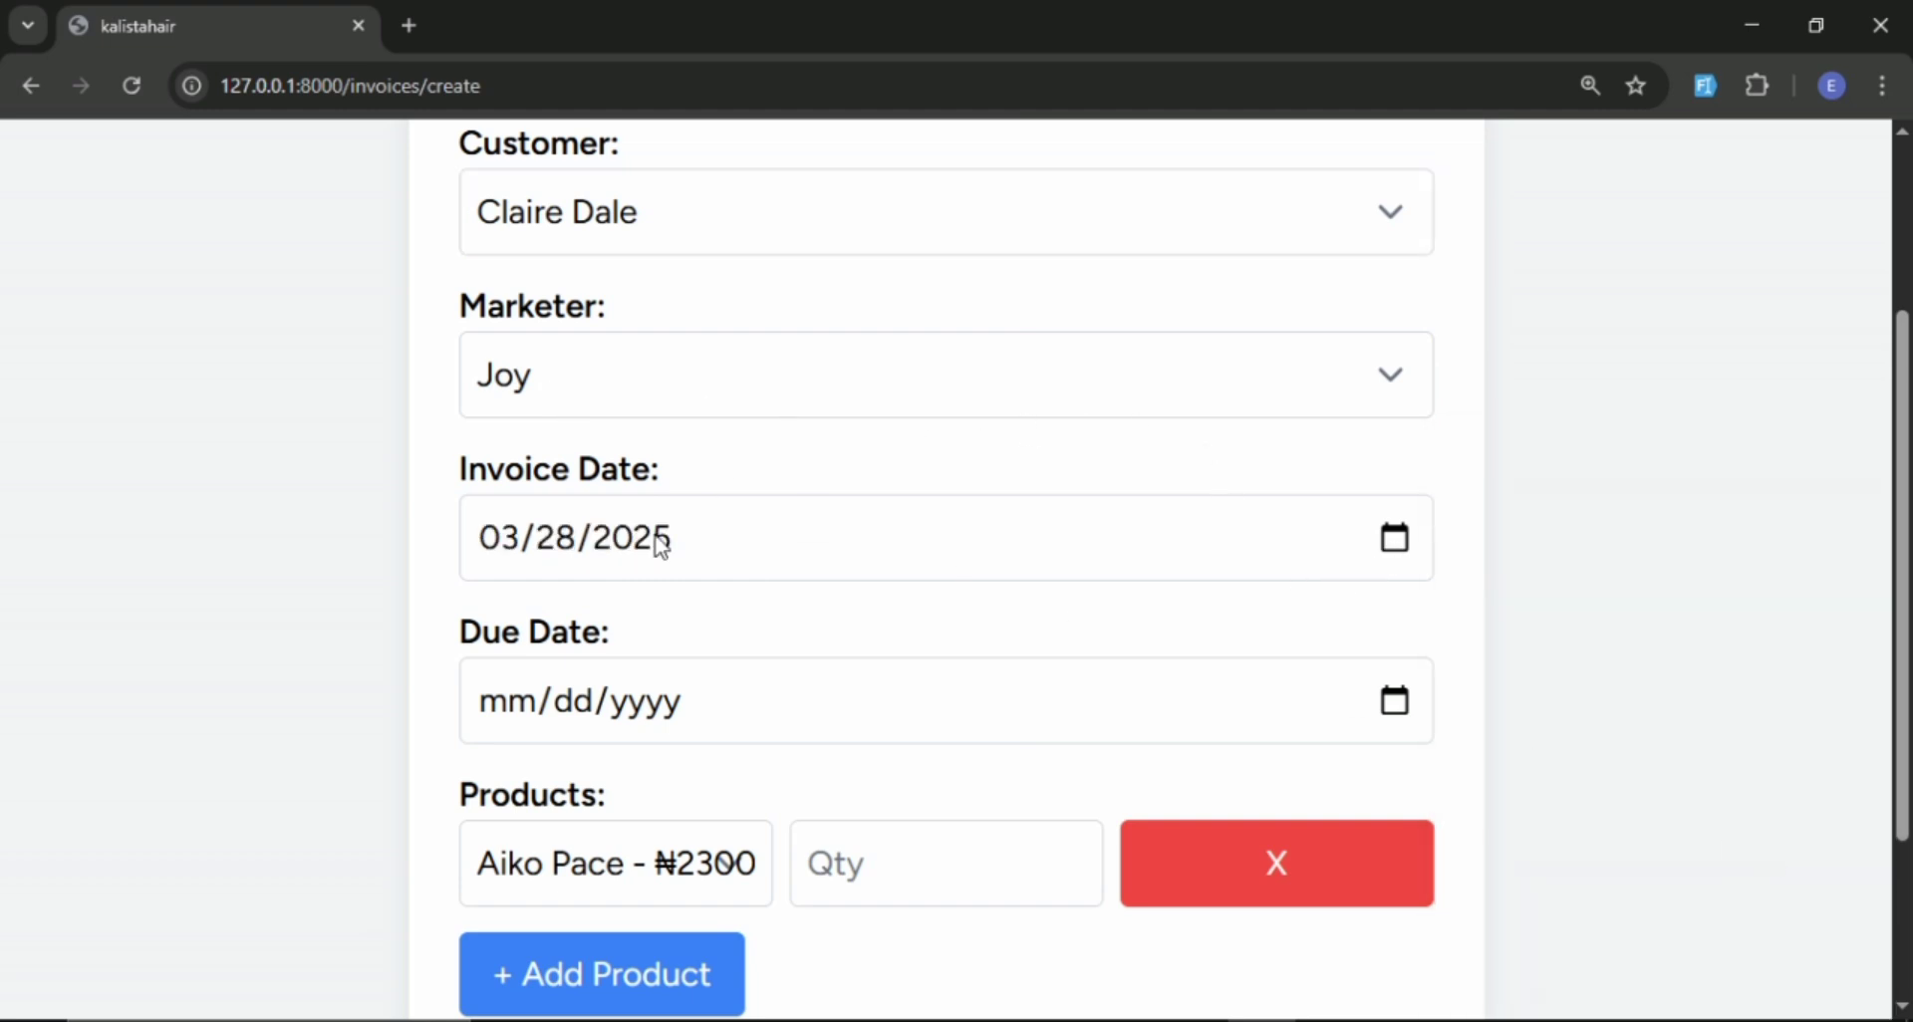
click(1392, 703)
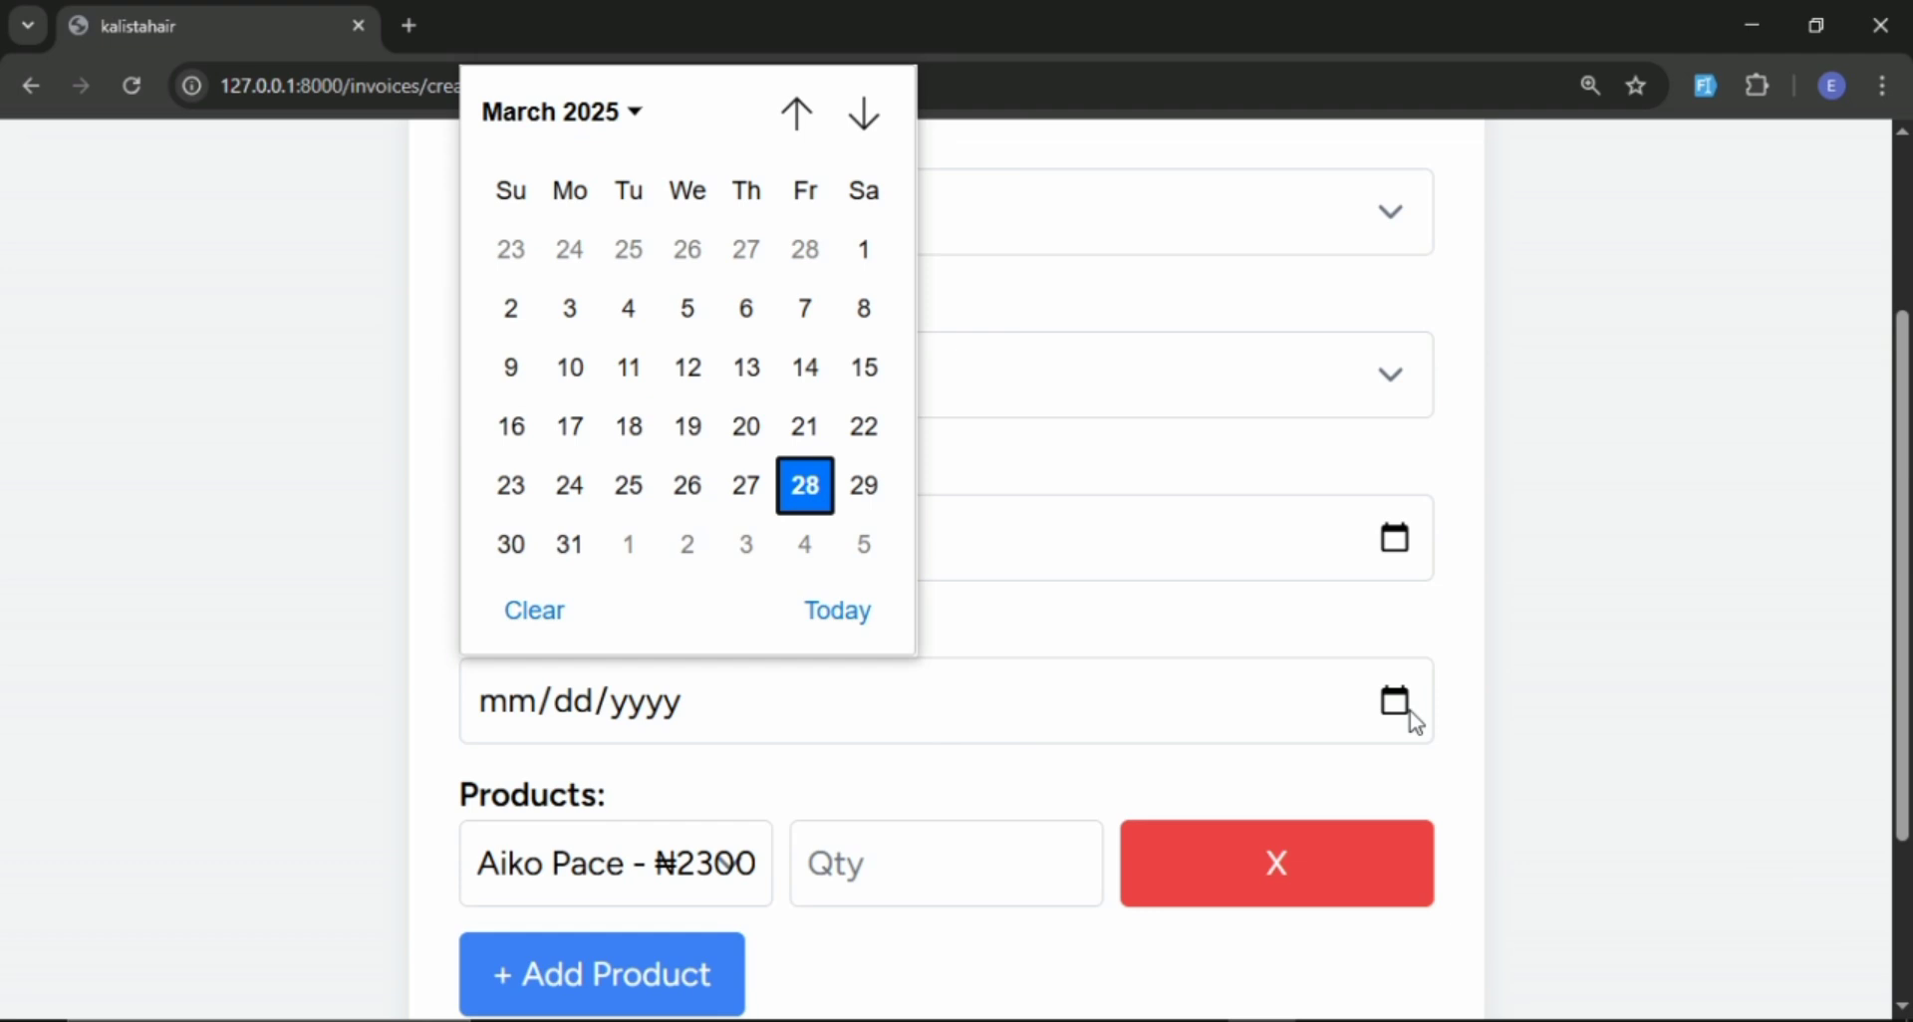
click(815, 491)
Select the ₦2300.00 product for the first invoice line and set its quantity to 60.
scroll(867, 504, down, 3)
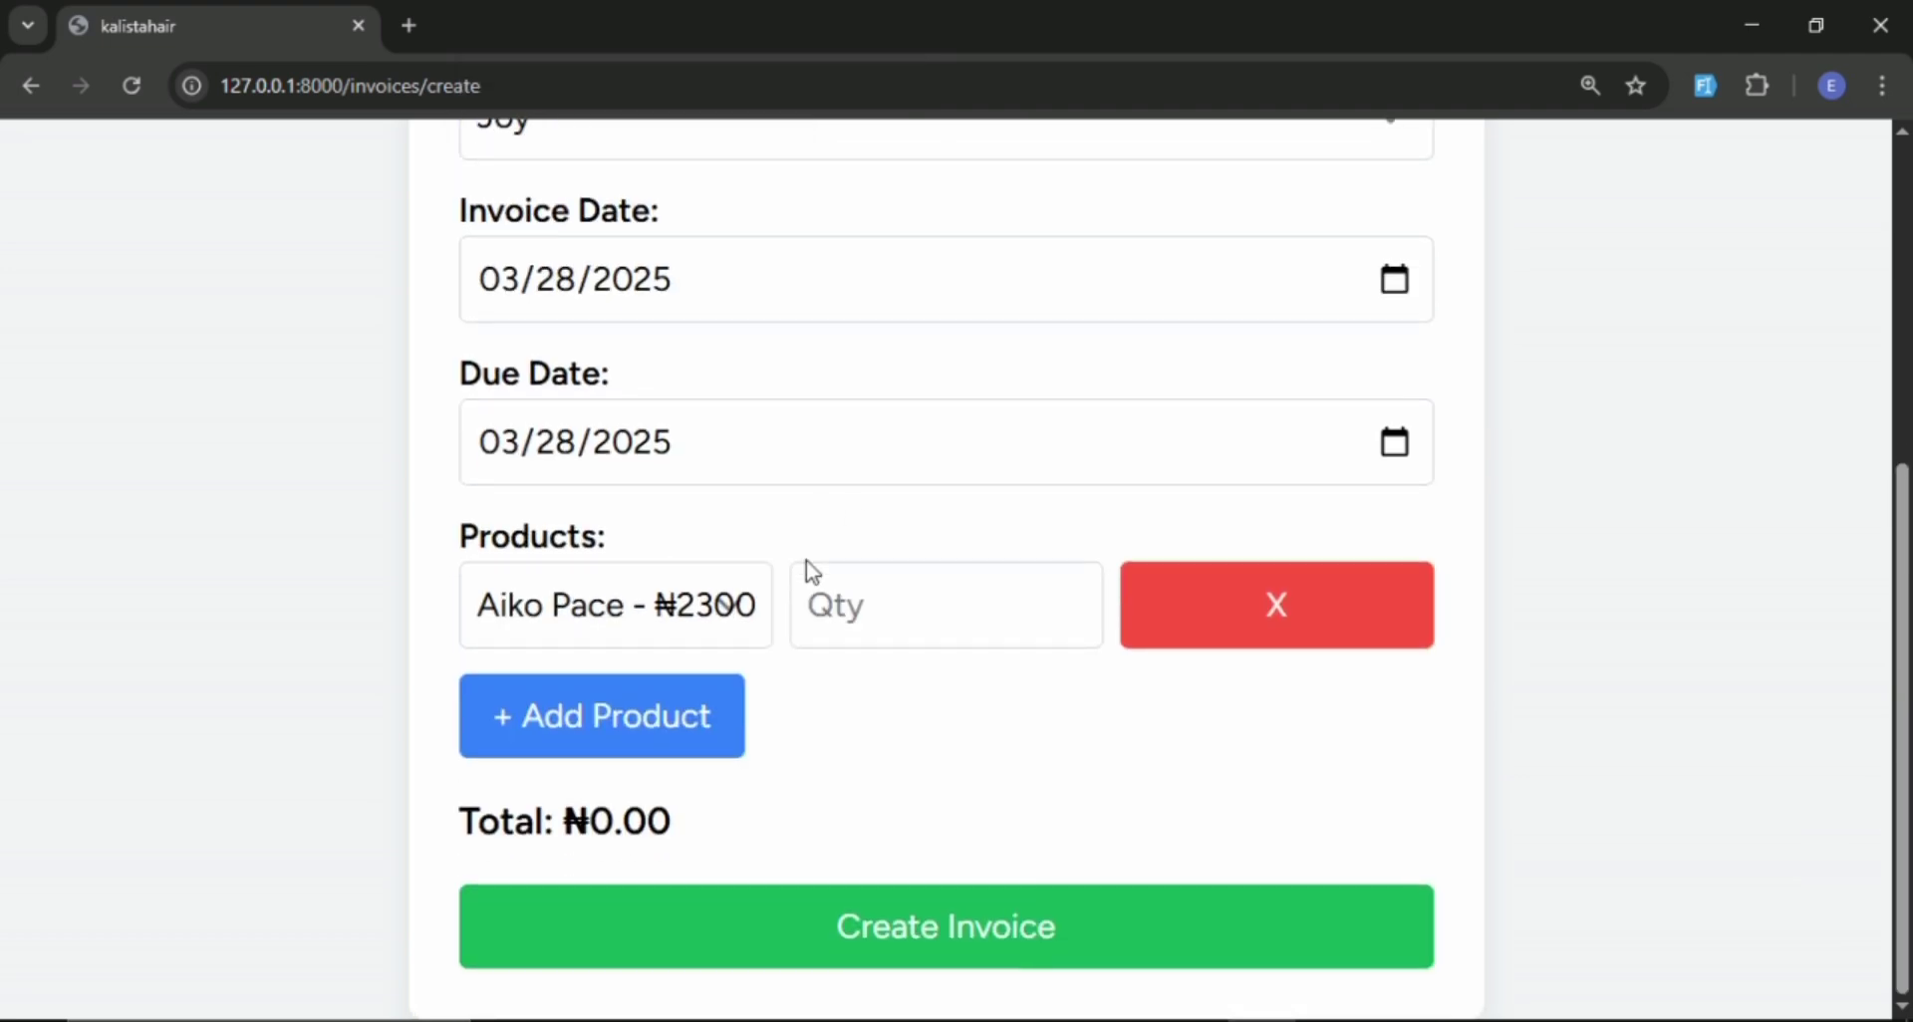
click(687, 614)
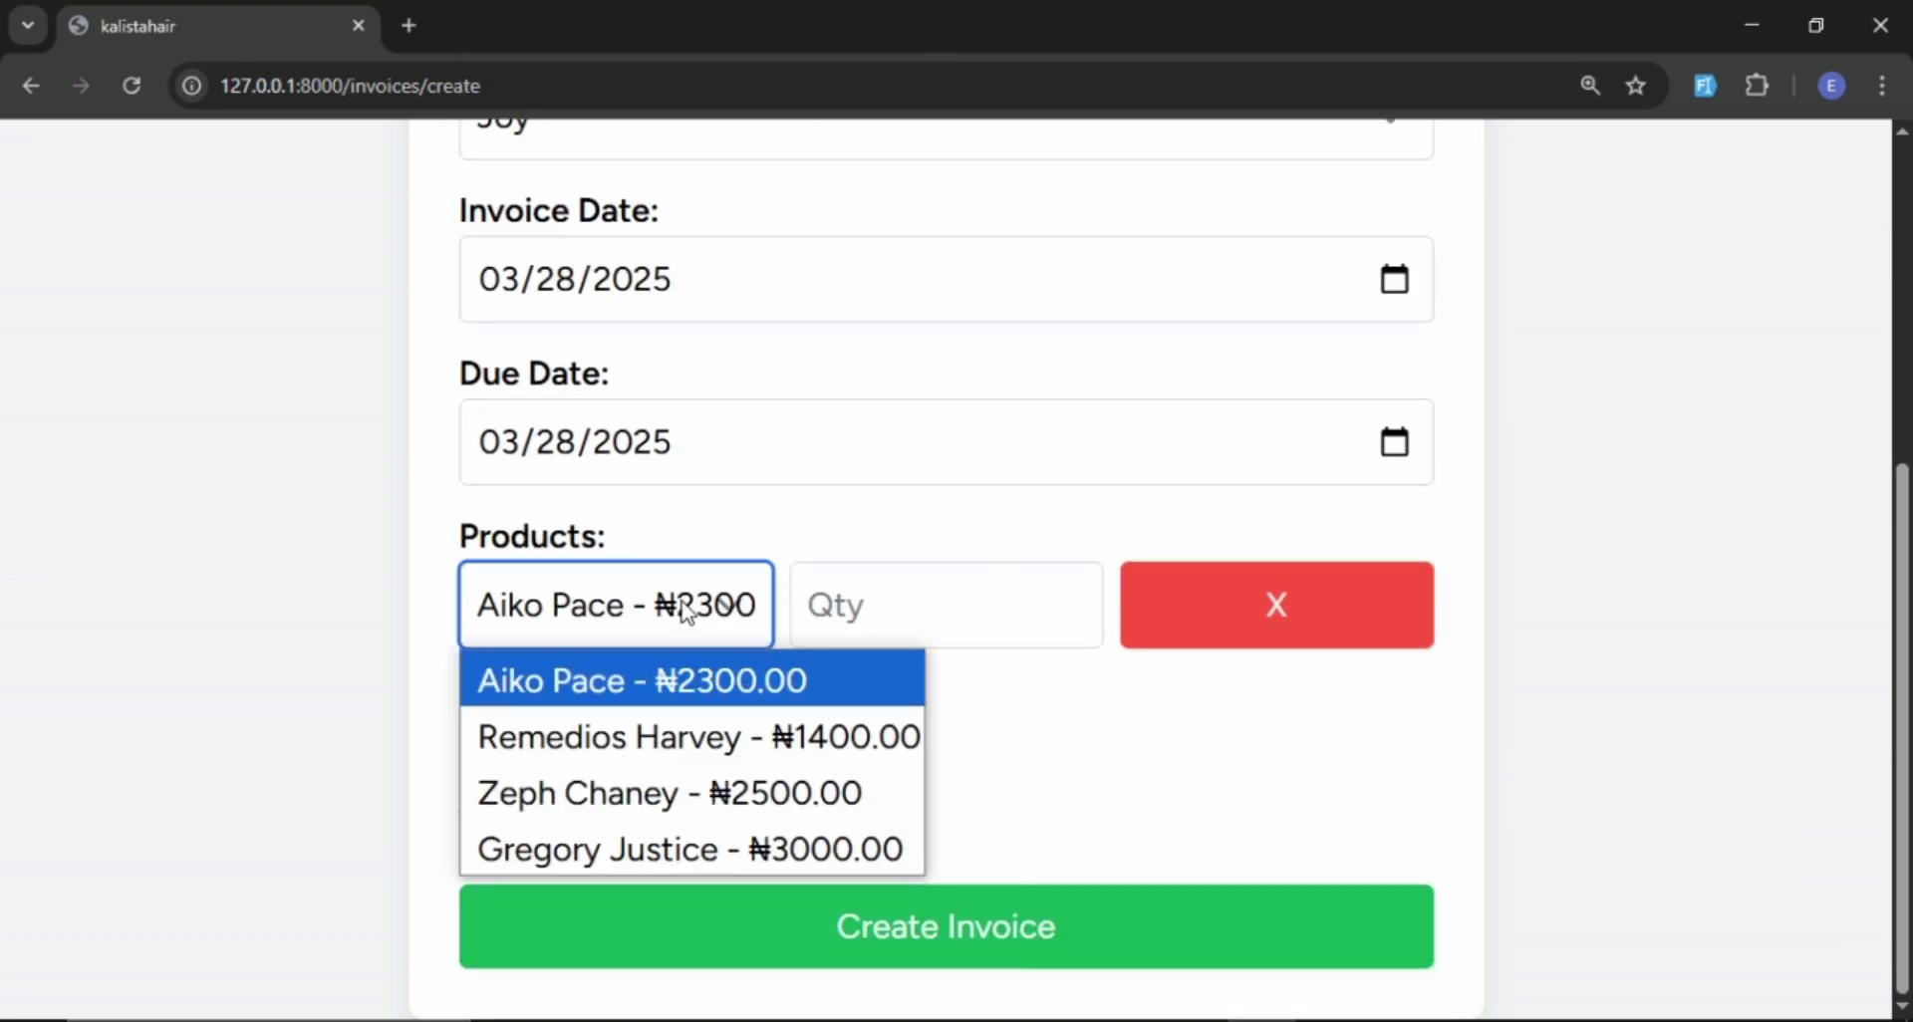
click(670, 685)
click(962, 628)
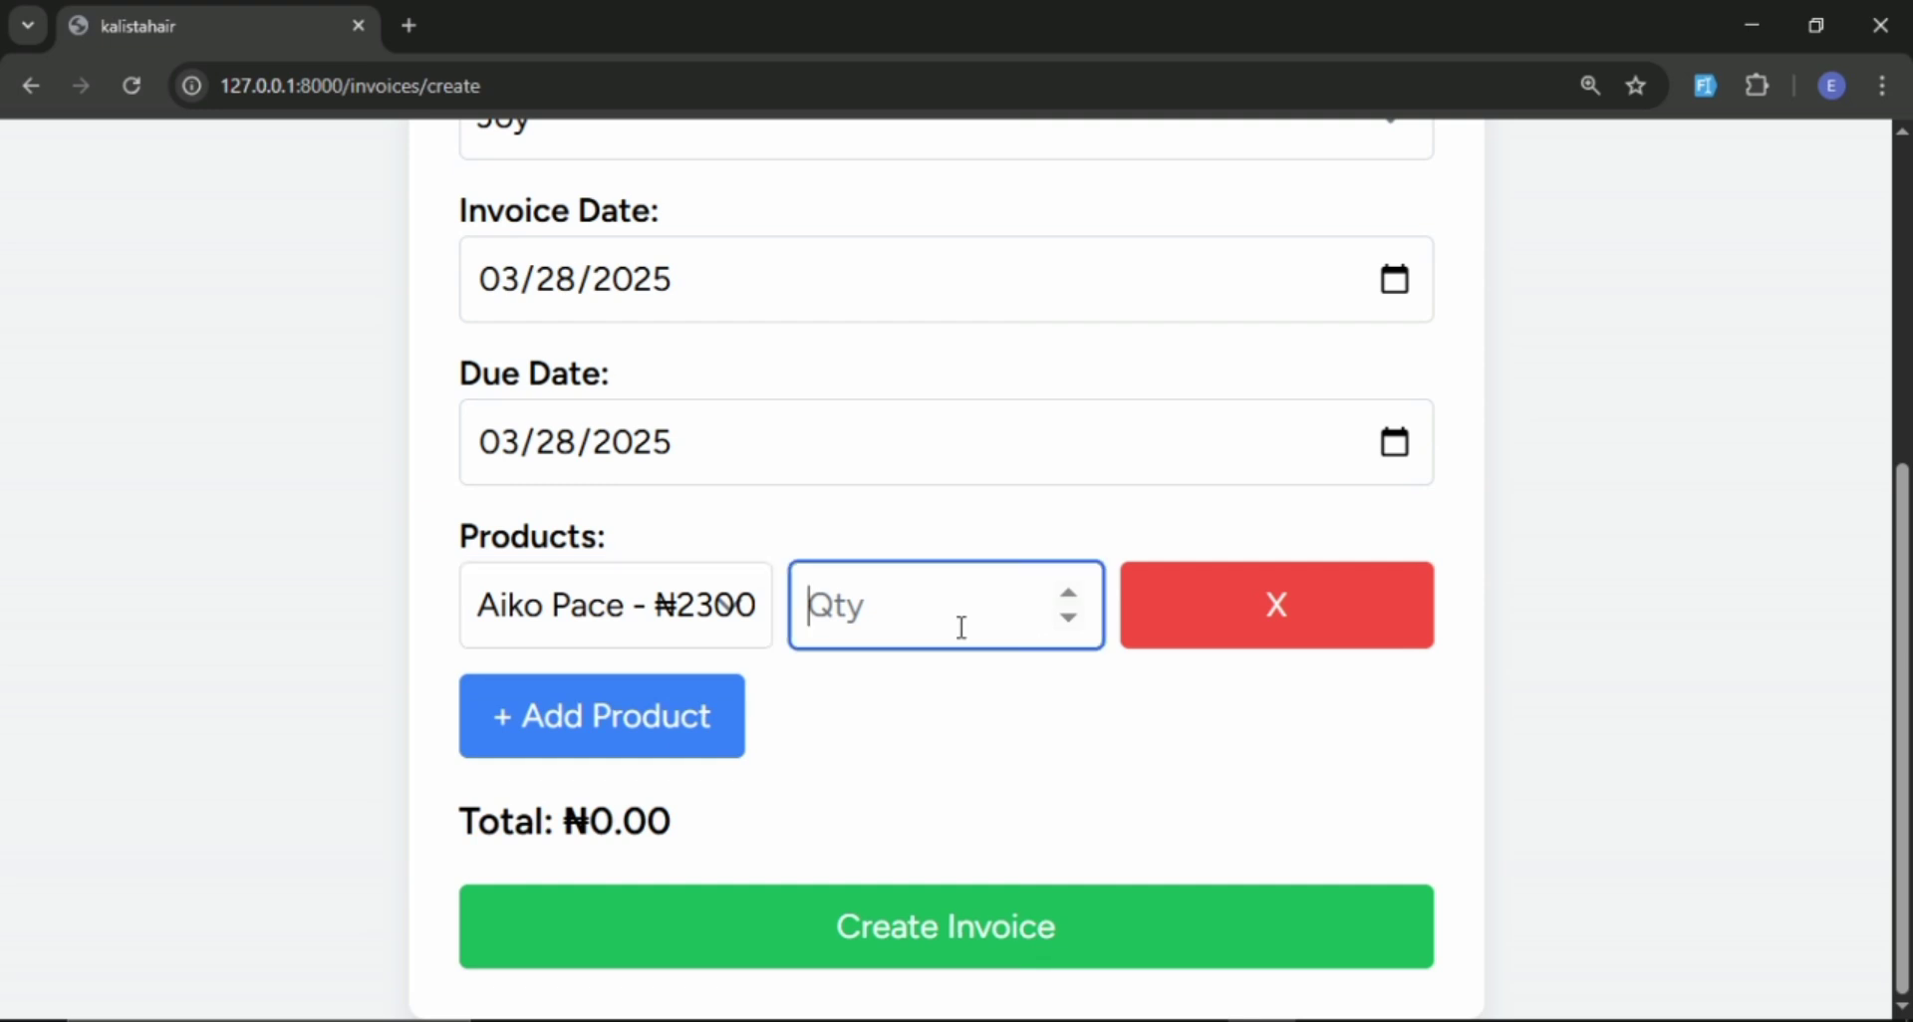
text(6)
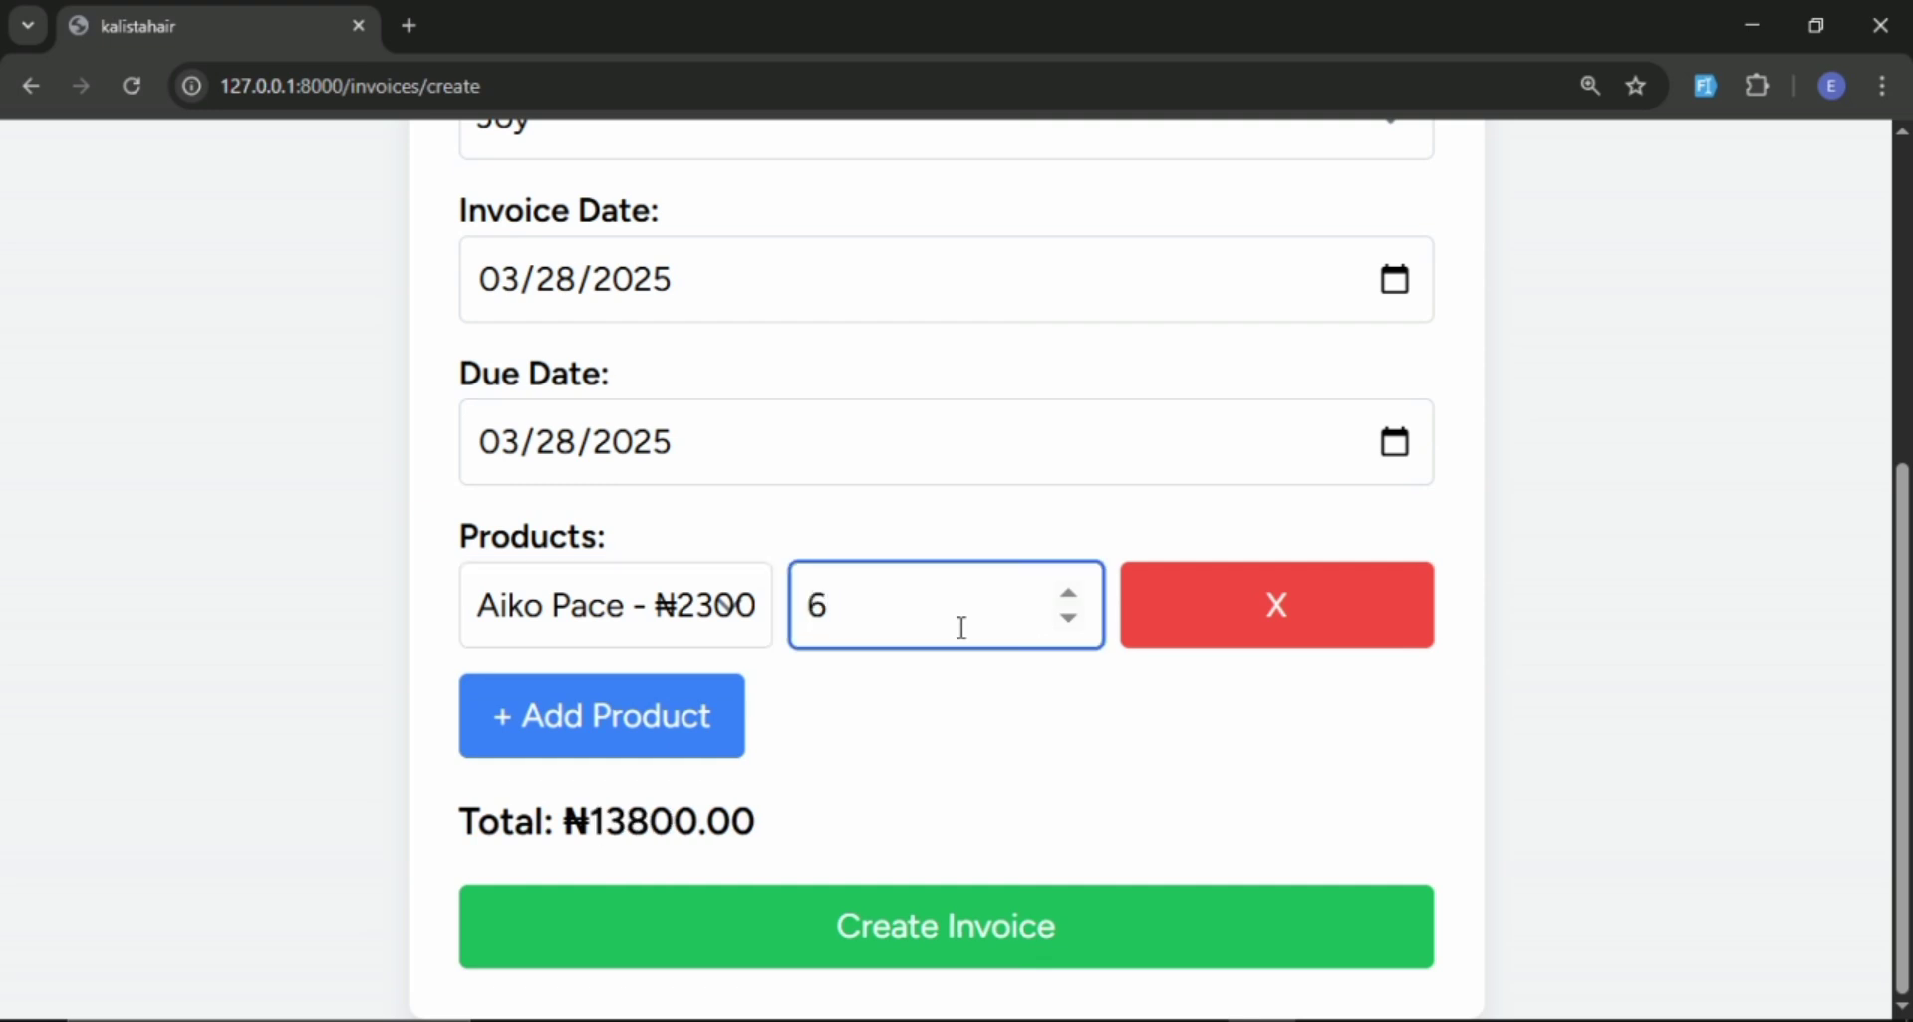
text(0)
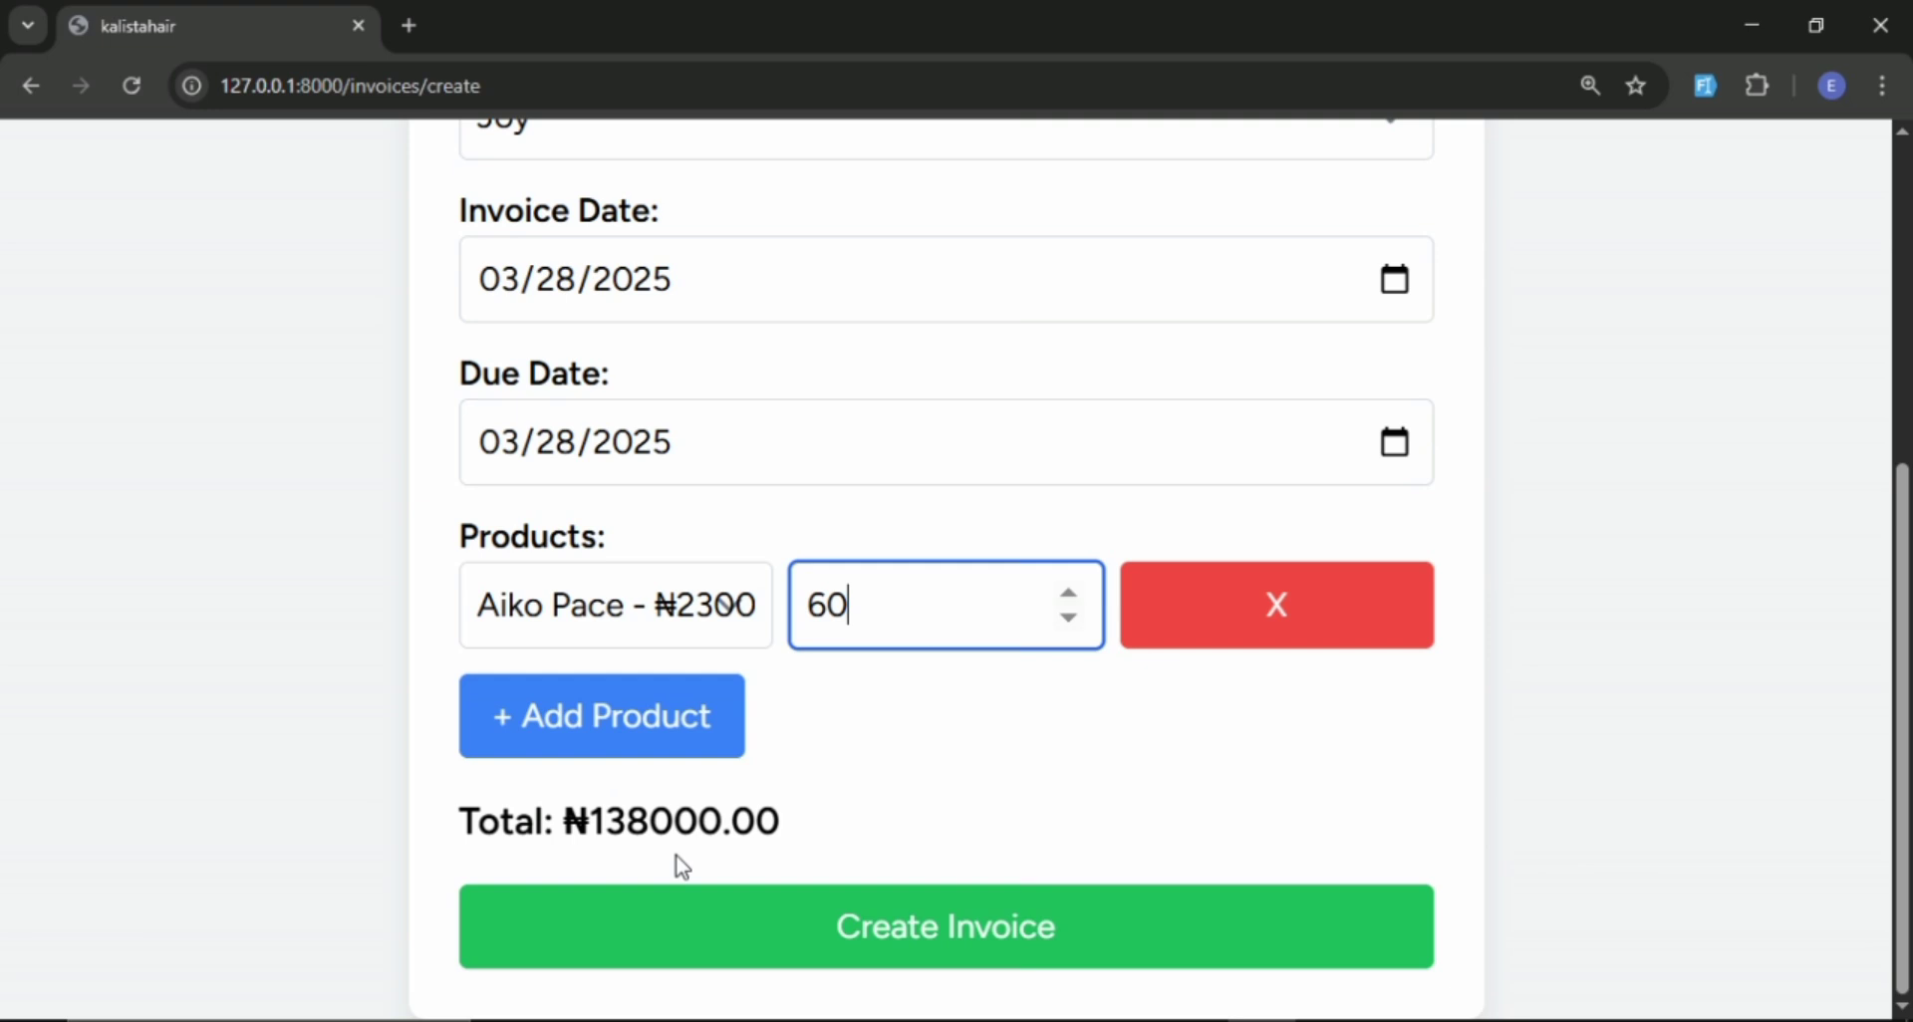
Add a second product line with the ₦1400.00 product and a quantity of 20.
click(697, 734)
scroll(889, 662, down, 1)
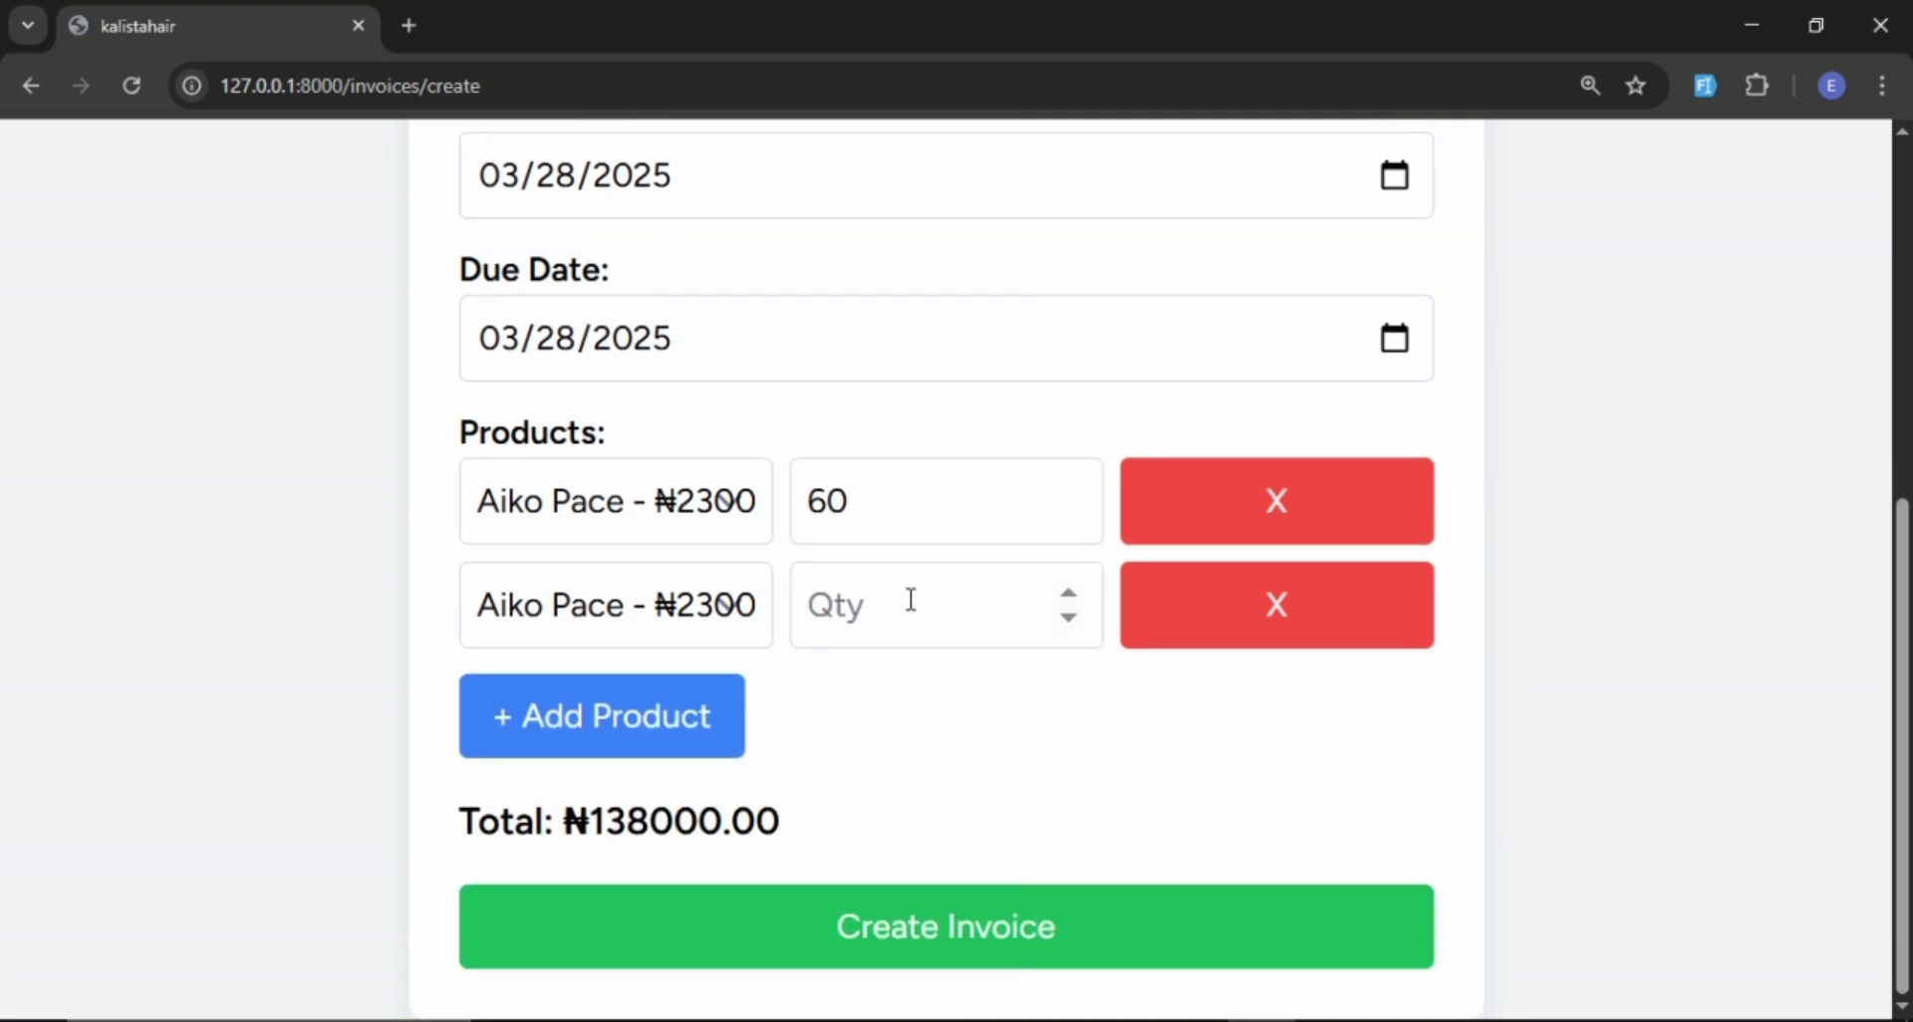
click(705, 612)
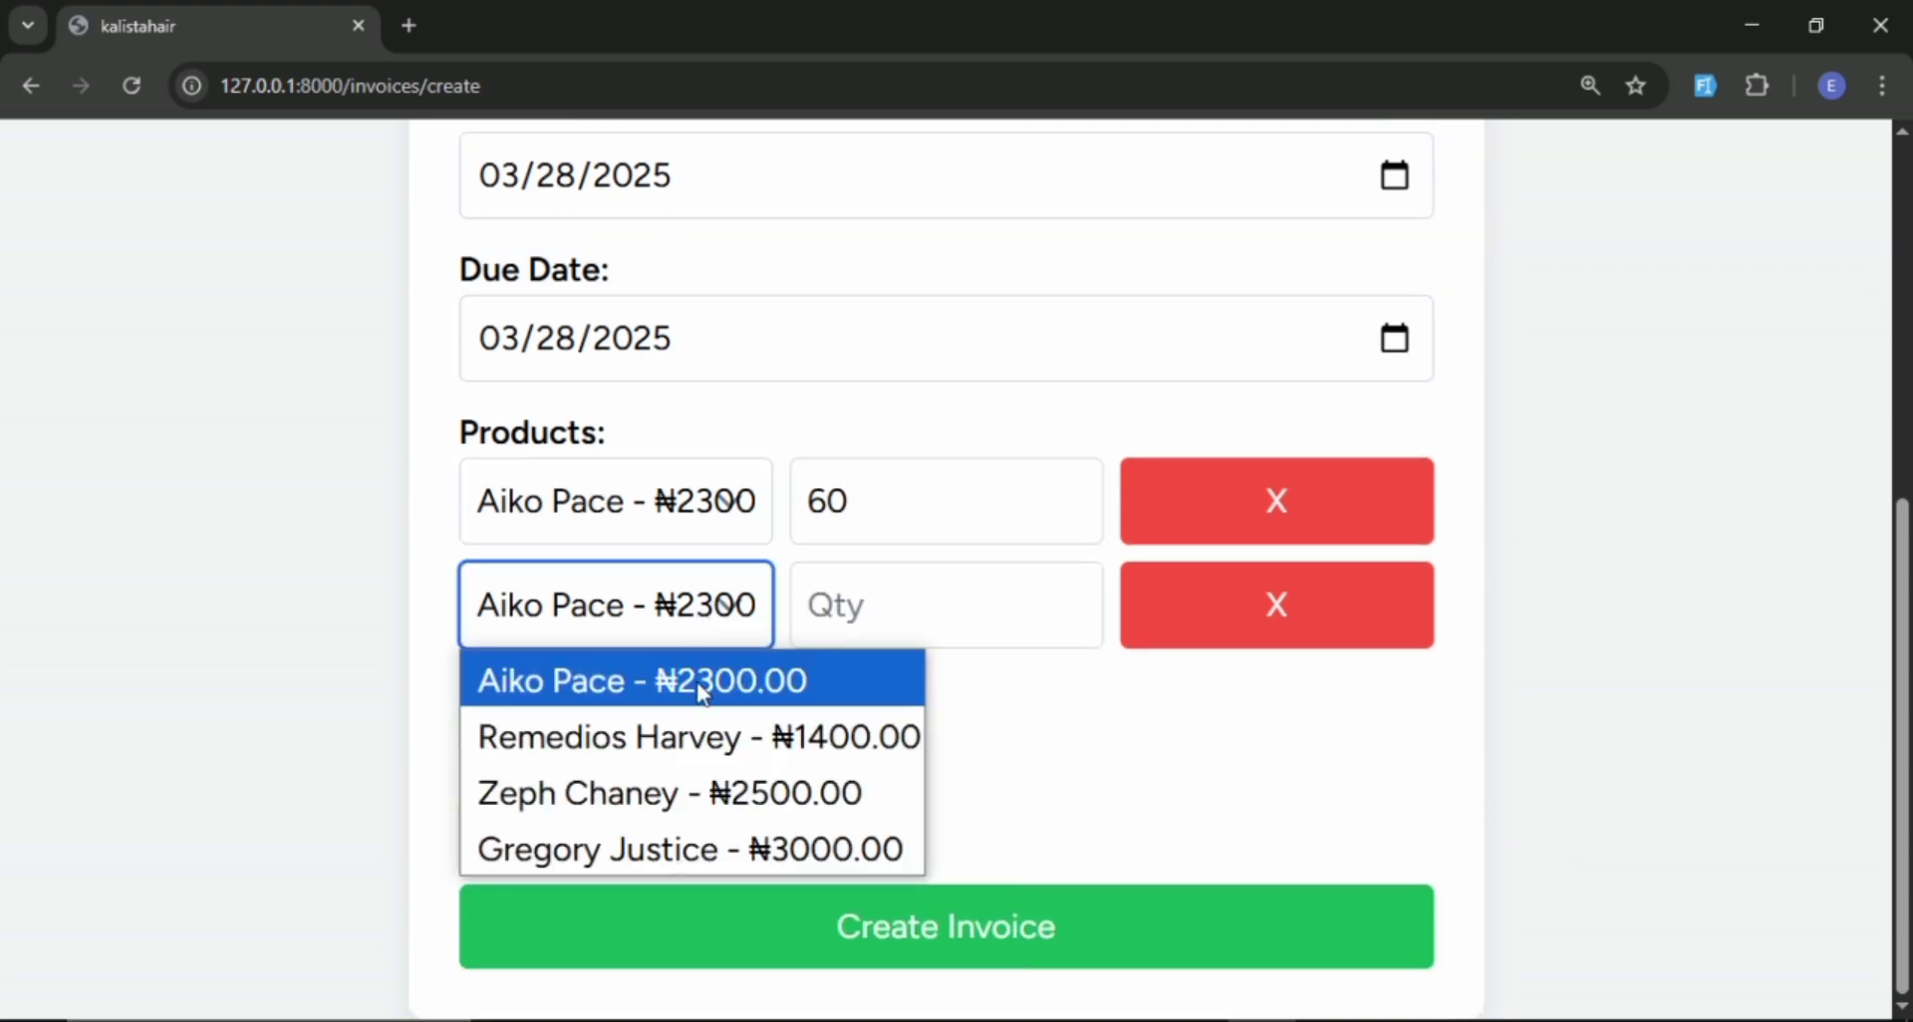
click(703, 739)
click(937, 593)
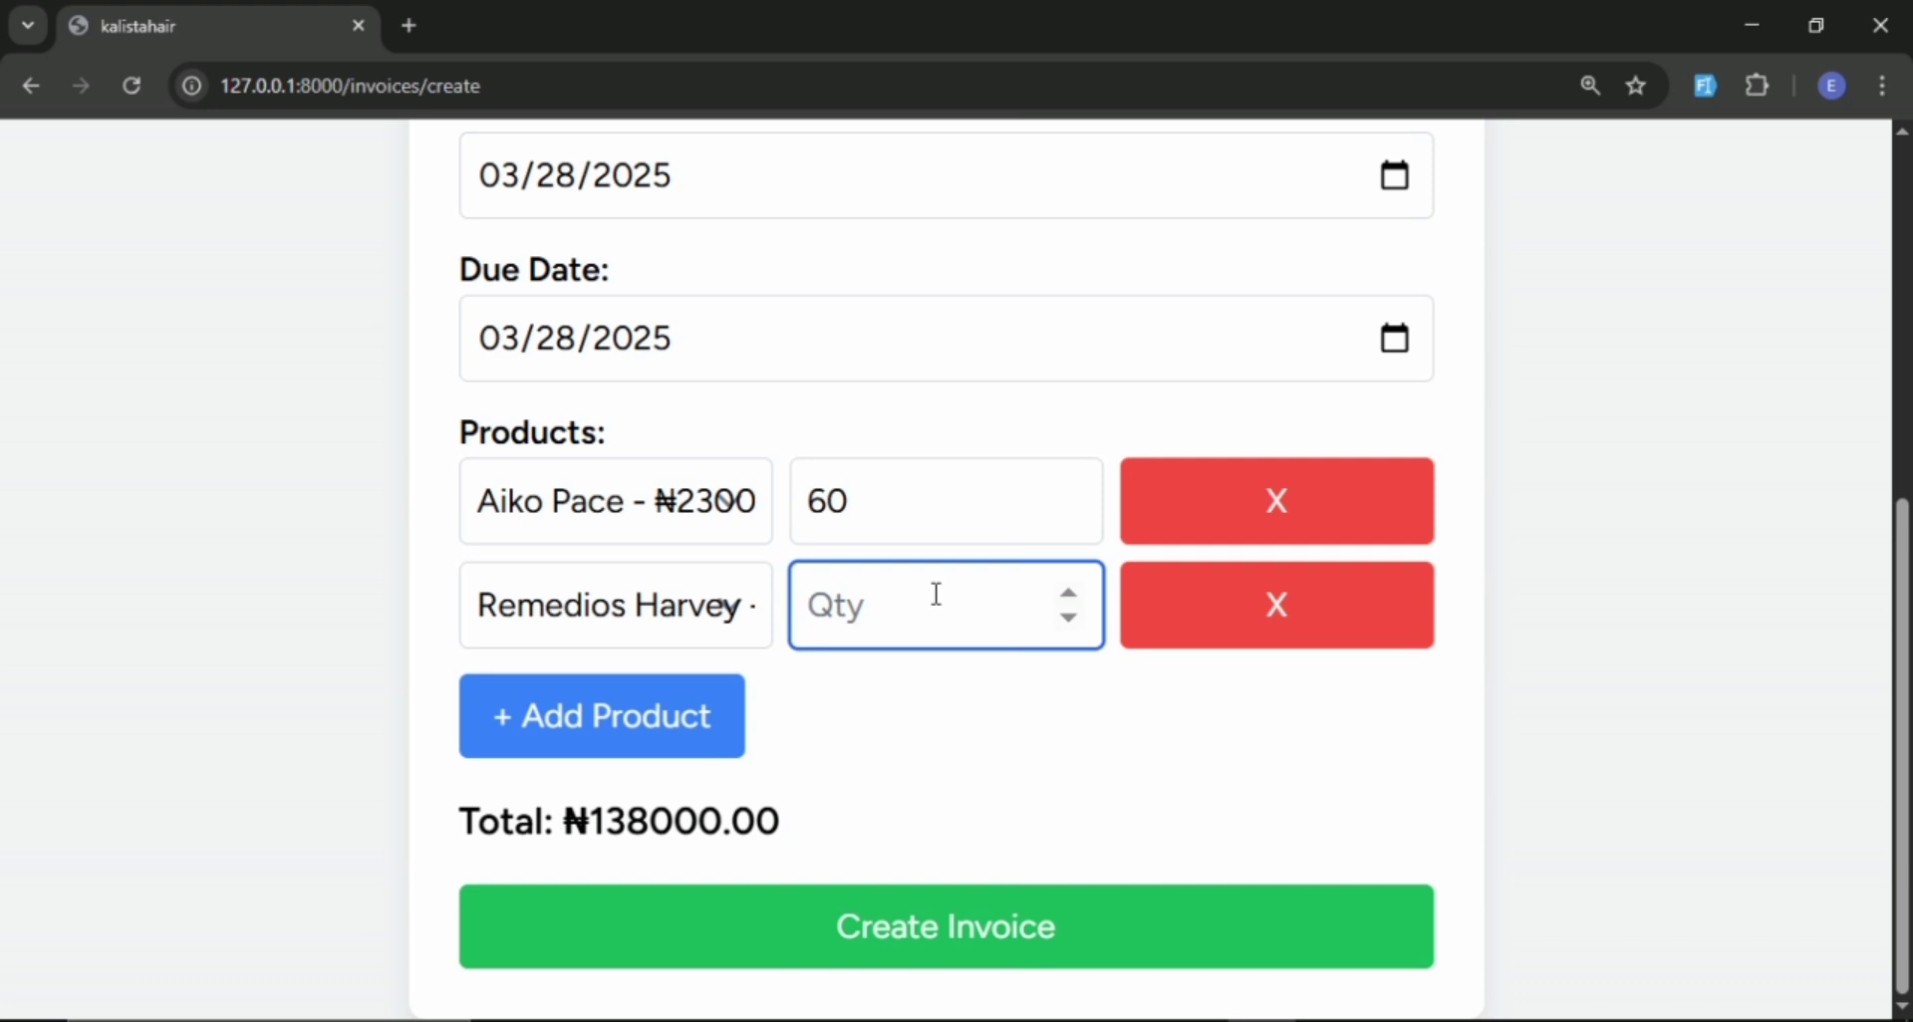
text(20)
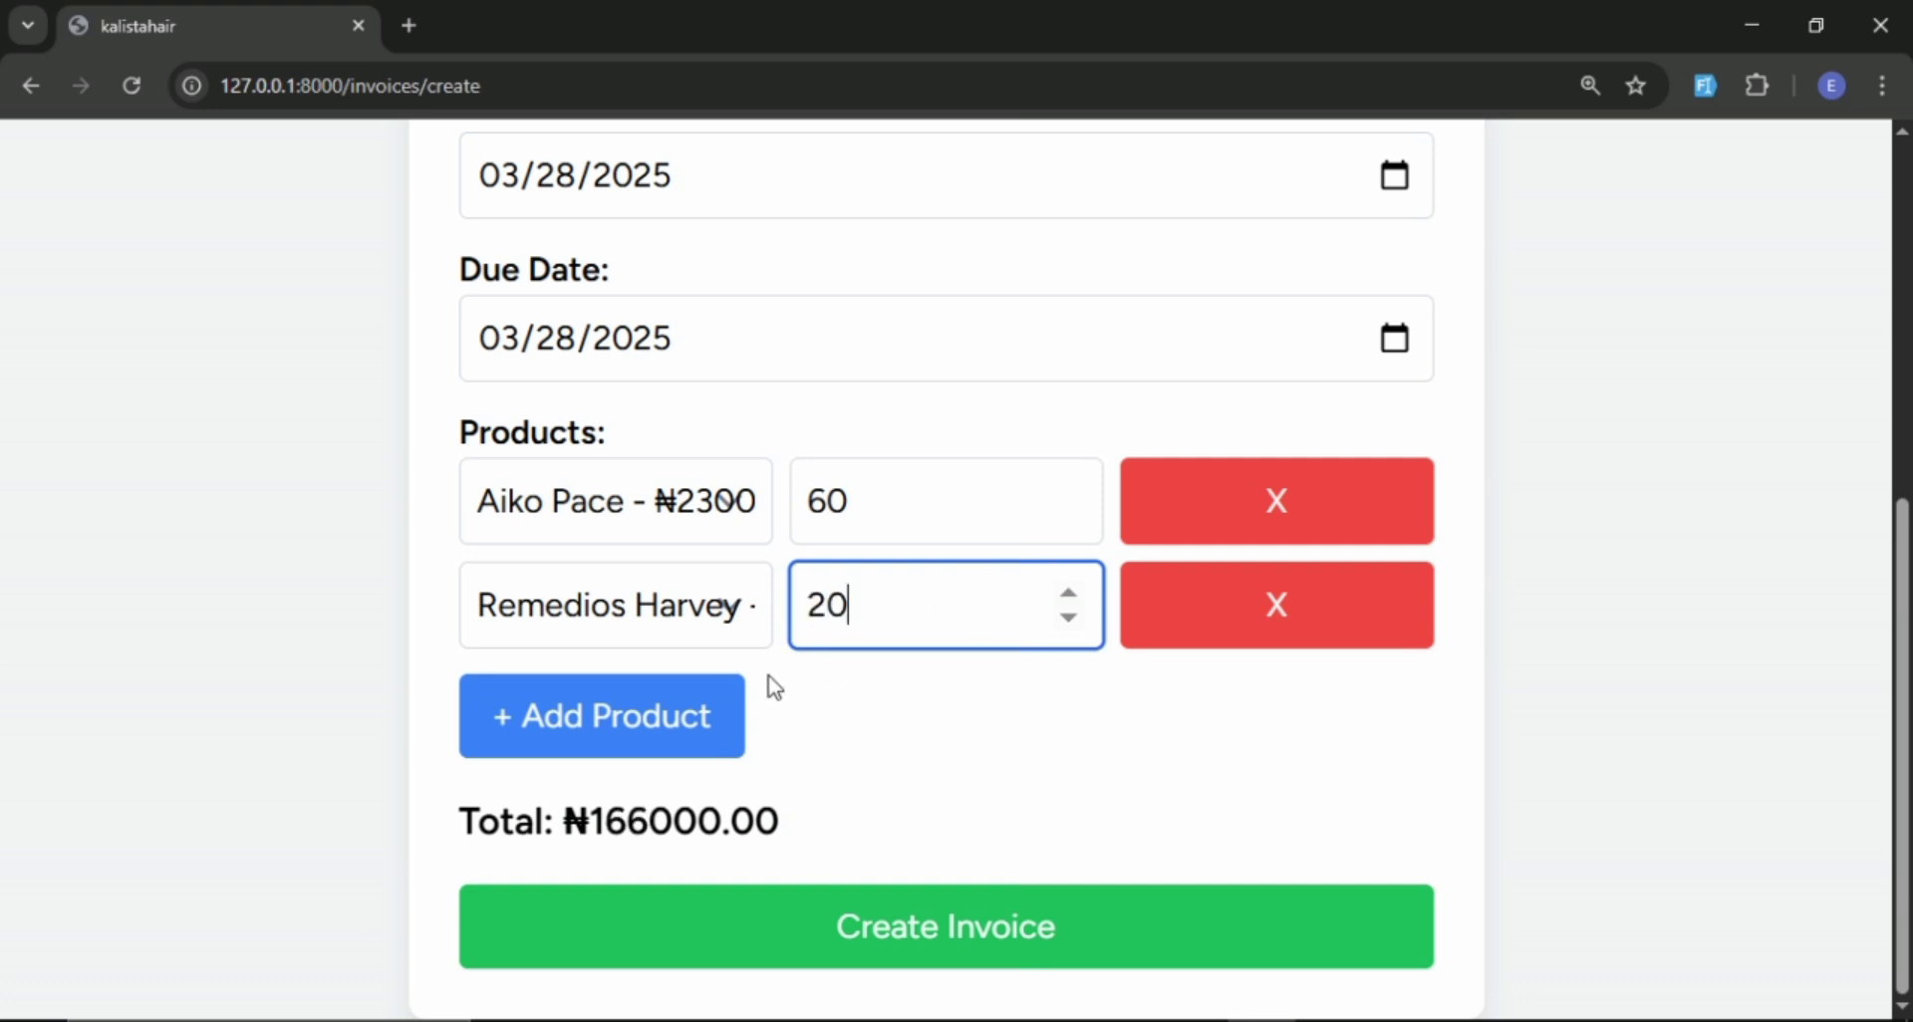
Add a third product line with the ₦3000.00 product and a quantity of 30.
click(653, 720)
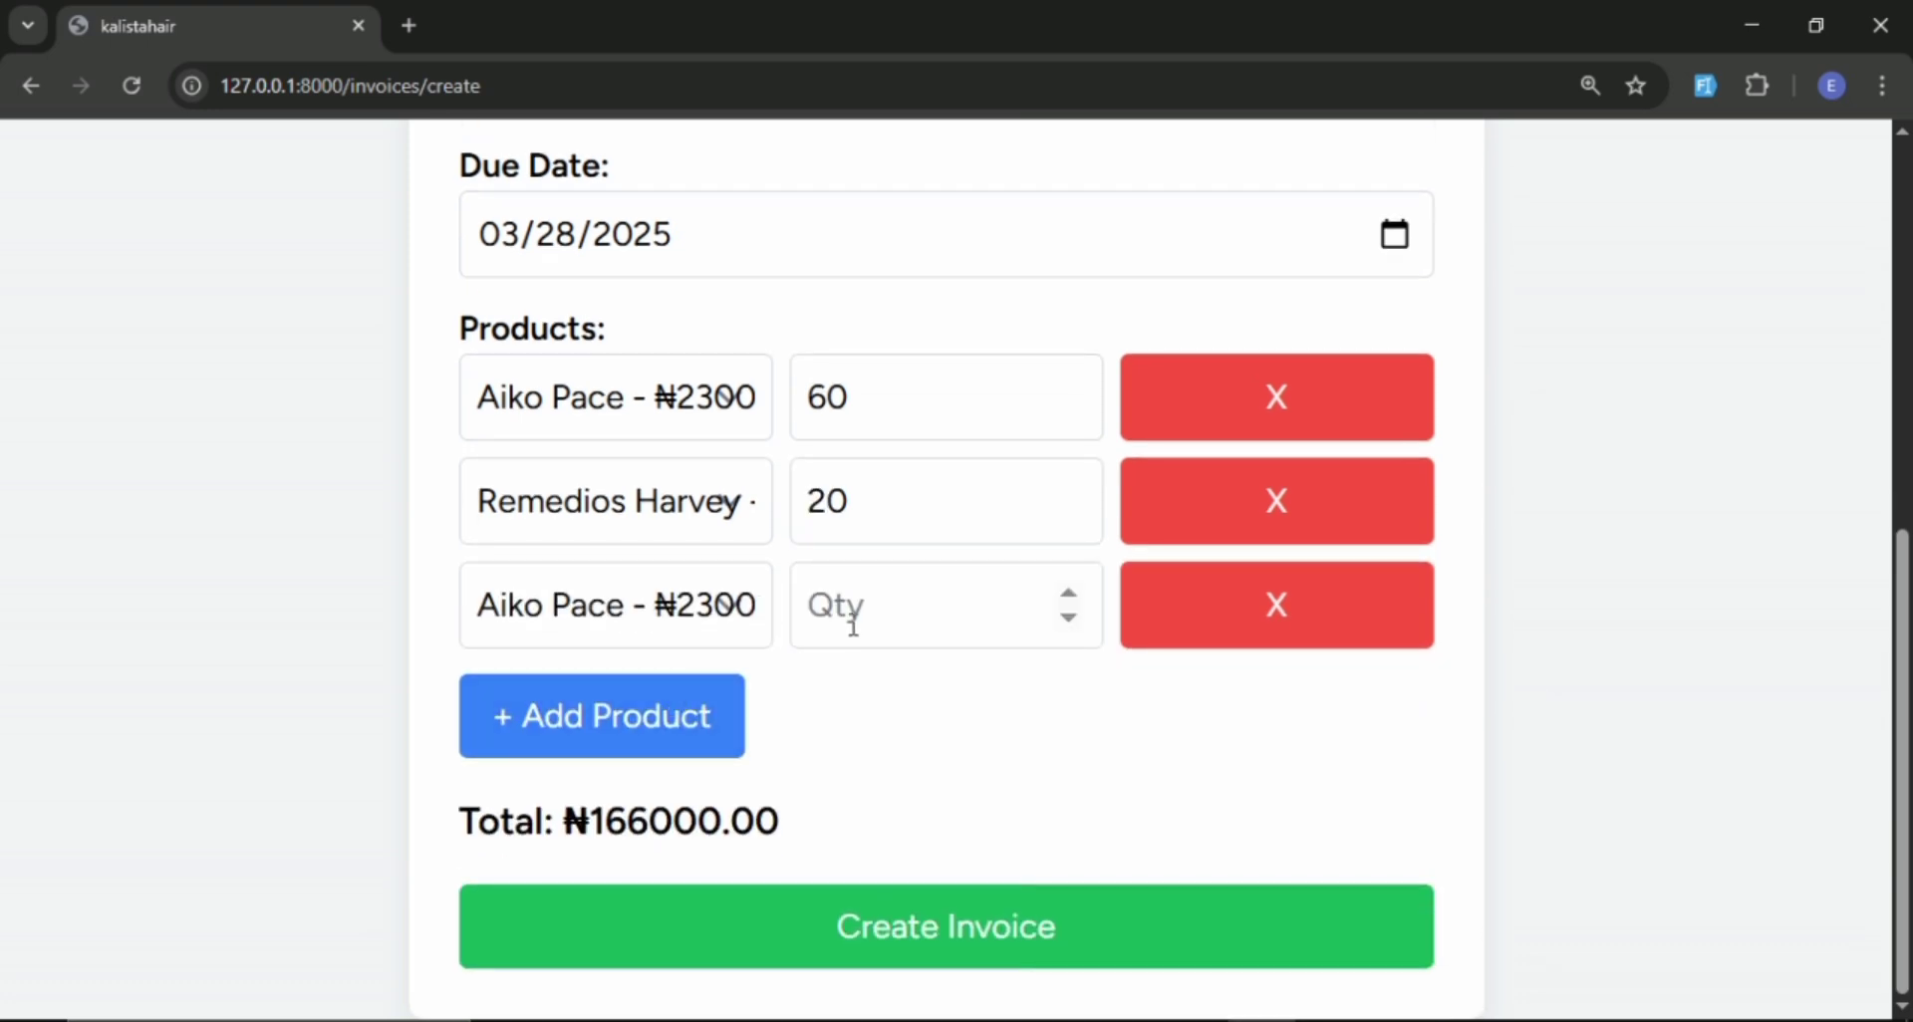
click(718, 620)
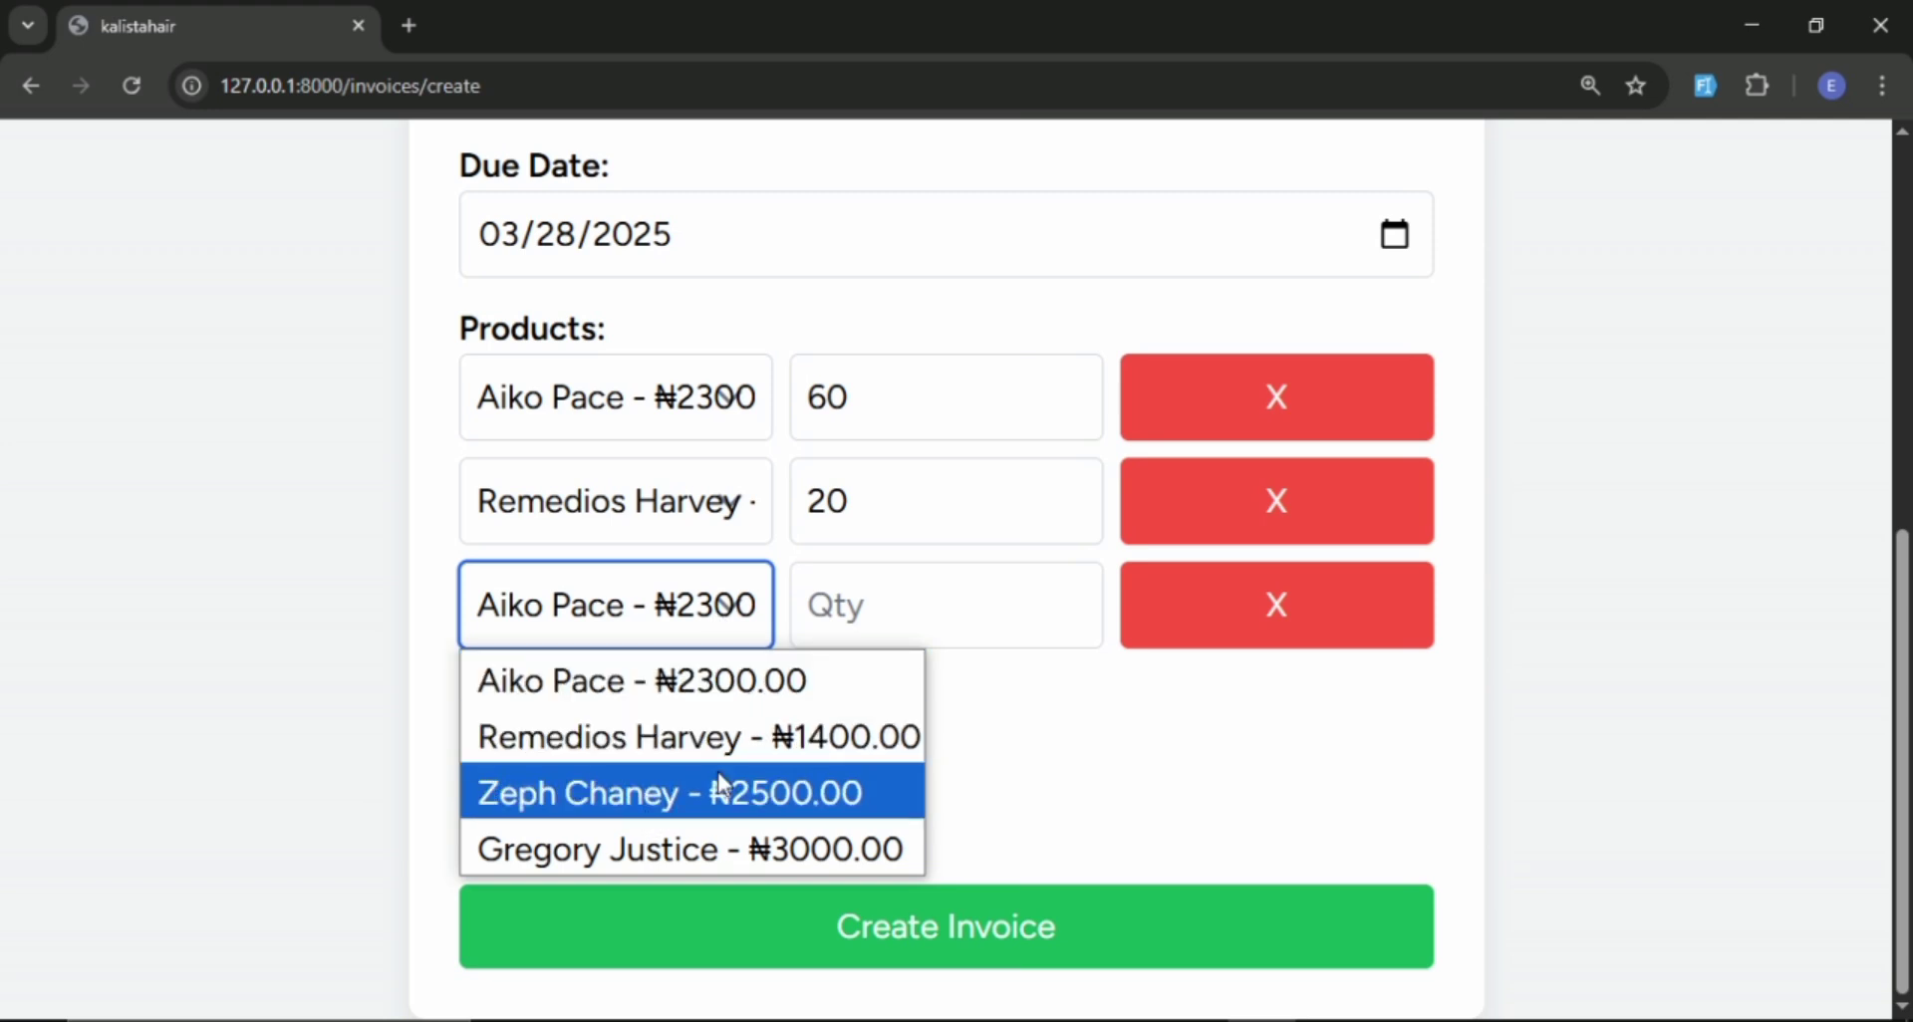
click(678, 852)
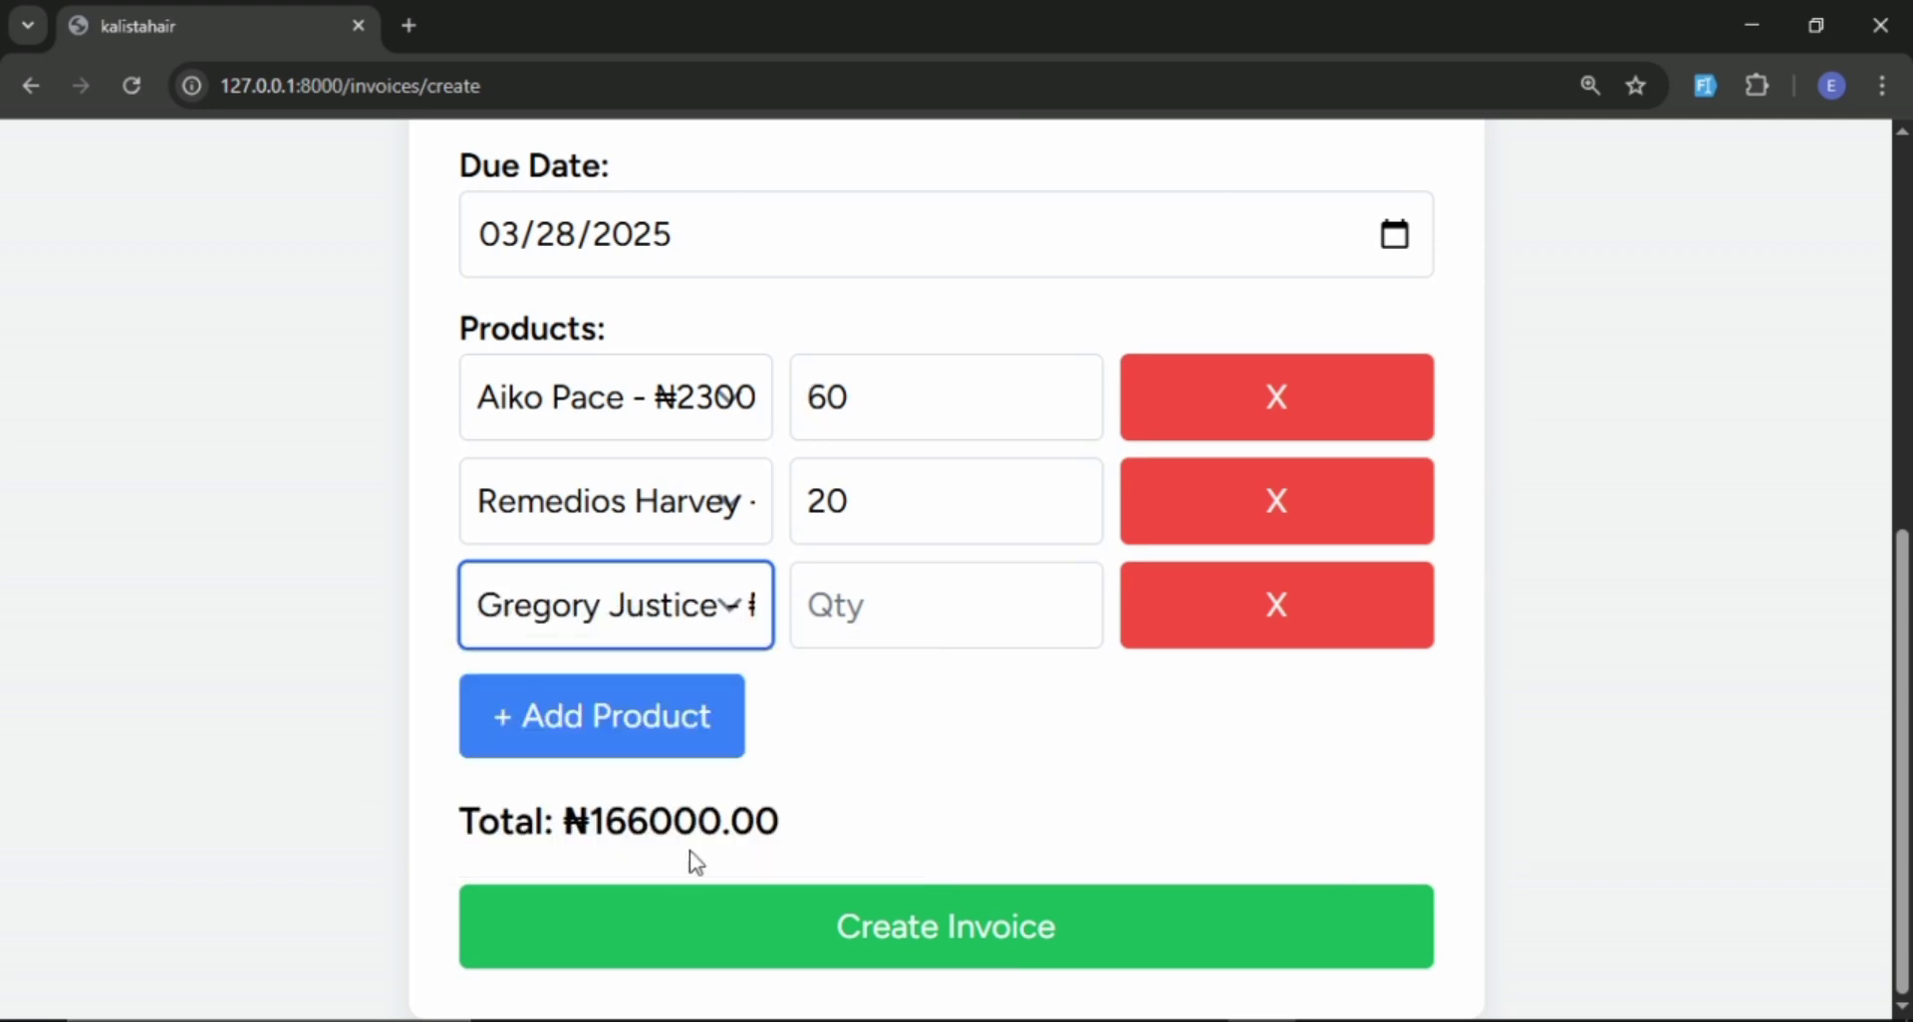
click(926, 610)
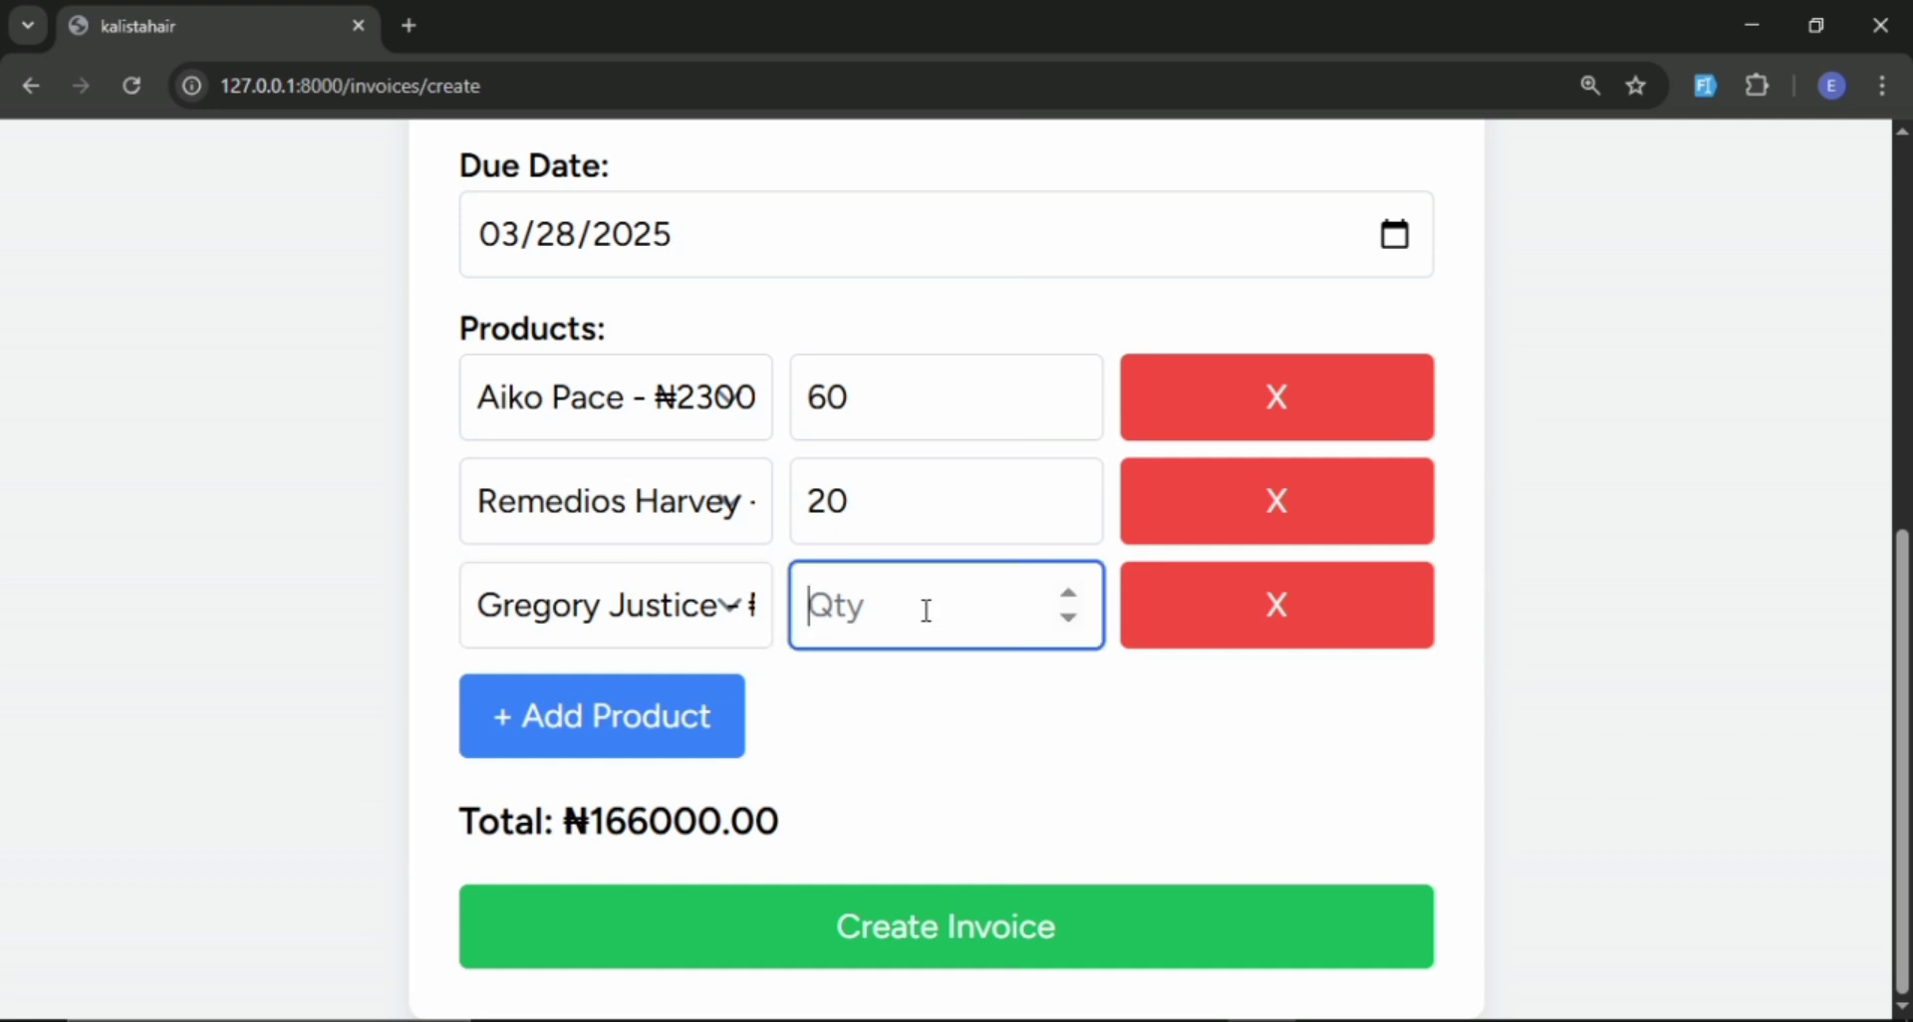
text(3)
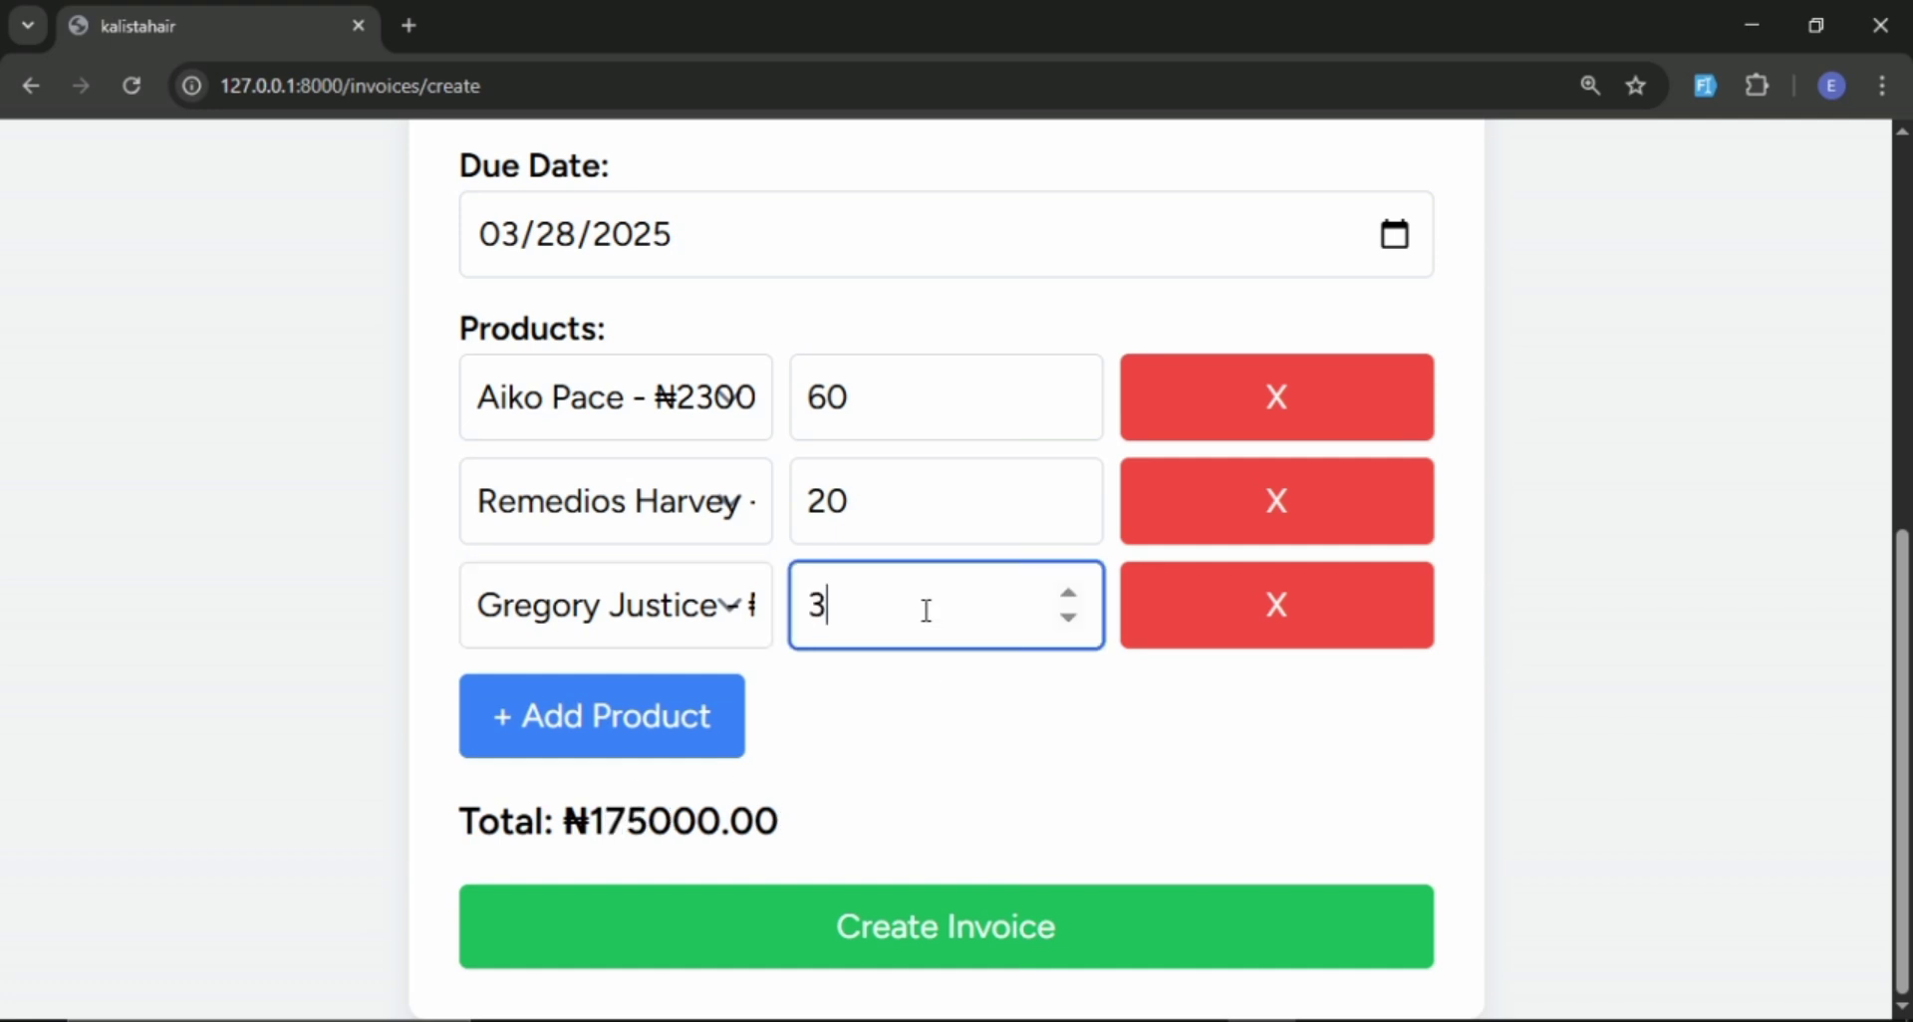
text(0)
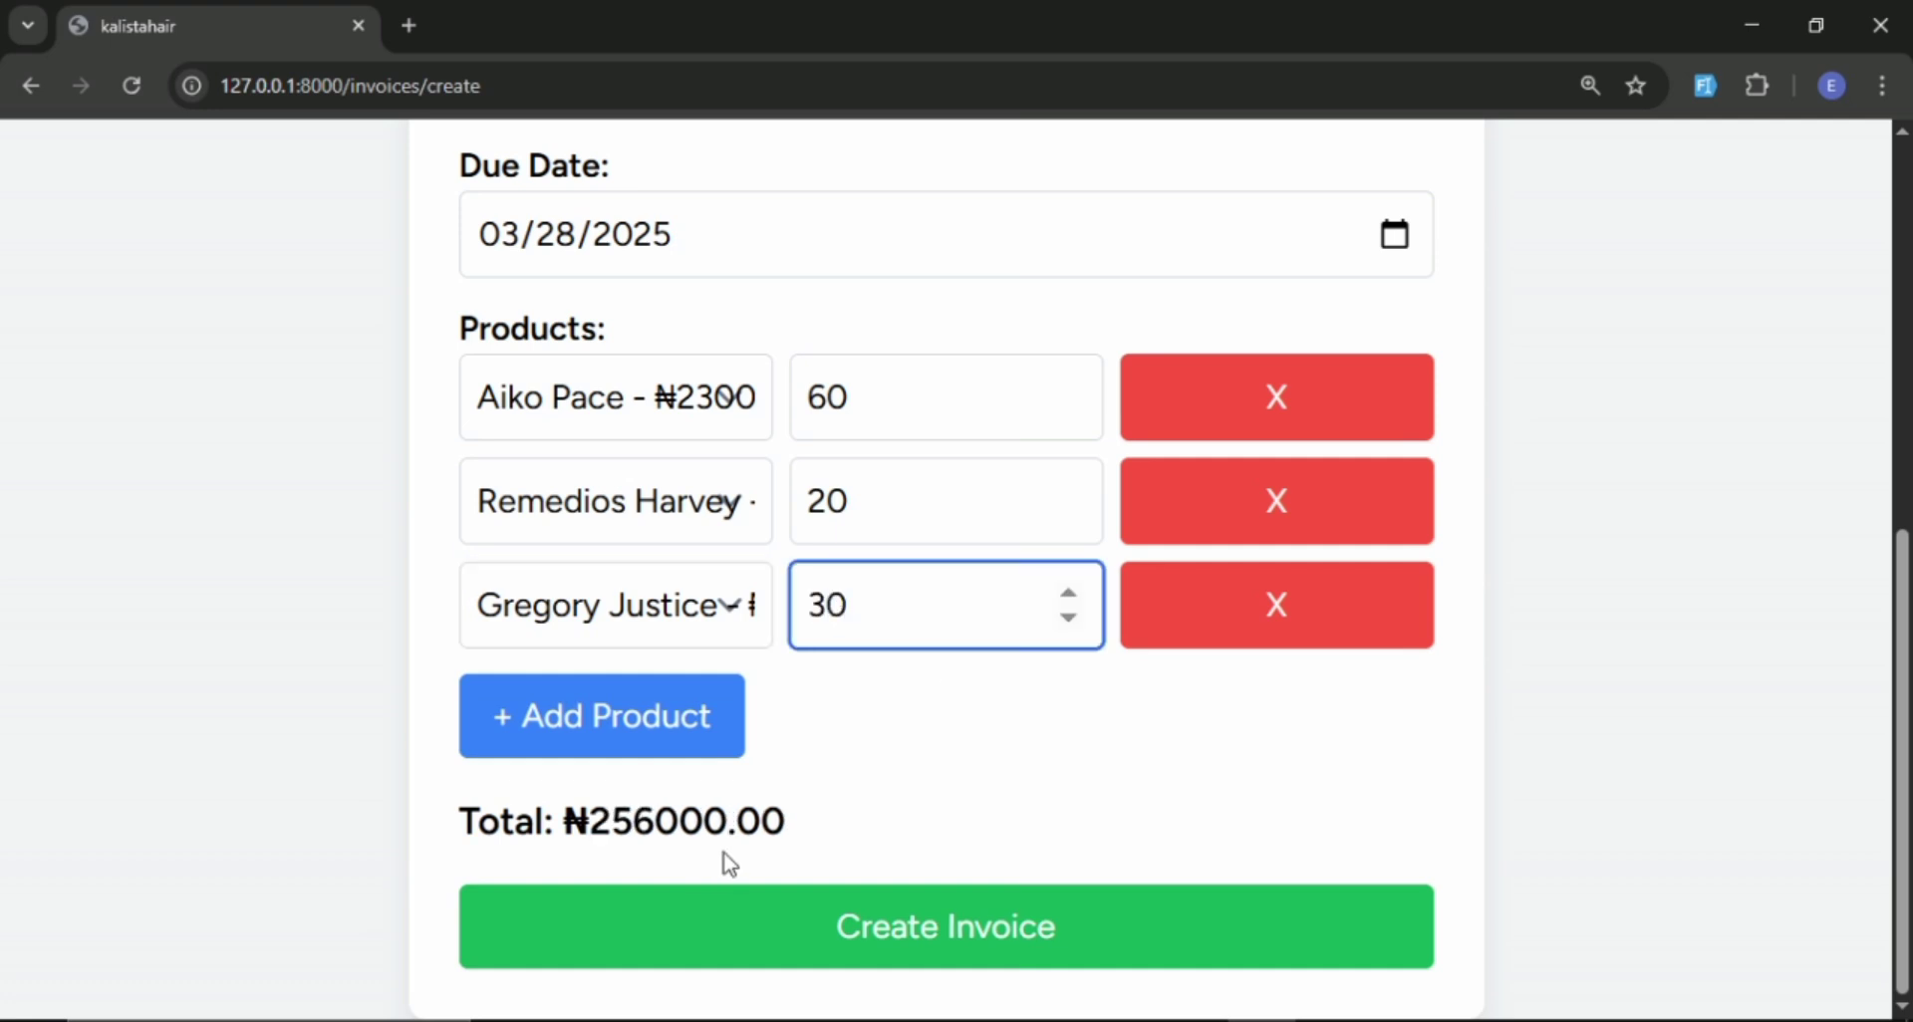
Add a fourth product line with the ₦2500.00 product and a quantity of 40, and review the invoice lines.
click(664, 723)
scroll(664, 723, down, 1)
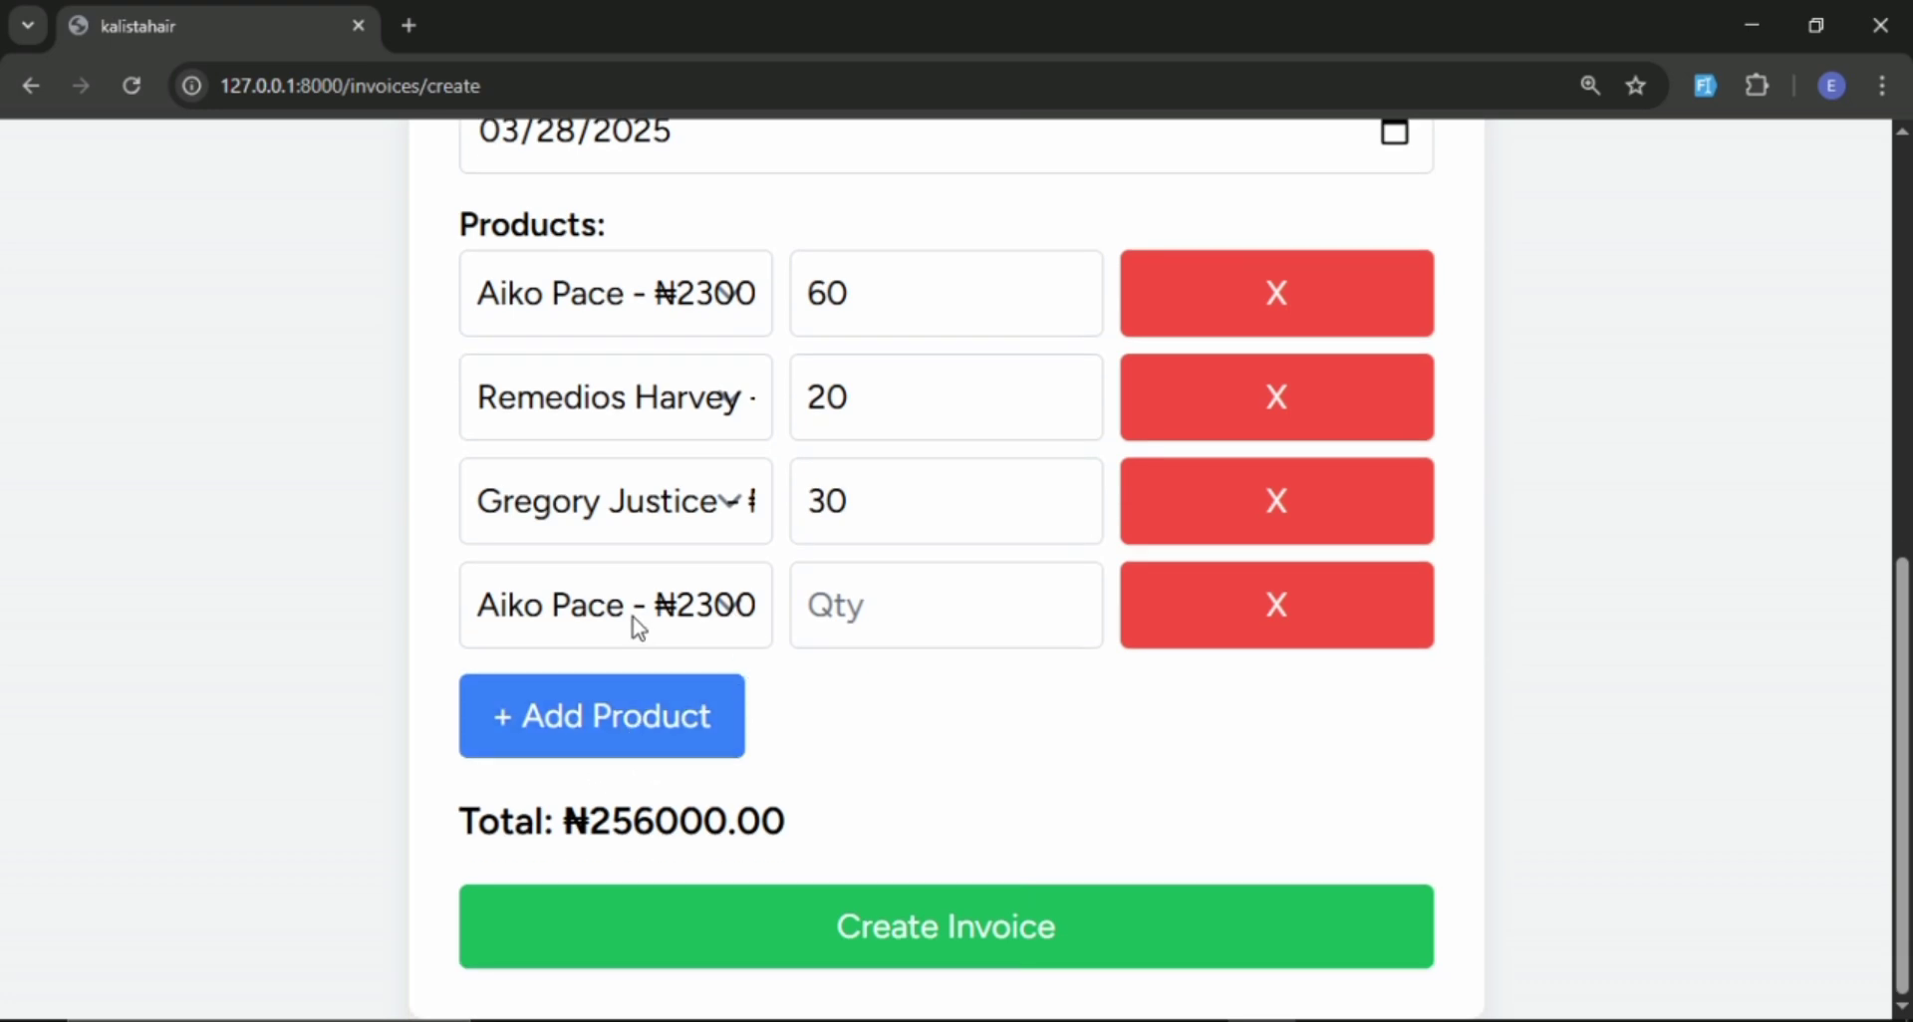
click(701, 618)
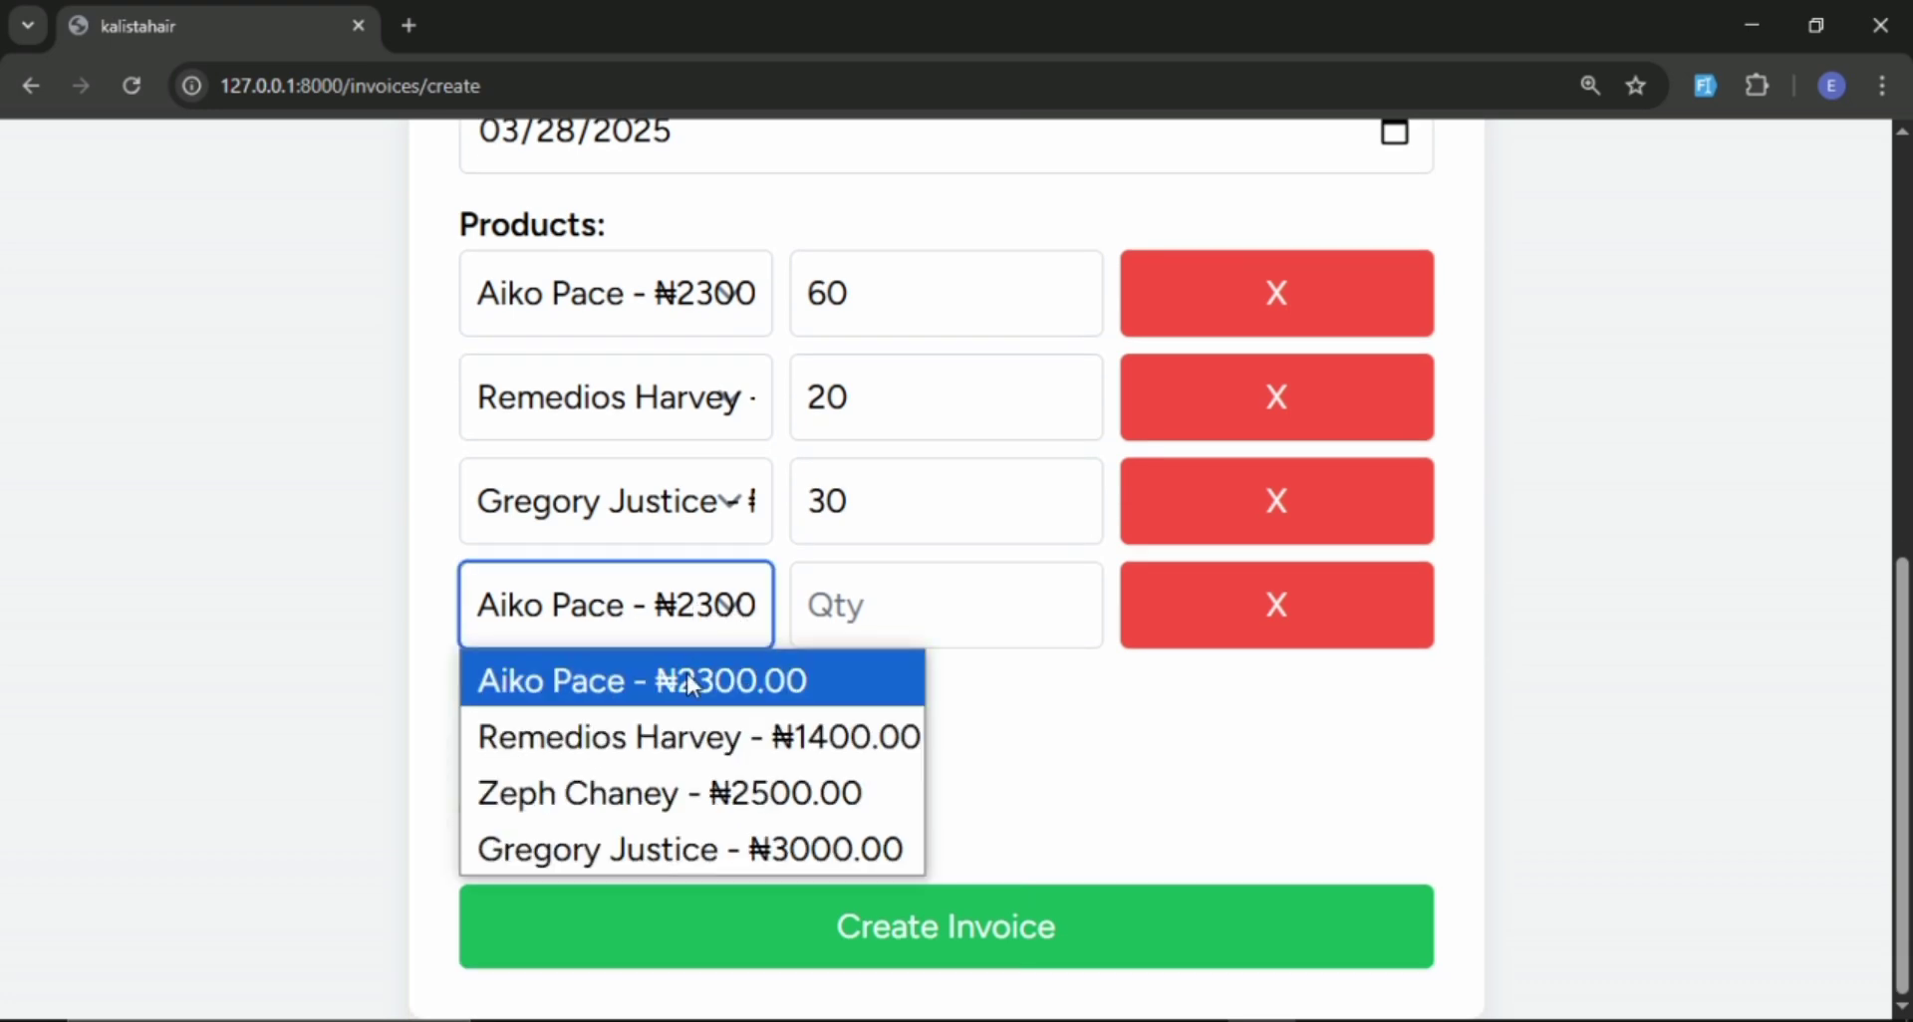
click(661, 794)
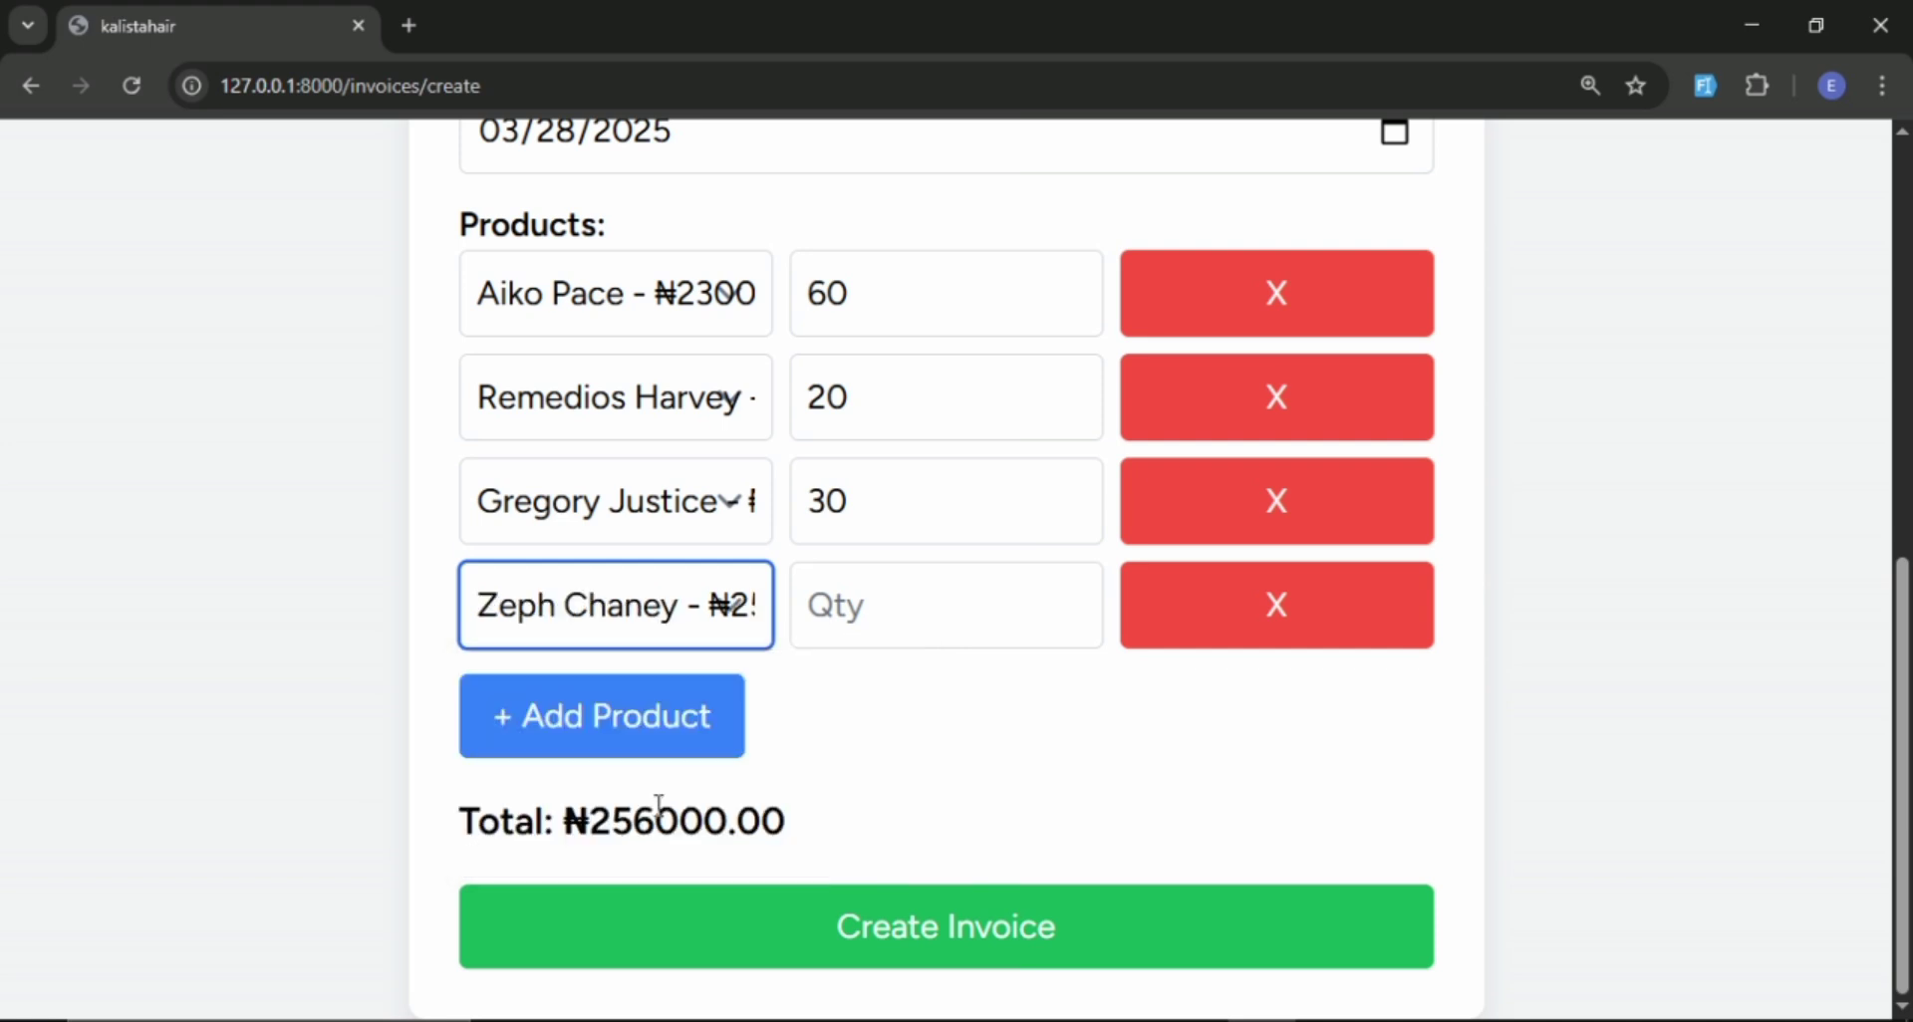
click(903, 626)
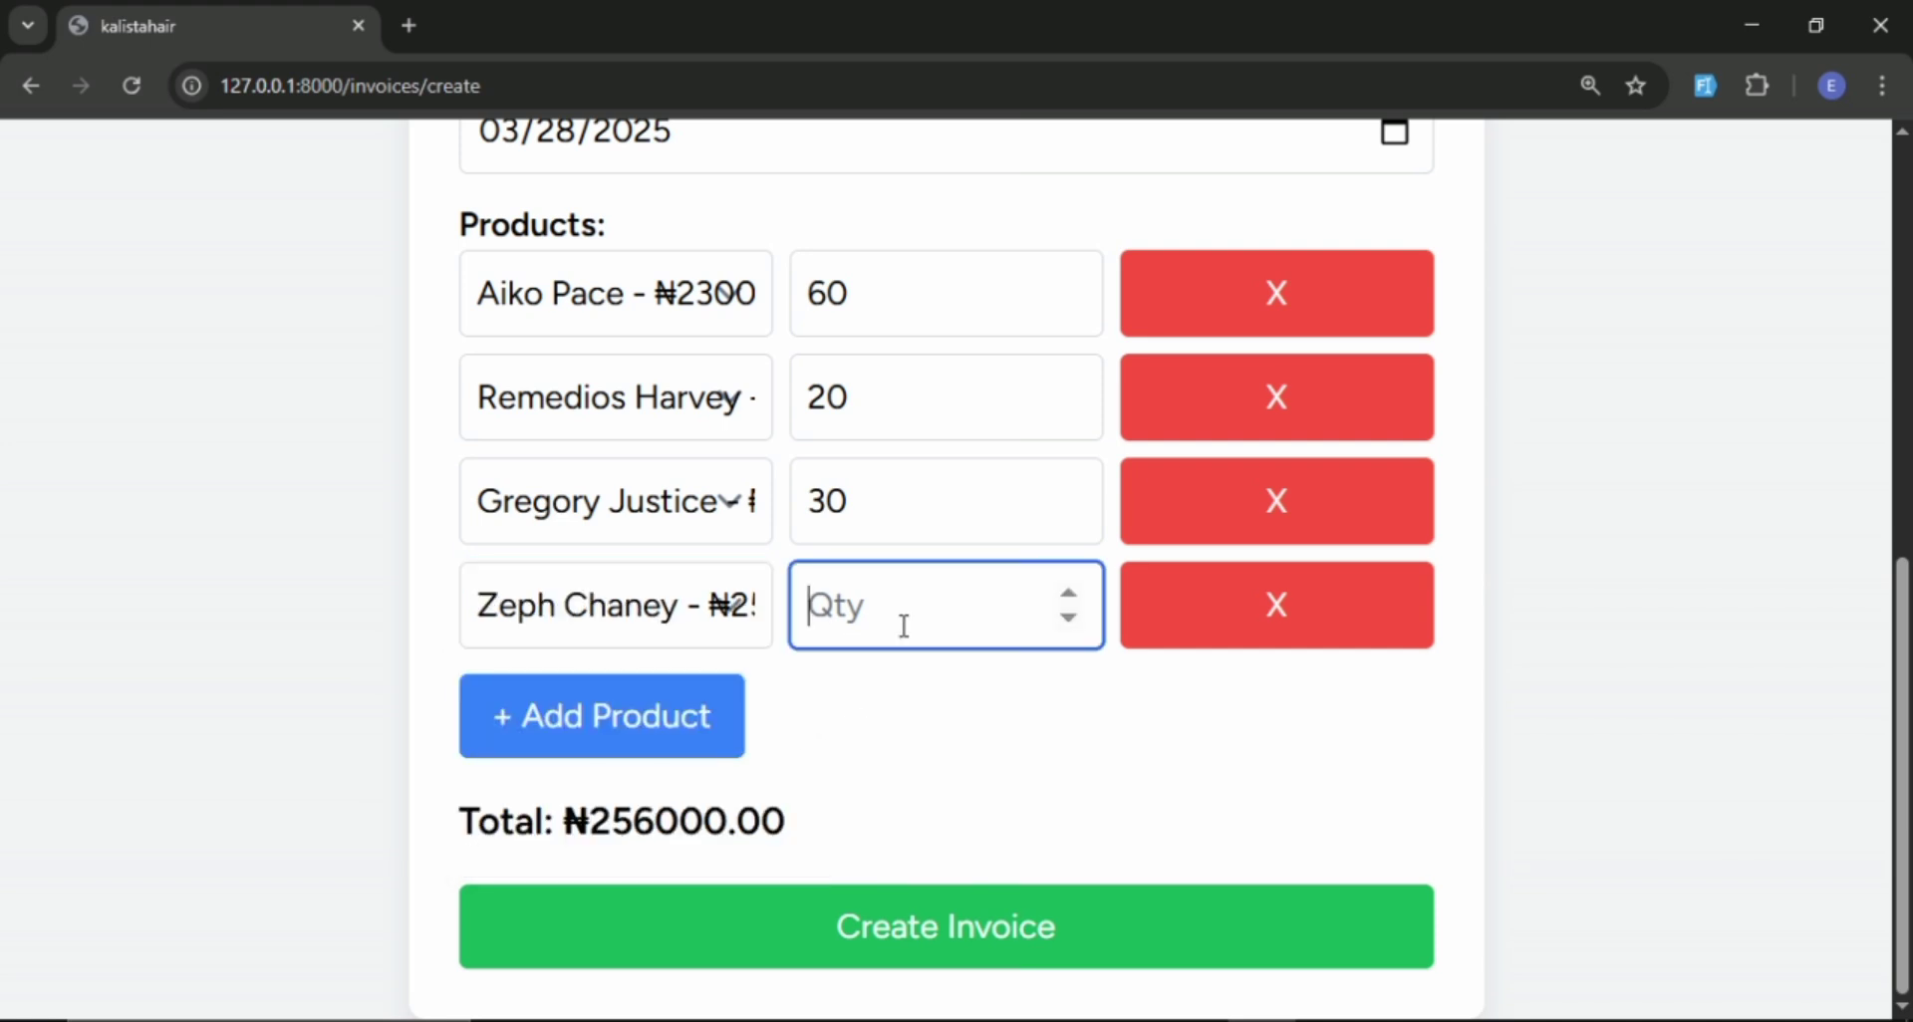
text(40)
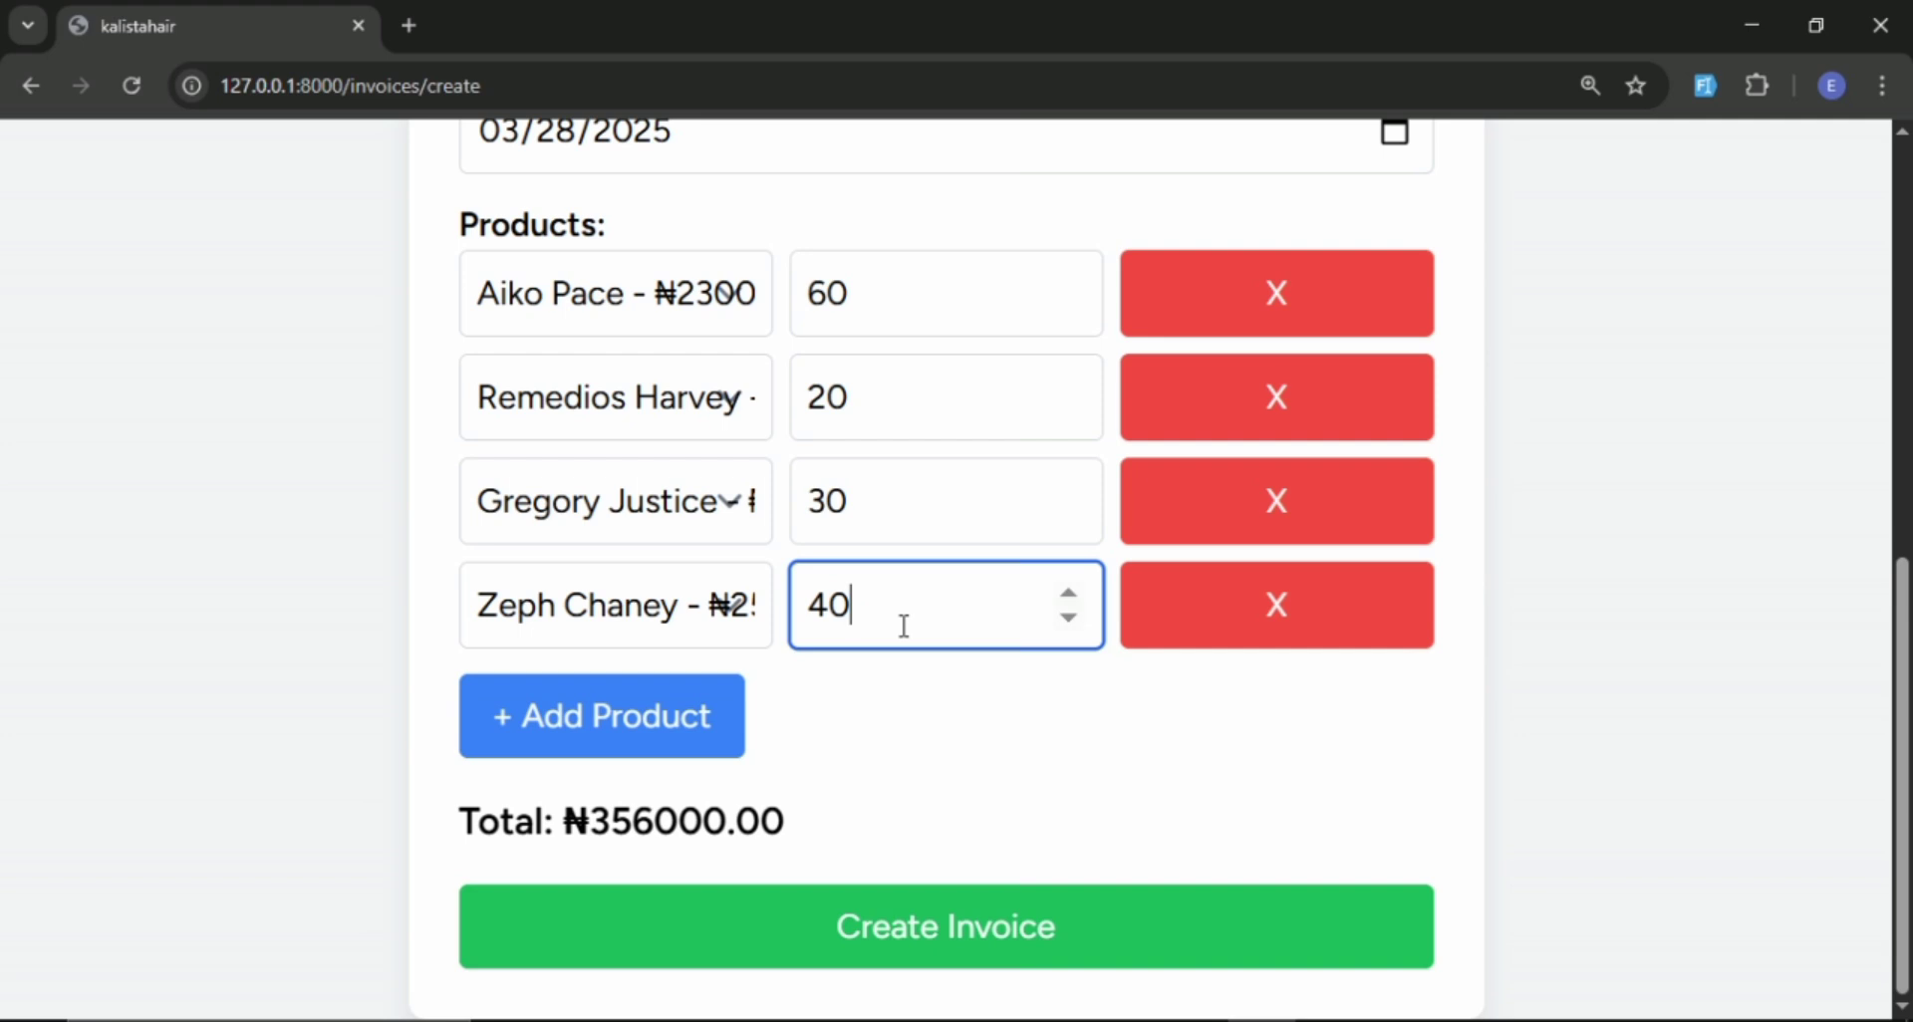
scroll(918, 606, up, 1)
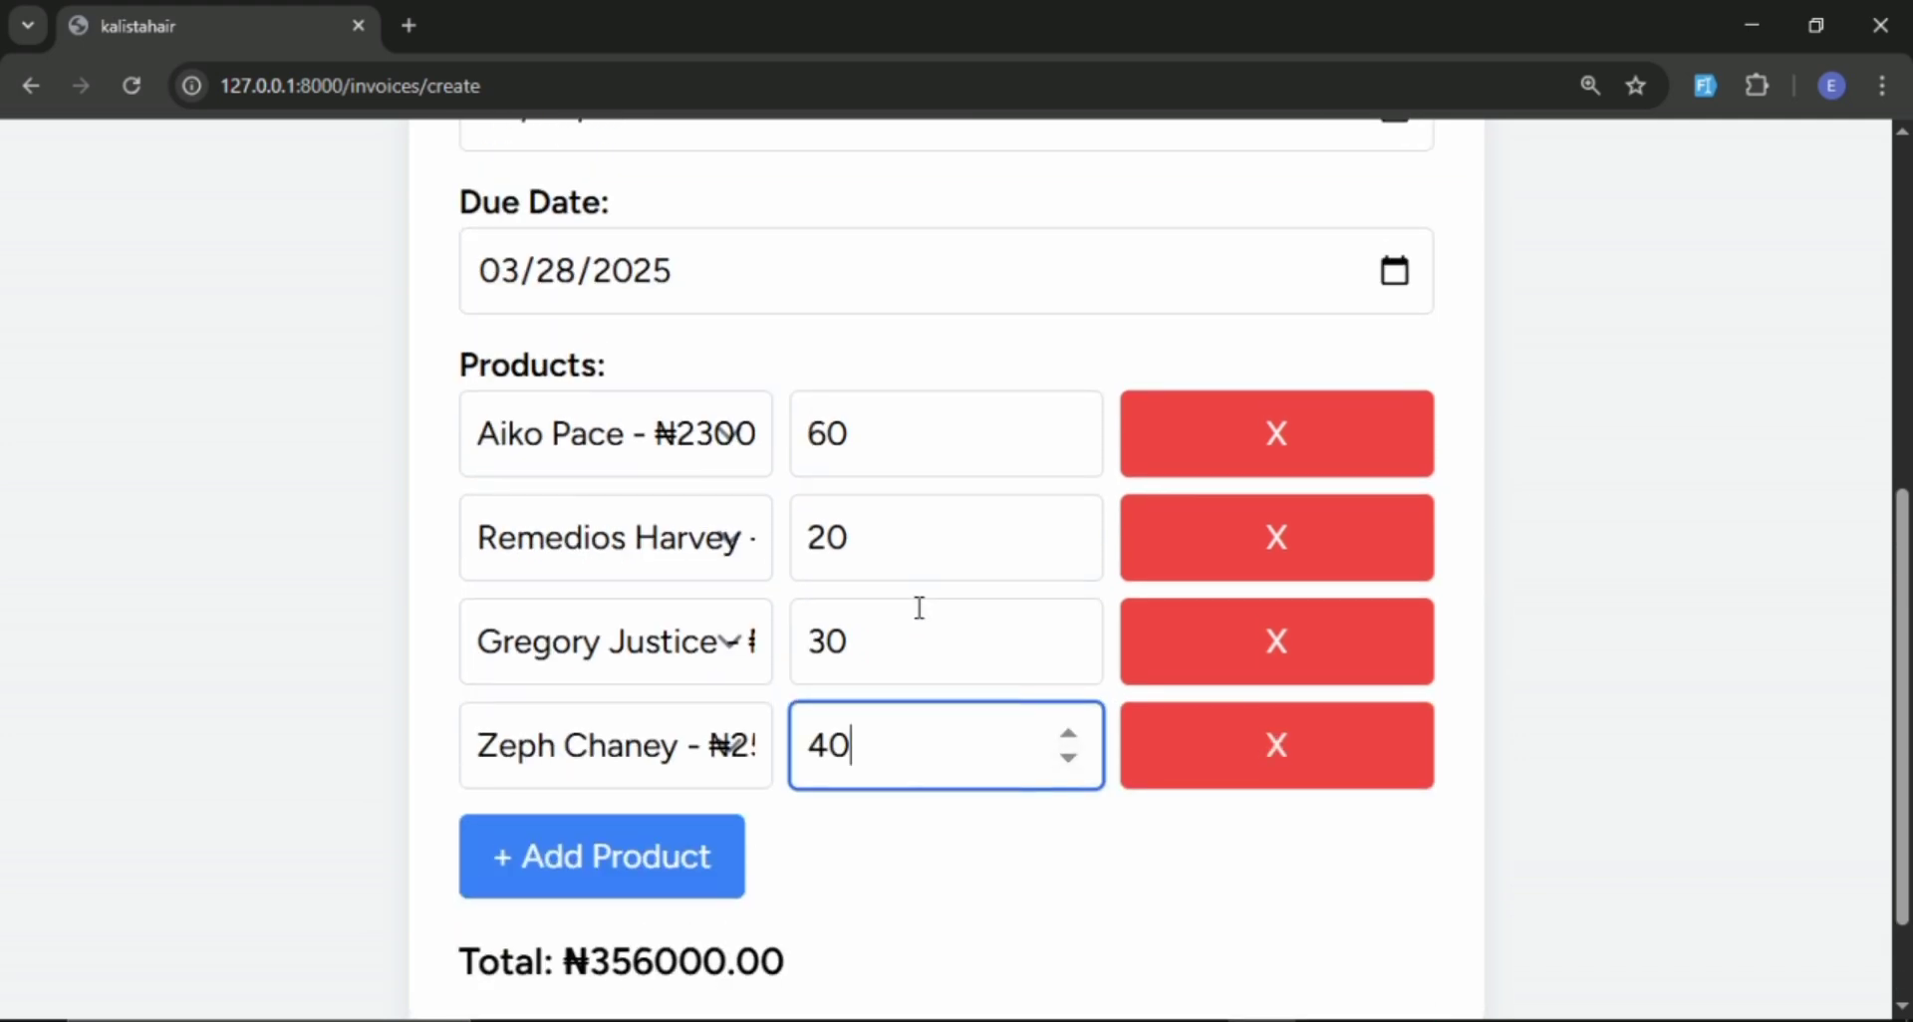
scroll(918, 606, down, 1)
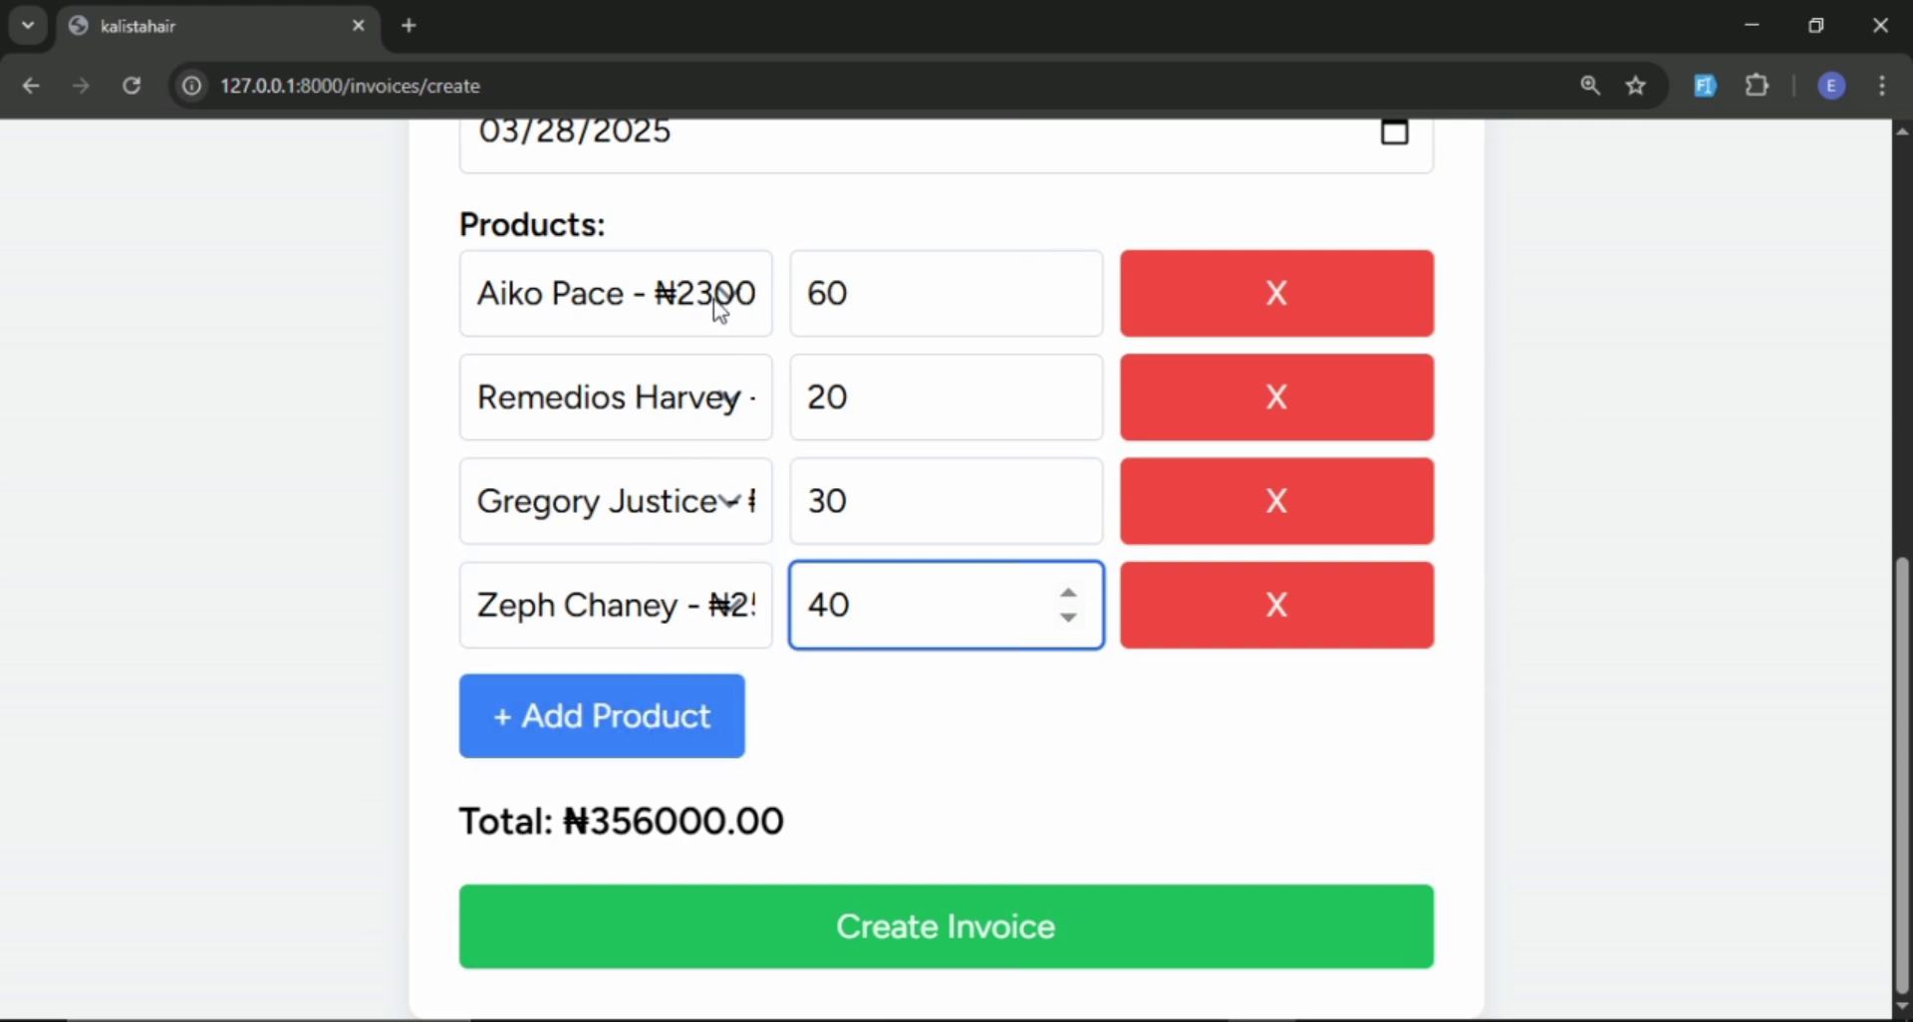
Remove the ₦2300 product line with quantity 60 from the invoice and create the invoice.
click(1306, 311)
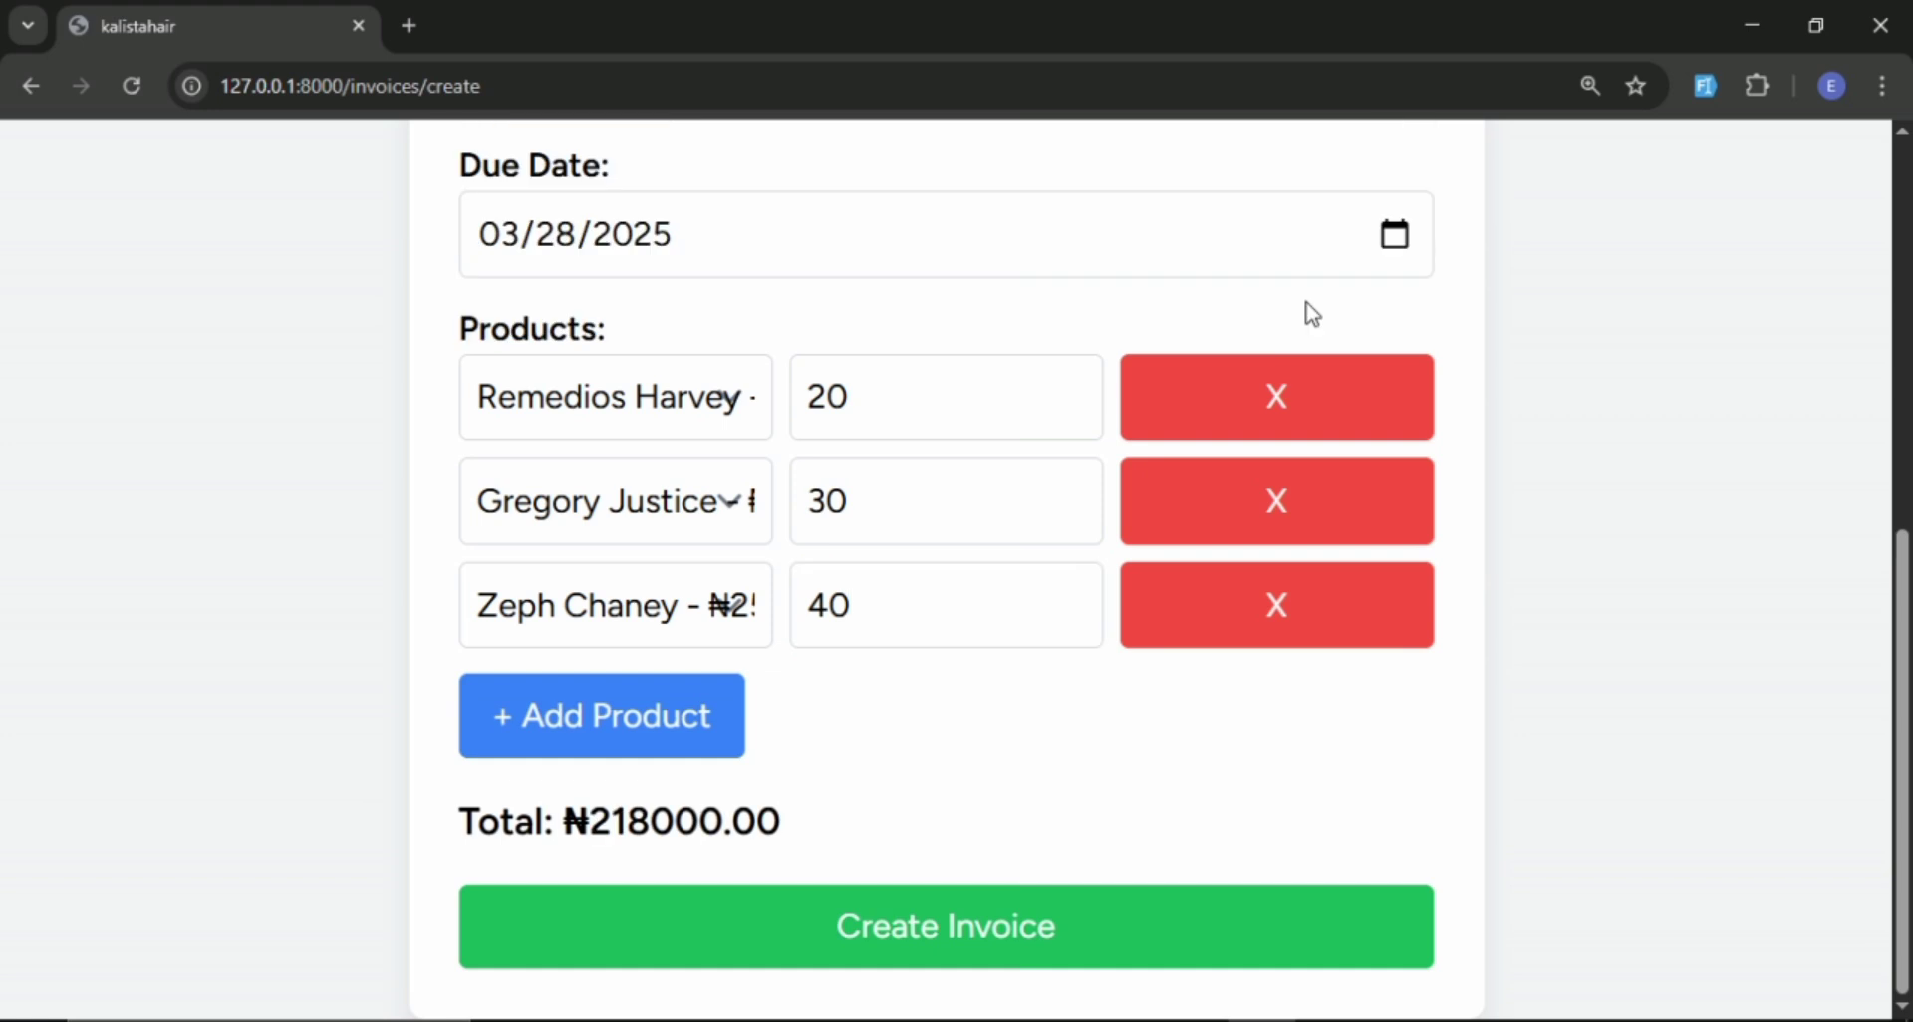
click(924, 941)
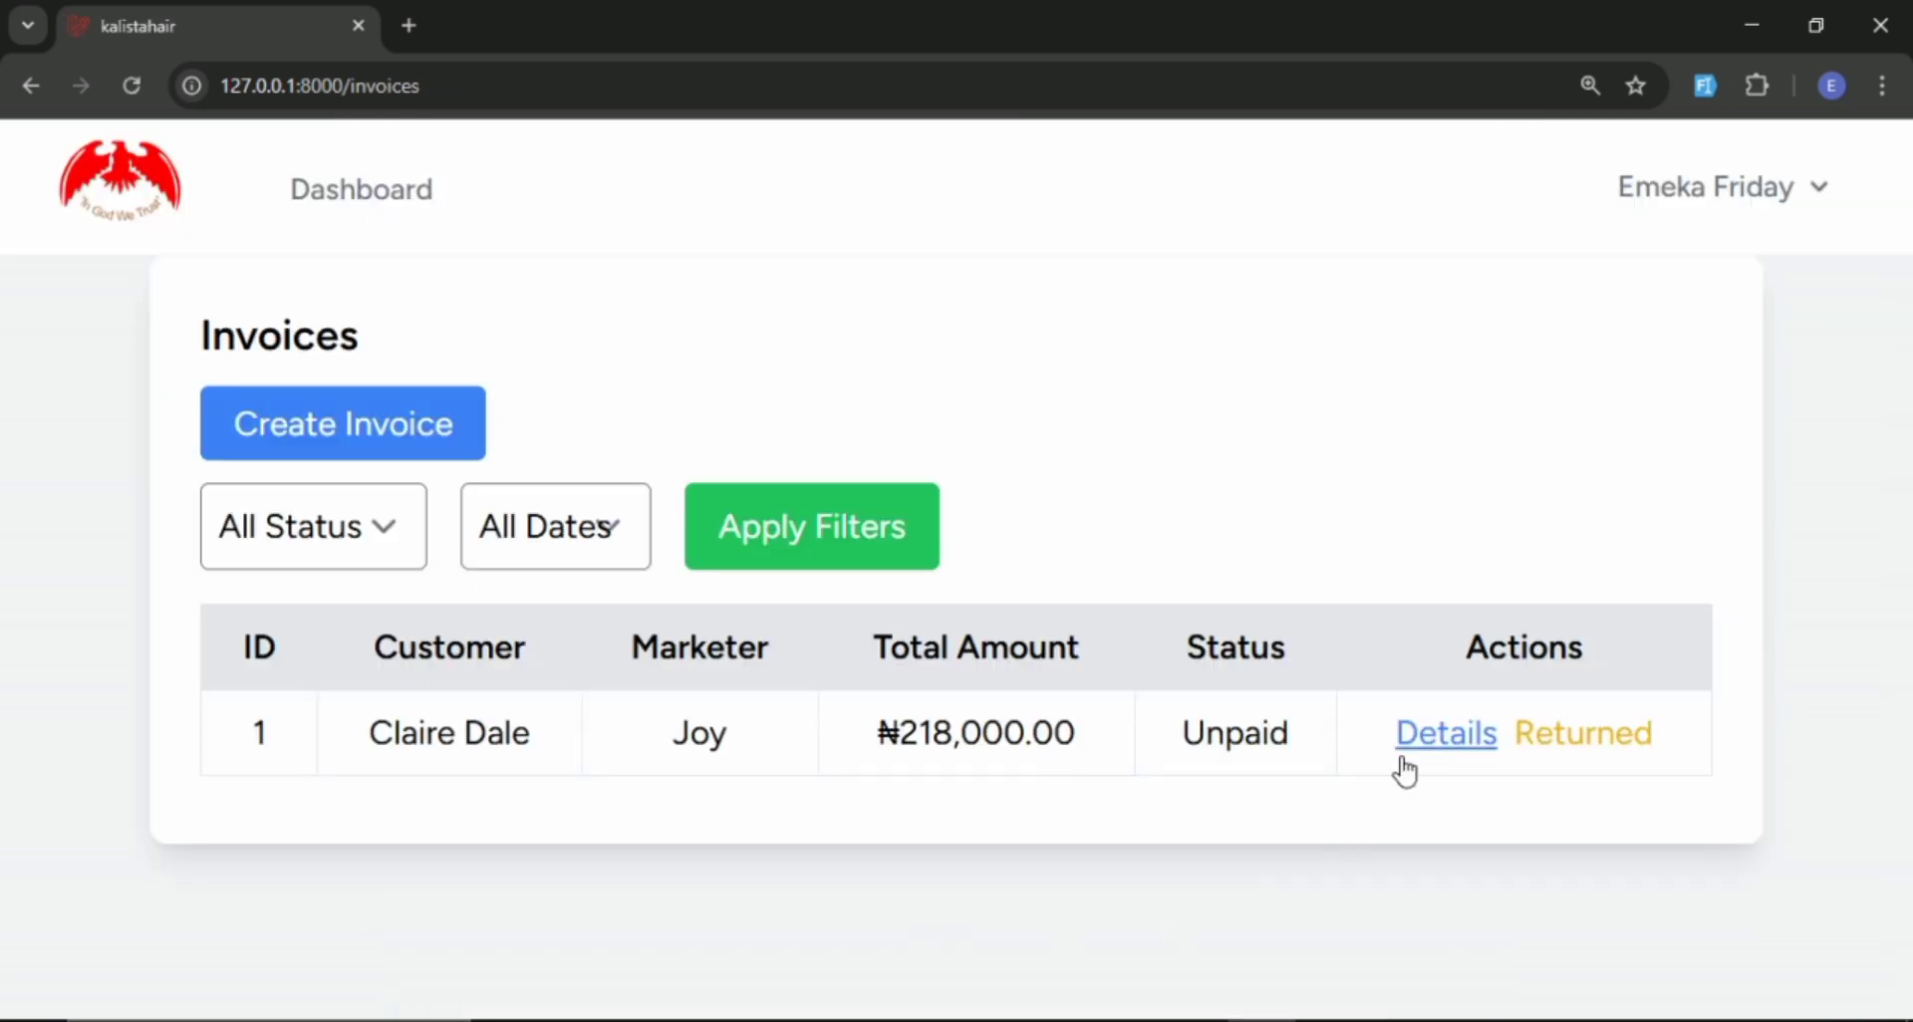
Switch to the marketer's session in Brave and reload the dashboard to check the assigned customers' unpaid amounts.
mouse_move(986, 1016)
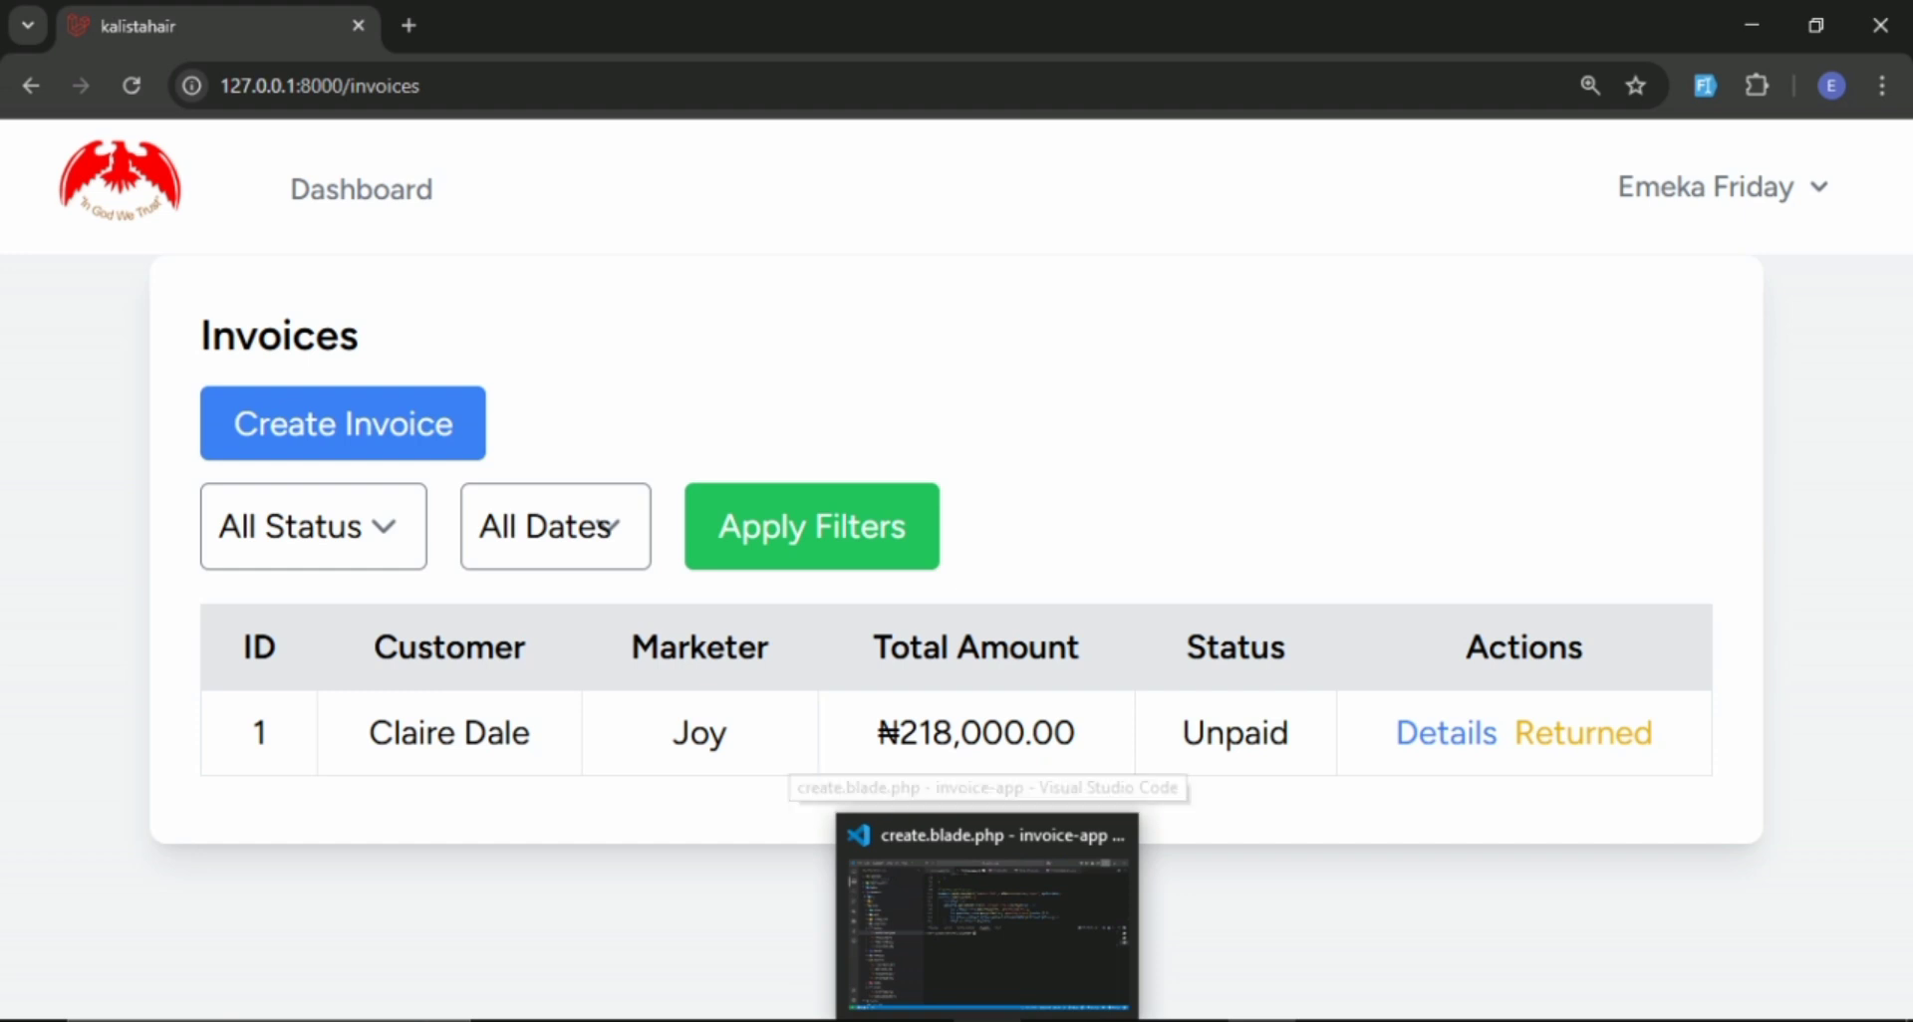
click(1124, 1018)
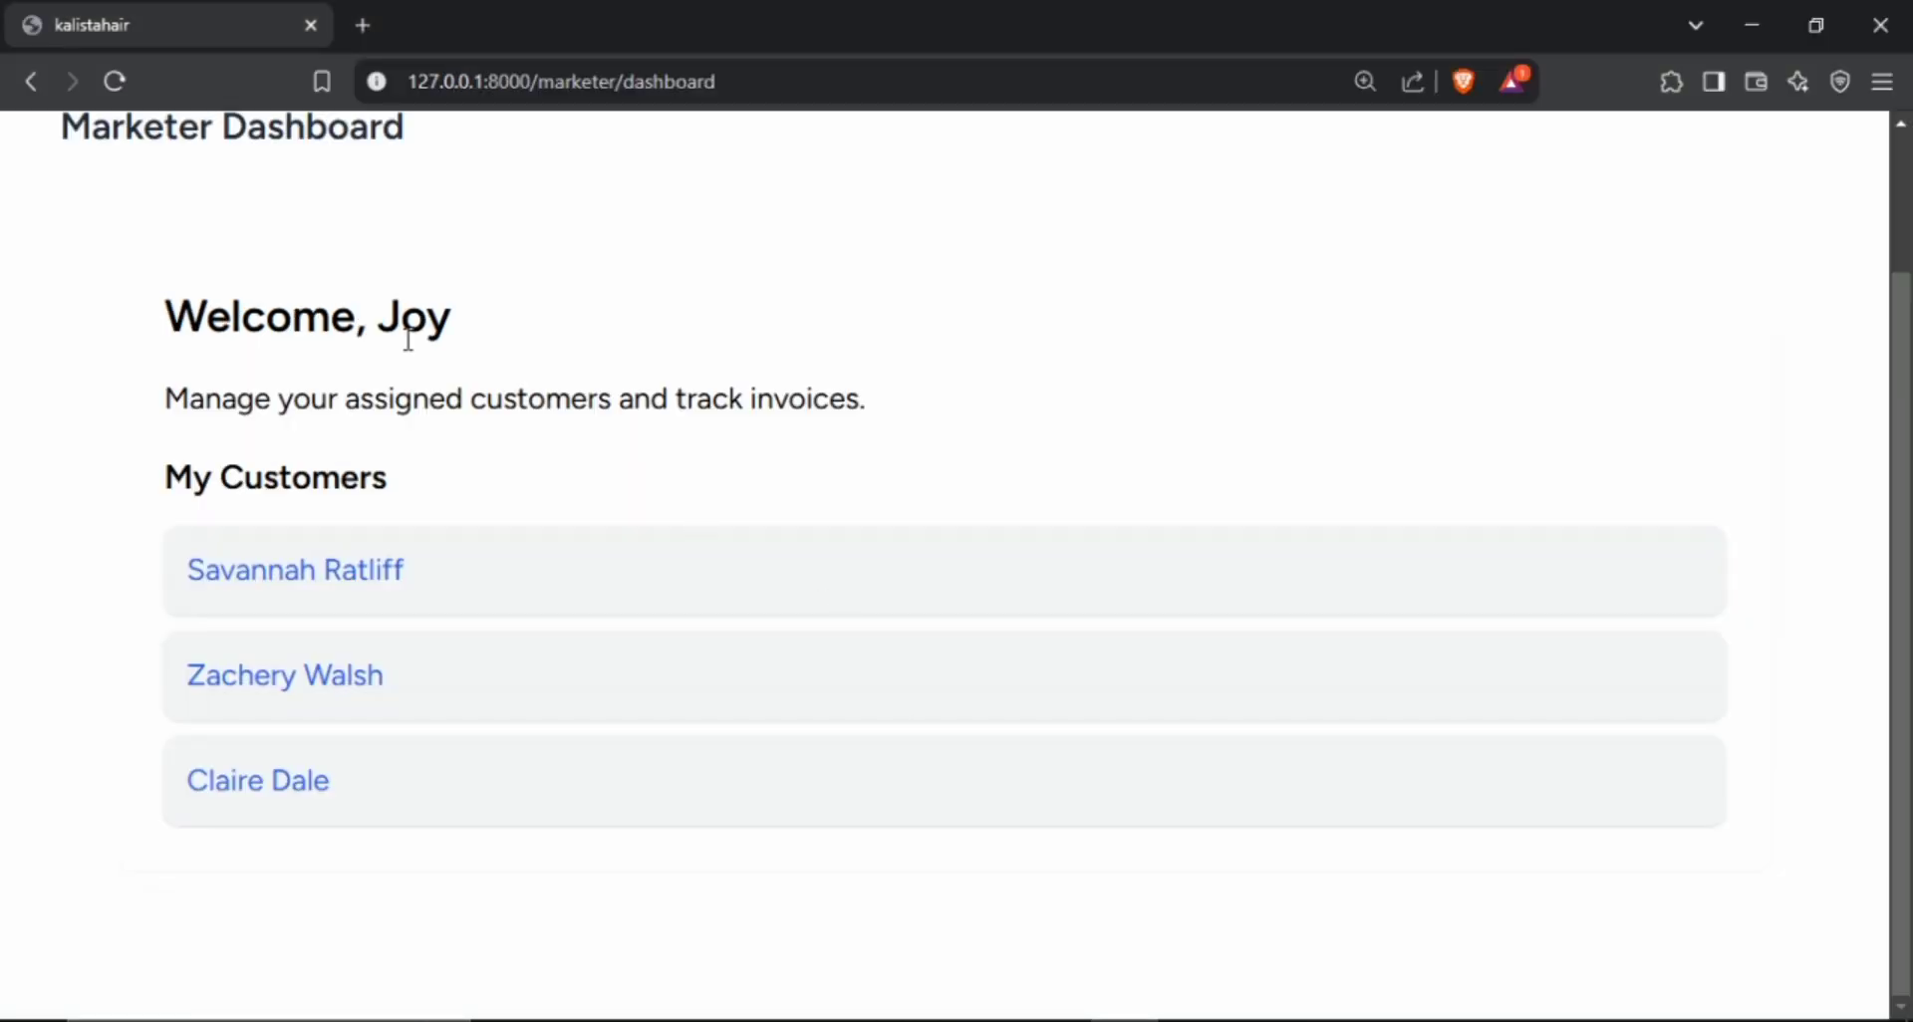
click(113, 81)
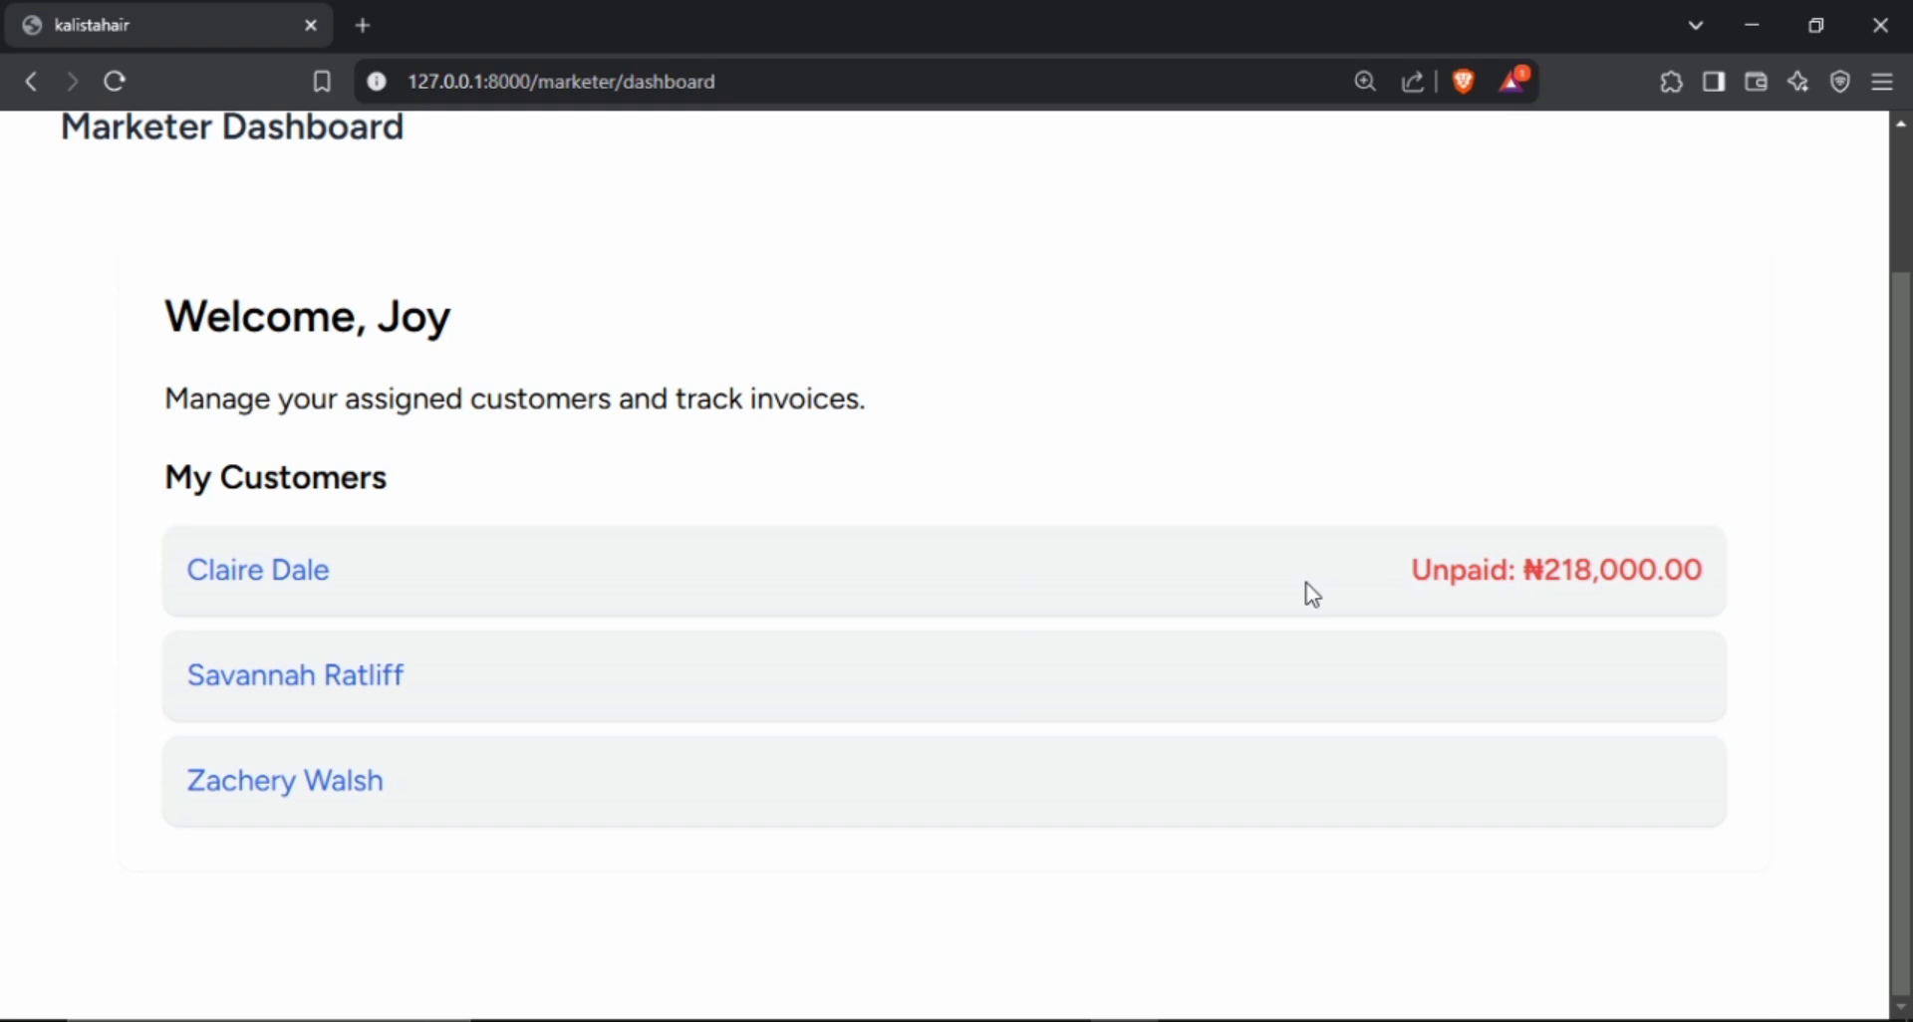
scroll(1295, 597, up, 2)
scroll(1273, 607, down, 2)
Open invoice #1 of the customer with the unpaid amount and examine its customer and marketer details, items and totals.
click(296, 588)
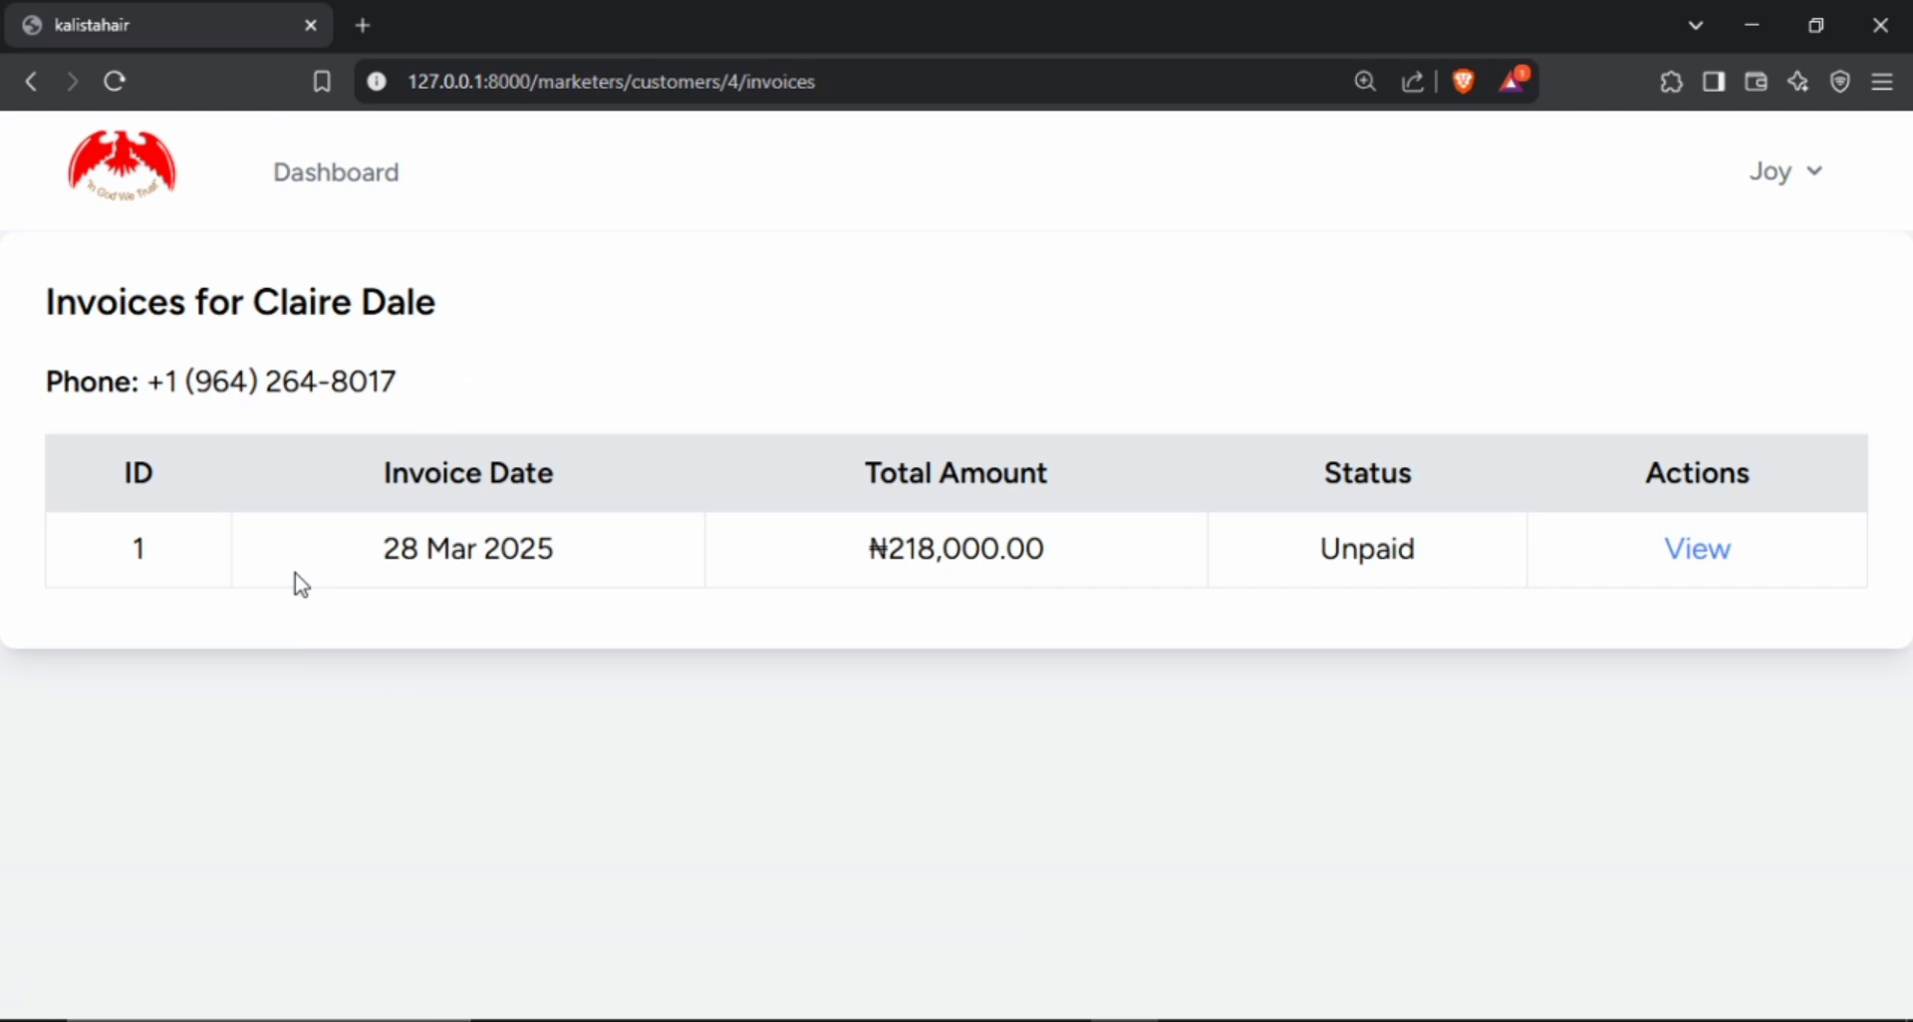
click(1699, 558)
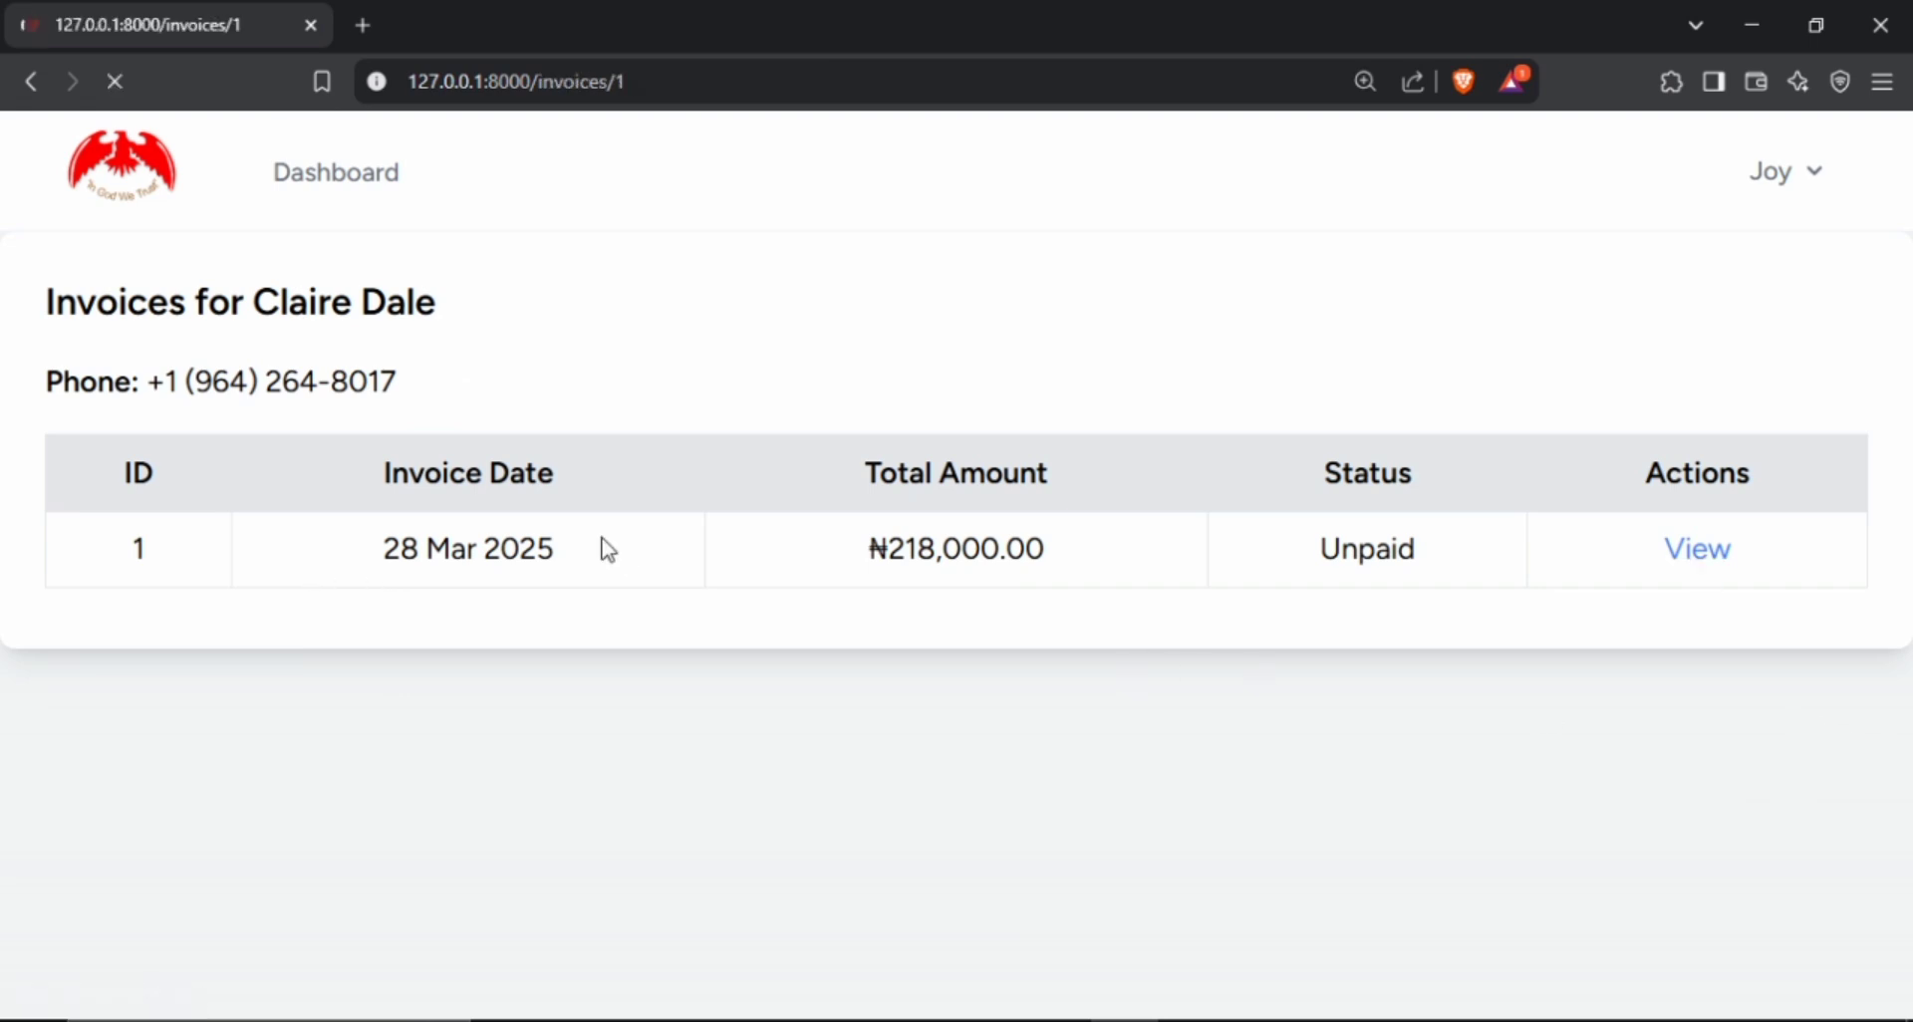
scroll(782, 505, down, 3)
scroll(799, 483, up, 3)
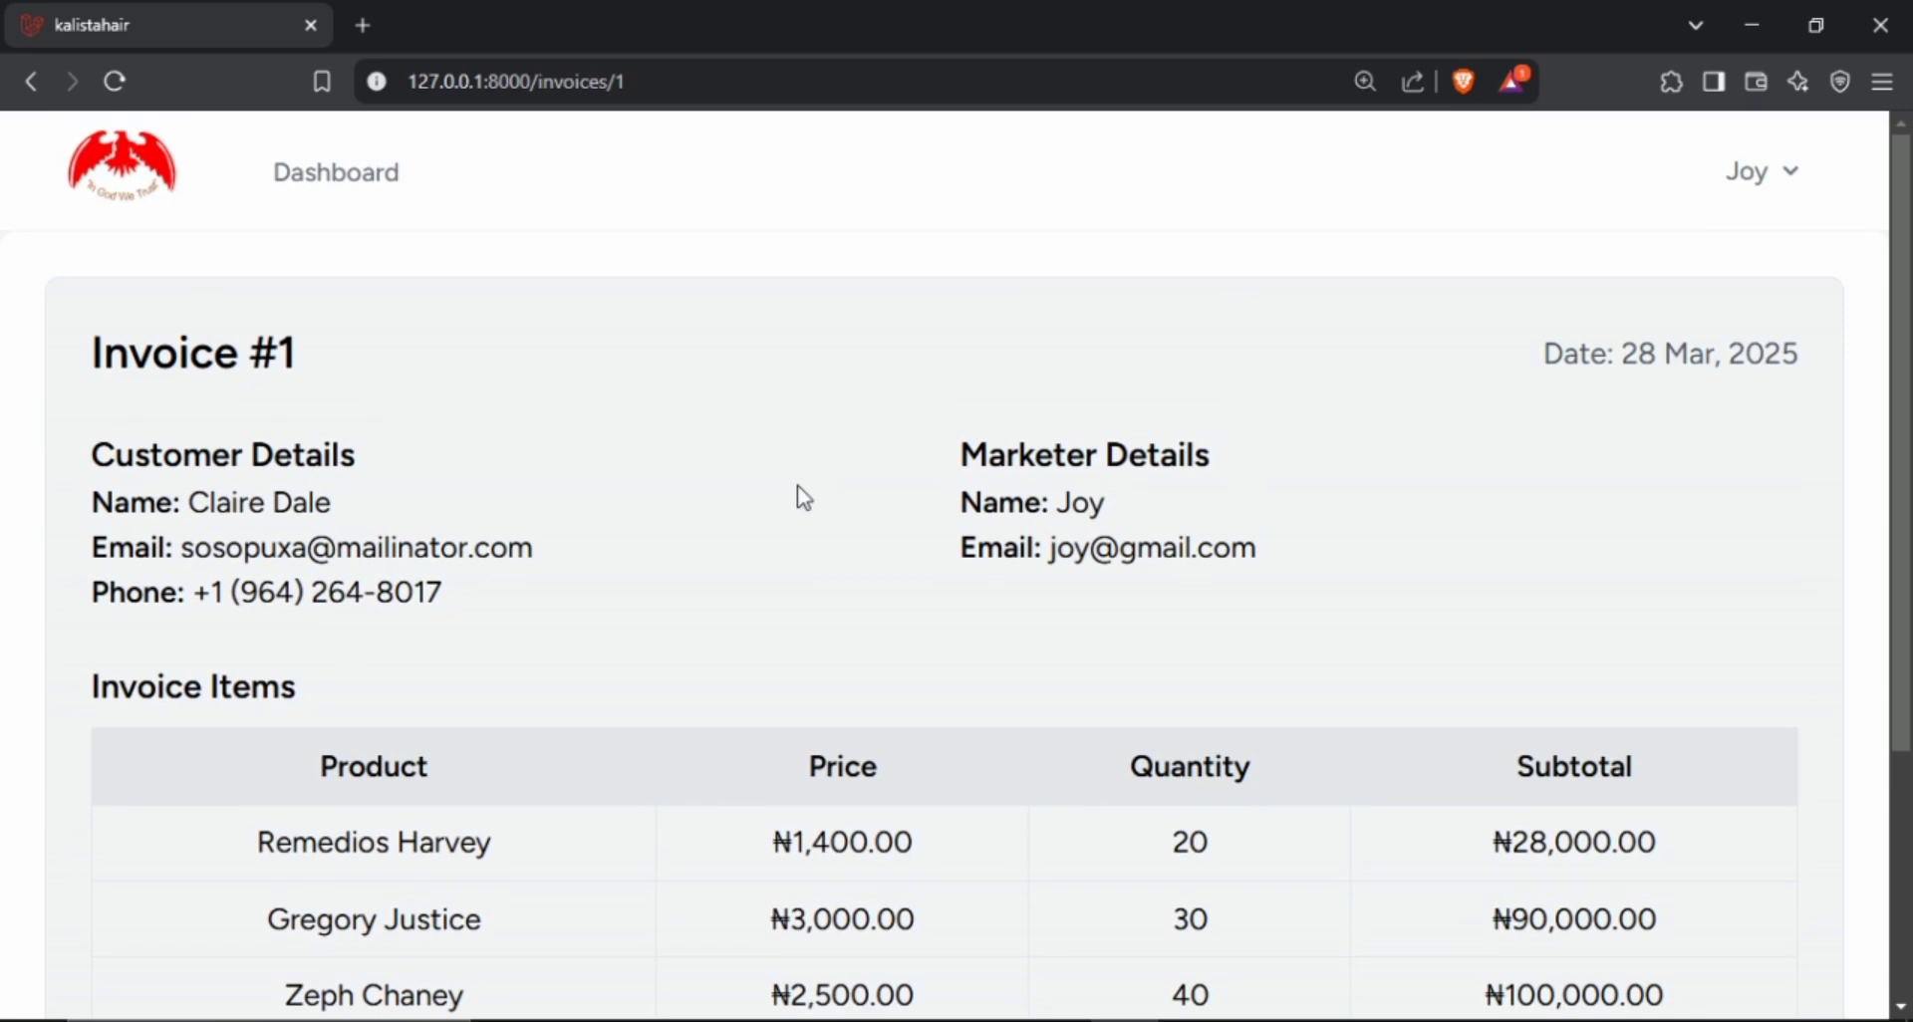
scroll(799, 488, down, 3)
scroll(805, 495, up, 3)
scroll(254, 504, down, 3)
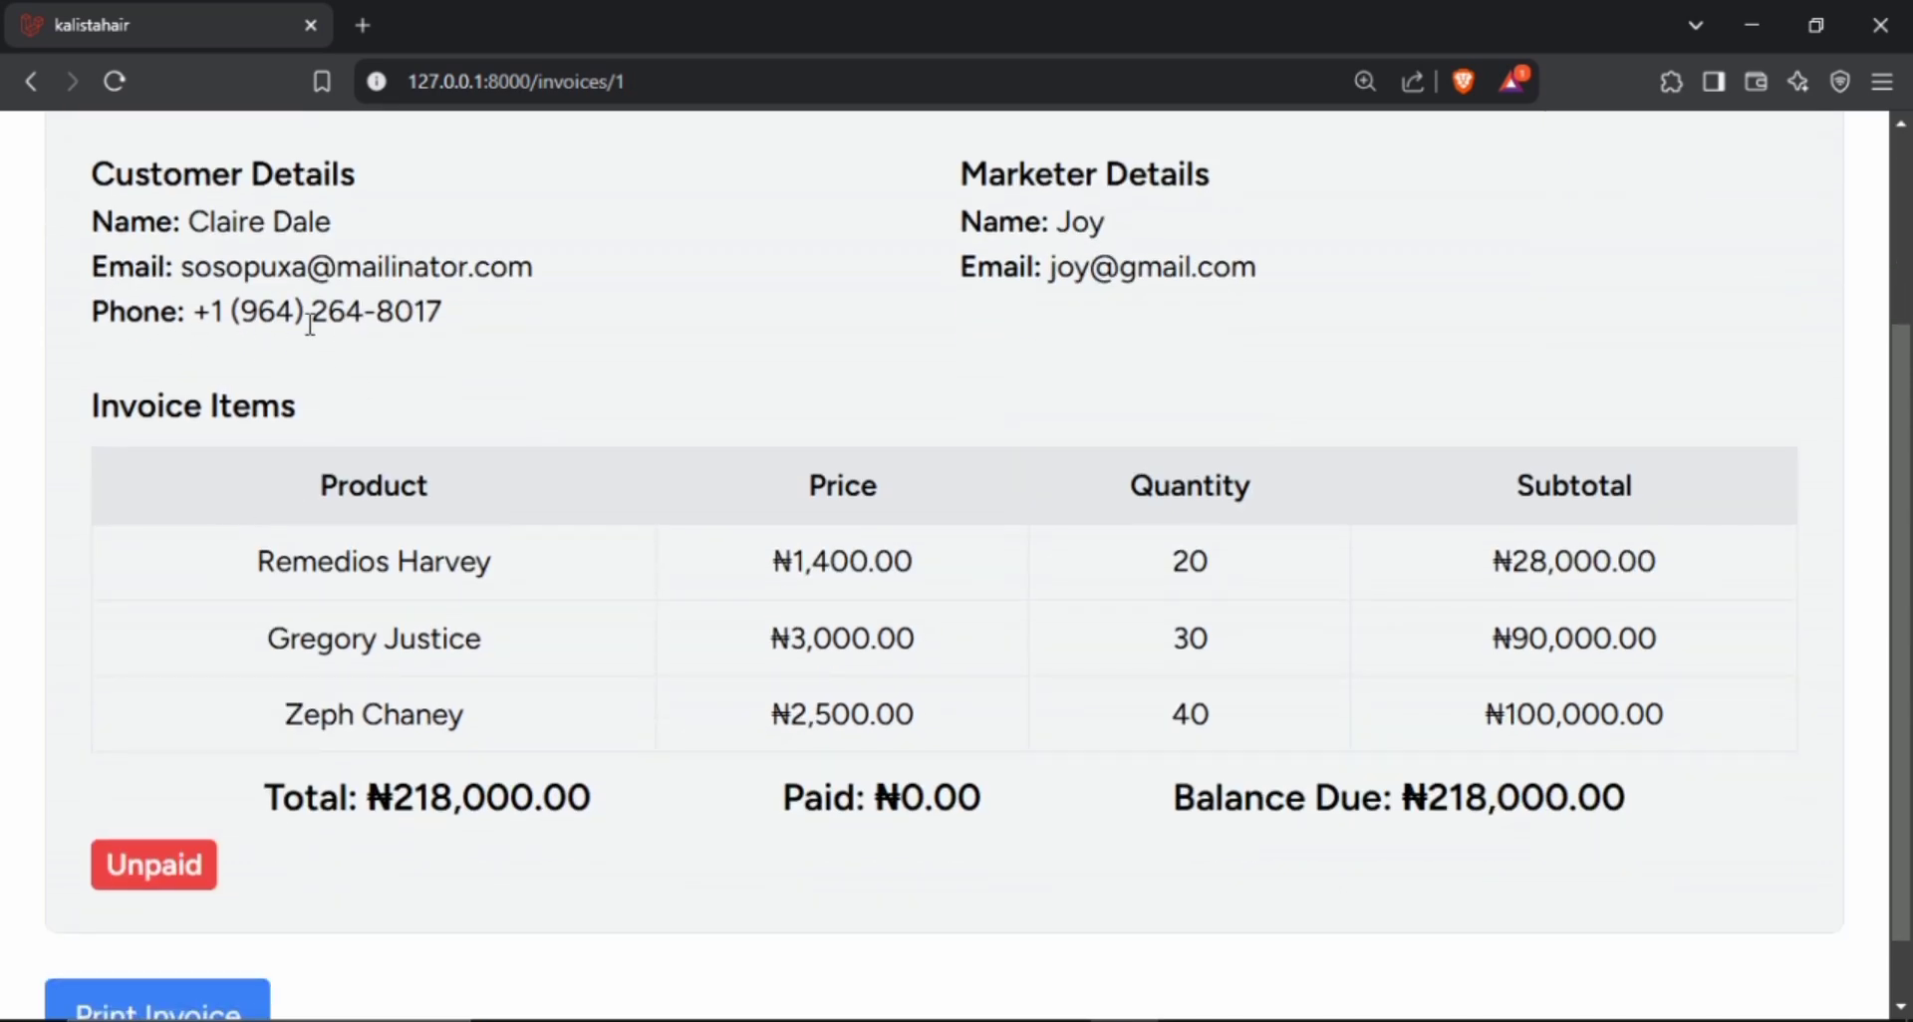
scroll(1431, 602, up, 1)
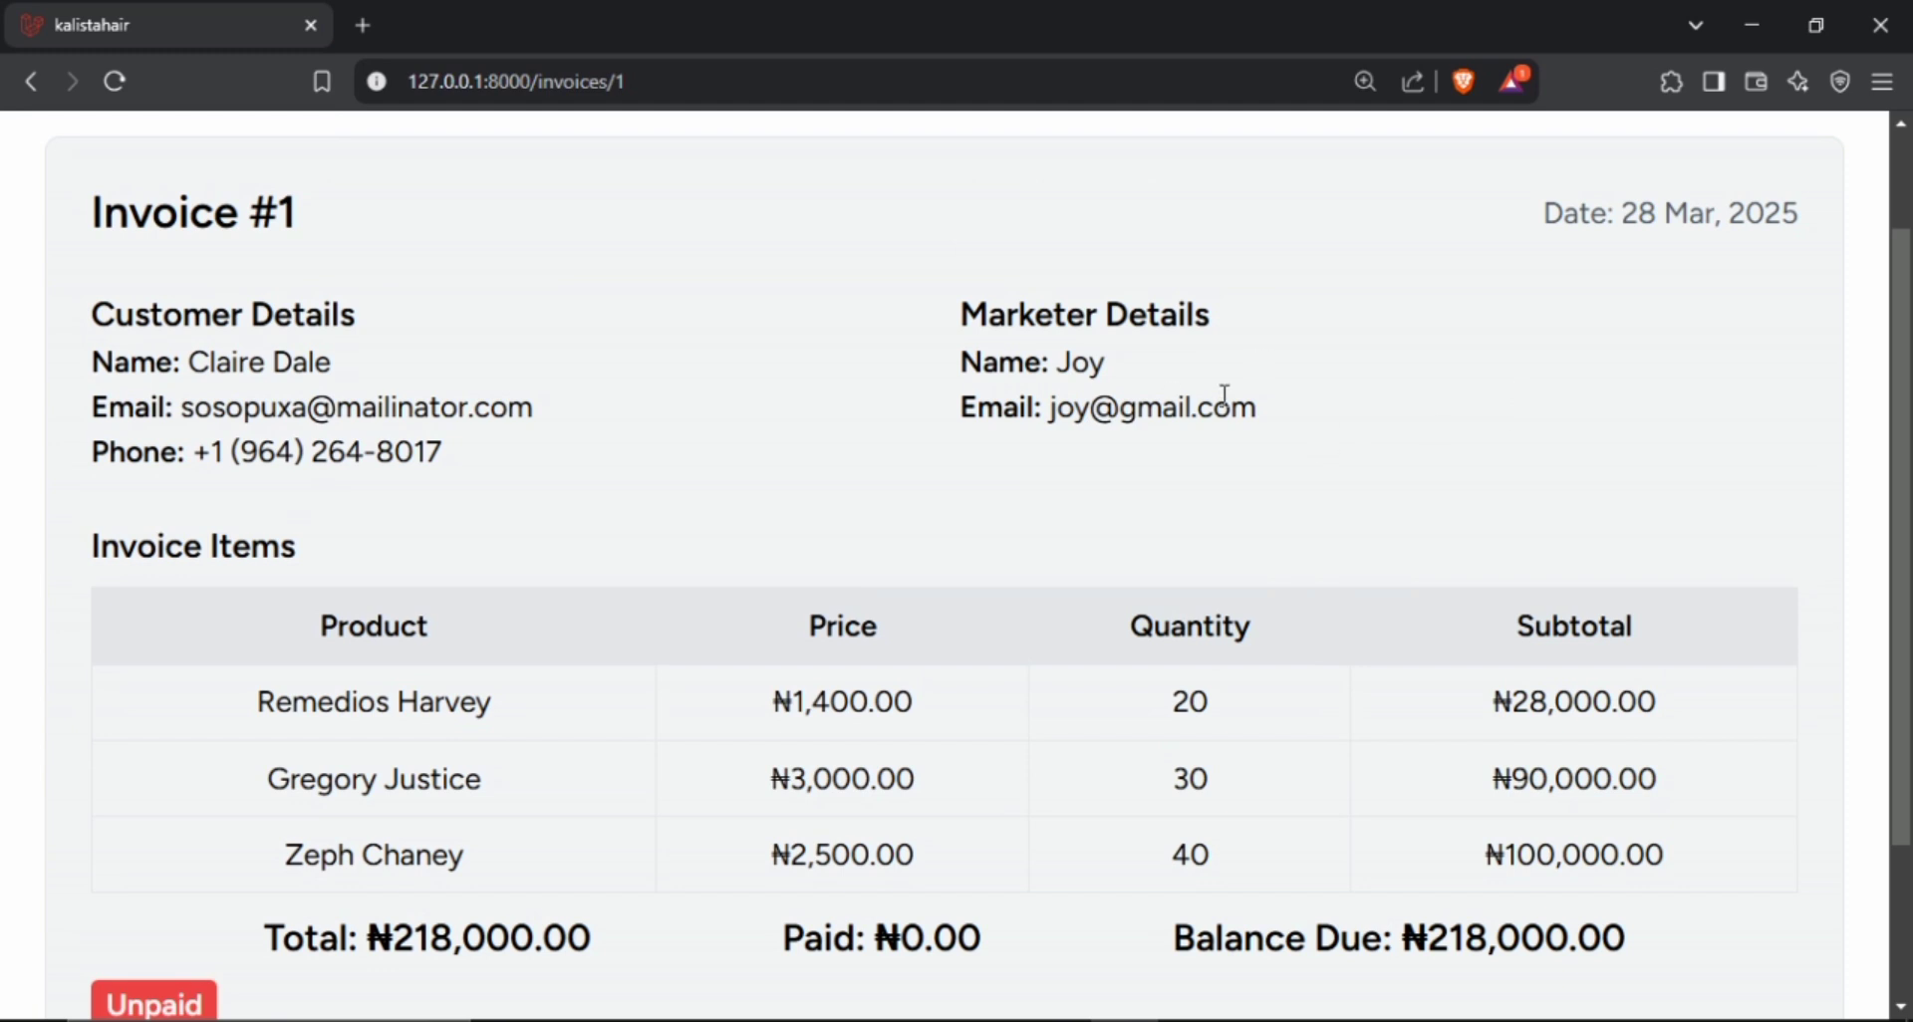
scroll(1225, 398, down, 2)
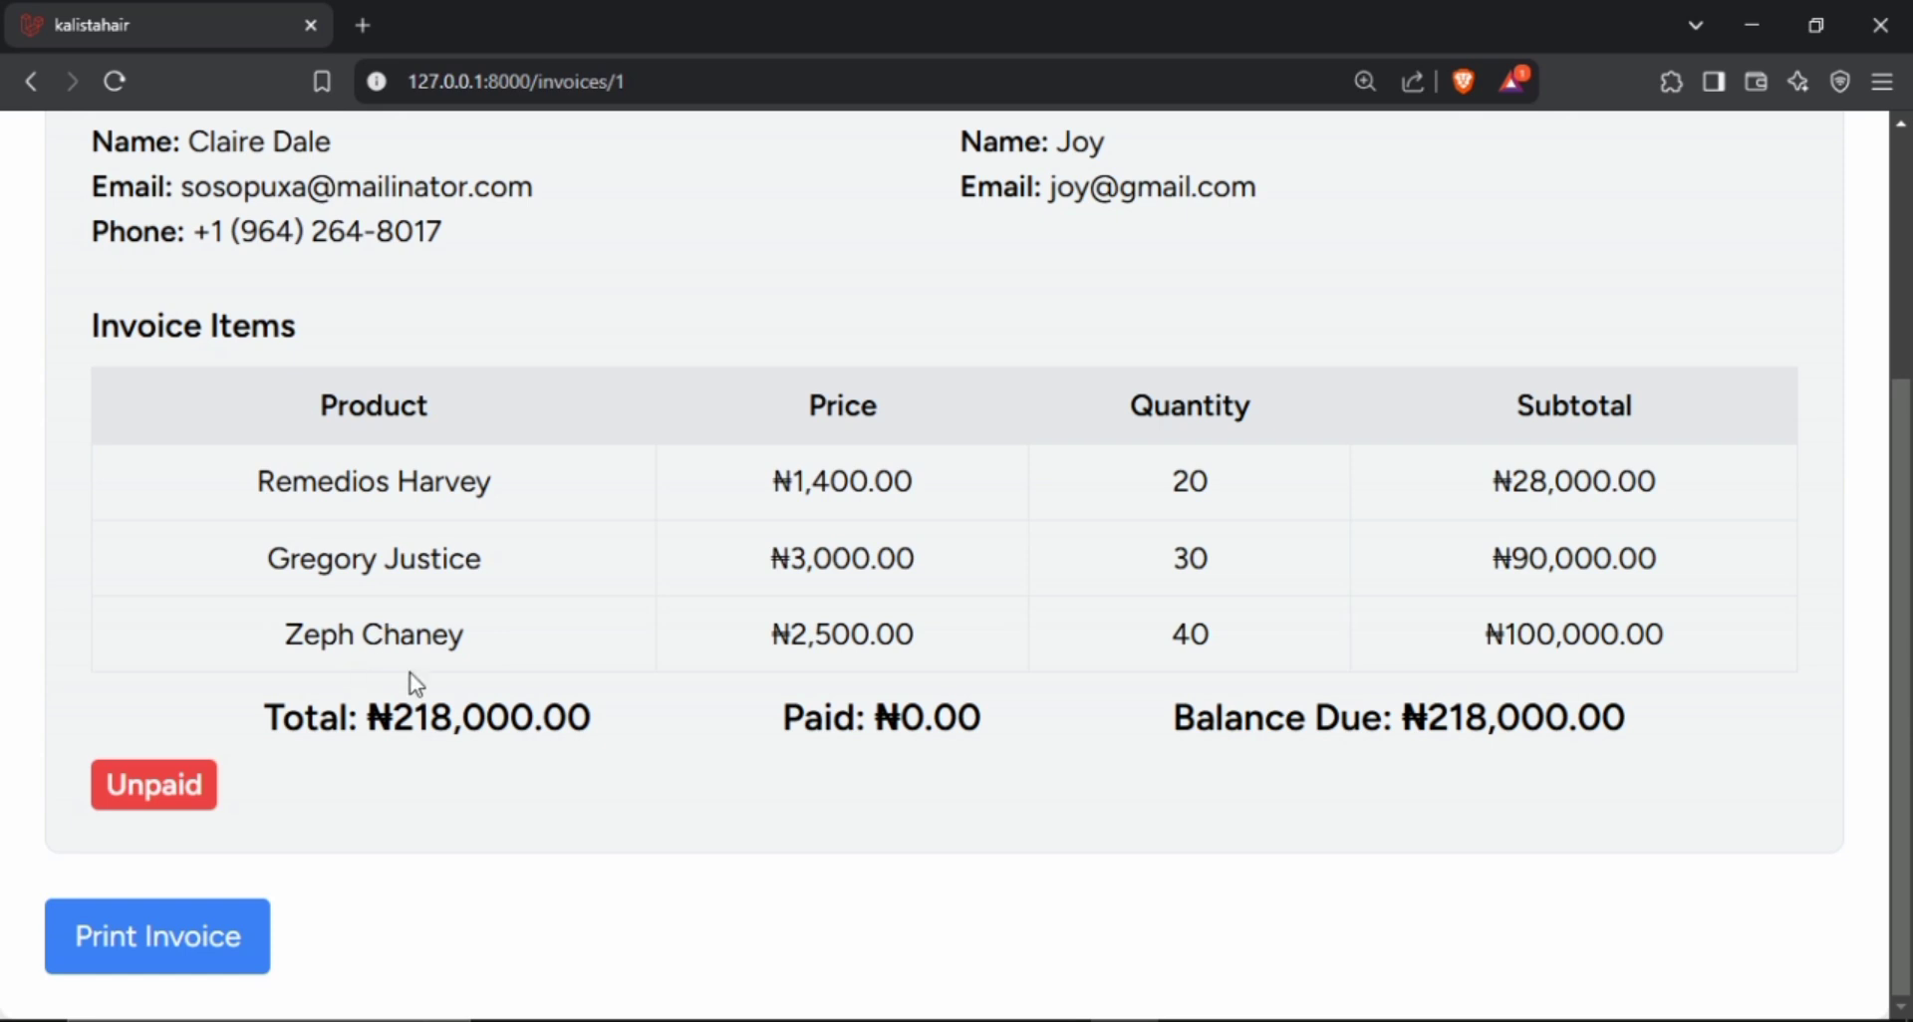
scroll(1557, 764, up, 3)
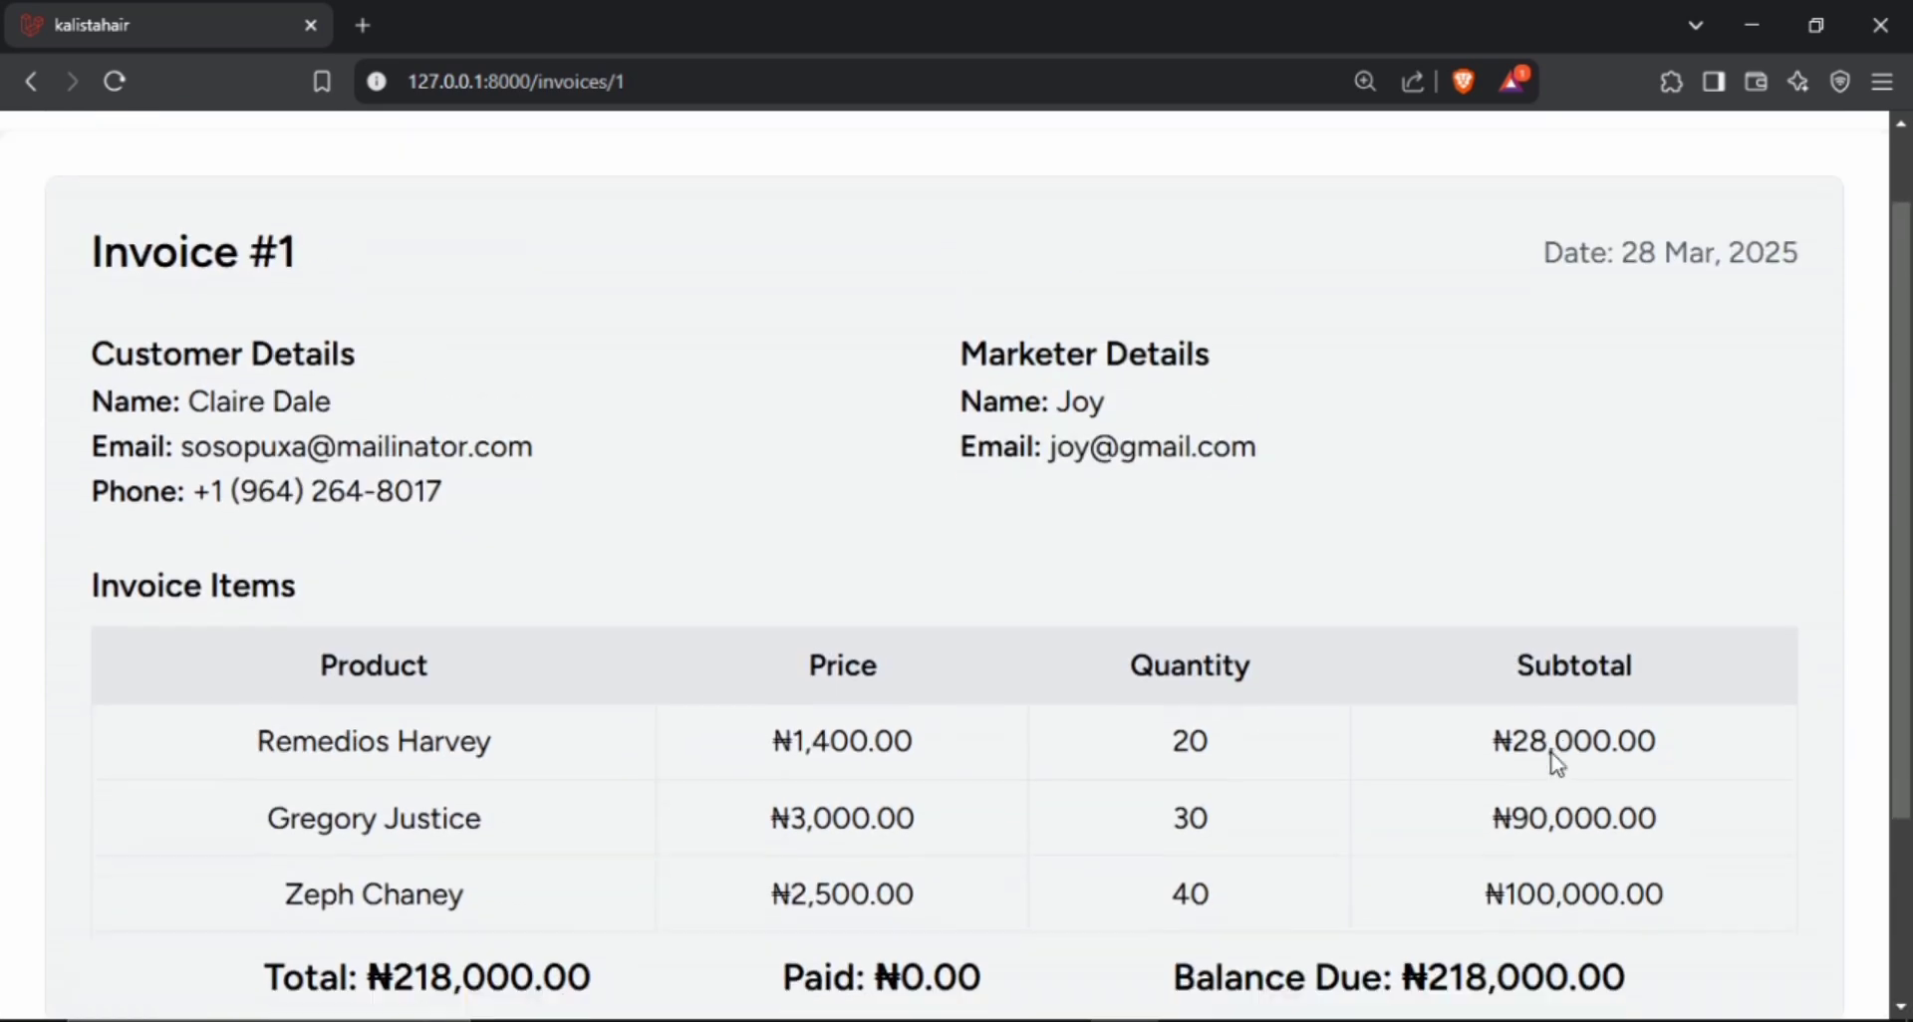
scroll(1557, 764, down, 3)
scroll(1281, 598, up, 3)
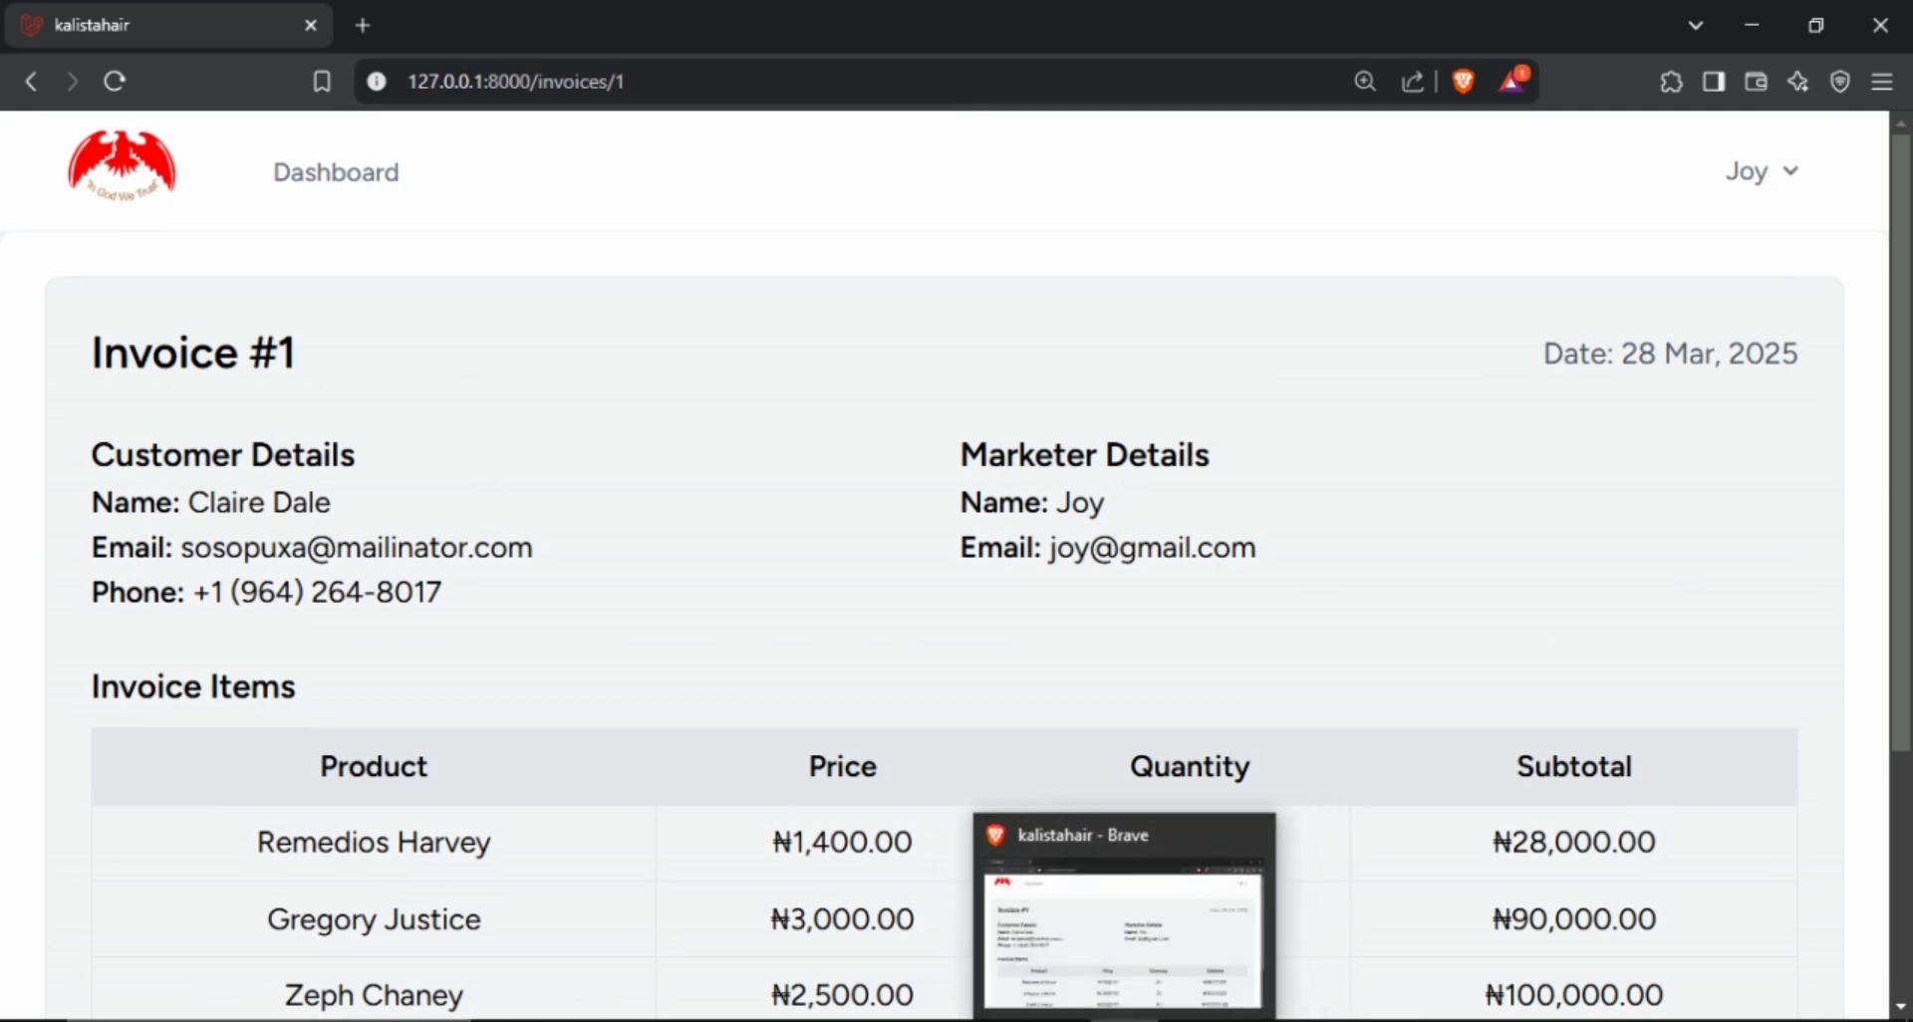
Switch back to the admin's browser window, open the details of invoice #1 and review them down to the payment form.
click(1231, 926)
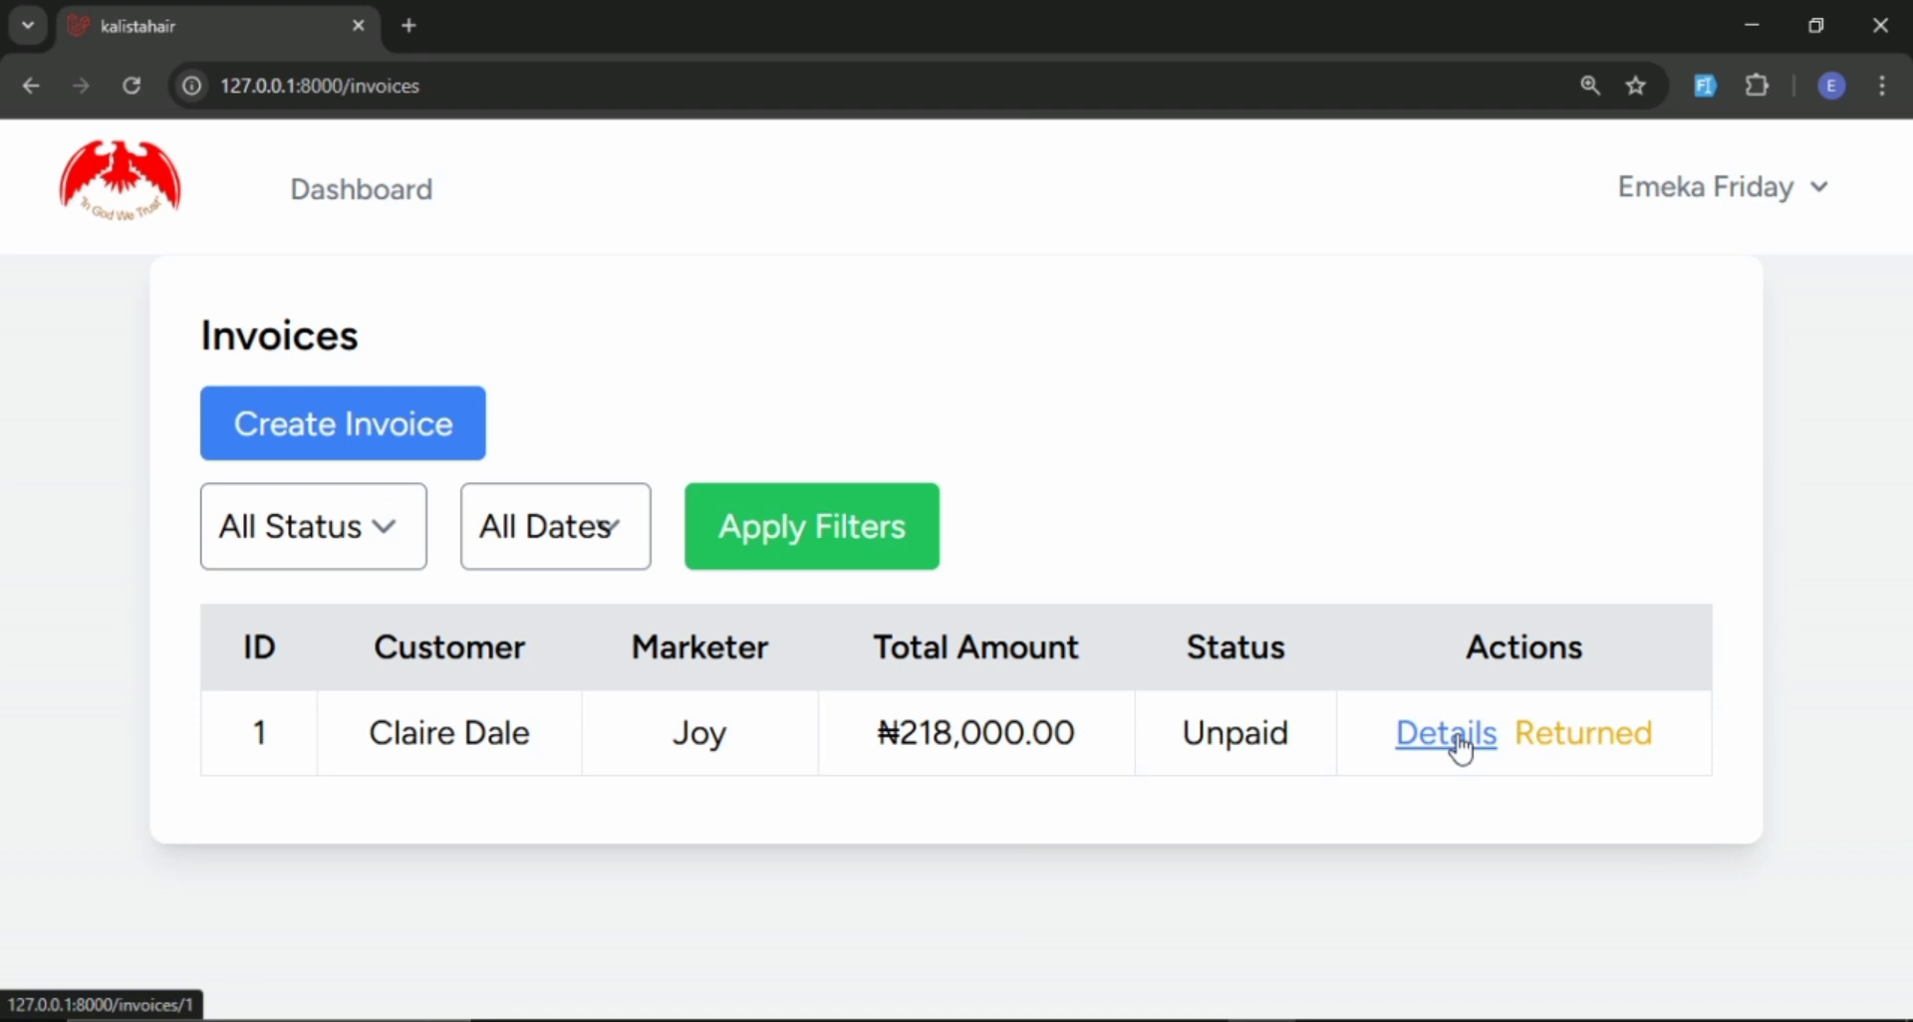
scroll(923, 470, down, 5)
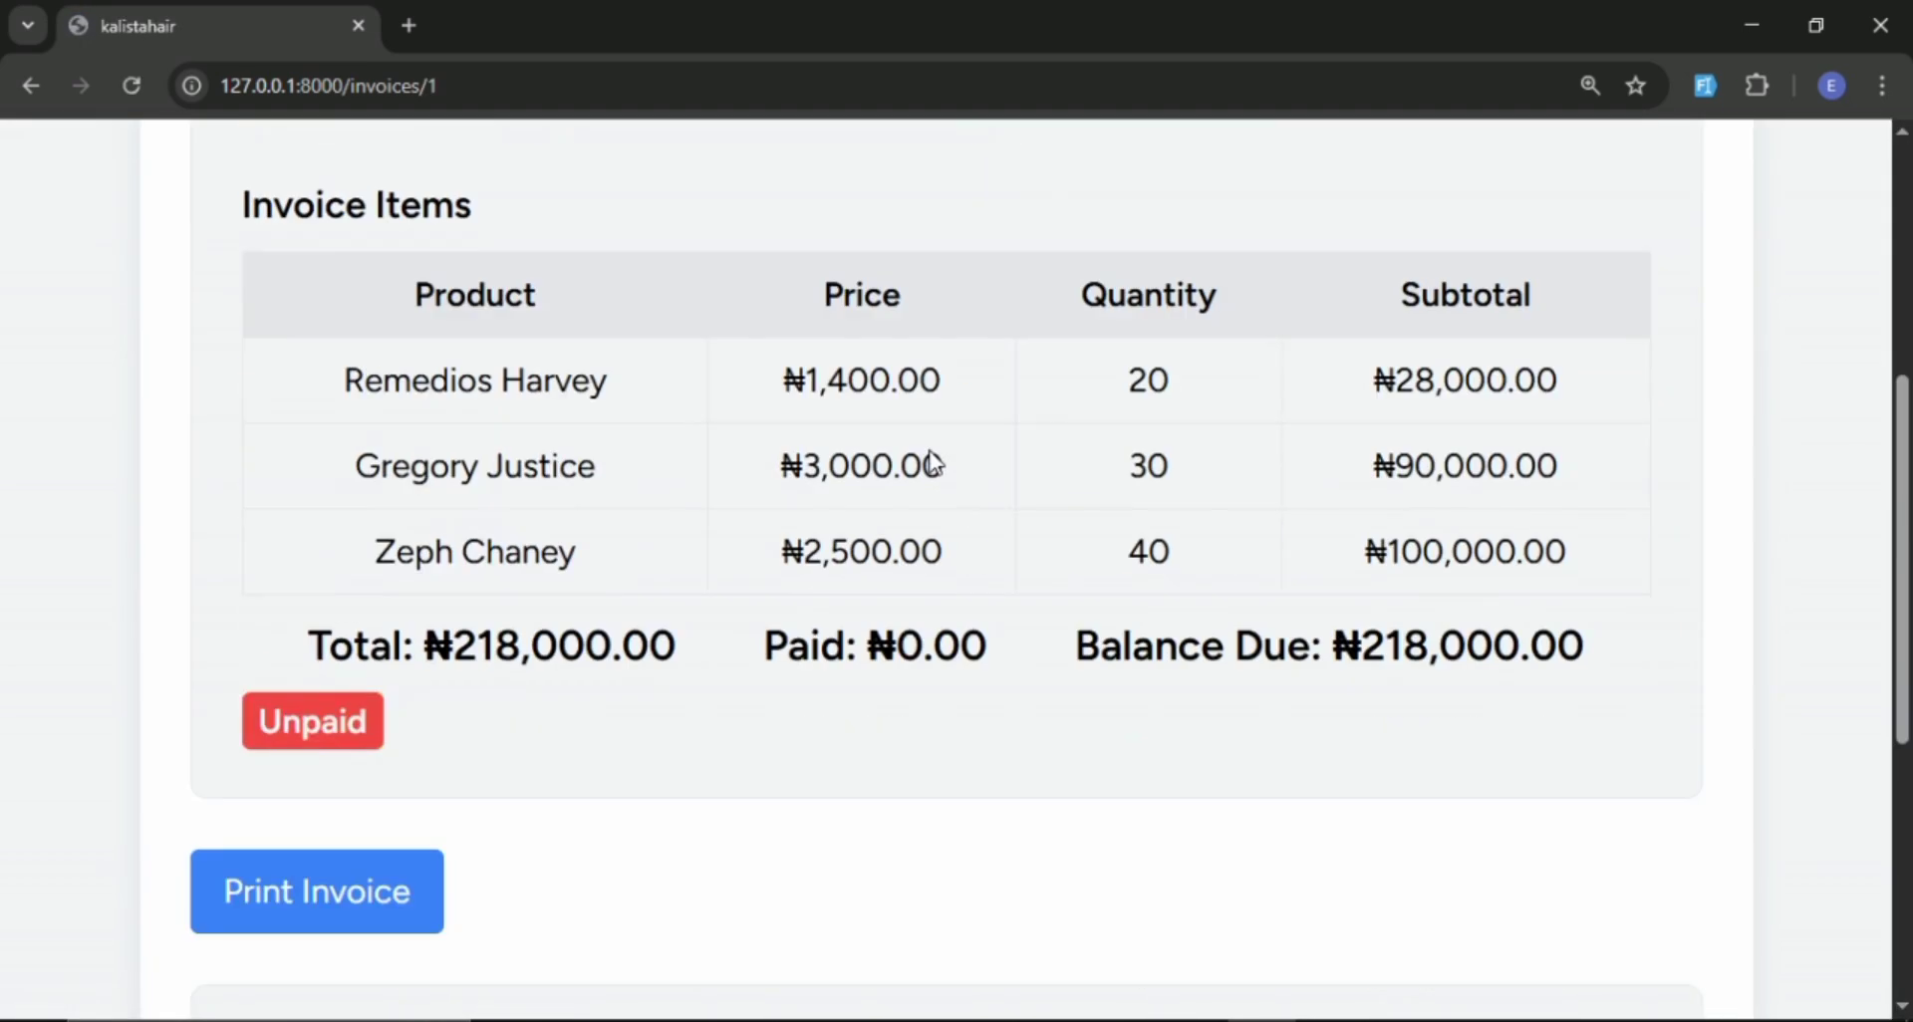
scroll(569, 560, up, 1)
scroll(575, 571, down, 2)
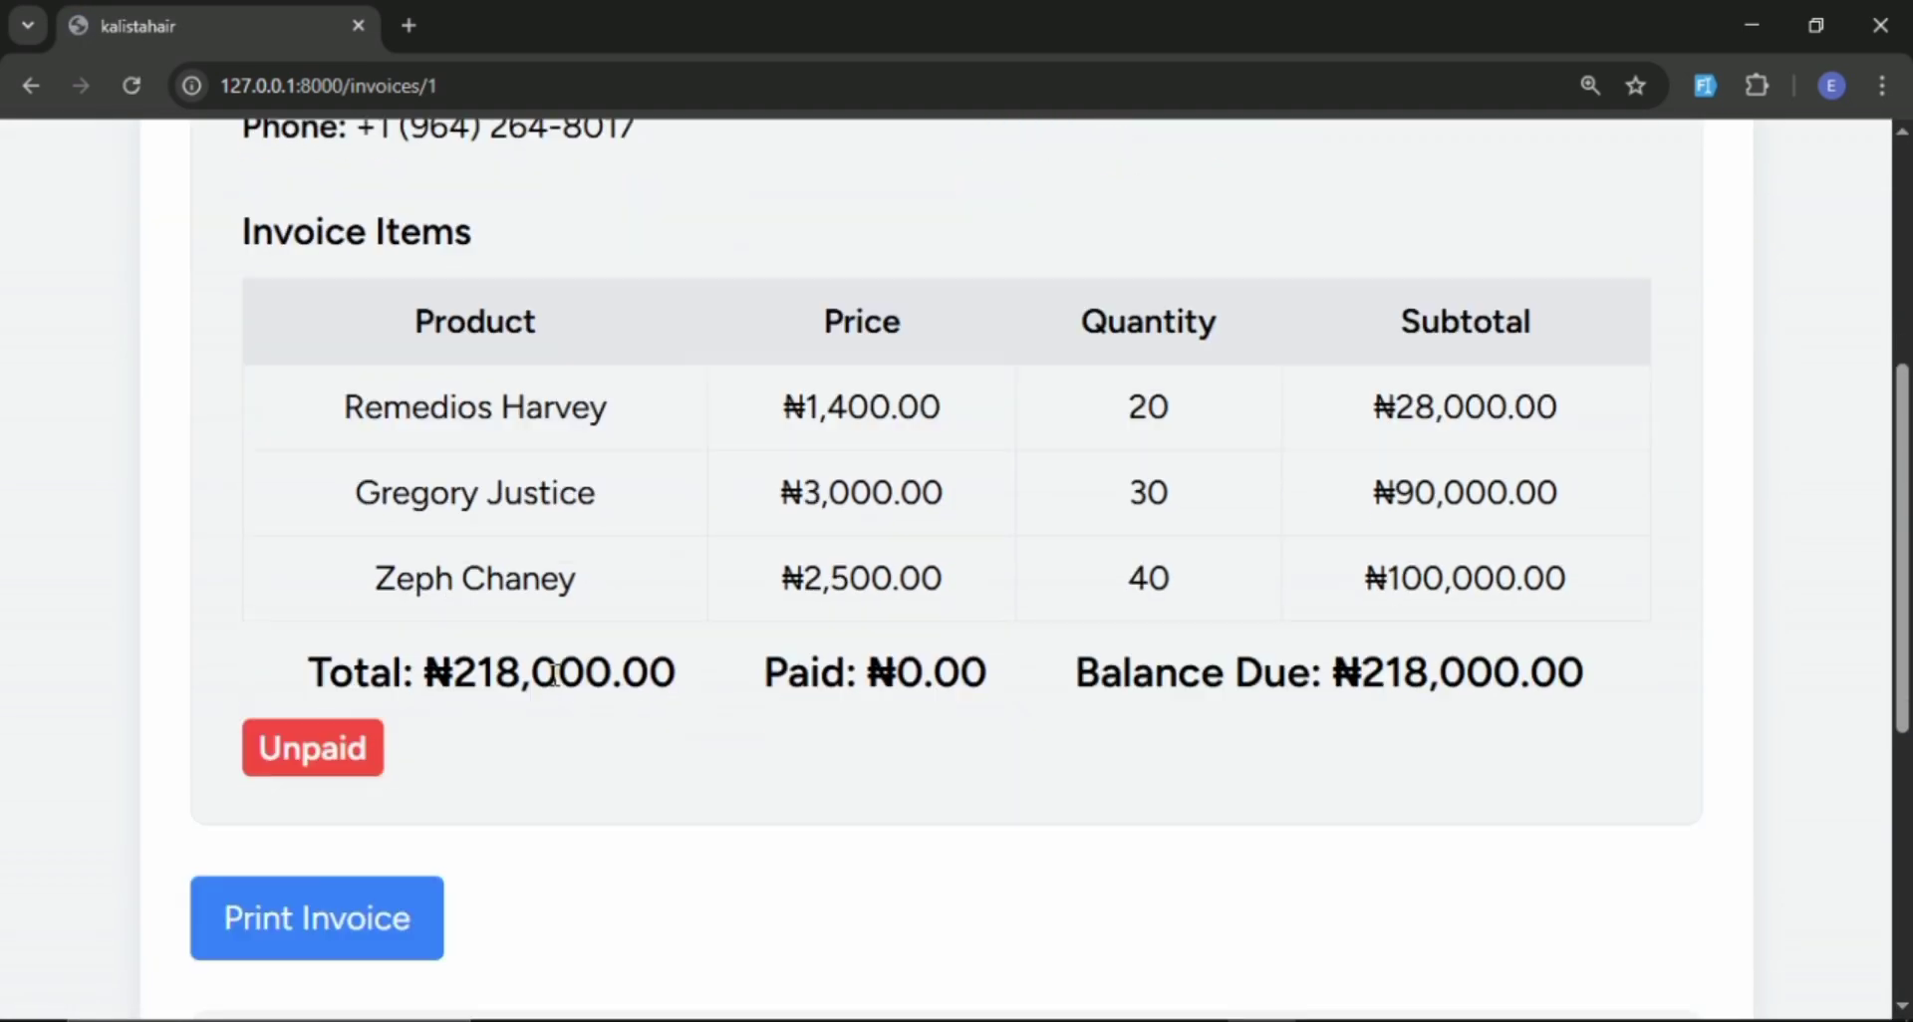
scroll(560, 717, down, 2)
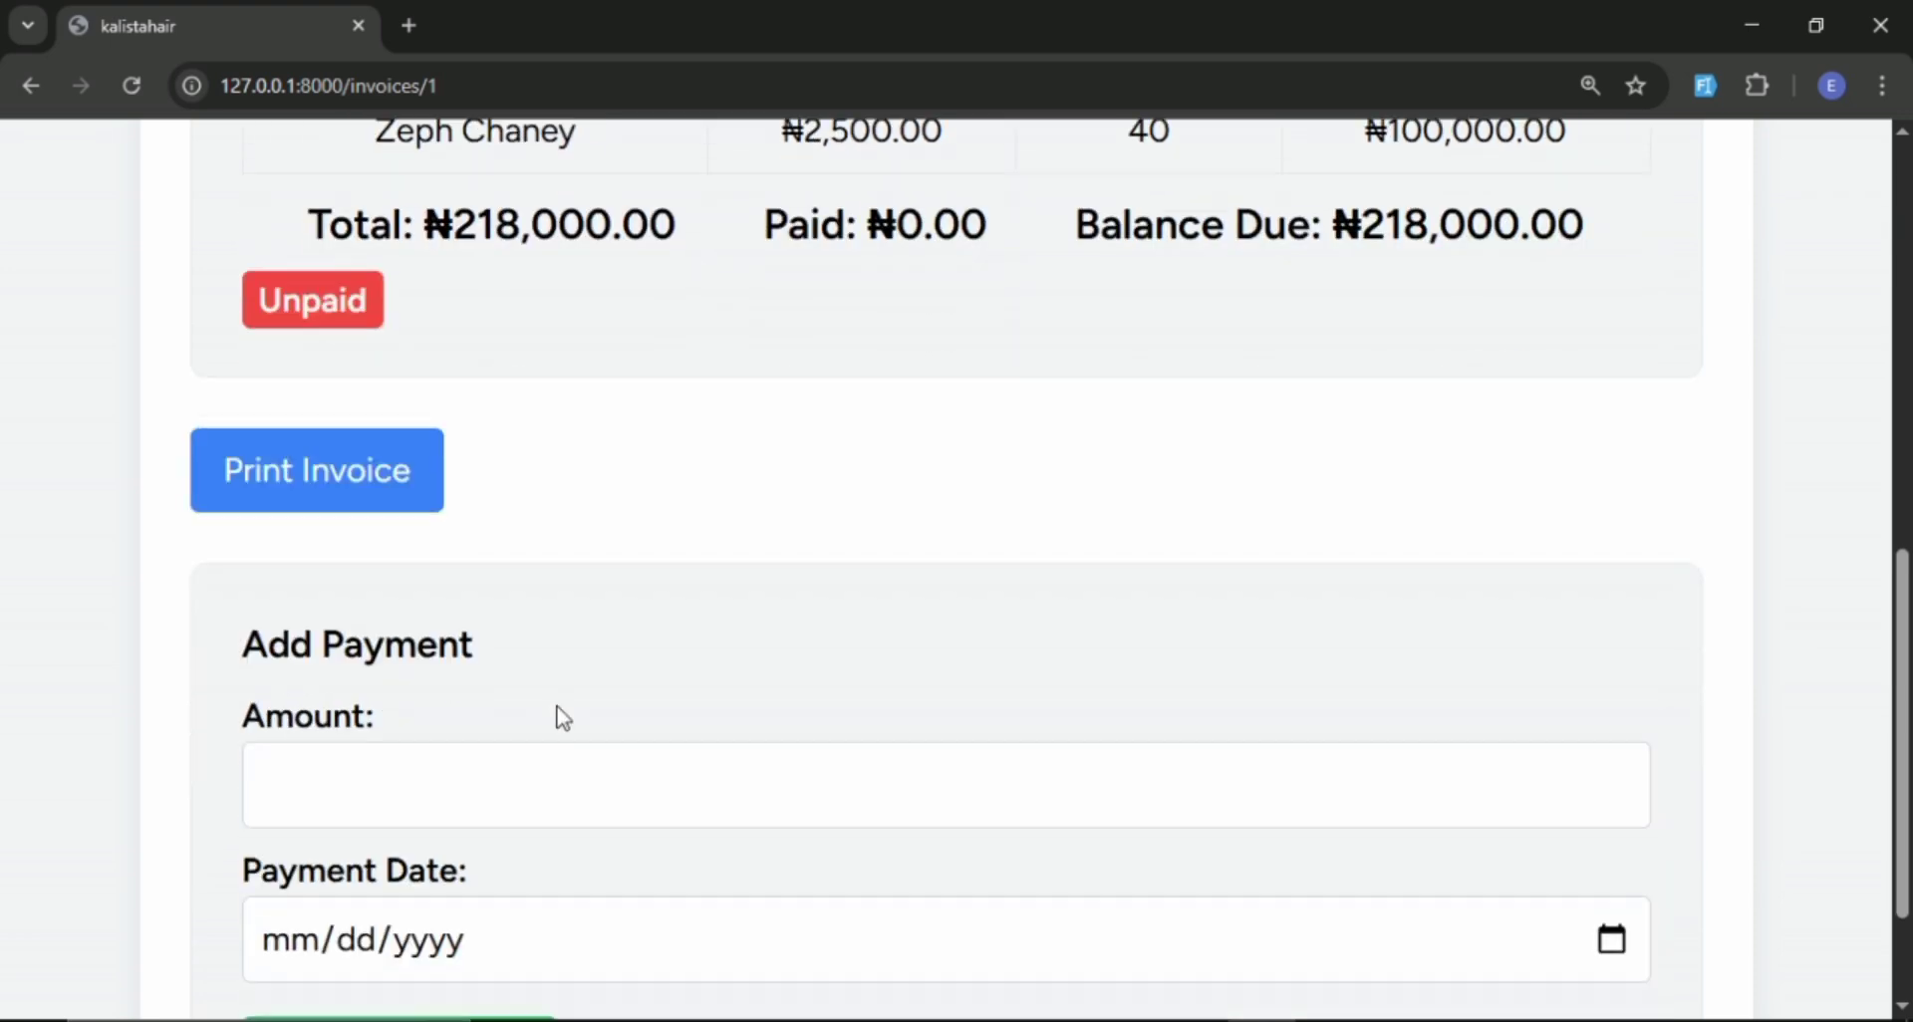
scroll(568, 760, down, 1)
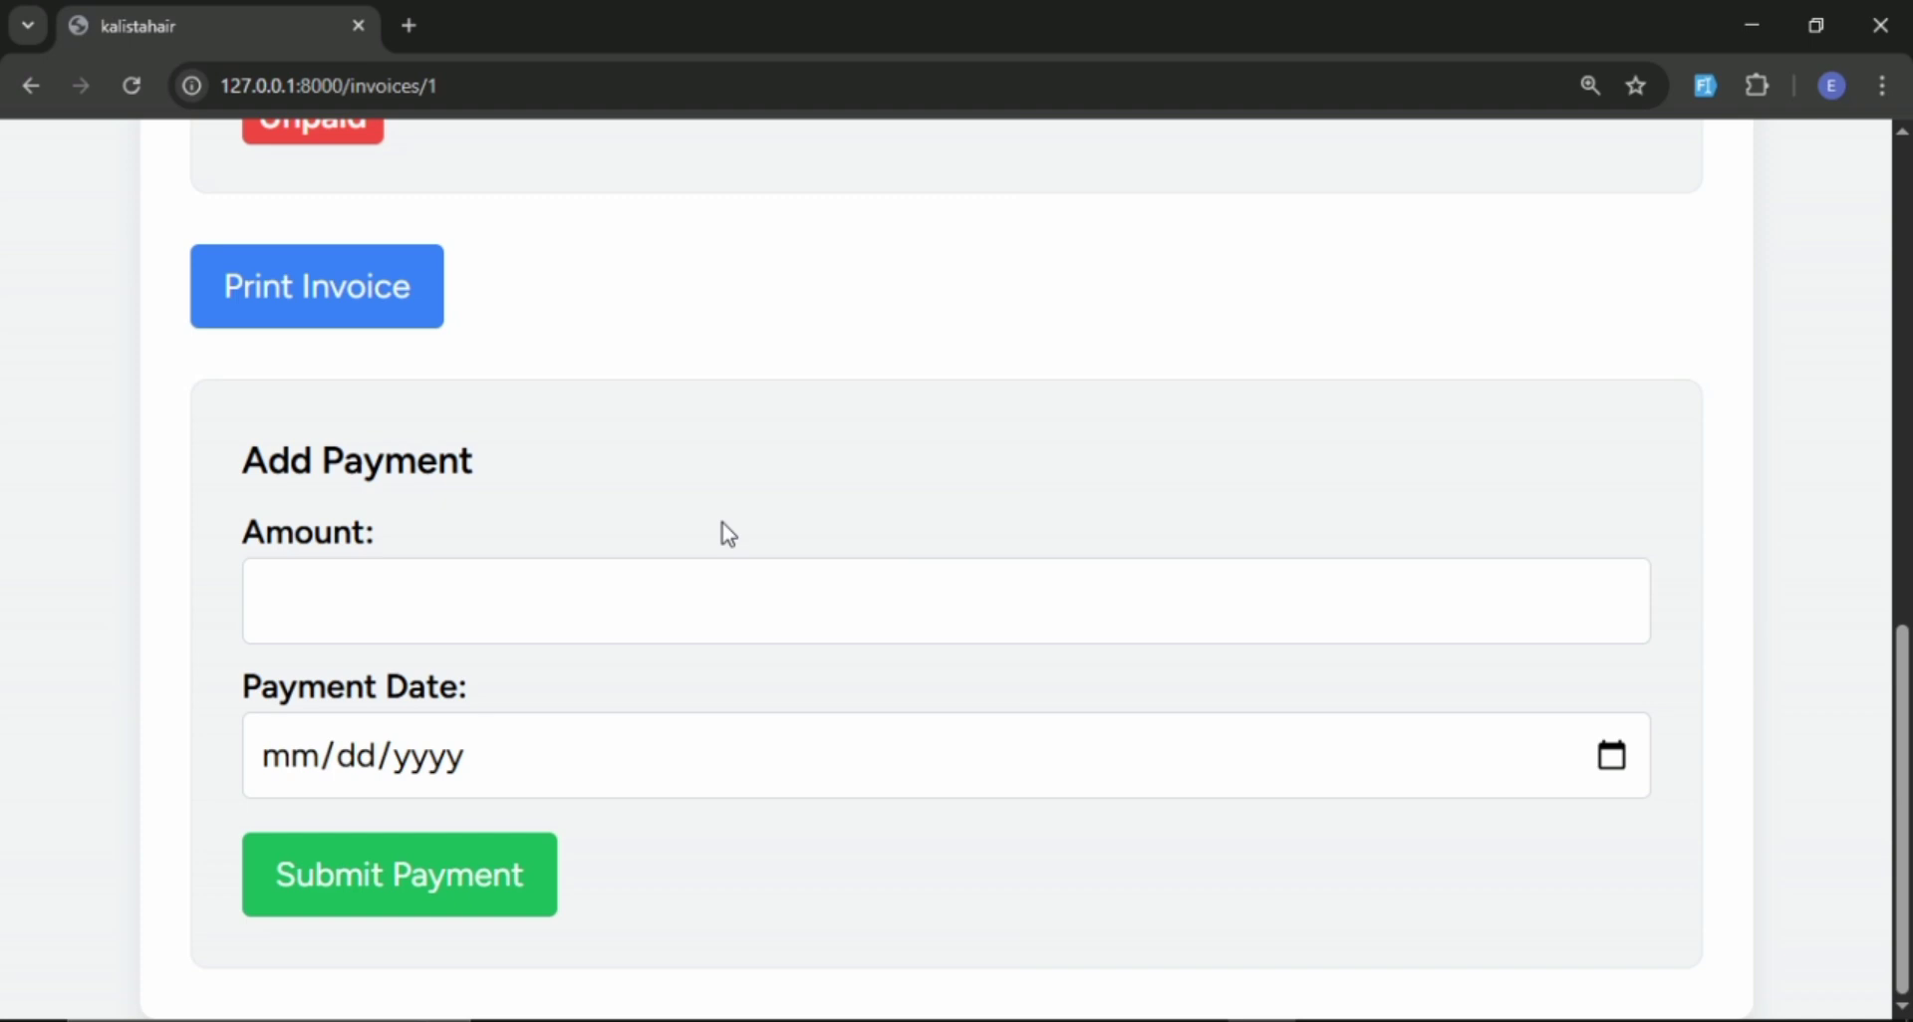
Submit a payment of 200000 dated 03/28/2025 for invoice #1.
click(541, 590)
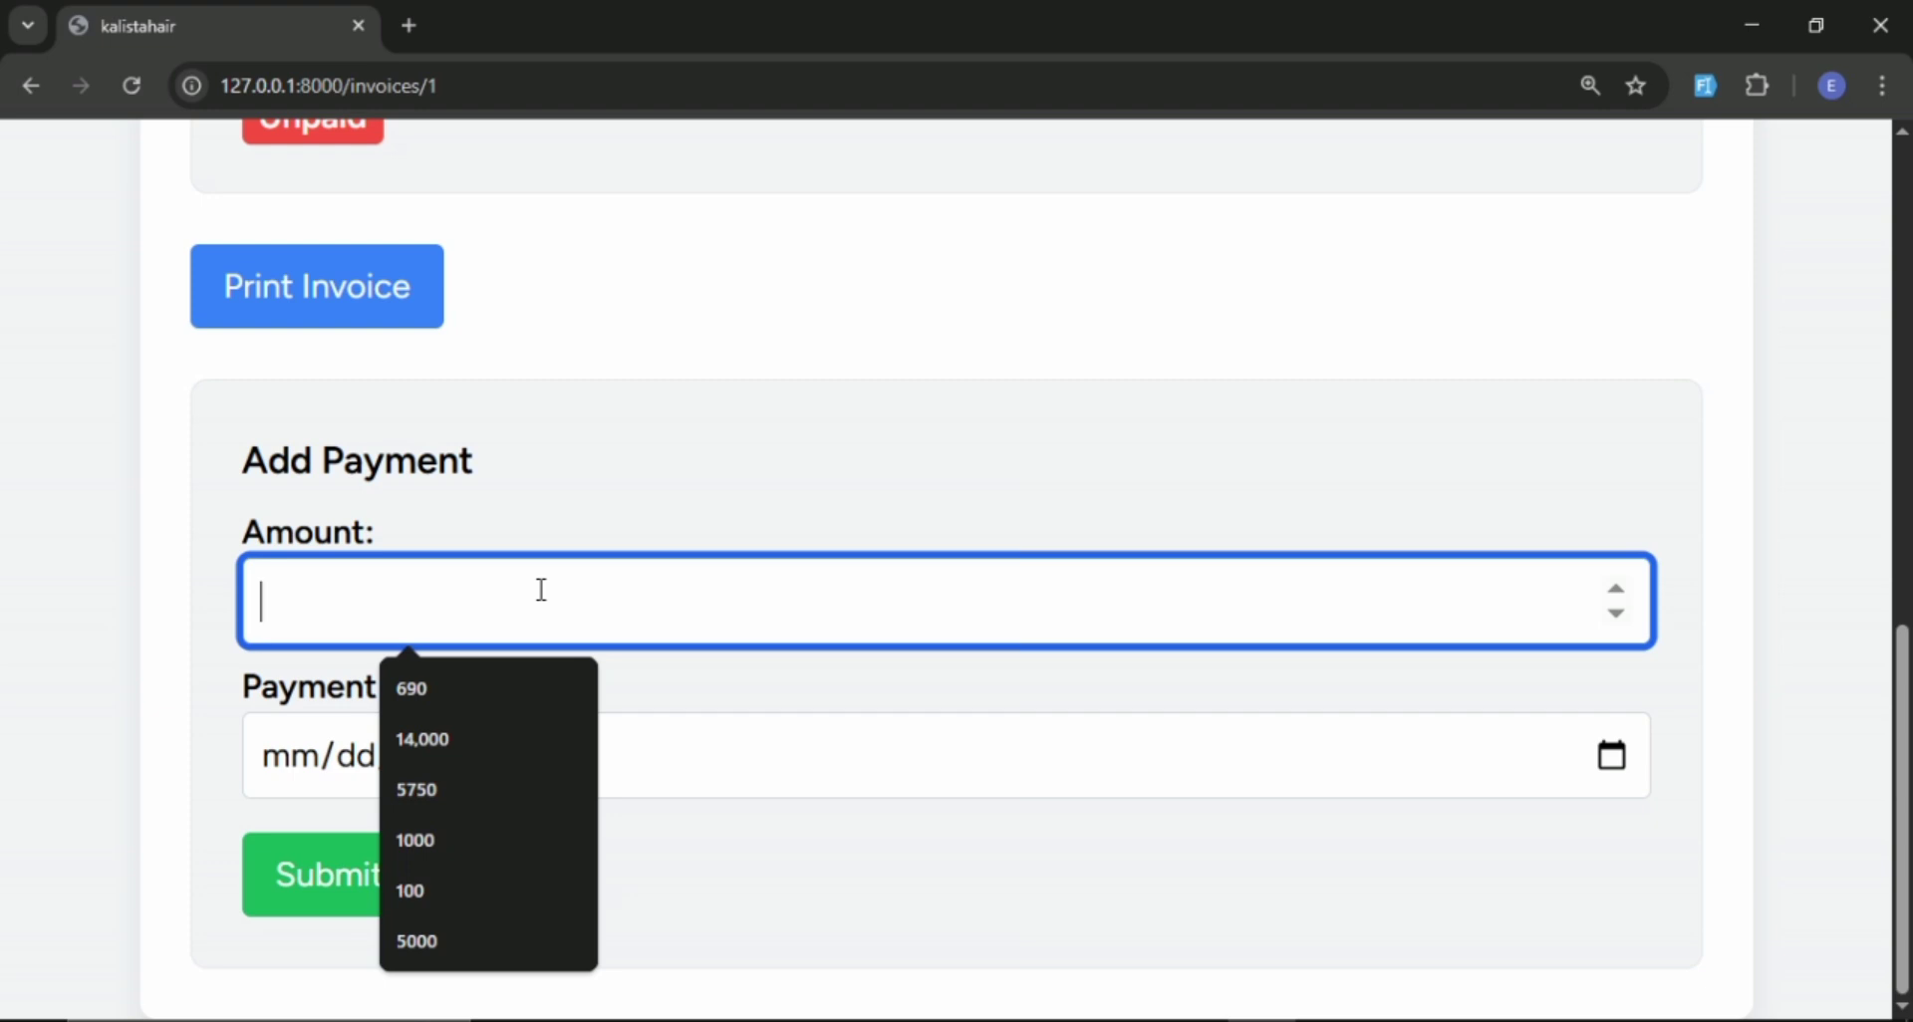
text(2)
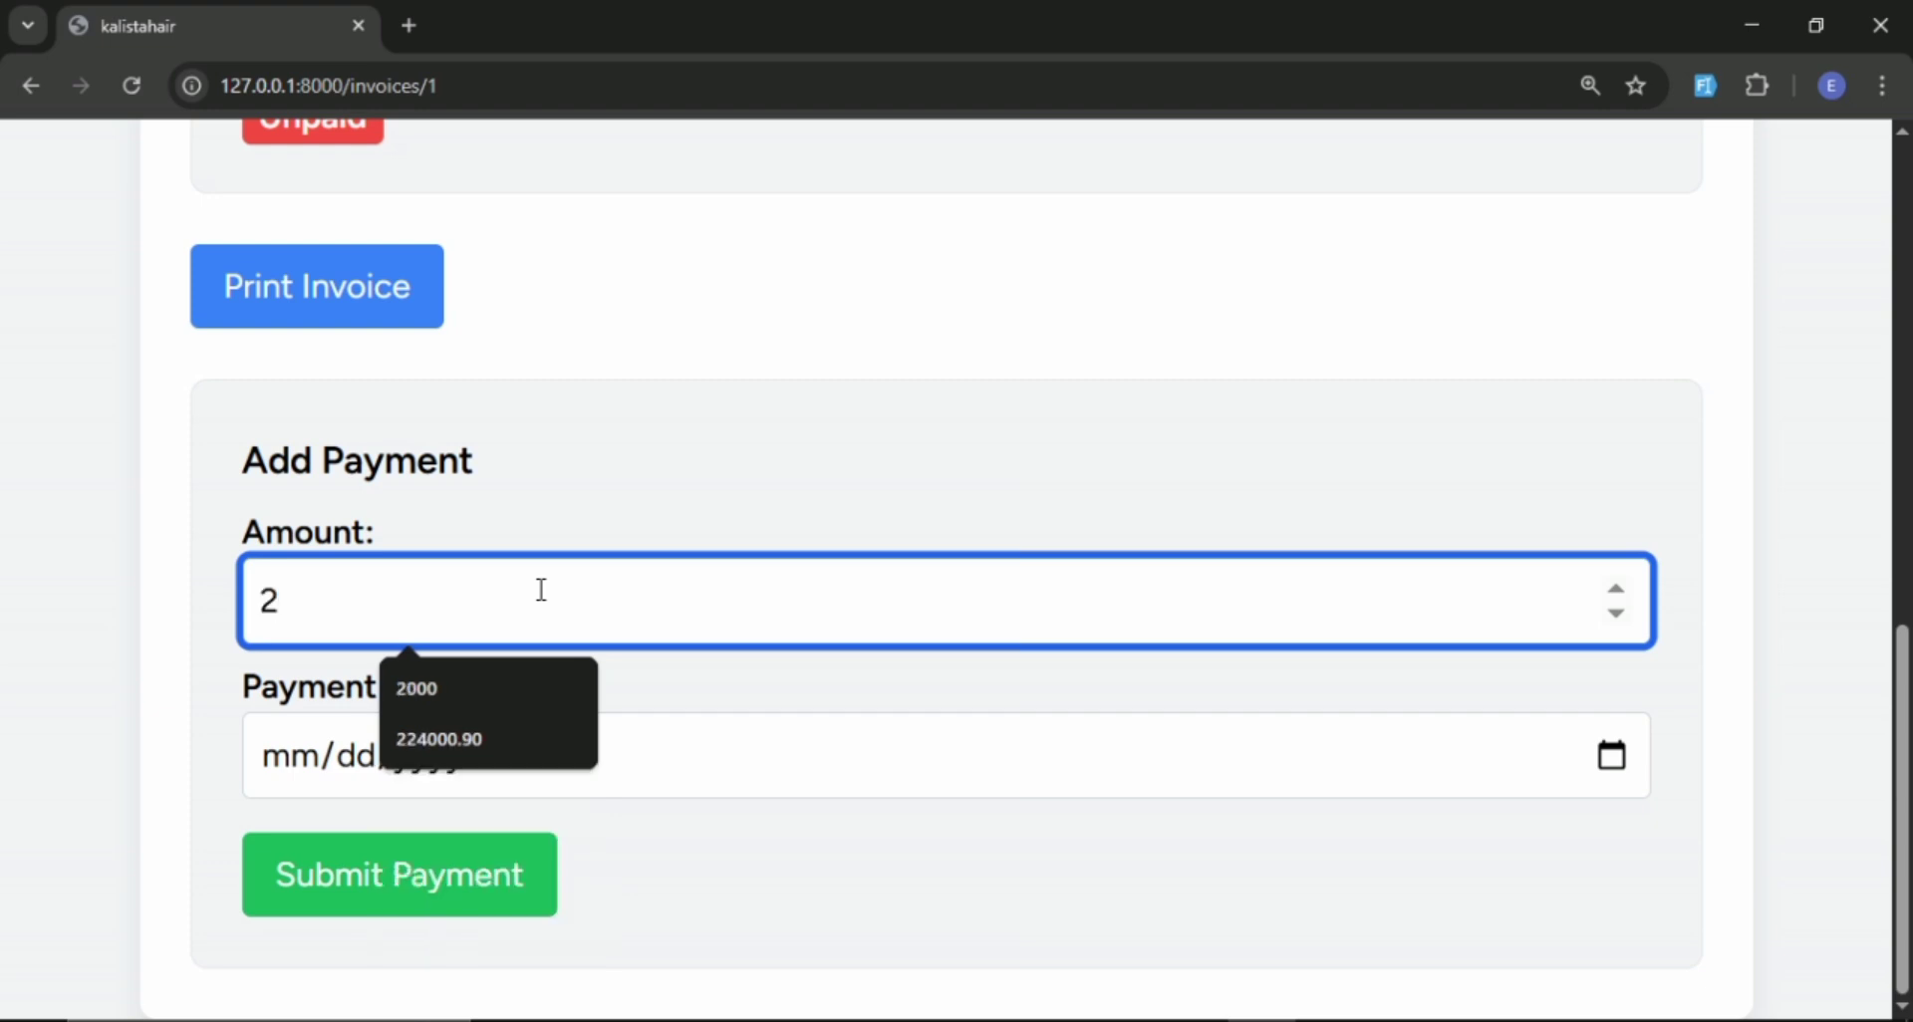
text(00000)
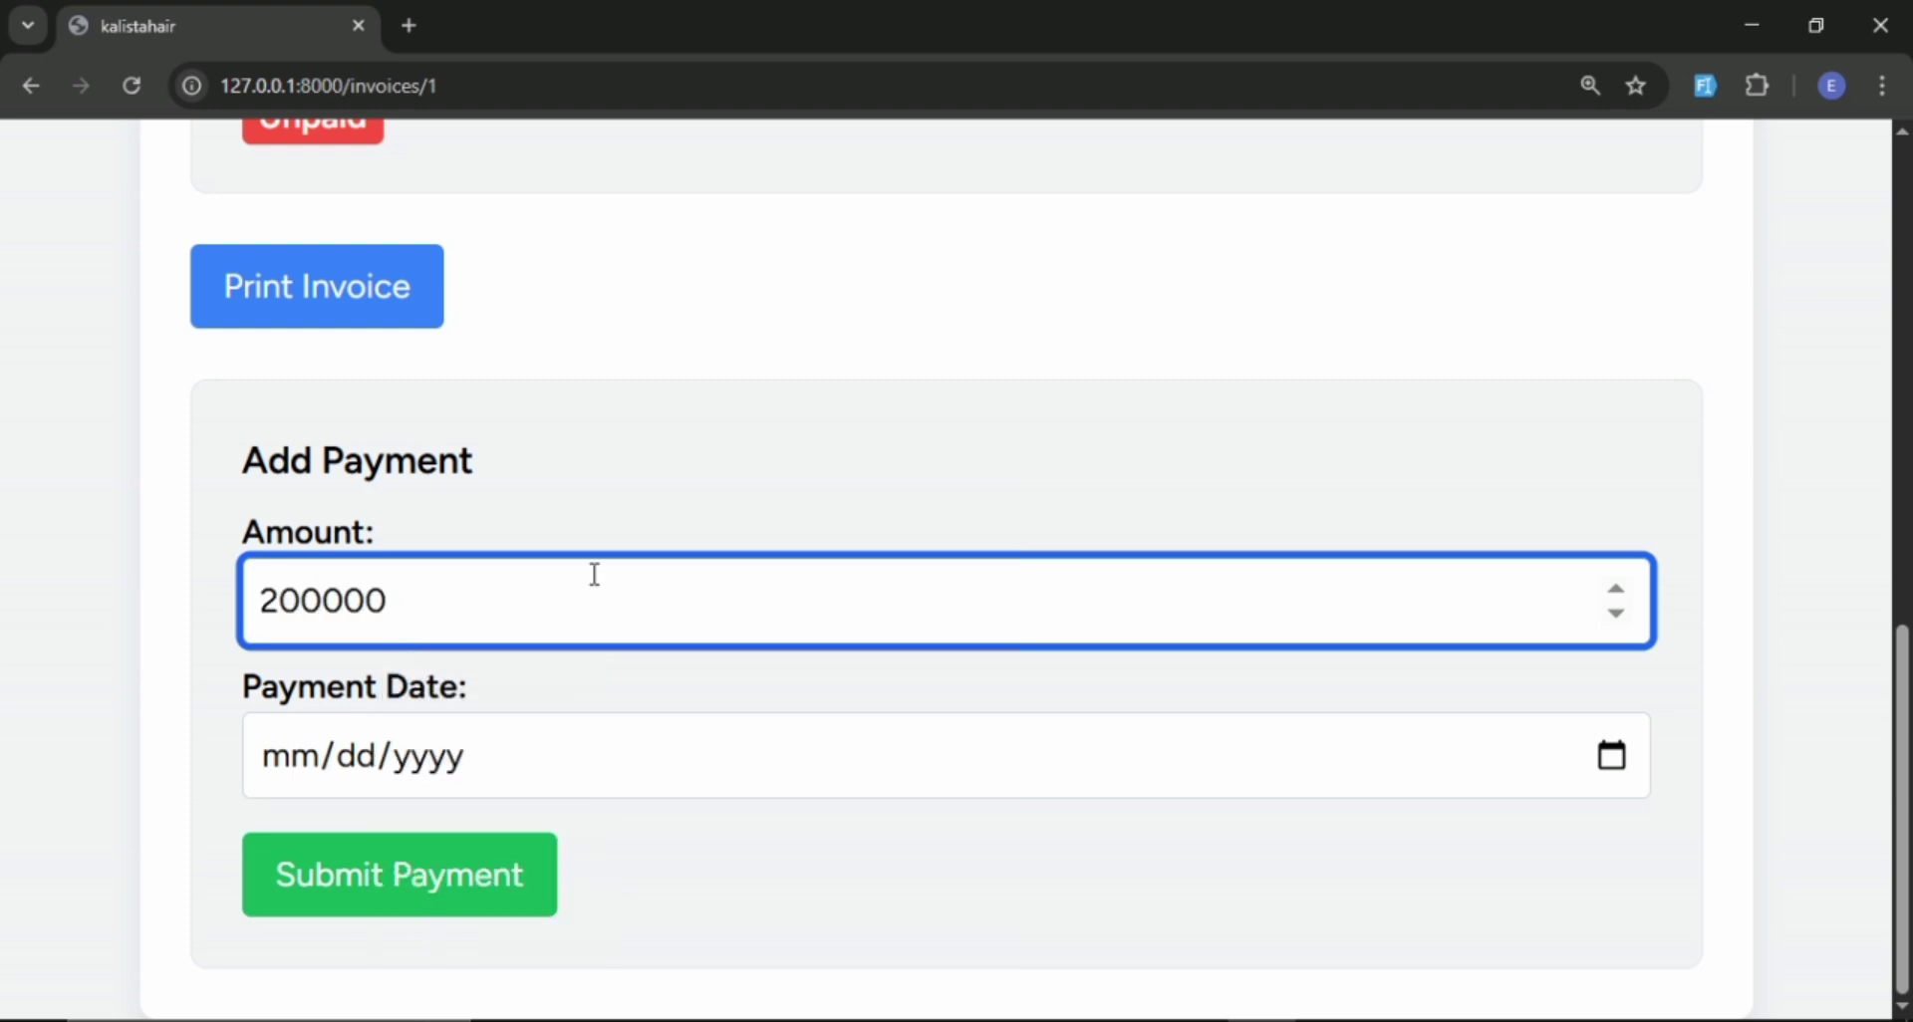
click(1611, 772)
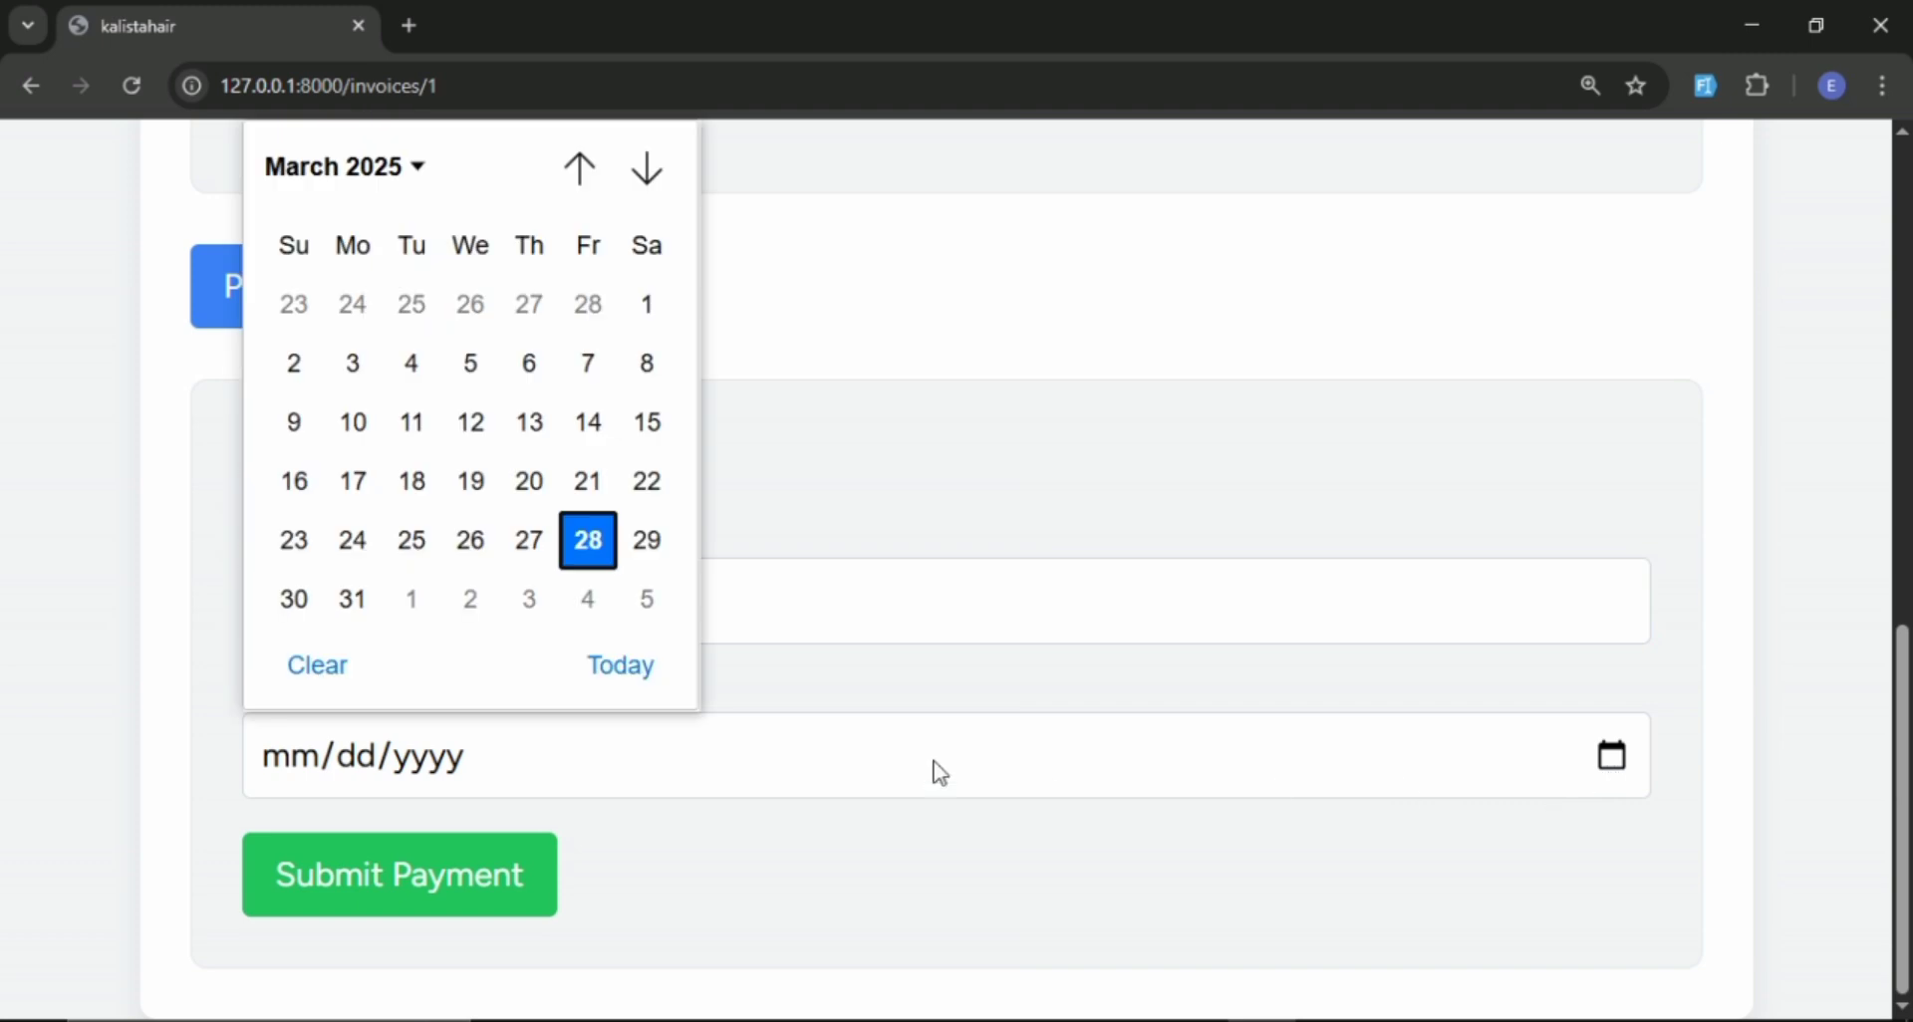
click(597, 550)
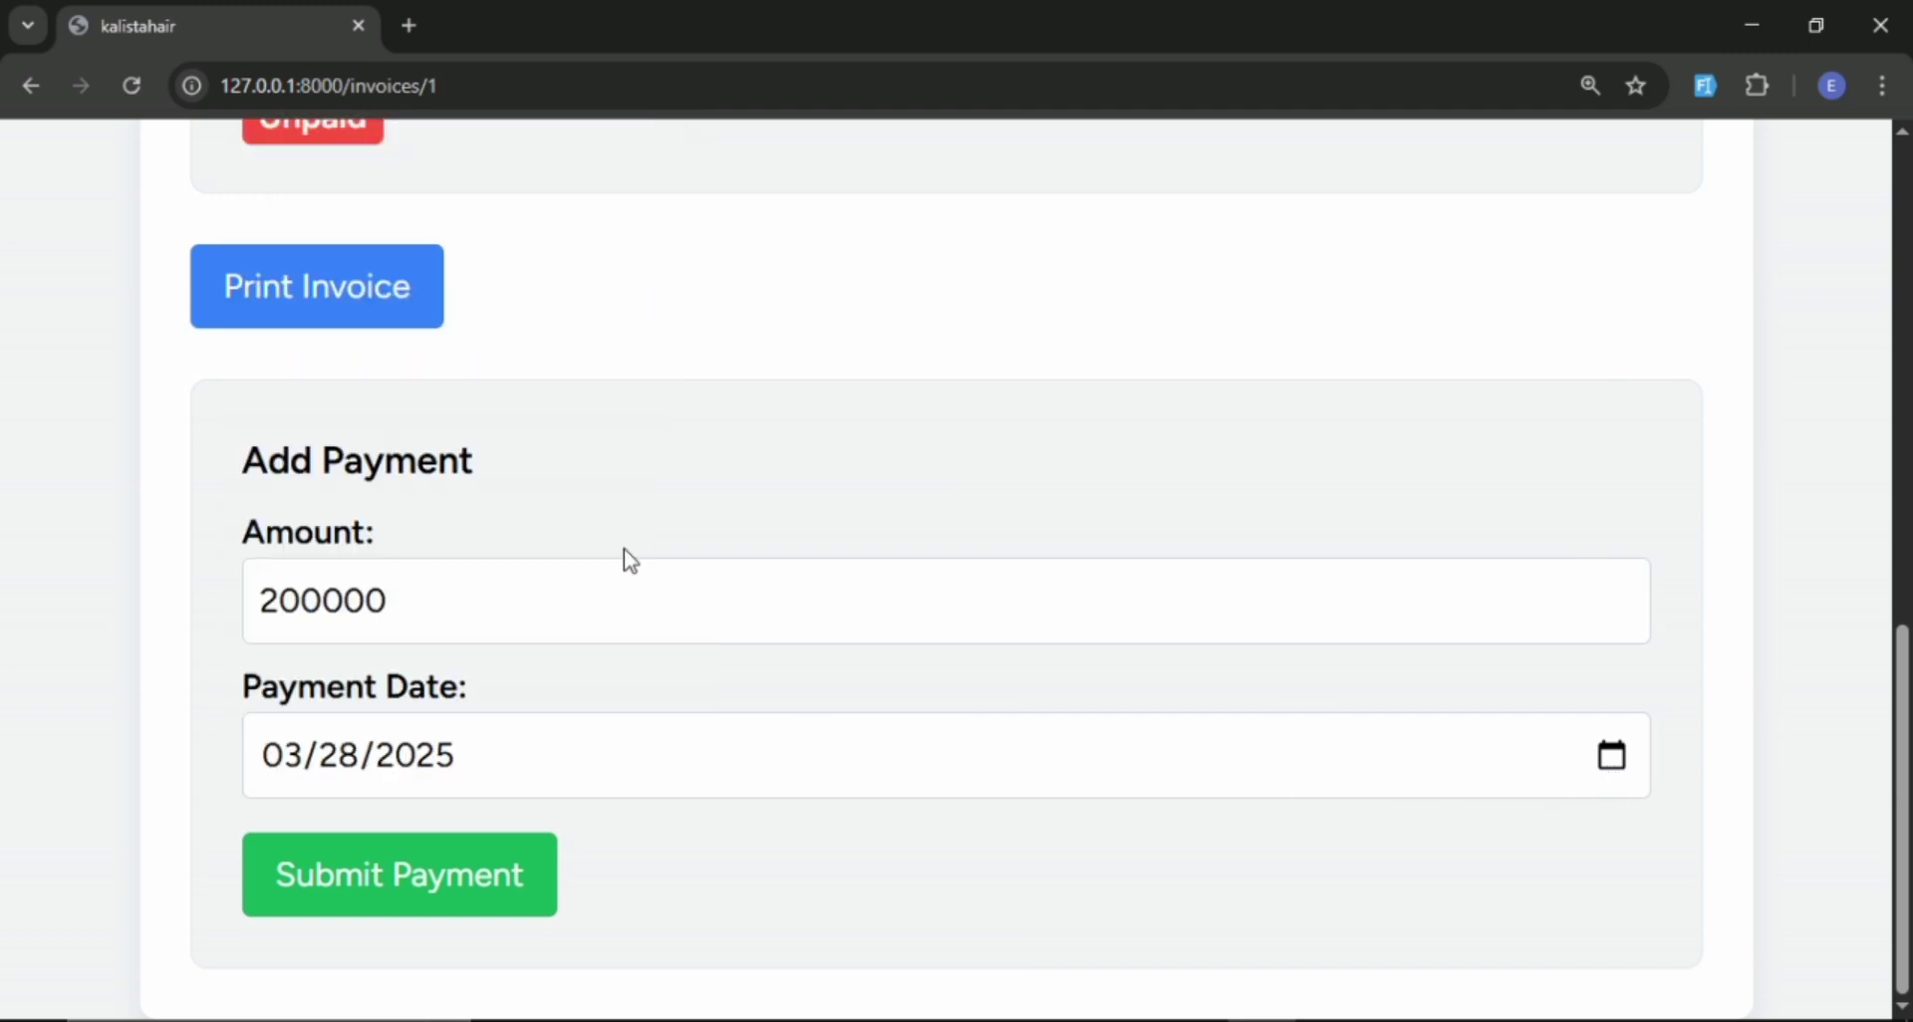
click(440, 907)
Review the paid amount, balance due and payment status of invoice #1 as admin.
scroll(1042, 598, down, 5)
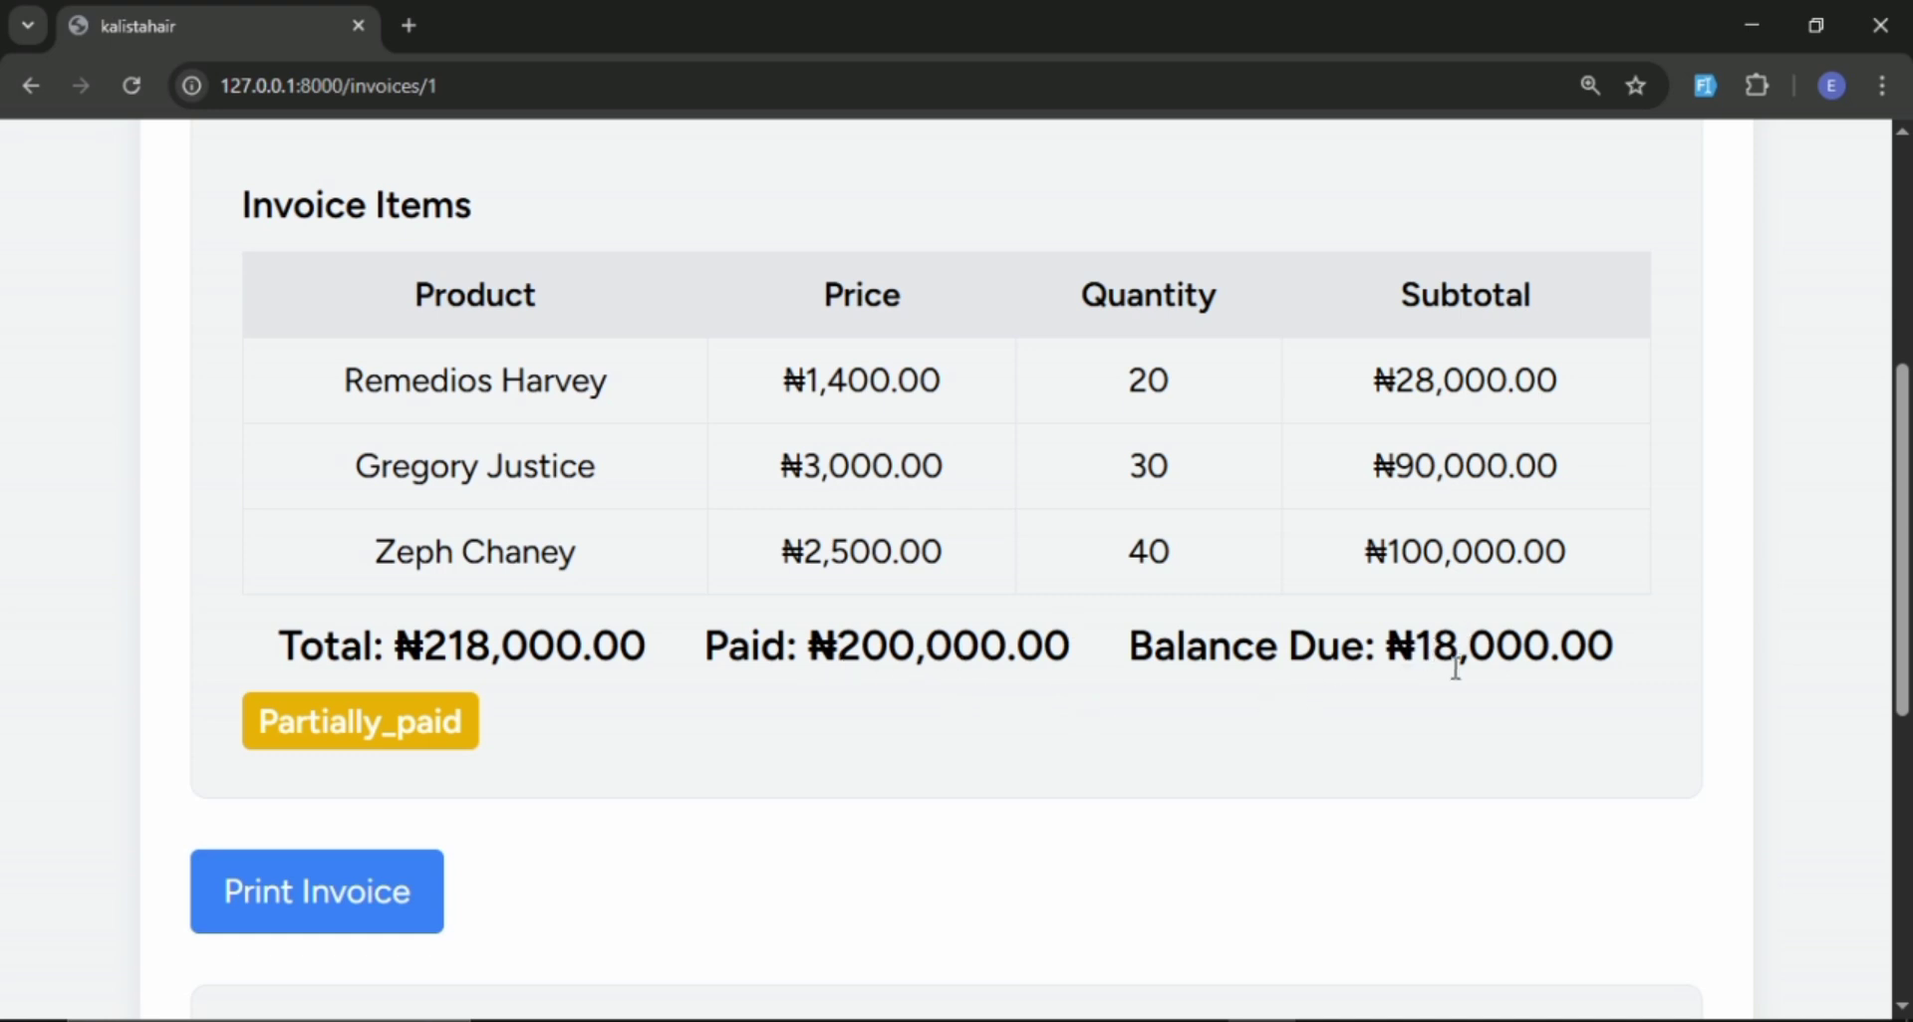
scroll(1456, 667, up, 4)
scroll(1451, 665, down, 9)
scroll(1452, 665, up, 2)
scroll(1452, 665, down, 3)
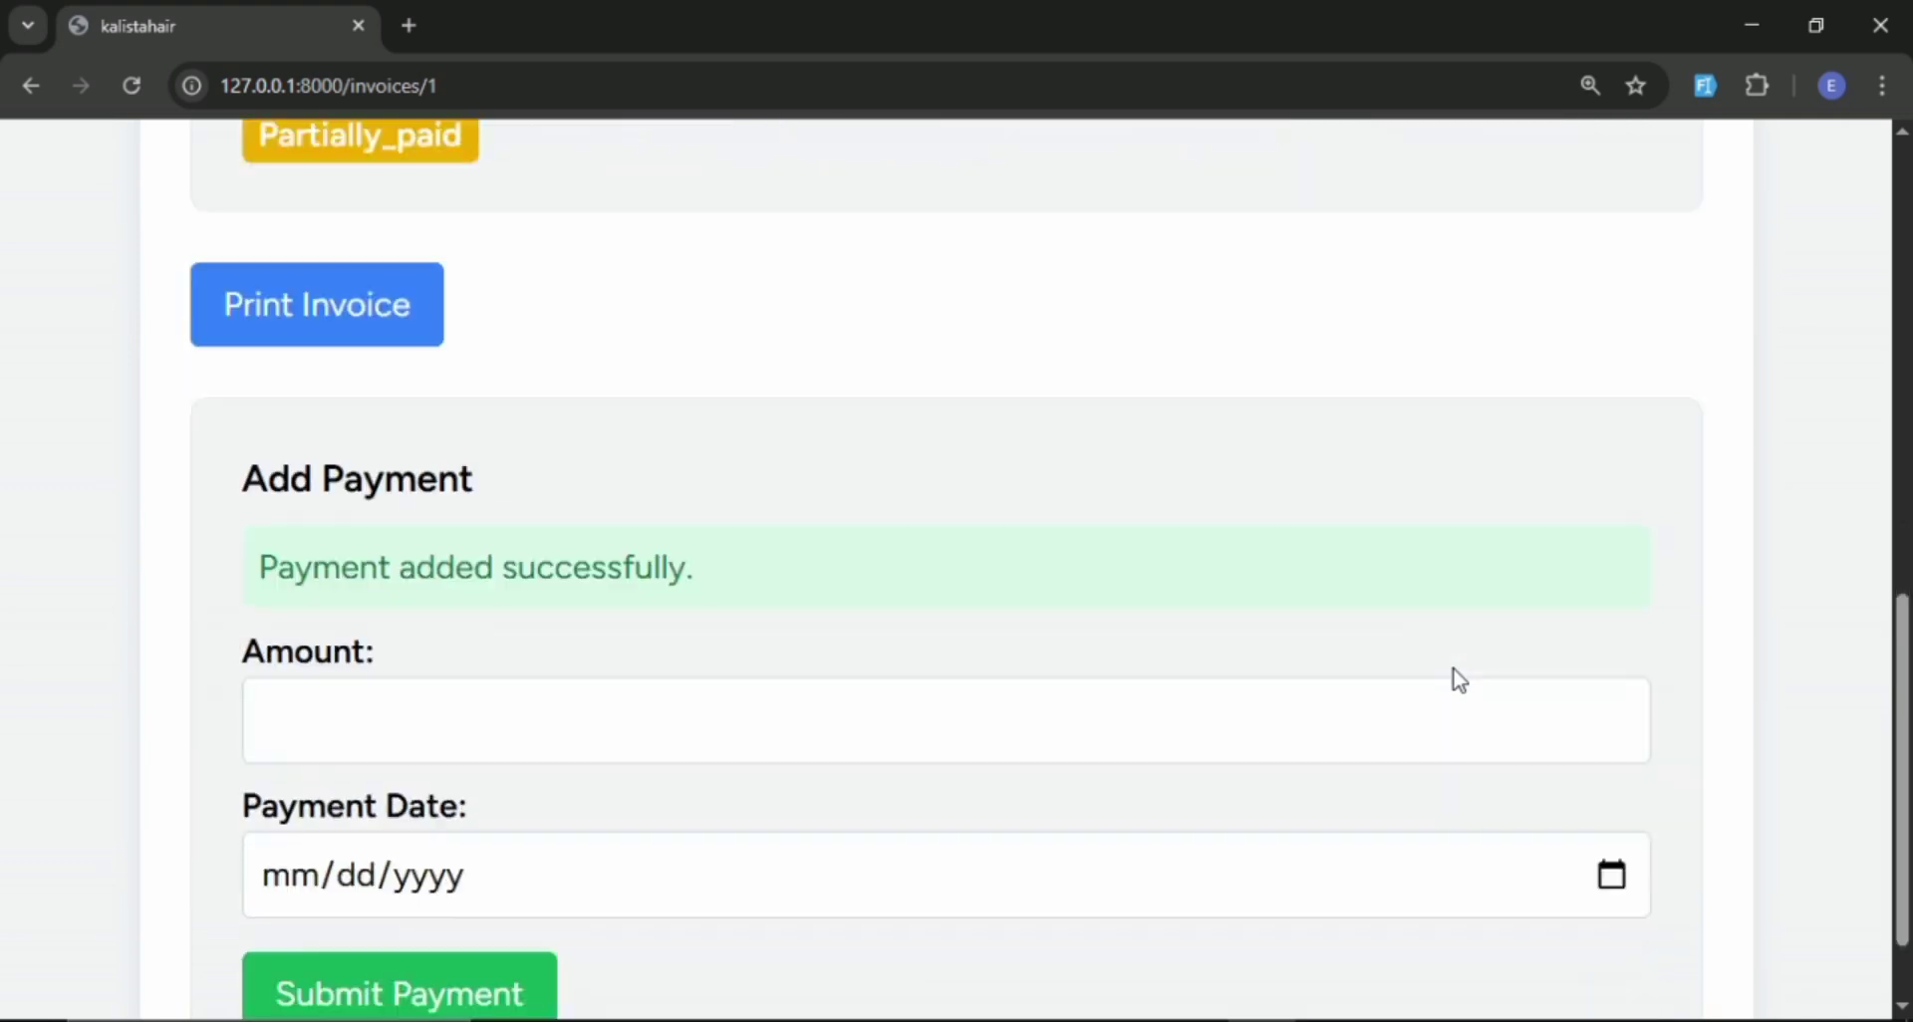
scroll(1455, 684, up, 8)
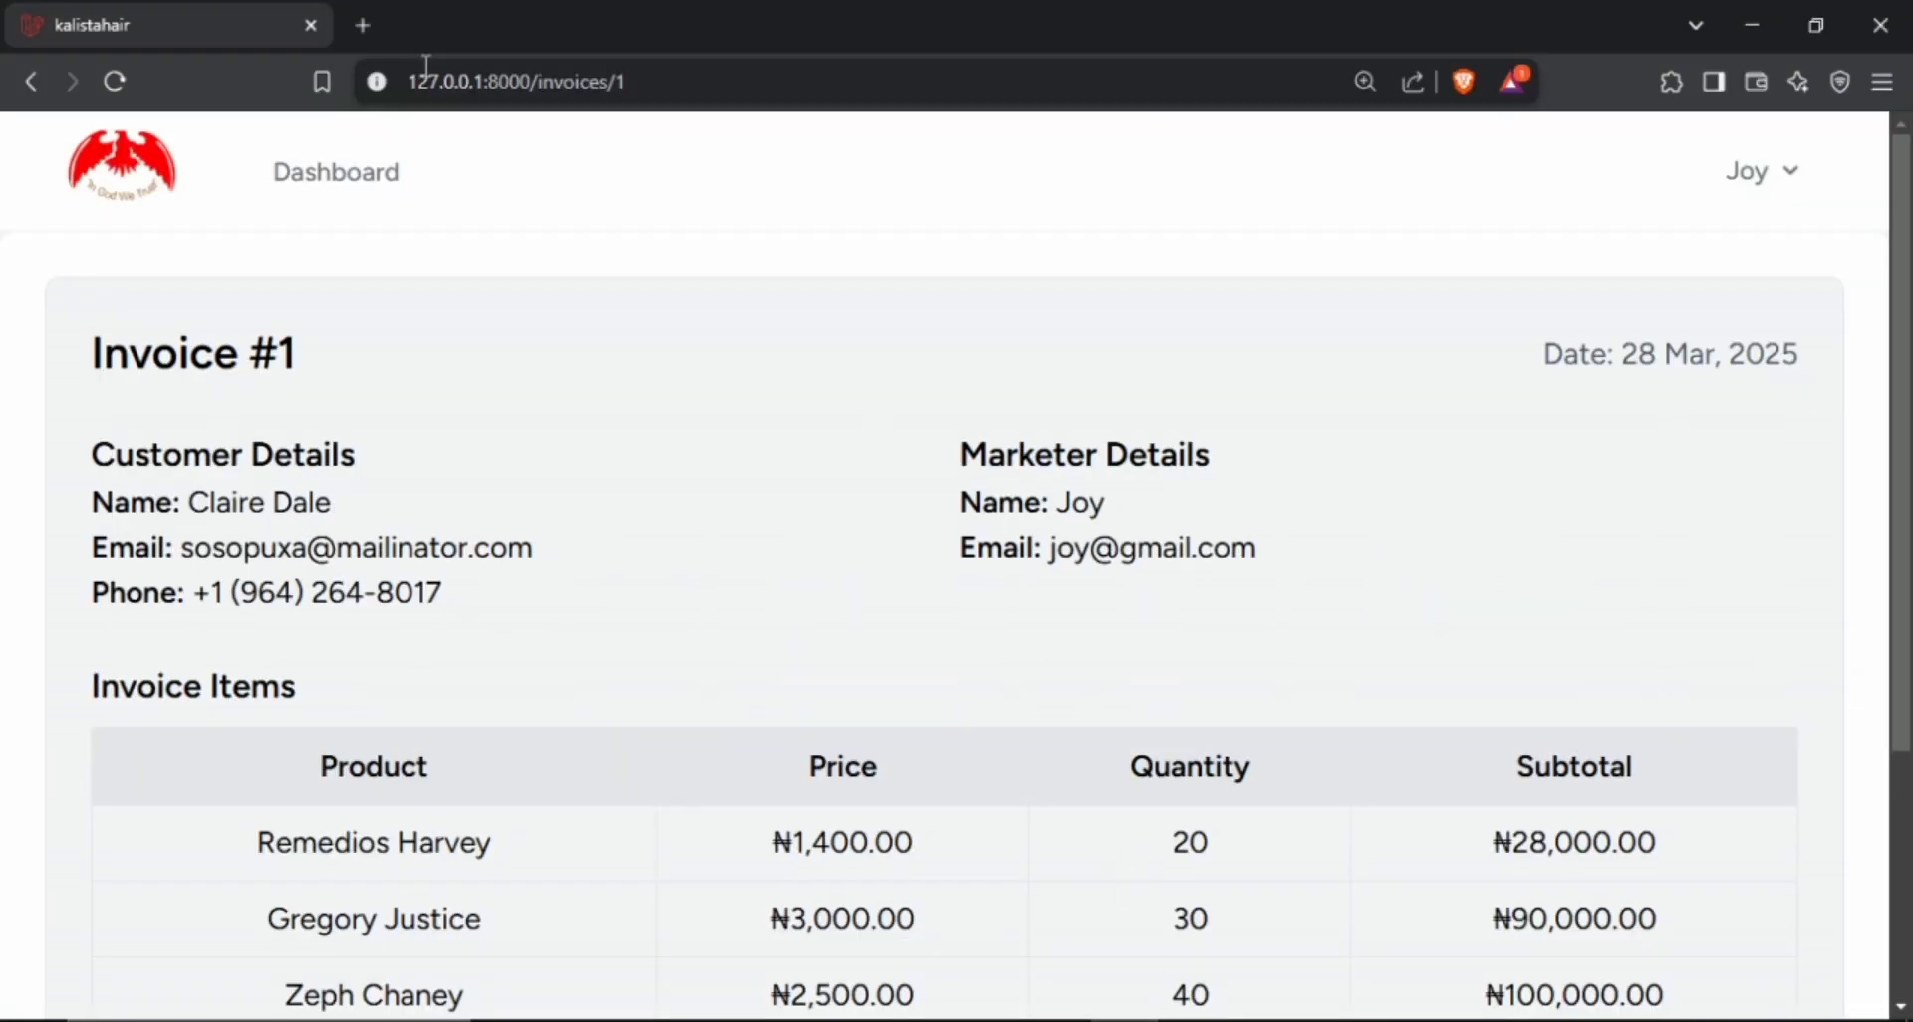
Switch to the marketer's session in Brave and open the dashboard to check the customer's outstanding amount.
click(341, 196)
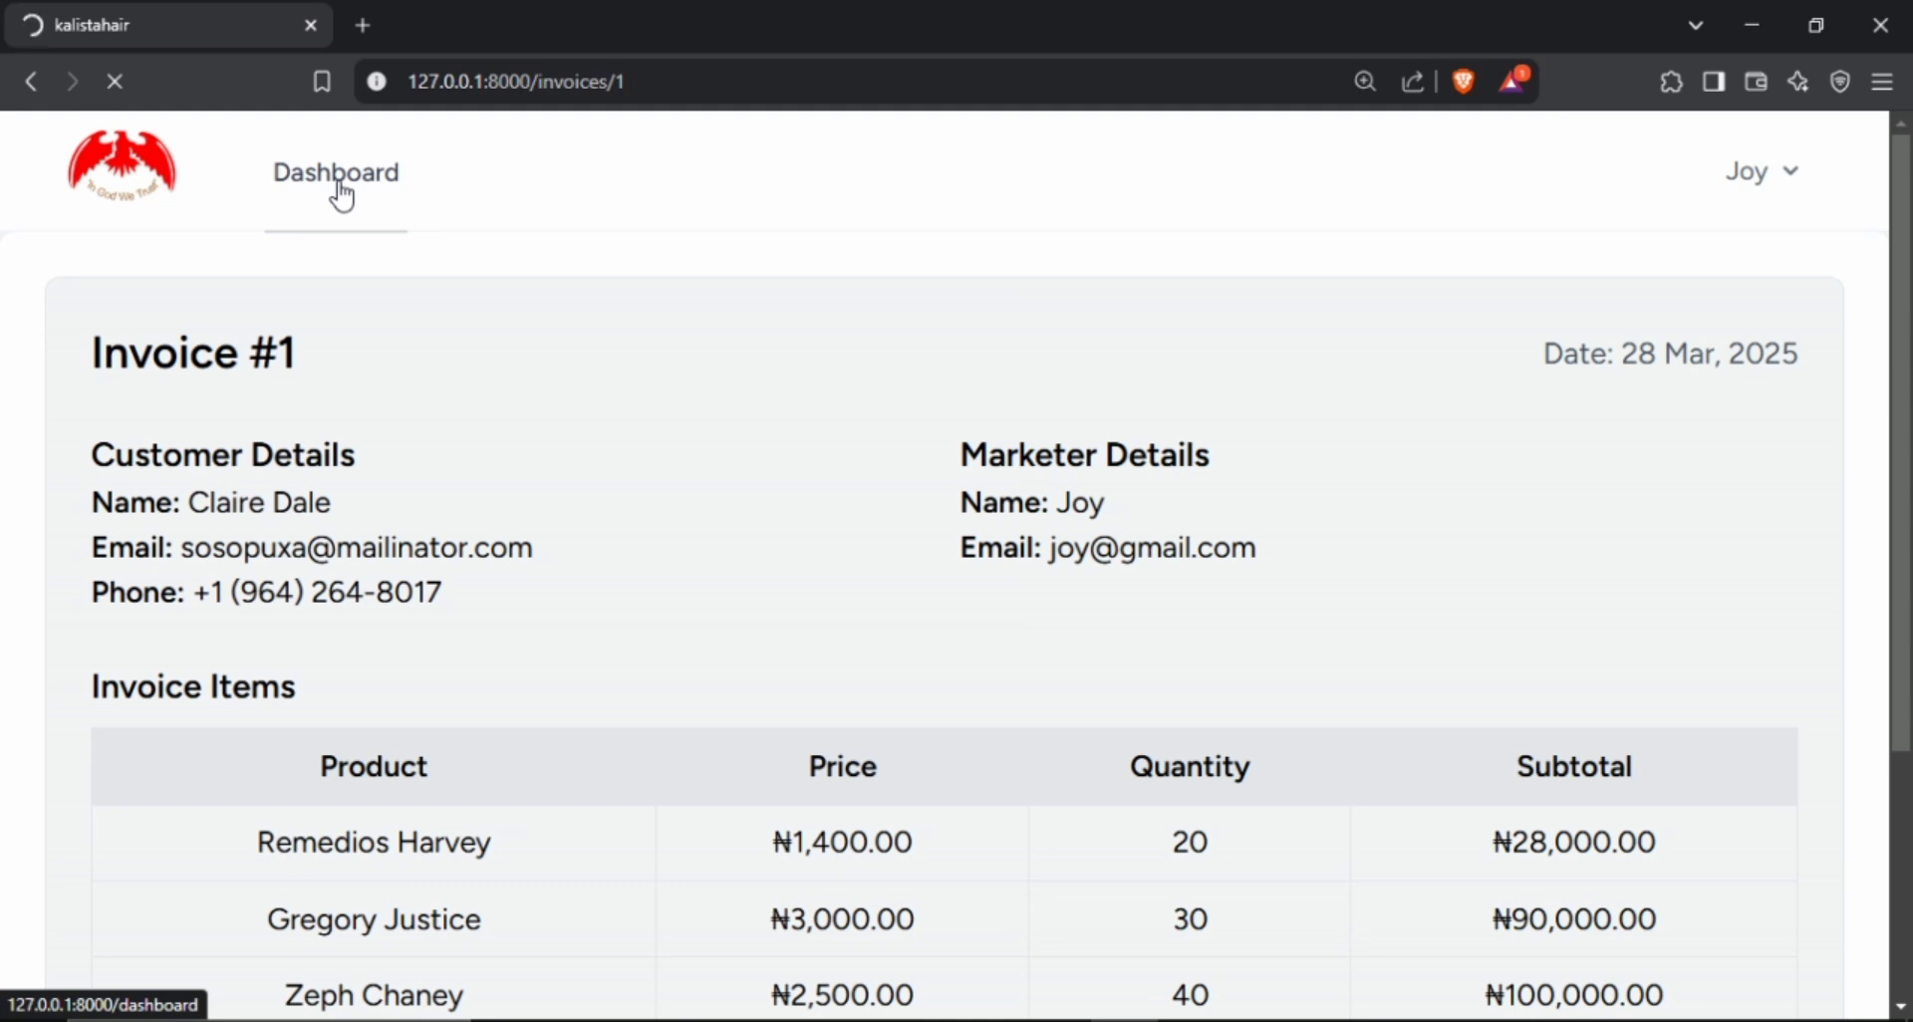
scroll(377, 185, down, 1)
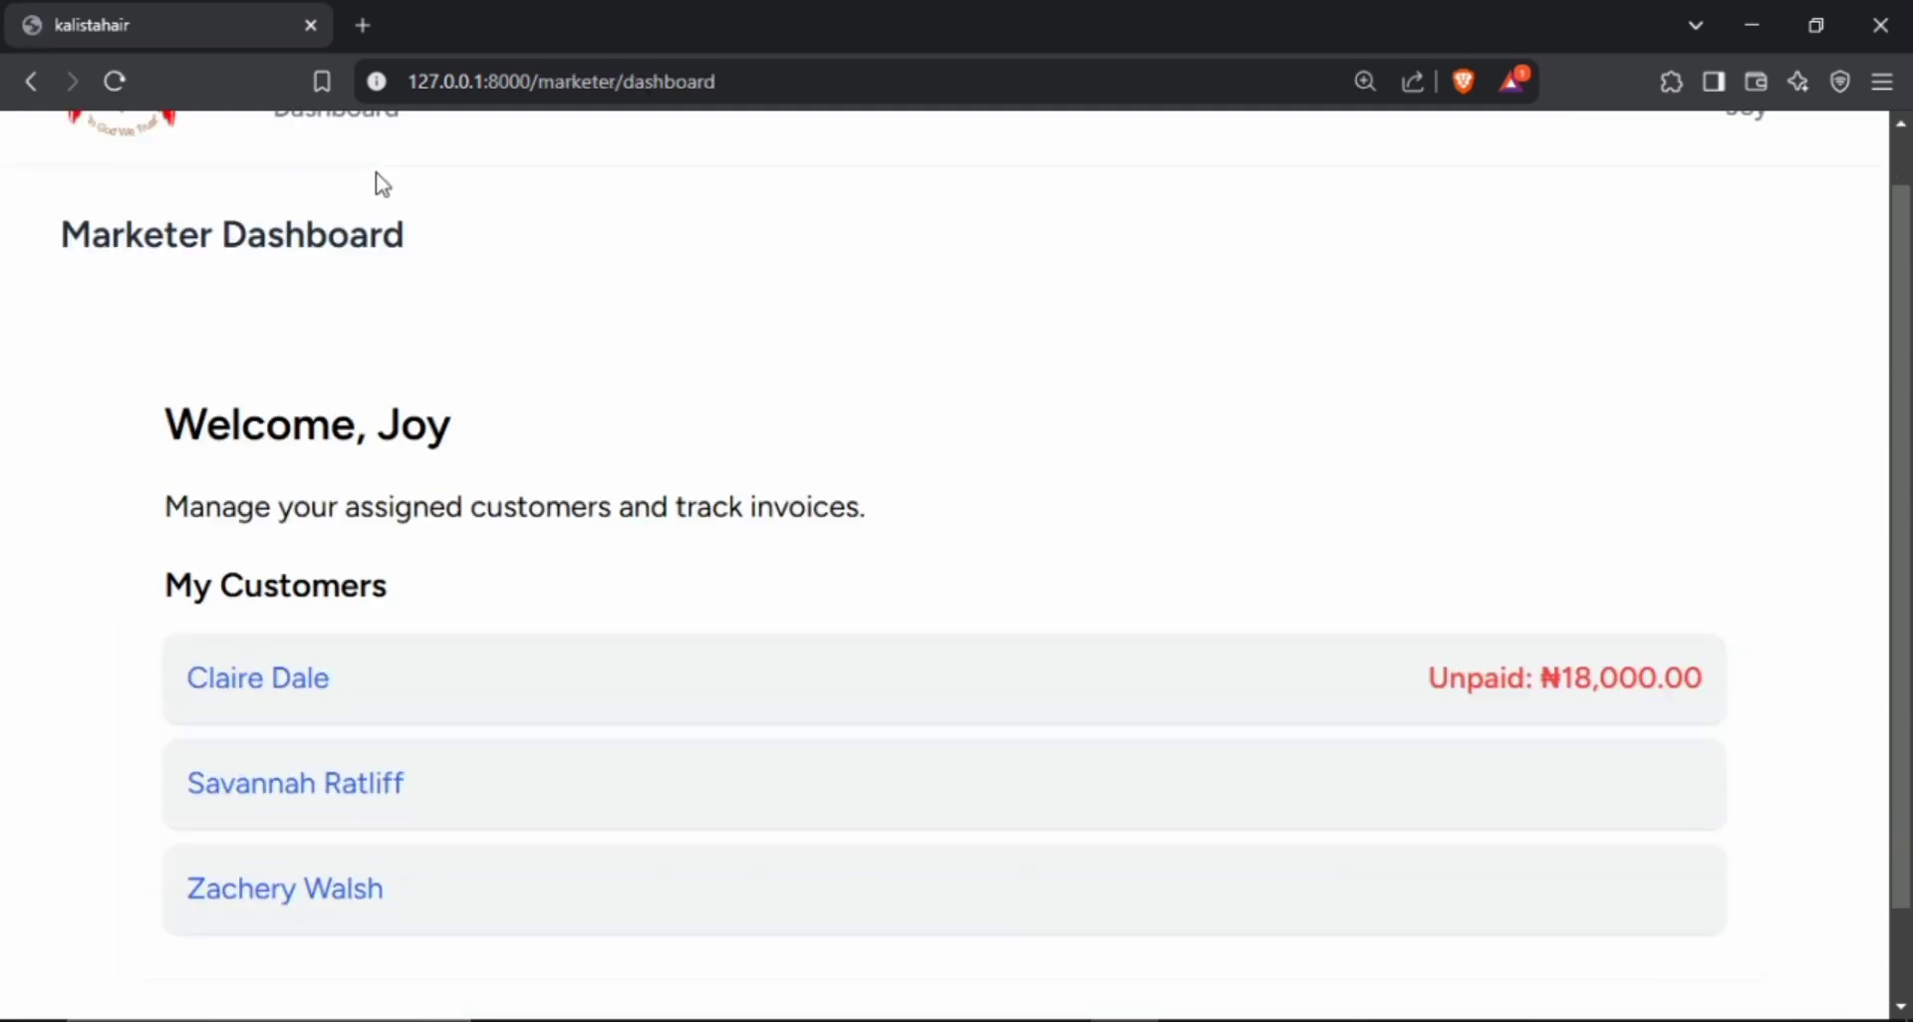
scroll(403, 179, up, 1)
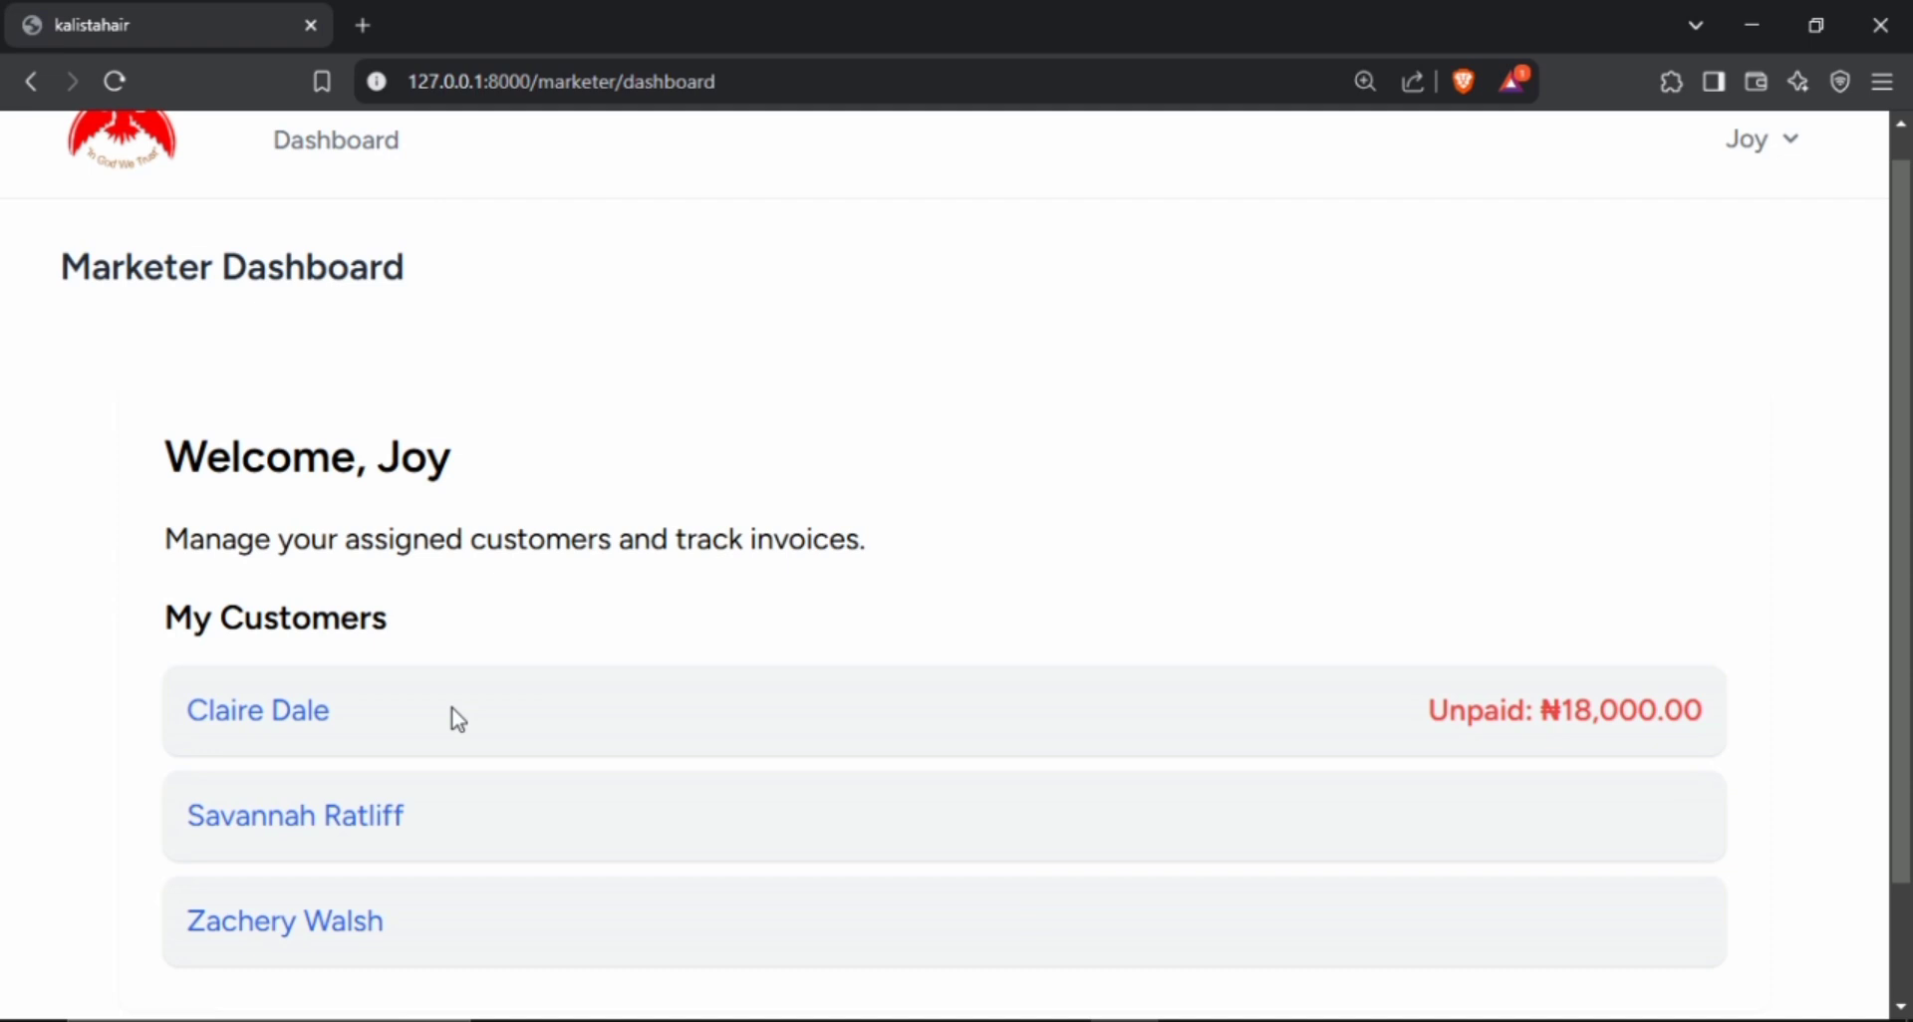
scroll(457, 719, down, 2)
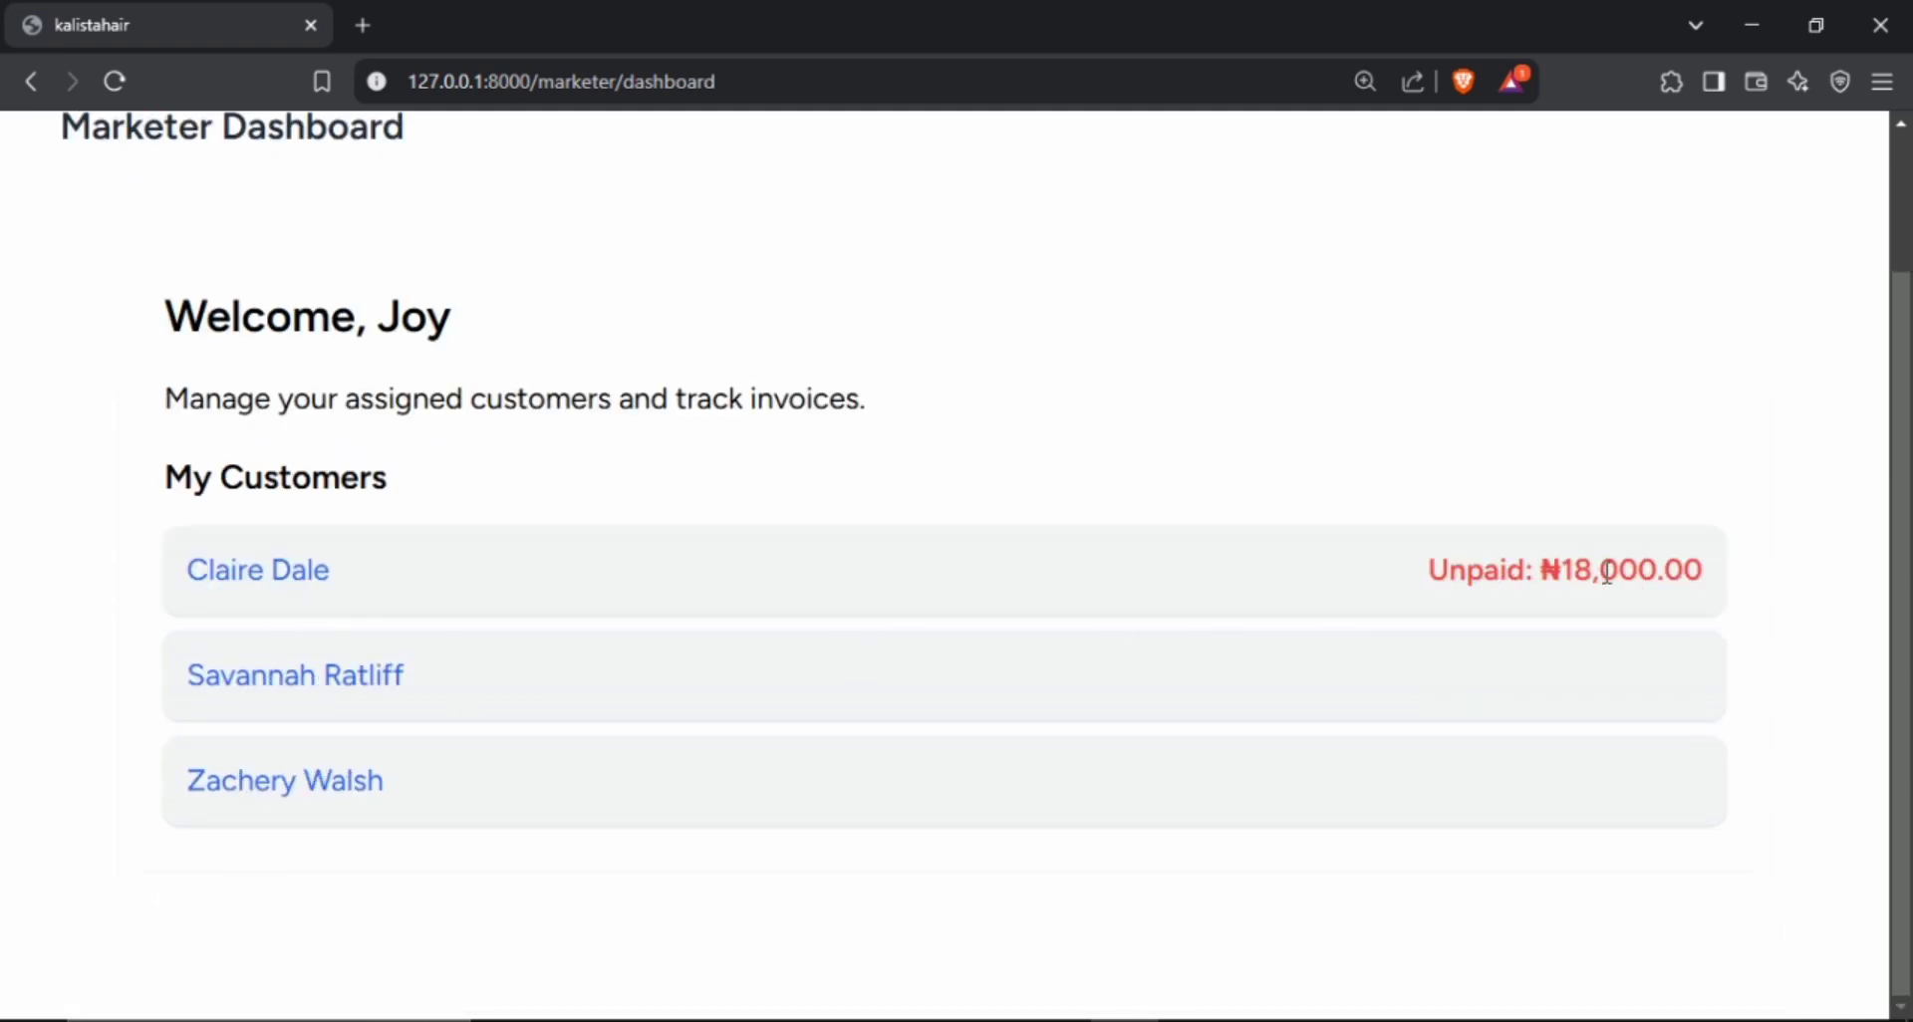
Open the customer's invoice #1 as marketer, check its paid amount, balance and status, and return to the dashboard.
click(260, 574)
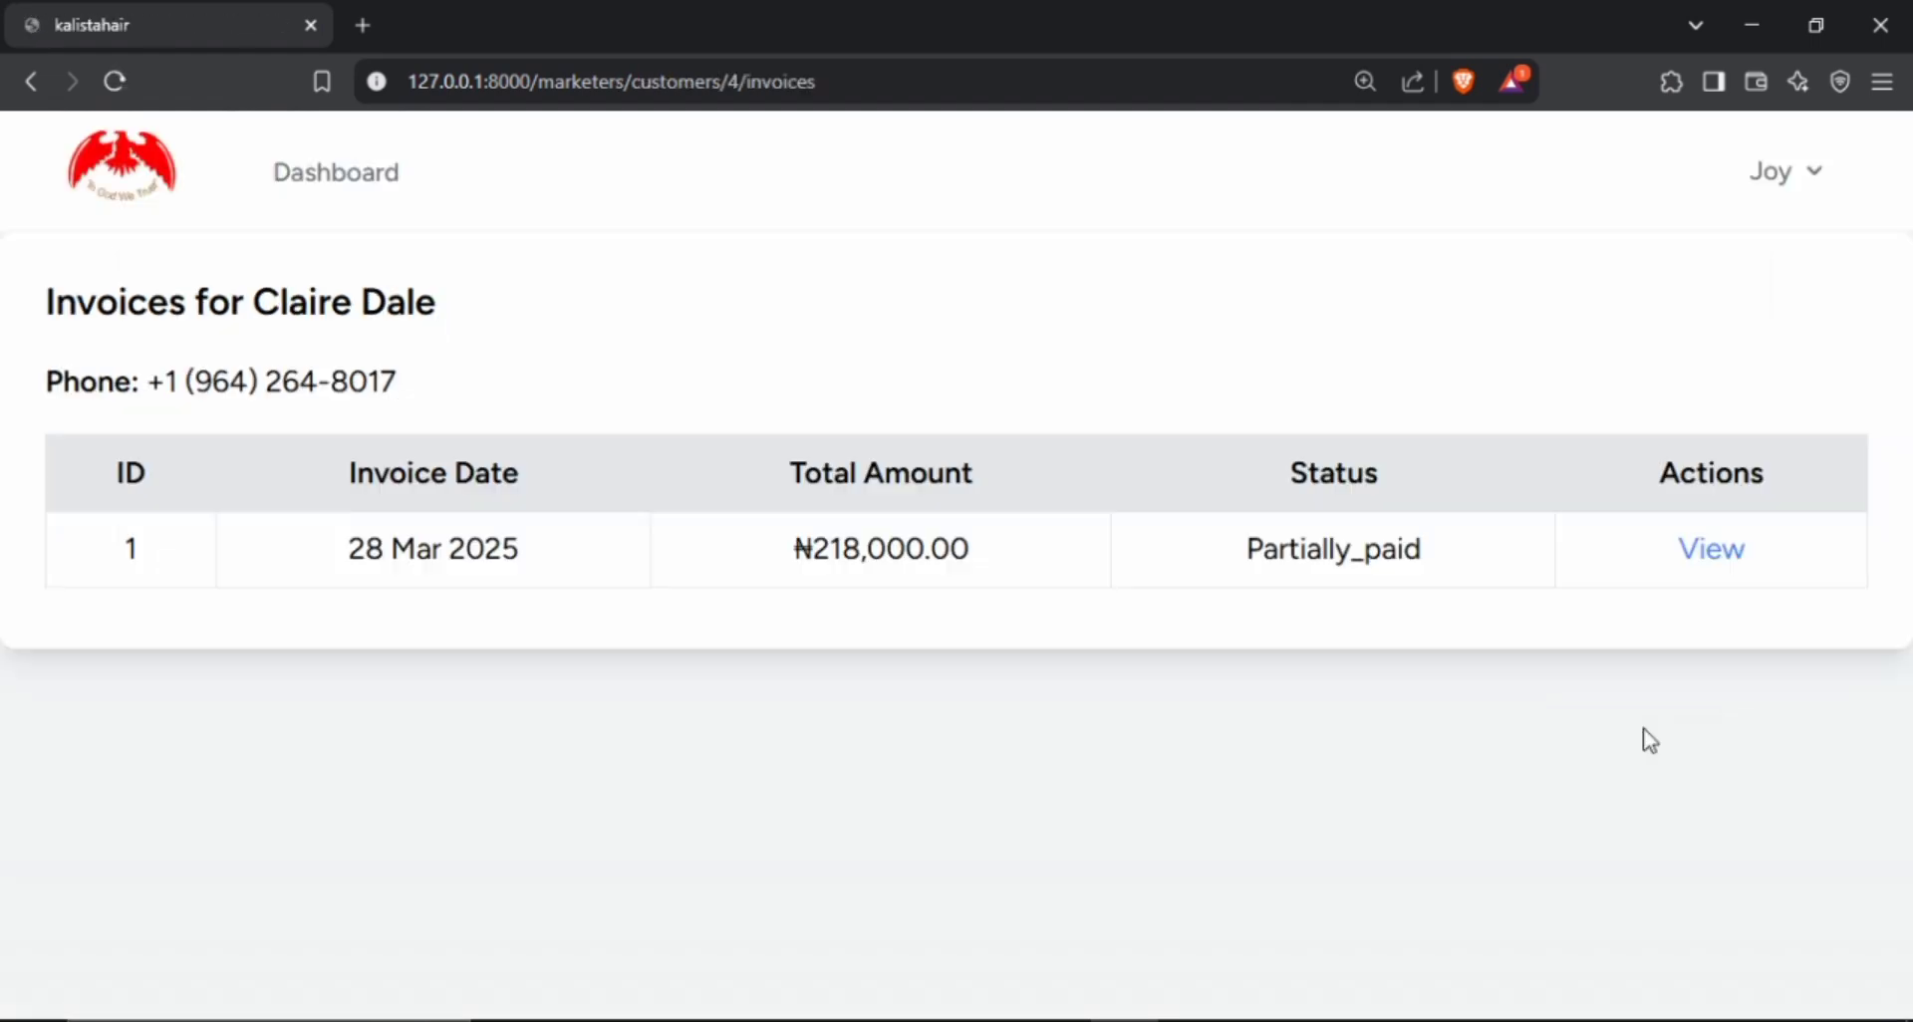
click(1730, 558)
scroll(973, 670, down, 5)
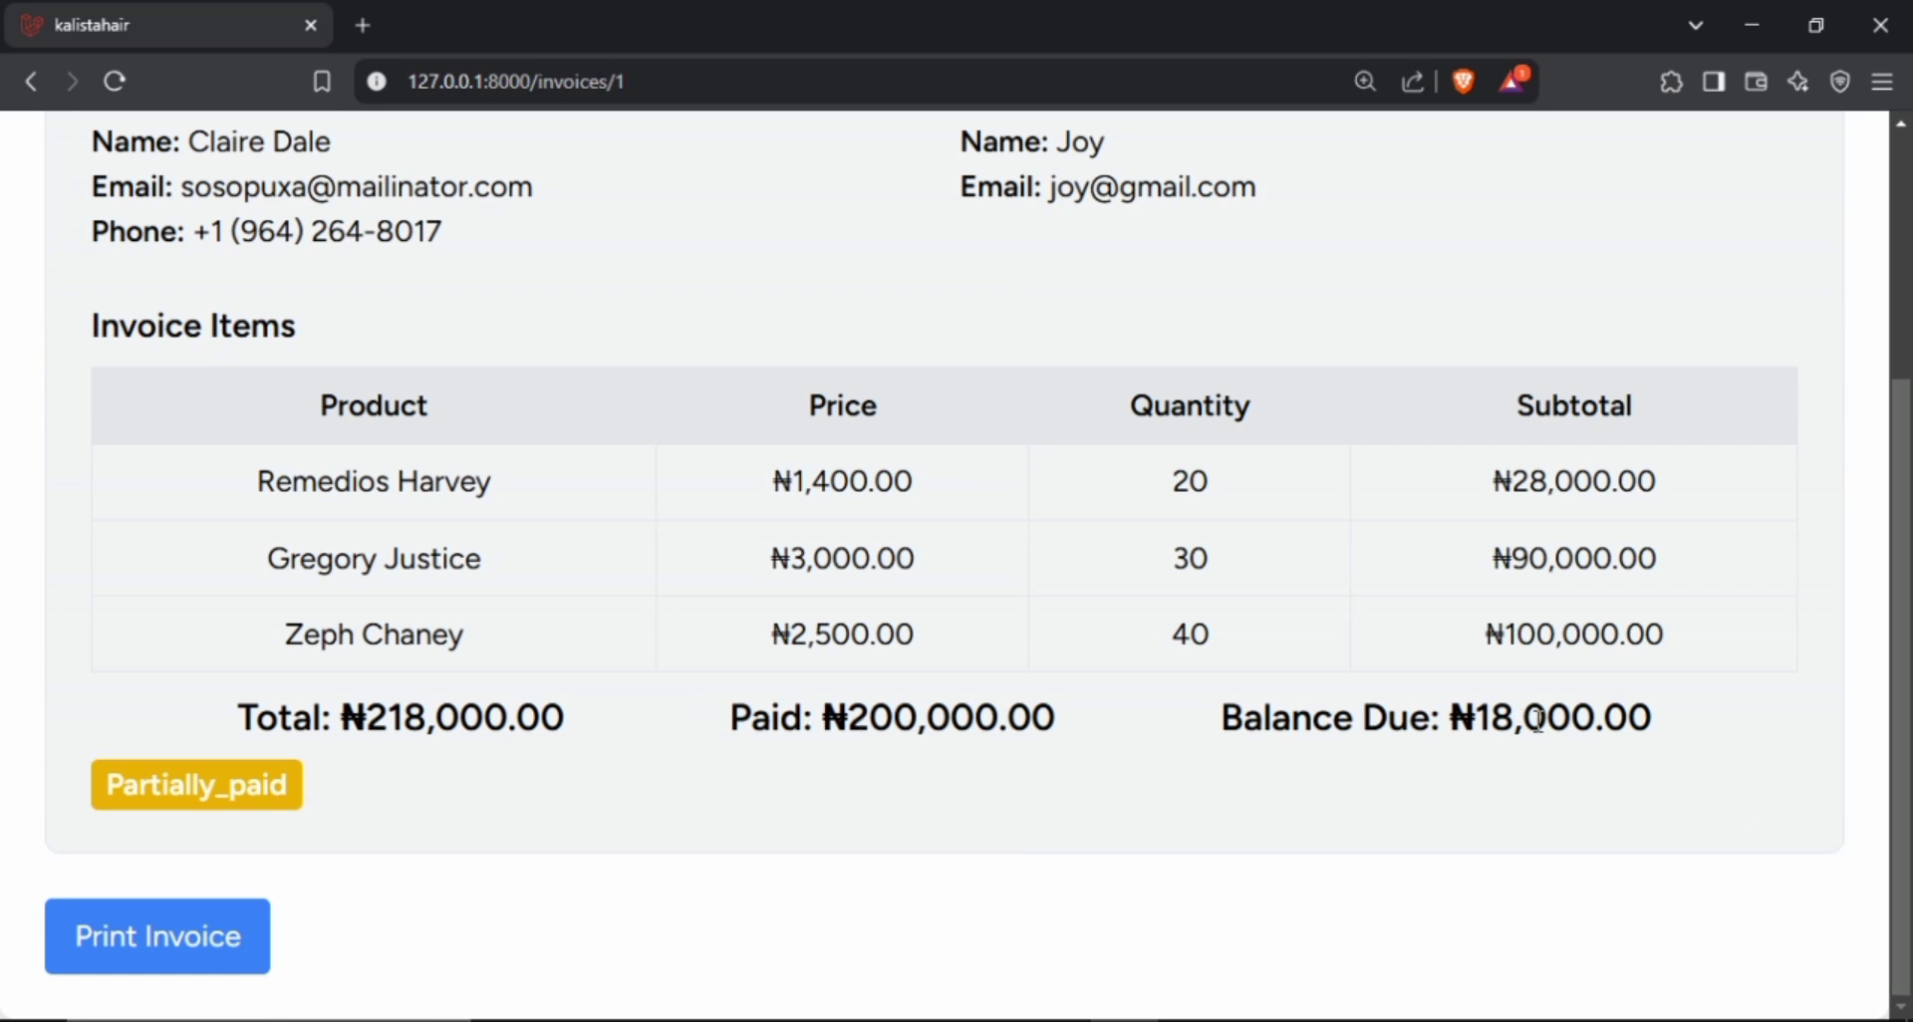
scroll(1538, 719, up, 4)
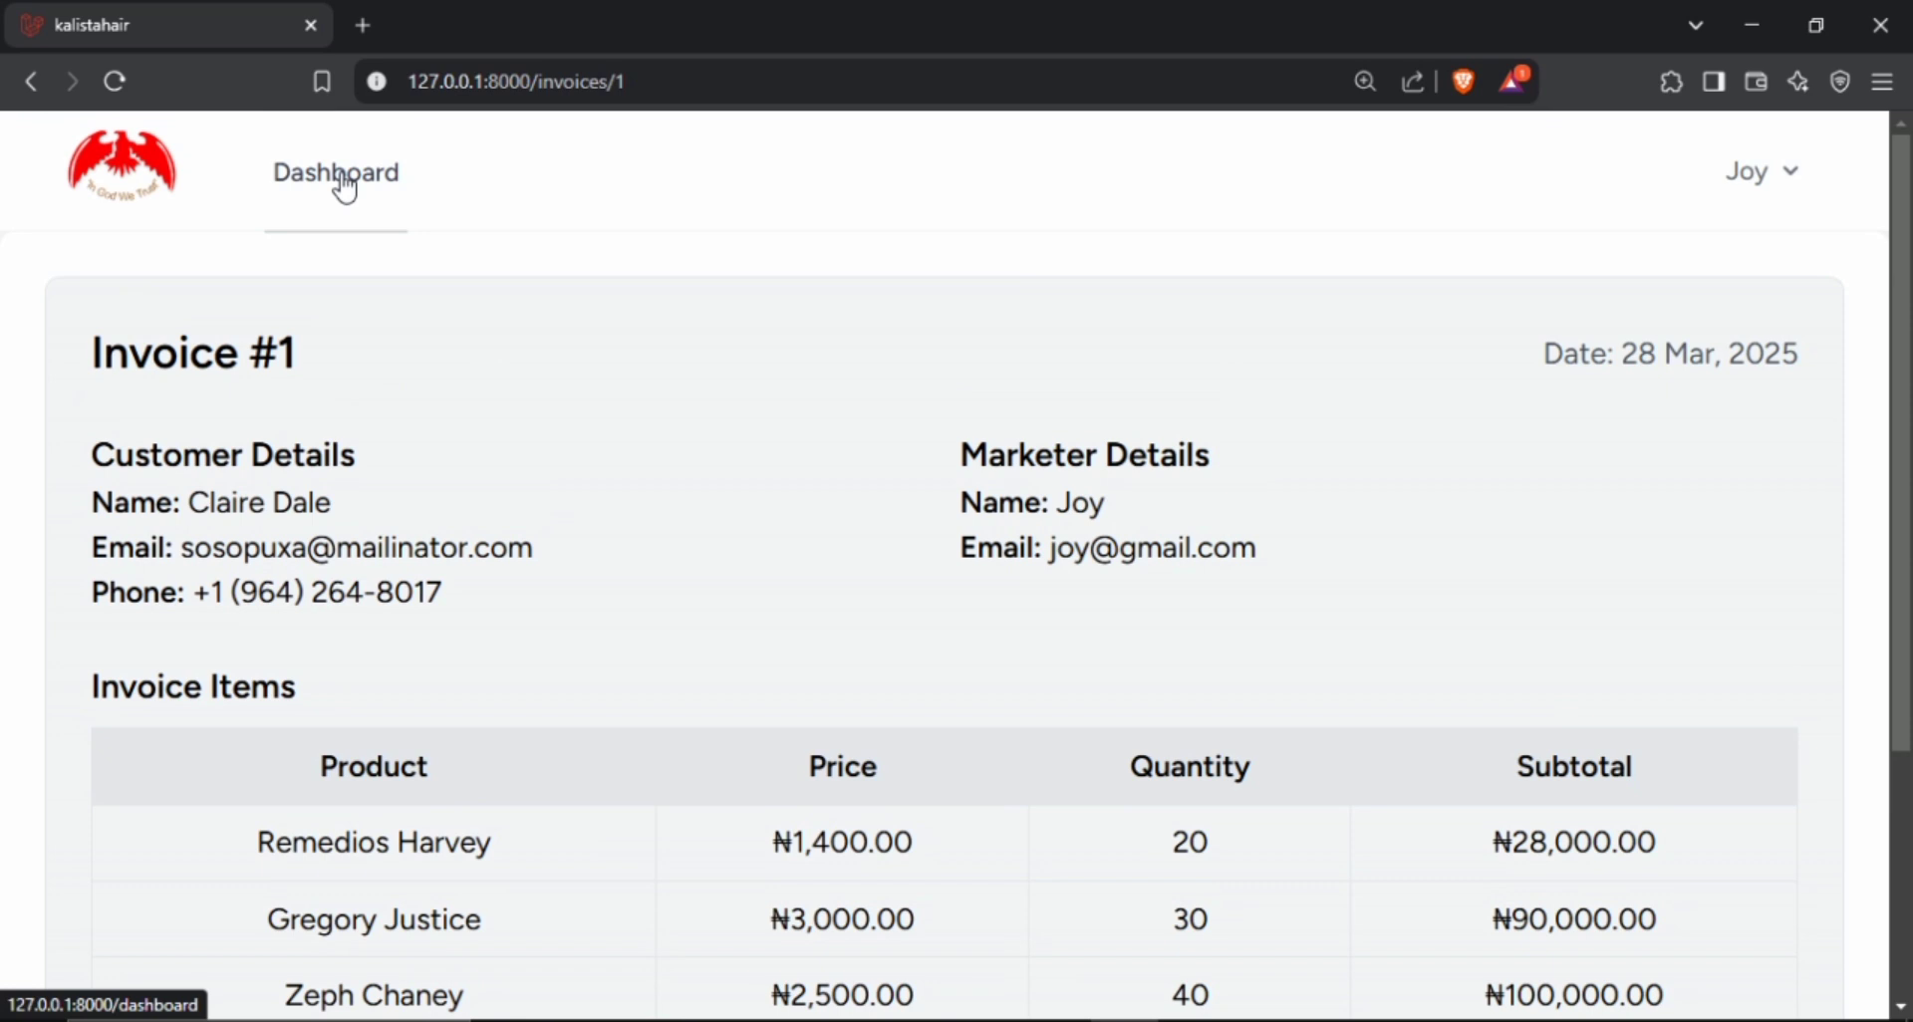
click(385, 213)
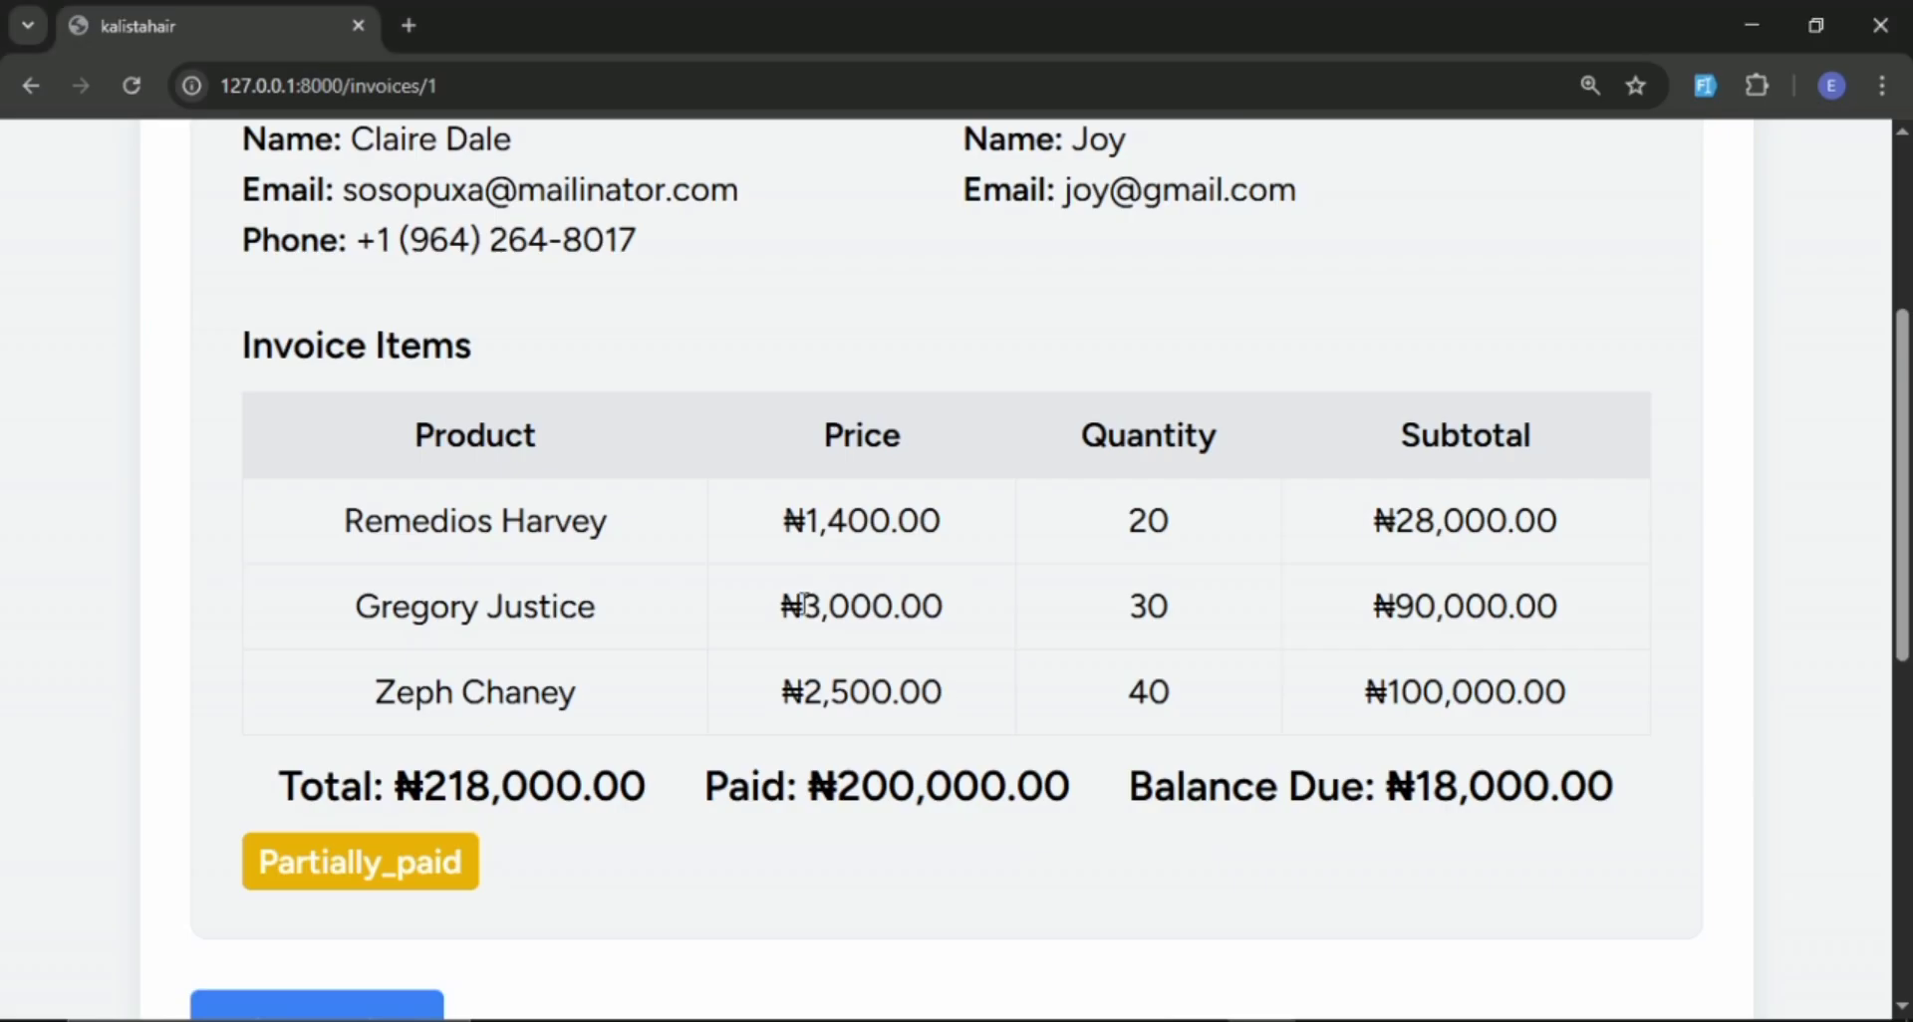
Switch to the admin session in Chrome and open the product return form for invoice #1 from the invoice list.
scroll(833, 586, up, 4)
click(329, 197)
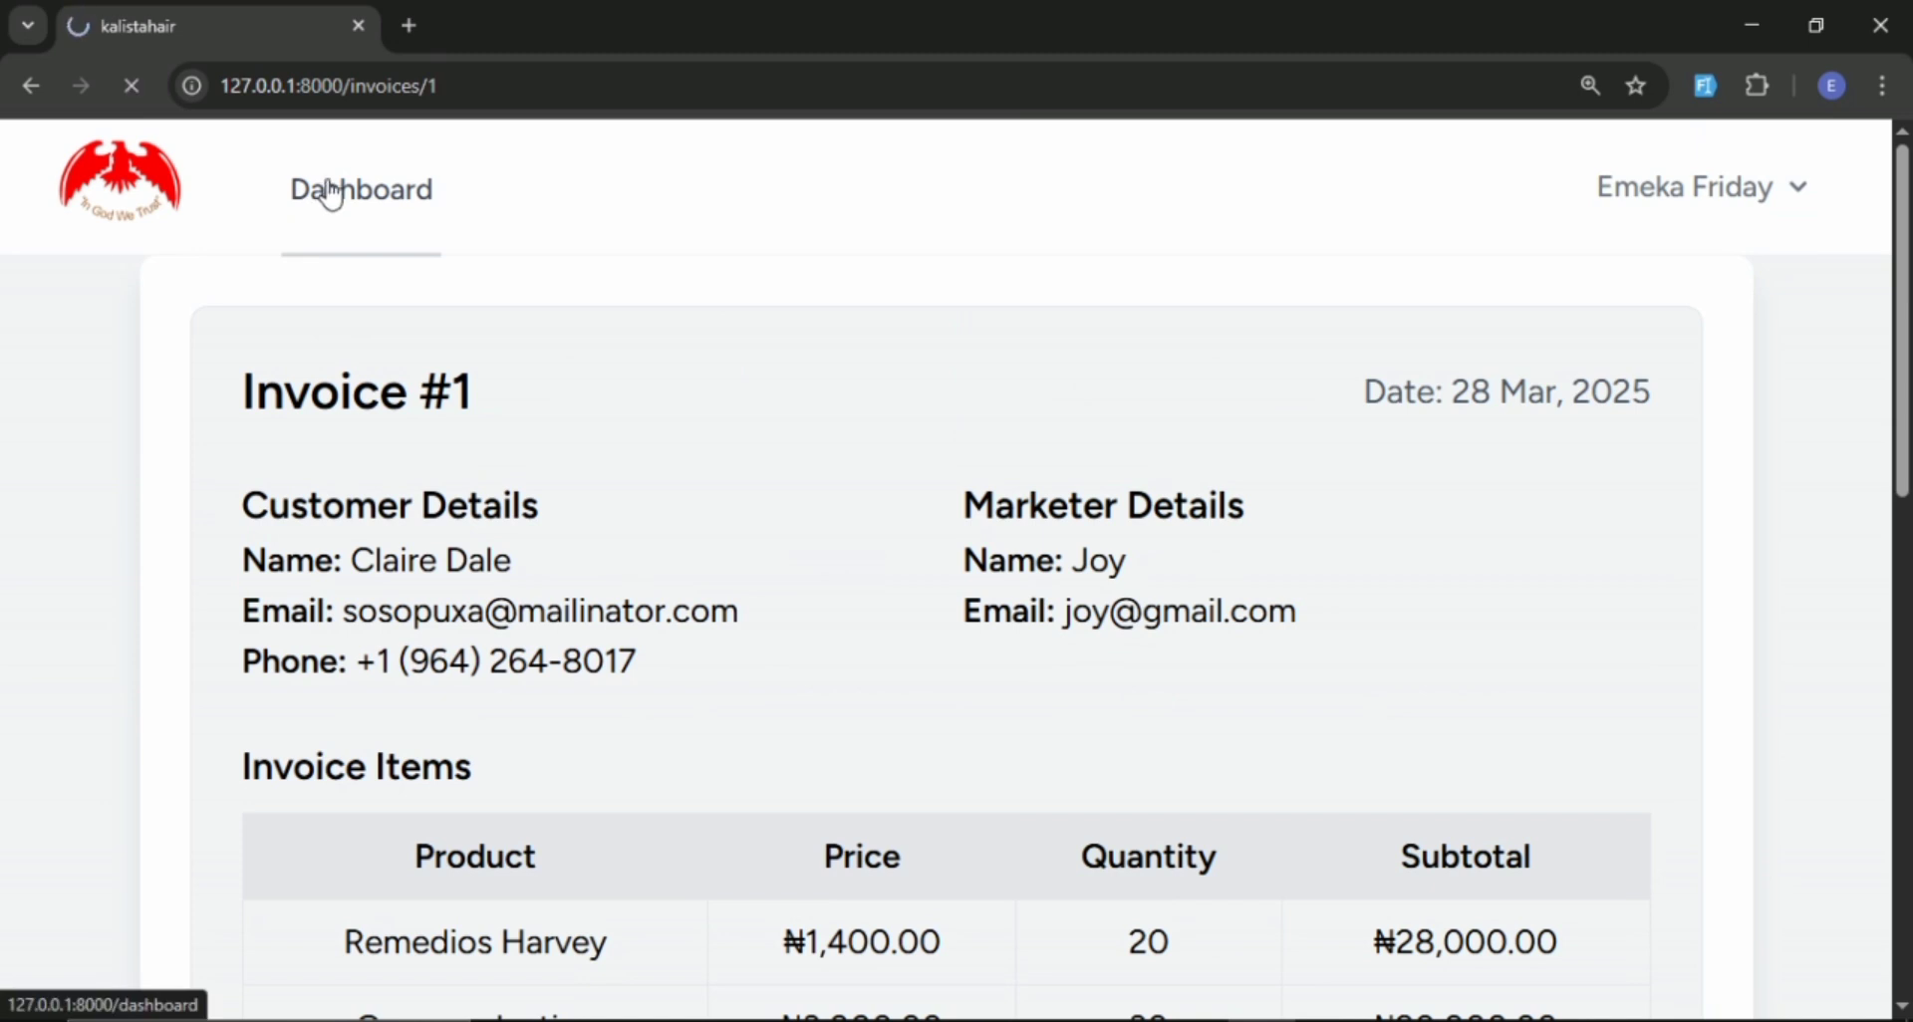
scroll(415, 184, down, 5)
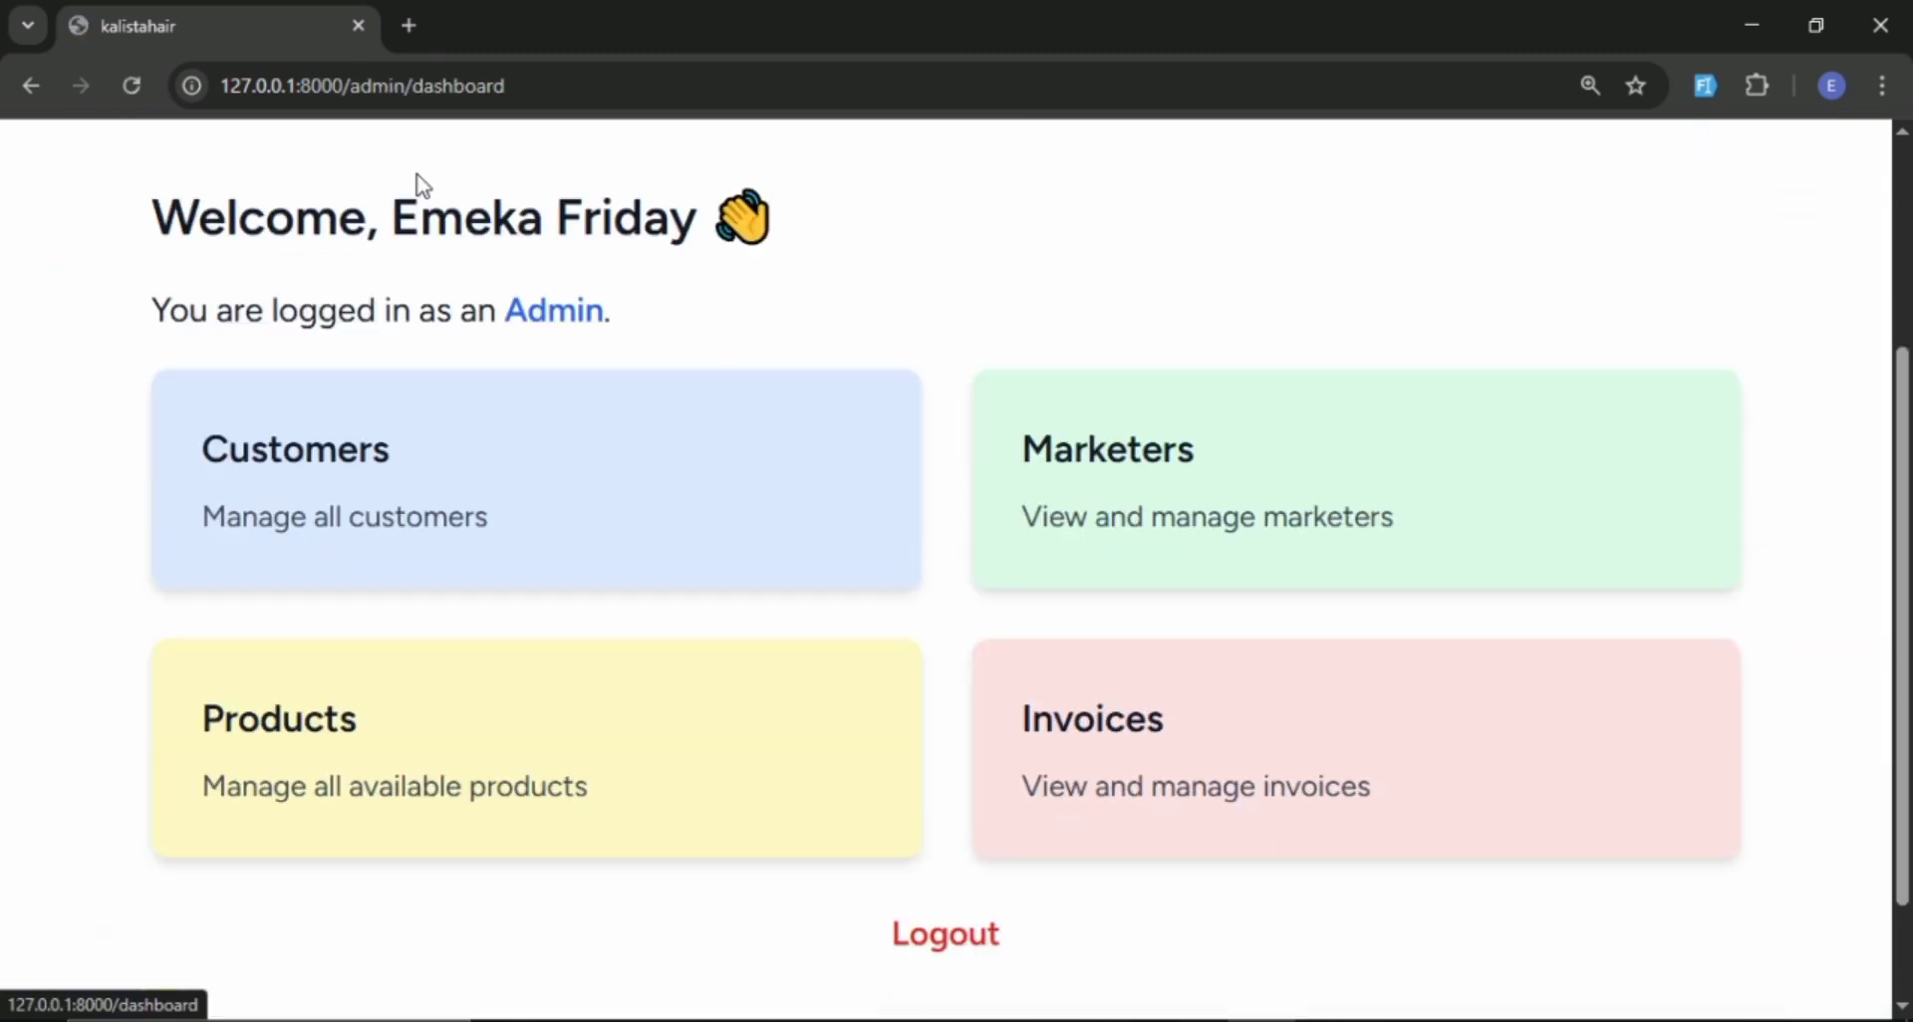
scroll(1154, 594, up, 1)
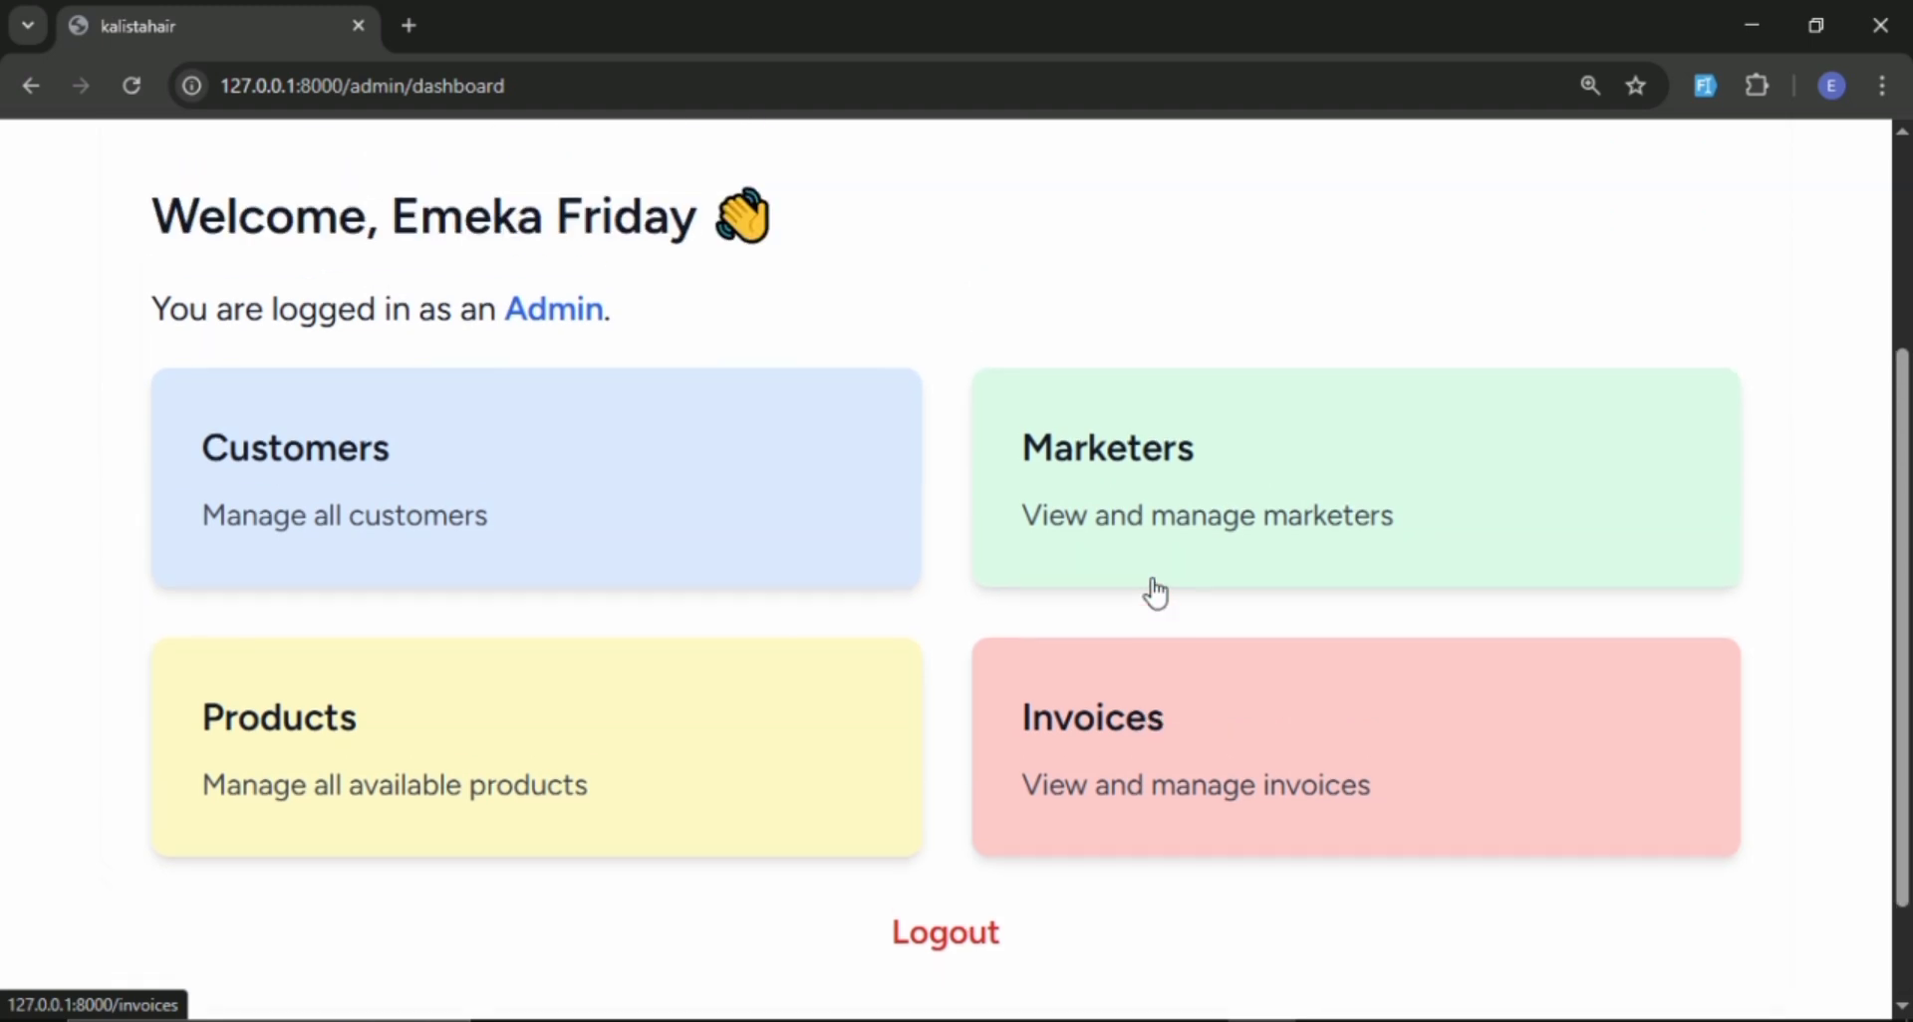
scroll(1154, 594, down, 1)
click(1154, 594)
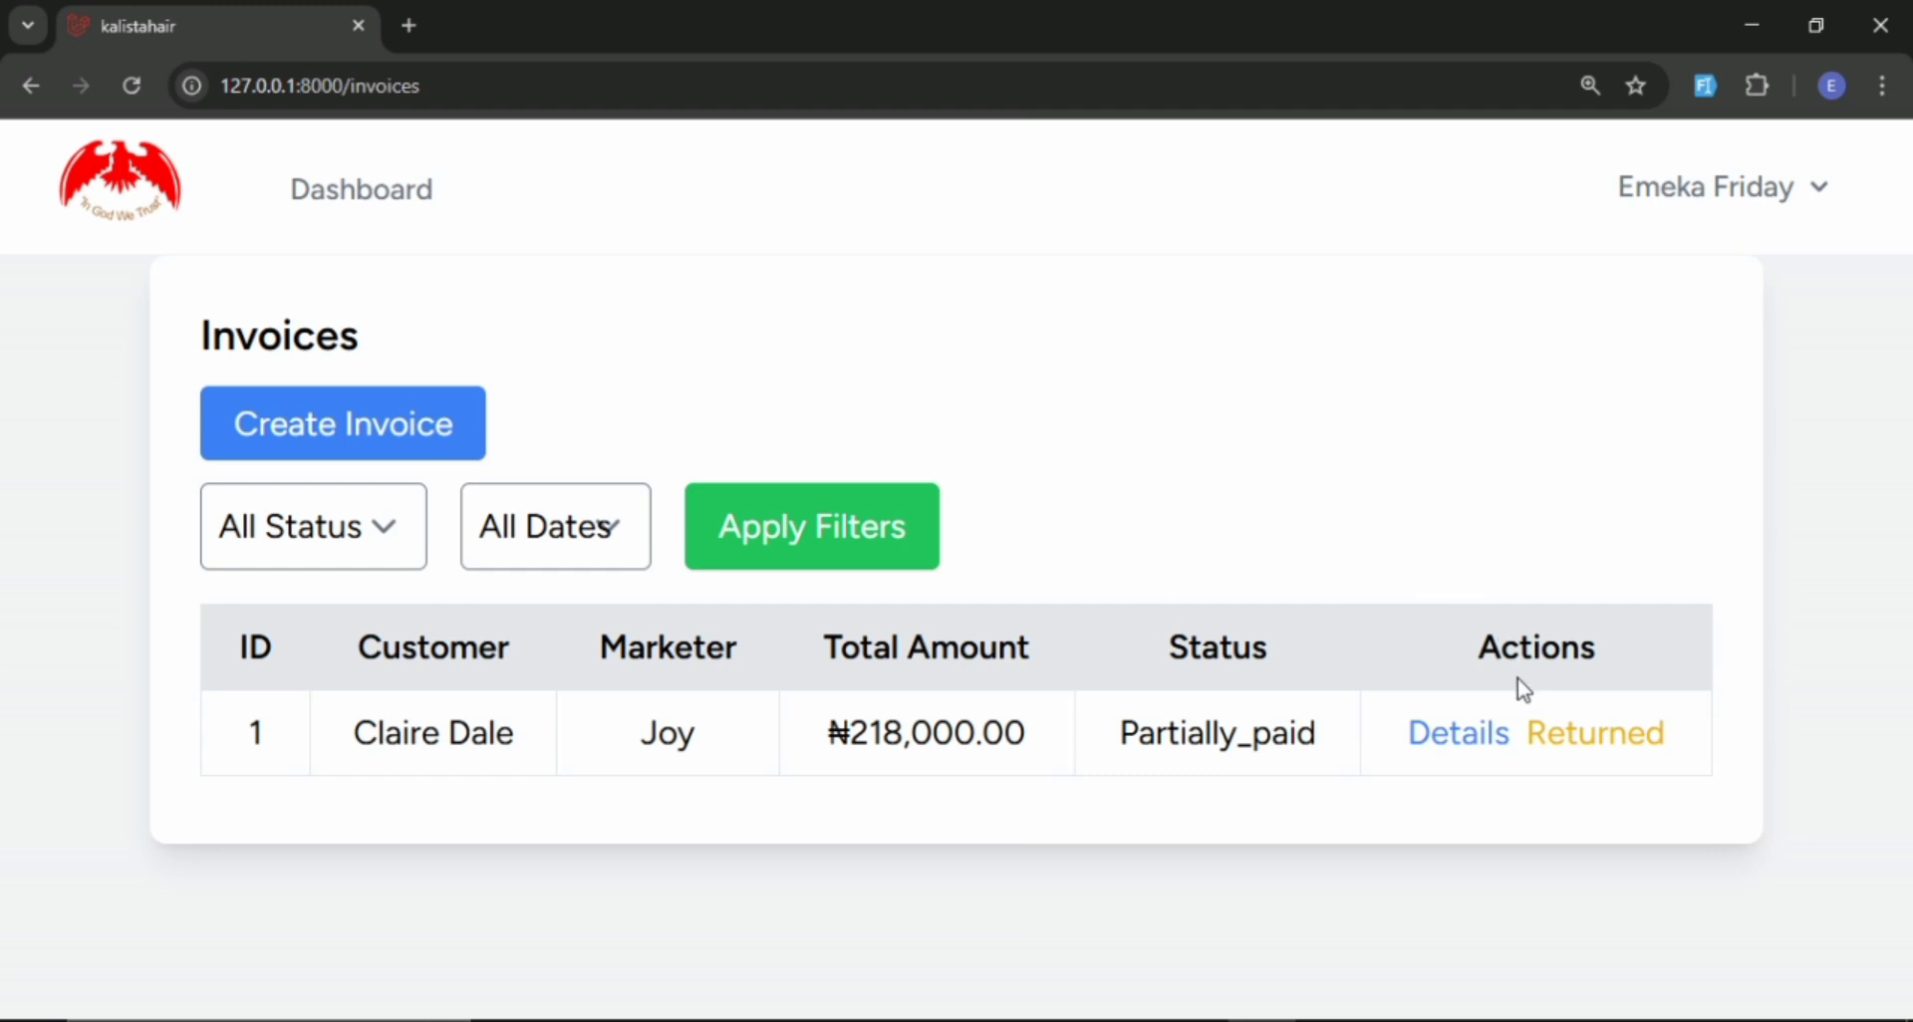
click(1574, 758)
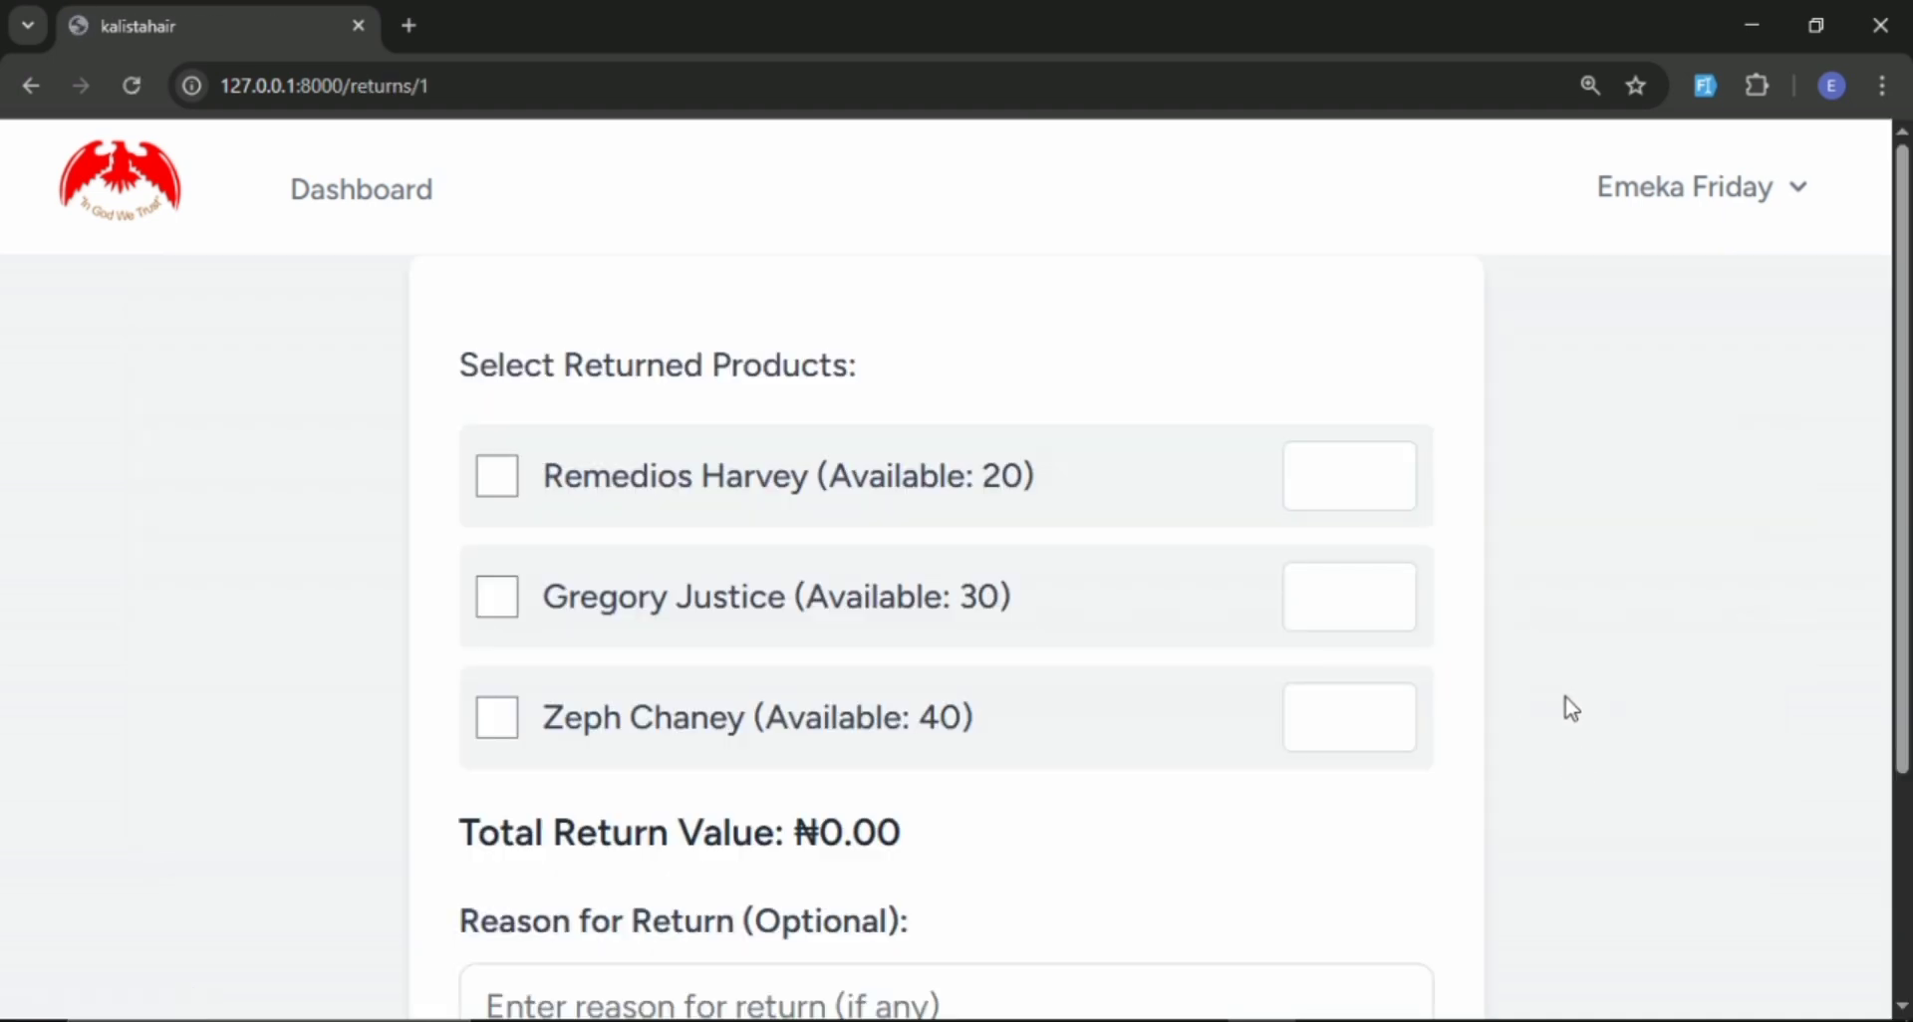
Mark the first product on invoice #1 as returned with a quantity of 2.
scroll(1594, 697, down, 3)
scroll(1624, 688, up, 3)
scroll(1623, 687, down, 3)
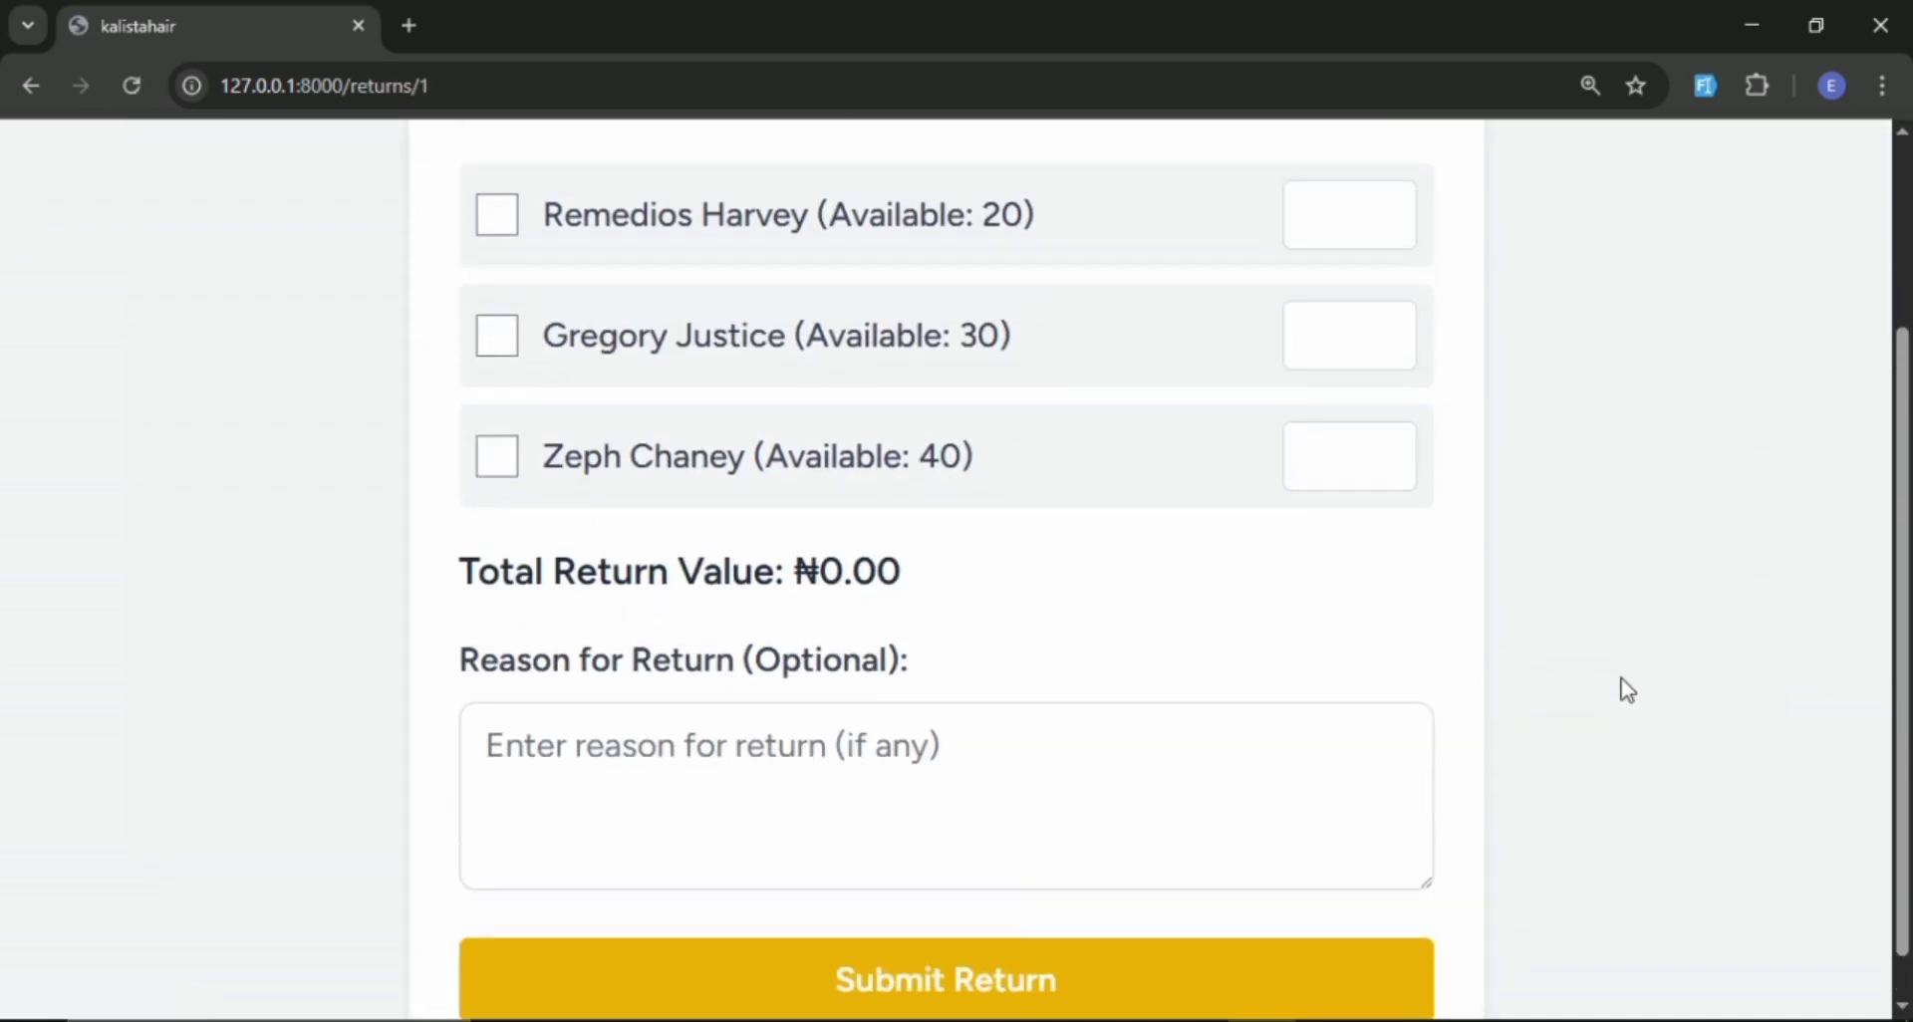
scroll(1623, 688, up, 1)
scroll(1364, 582, up, 2)
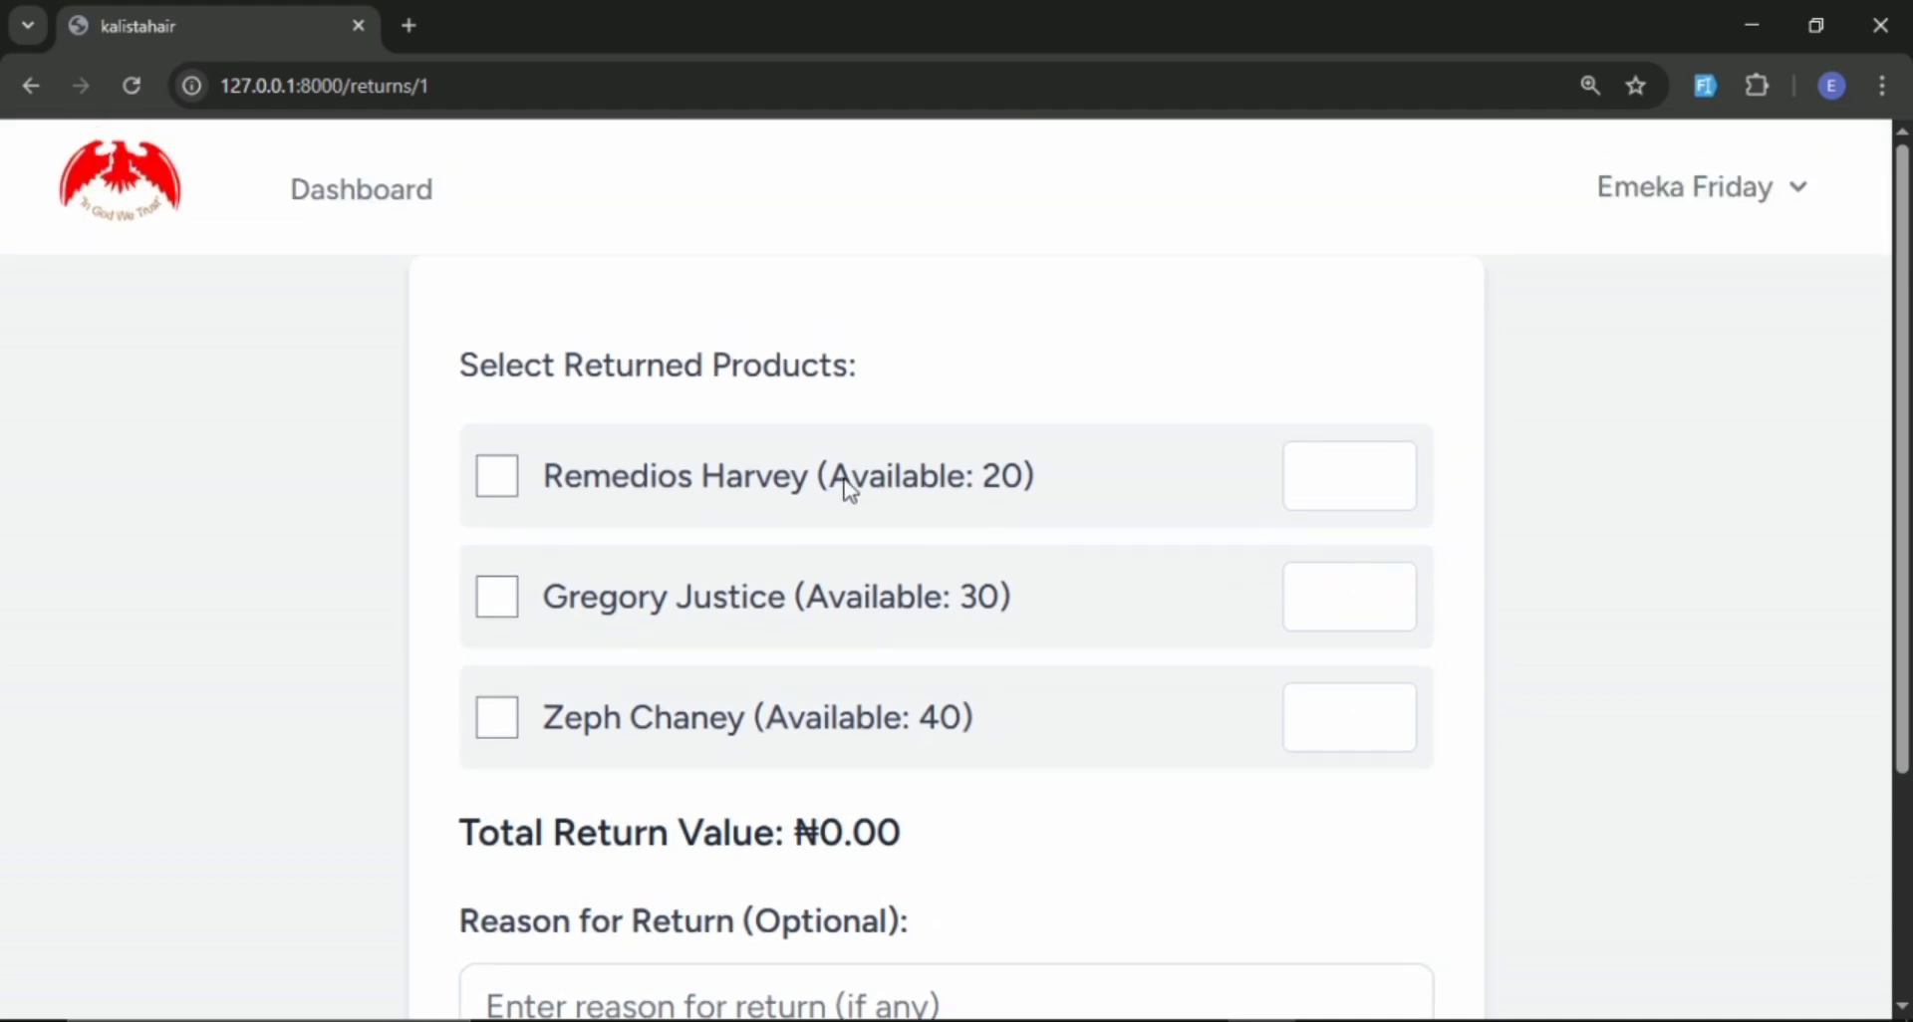
scroll(603, 372, down, 3)
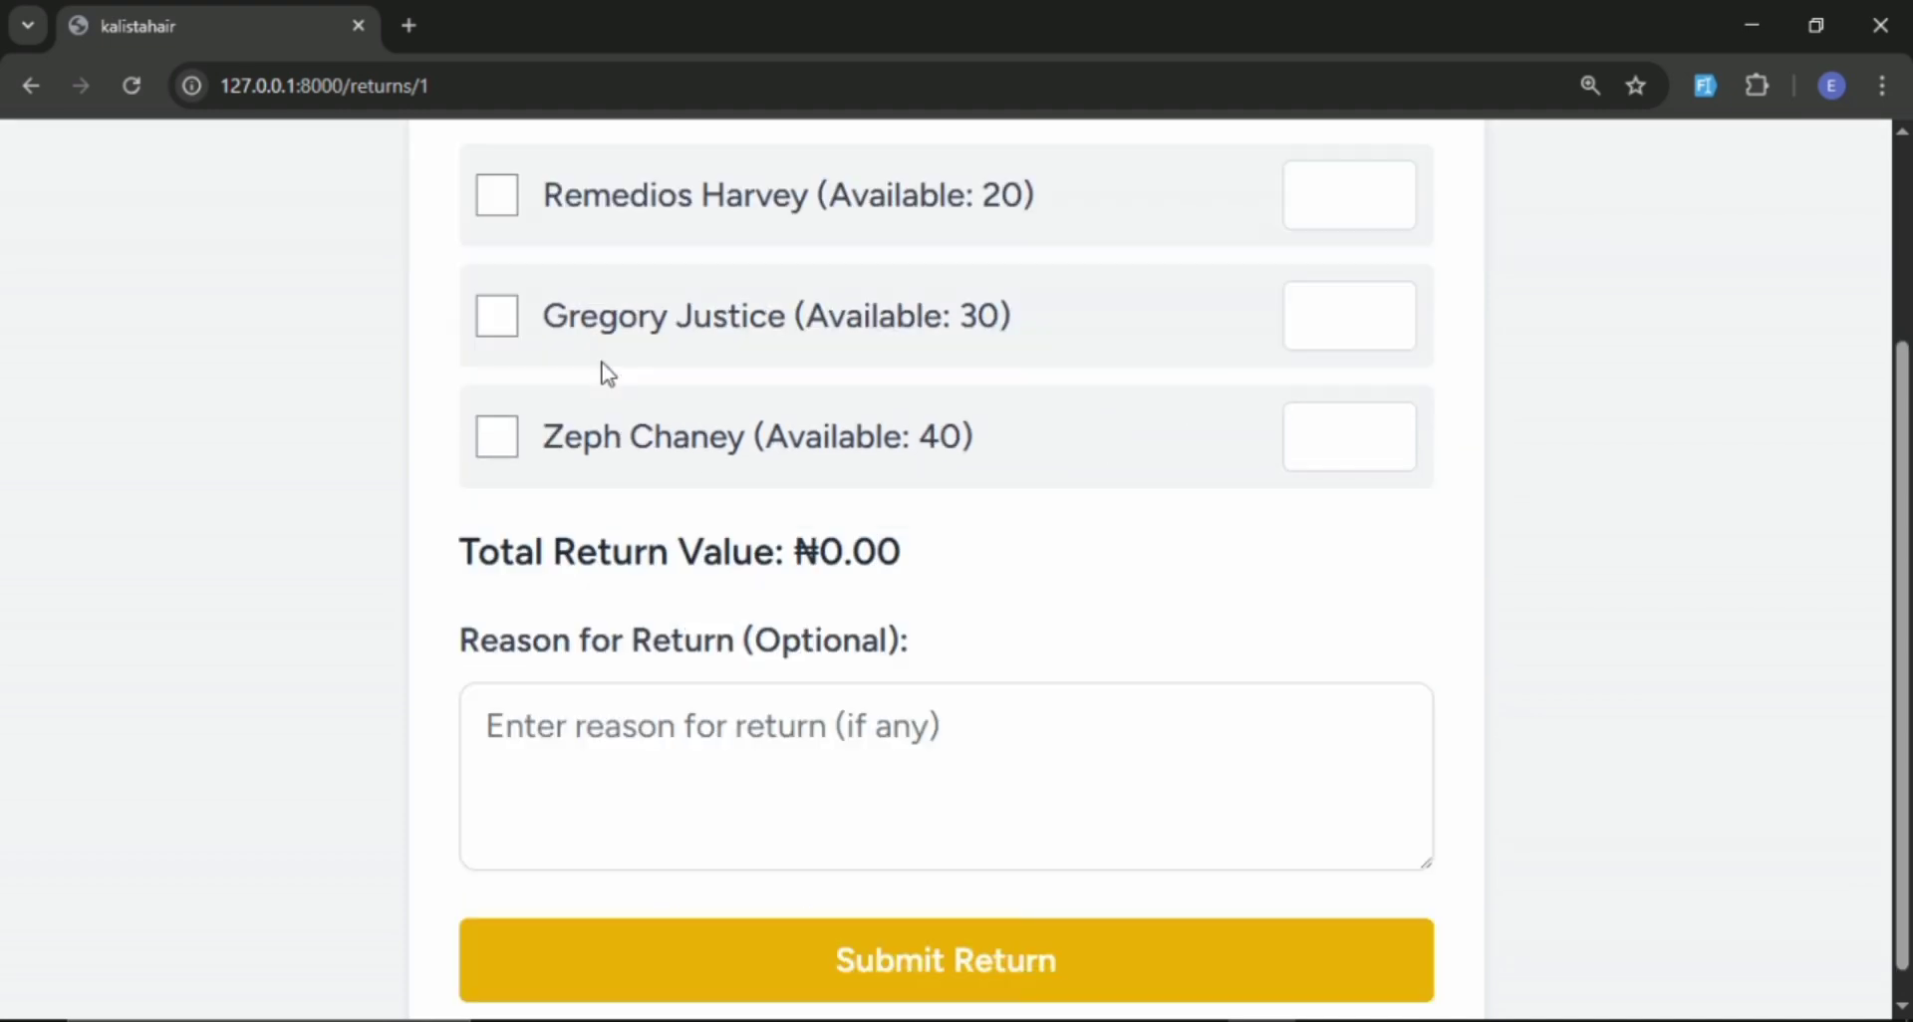
scroll(603, 372, up, 1)
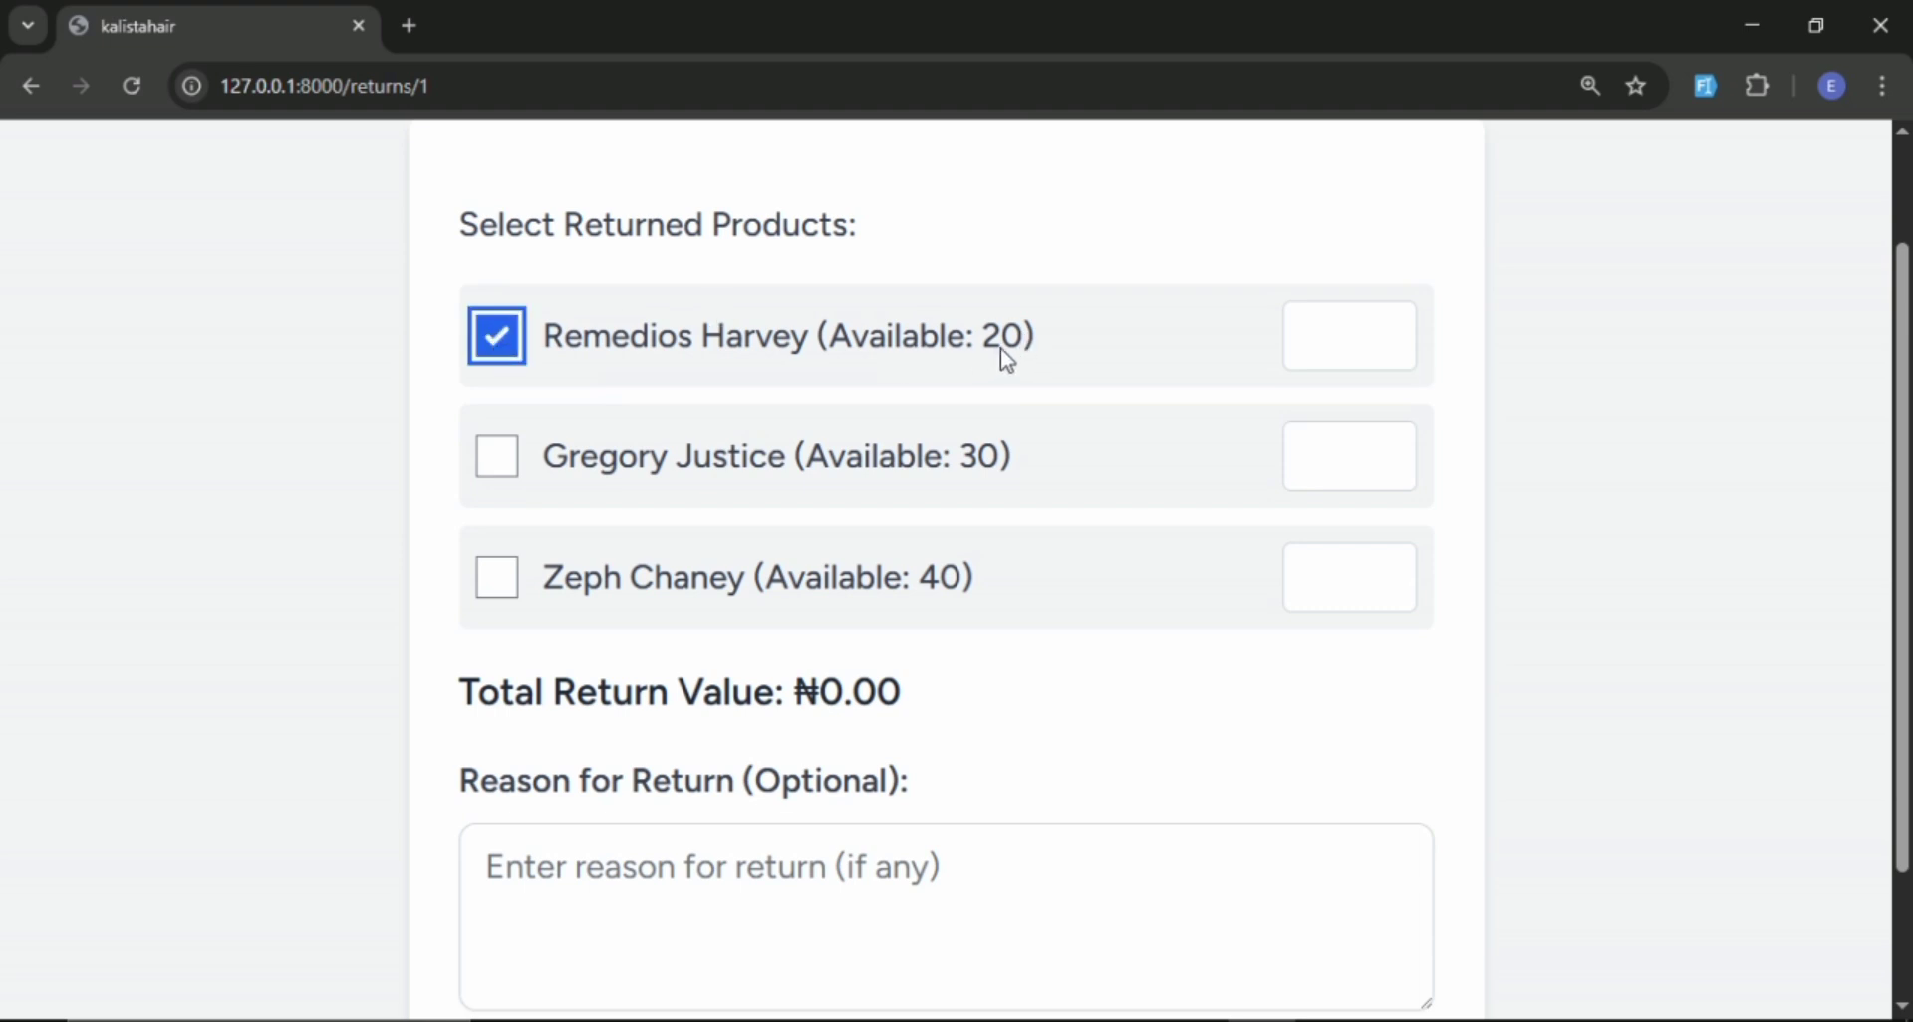
click(1347, 346)
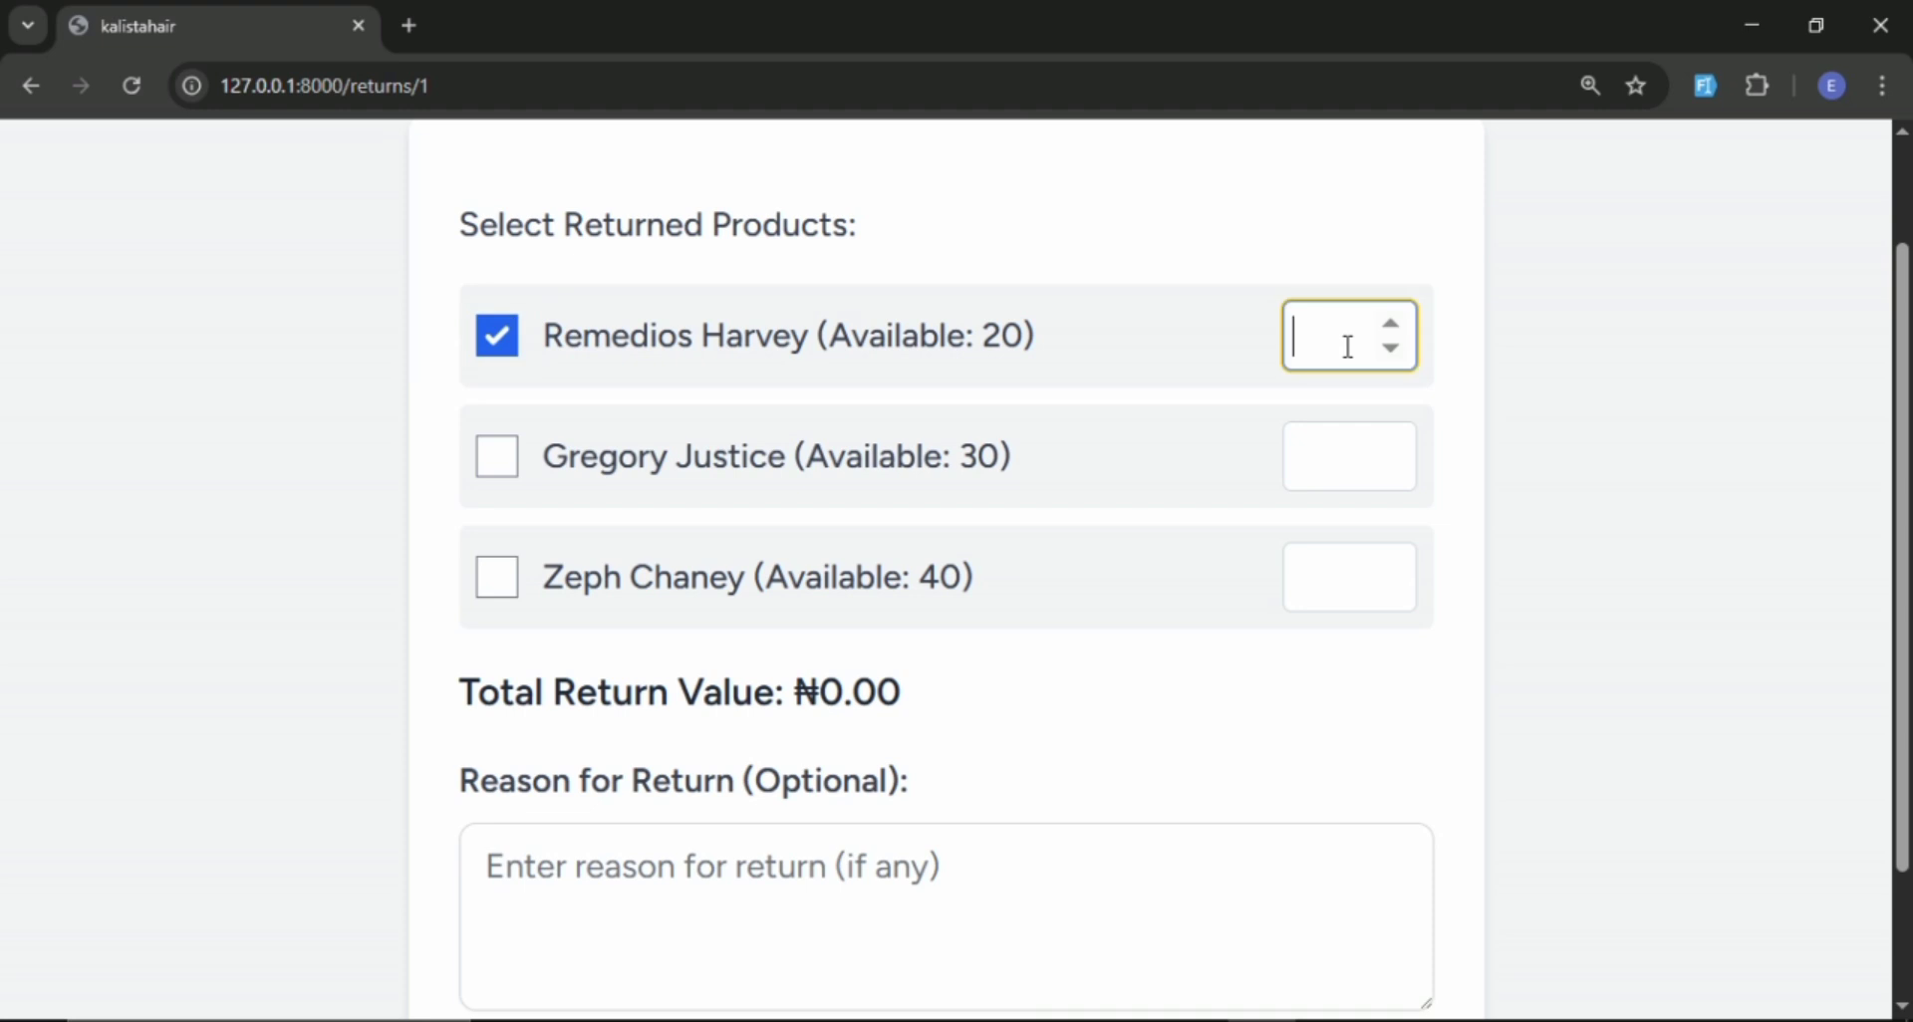
text(2)
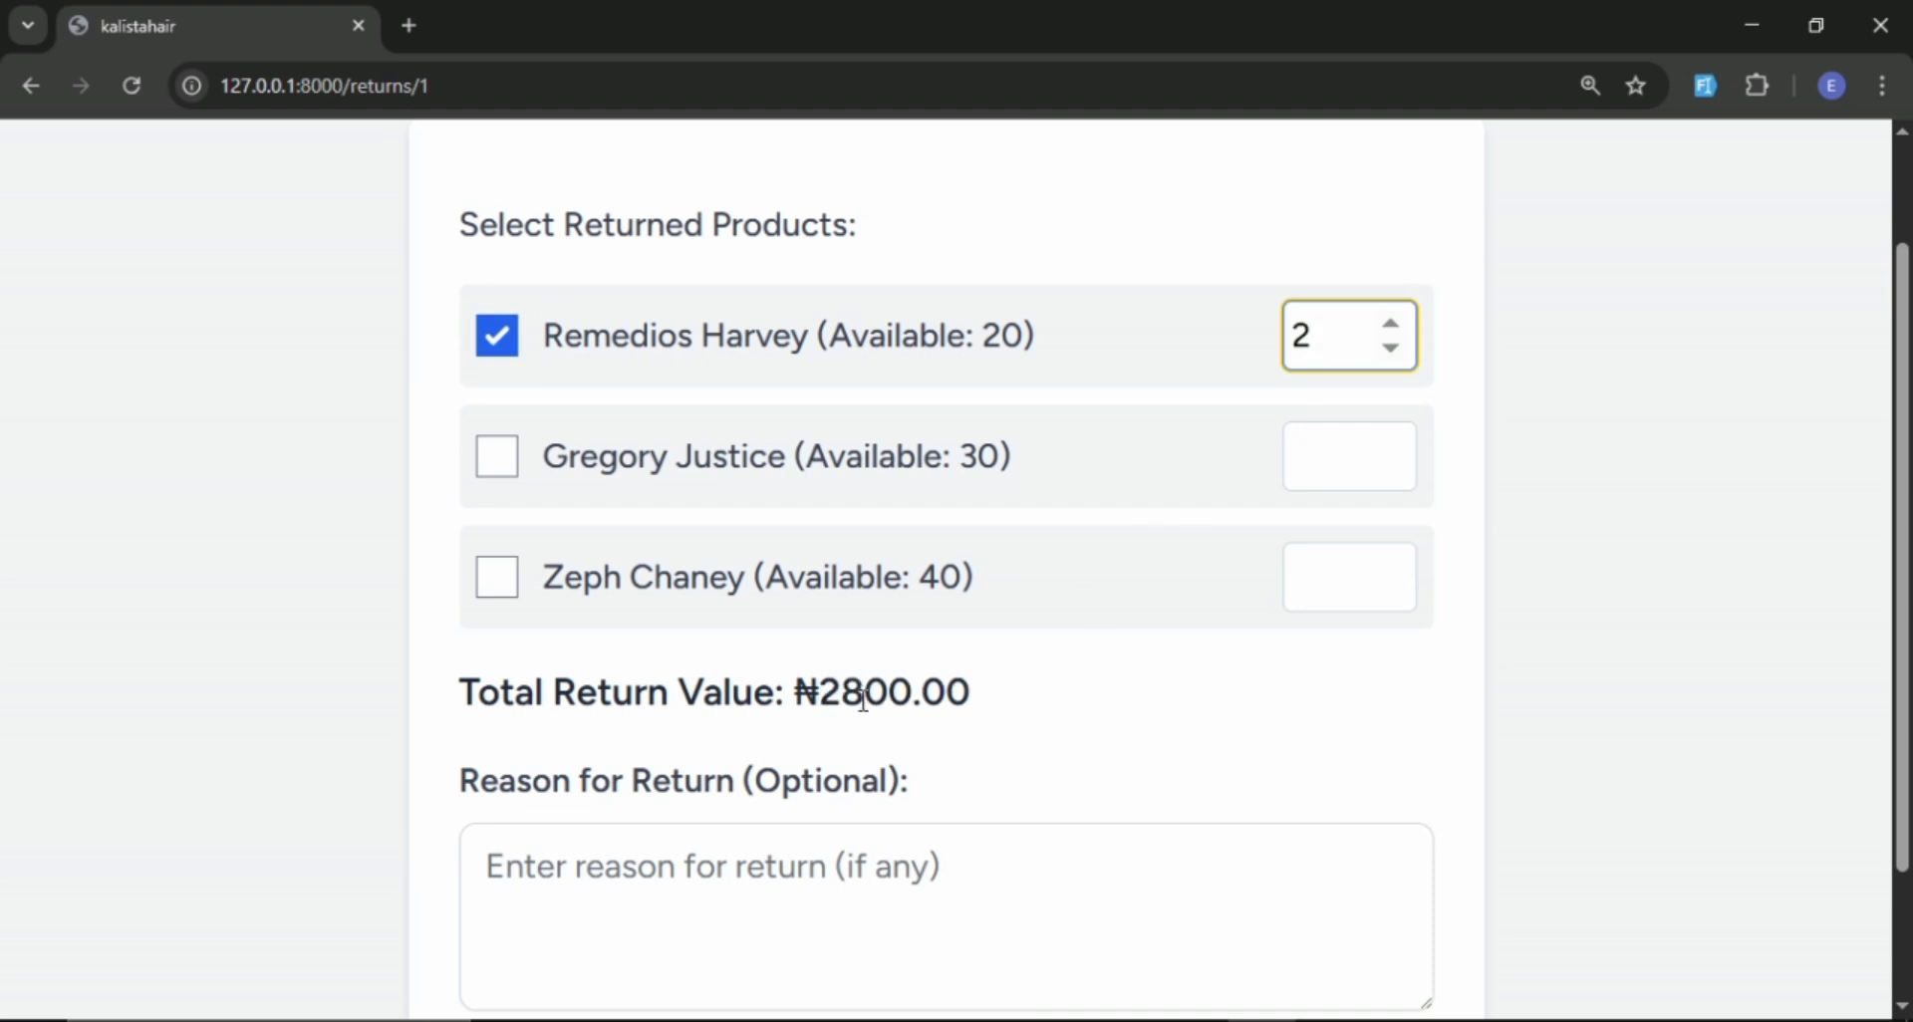
Mark the second product as returned with quantity 2 and the third product with quantity 10.
scroll(928, 687, down, 1)
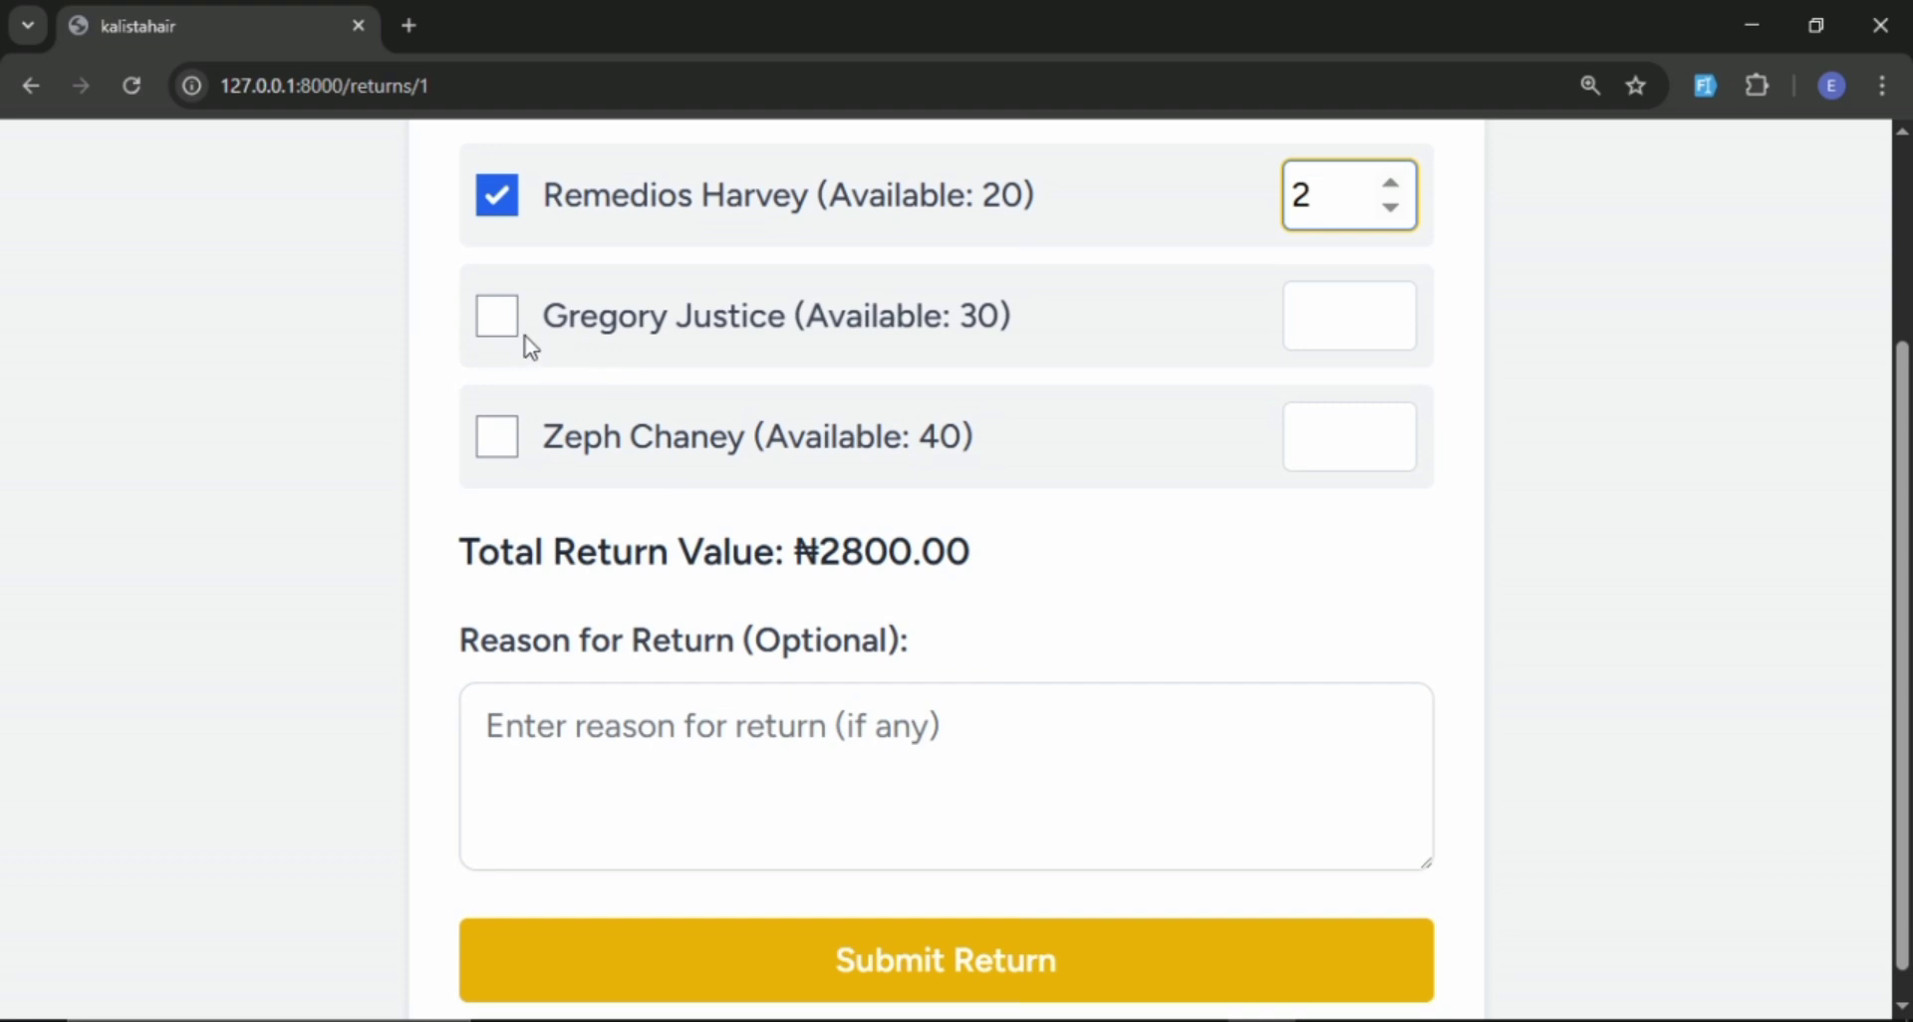
click(498, 317)
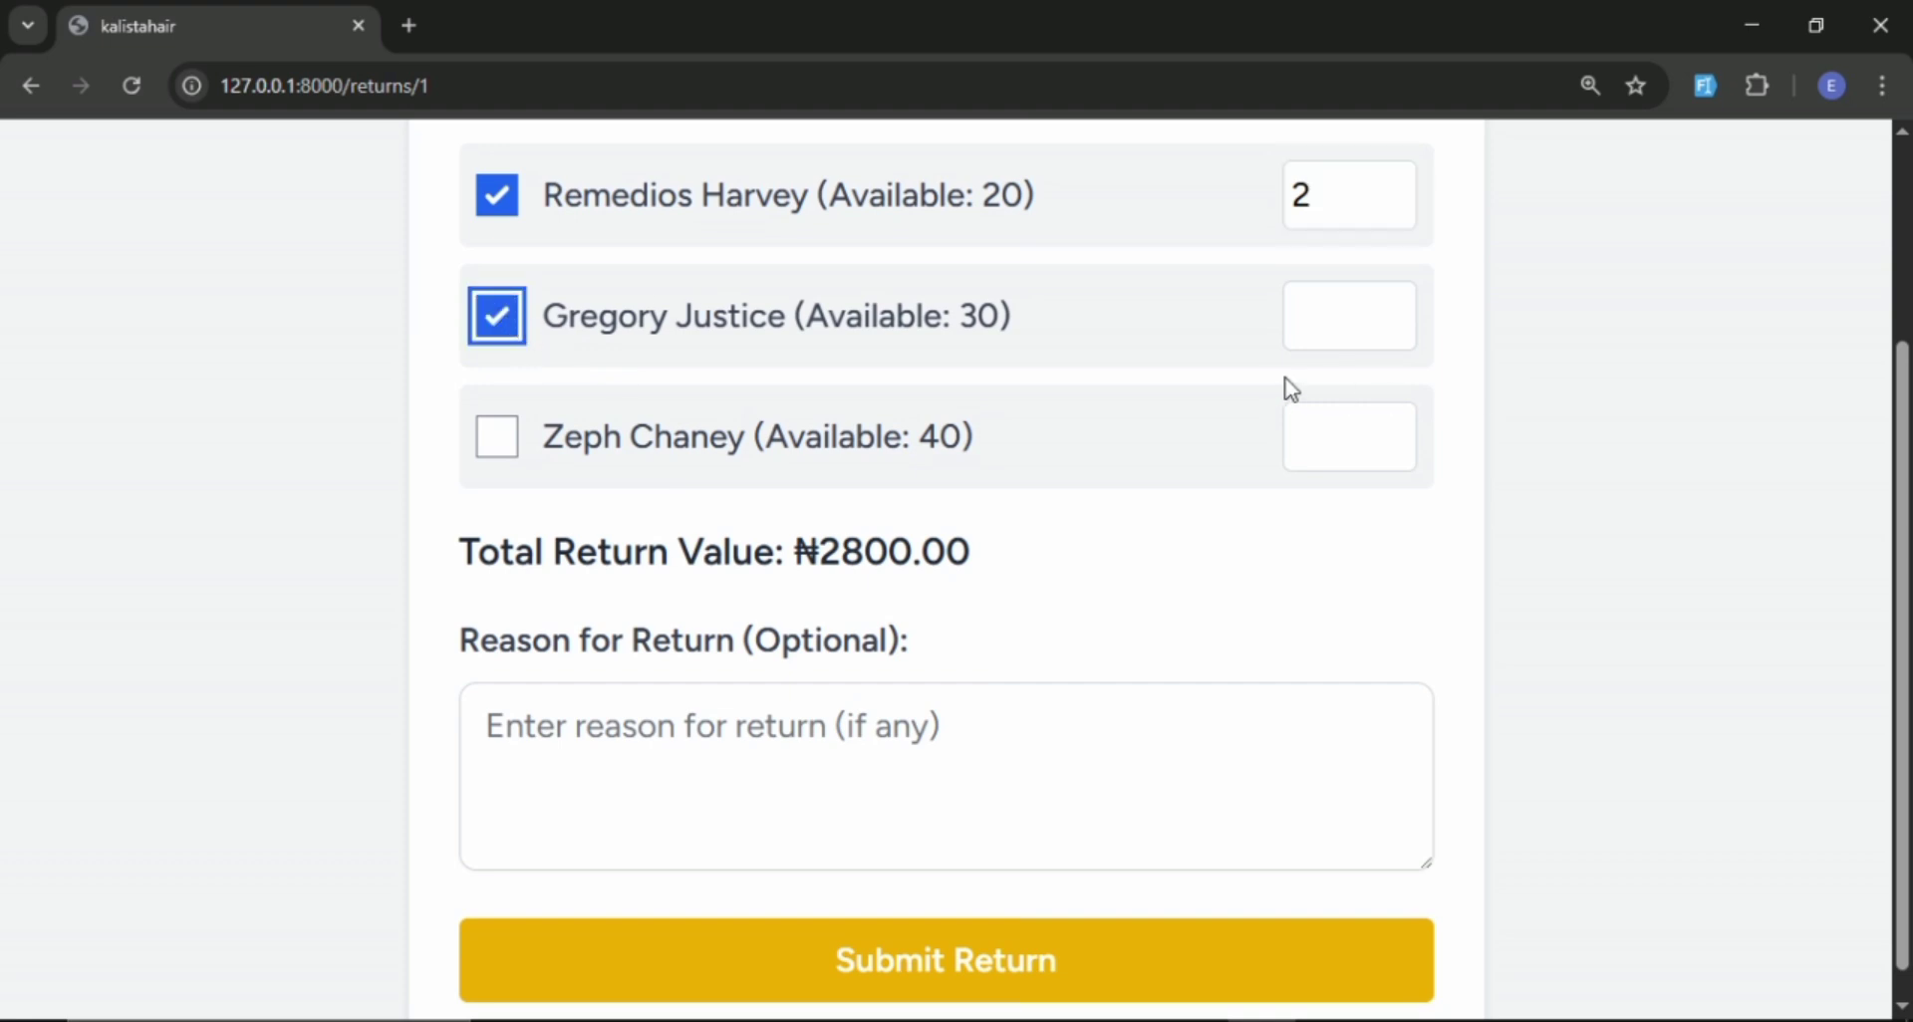
click(1353, 331)
text(2)
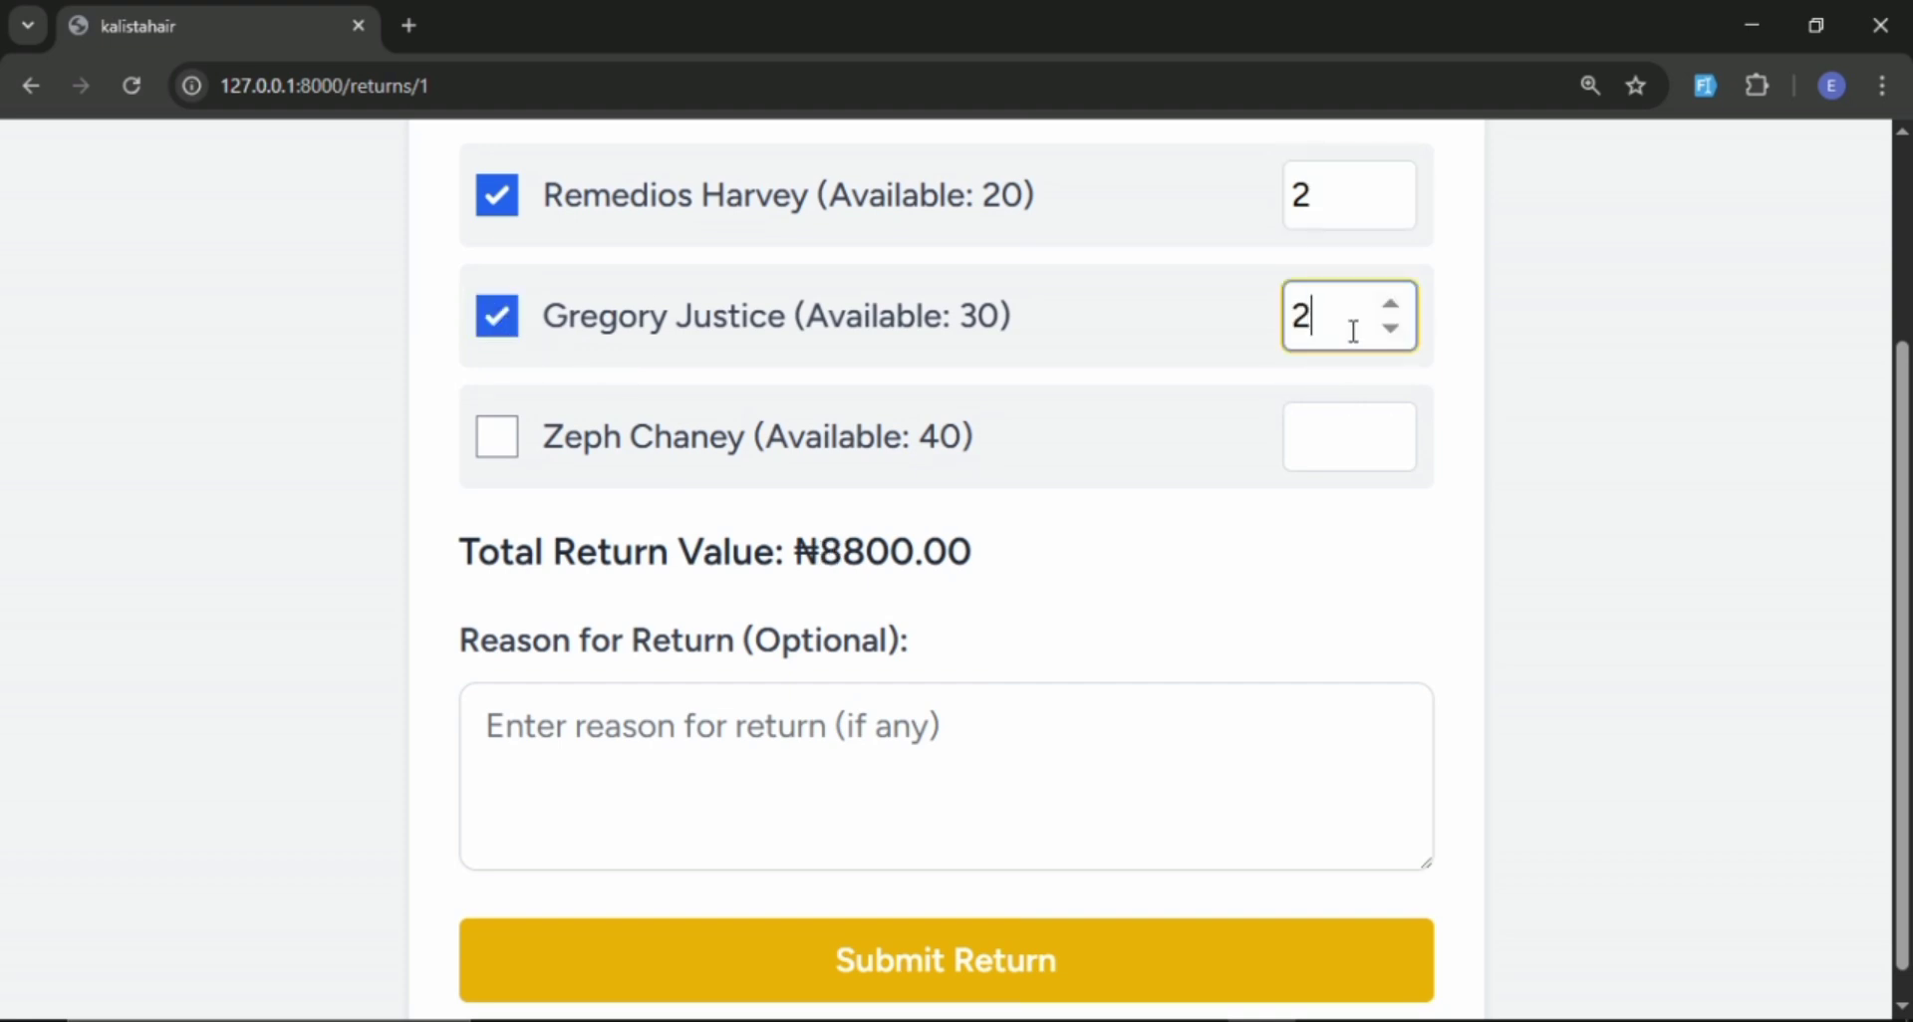
scroll(975, 487, down, 1)
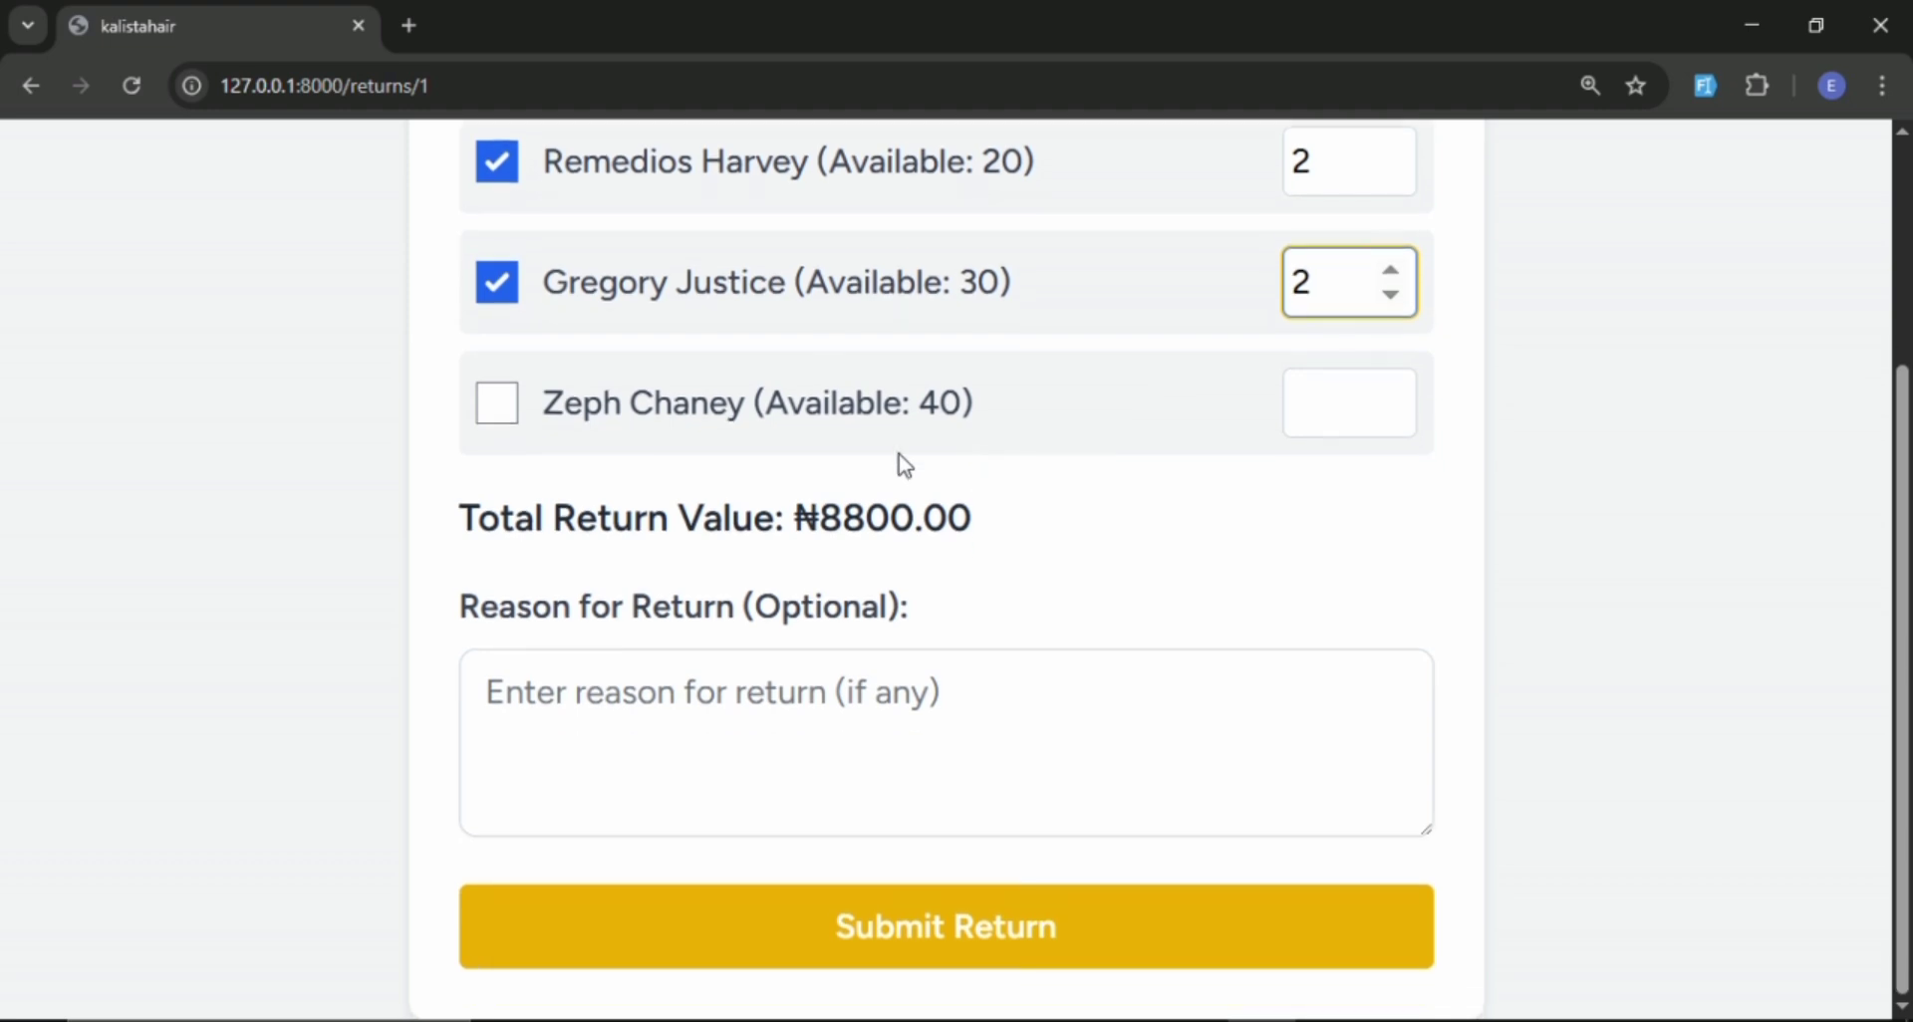
click(501, 399)
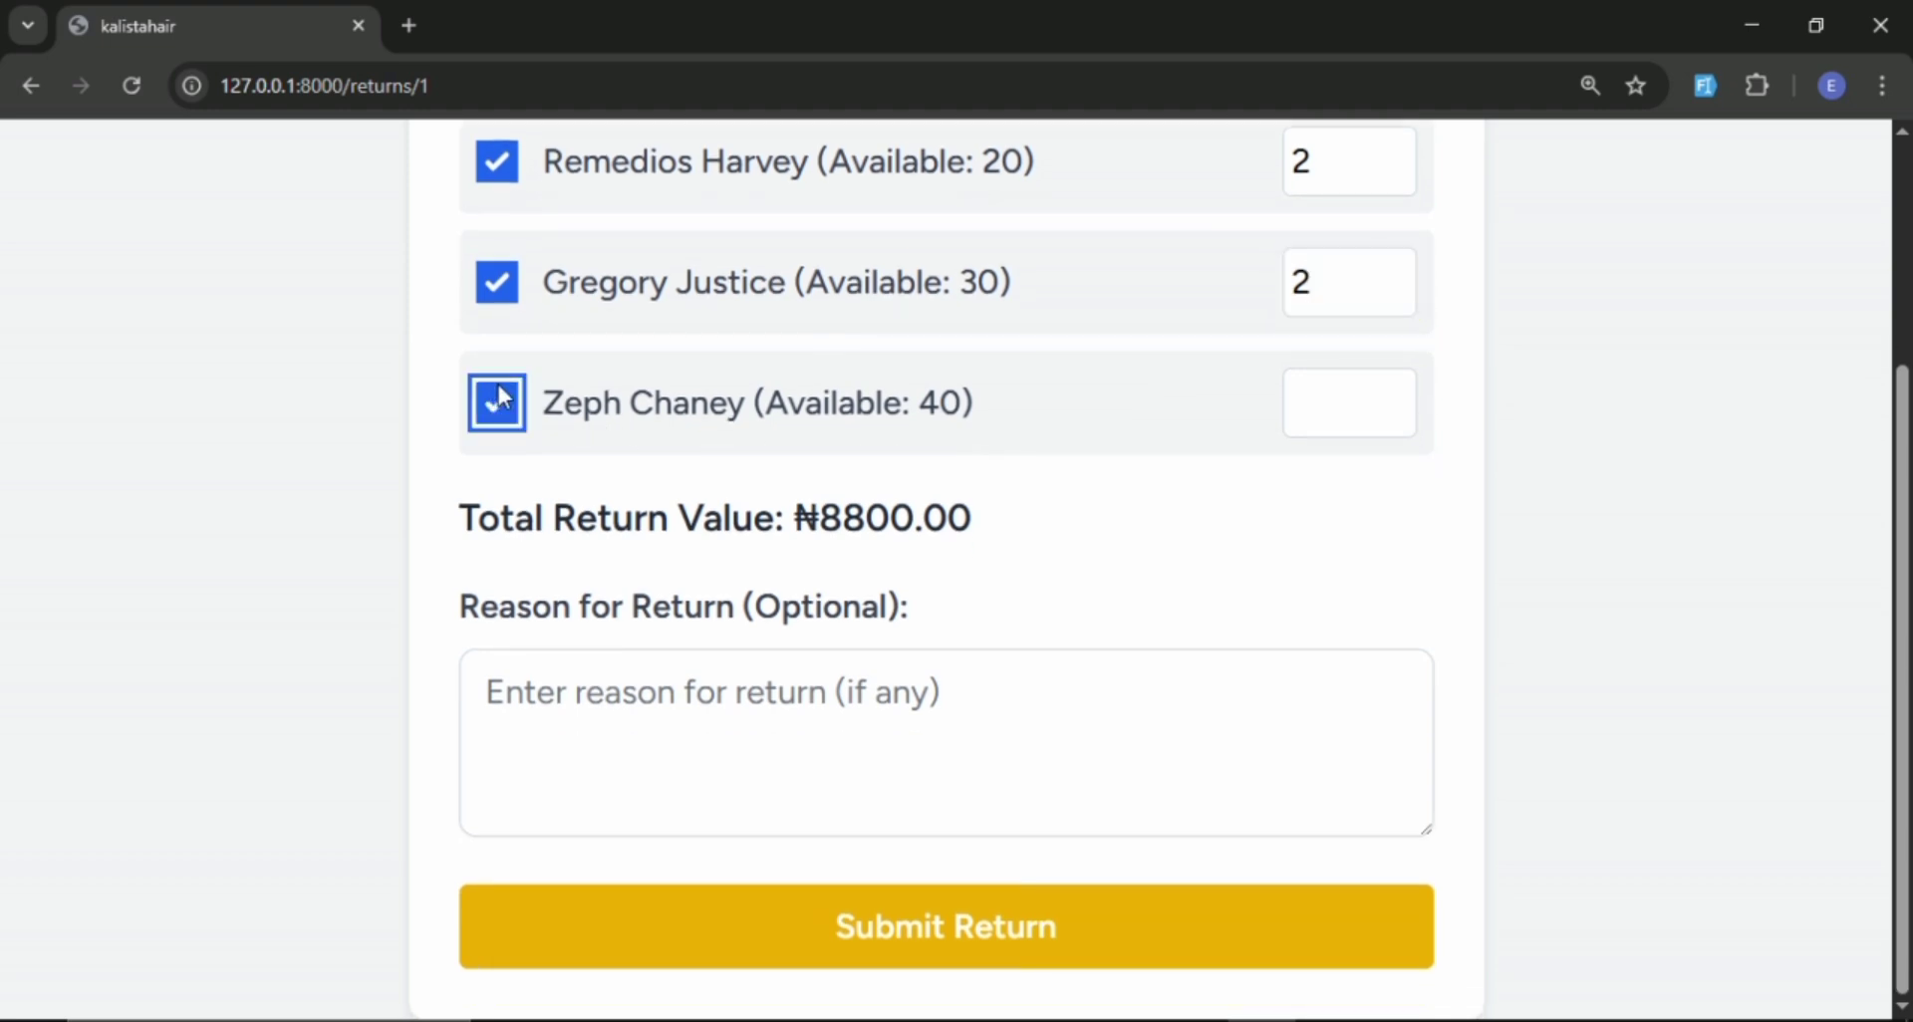
click(1348, 412)
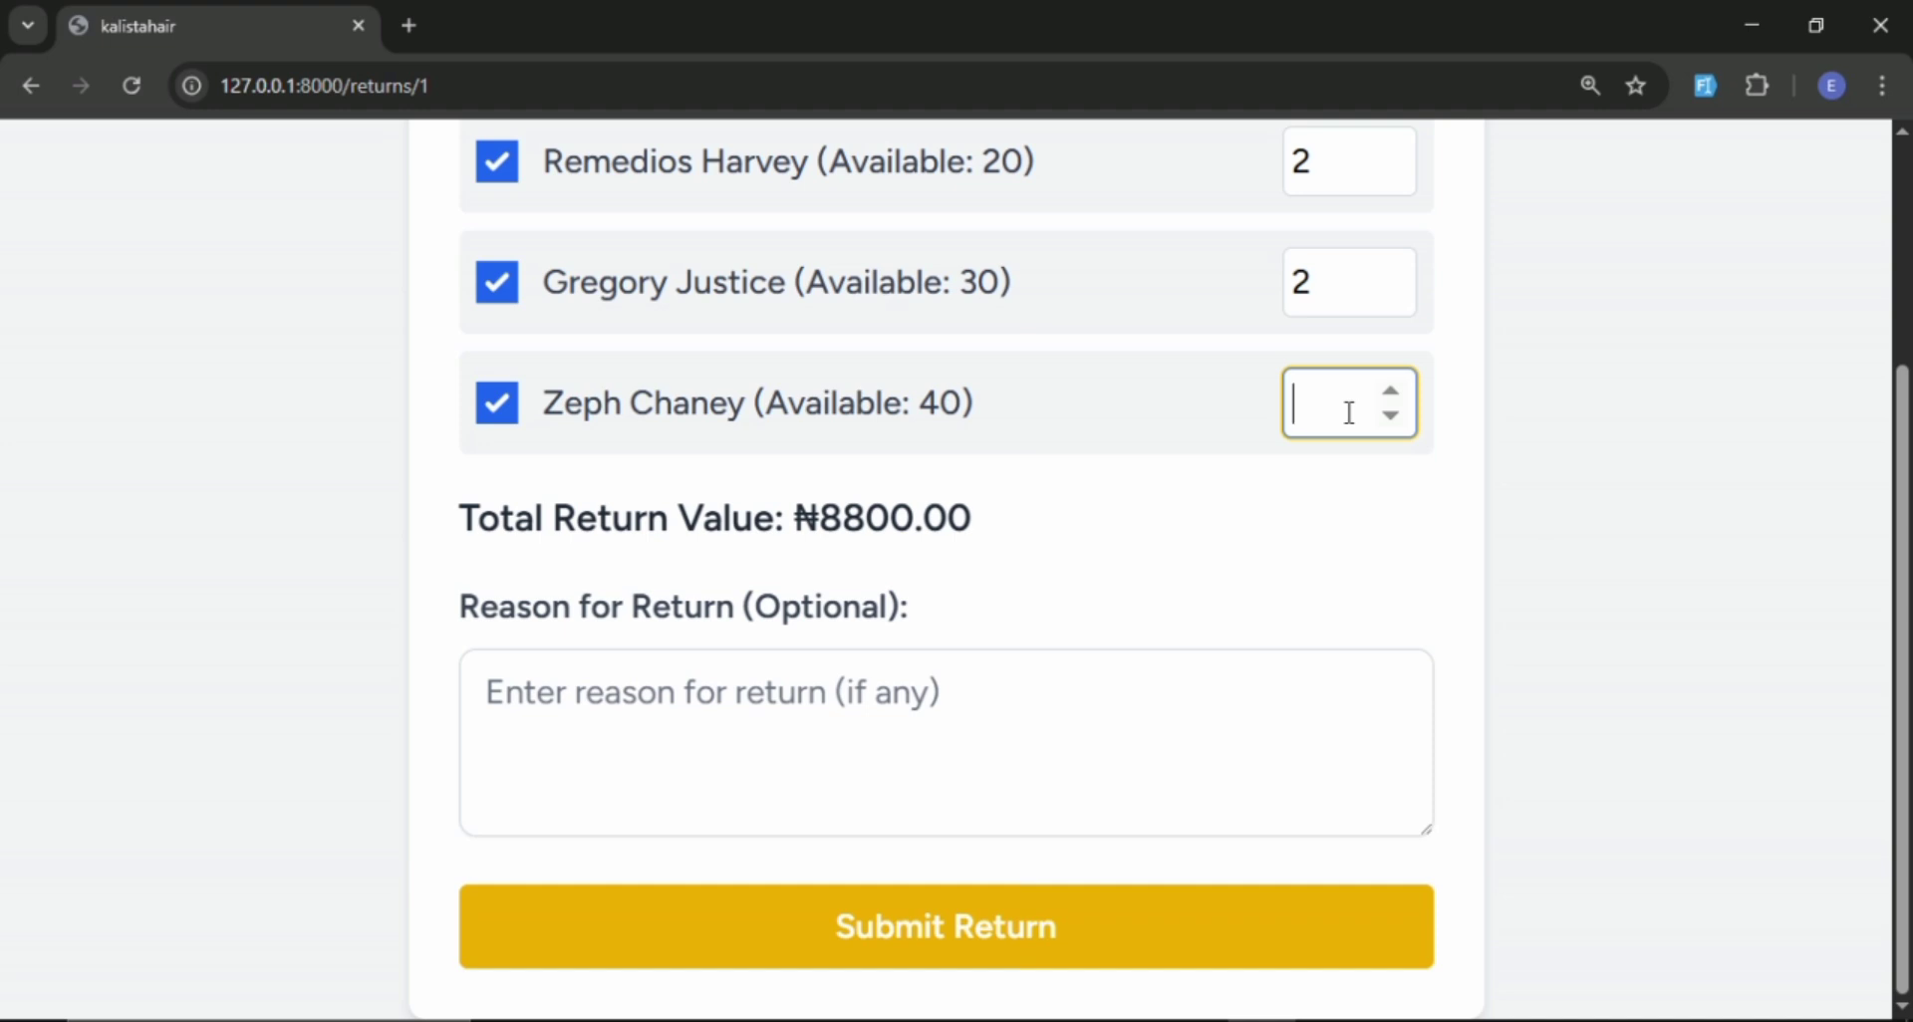
text(10)
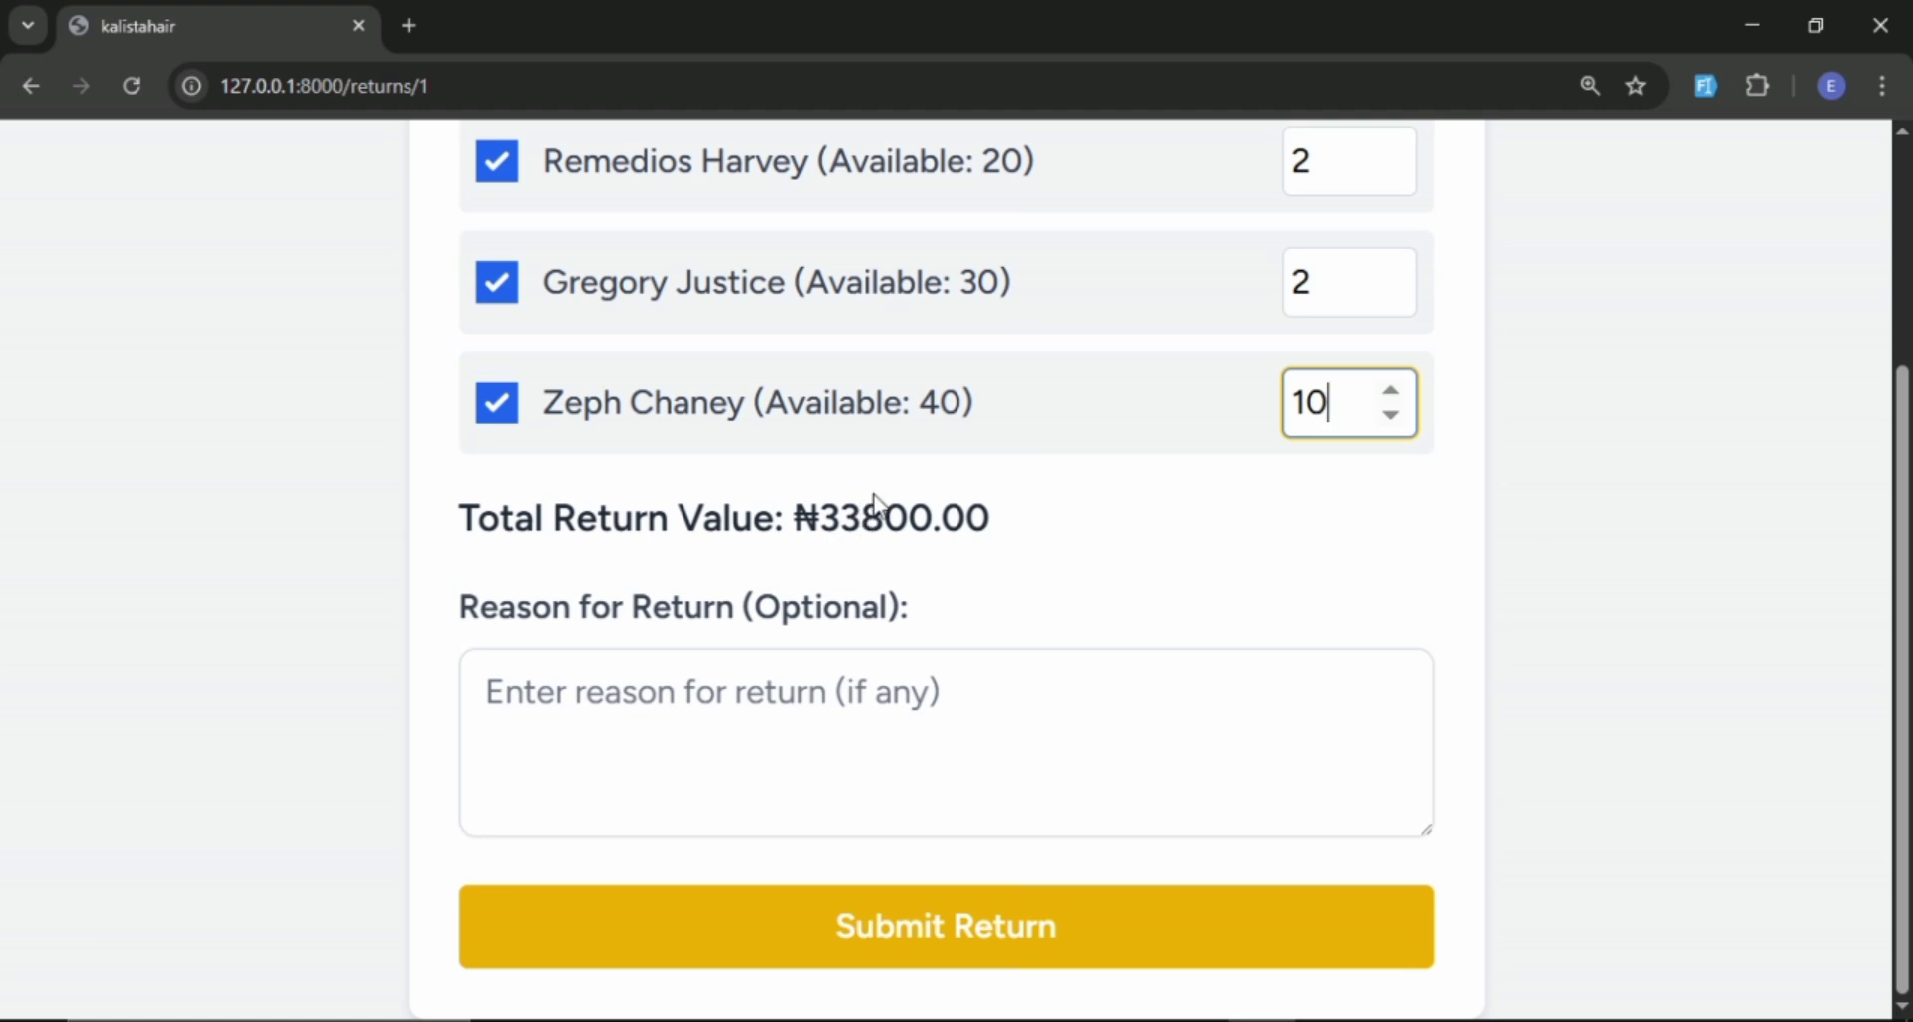
Review the total return value, then try to submit and confirm the return without a reason.
scroll(876, 501, up, 3)
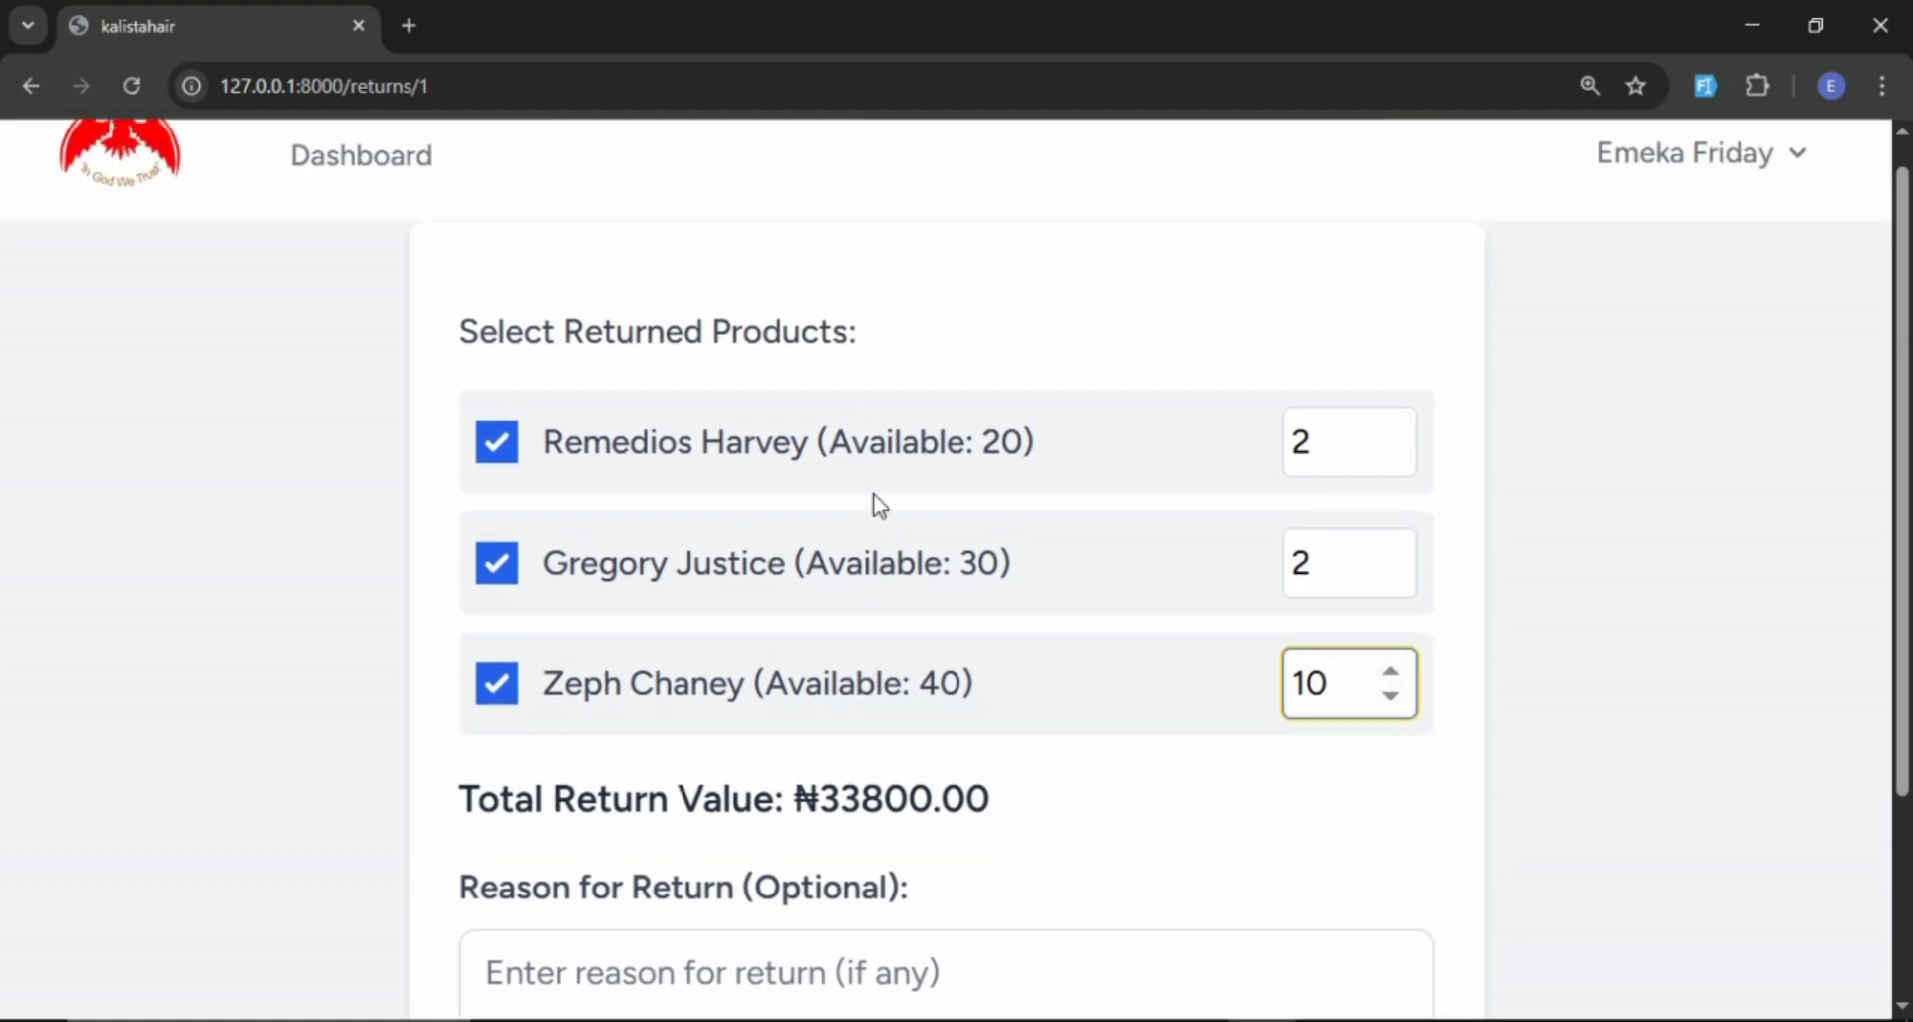
scroll(876, 501, down, 3)
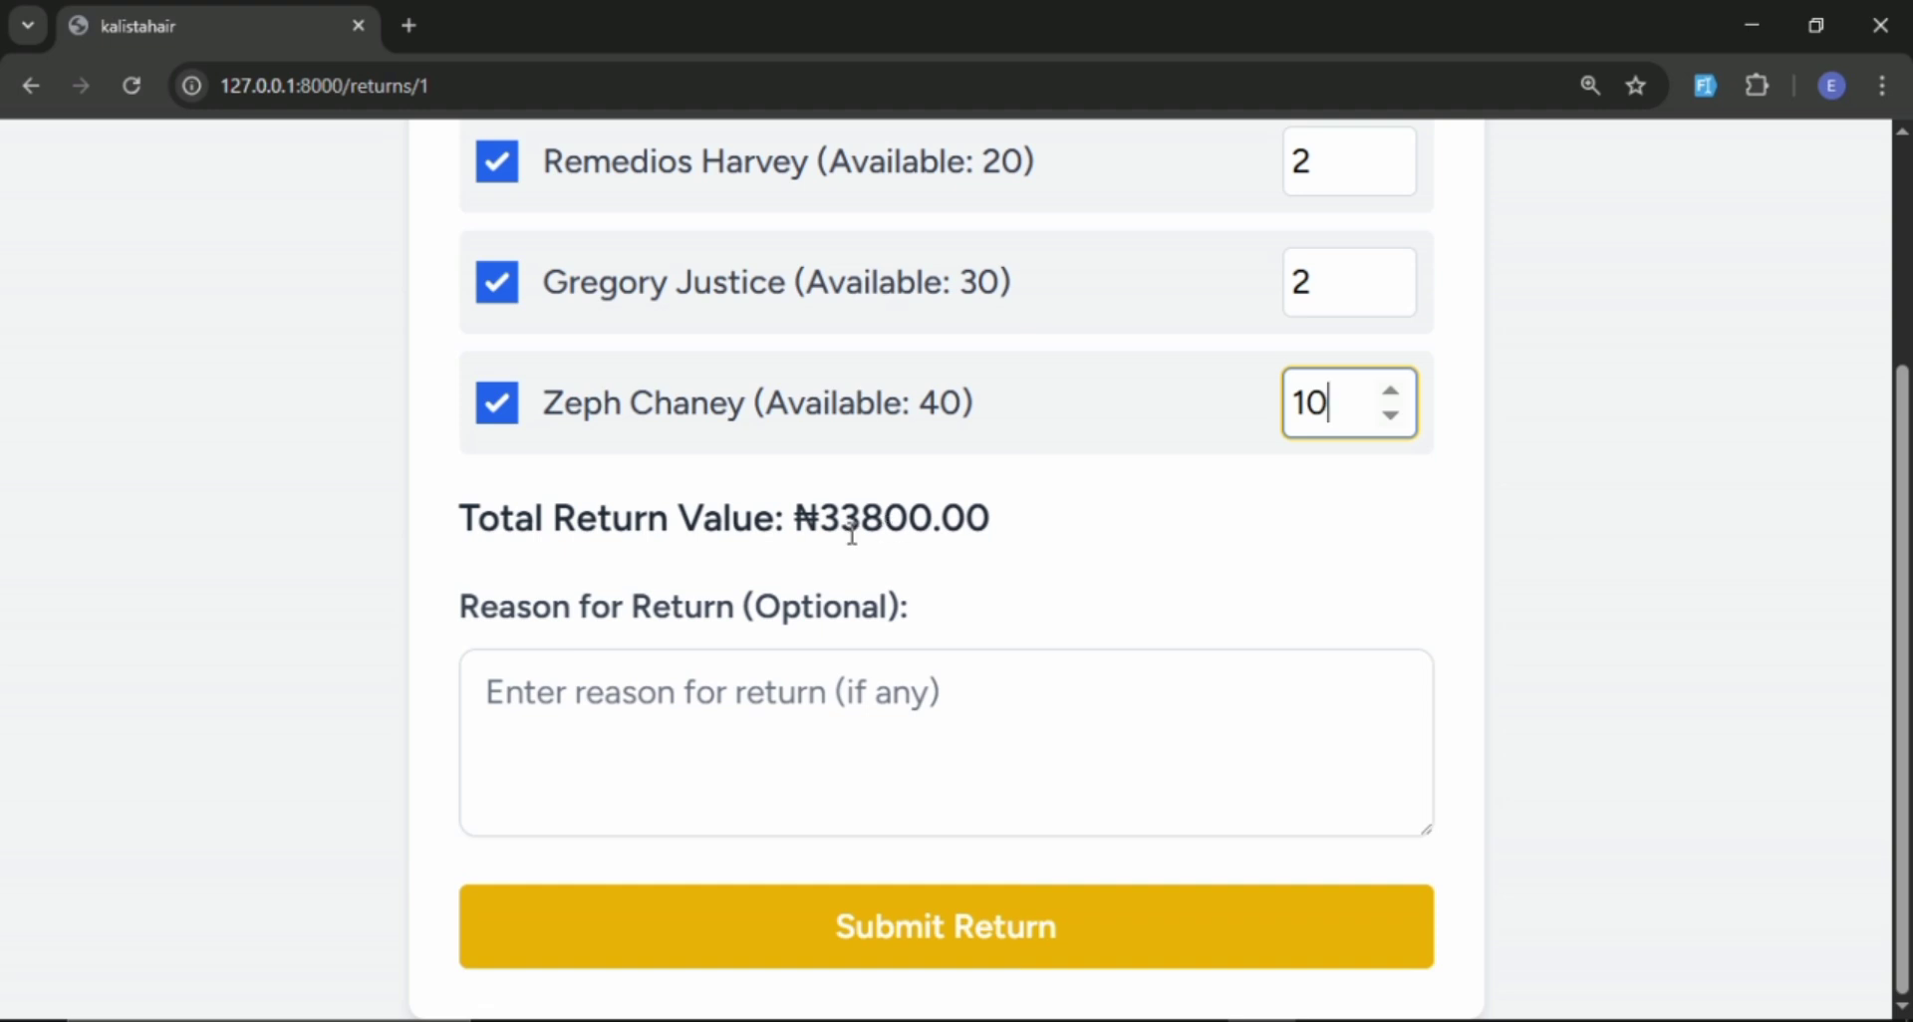
scroll(876, 533, up, 3)
scroll(875, 533, down, 3)
click(963, 932)
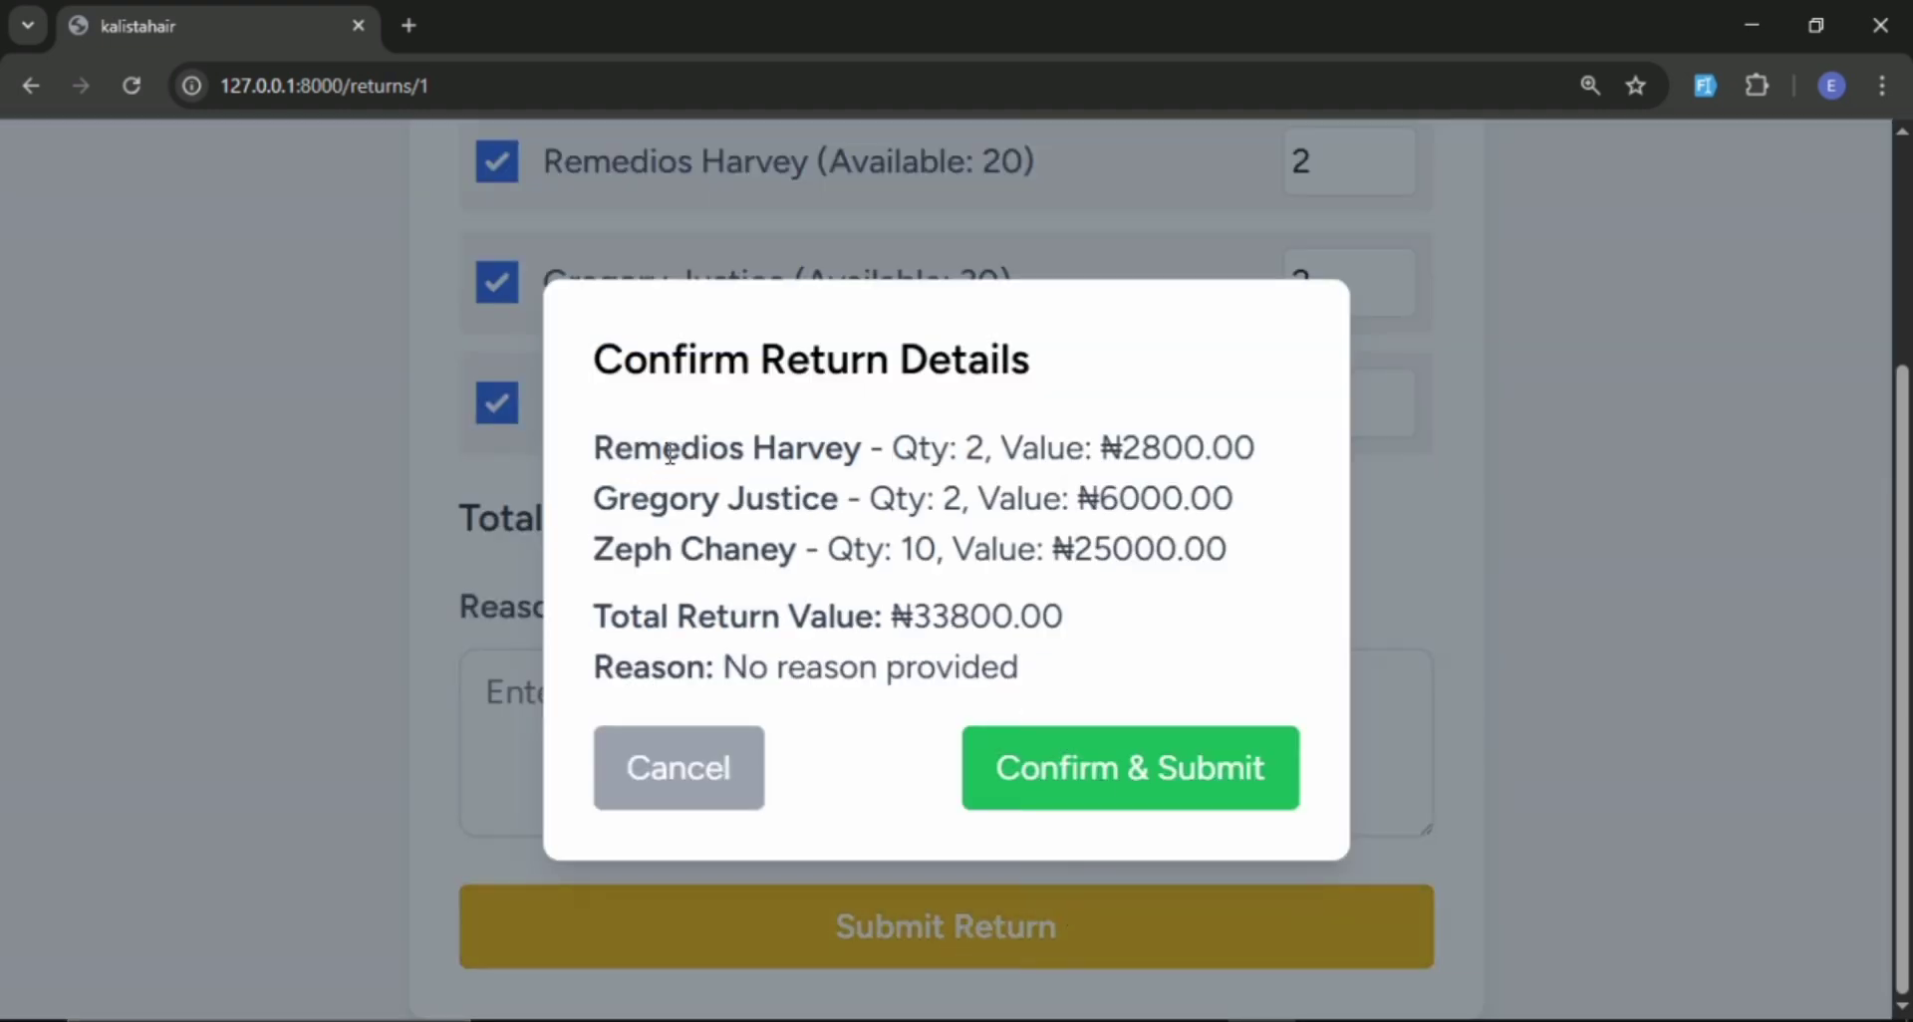
click(1097, 777)
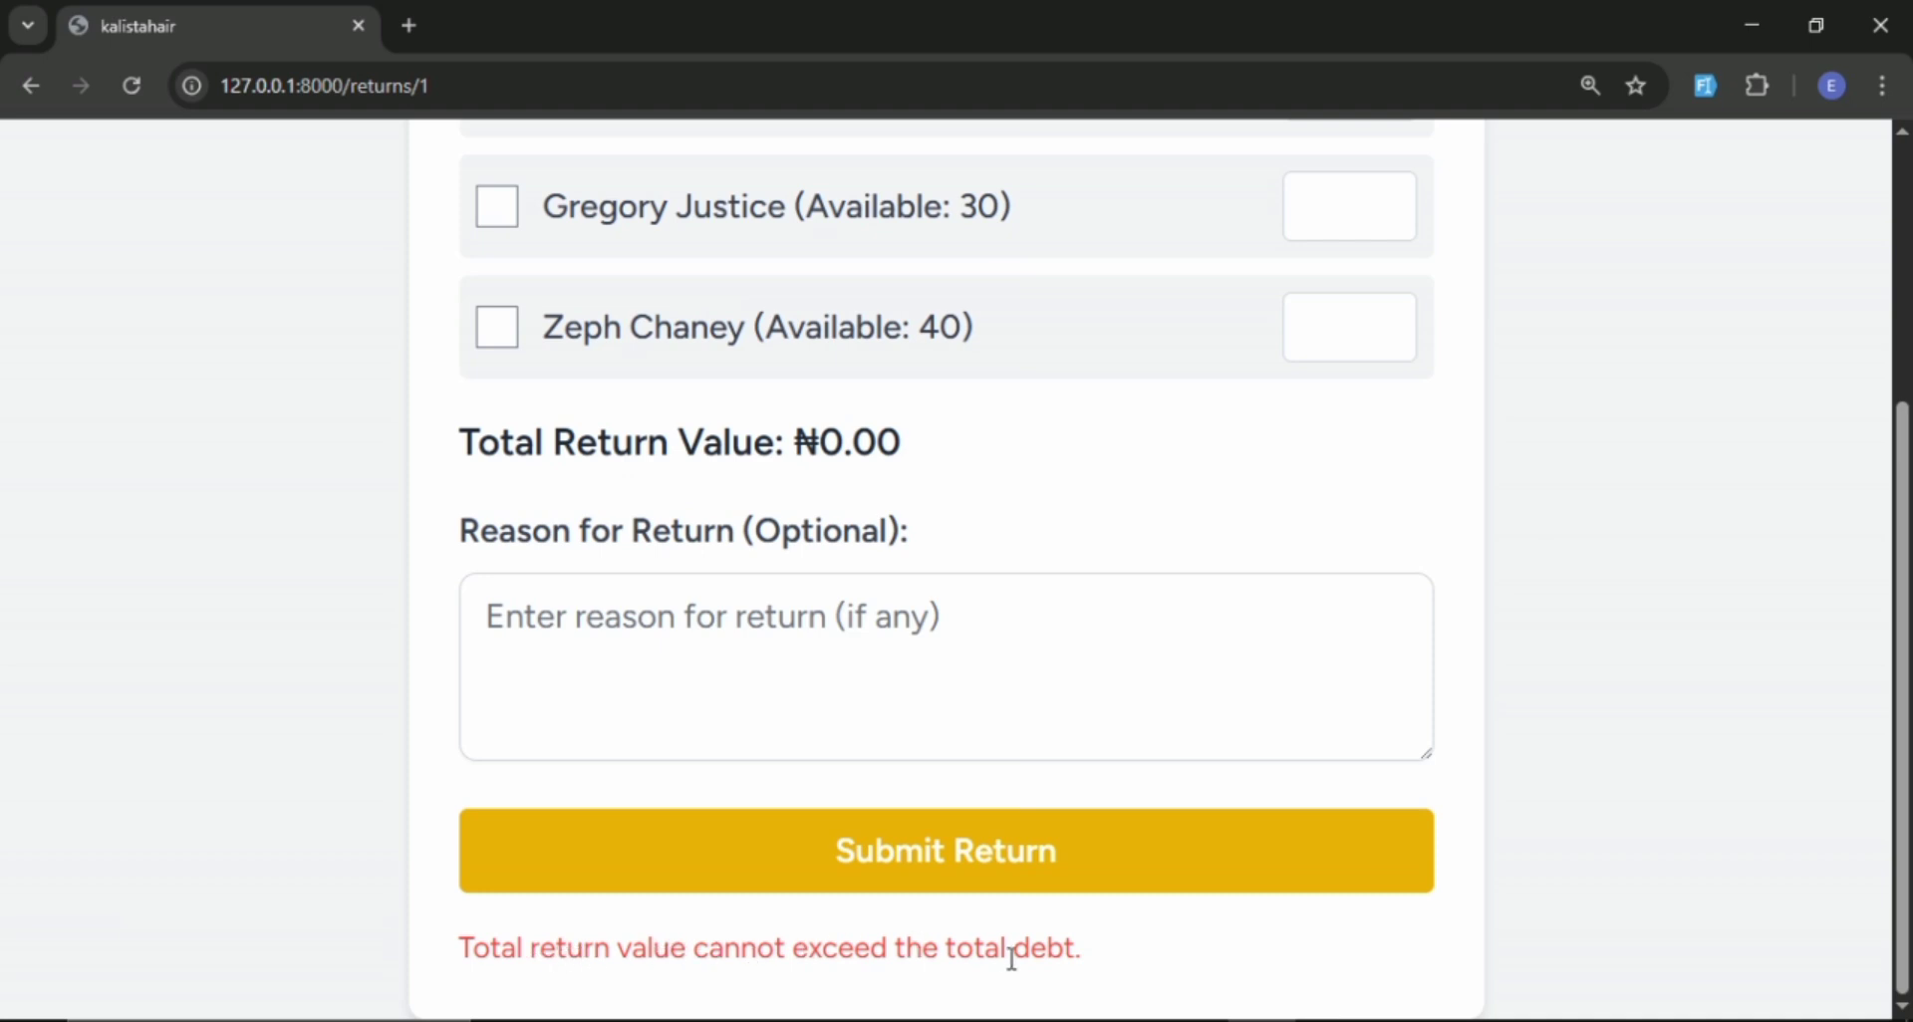
Examine the return form and the message below it following the submission.
scroll(1093, 961, up, 3)
scroll(1096, 965, down, 3)
scroll(847, 777, up, 4)
scroll(917, 698, down, 2)
scroll(960, 624, down, 2)
scroll(953, 611, up, 3)
scroll(952, 611, down, 3)
scroll(967, 718, up, 4)
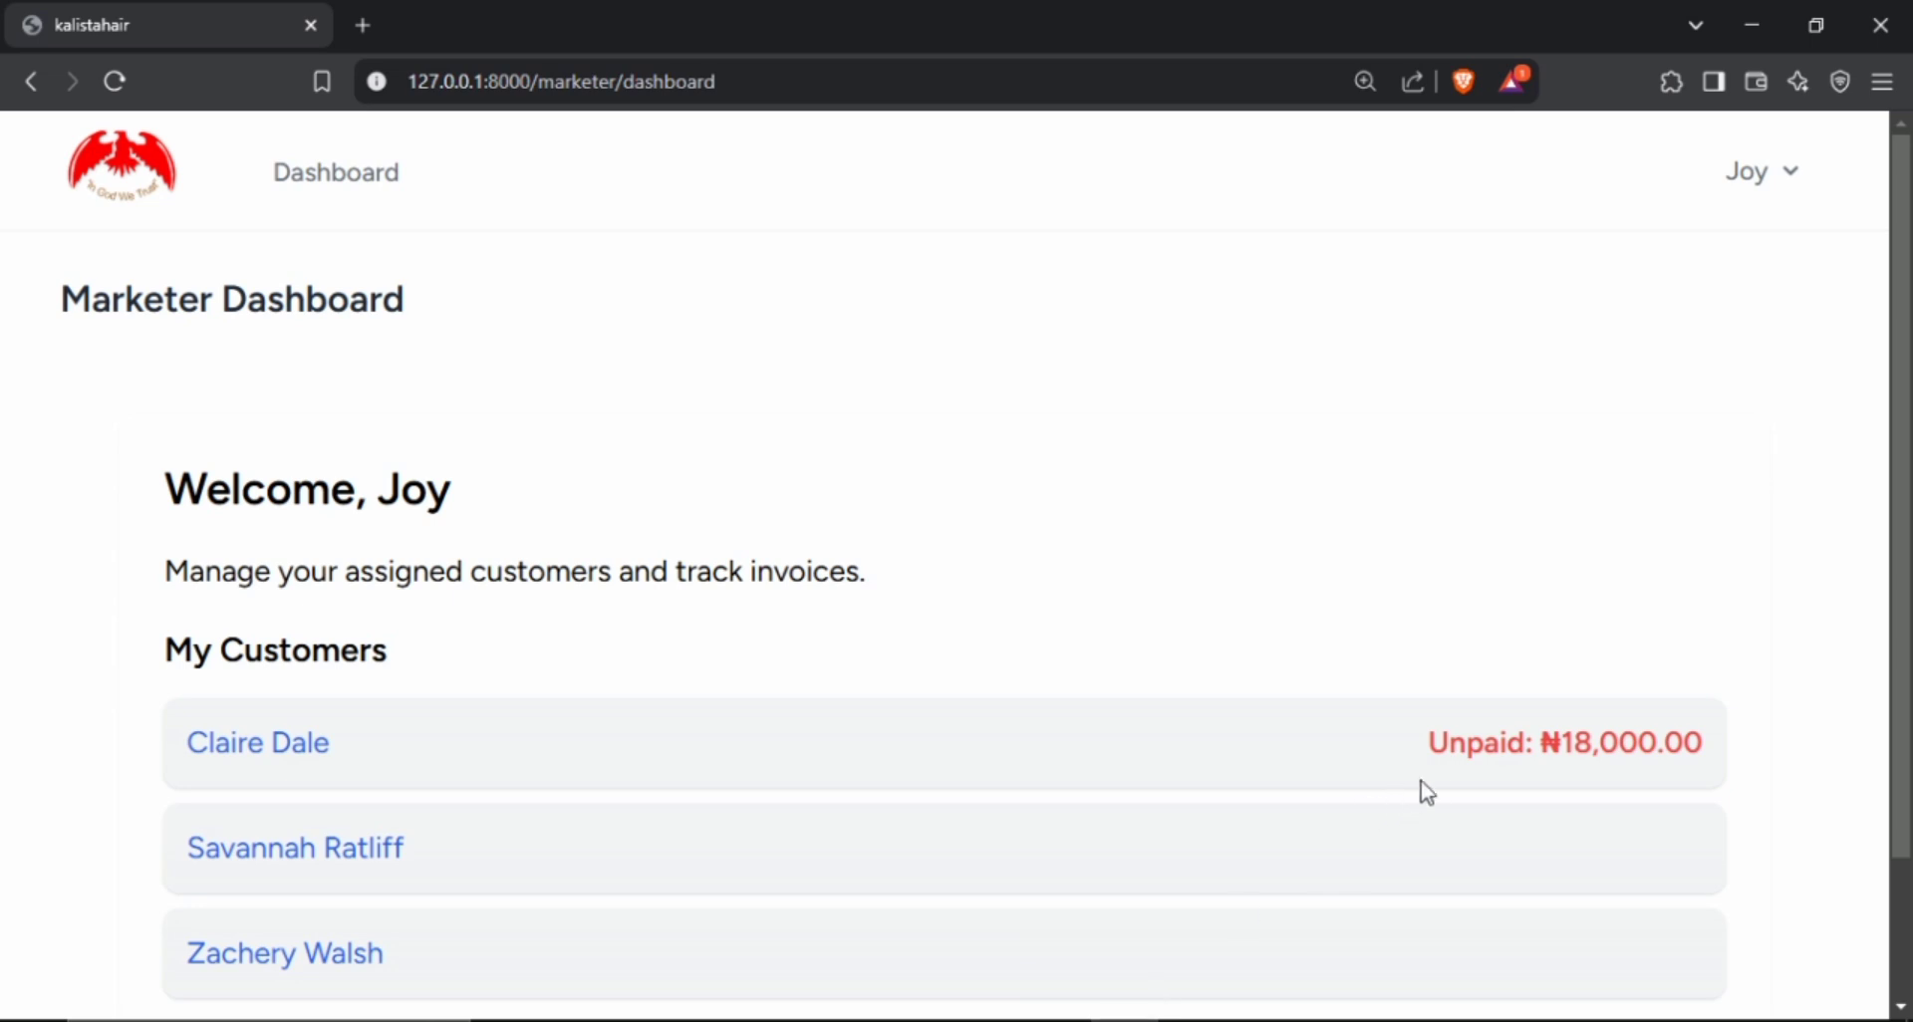
In the marketer's Brave session, open the customer's invoice #1 to check its balance due, then return to the dashboard.
scroll(628, 760, down, 2)
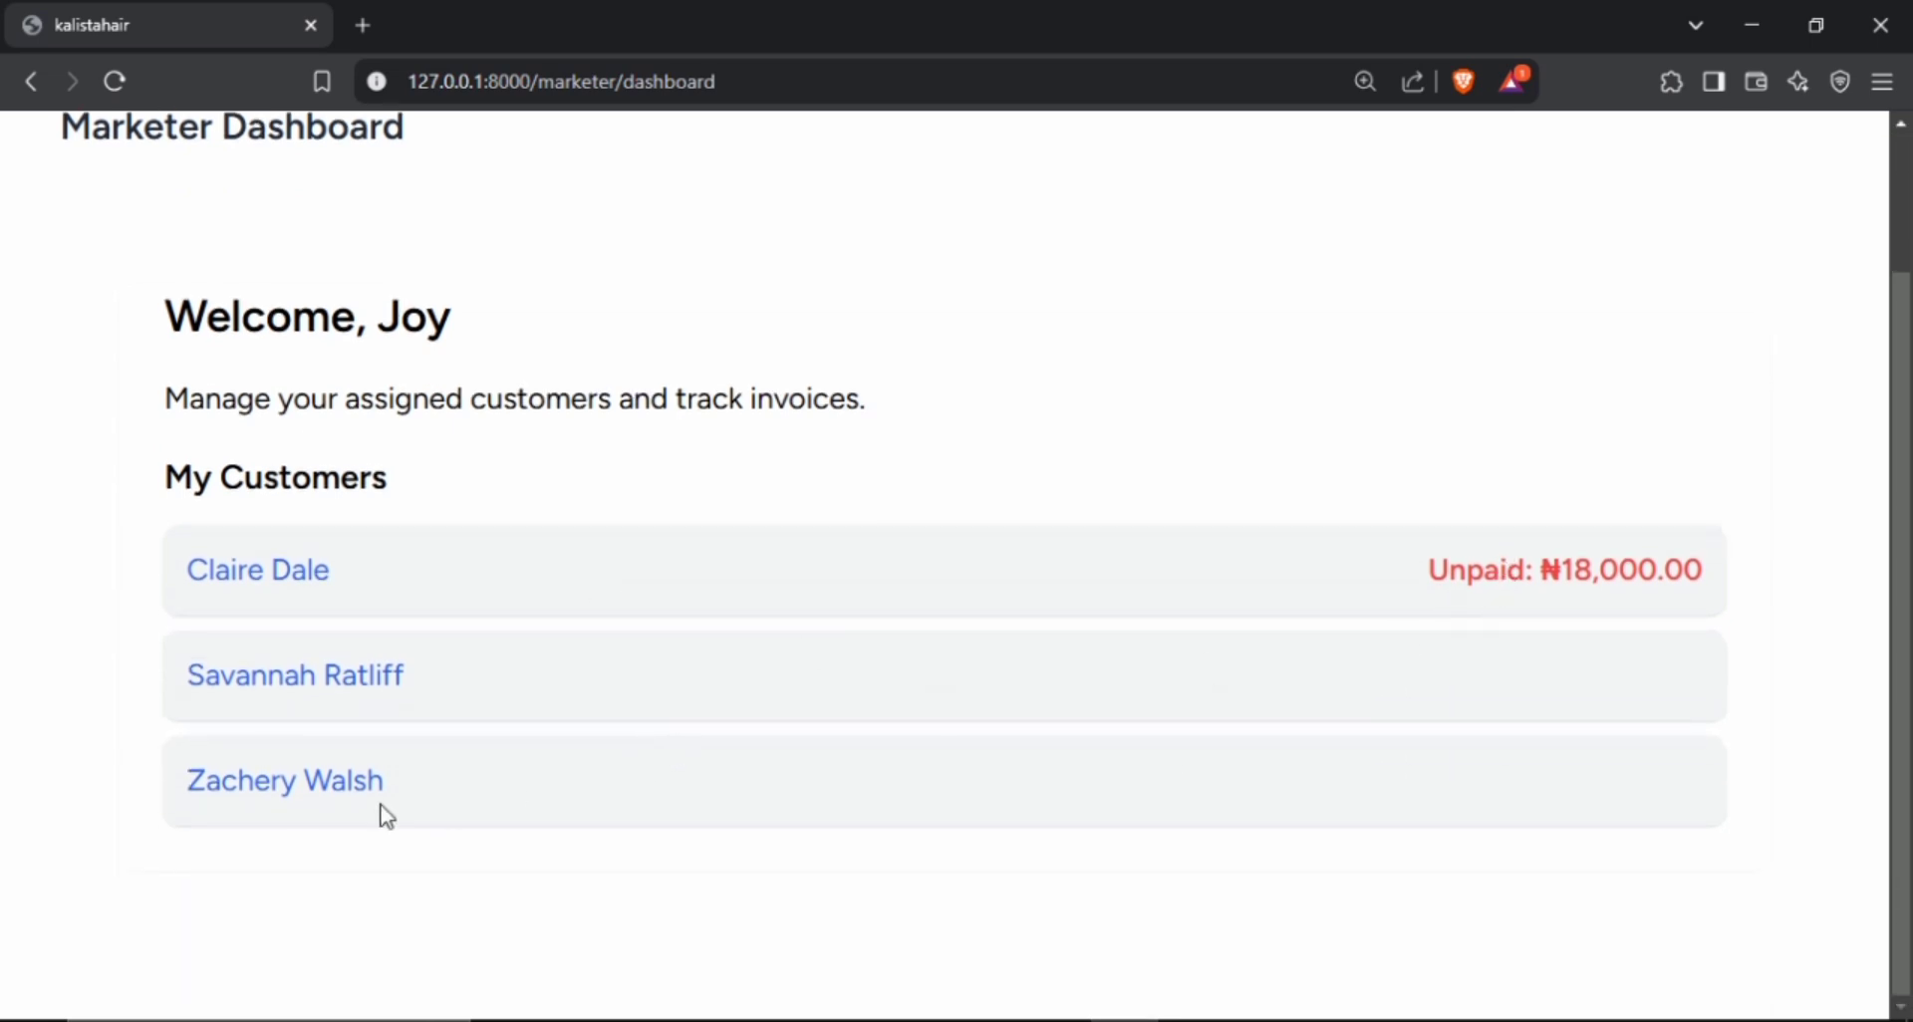
click(281, 571)
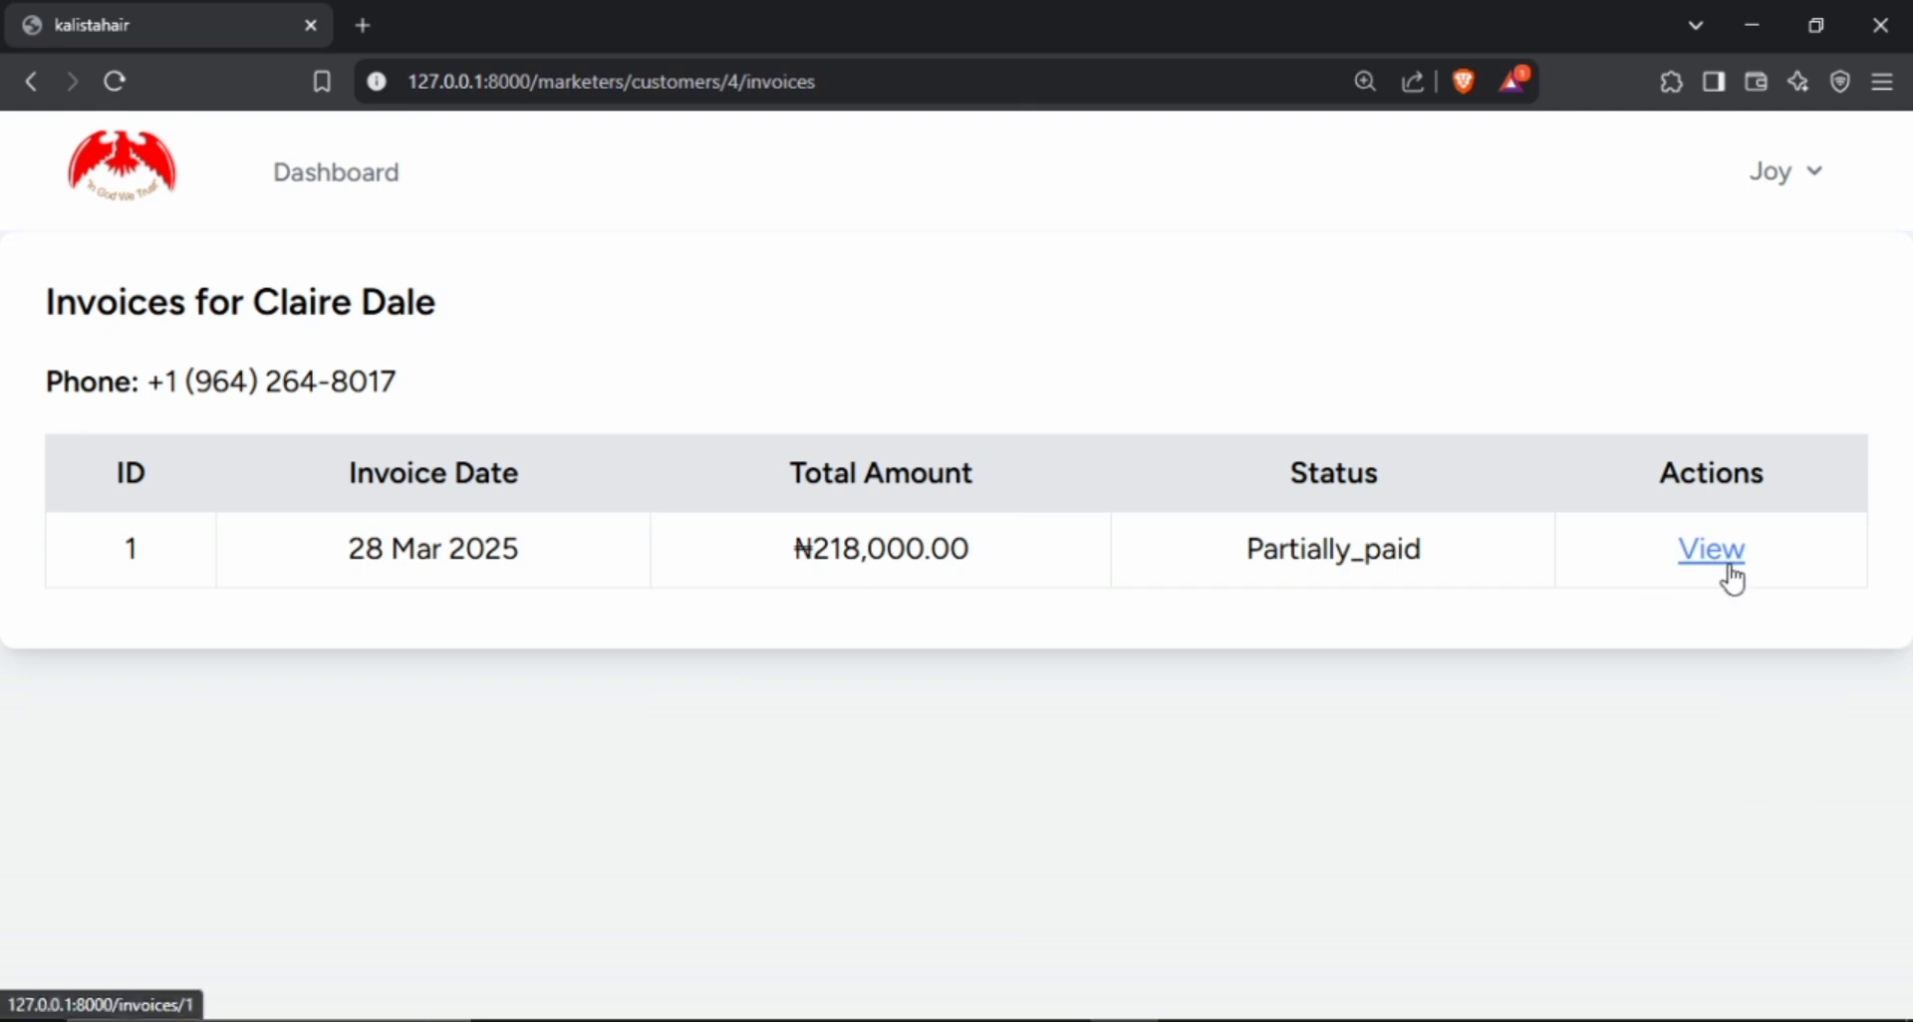
click(1719, 551)
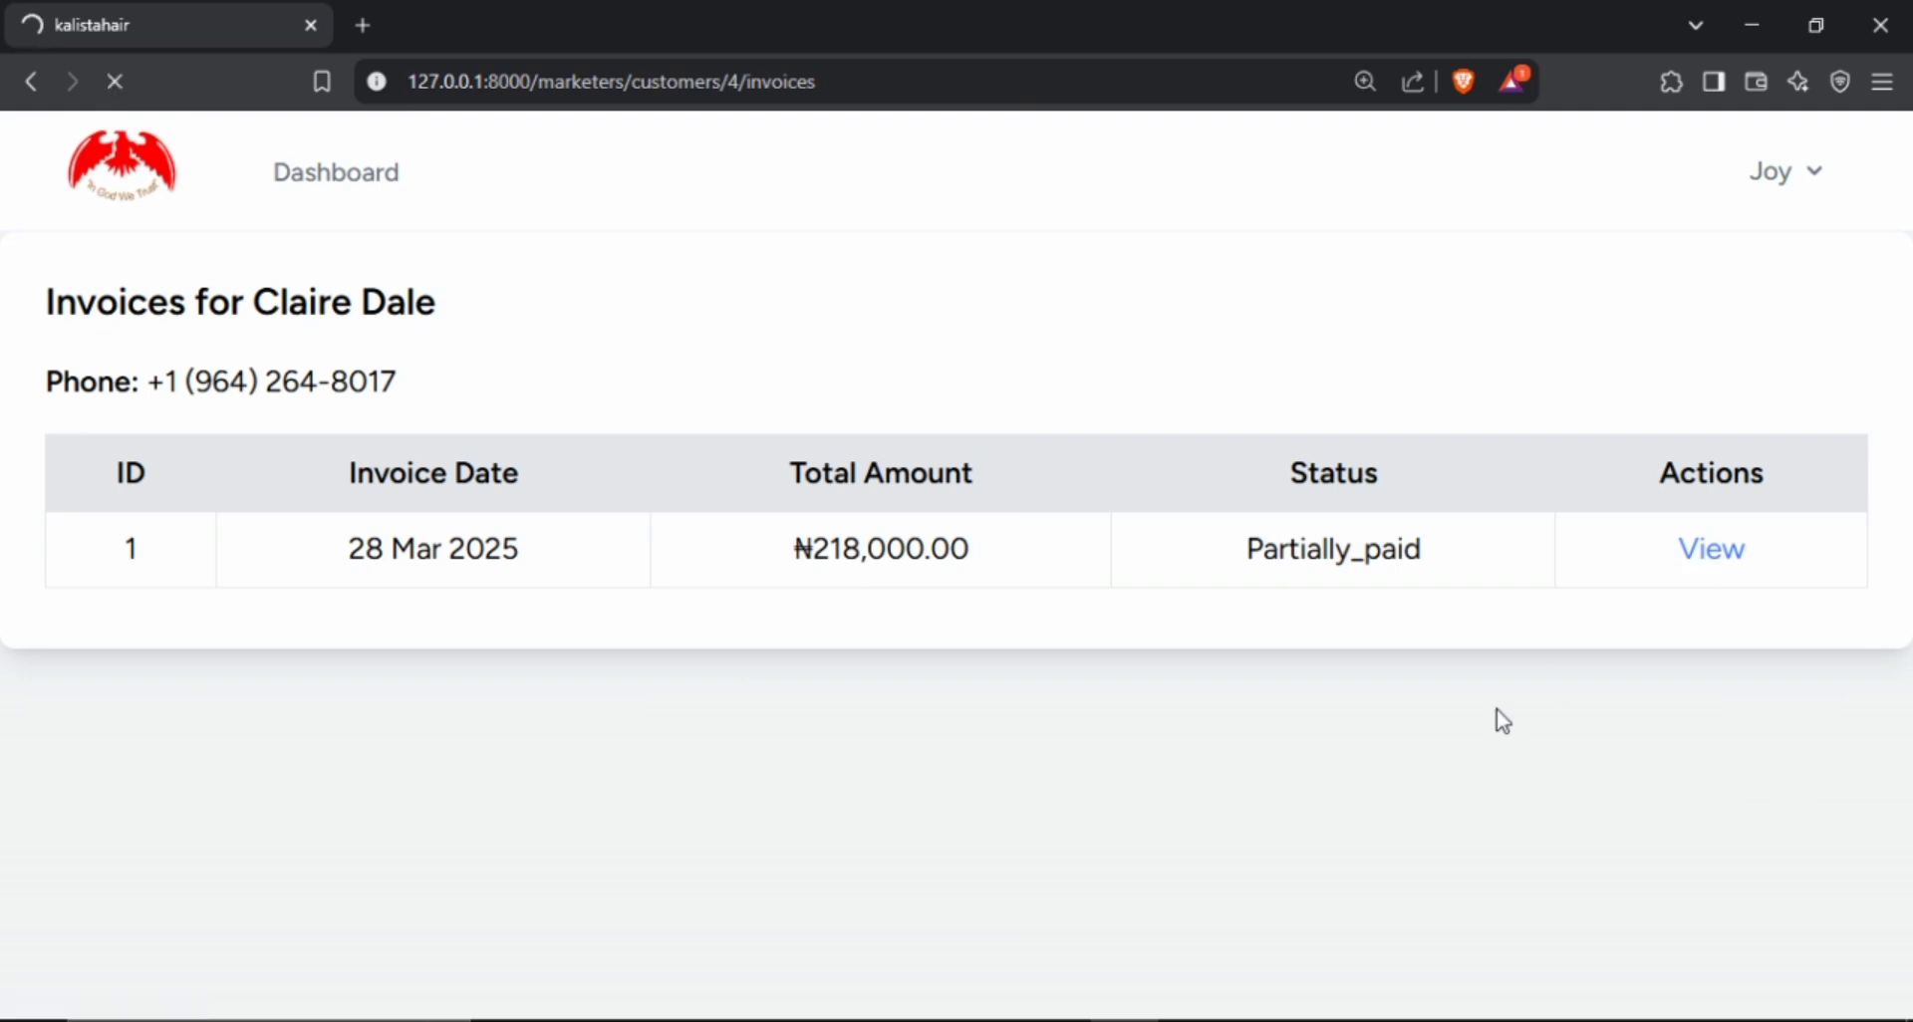
scroll(1508, 710, down, 4)
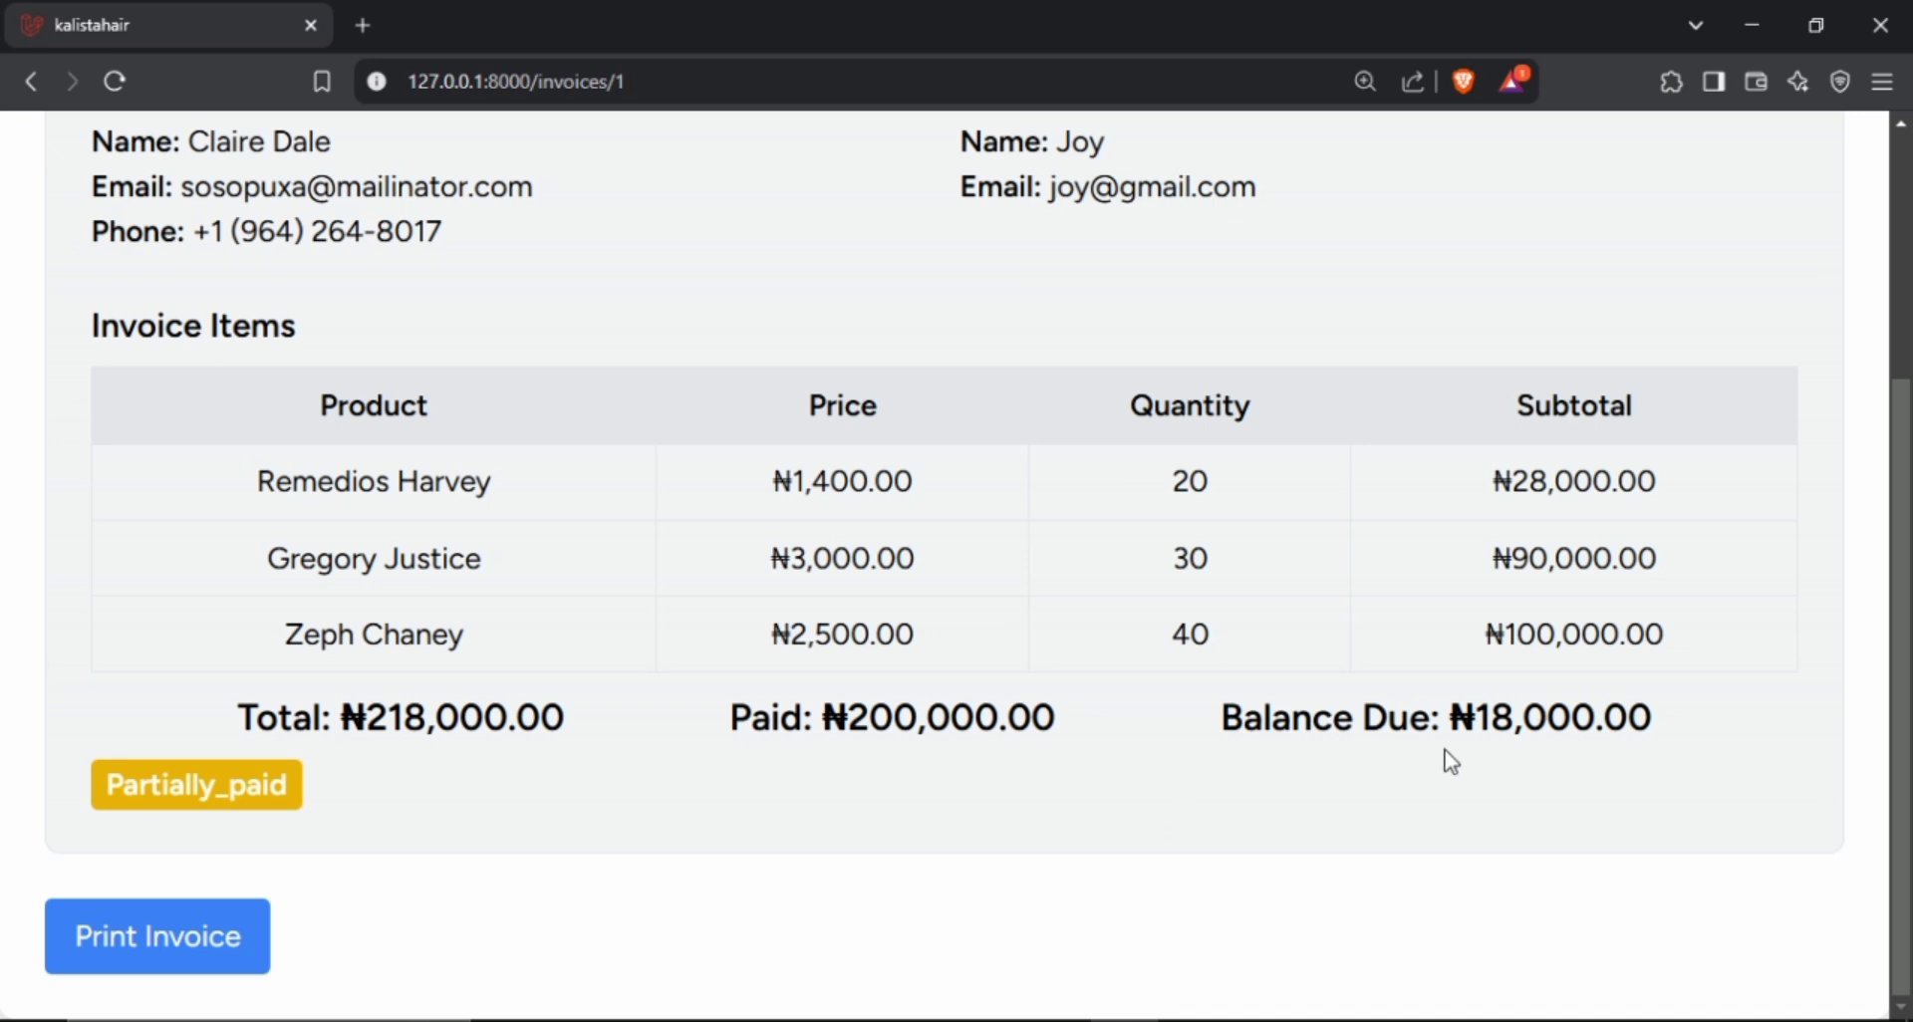
scroll(1419, 757, up, 3)
scroll(285, 350, up, 2)
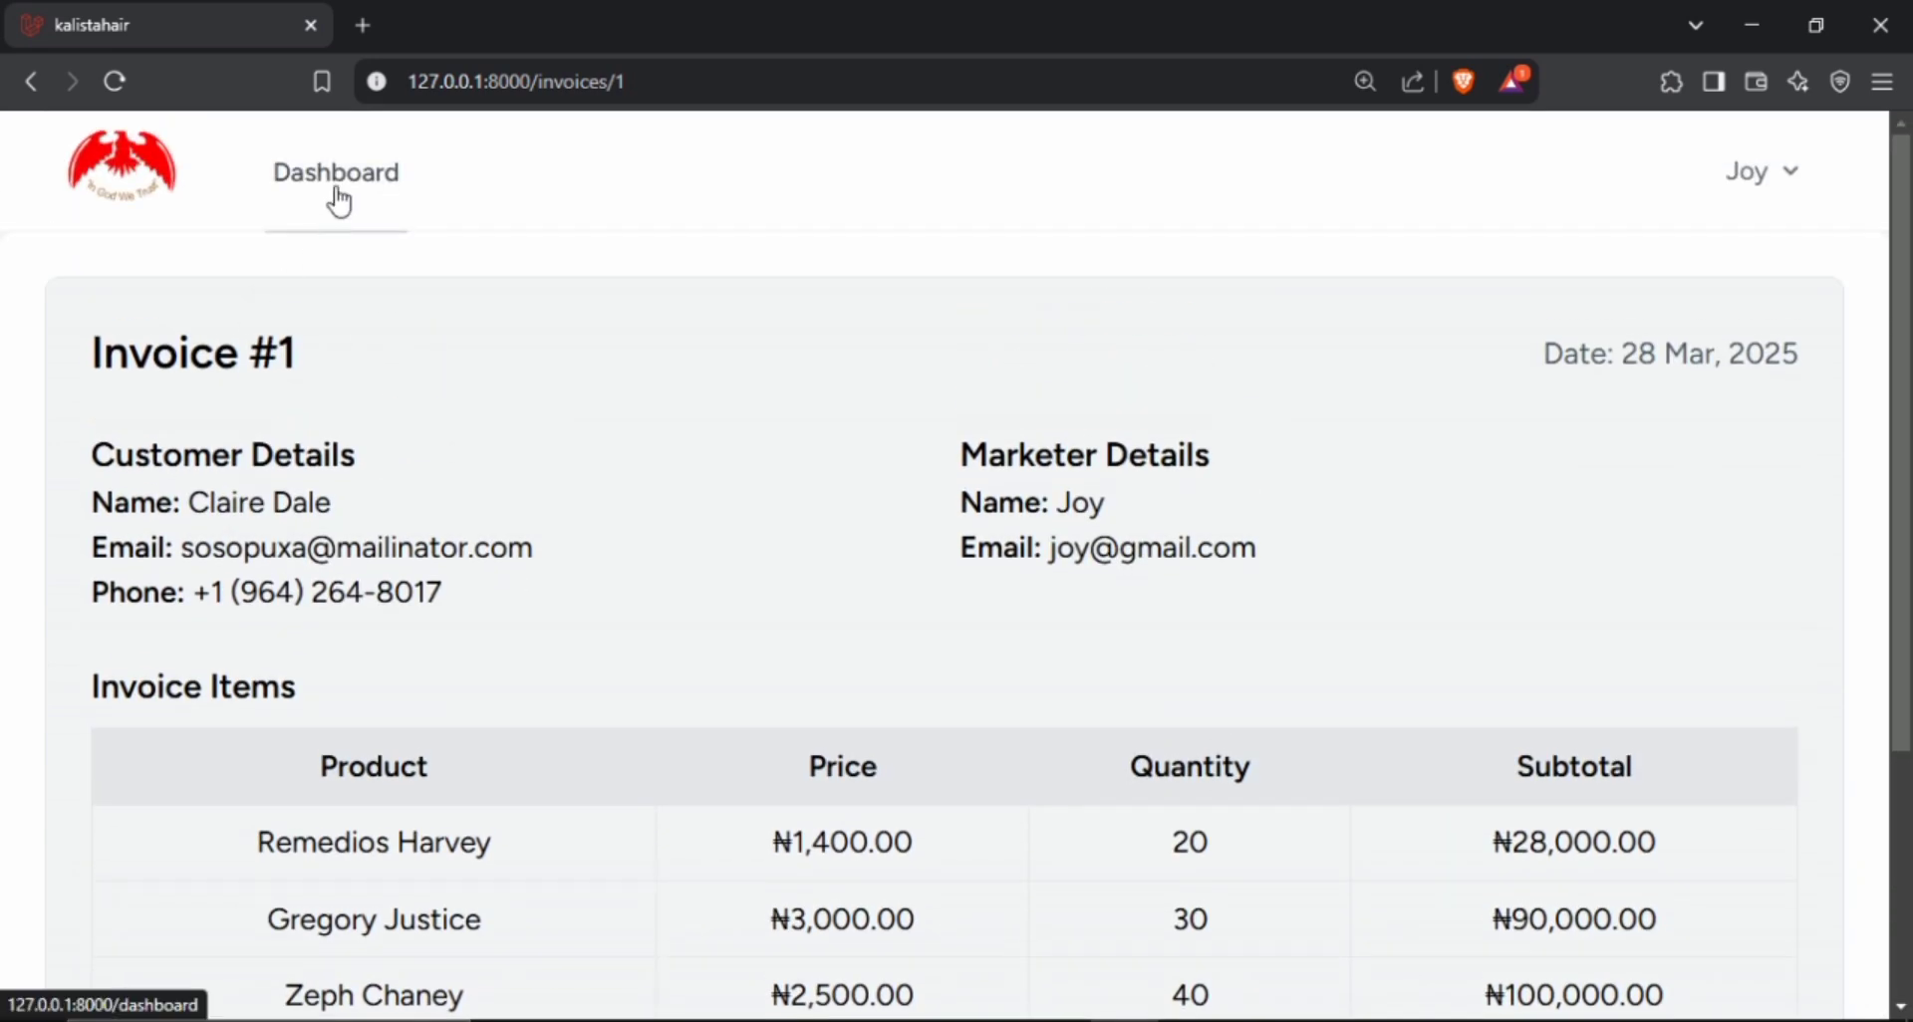
click(340, 195)
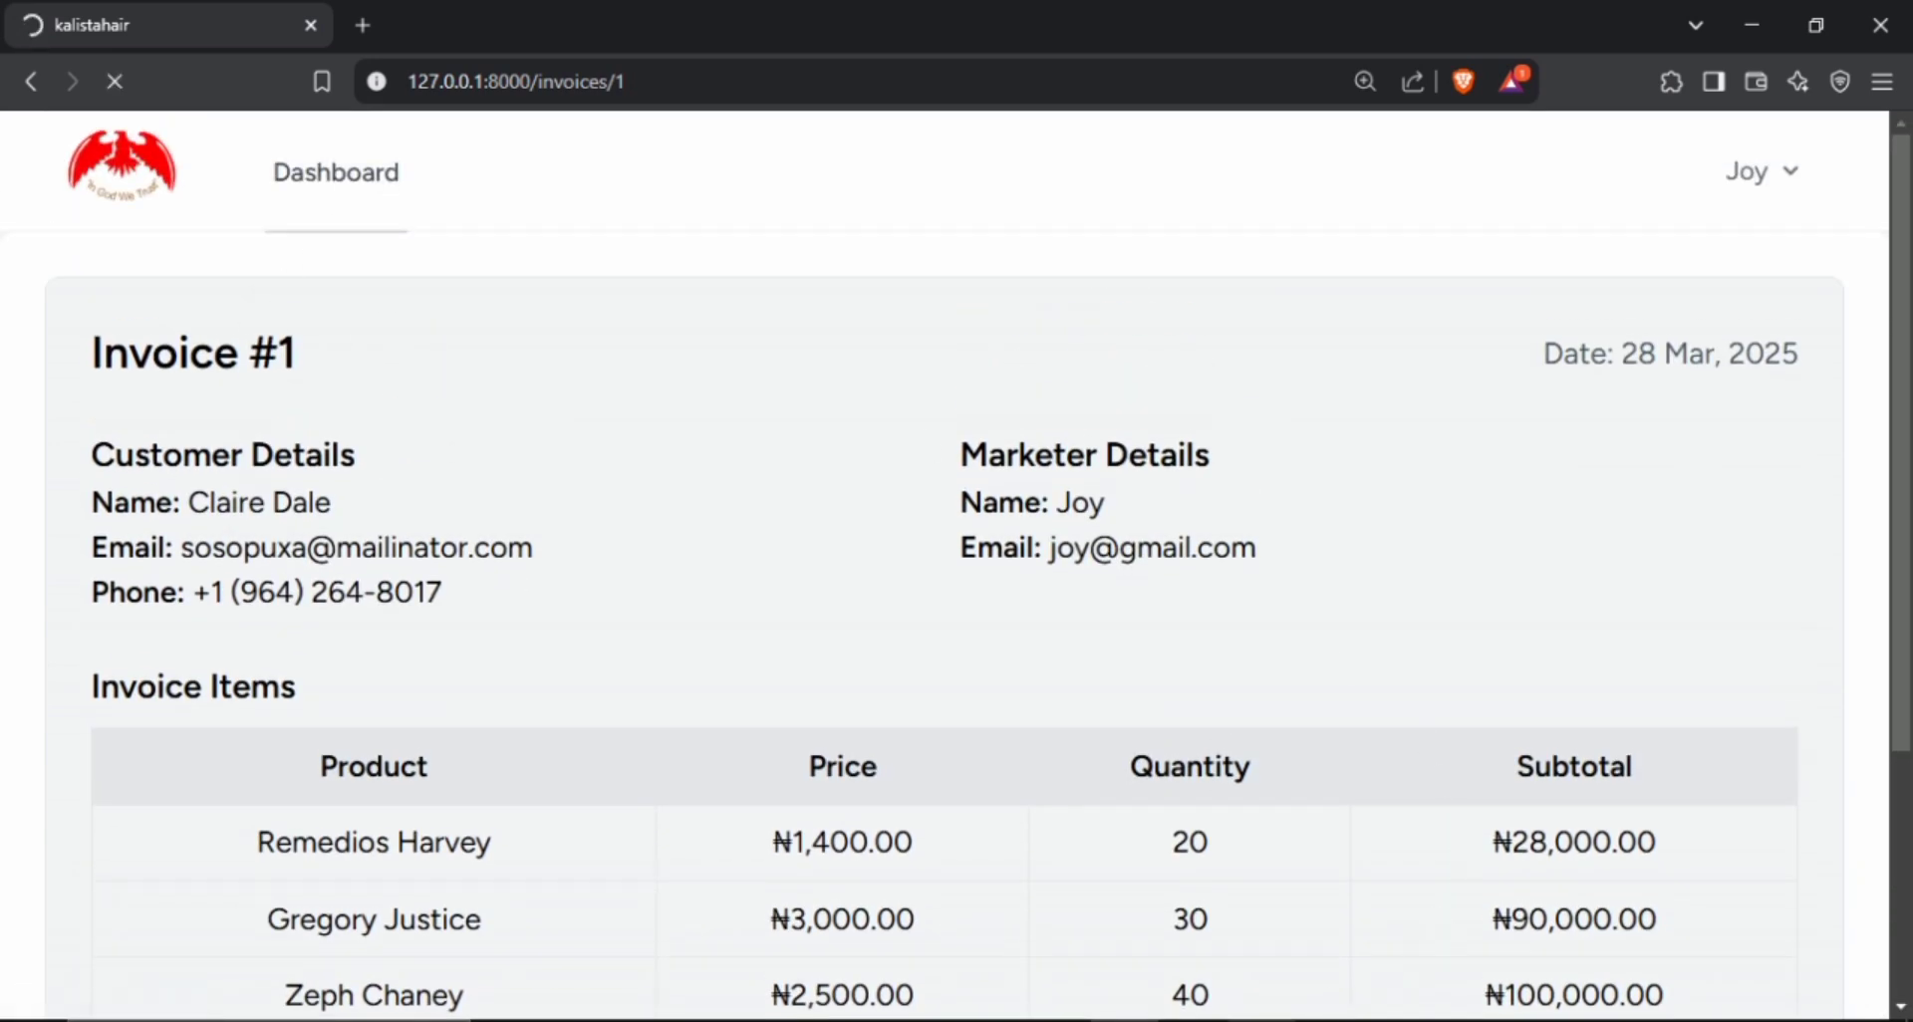
Switch back to the admin return form in Chrome and mark the first product as returned with quantity 2.
click(1260, 937)
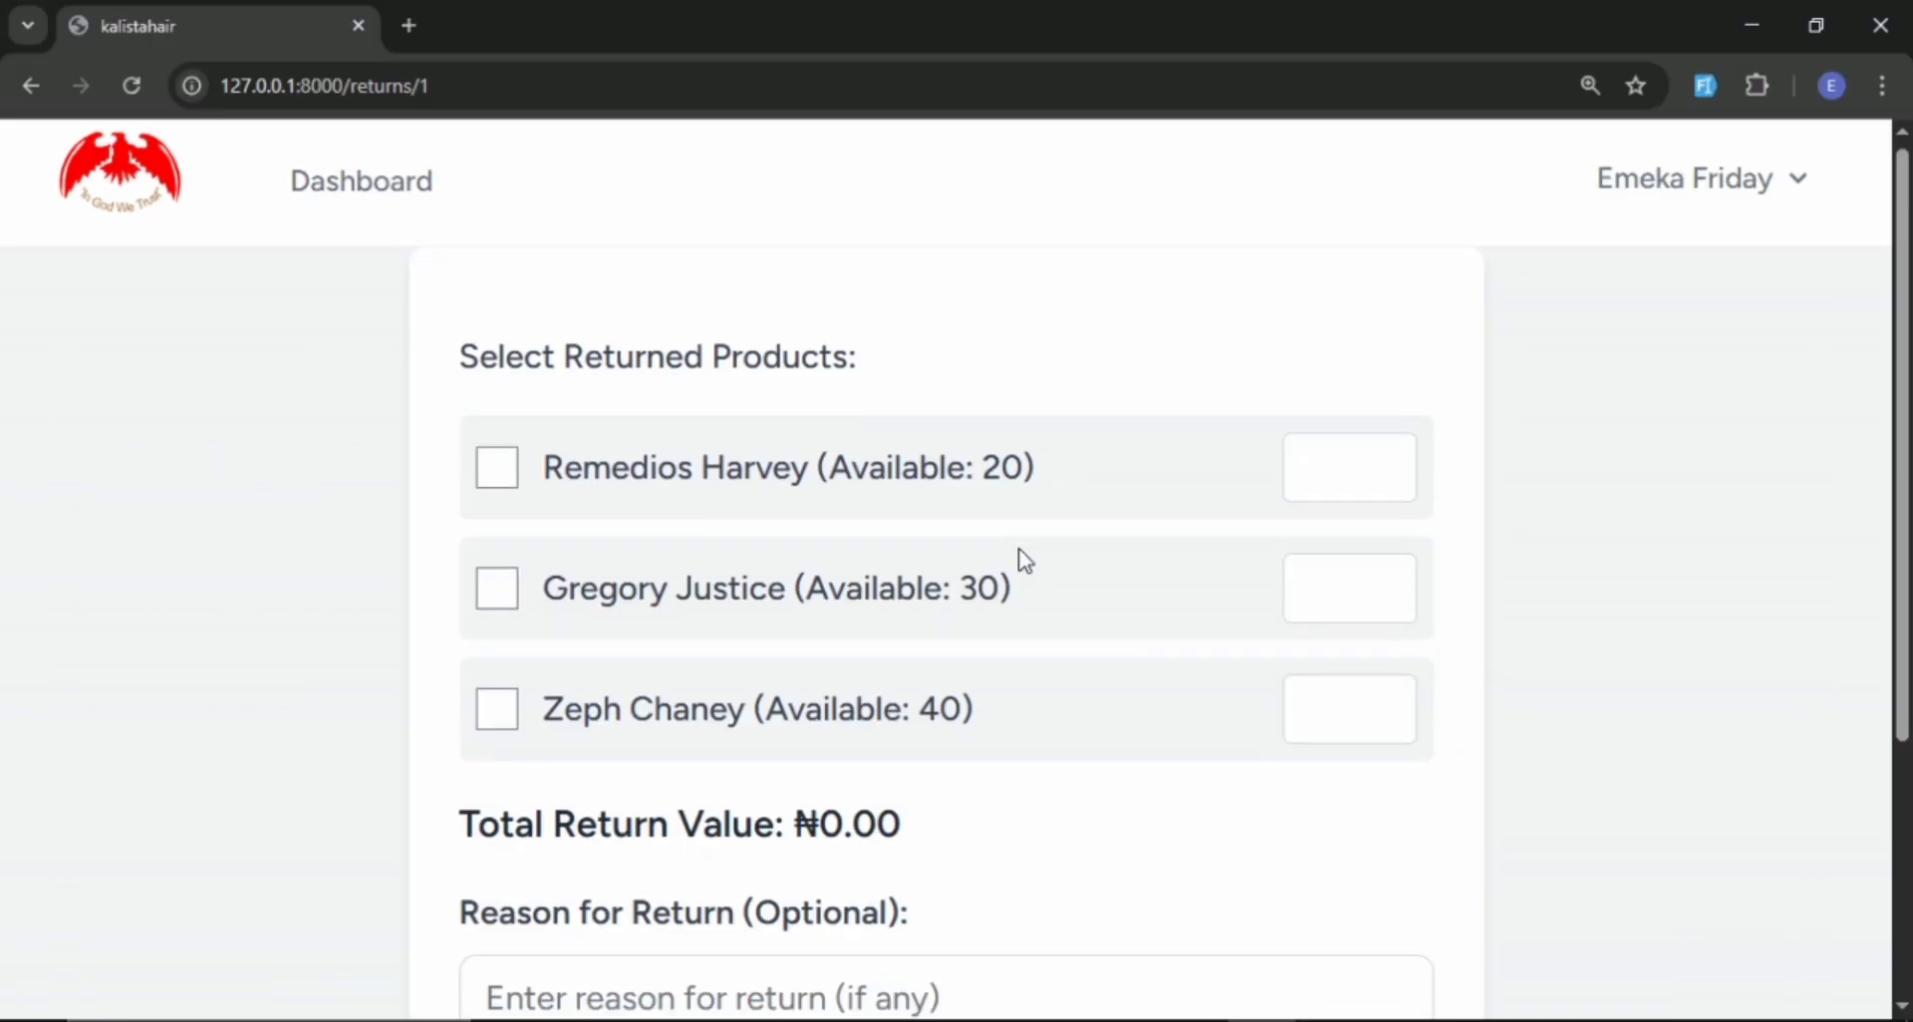
scroll(491, 308, down, 3)
click(519, 210)
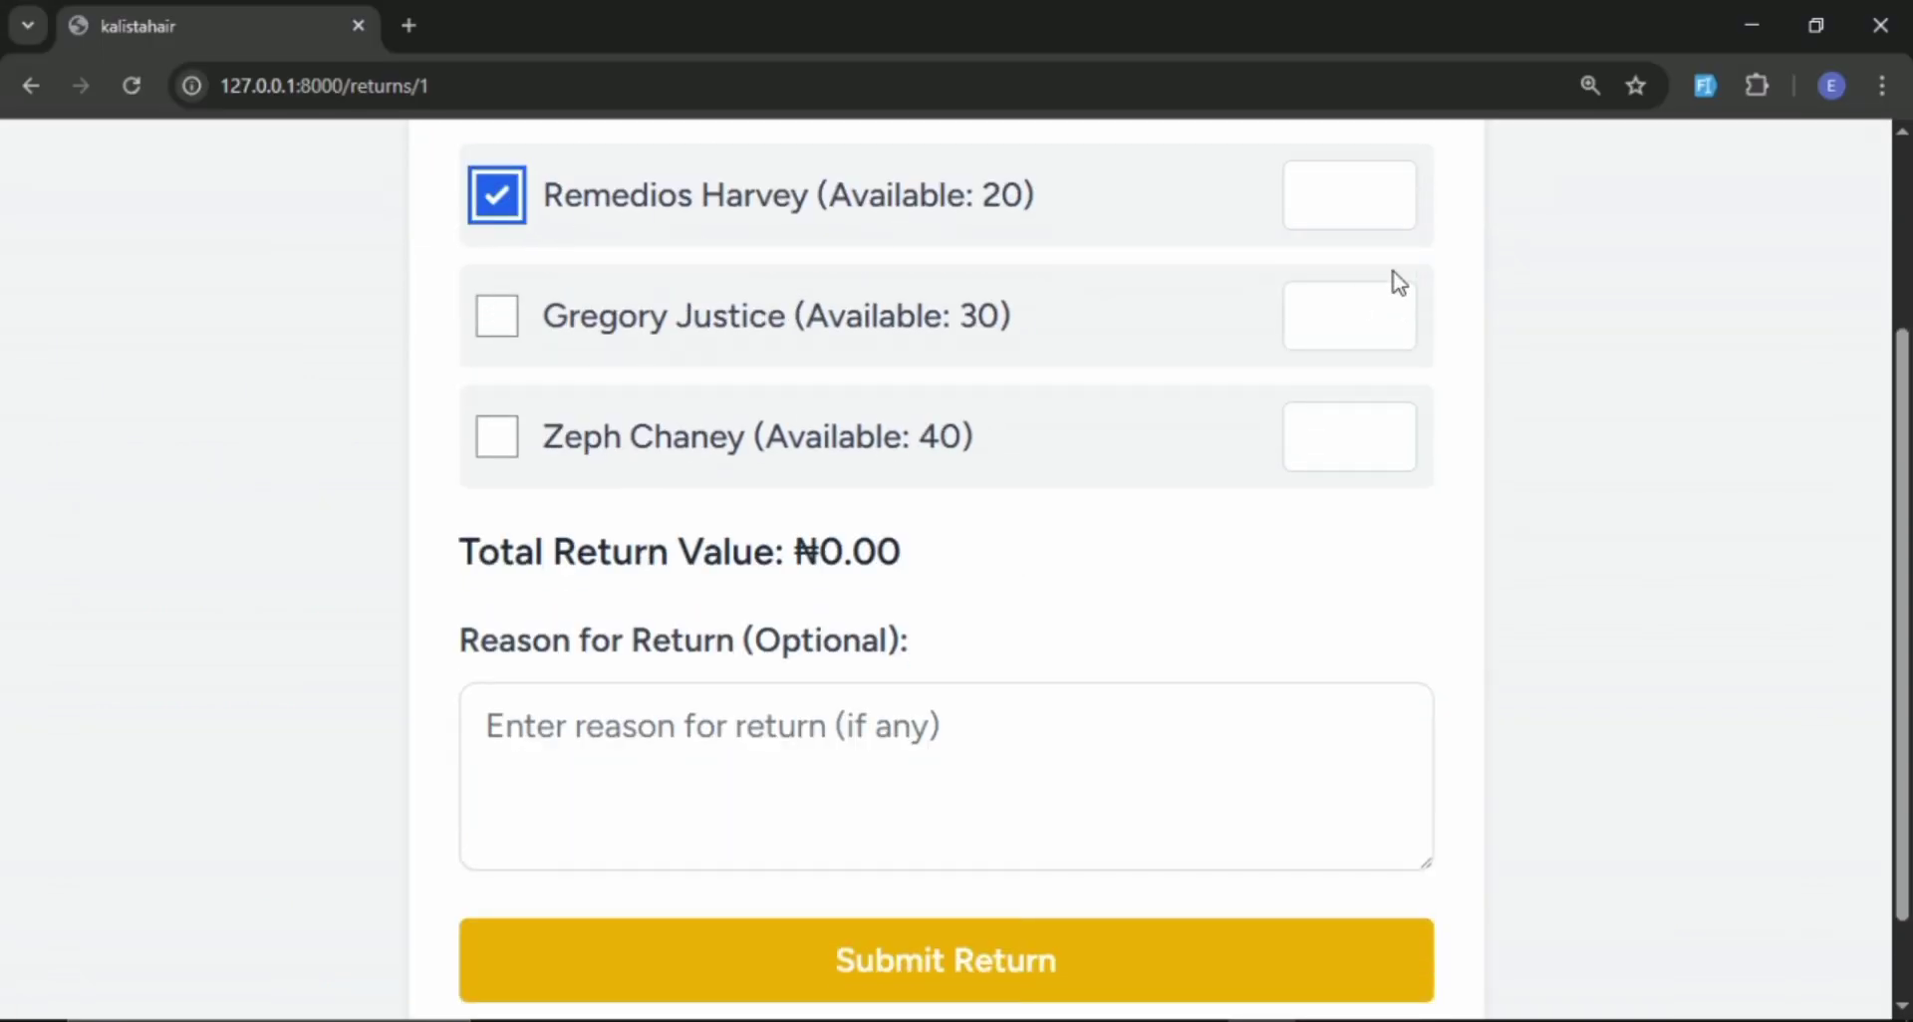
click(1370, 179)
text(2)
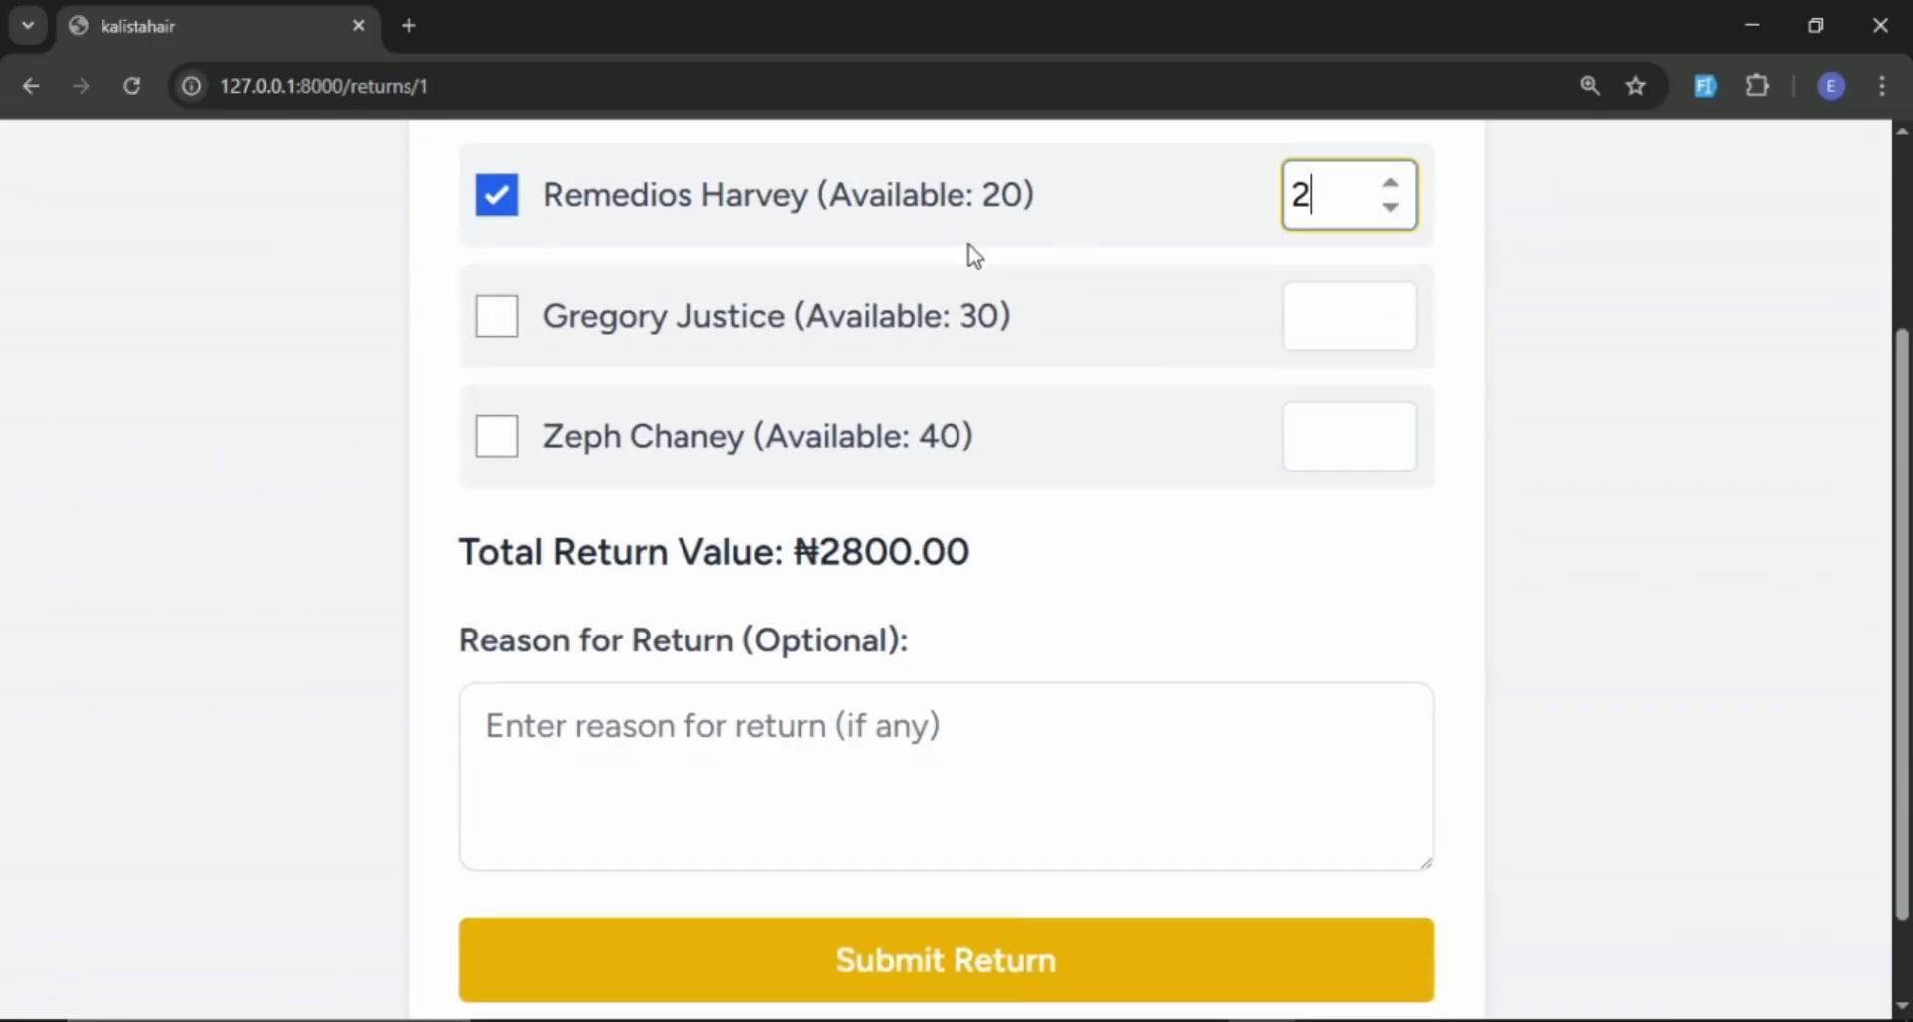
Mark the second and third products as returned with a quantity of 2 each.
click(497, 307)
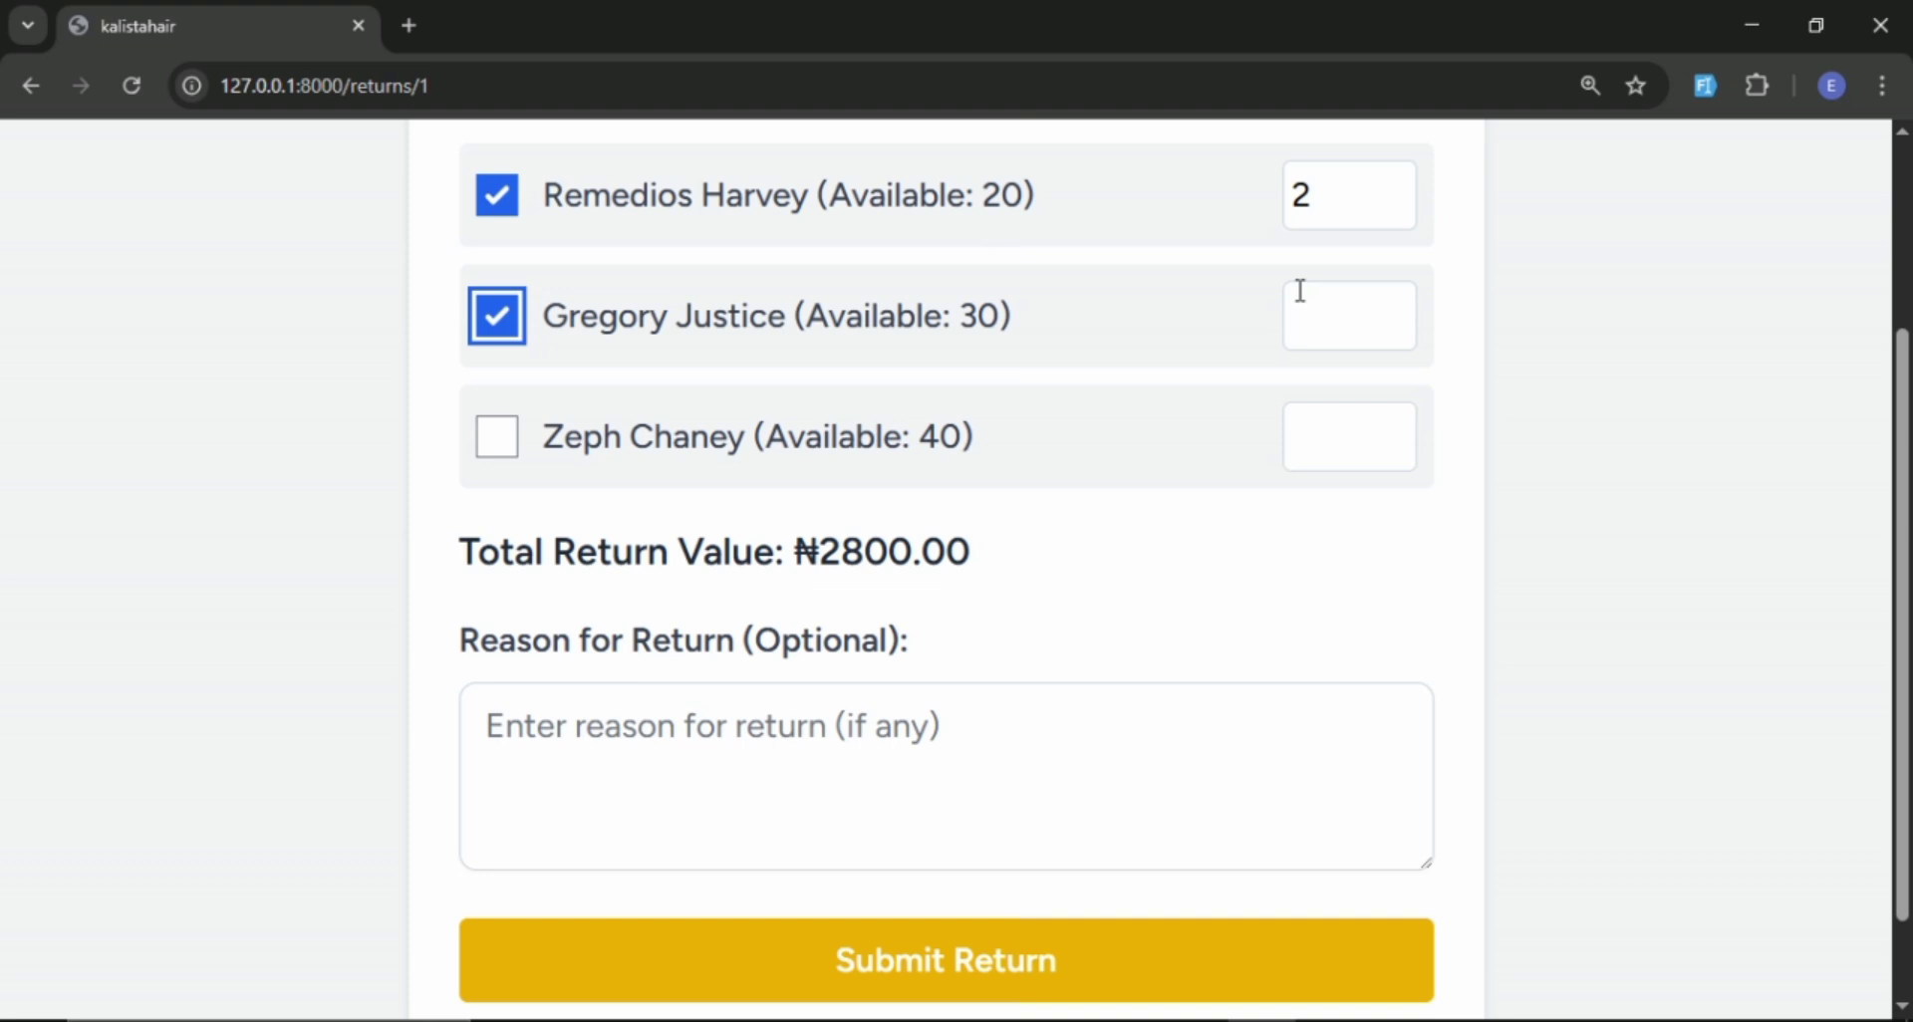
click(1349, 311)
text(2)
click(497, 436)
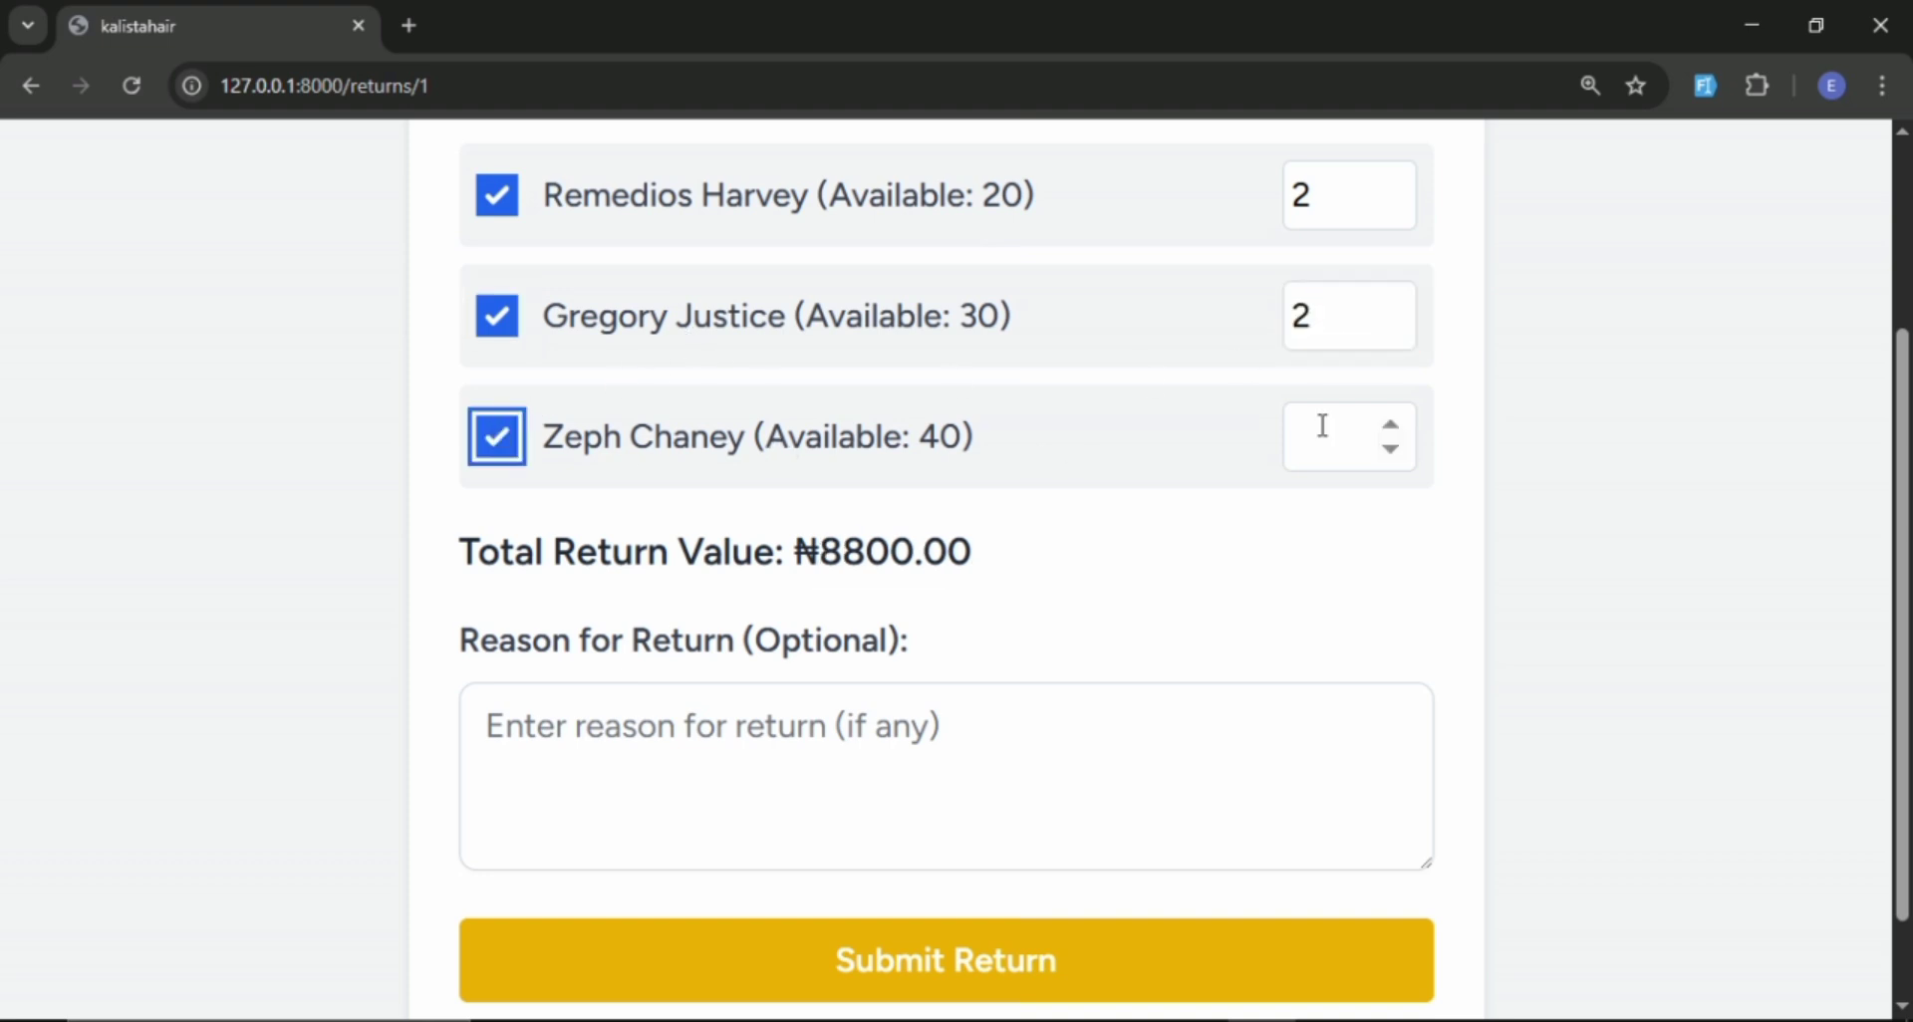
click(1323, 422)
text(2)
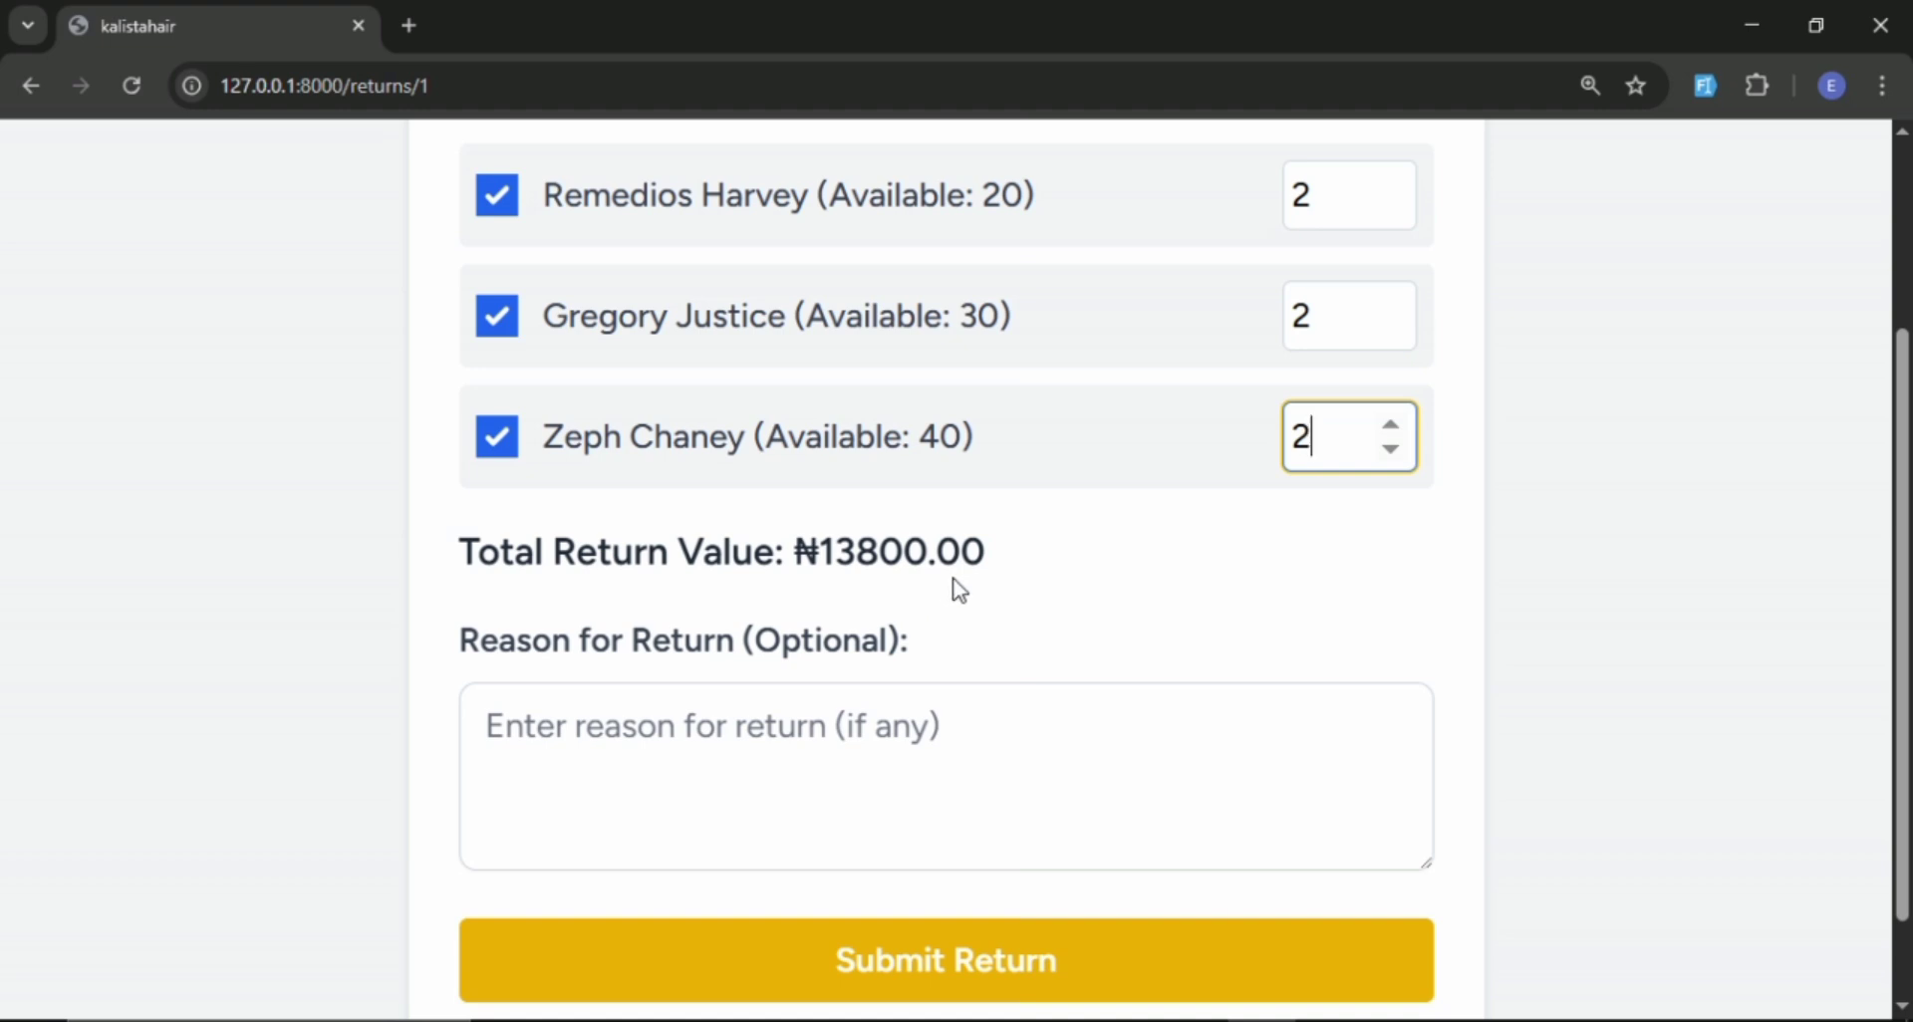
Enter "Not sold" as the reason for the return, then submit the return and confirm its details.
scroll(980, 566, down, 2)
click(880, 641)
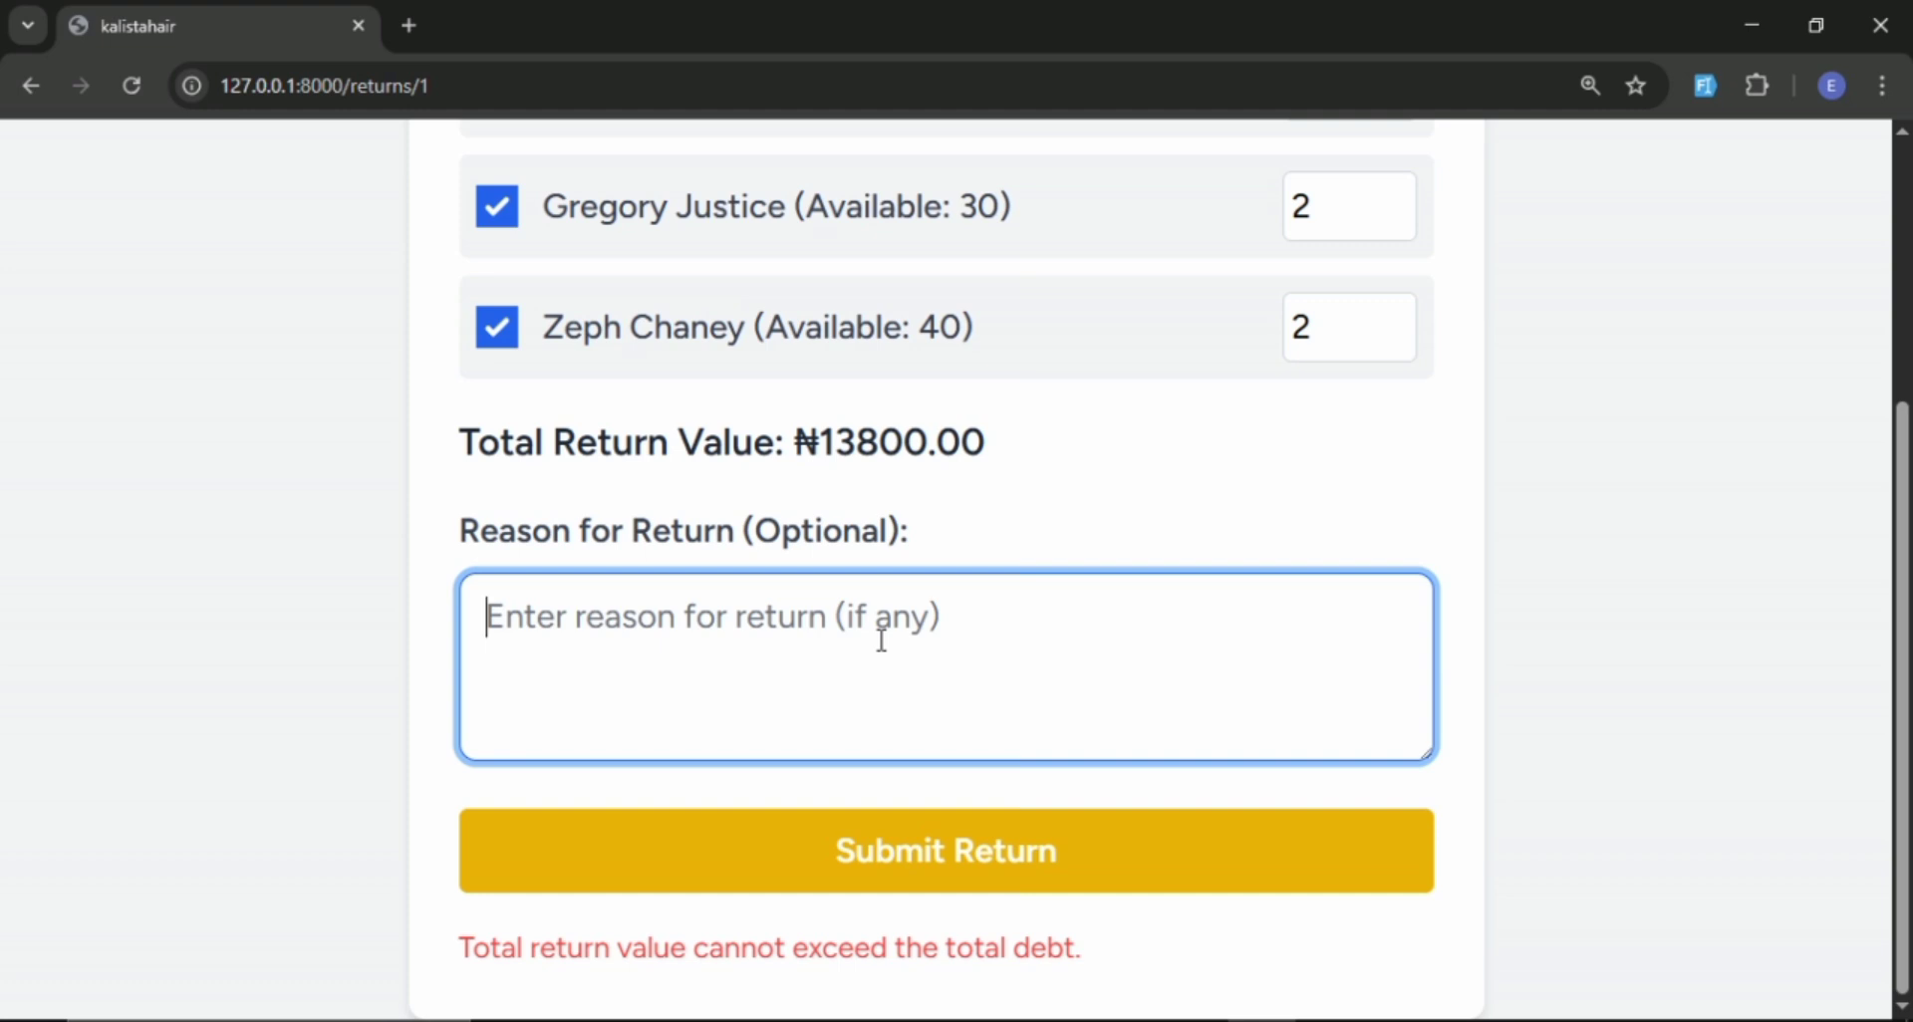
text(N)
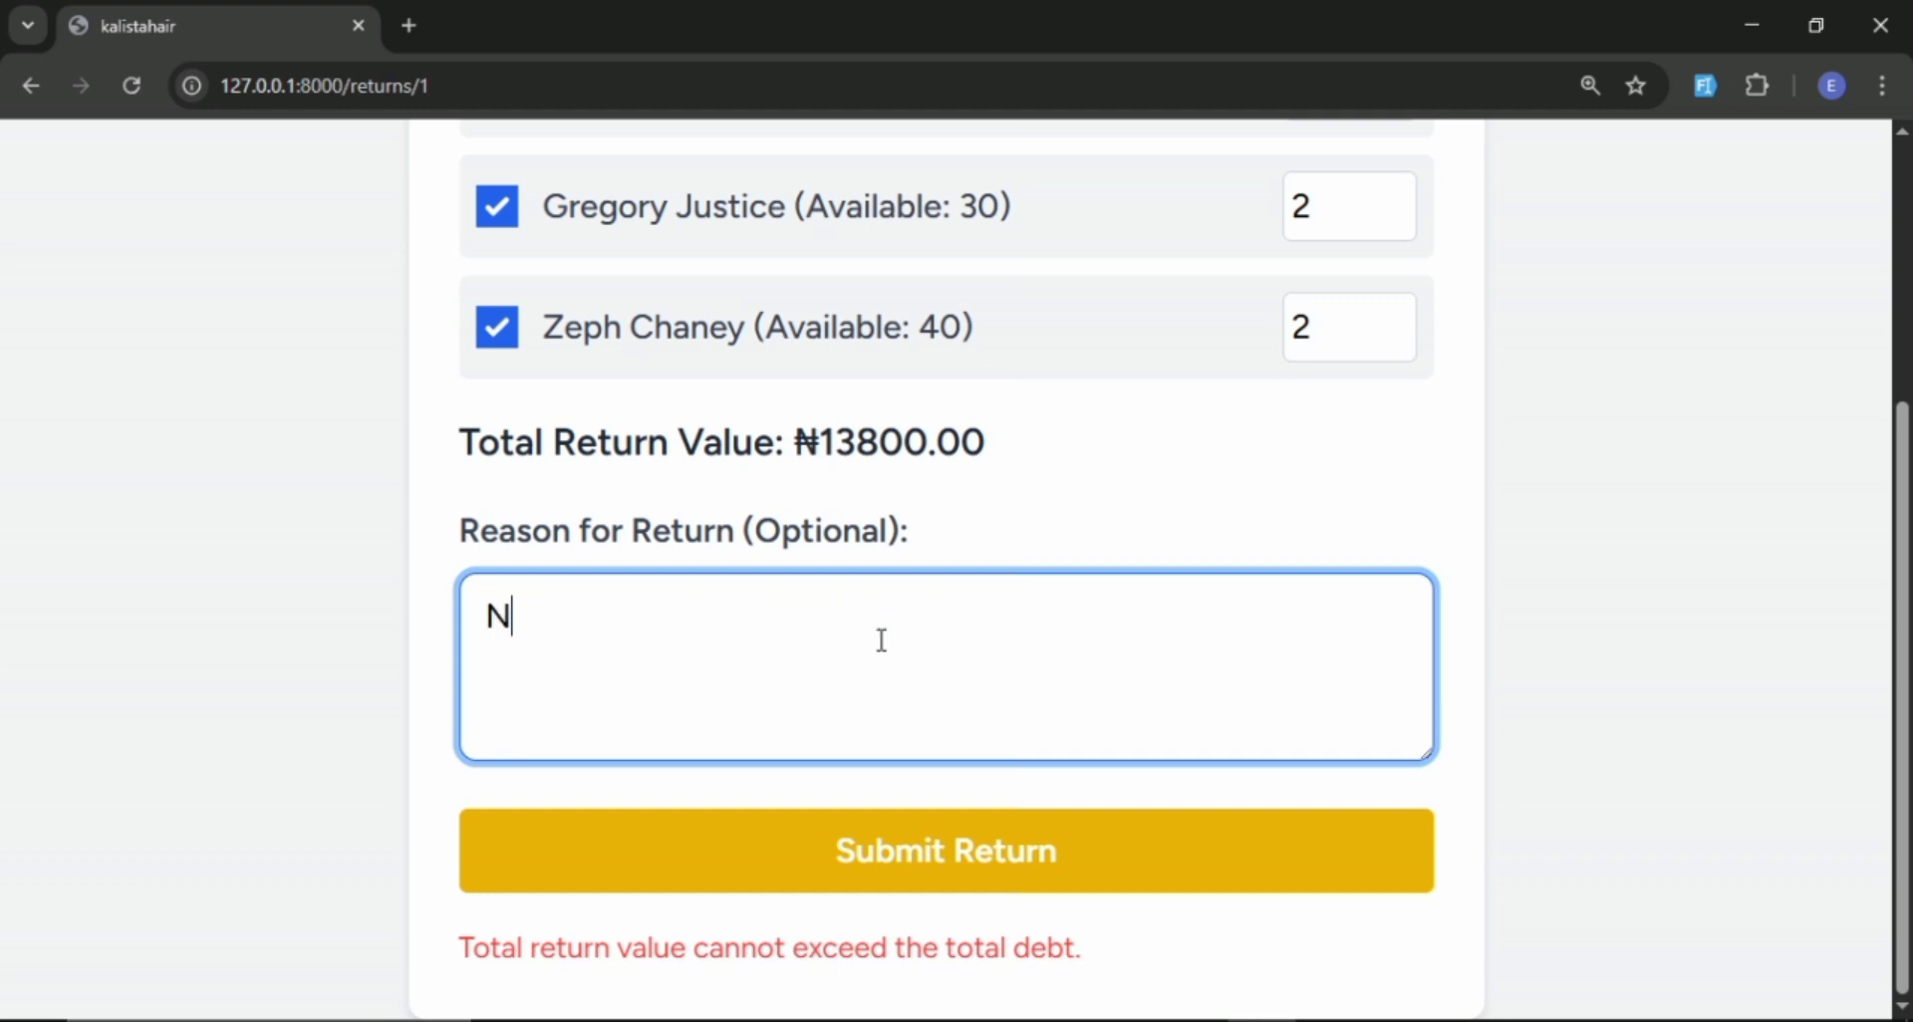
text(otbs)
key(BackSpace)
key(BackSpace)
text(sold)
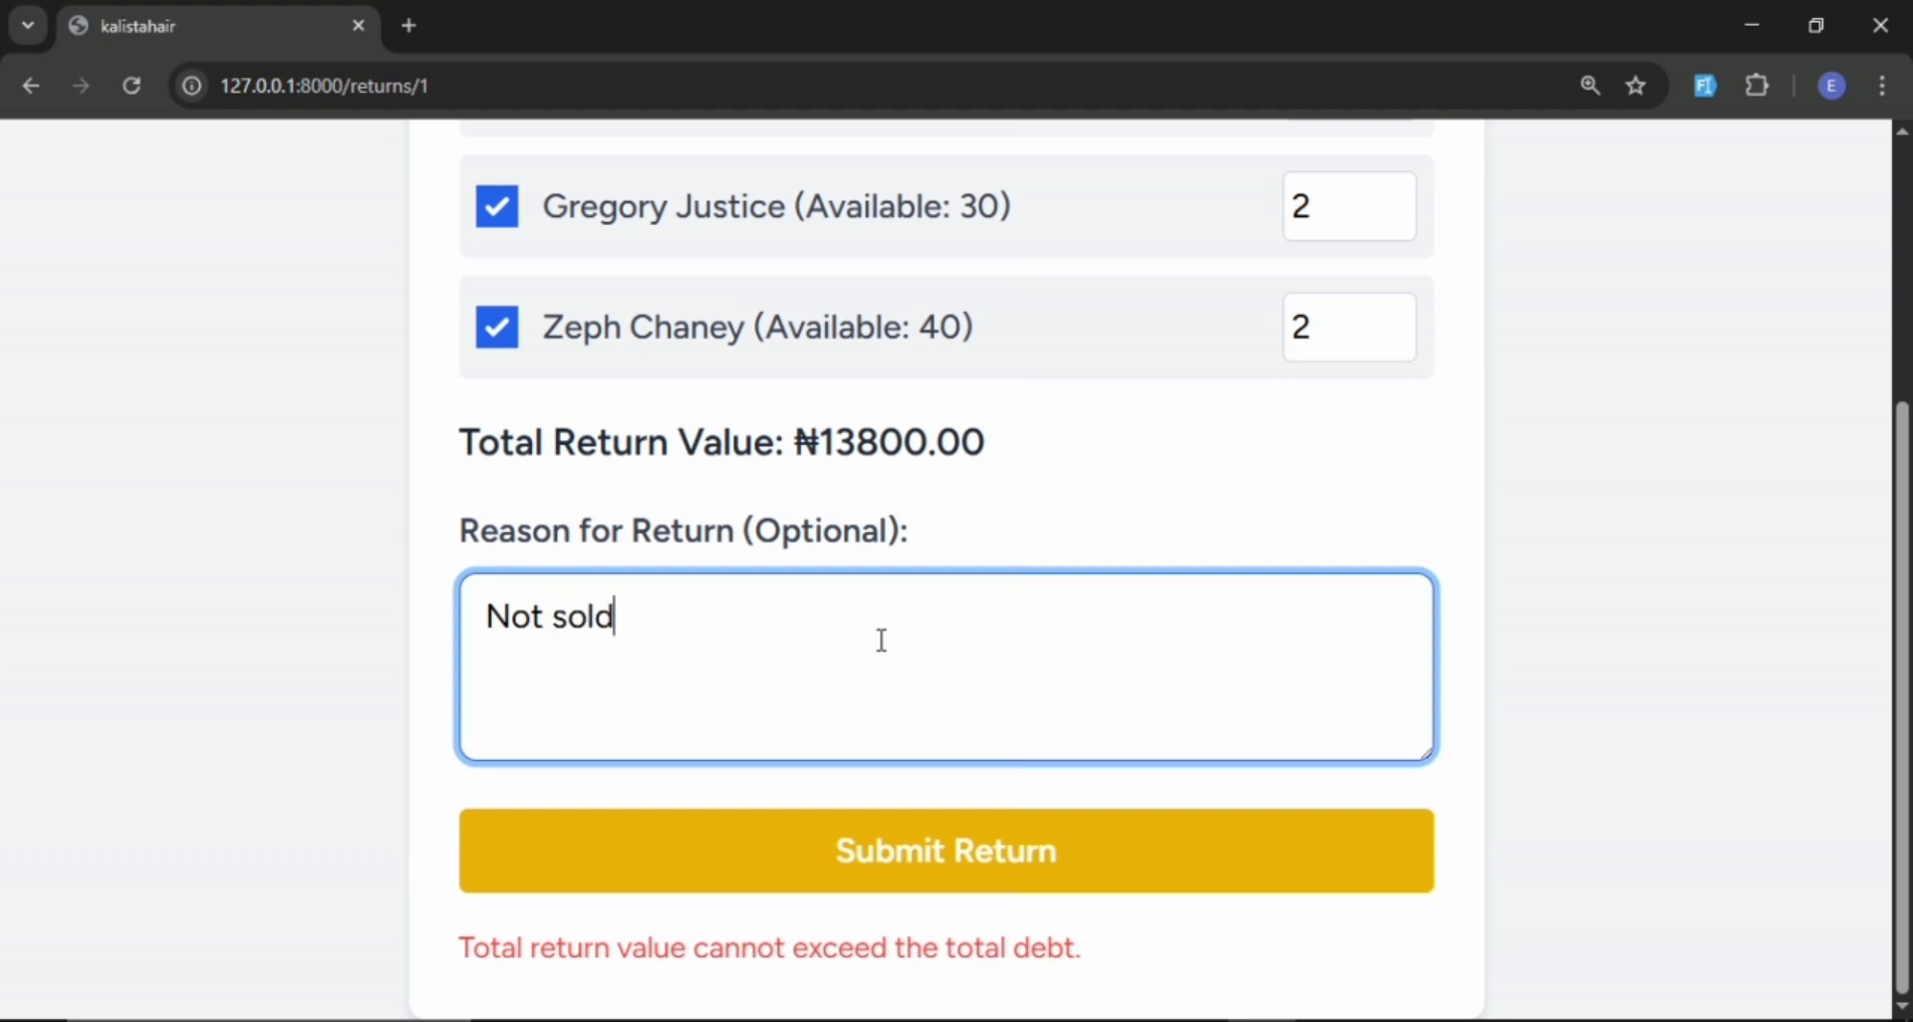
click(939, 875)
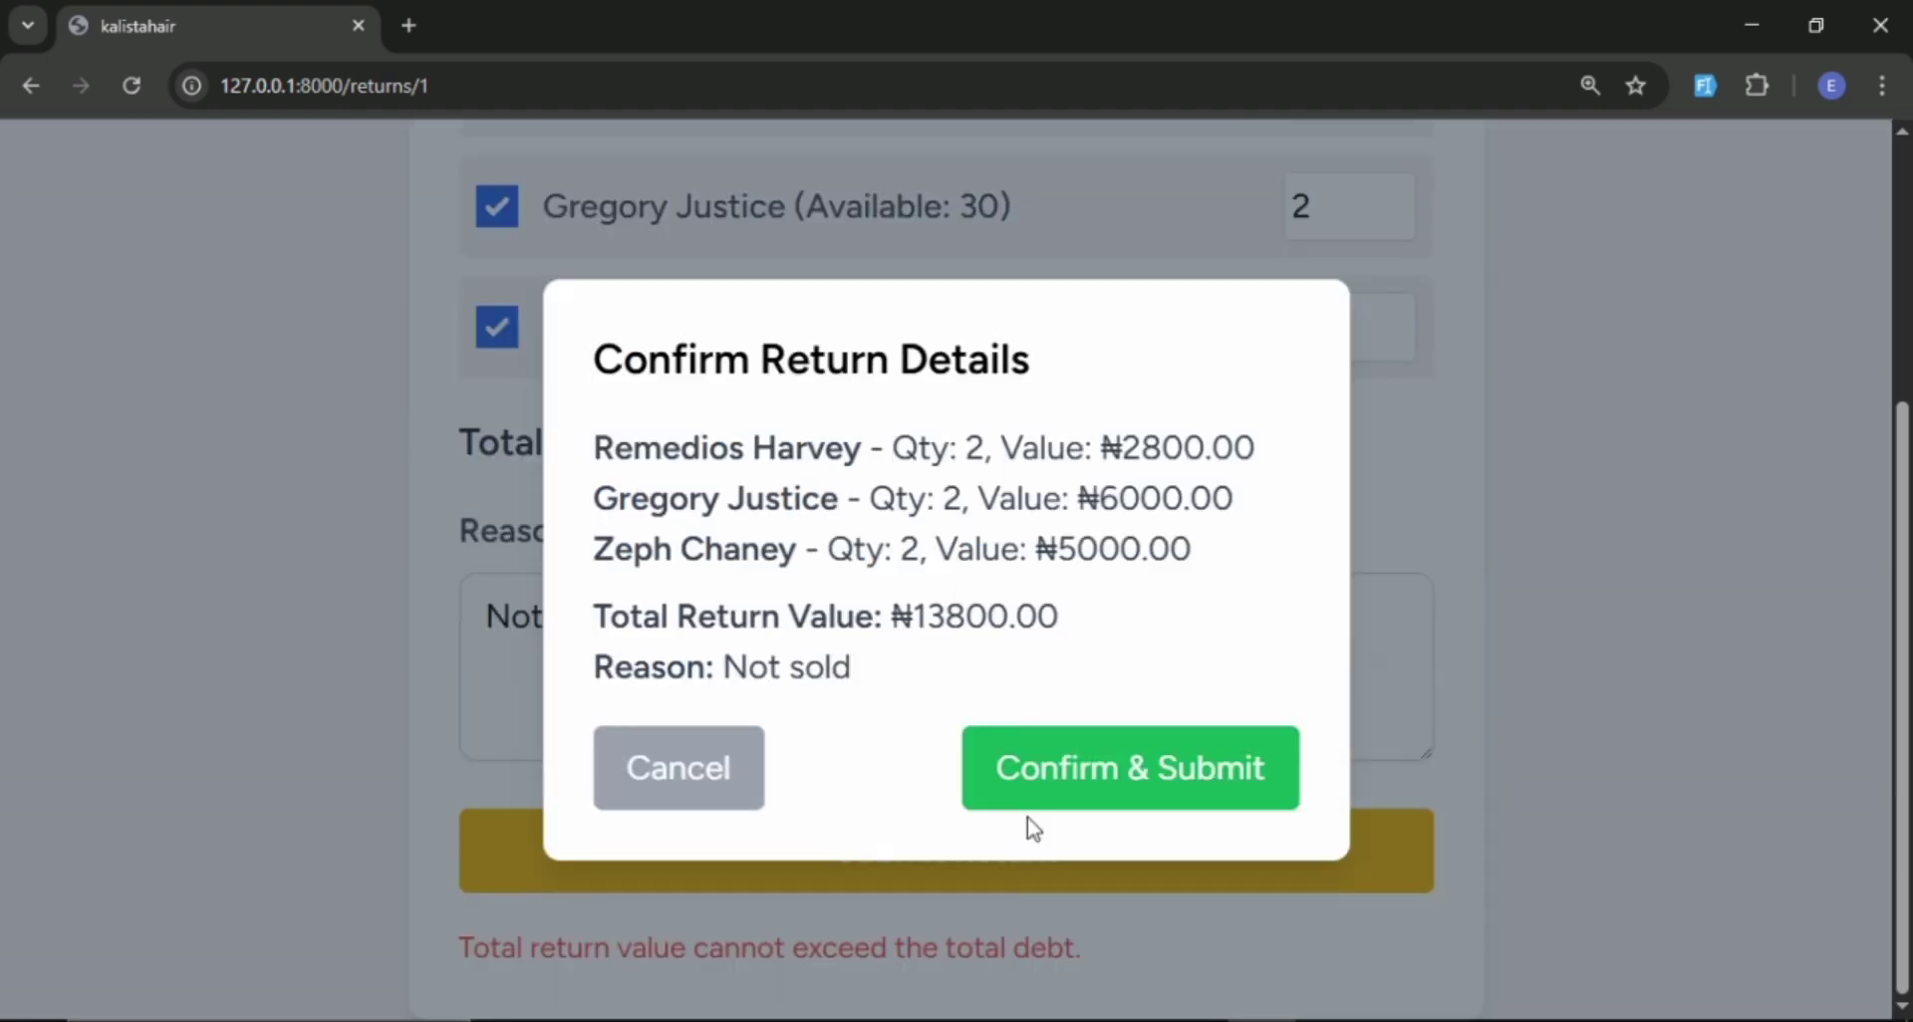
click(1088, 742)
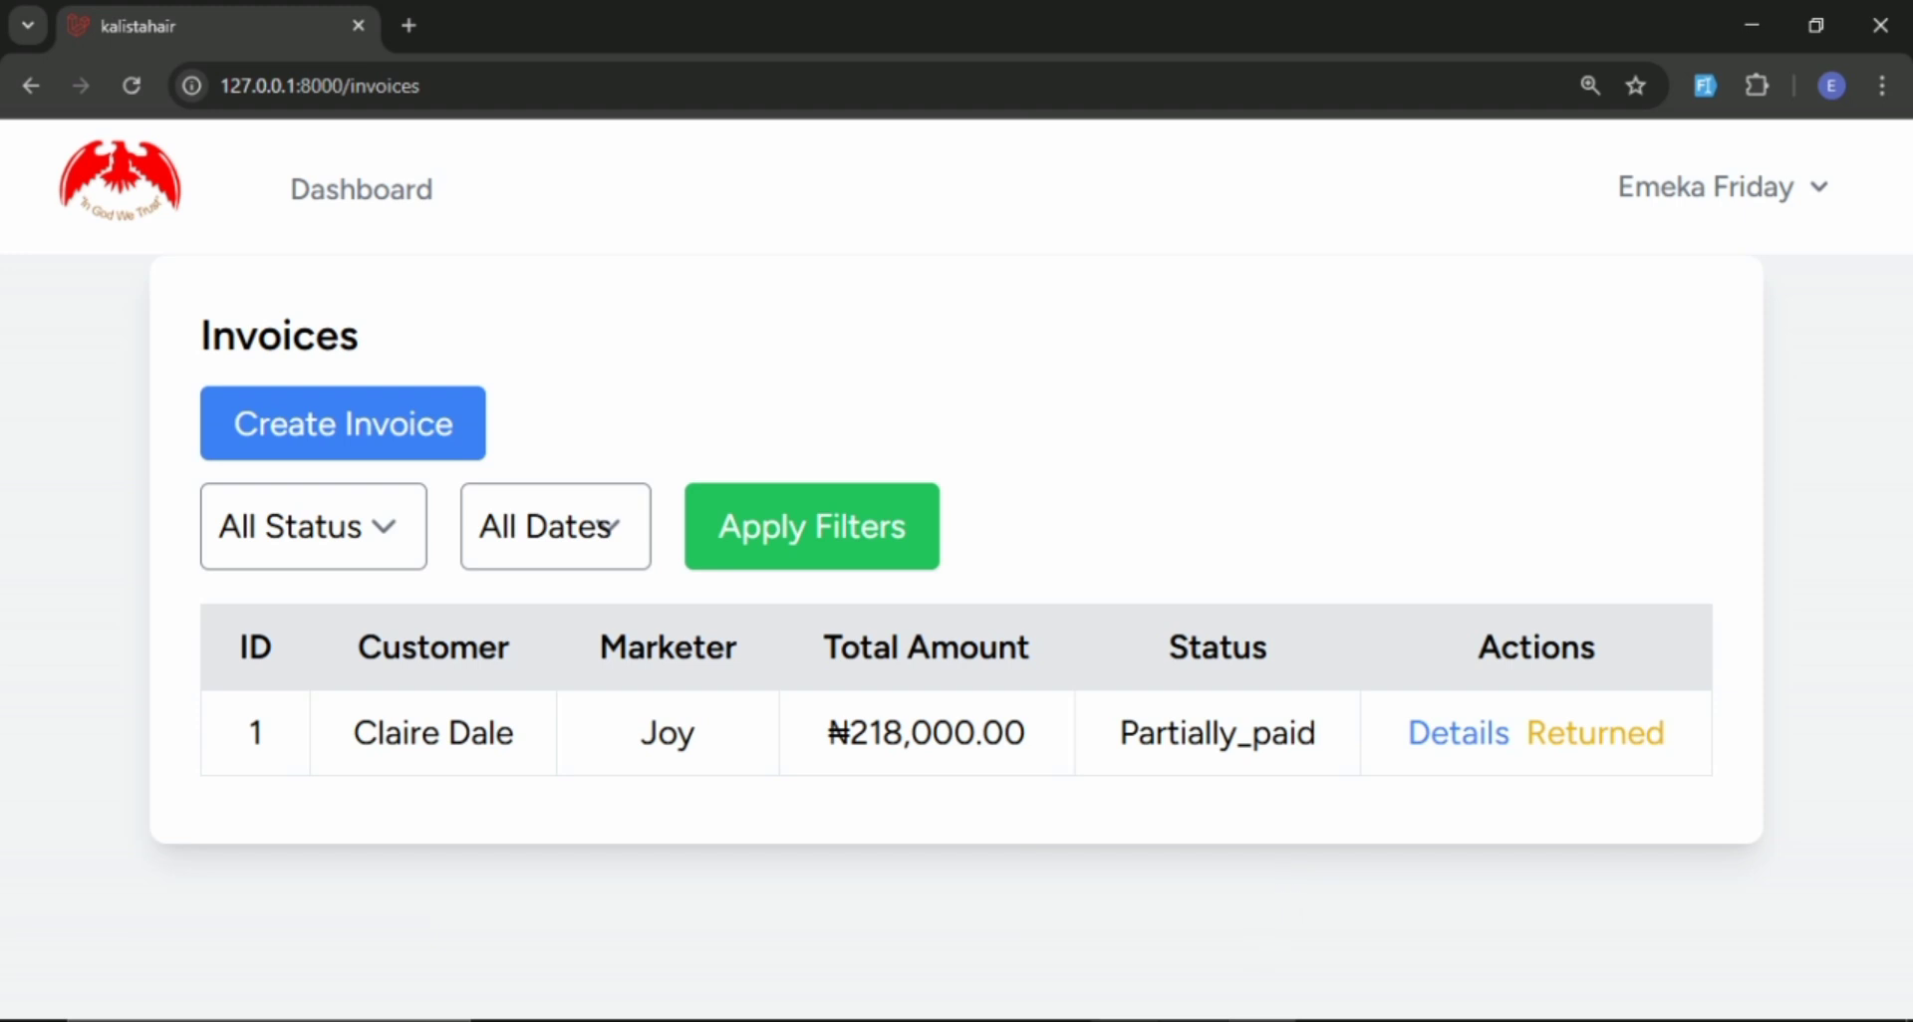
Switch to the marketer's dashboard in Brave, reload it and check the unpaid amount of the first customer.
click(1126, 1020)
scroll(418, 349, down, 3)
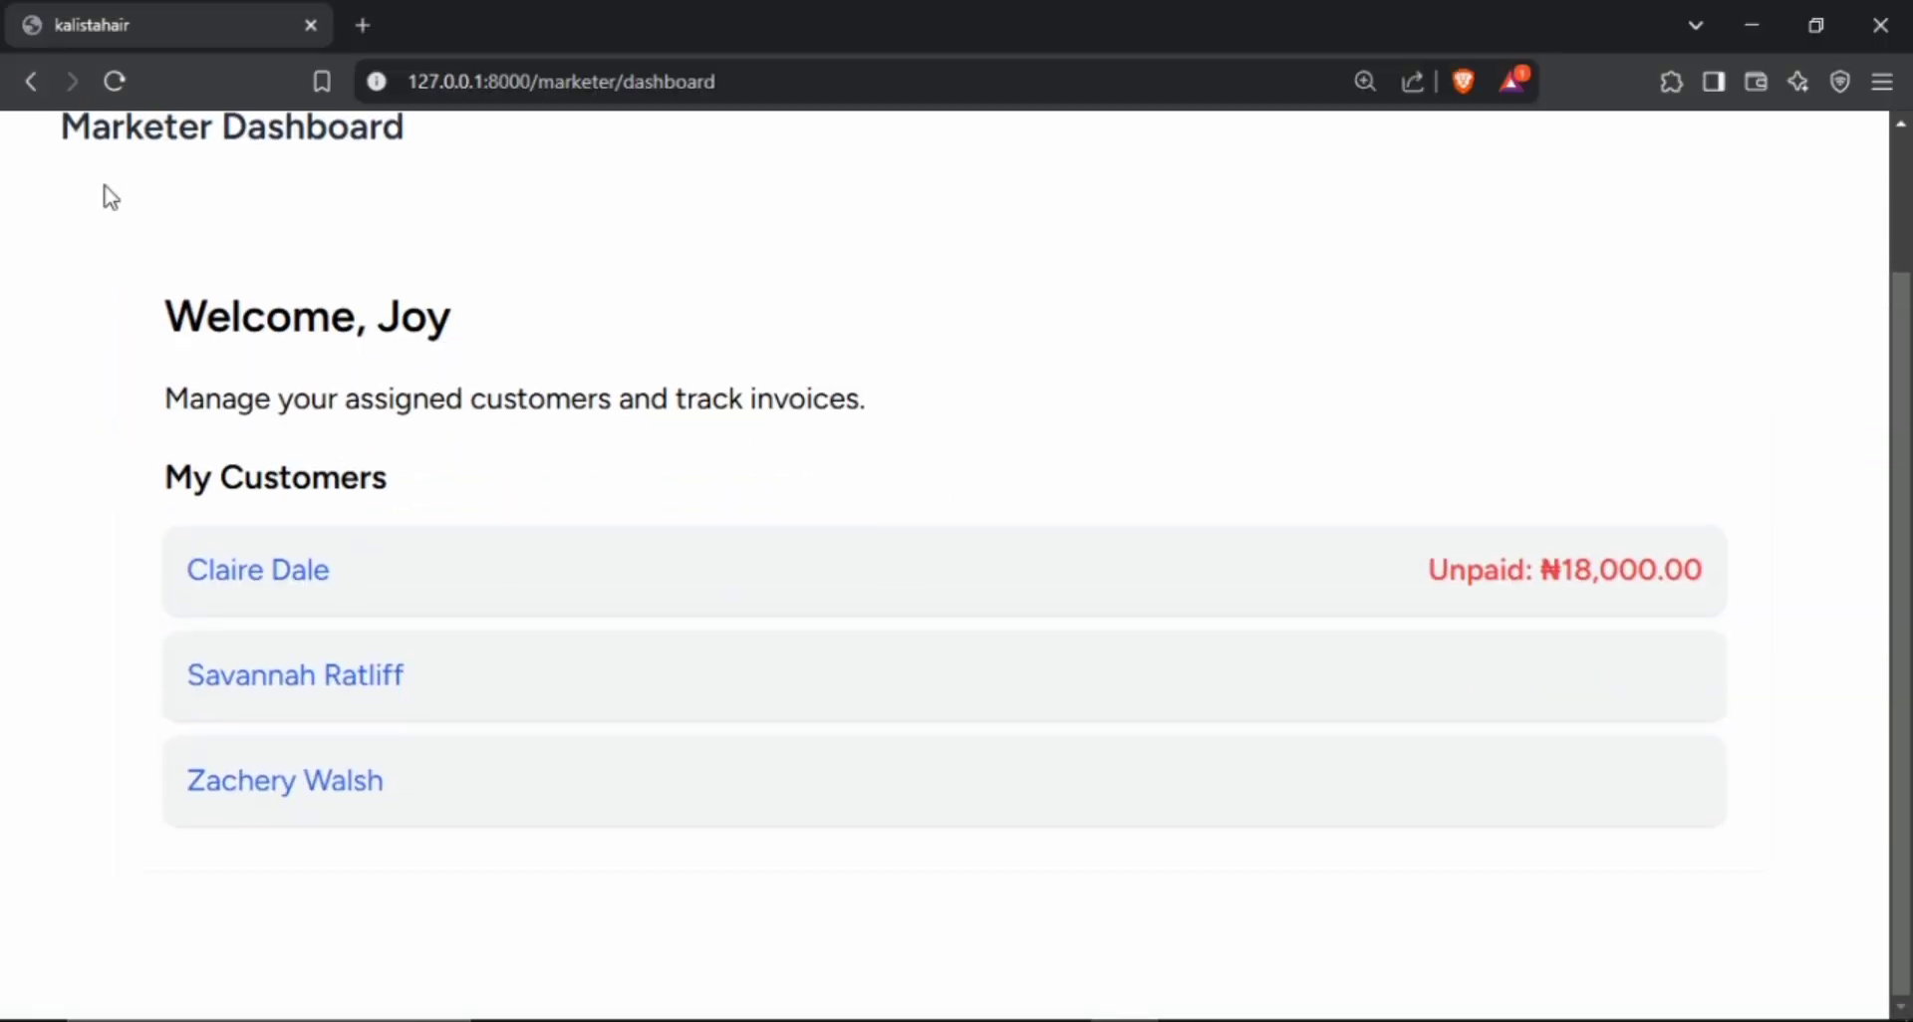
scroll(171, 222, up, 3)
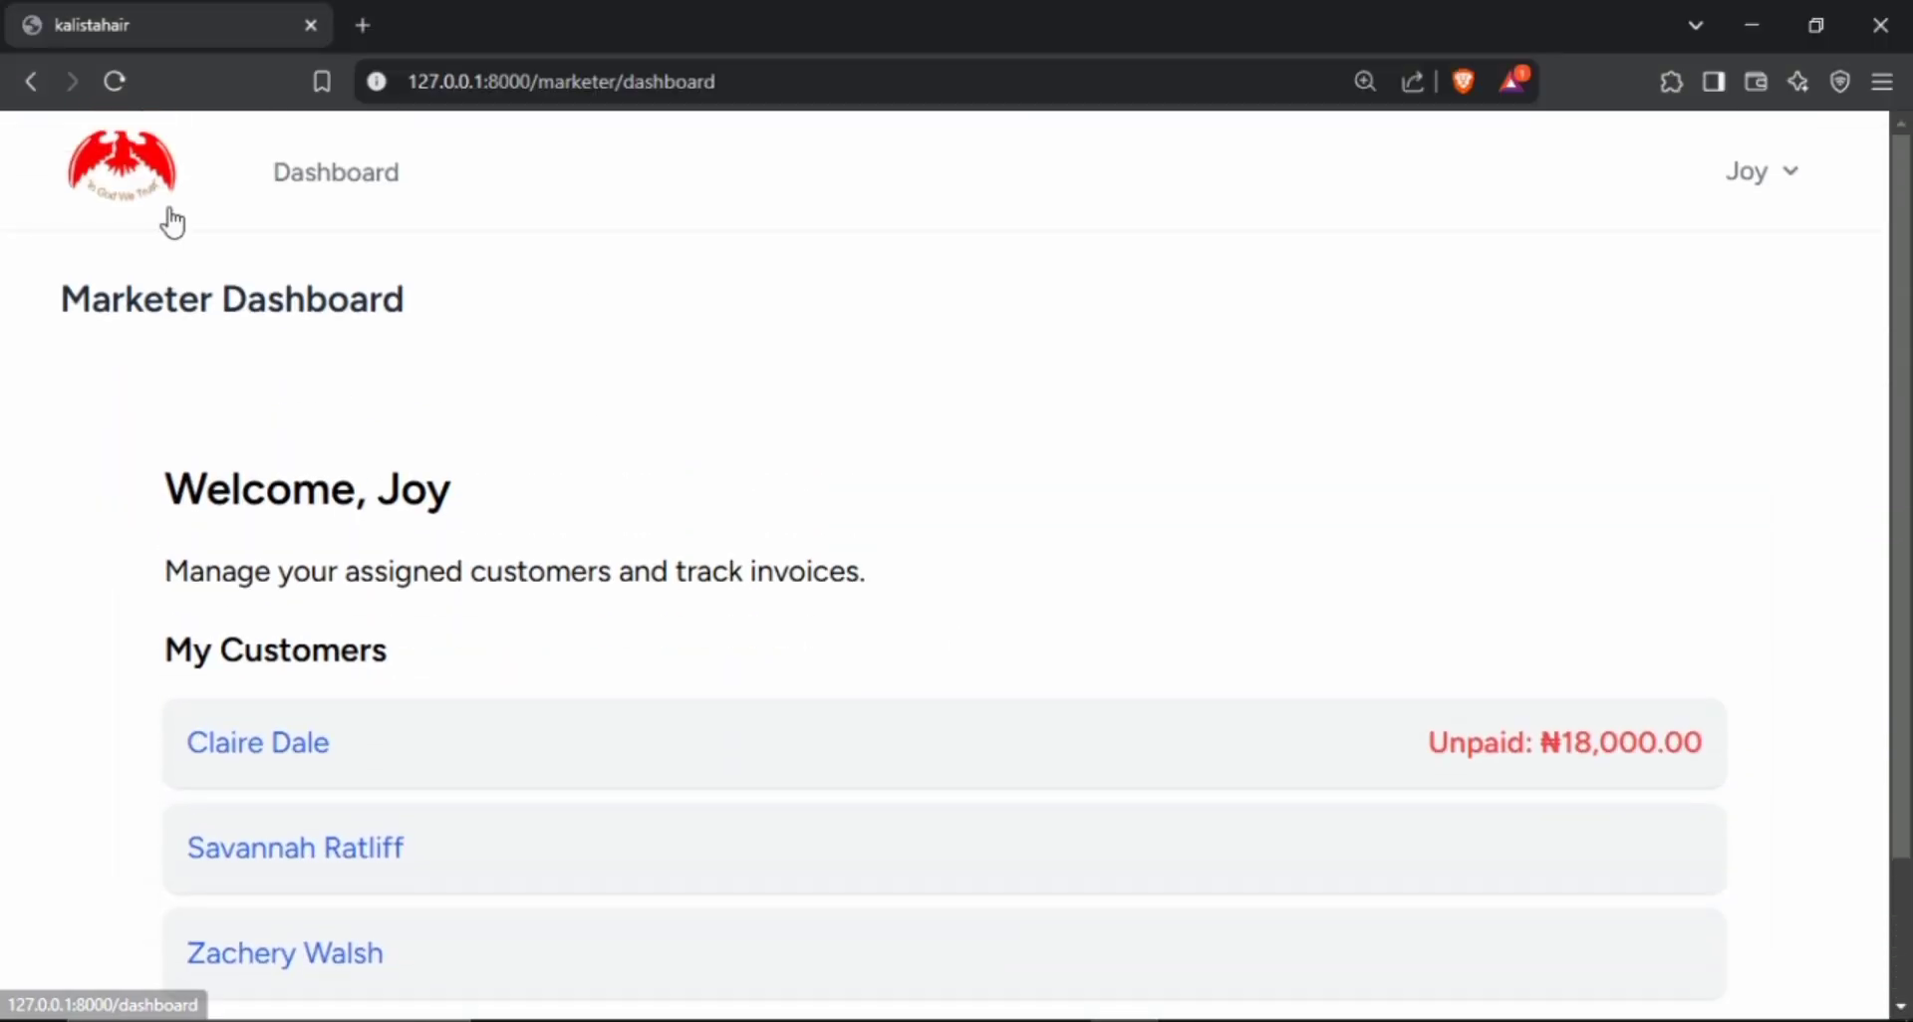
click(115, 81)
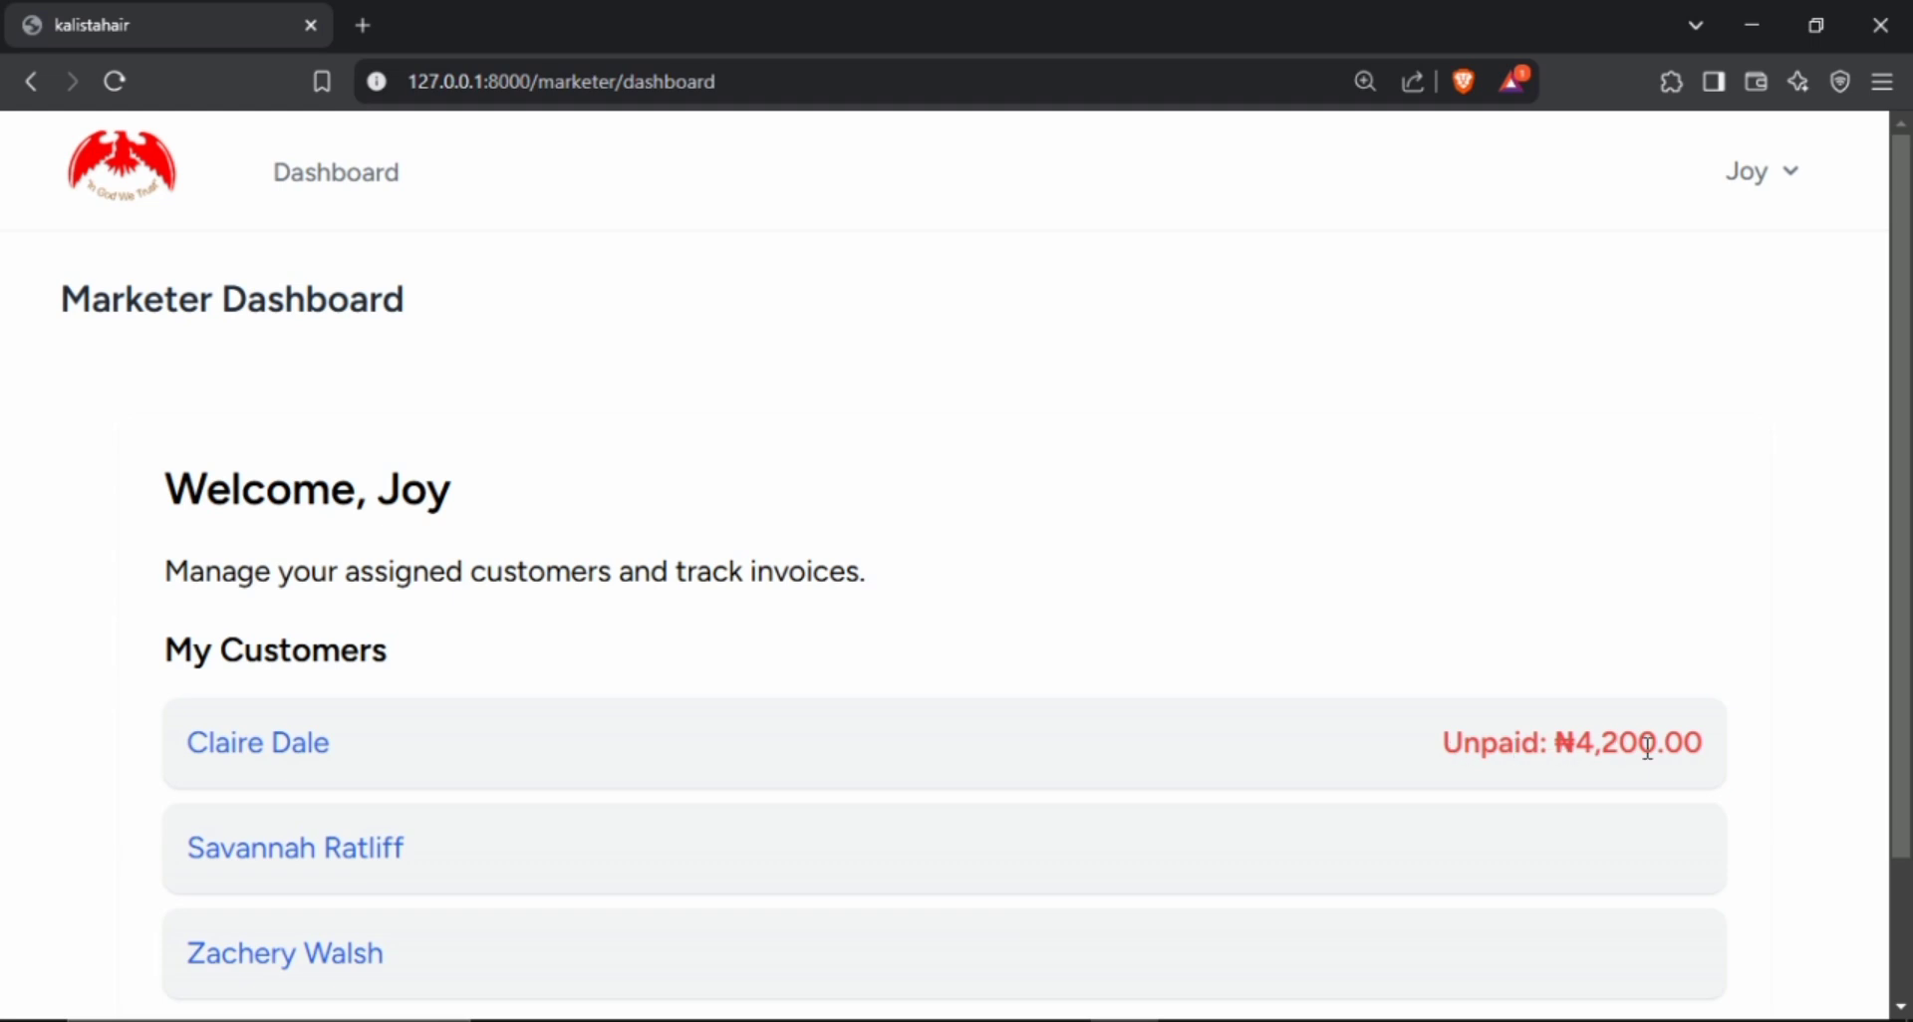
scroll(1598, 752, down, 2)
scroll(1598, 751, up, 1)
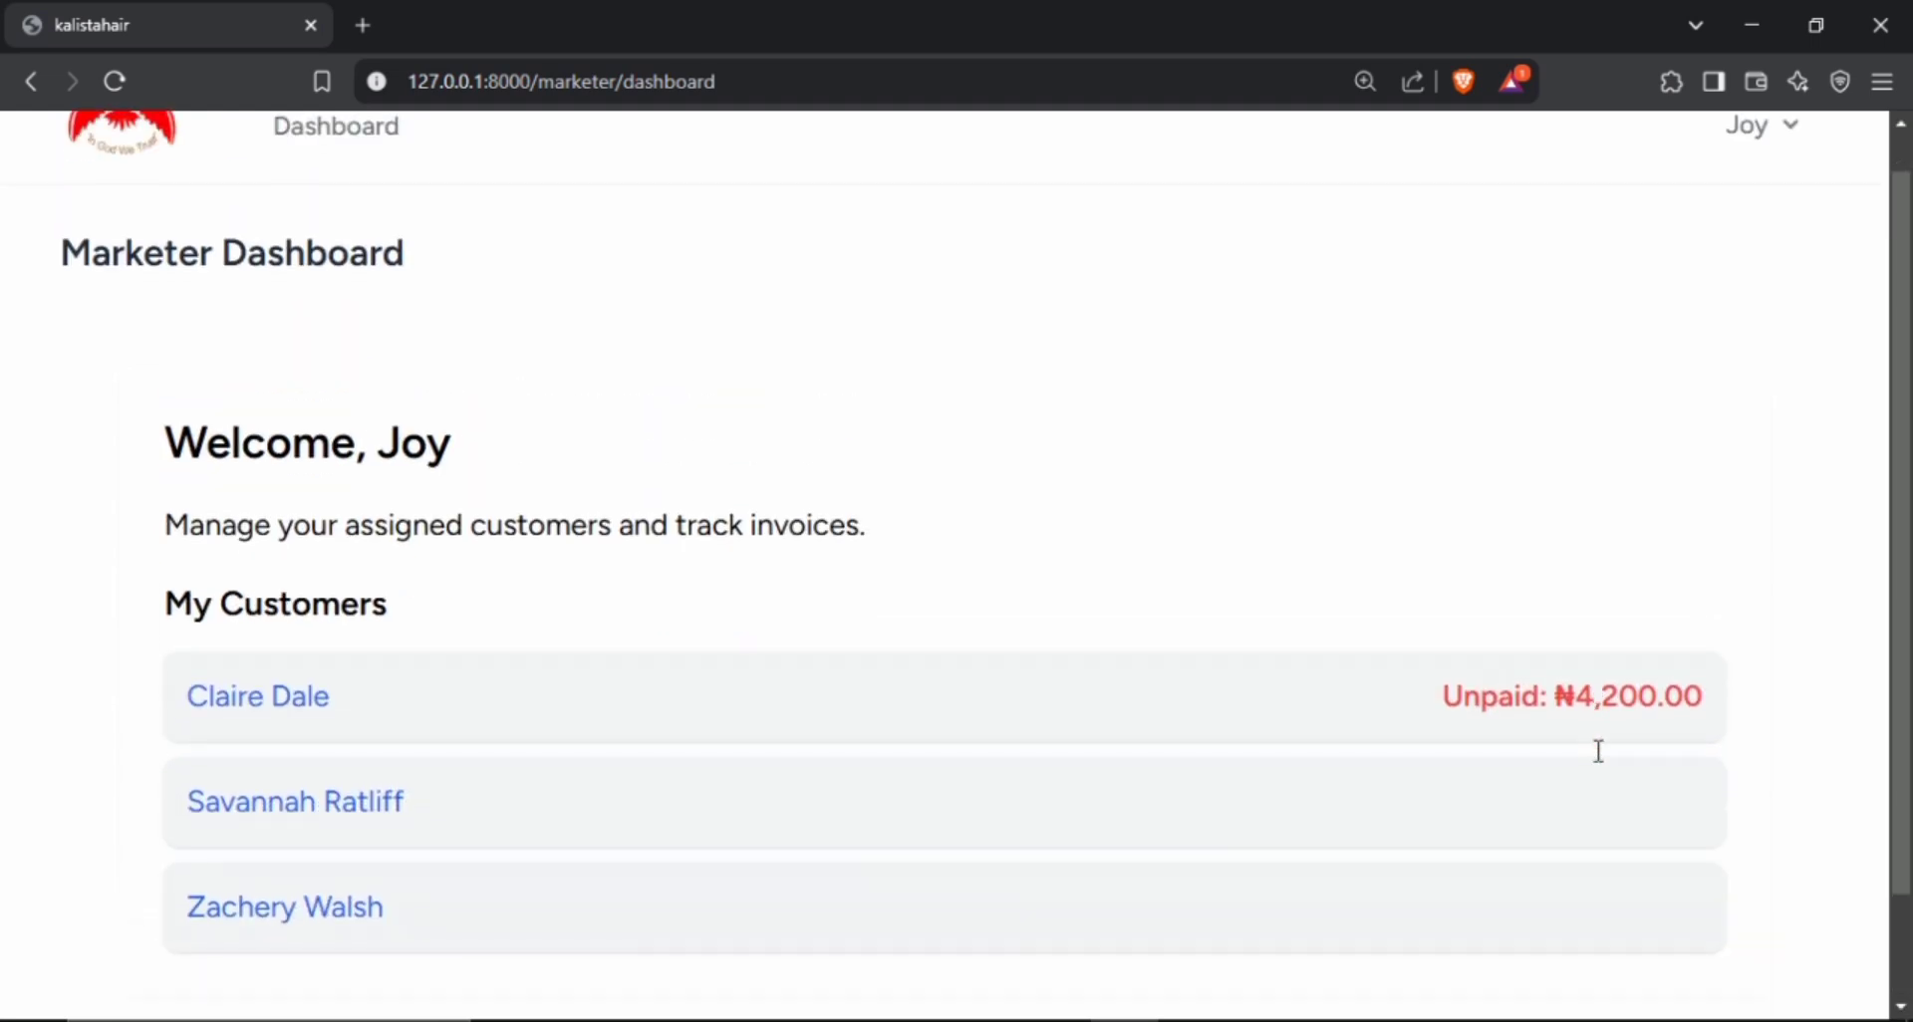
scroll(1598, 752, down, 1)
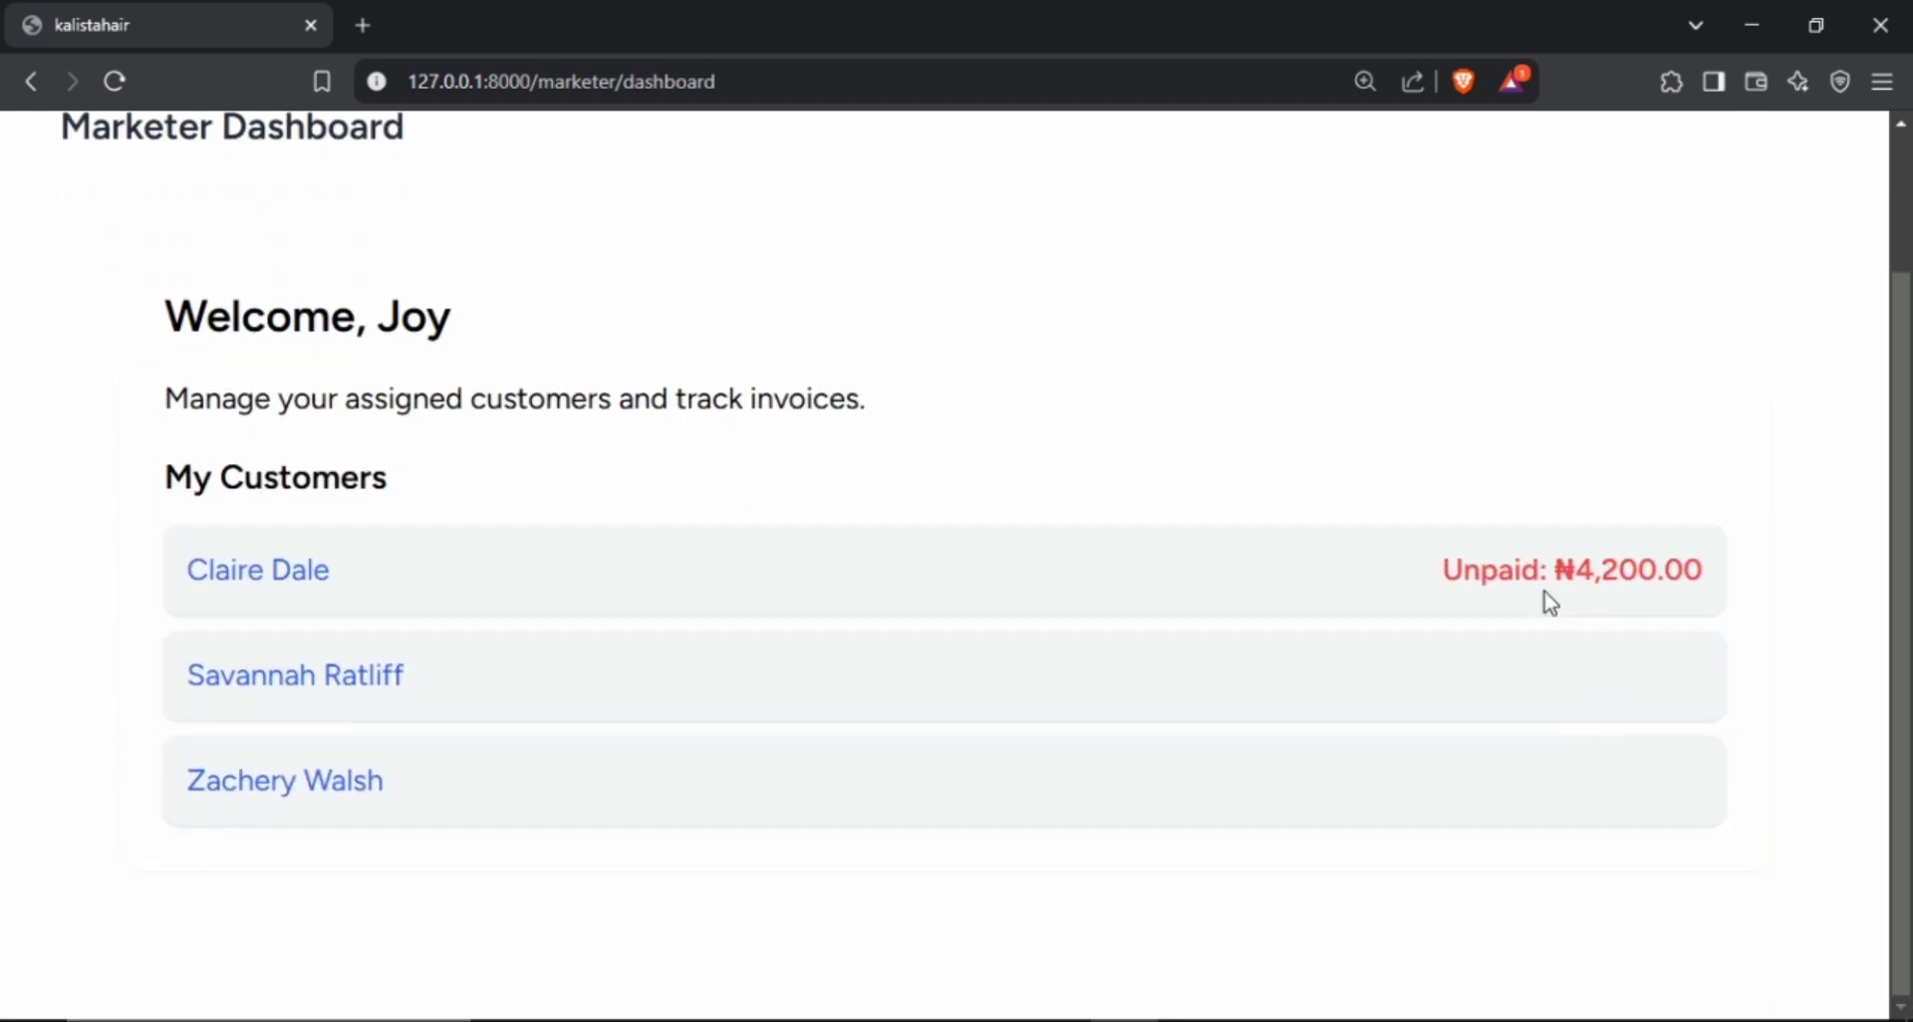
scroll(1626, 602, up, 1)
scroll(1626, 601, down, 1)
scroll(1624, 601, up, 1)
scroll(1594, 603, down, 1)
scroll(1261, 604, up, 2)
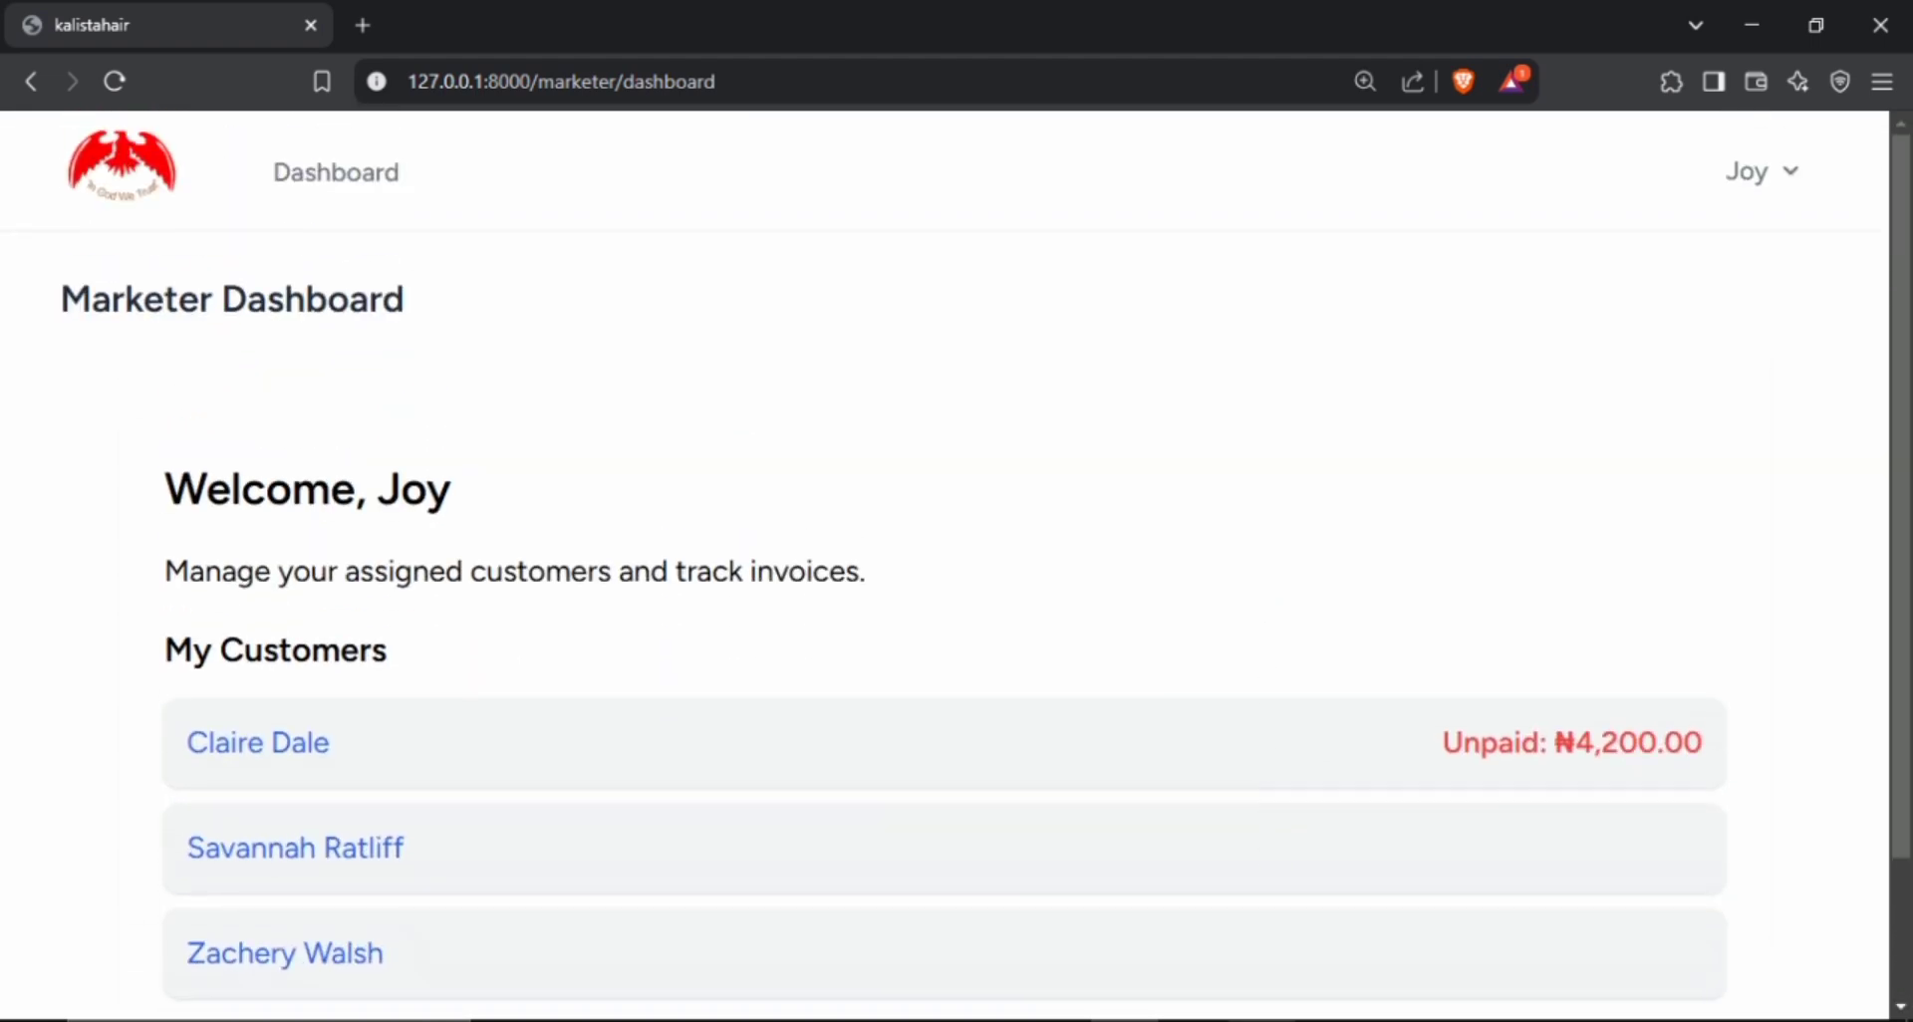
Switch back to the admin session in Chrome and open the details of invoice 1 to check its balance due.
click(1255, 1018)
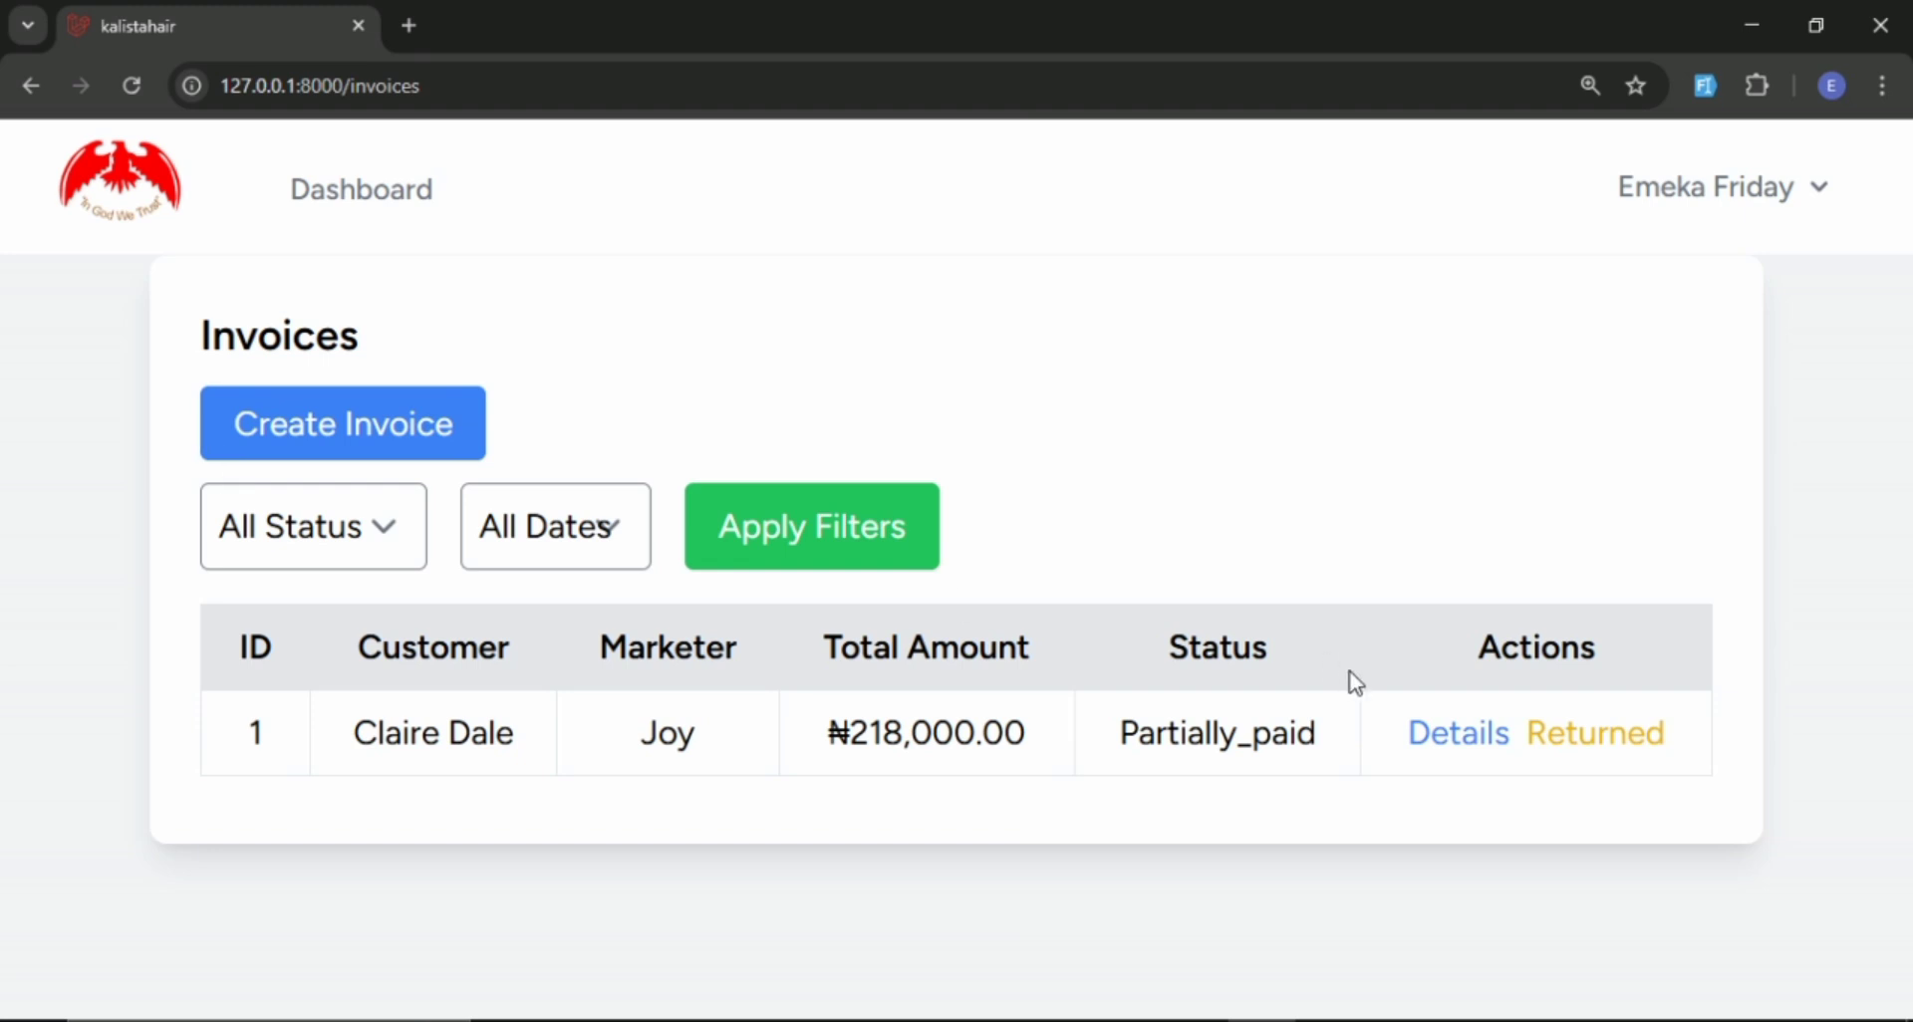
click(1433, 755)
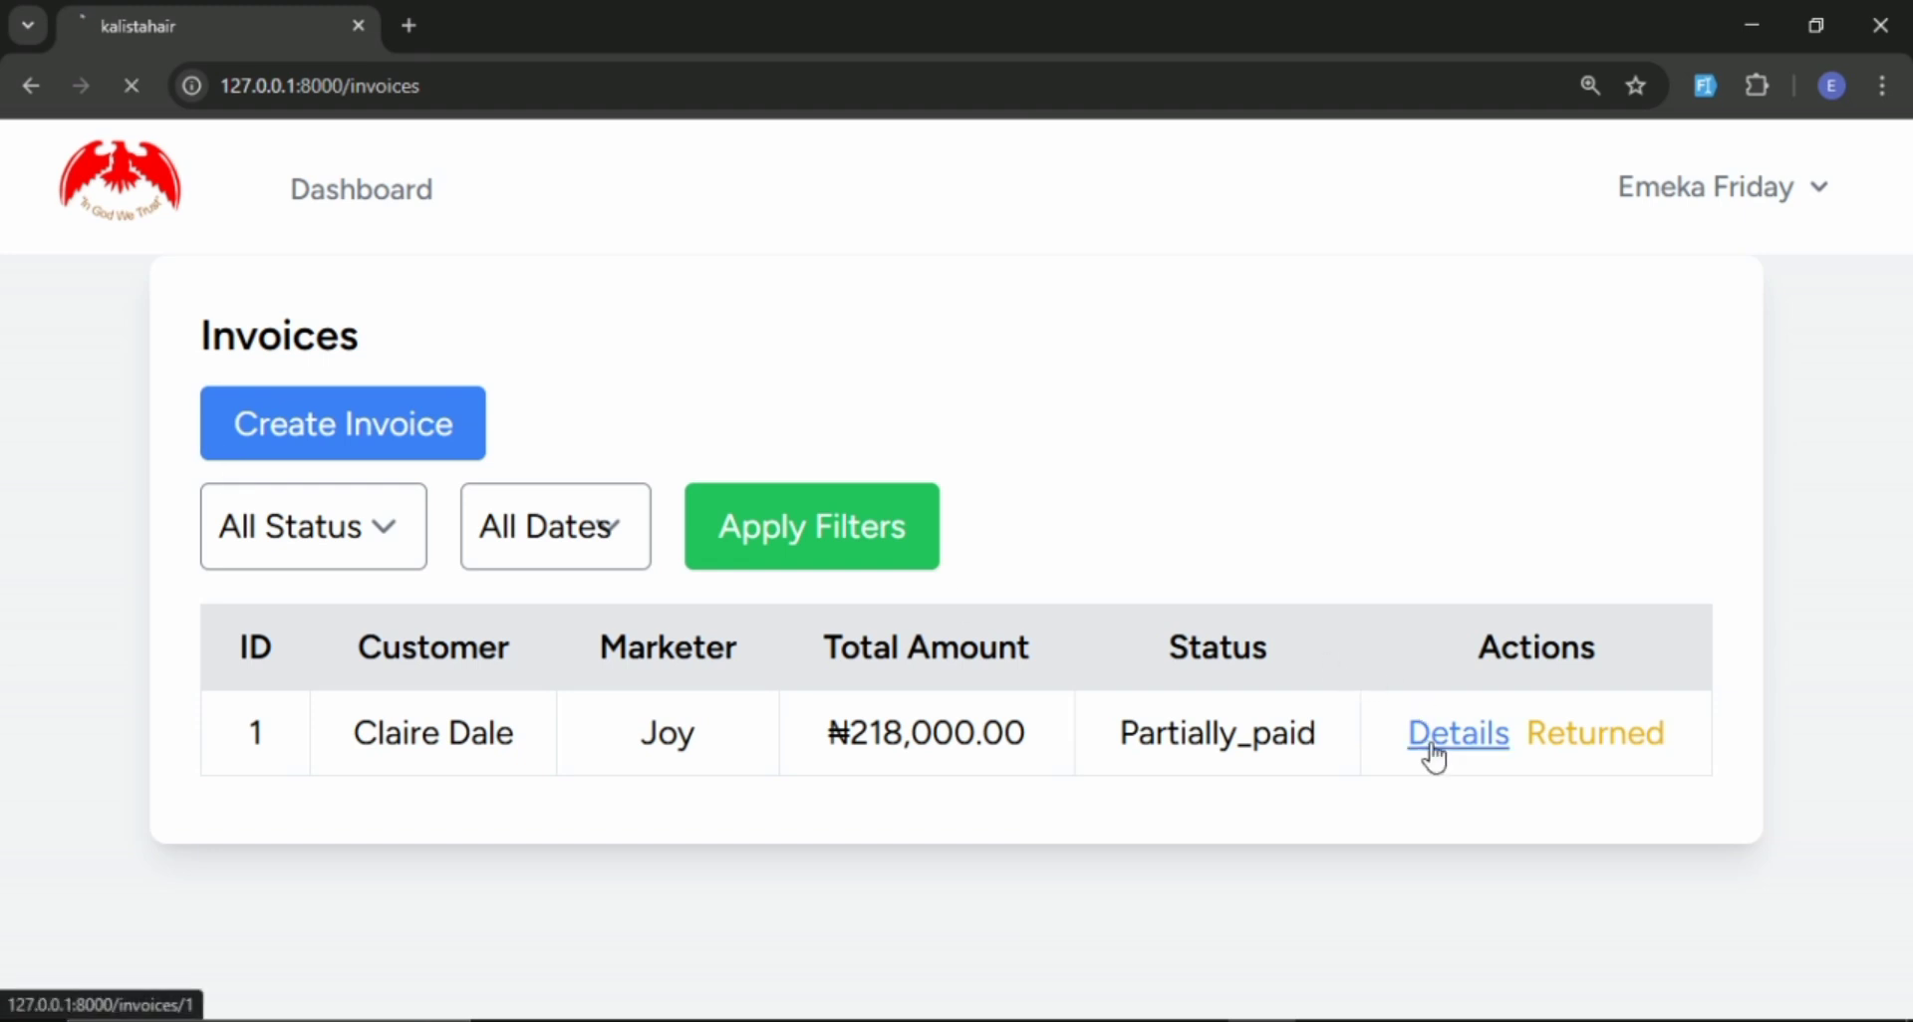
scroll(1442, 692, down, 1)
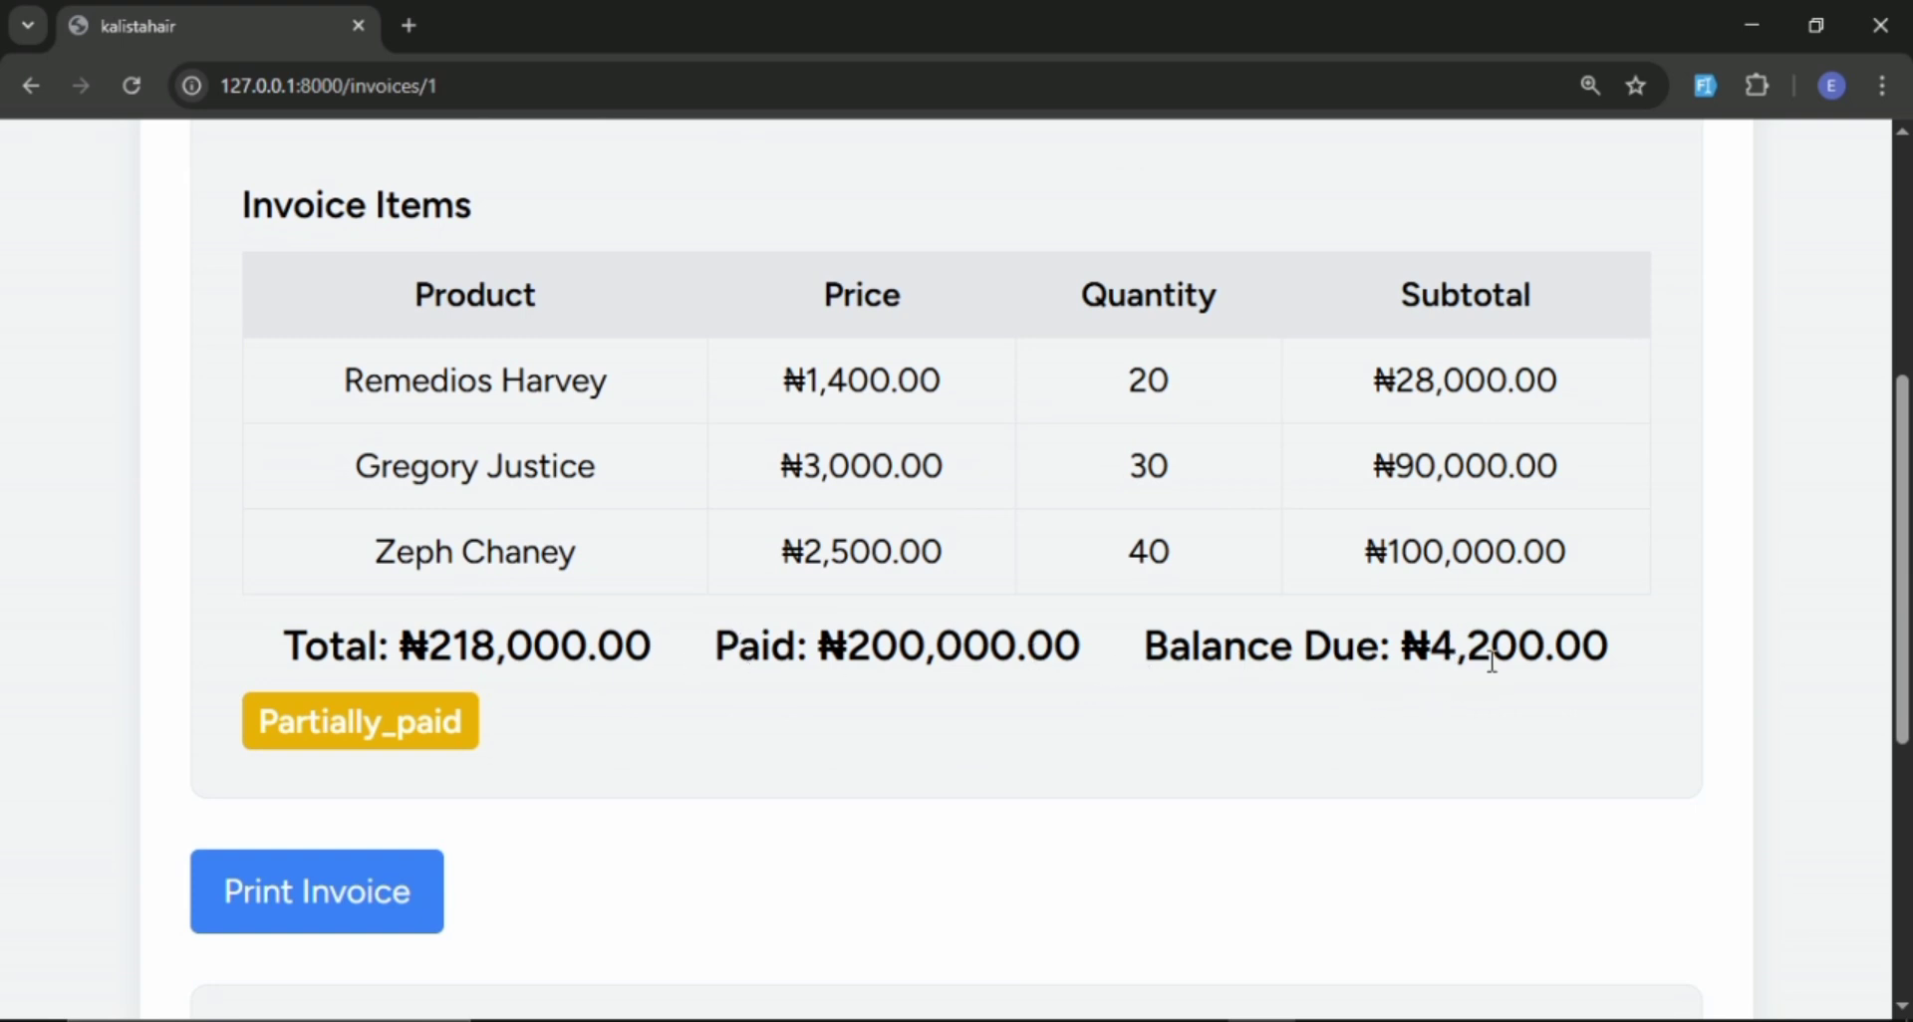
scroll(1491, 659, up, 5)
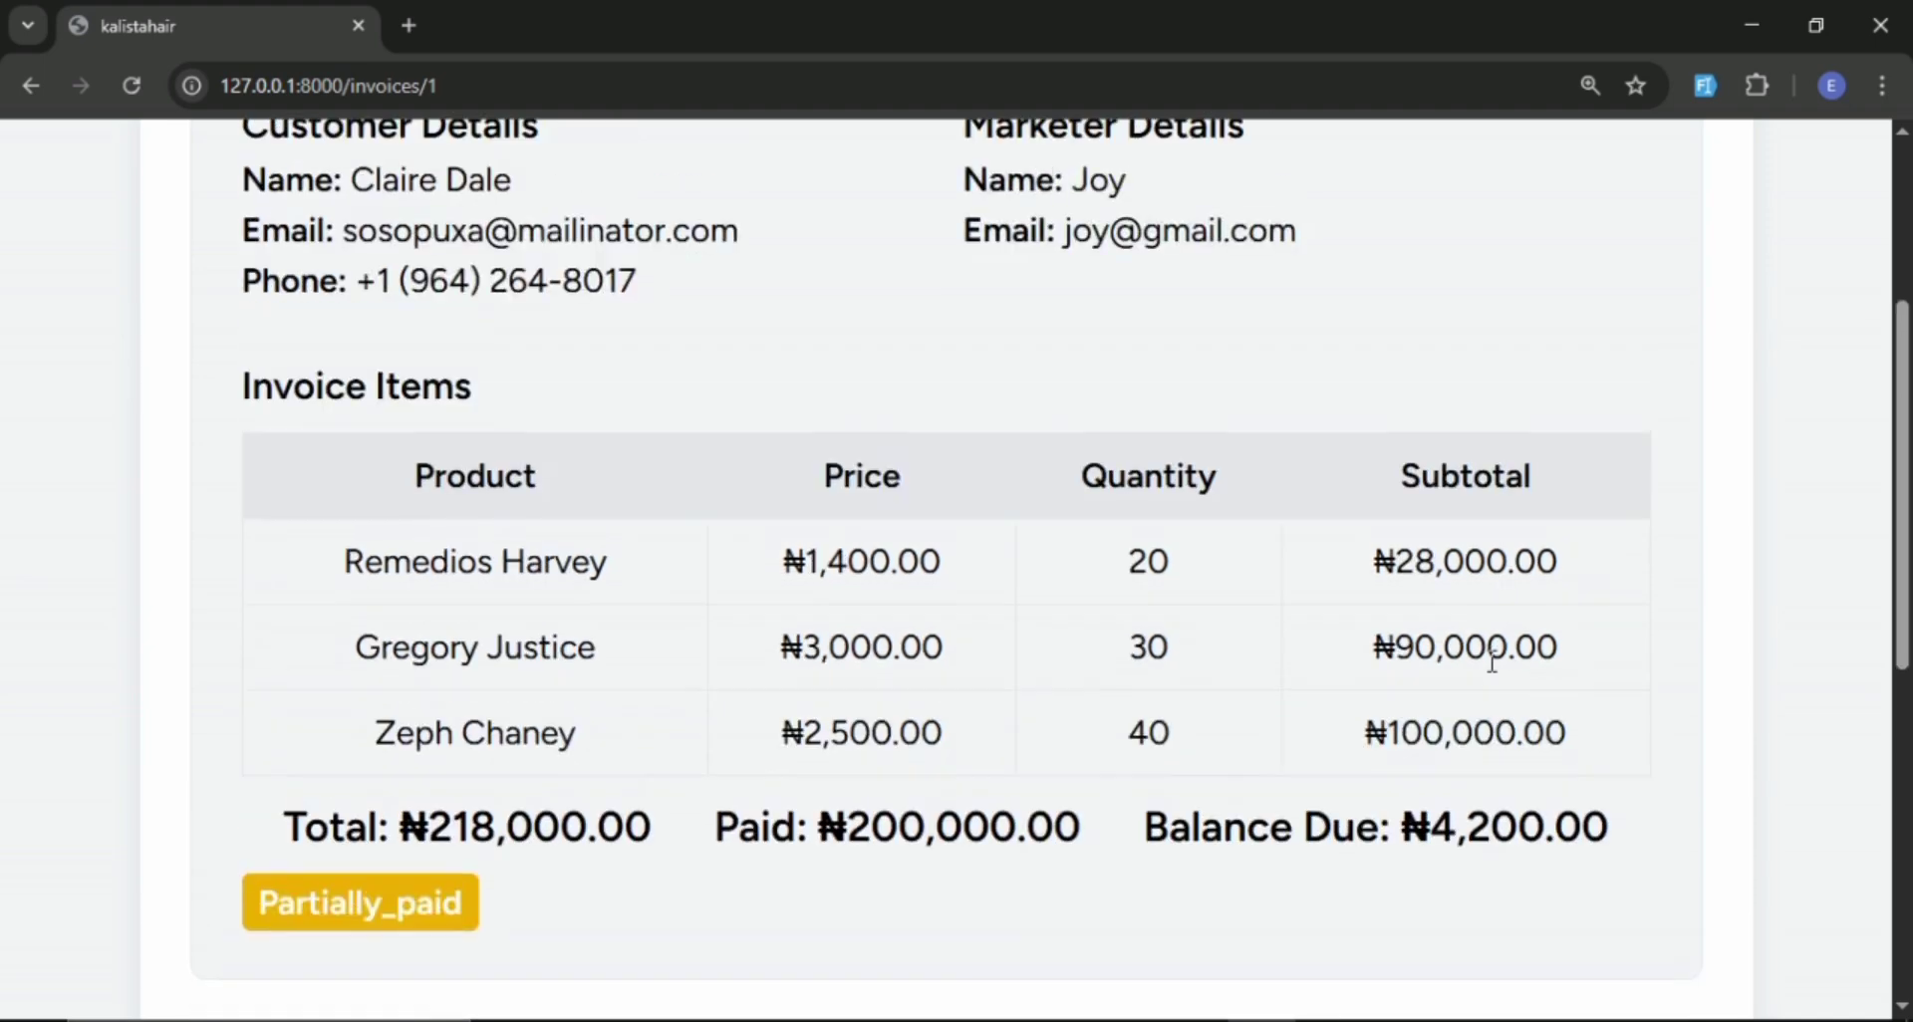
scroll(1491, 667, down, 7)
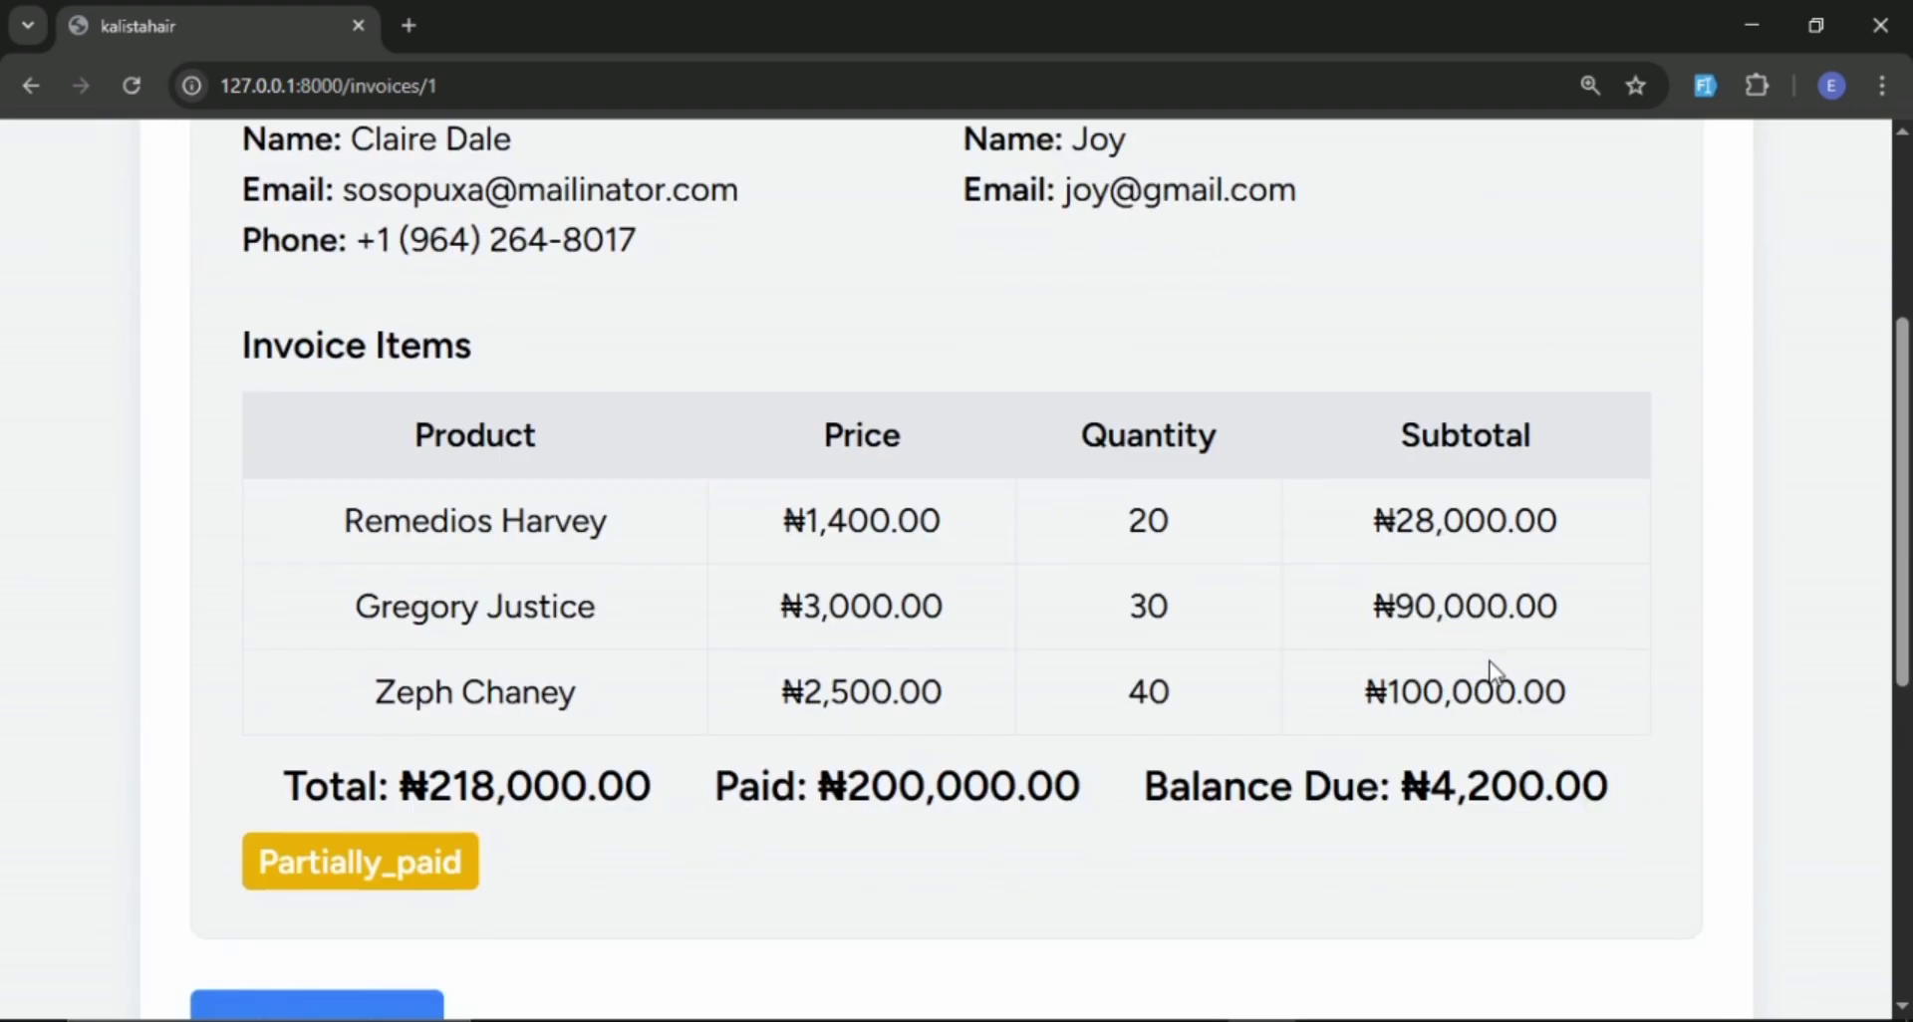
scroll(1475, 667, up, 3)
scroll(1481, 670, down, 3)
scroll(1480, 669, up, 8)
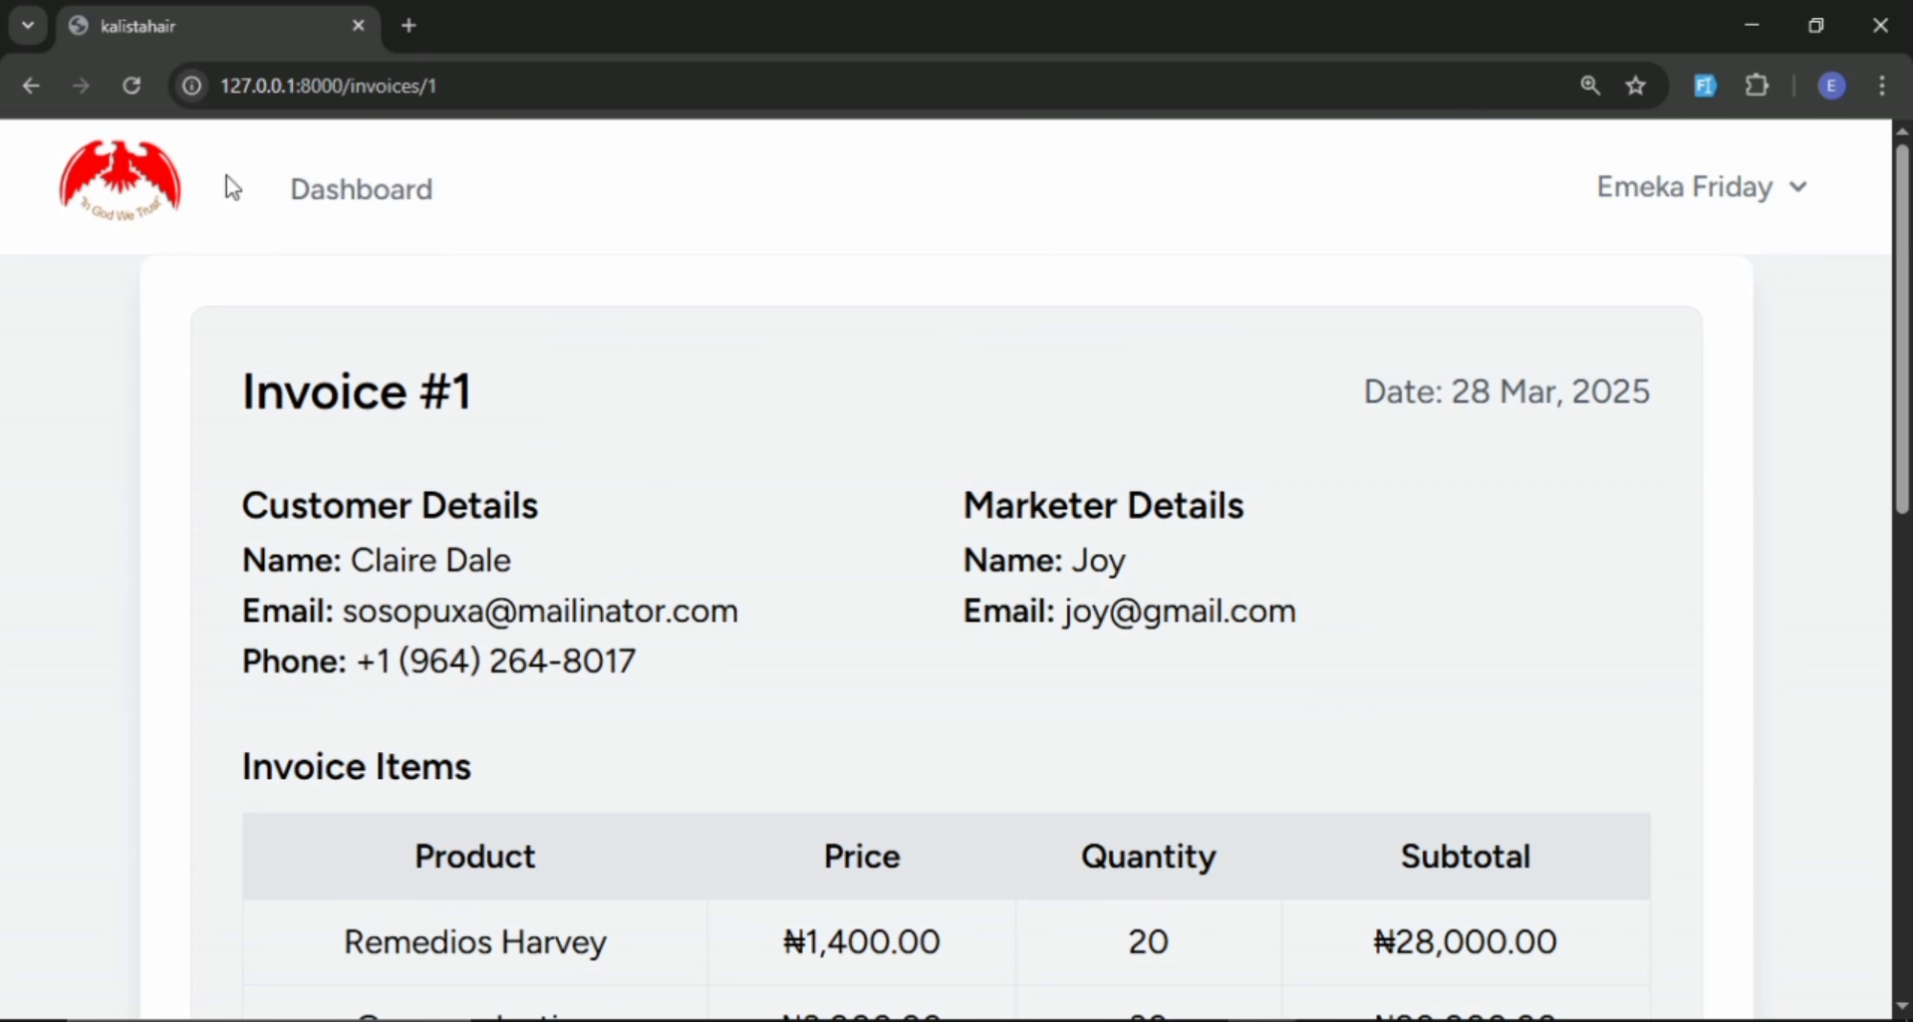
Go from the admin dashboard to the customers list, check the debts and open the record of the customer with ID 4.
click(307, 198)
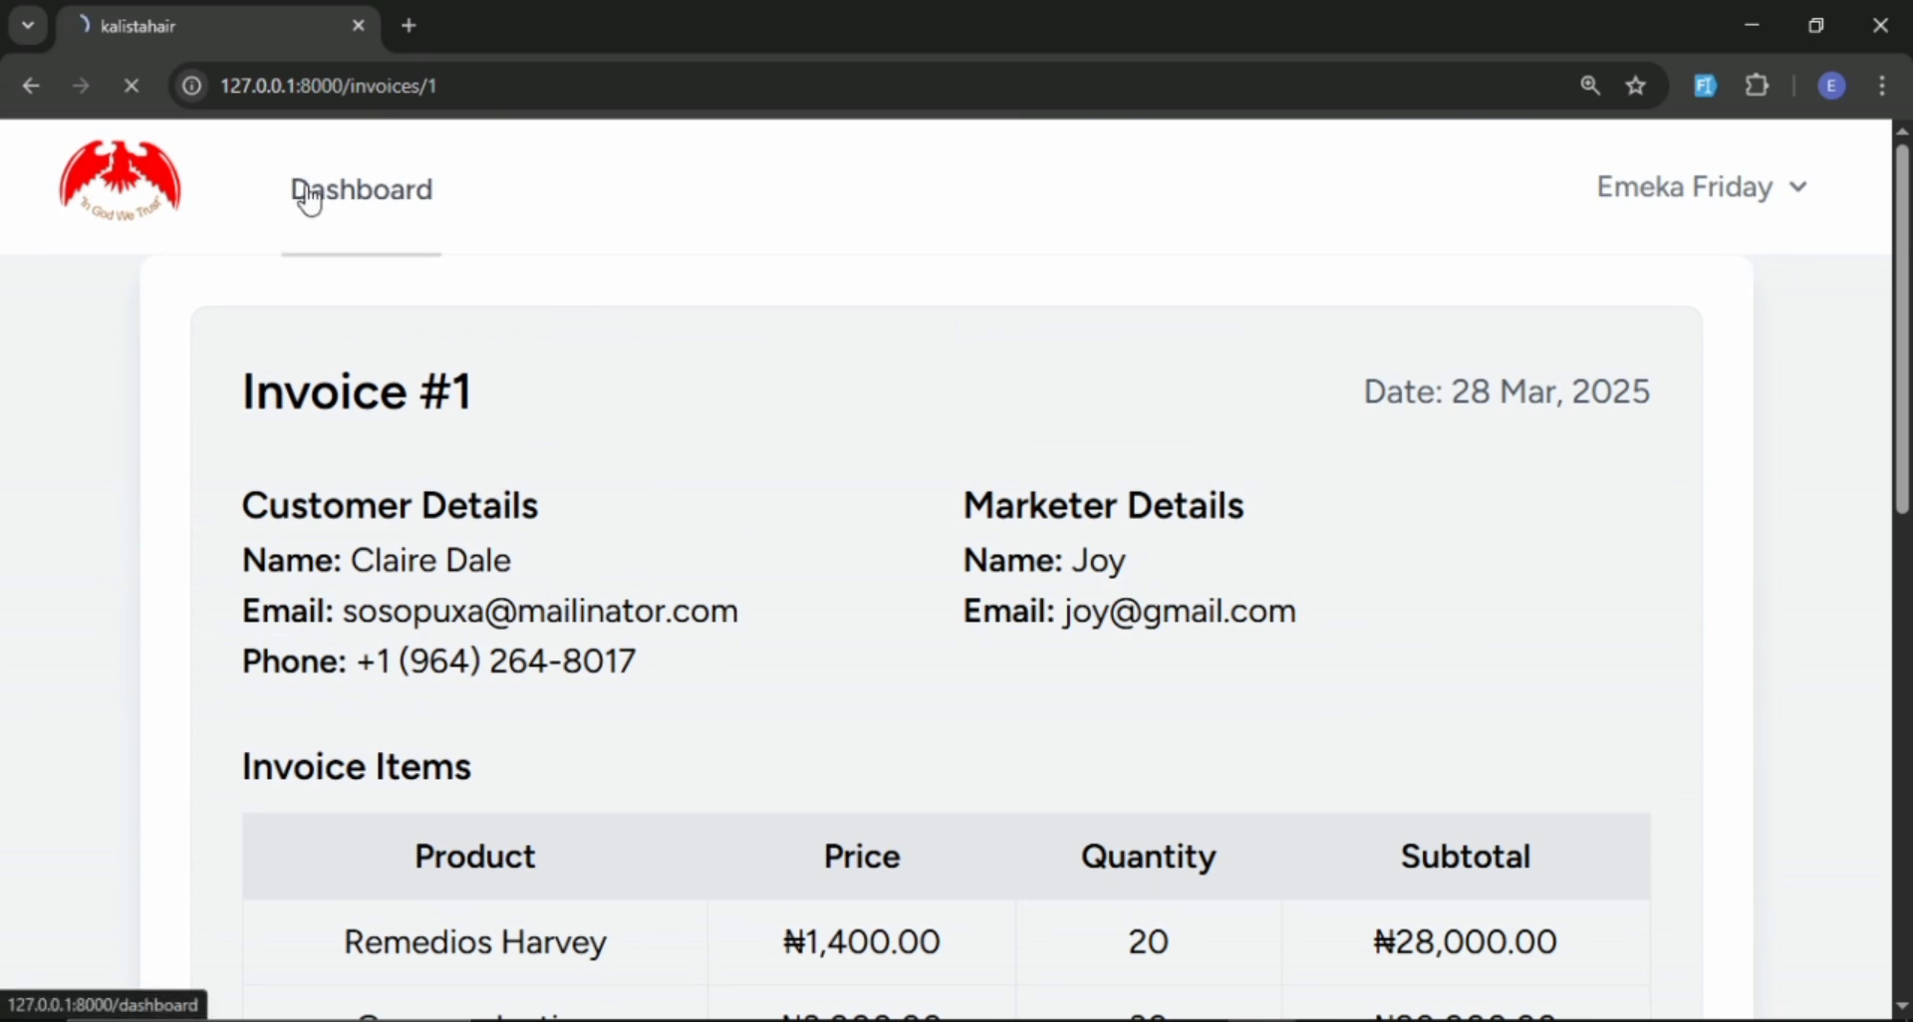
scroll(576, 344, down, 5)
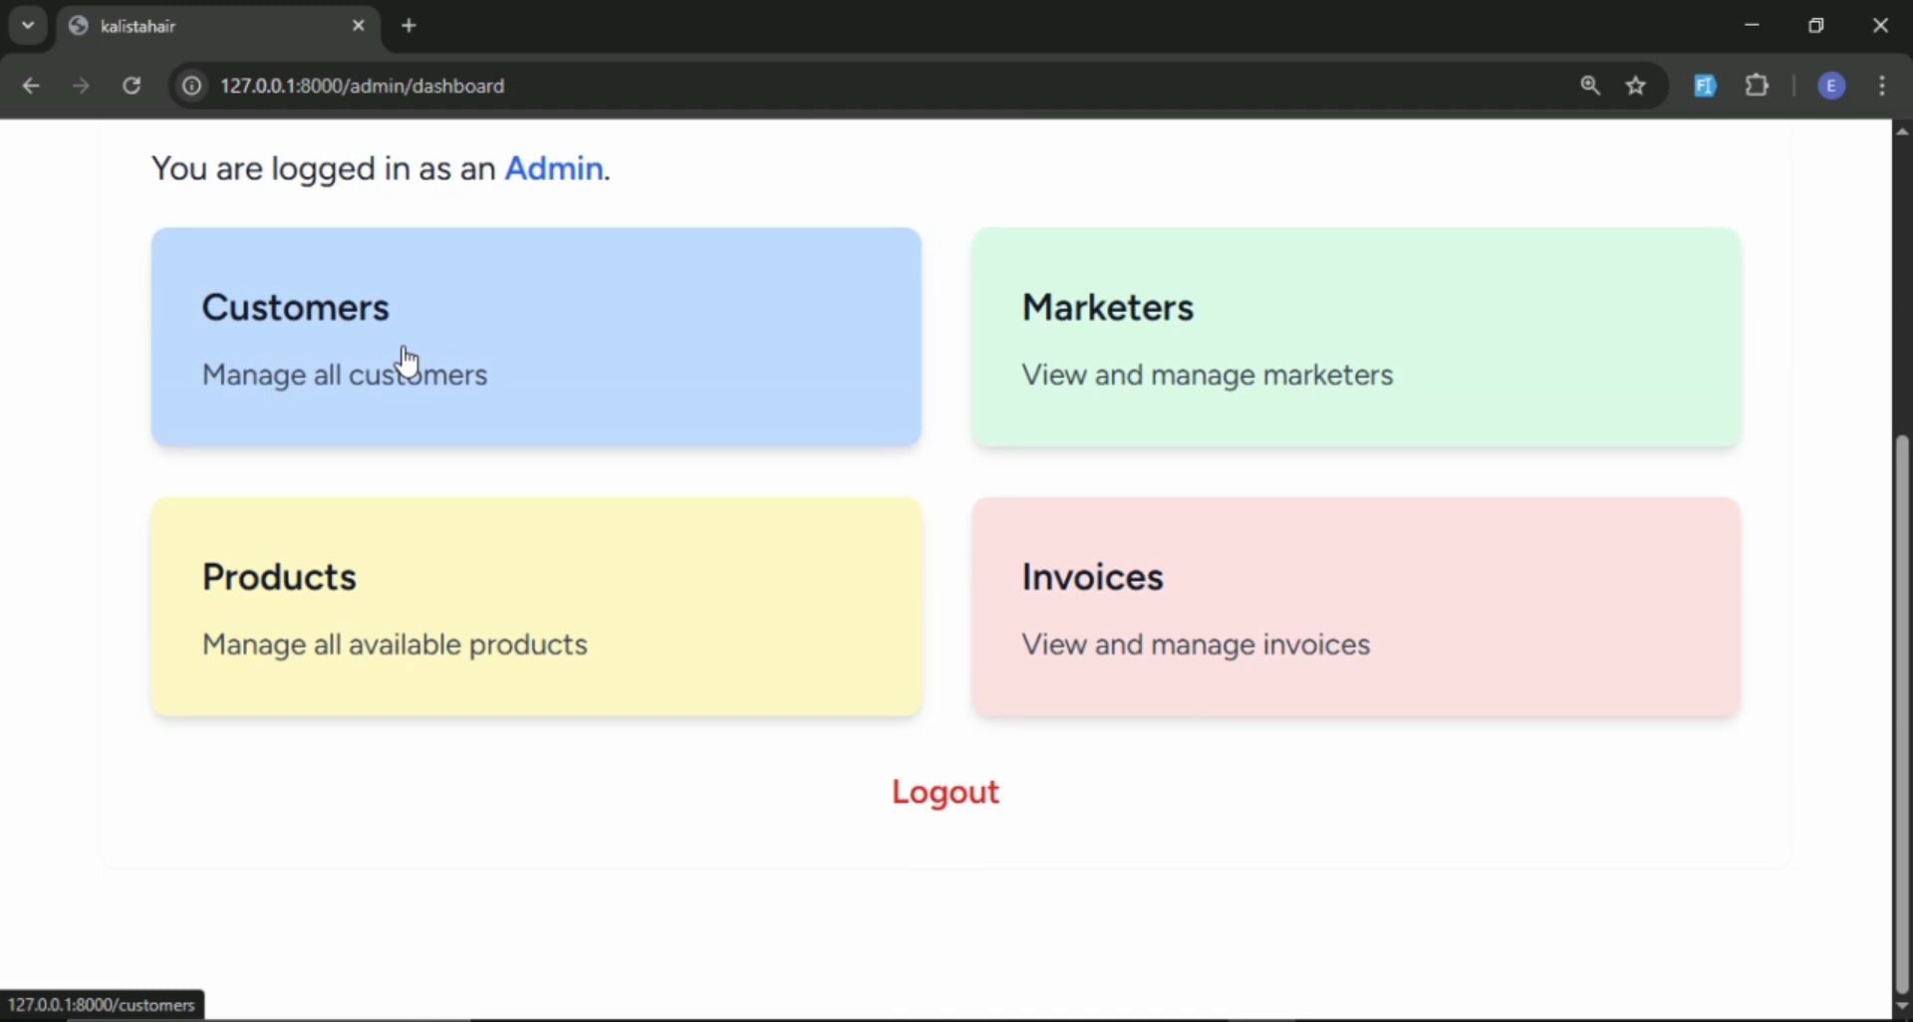
click(405, 354)
scroll(1216, 607, up, 2)
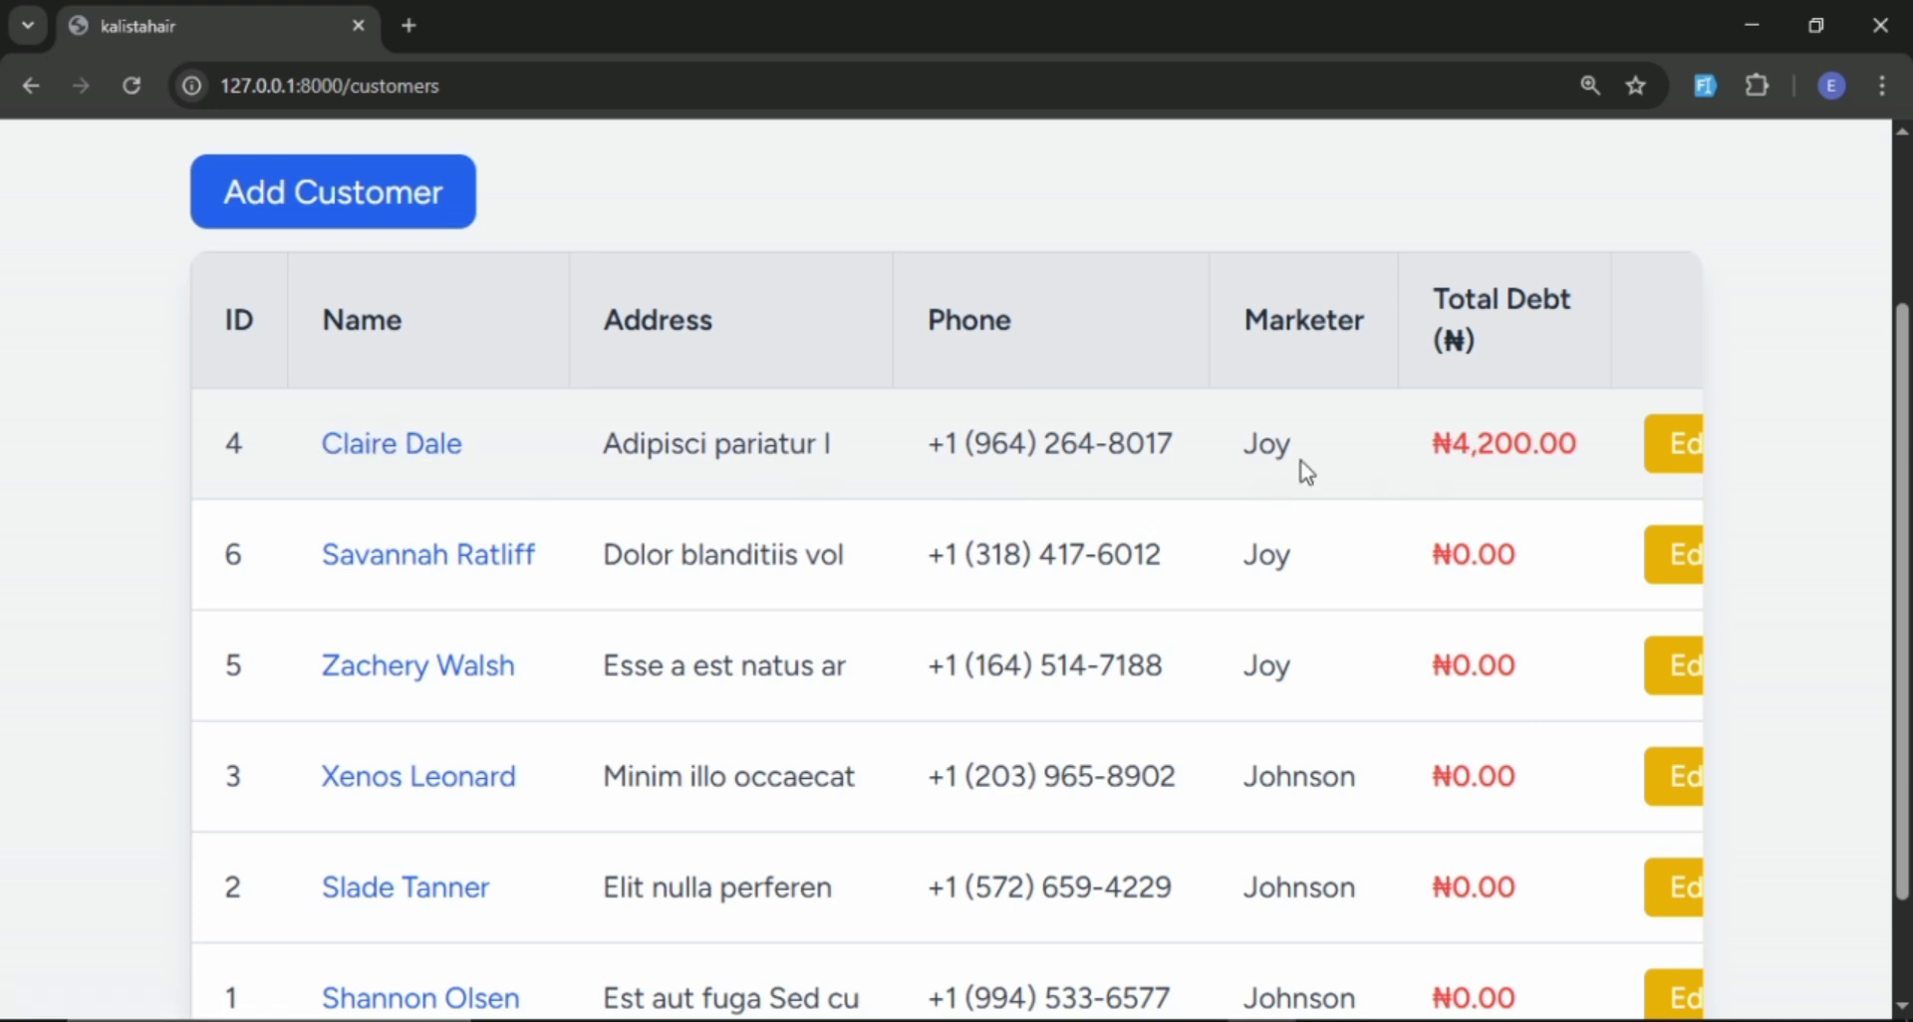
click(402, 454)
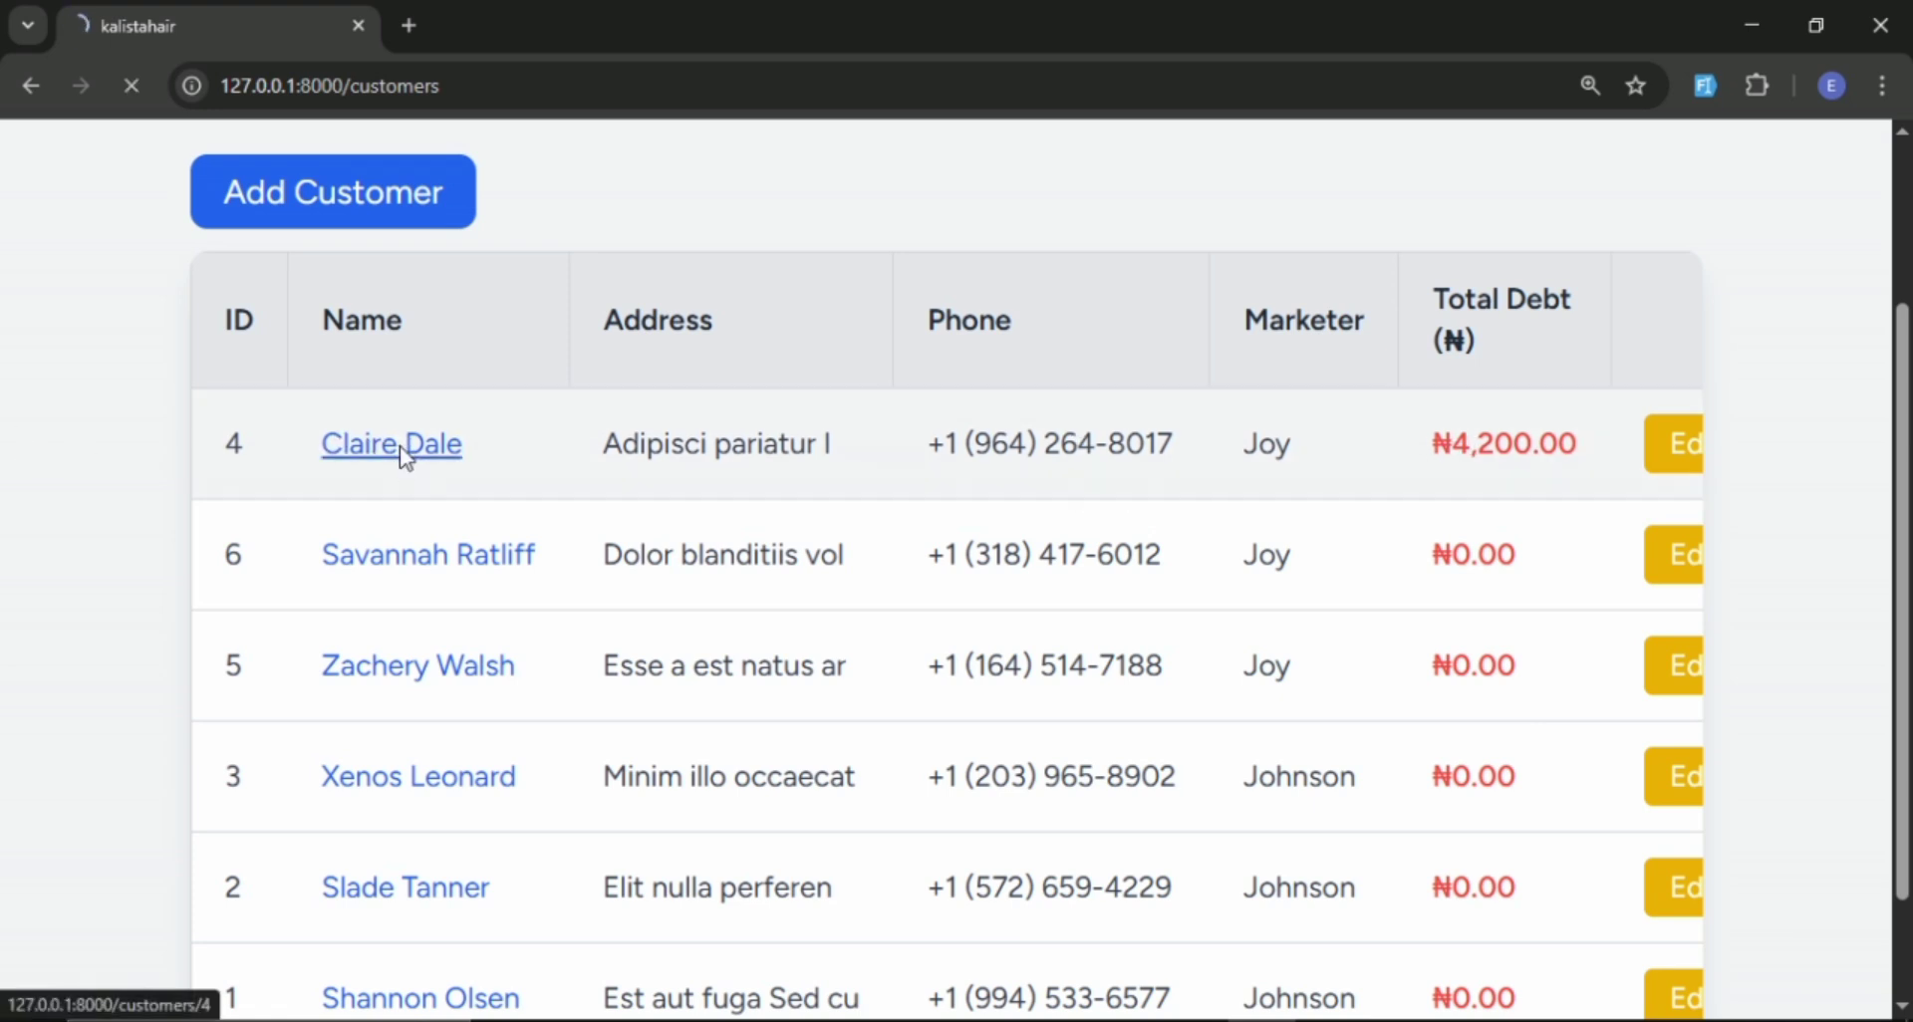
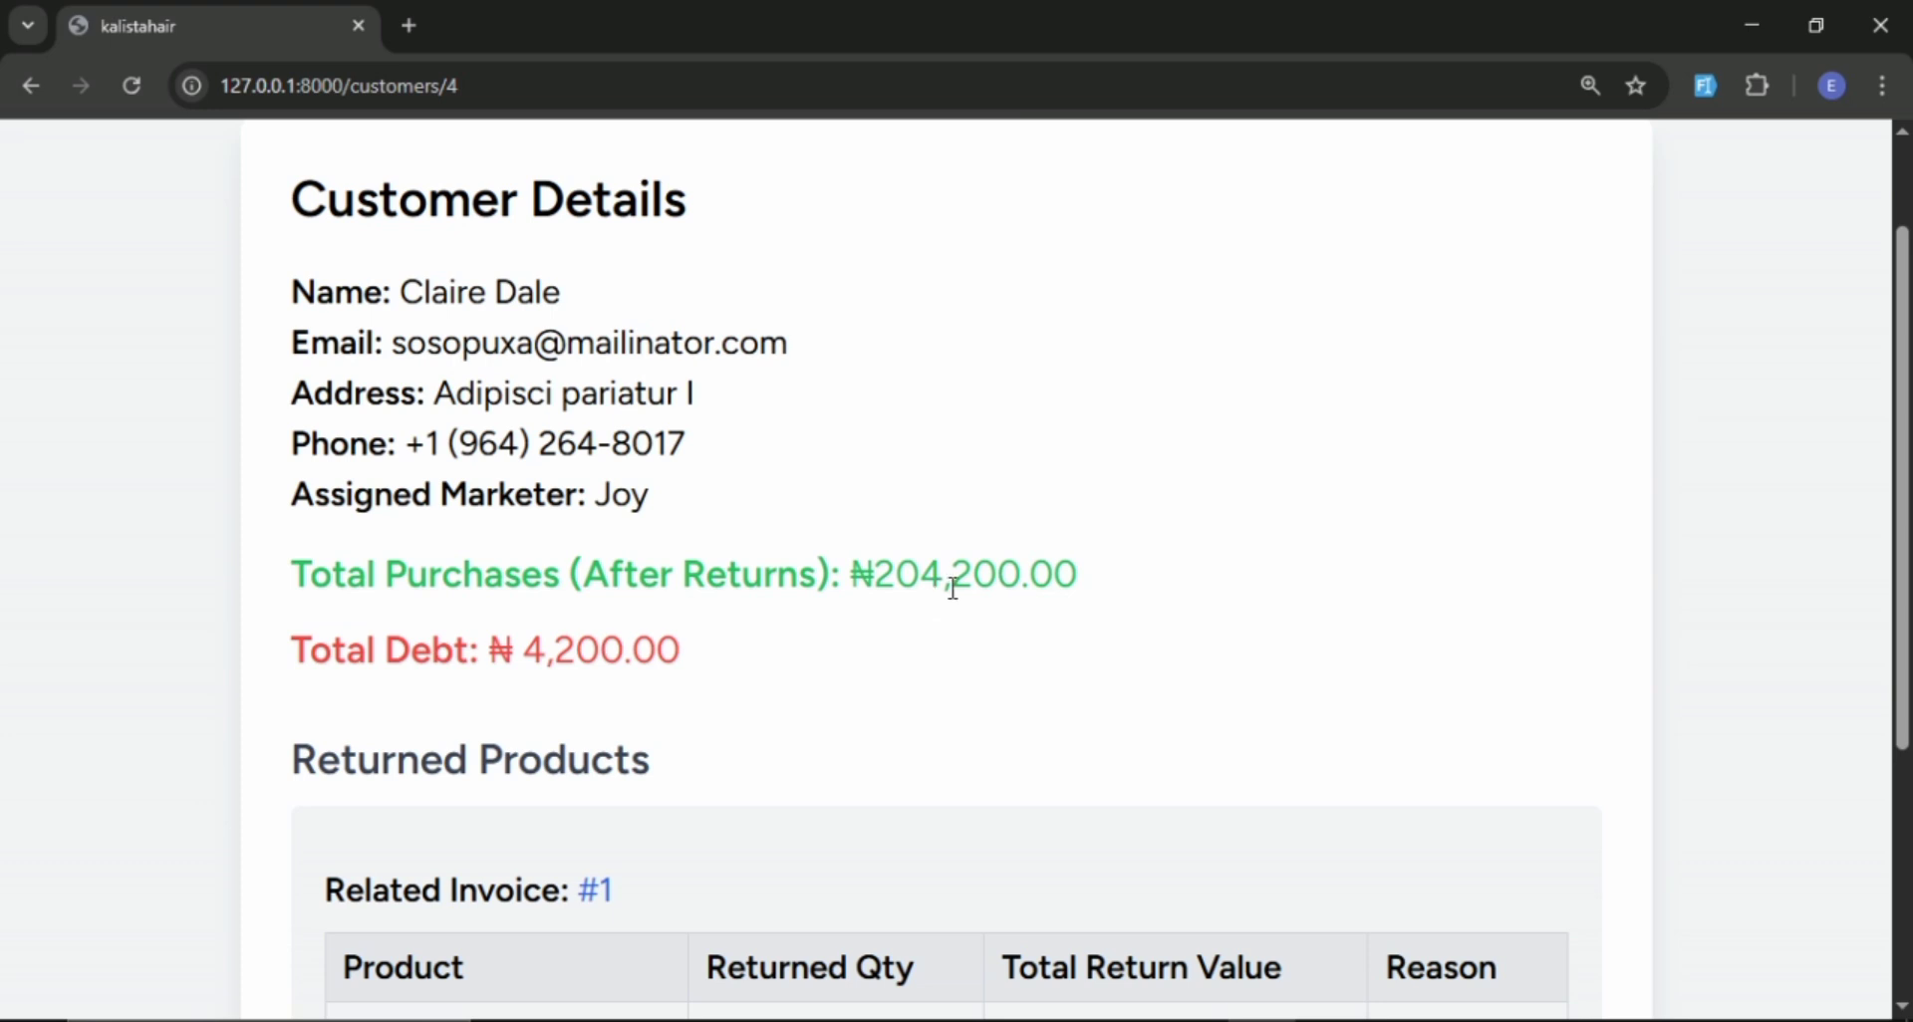
Examine the customer's total purchases after returns, total debt and the returned products with their quantities, values and reasons.
scroll(971, 597, down, 2)
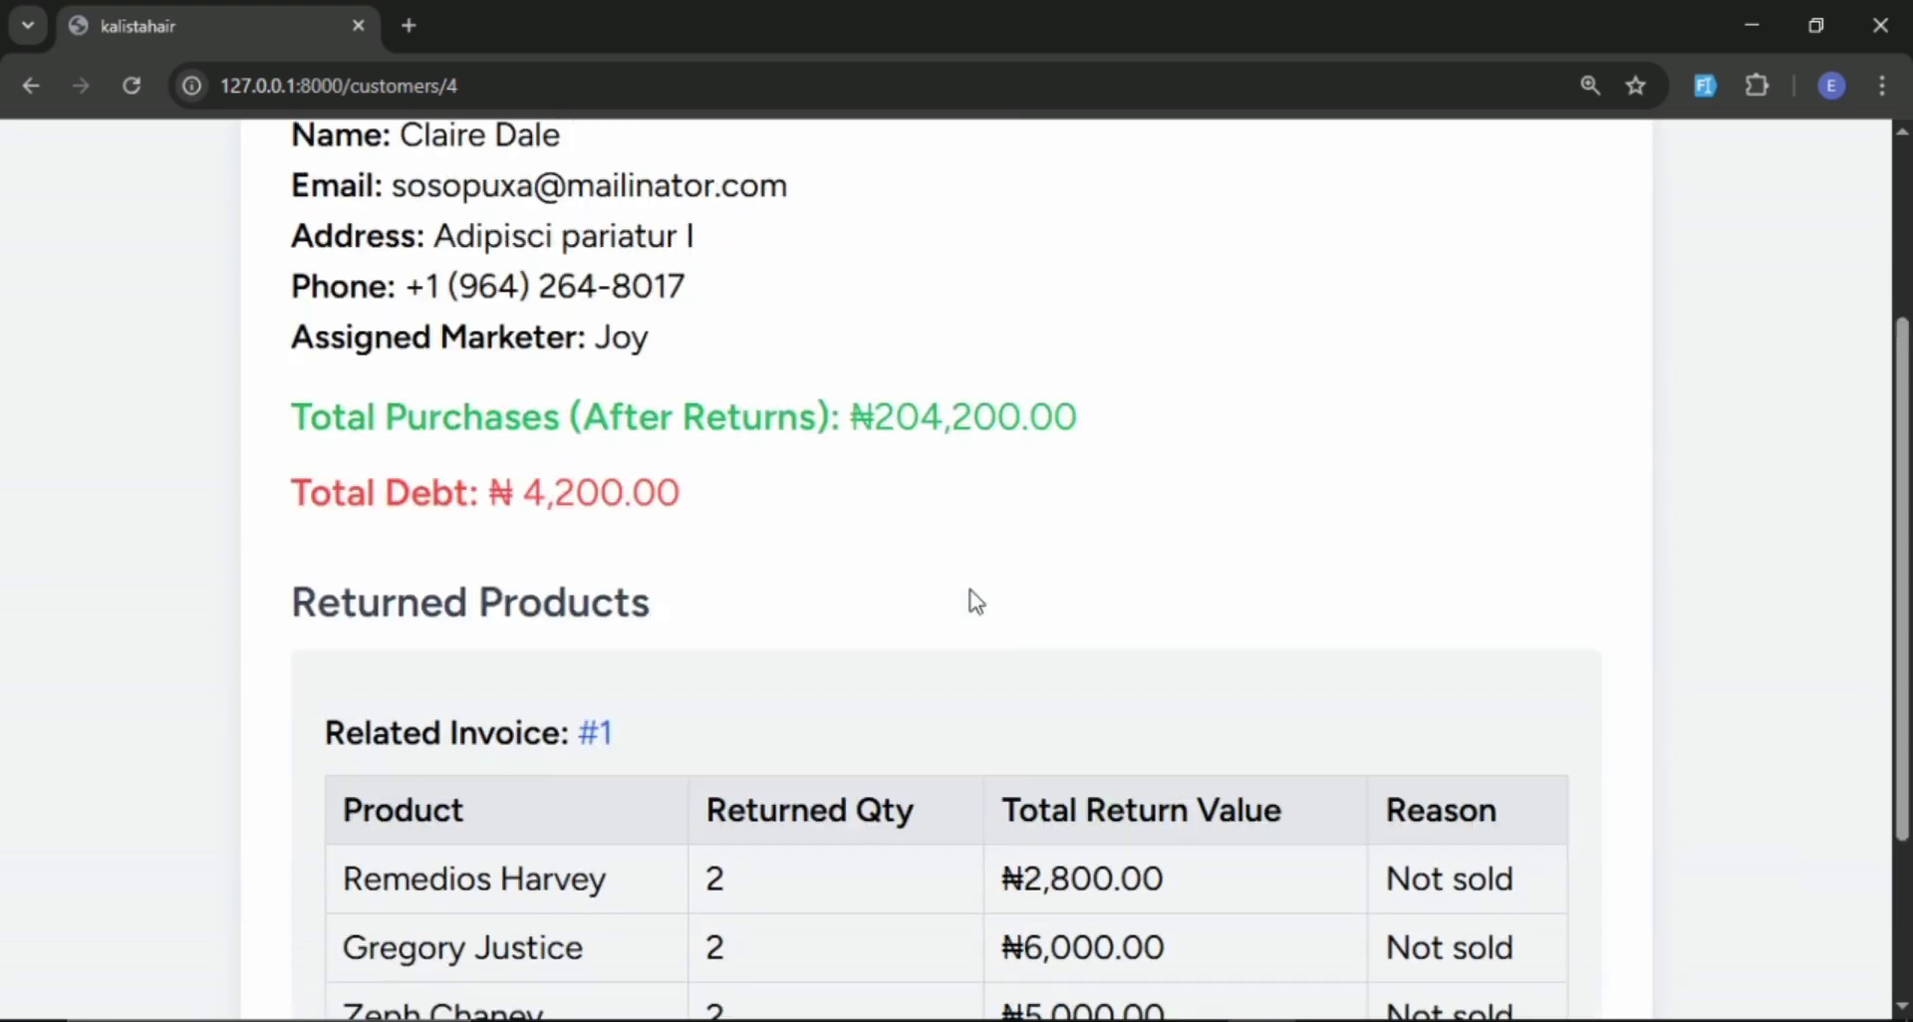
scroll(976, 601, up, 2)
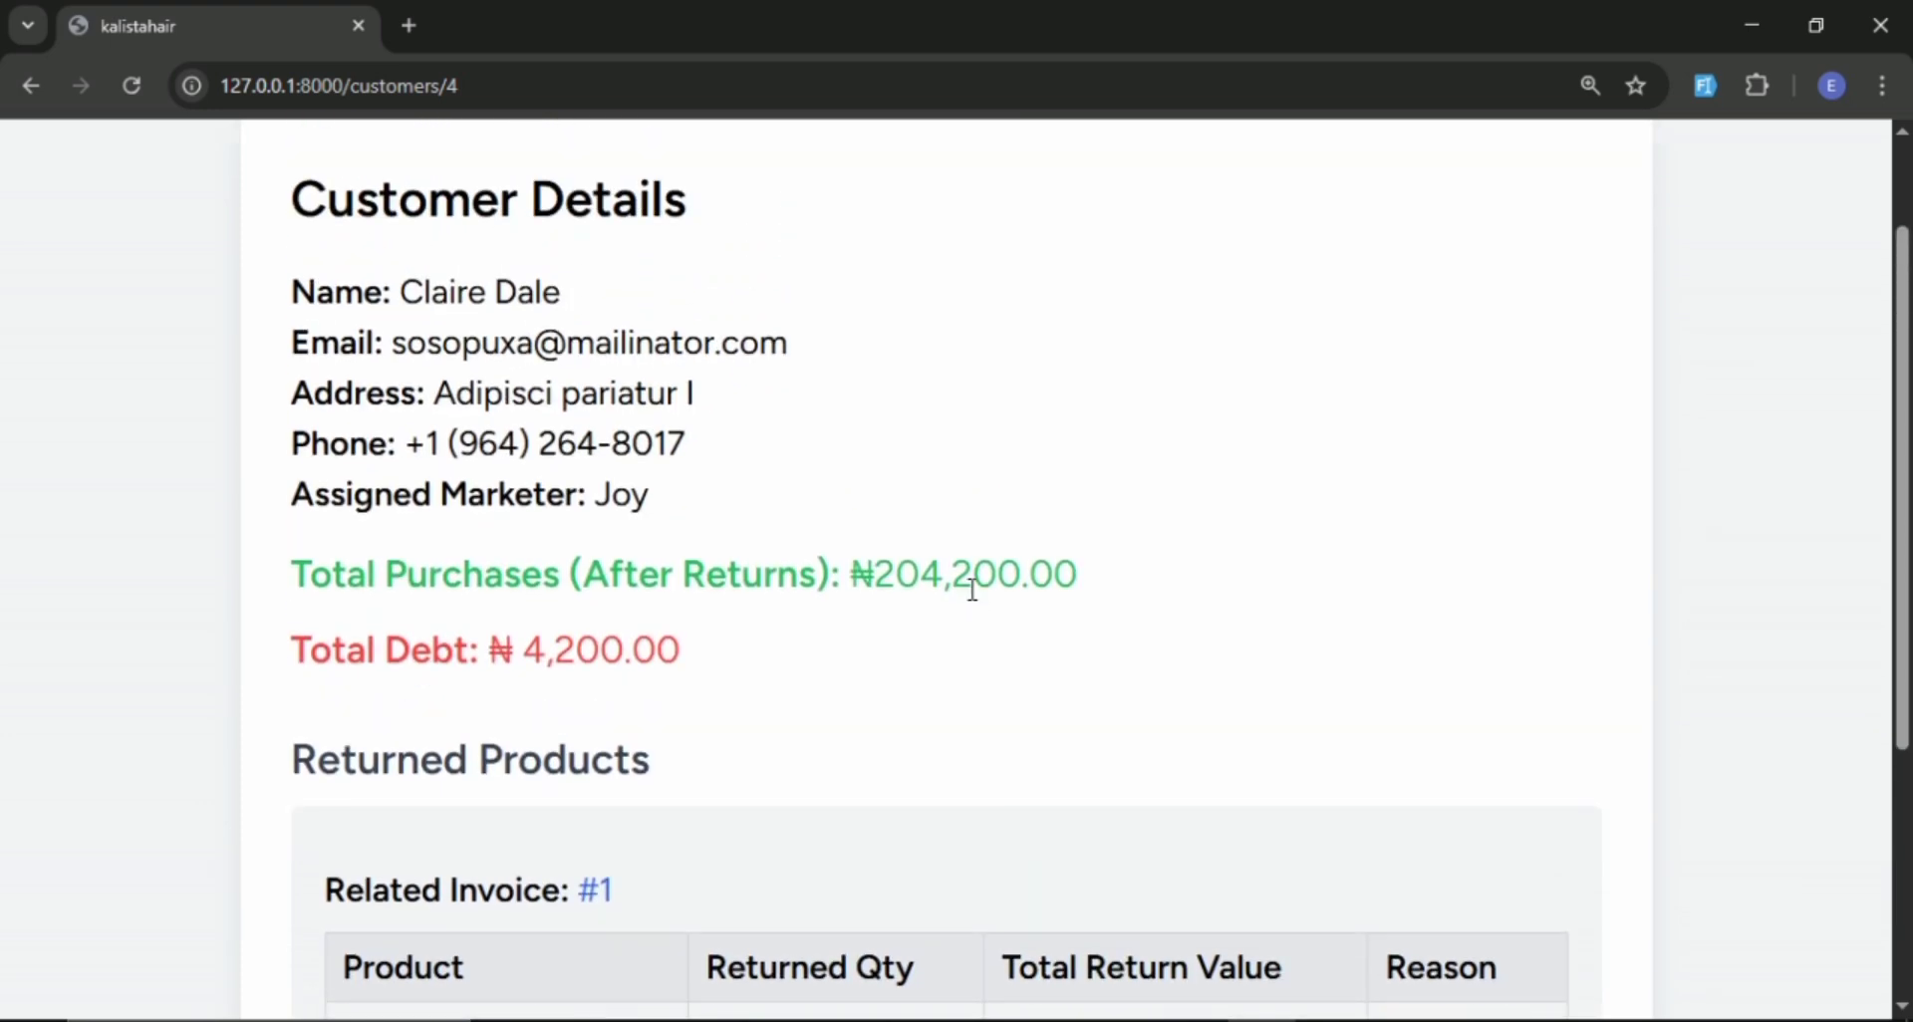
scroll(973, 590, down, 2)
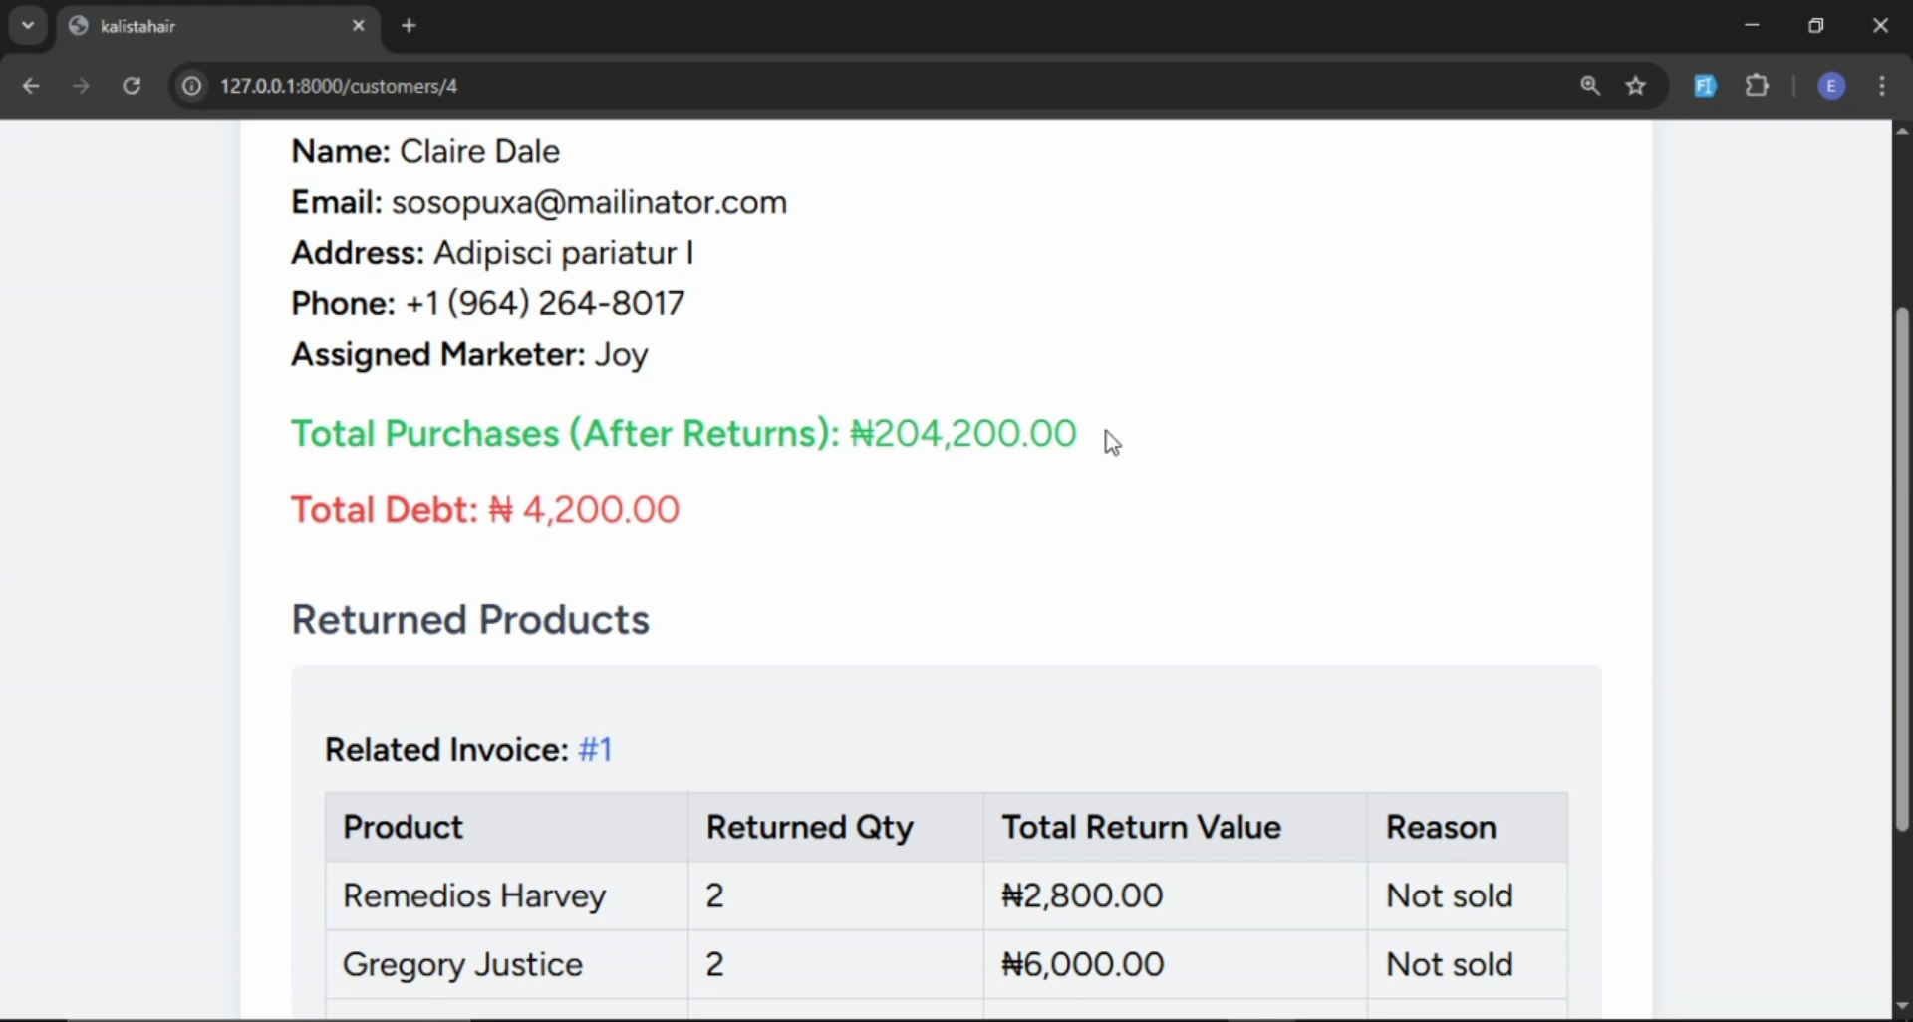
scroll(1112, 444, down, 1)
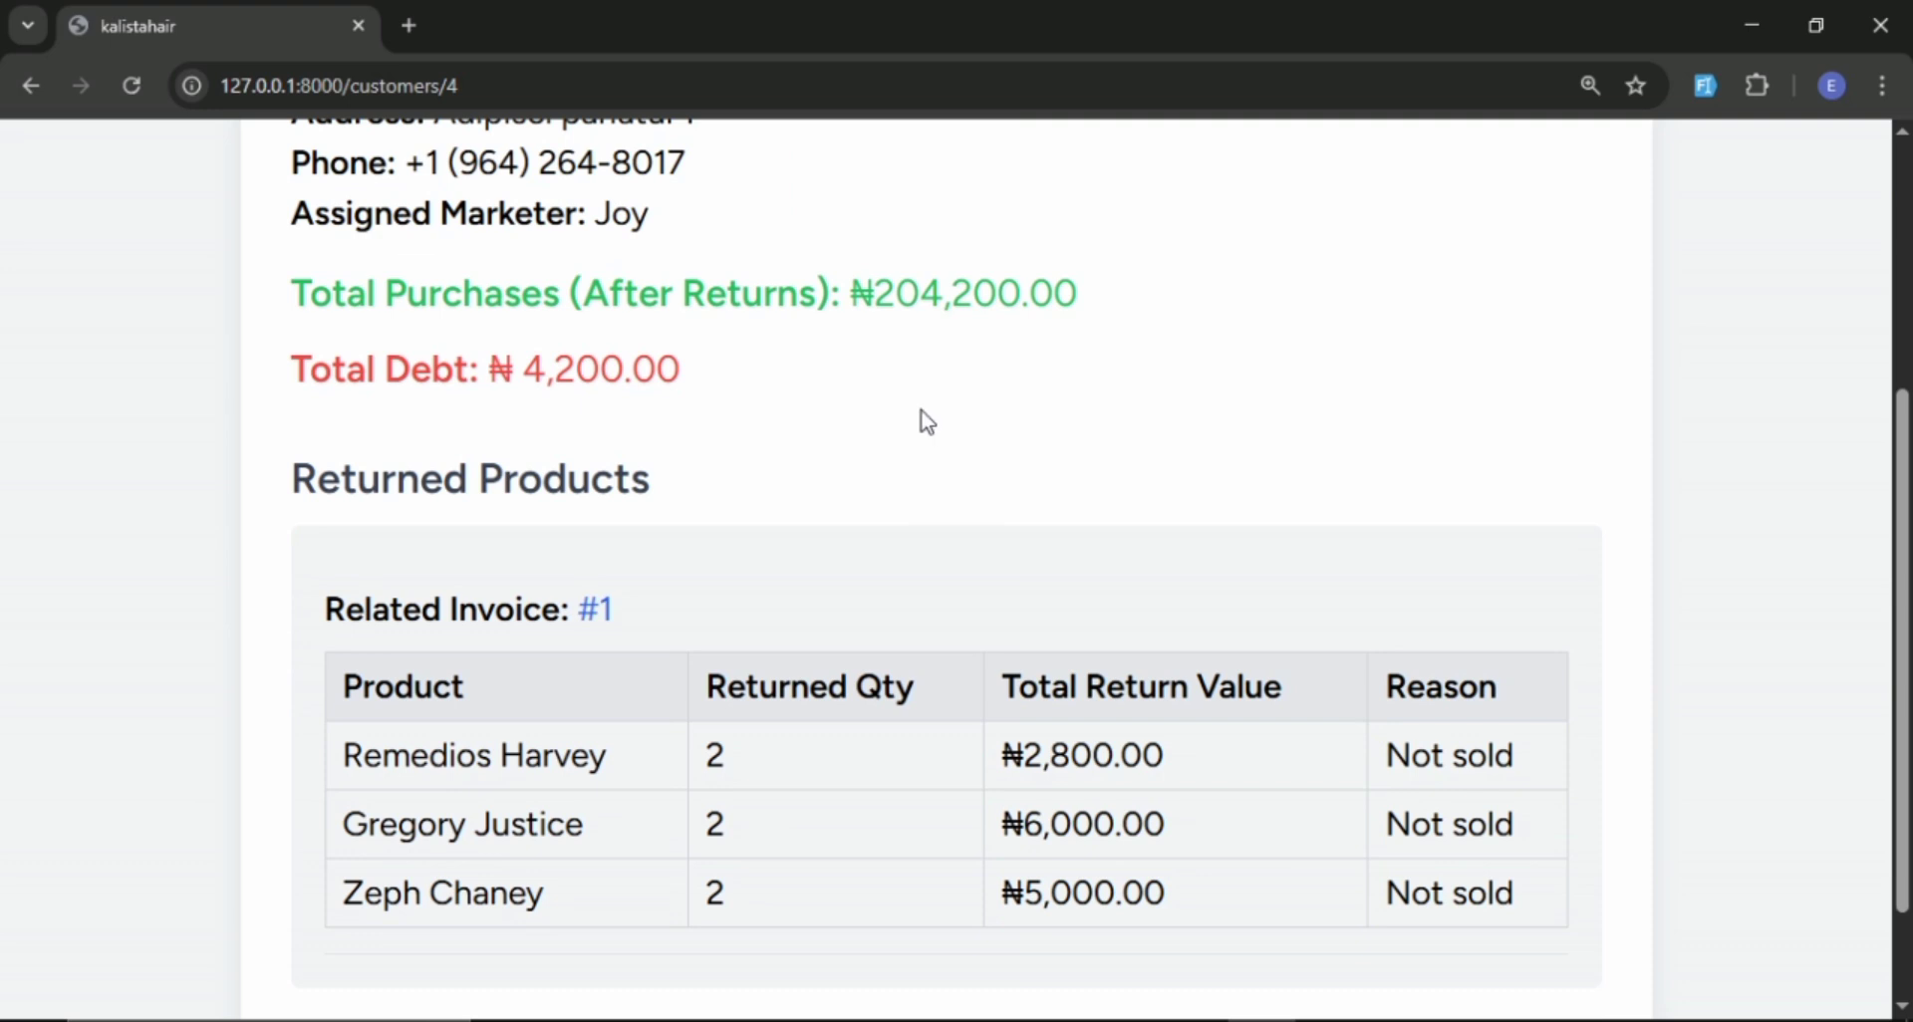
scroll(951, 410, up, 1)
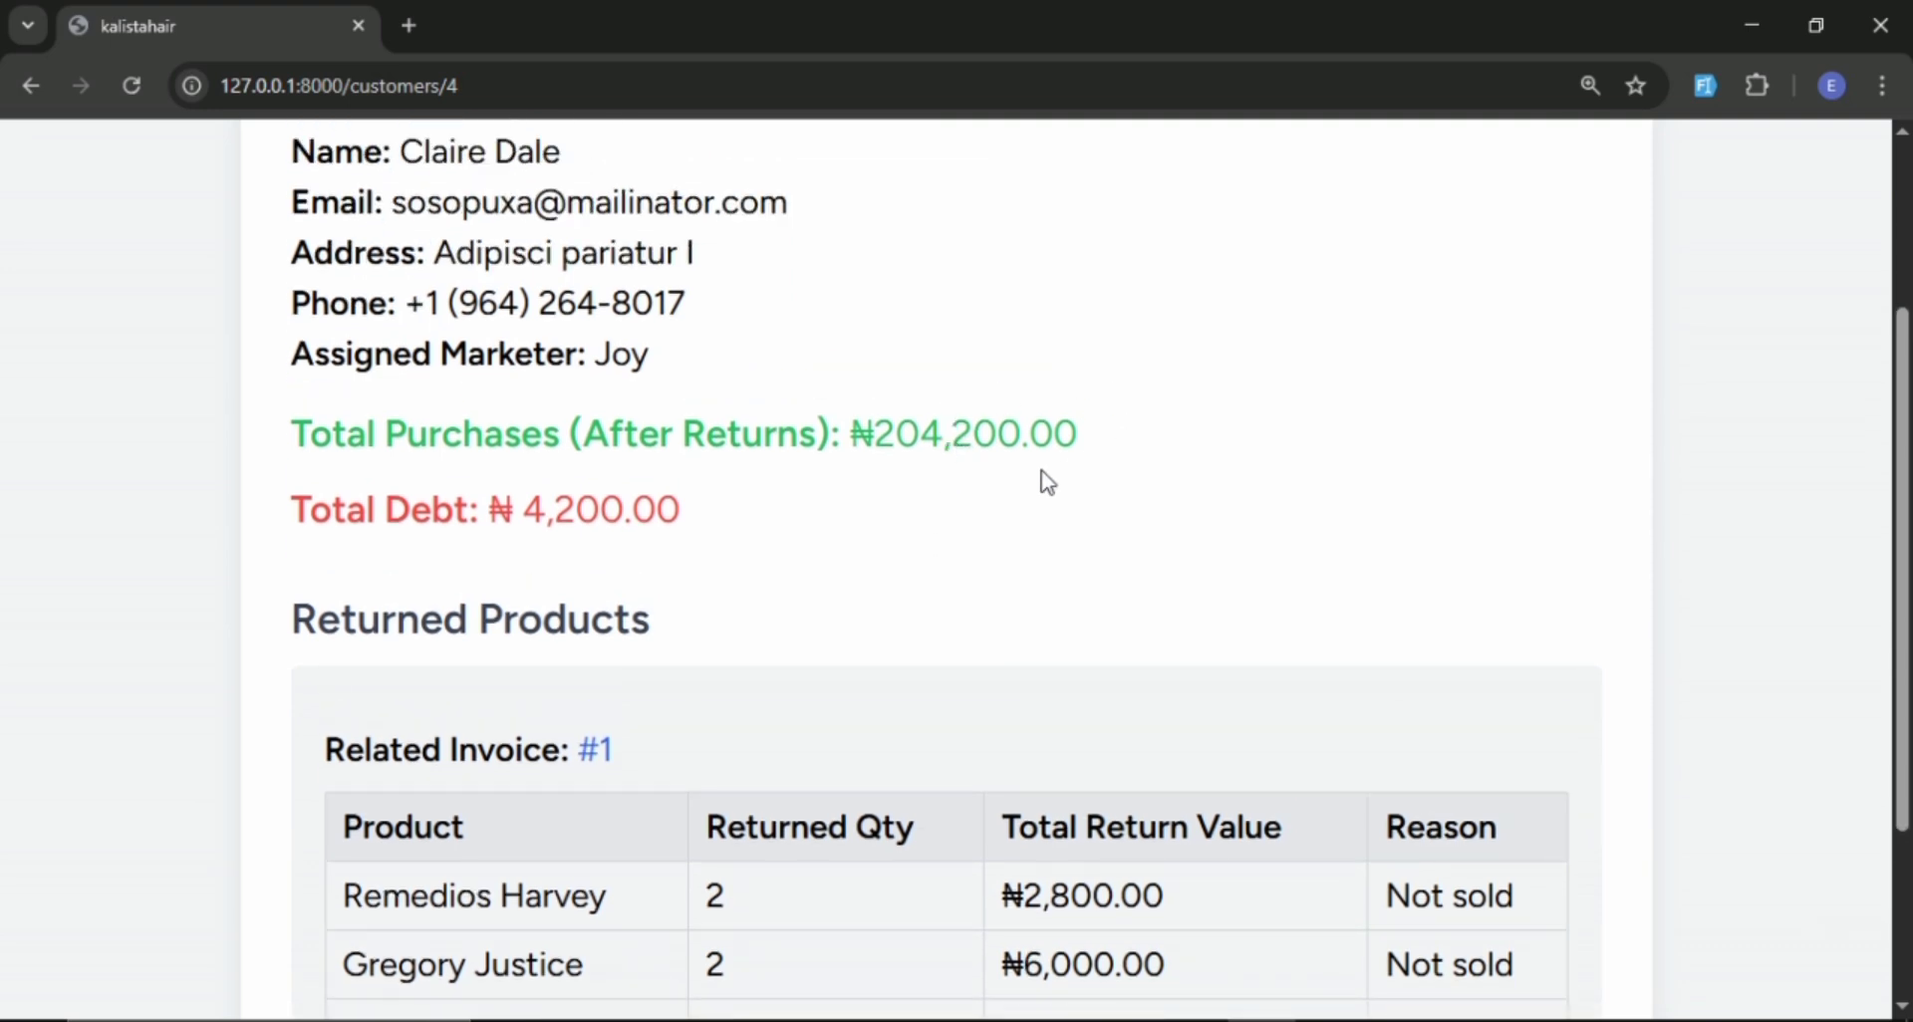
scroll(1047, 482, down, 2)
scroll(1047, 482, up, 2)
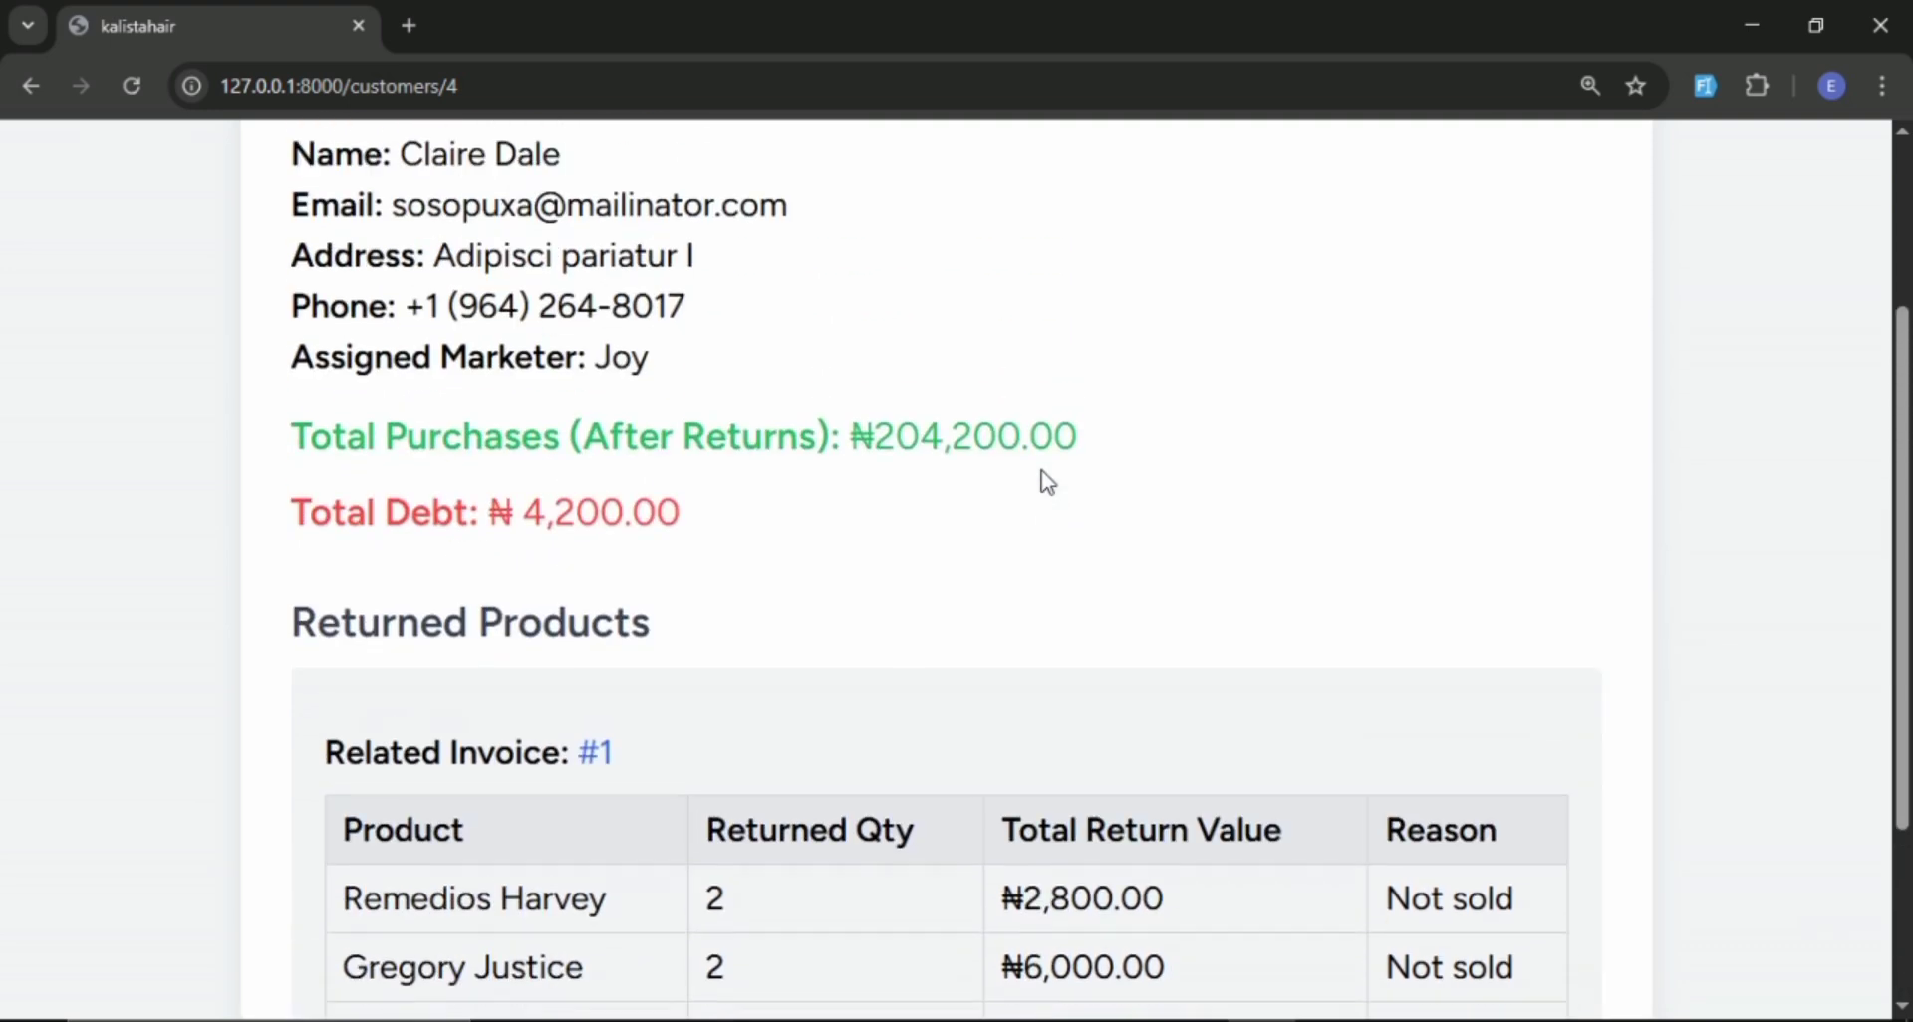
scroll(649, 499, up, 1)
scroll(678, 488, down, 2)
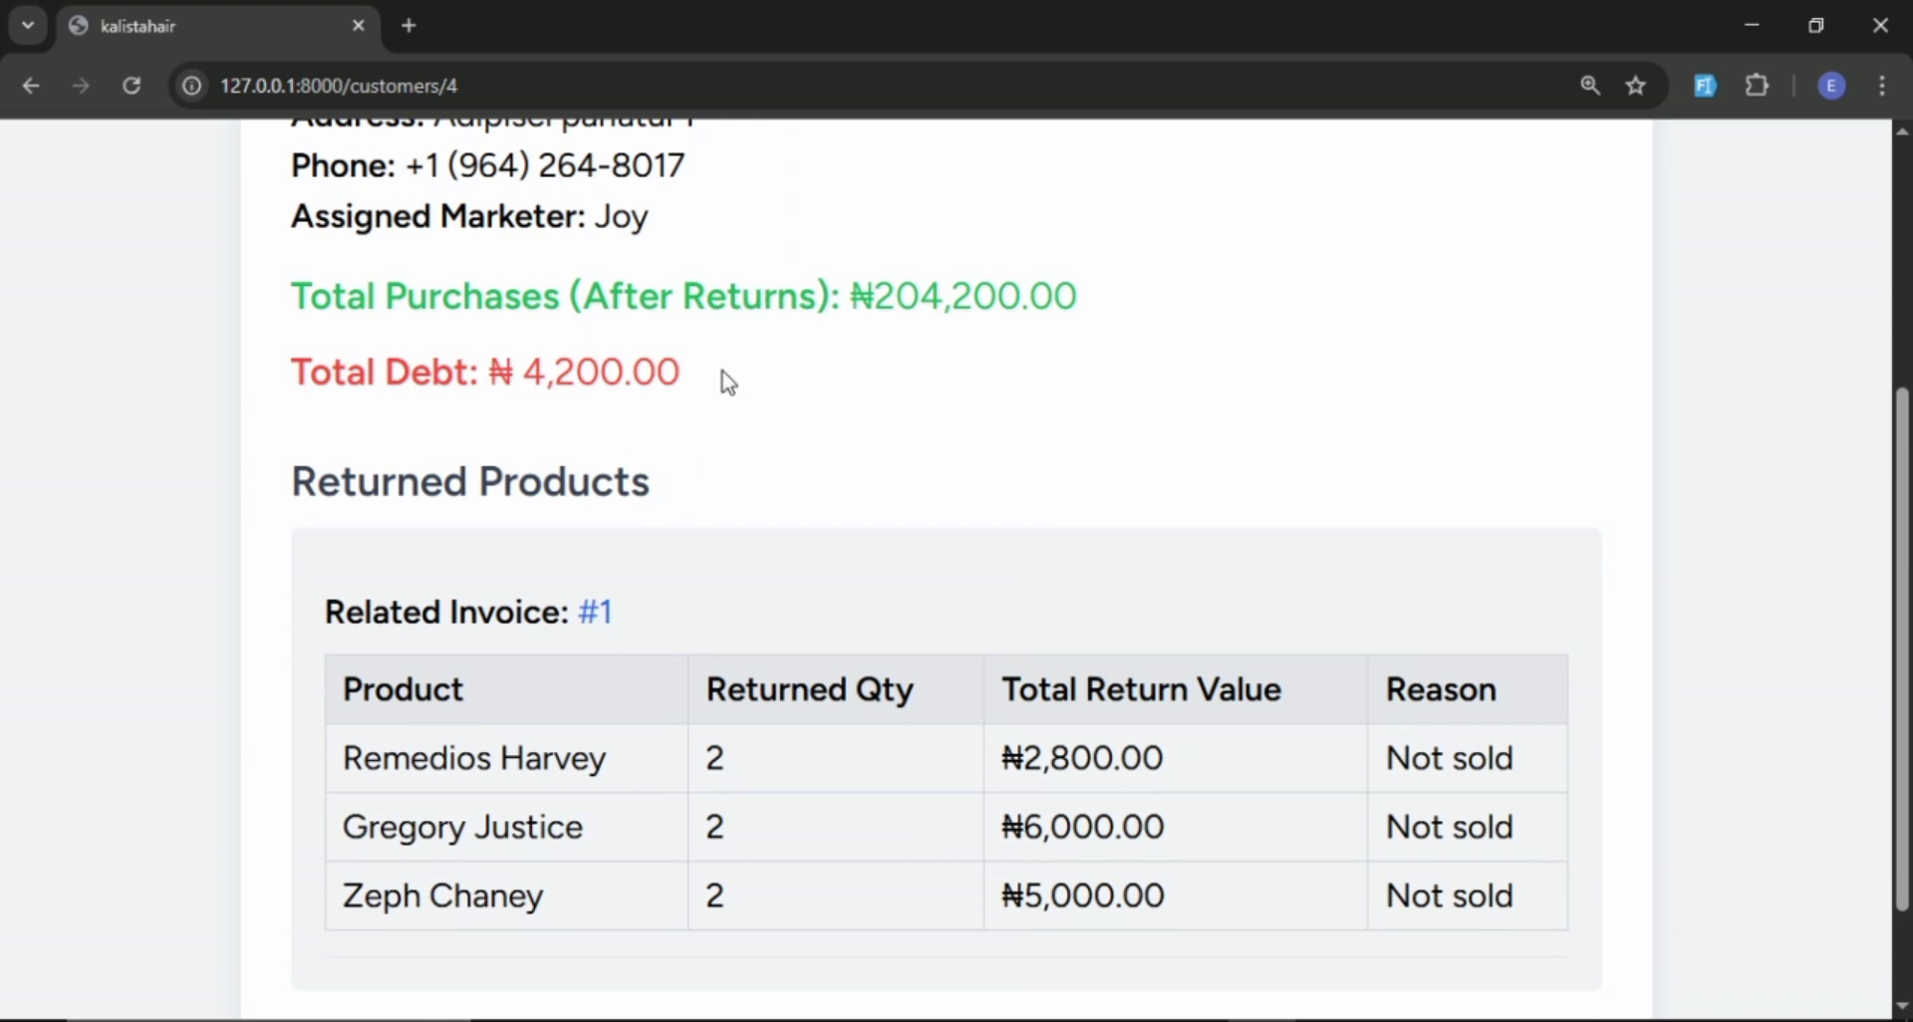
scroll(611, 391, down, 1)
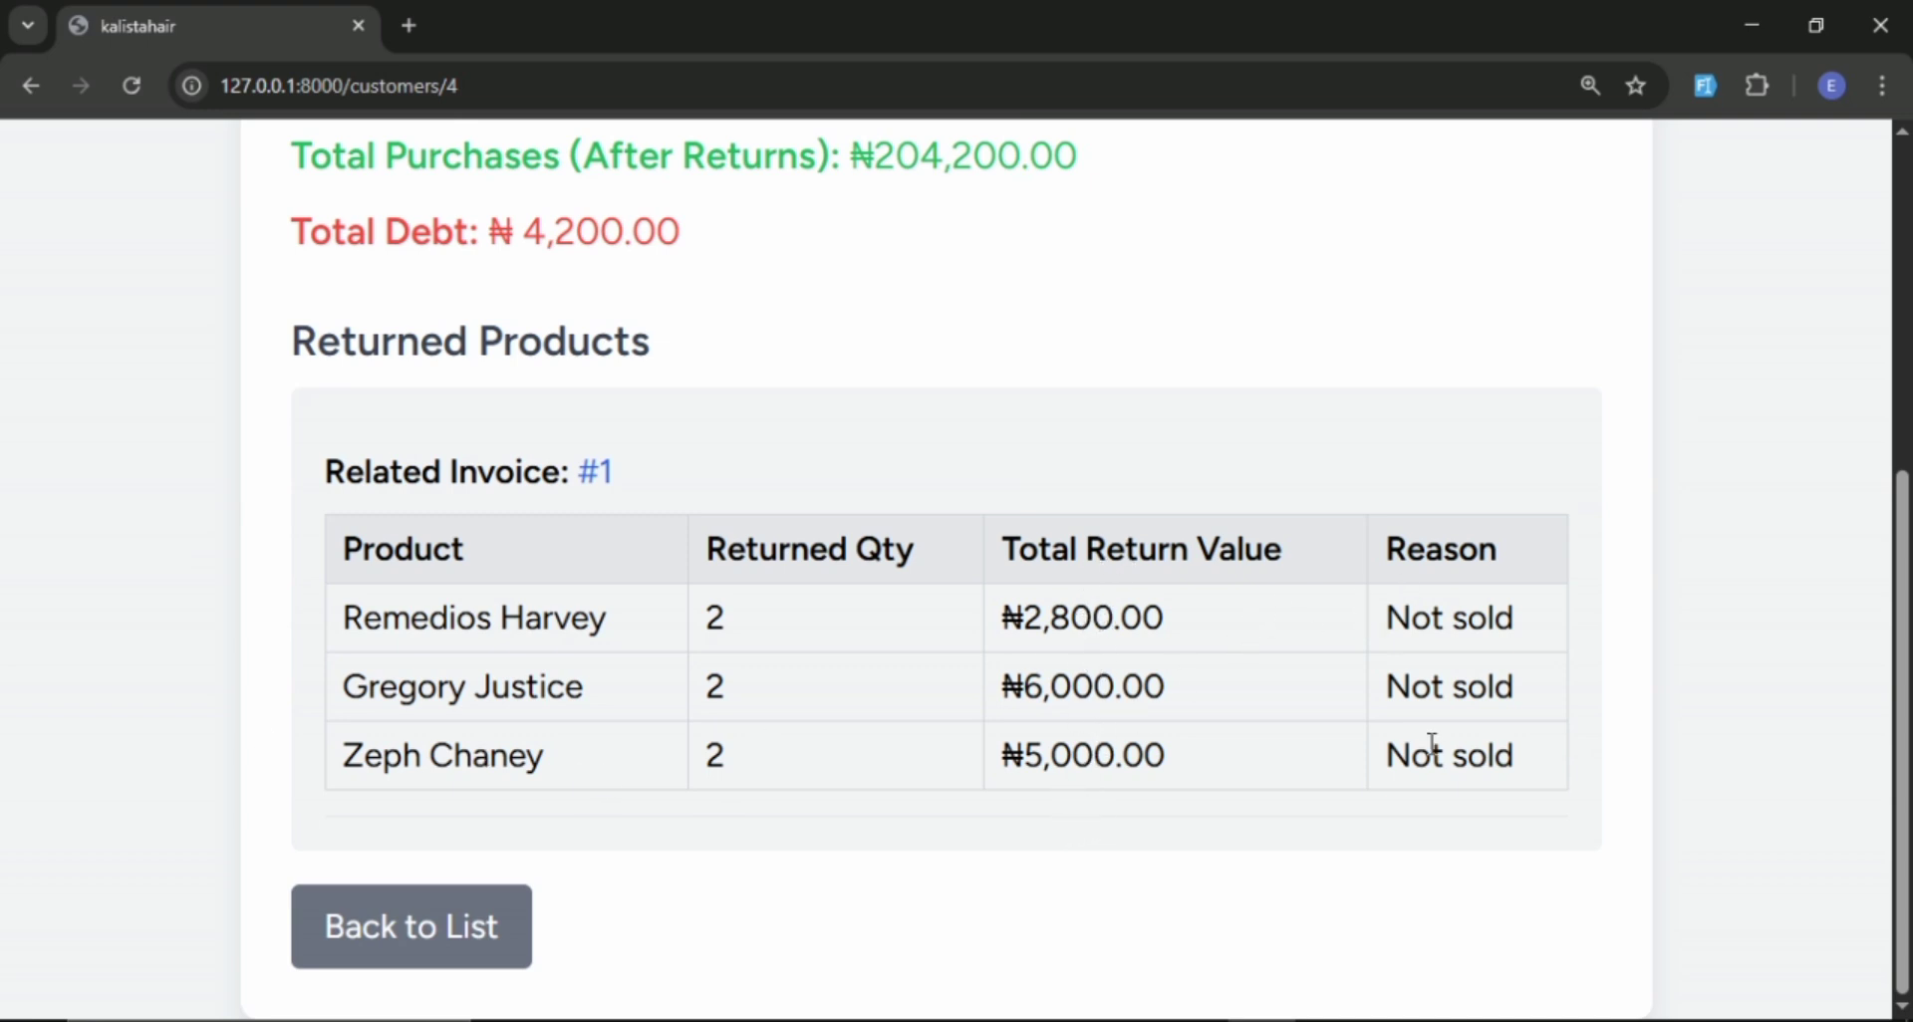
scroll(820, 543, up, 1)
scroll(820, 543, down, 1)
Open the invoice related to the returned products and review its items, paid amount and balance due.
click(594, 478)
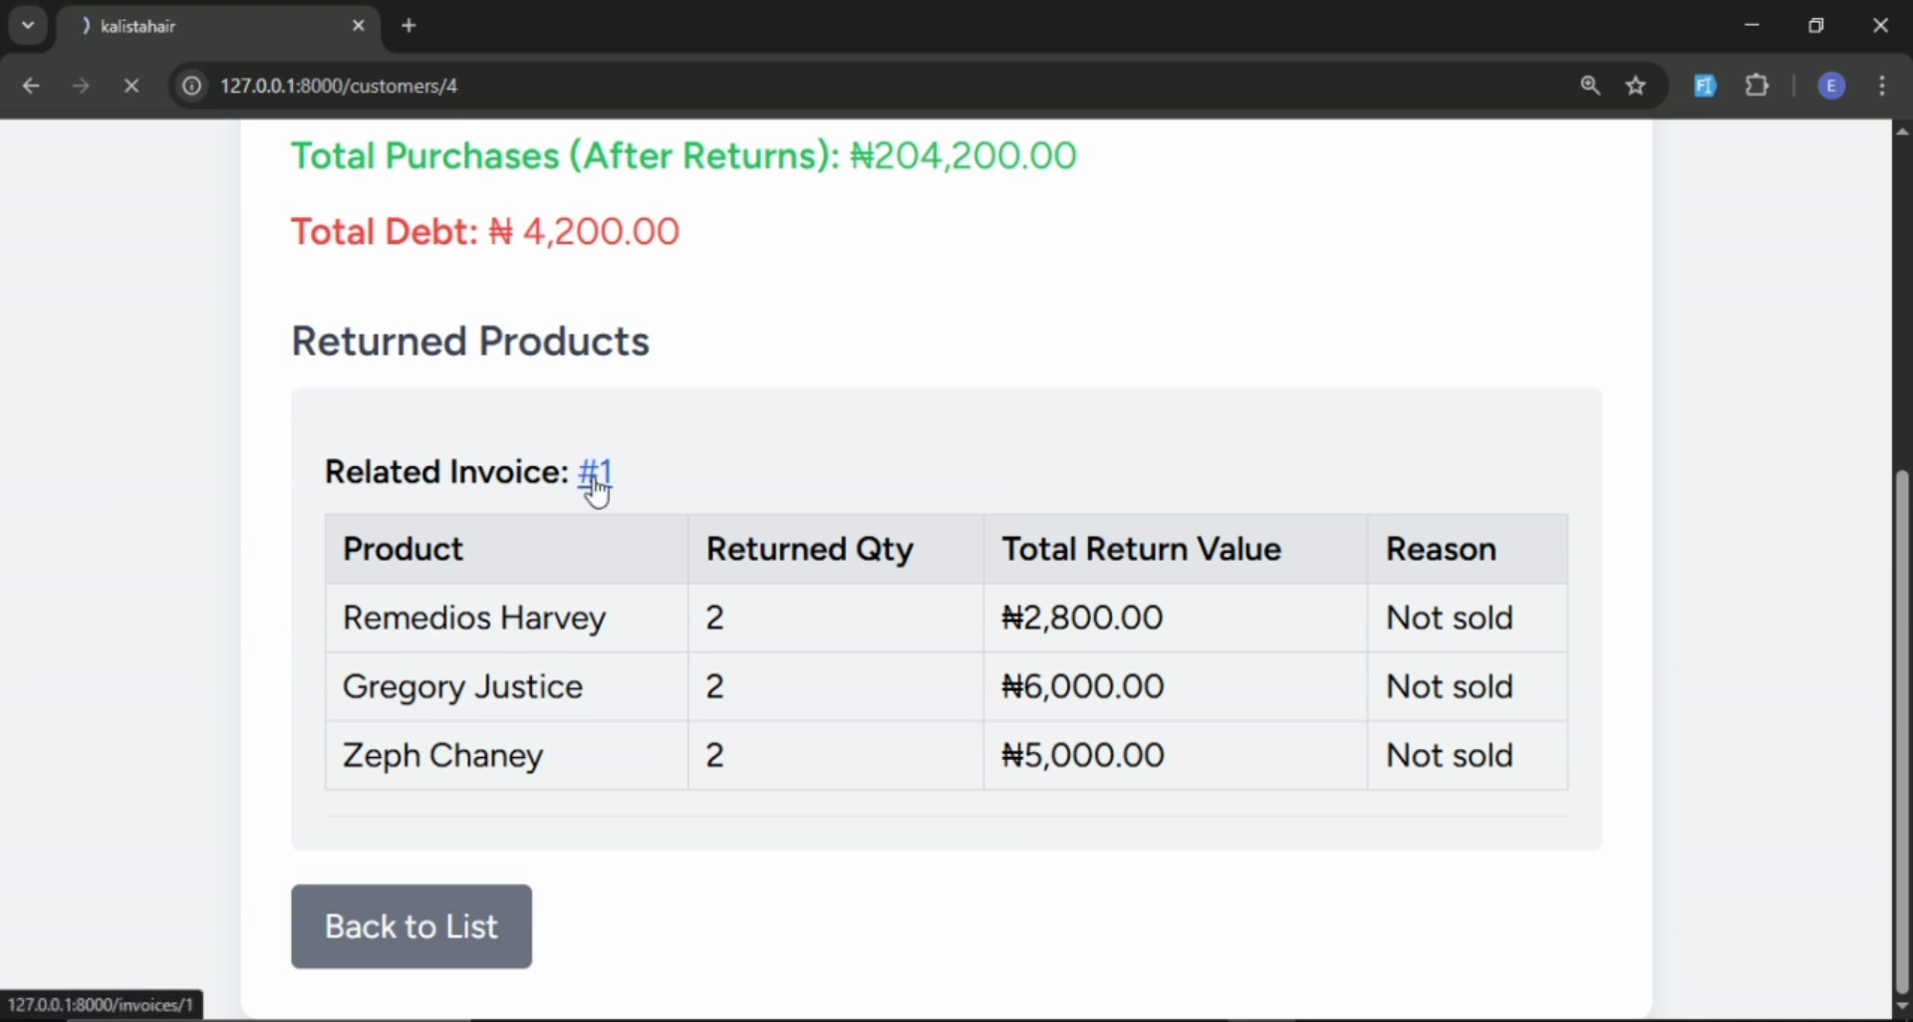
scroll(722, 474, down, 5)
scroll(1030, 489, up, 1)
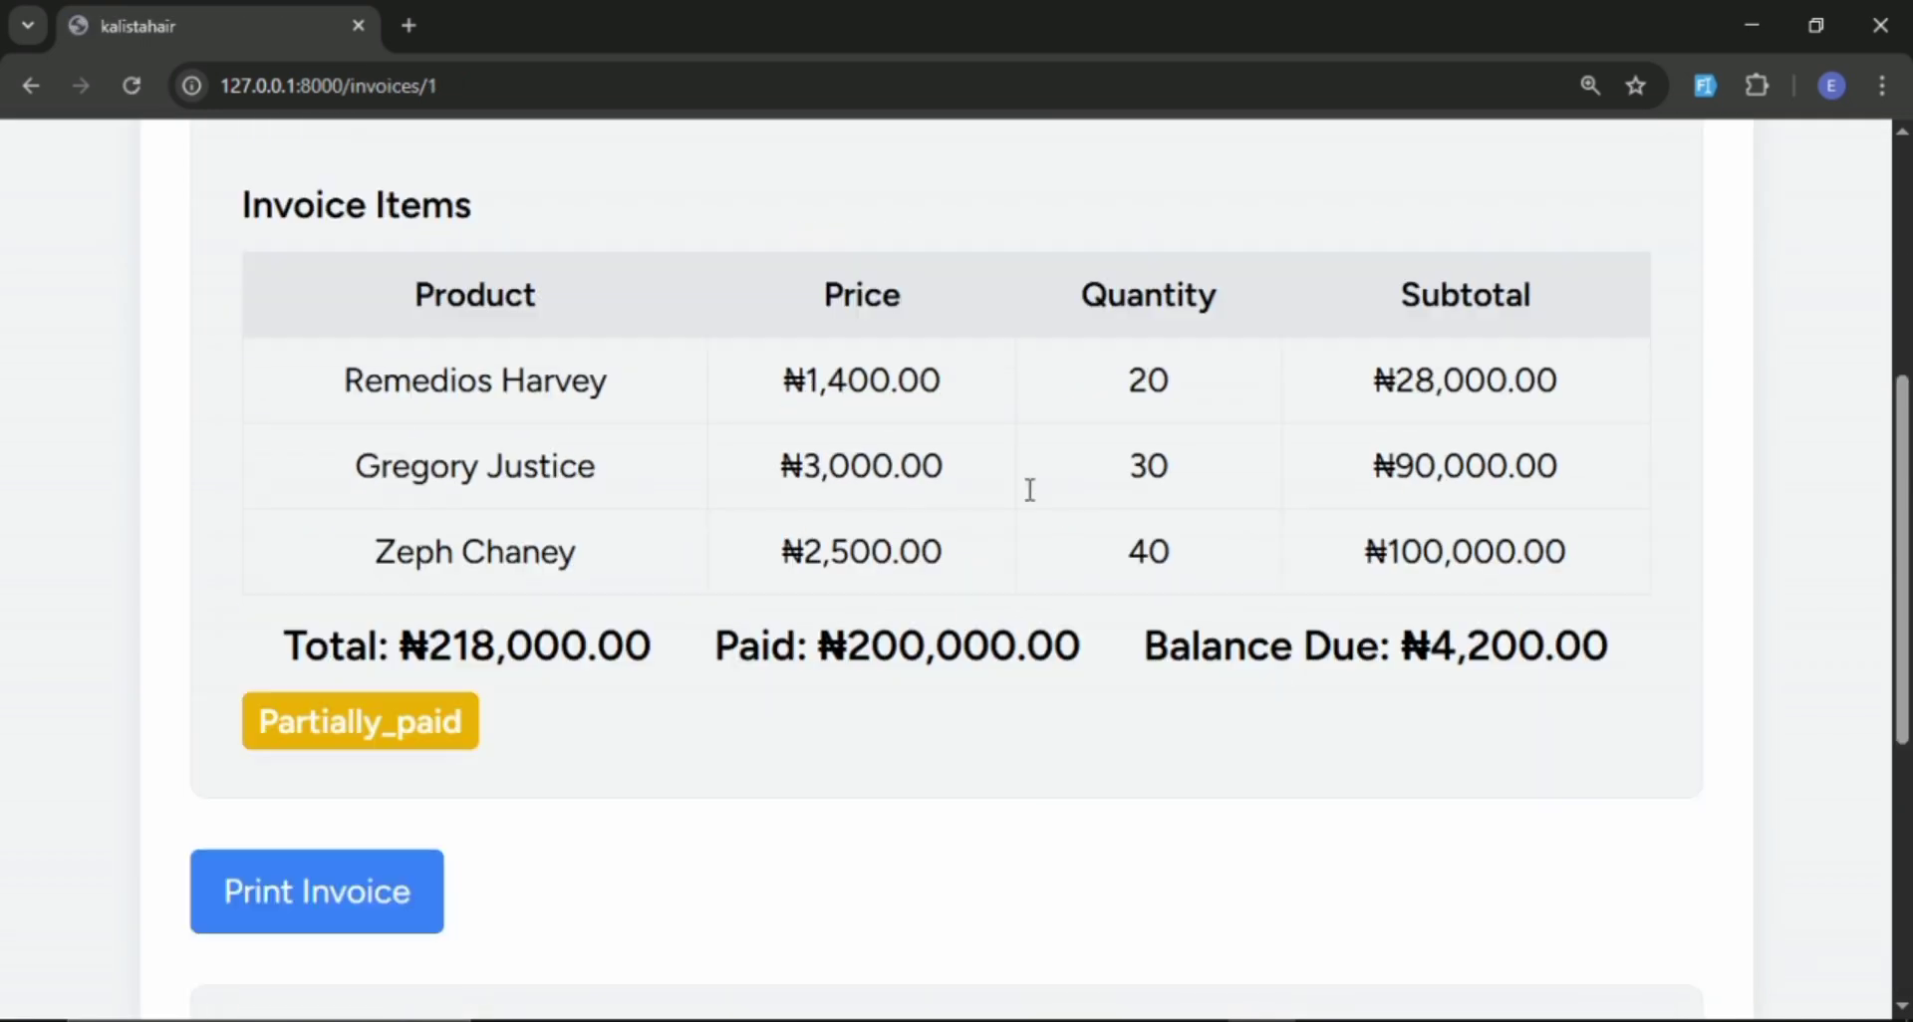
scroll(1030, 498, up, 4)
scroll(1032, 502, down, 5)
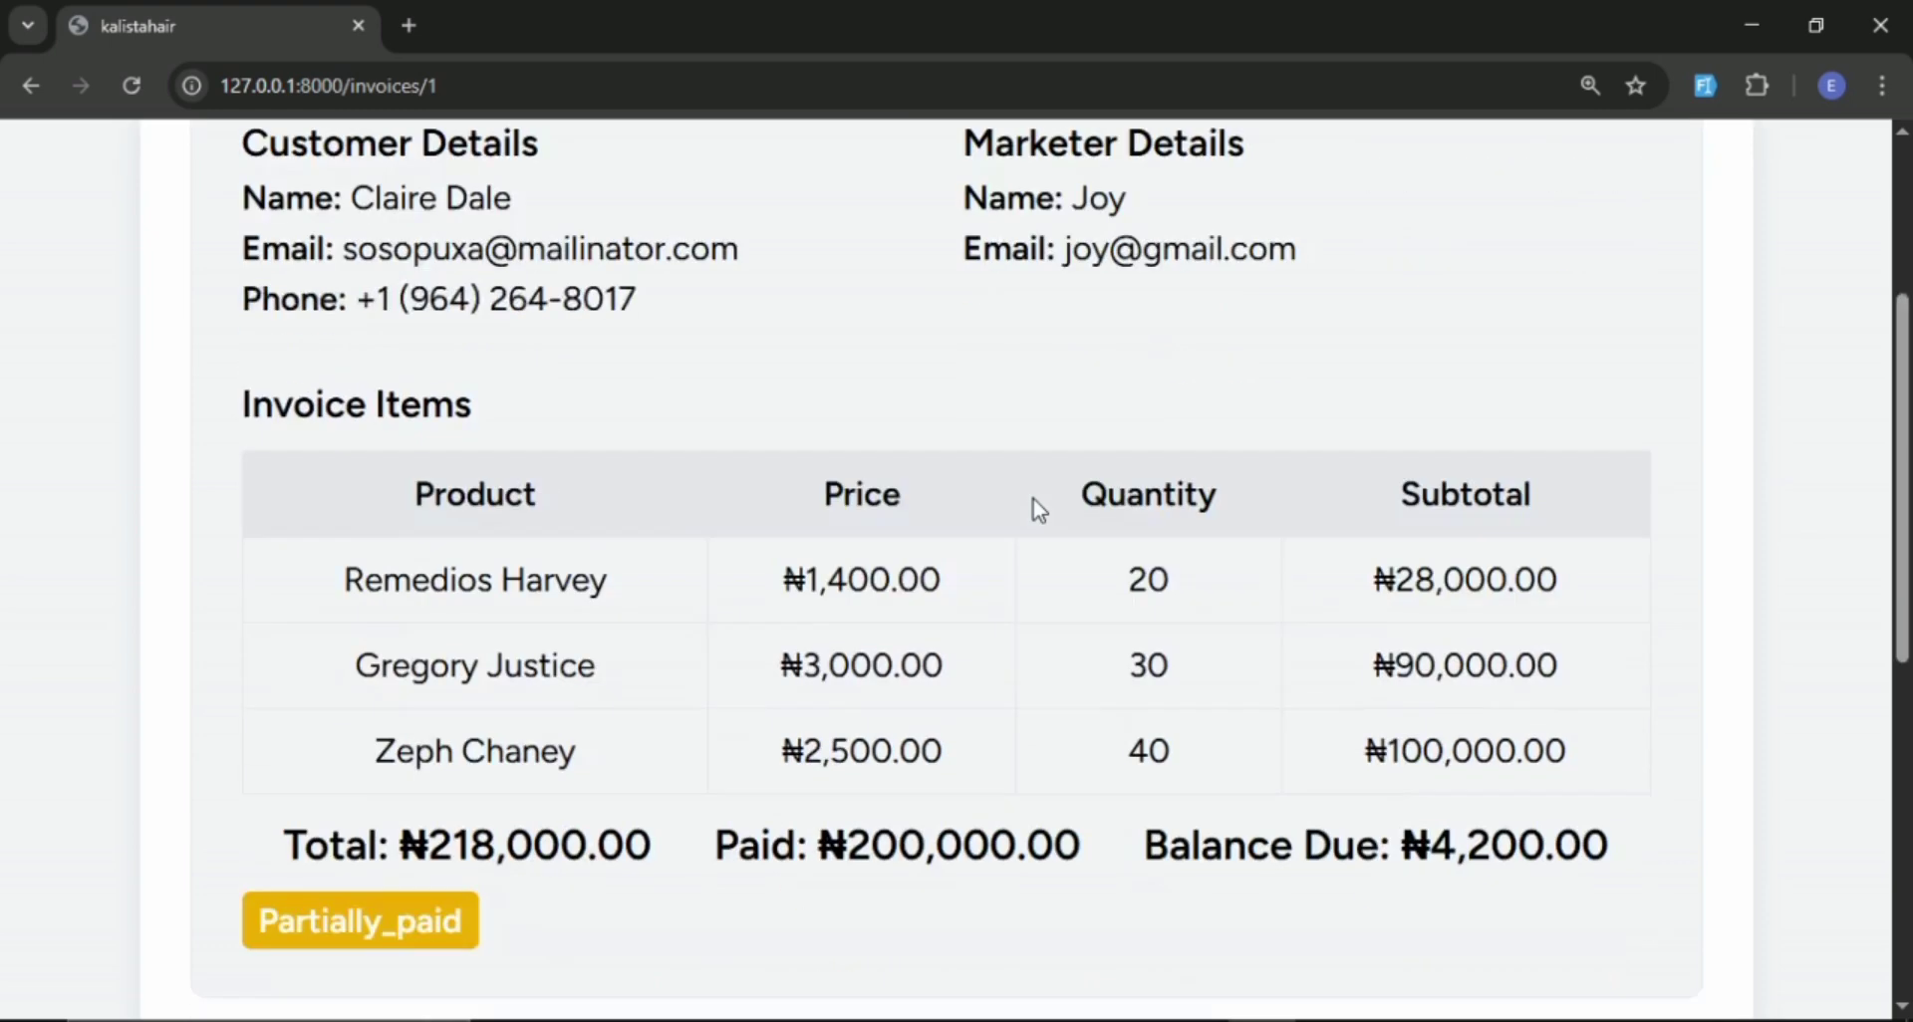
scroll(1036, 500, down, 4)
scroll(1035, 498, up, 8)
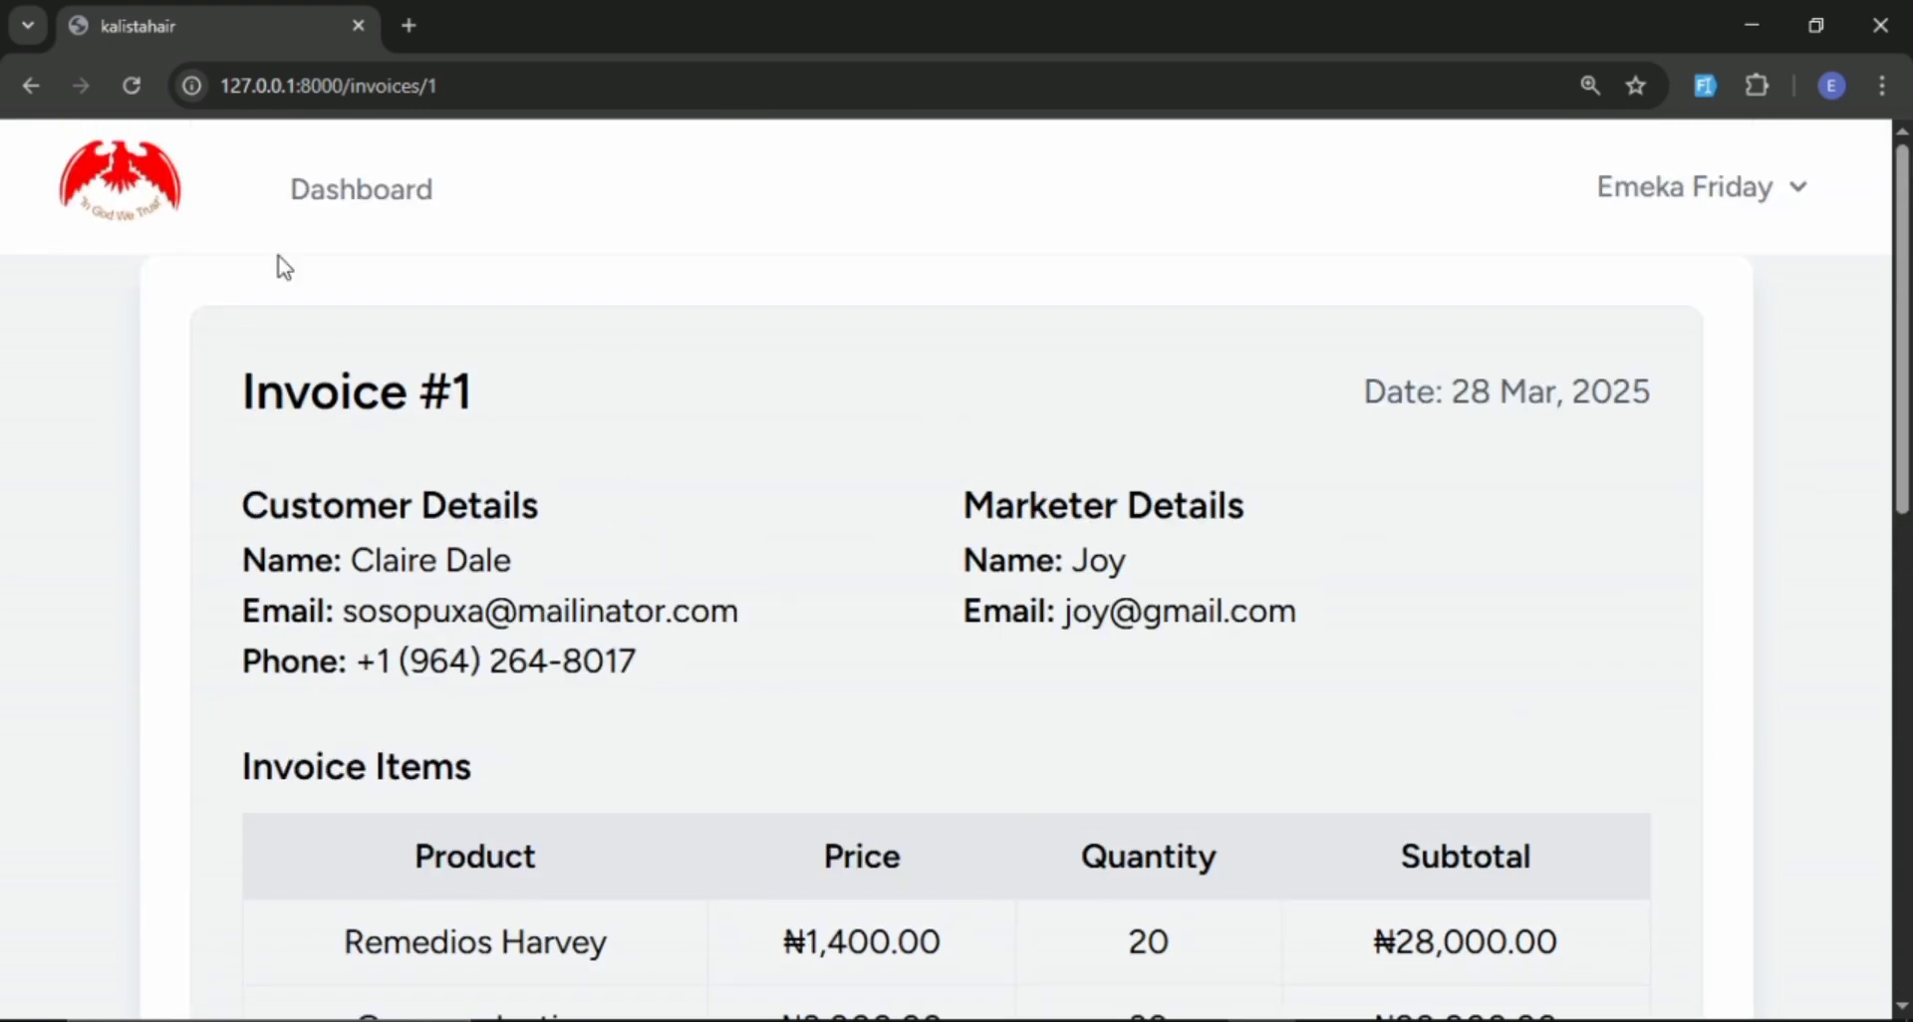
Return to the admin dashboard, then switch to the marketer's dashboard in Brave and check the first customer's unpaid amount.
click(407, 217)
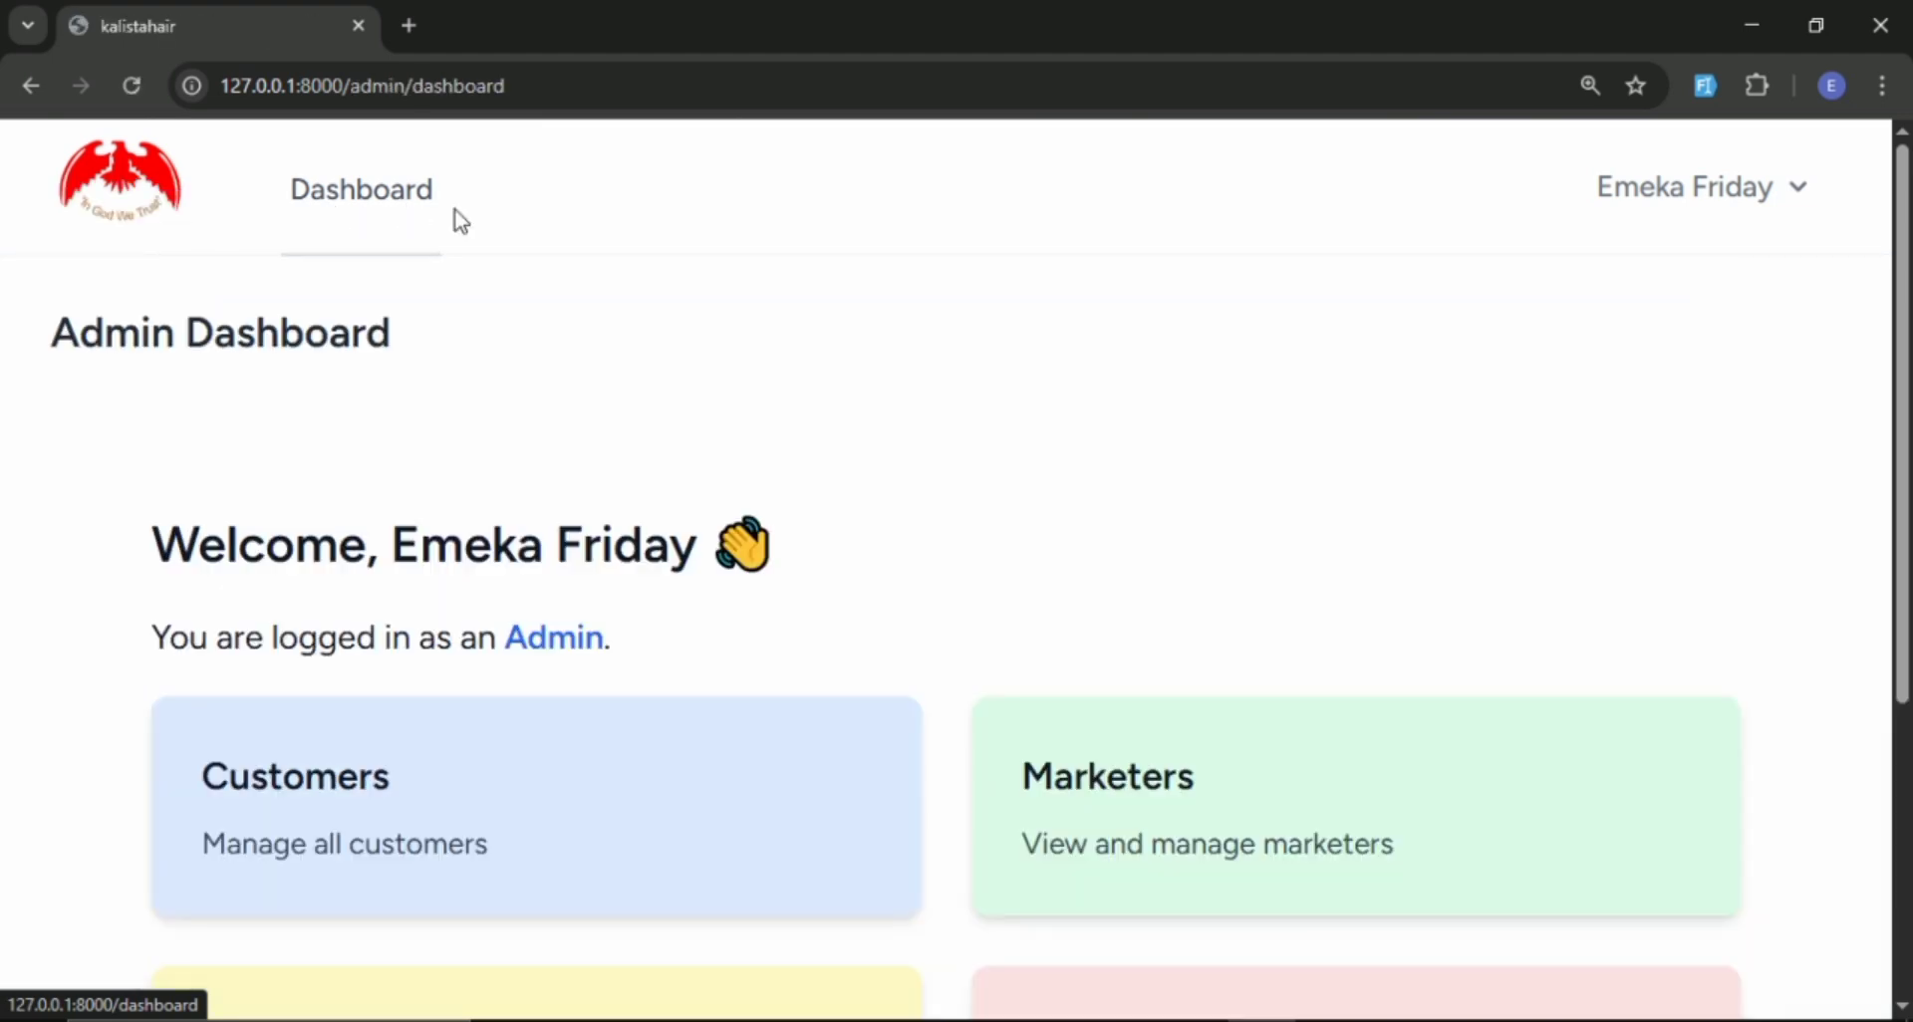
scroll(454, 213, down, 4)
scroll(473, 410, up, 4)
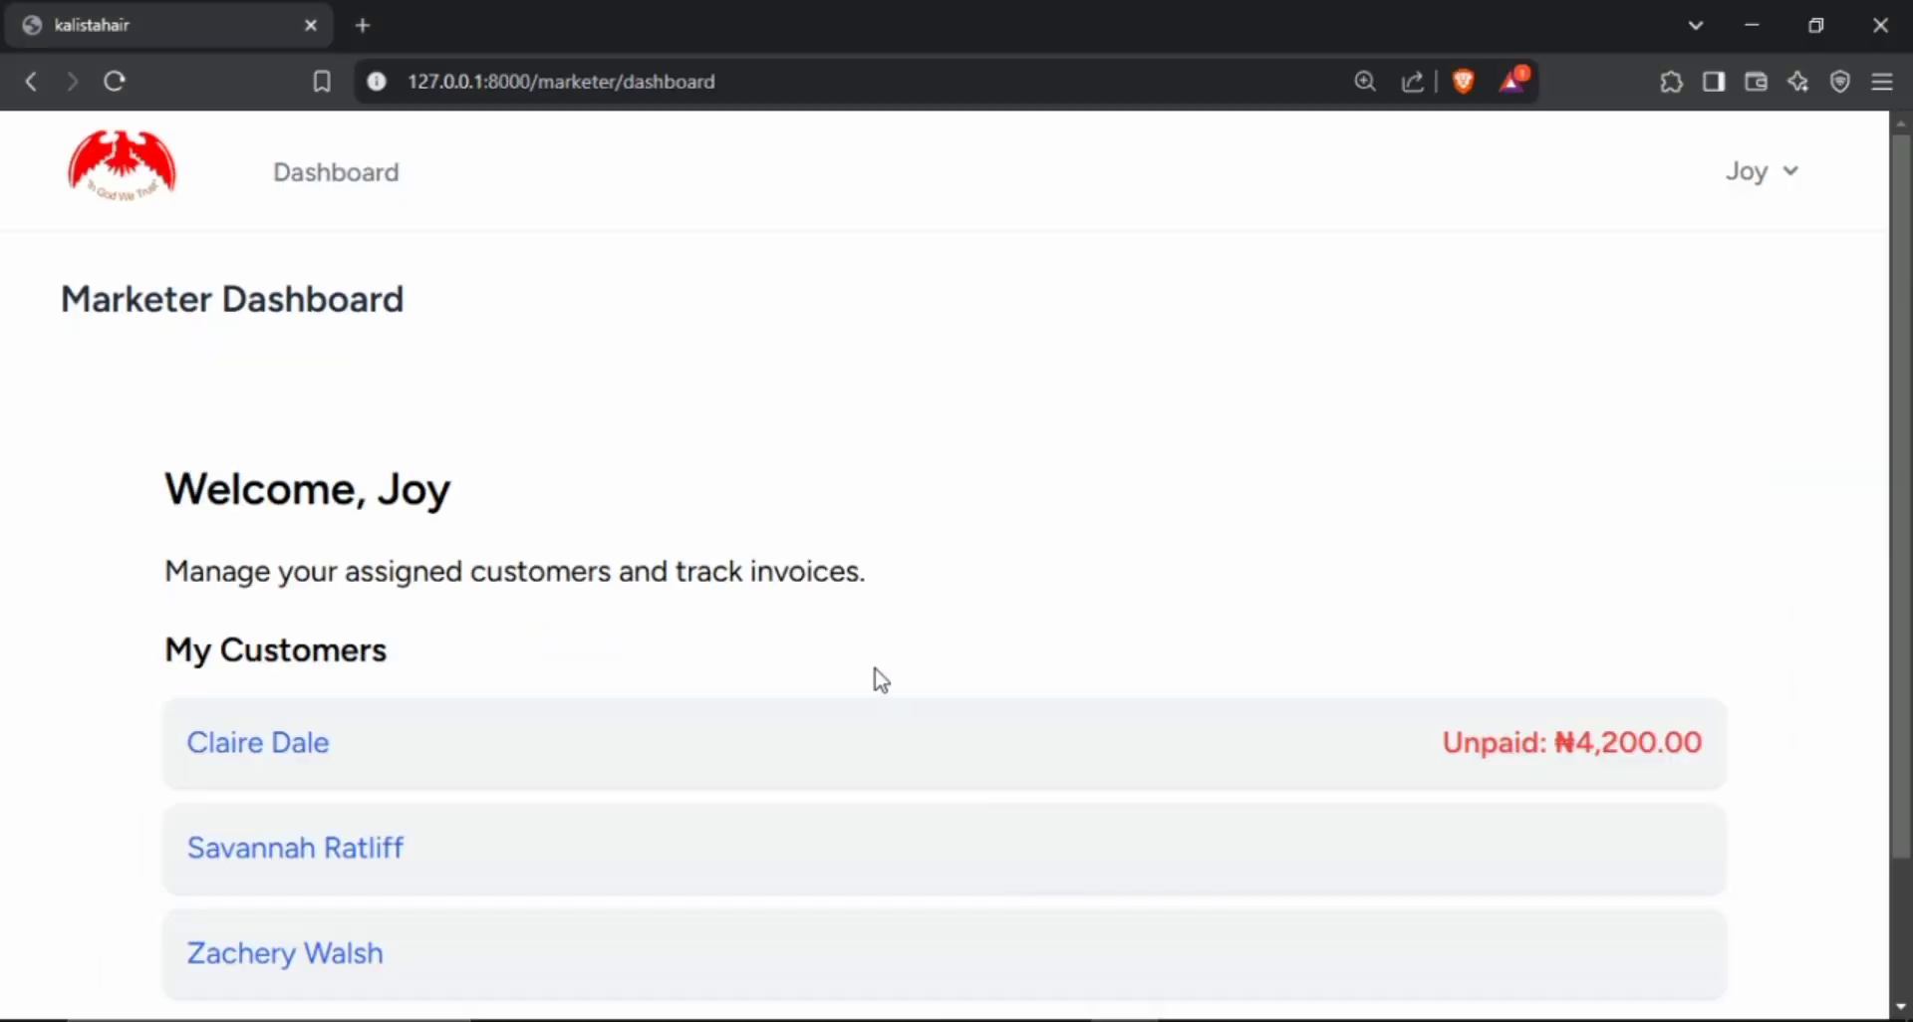
scroll(876, 680, down, 2)
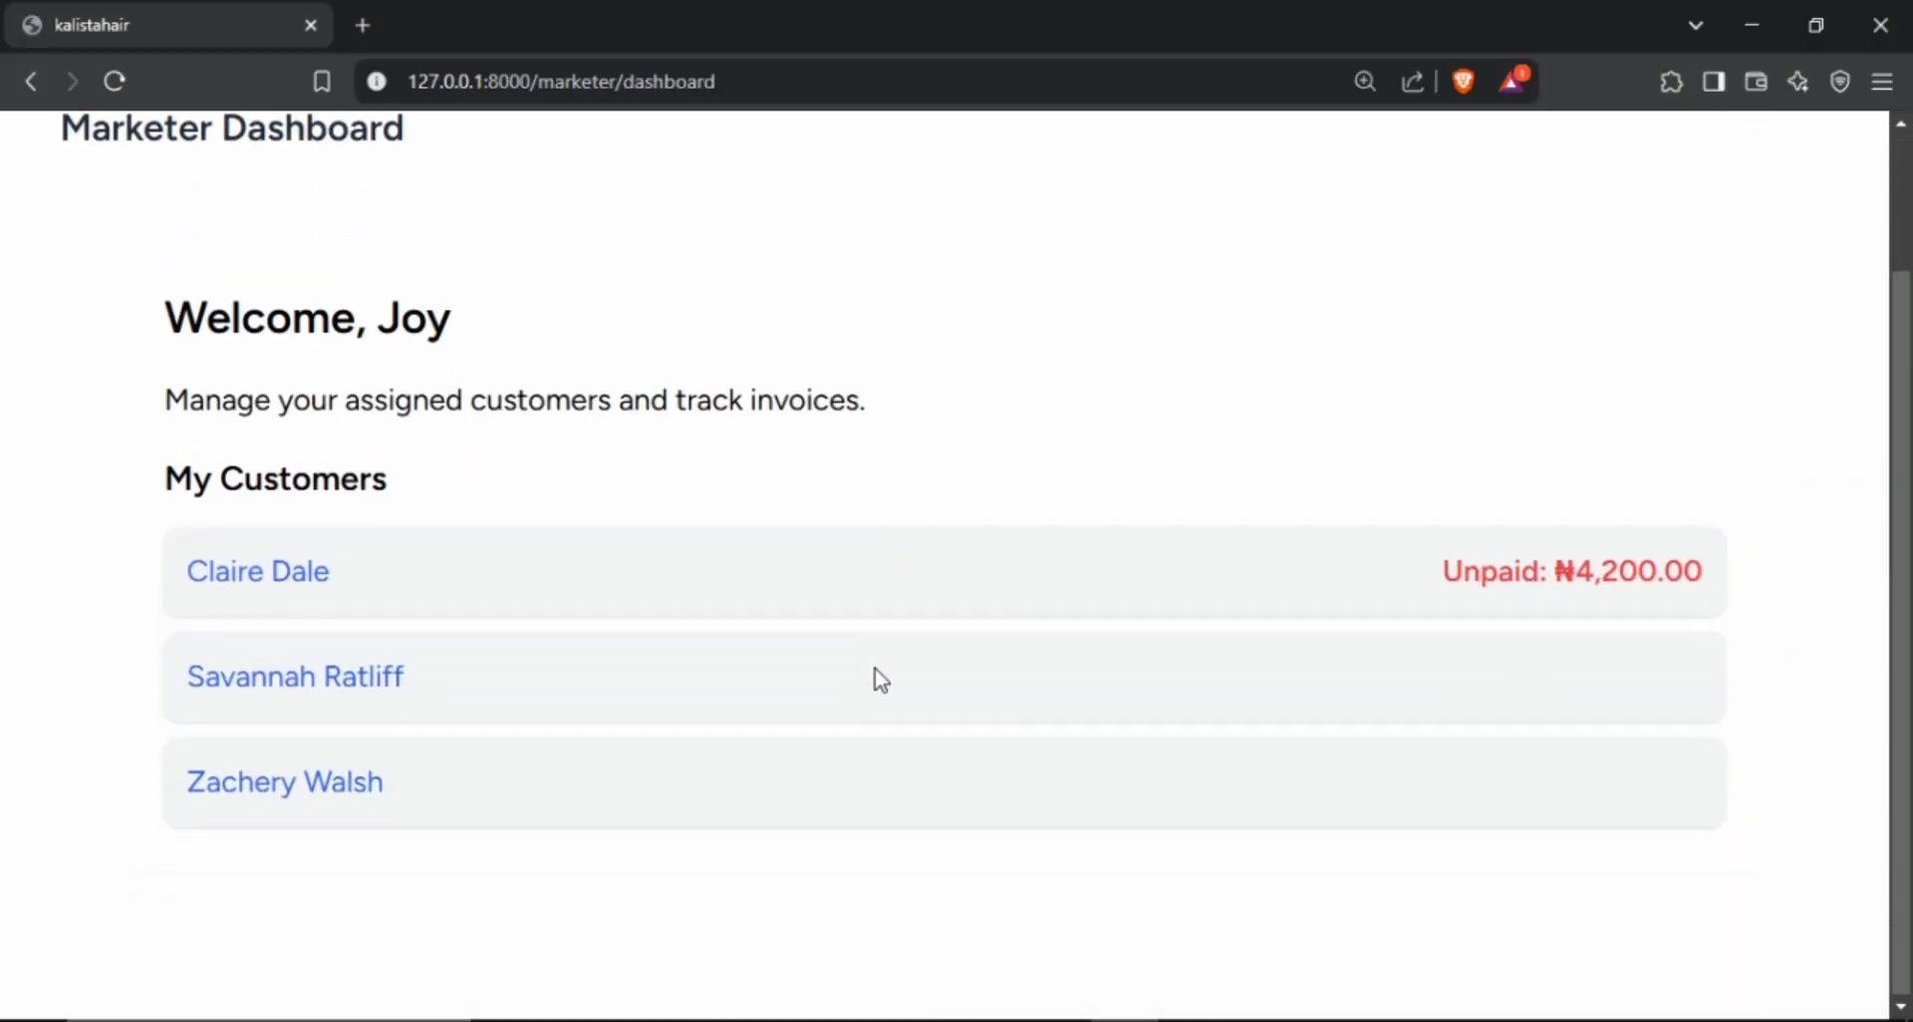
scroll(876, 675, up, 2)
scroll(876, 675, down, 2)
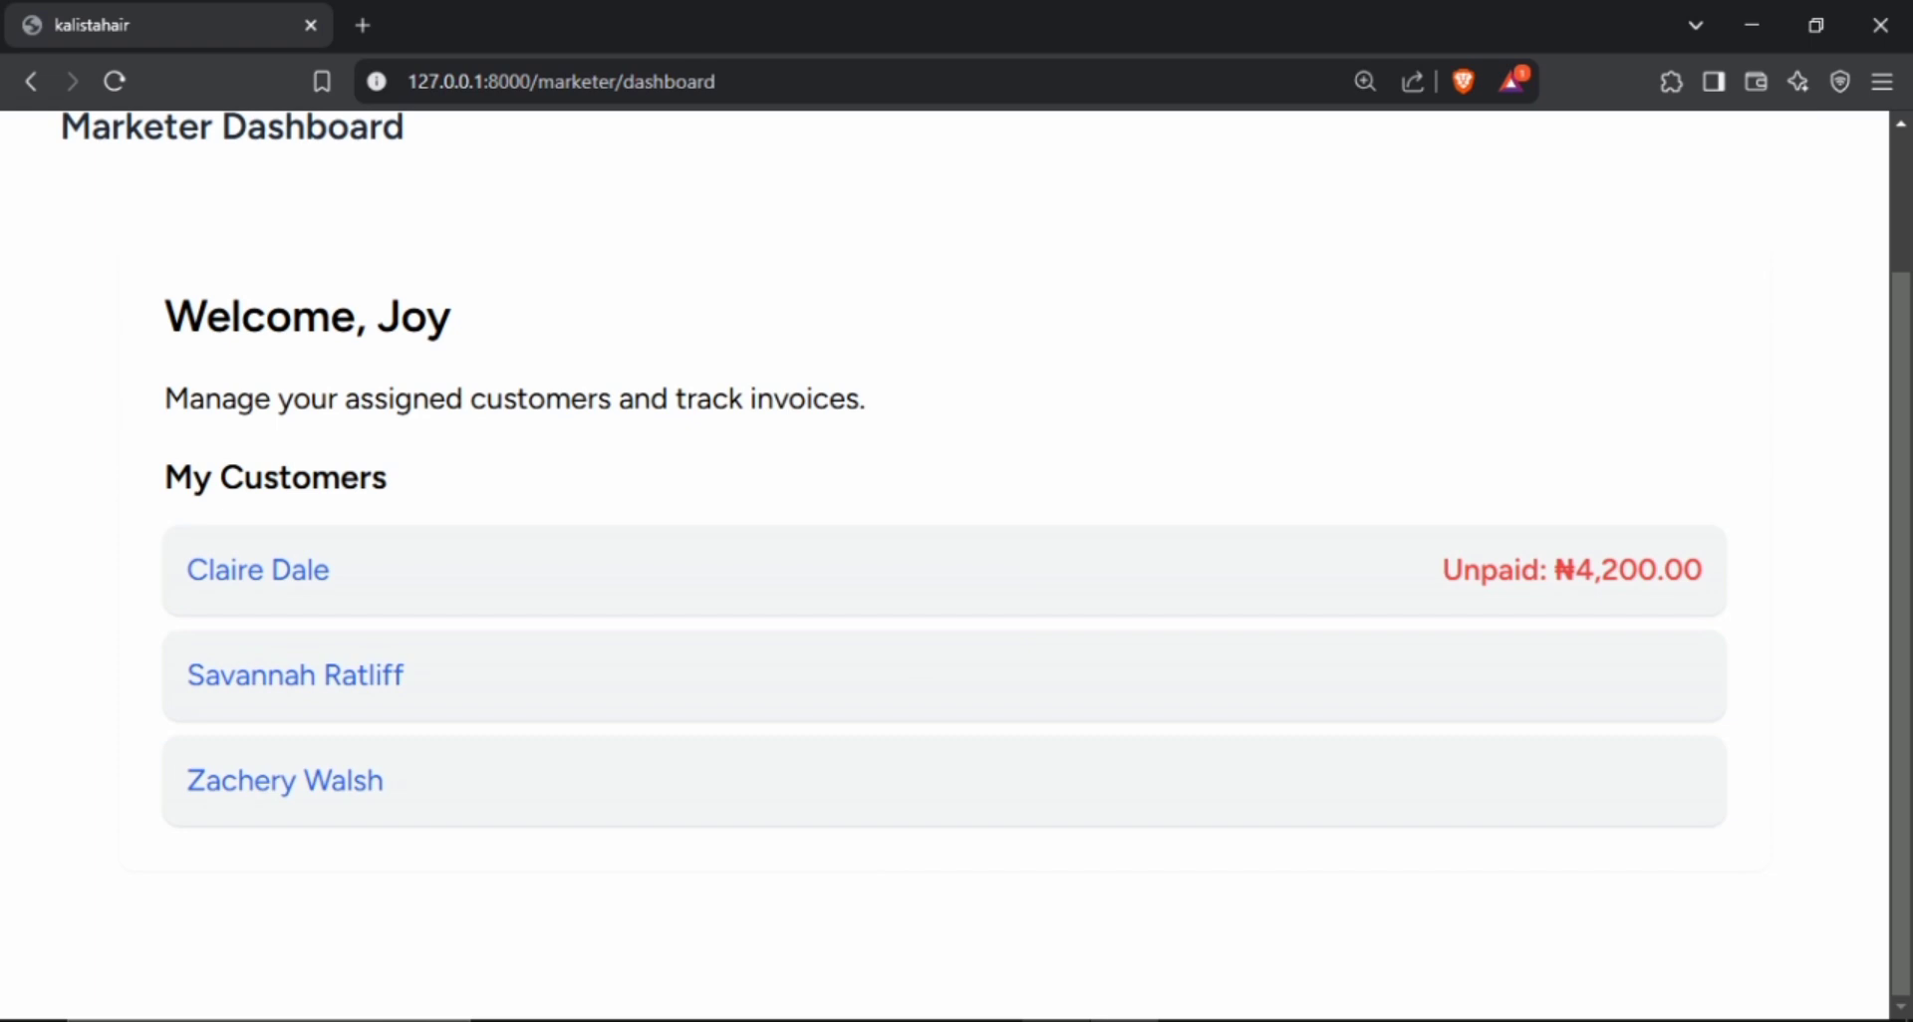
Switch back to the admin session in Chrome, open the invoices list and start a new invoice.
click(1262, 1021)
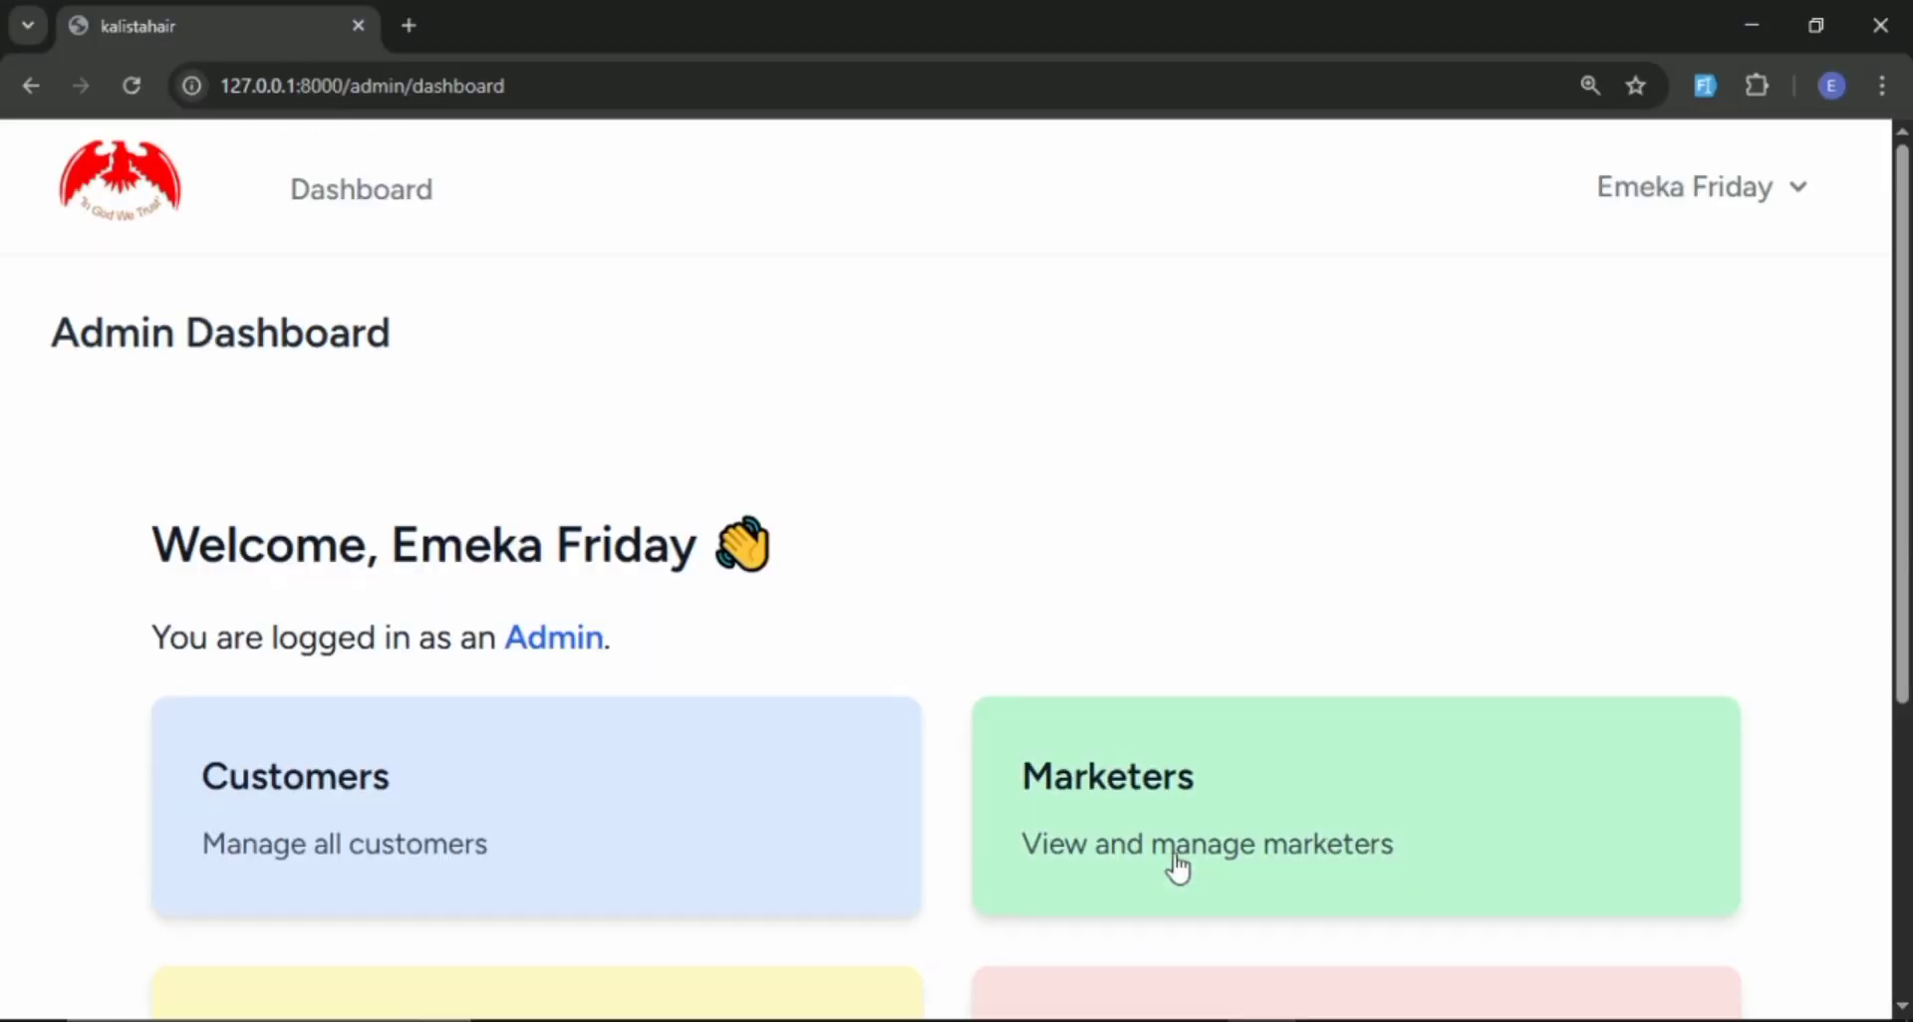
scroll(478, 479, down, 4)
click(1138, 643)
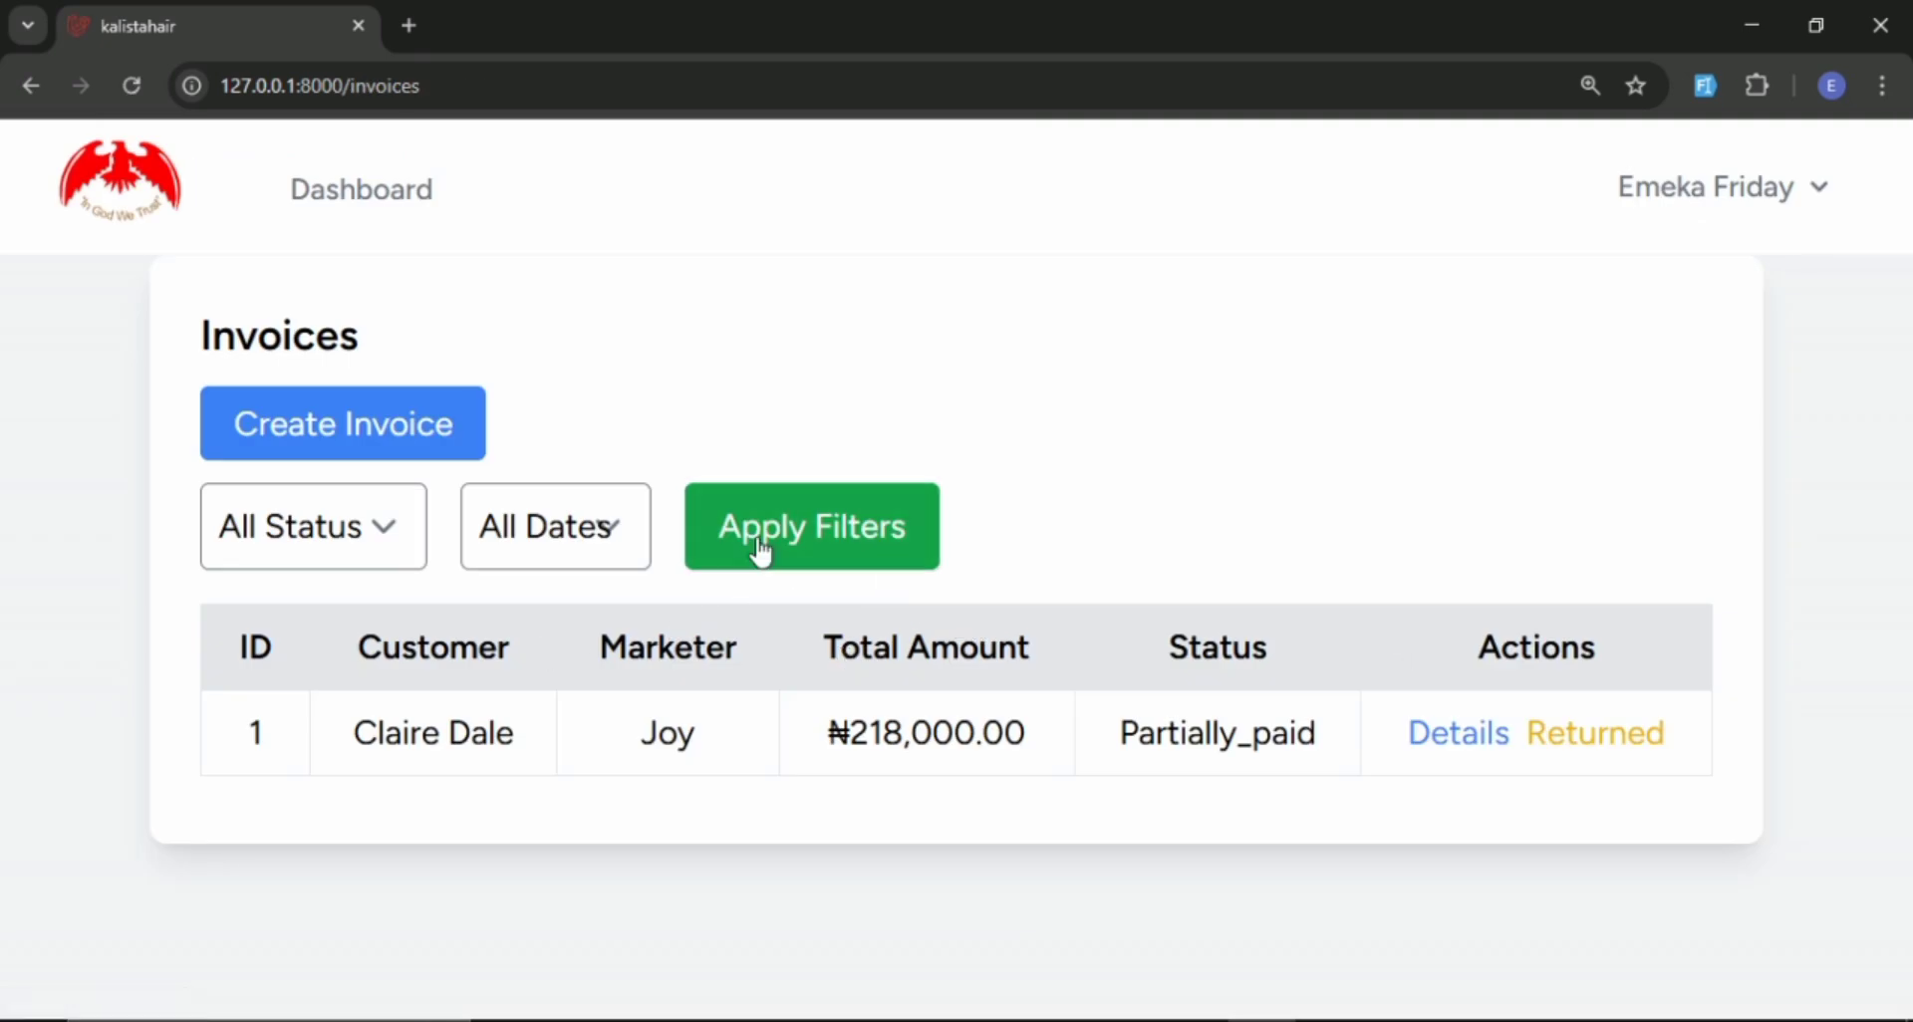
click(369, 450)
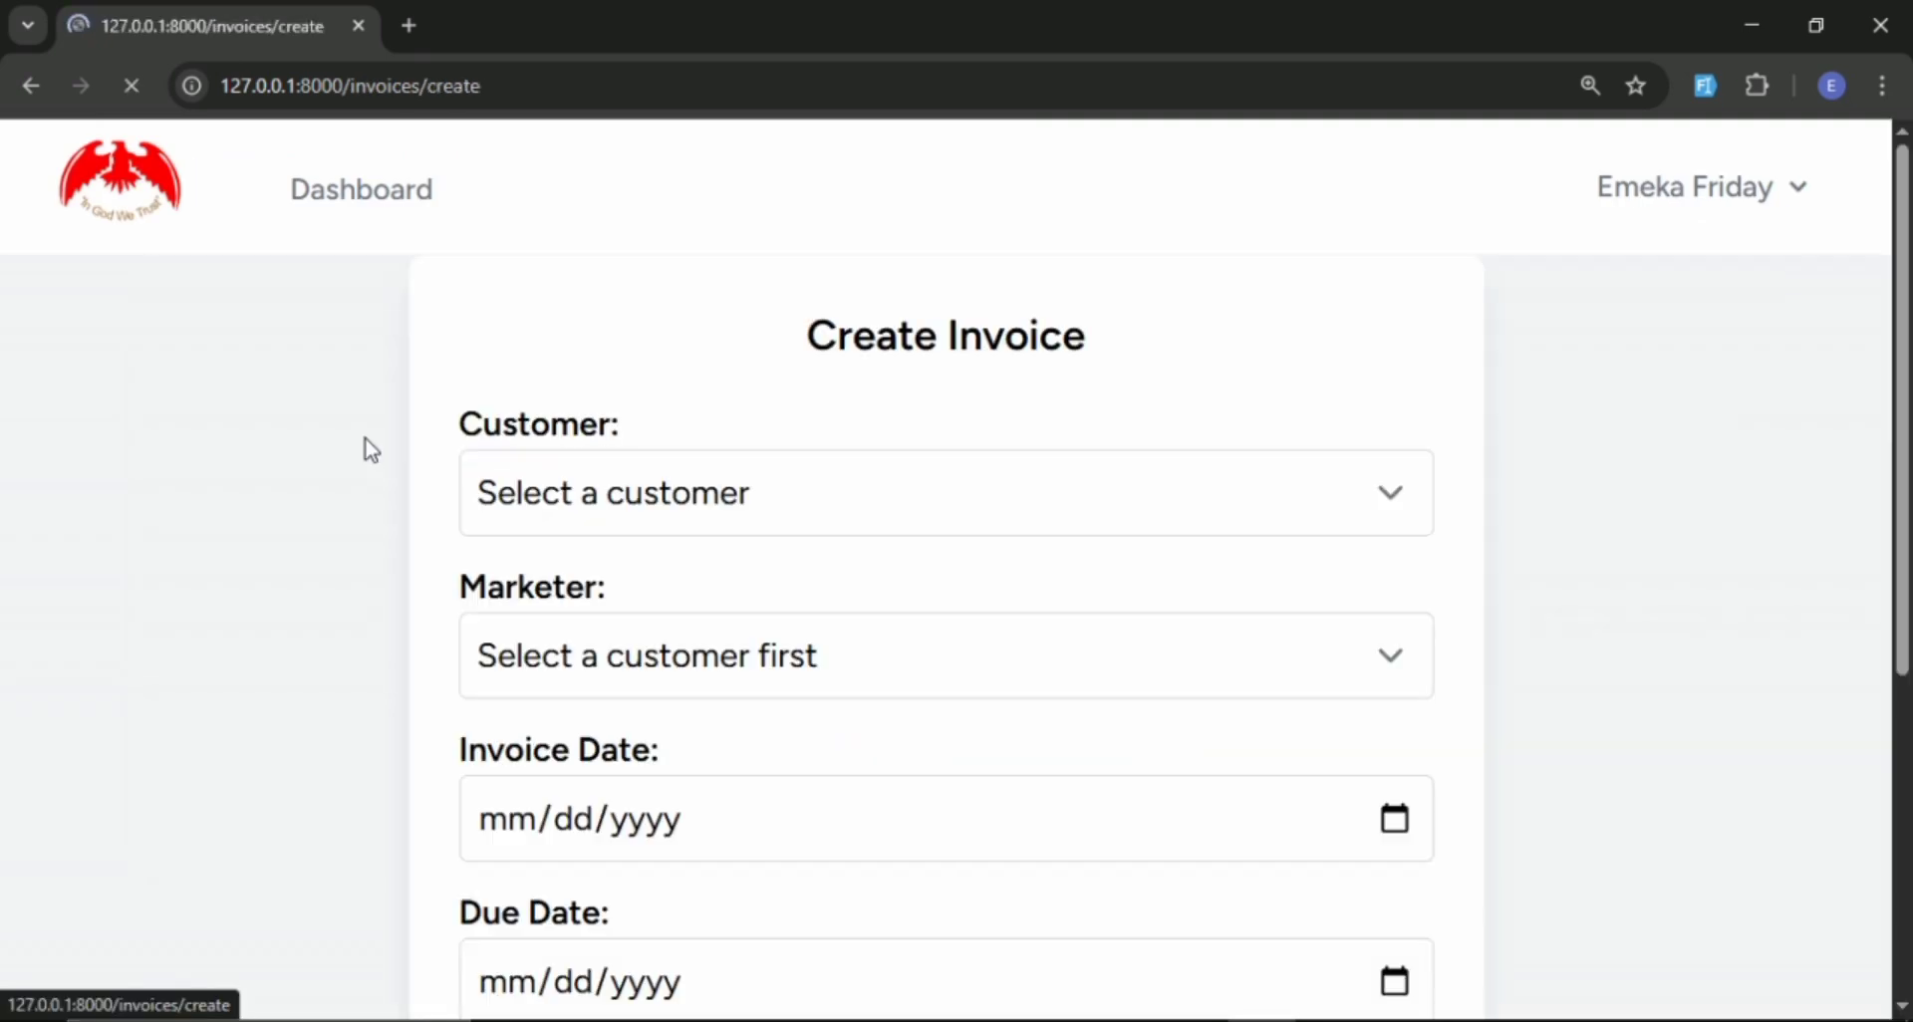
scroll(398, 439, down, 5)
scroll(734, 406, up, 2)
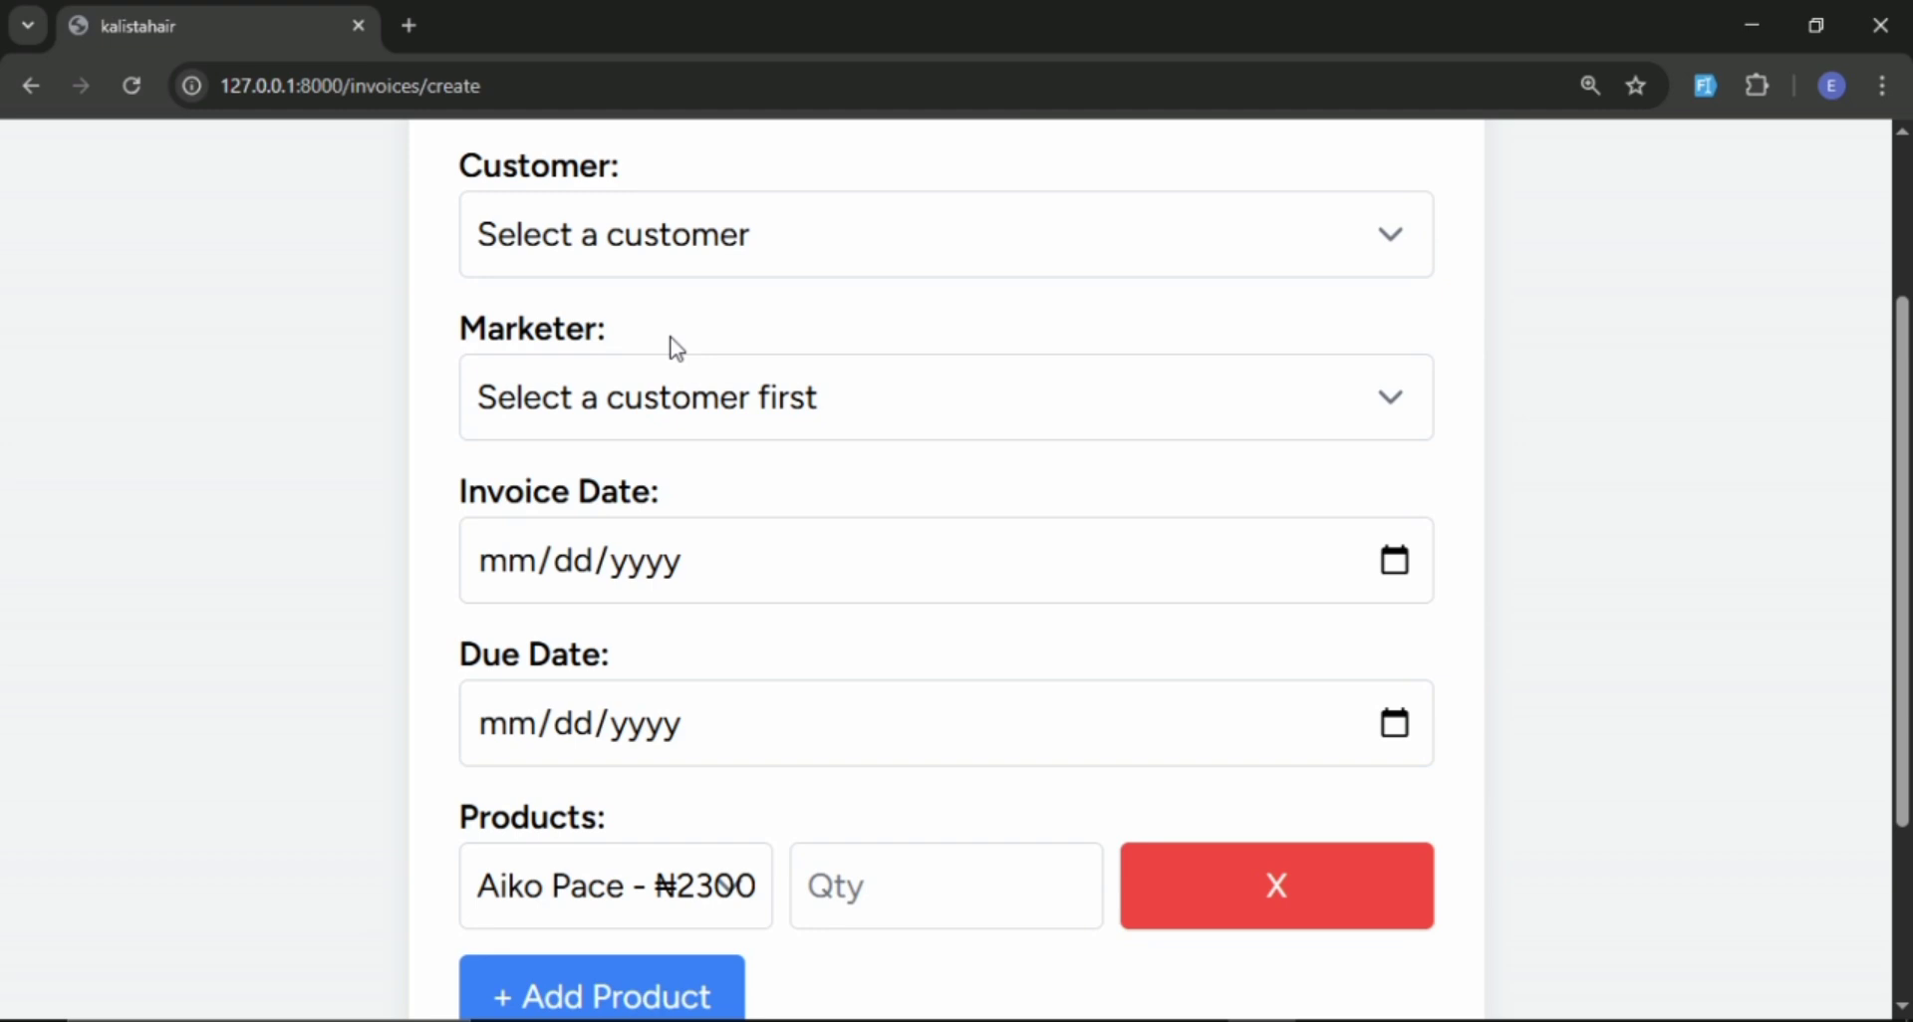
Select the last listed customer for the invoice and set both the invoice date and due date to 03/28/2025.
click(714, 245)
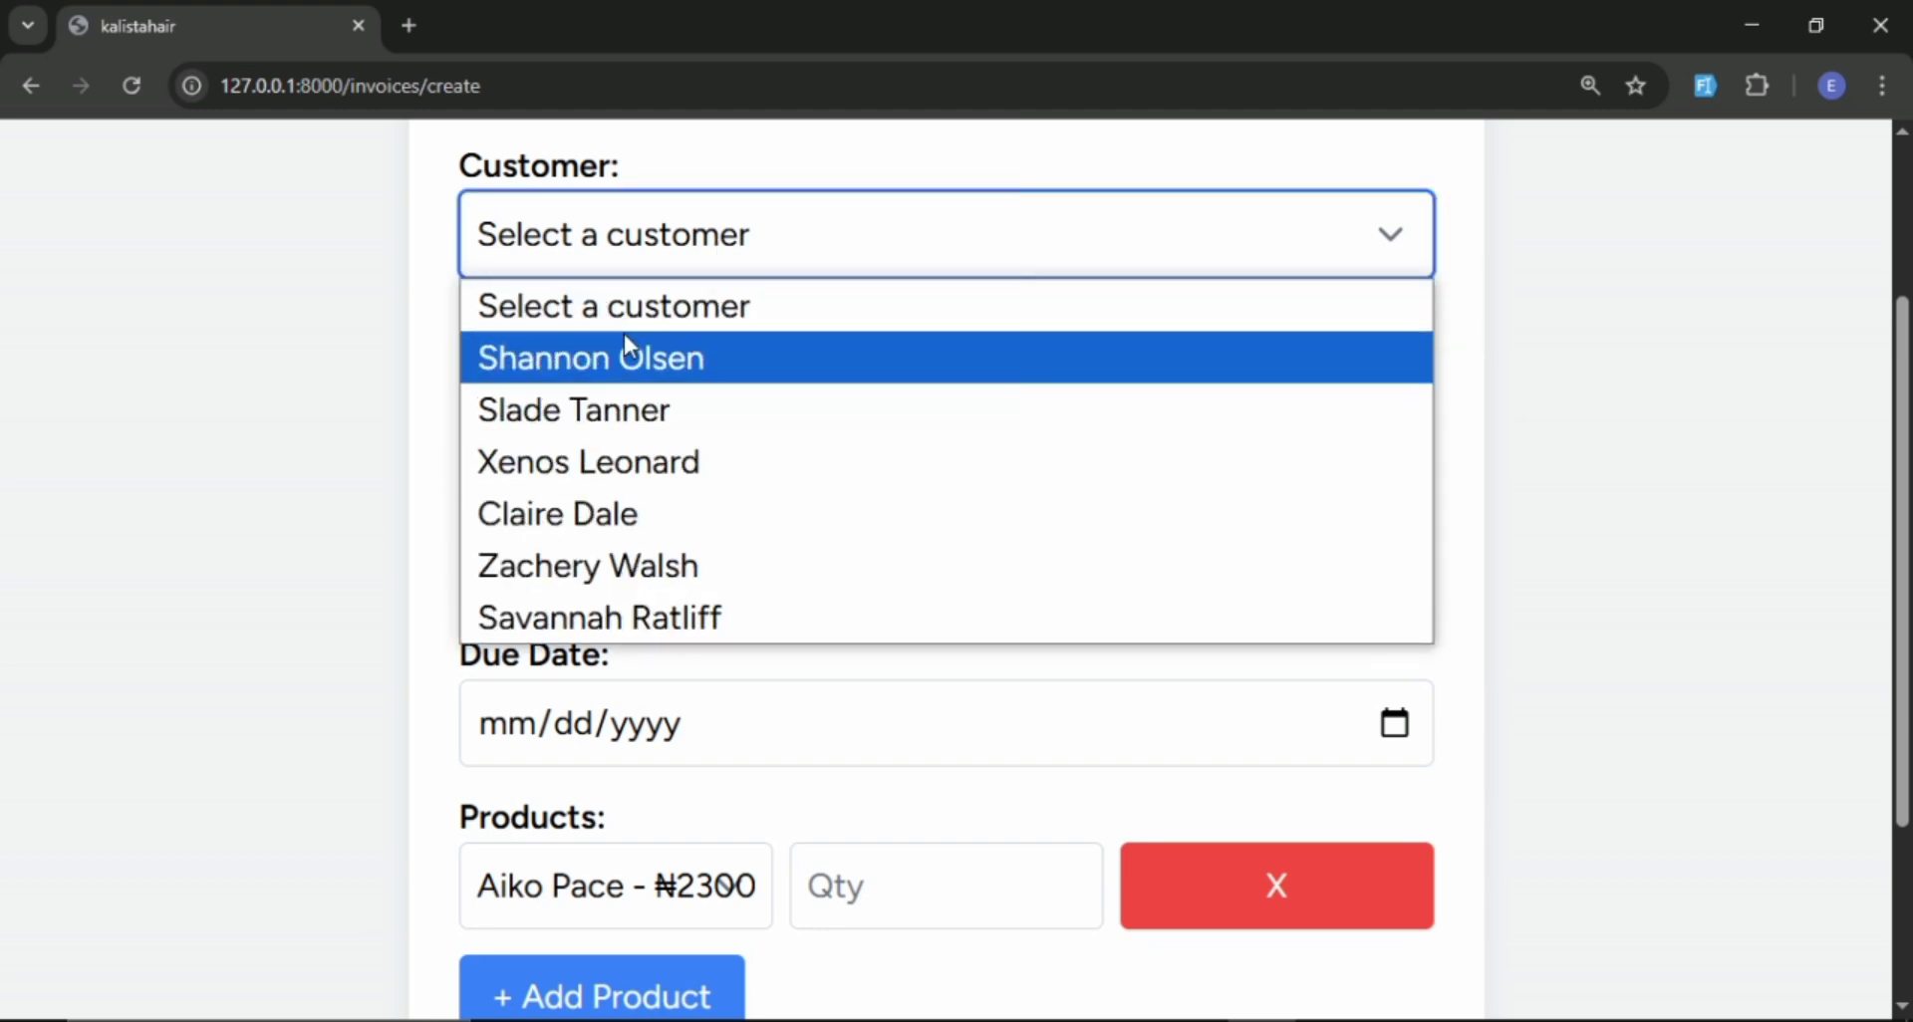
click(612, 614)
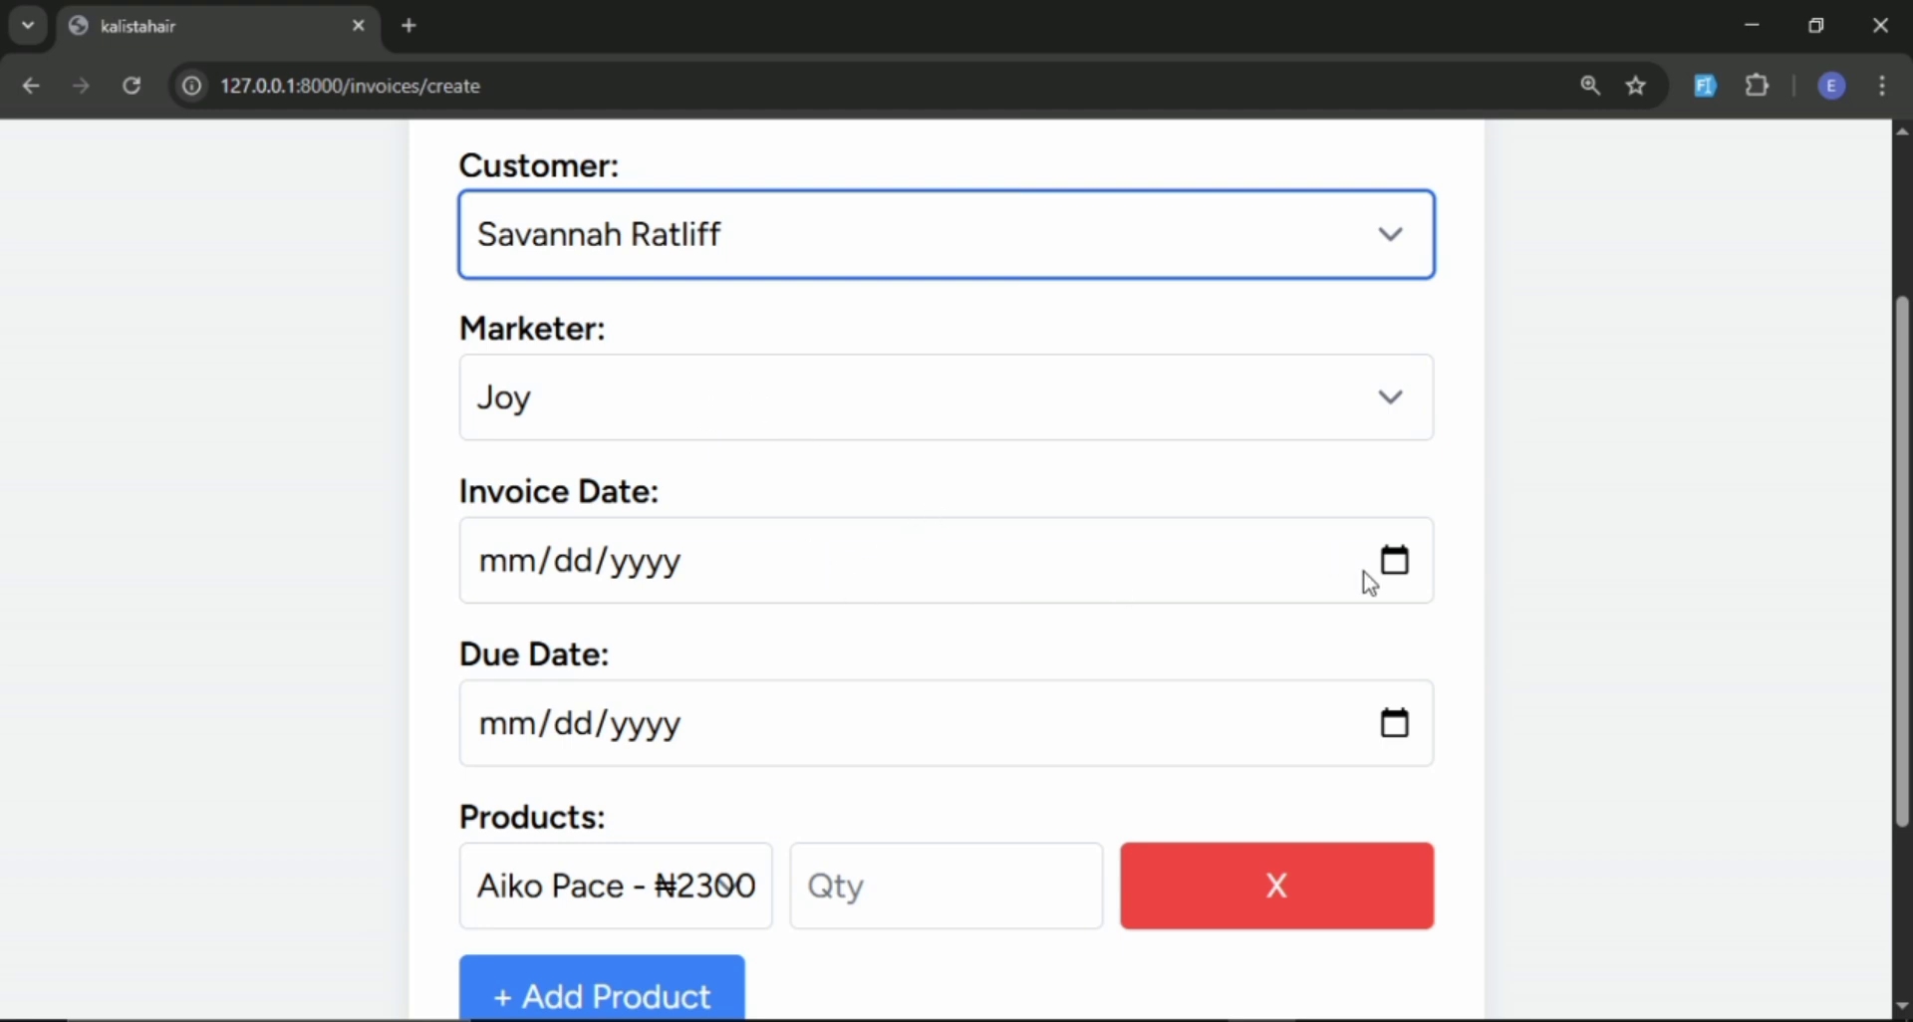
click(1393, 559)
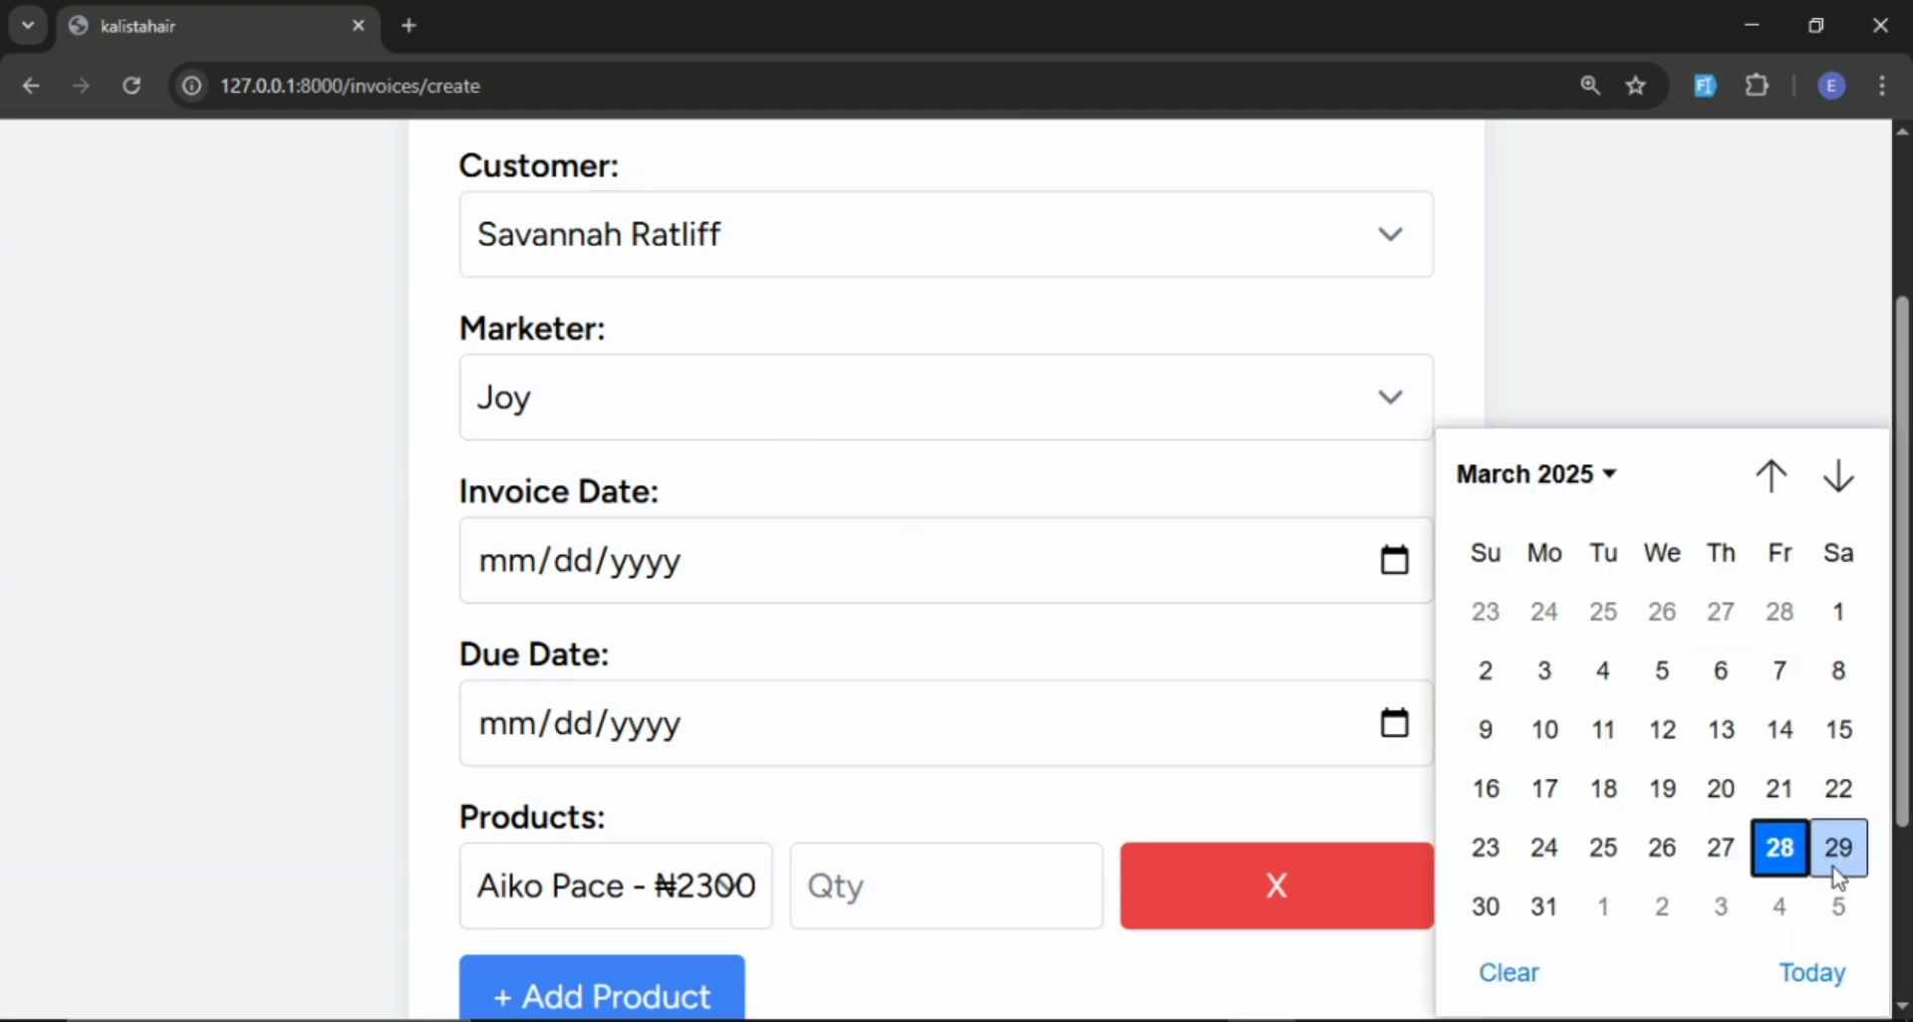
click(1782, 848)
scroll(1182, 790, down, 3)
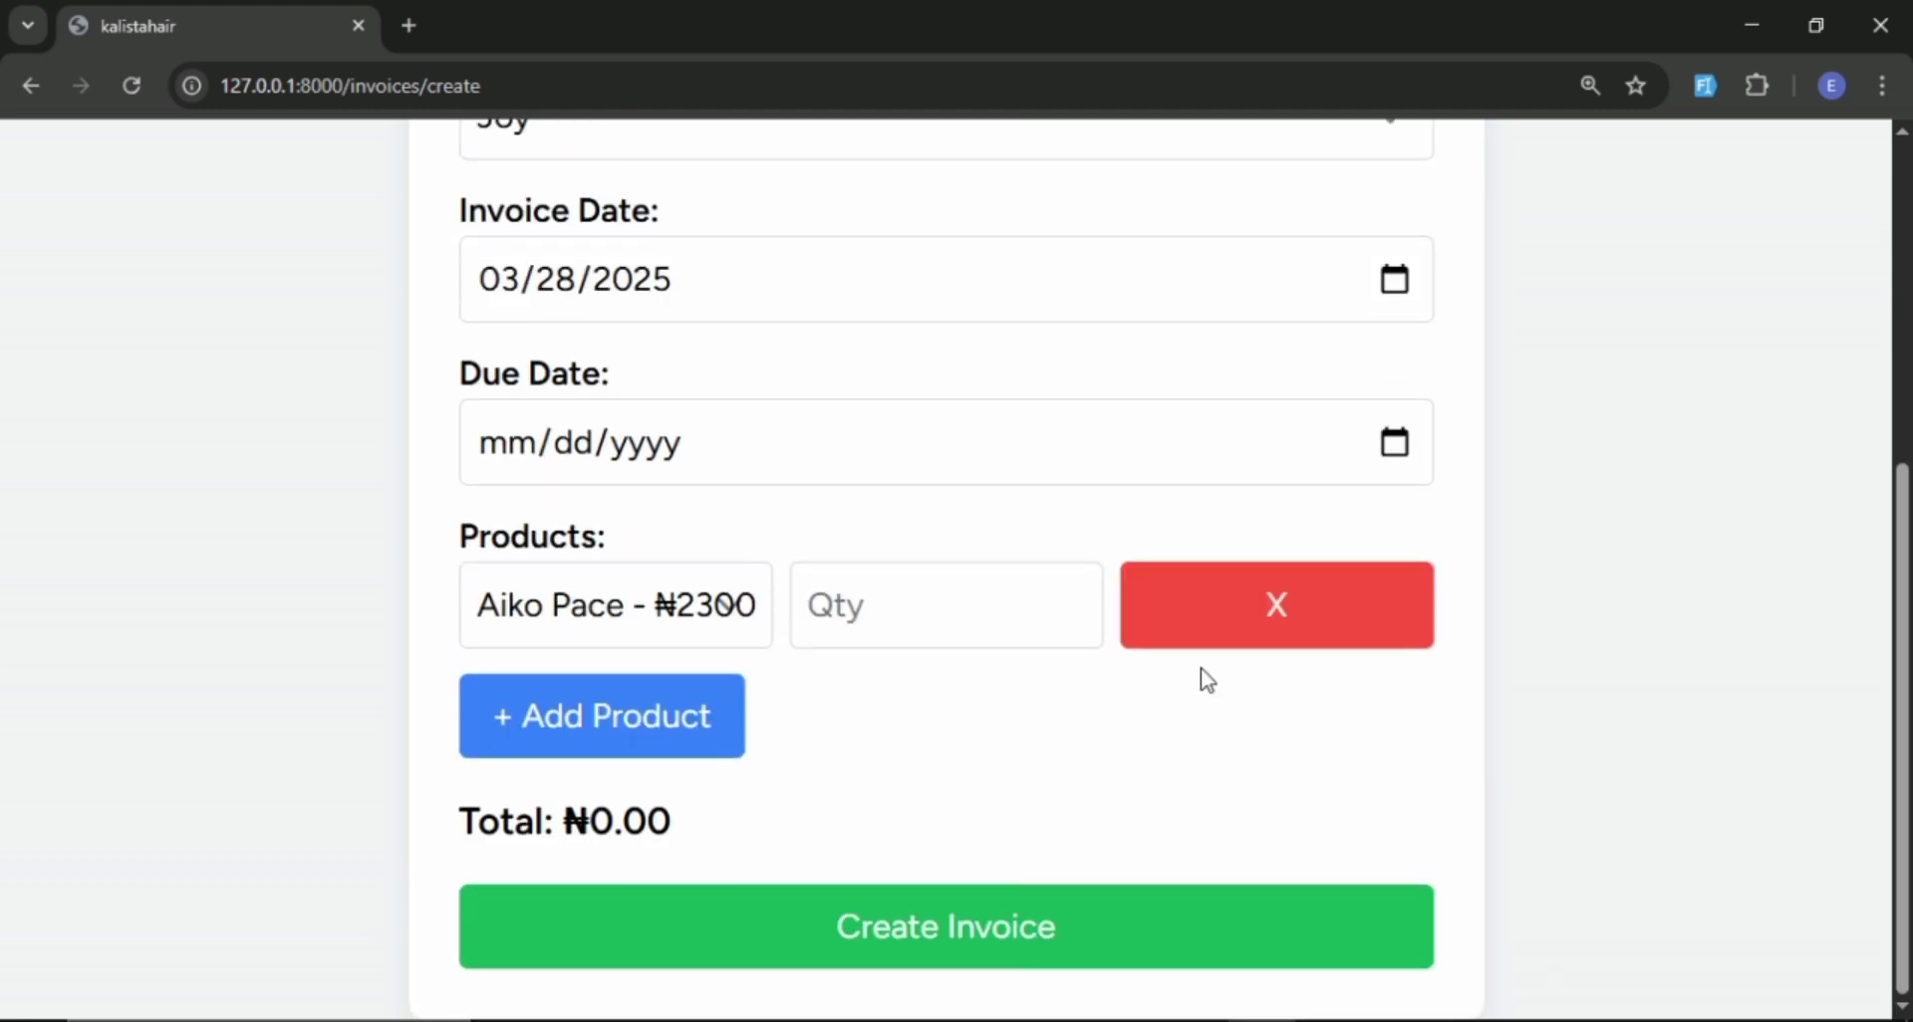
click(1392, 443)
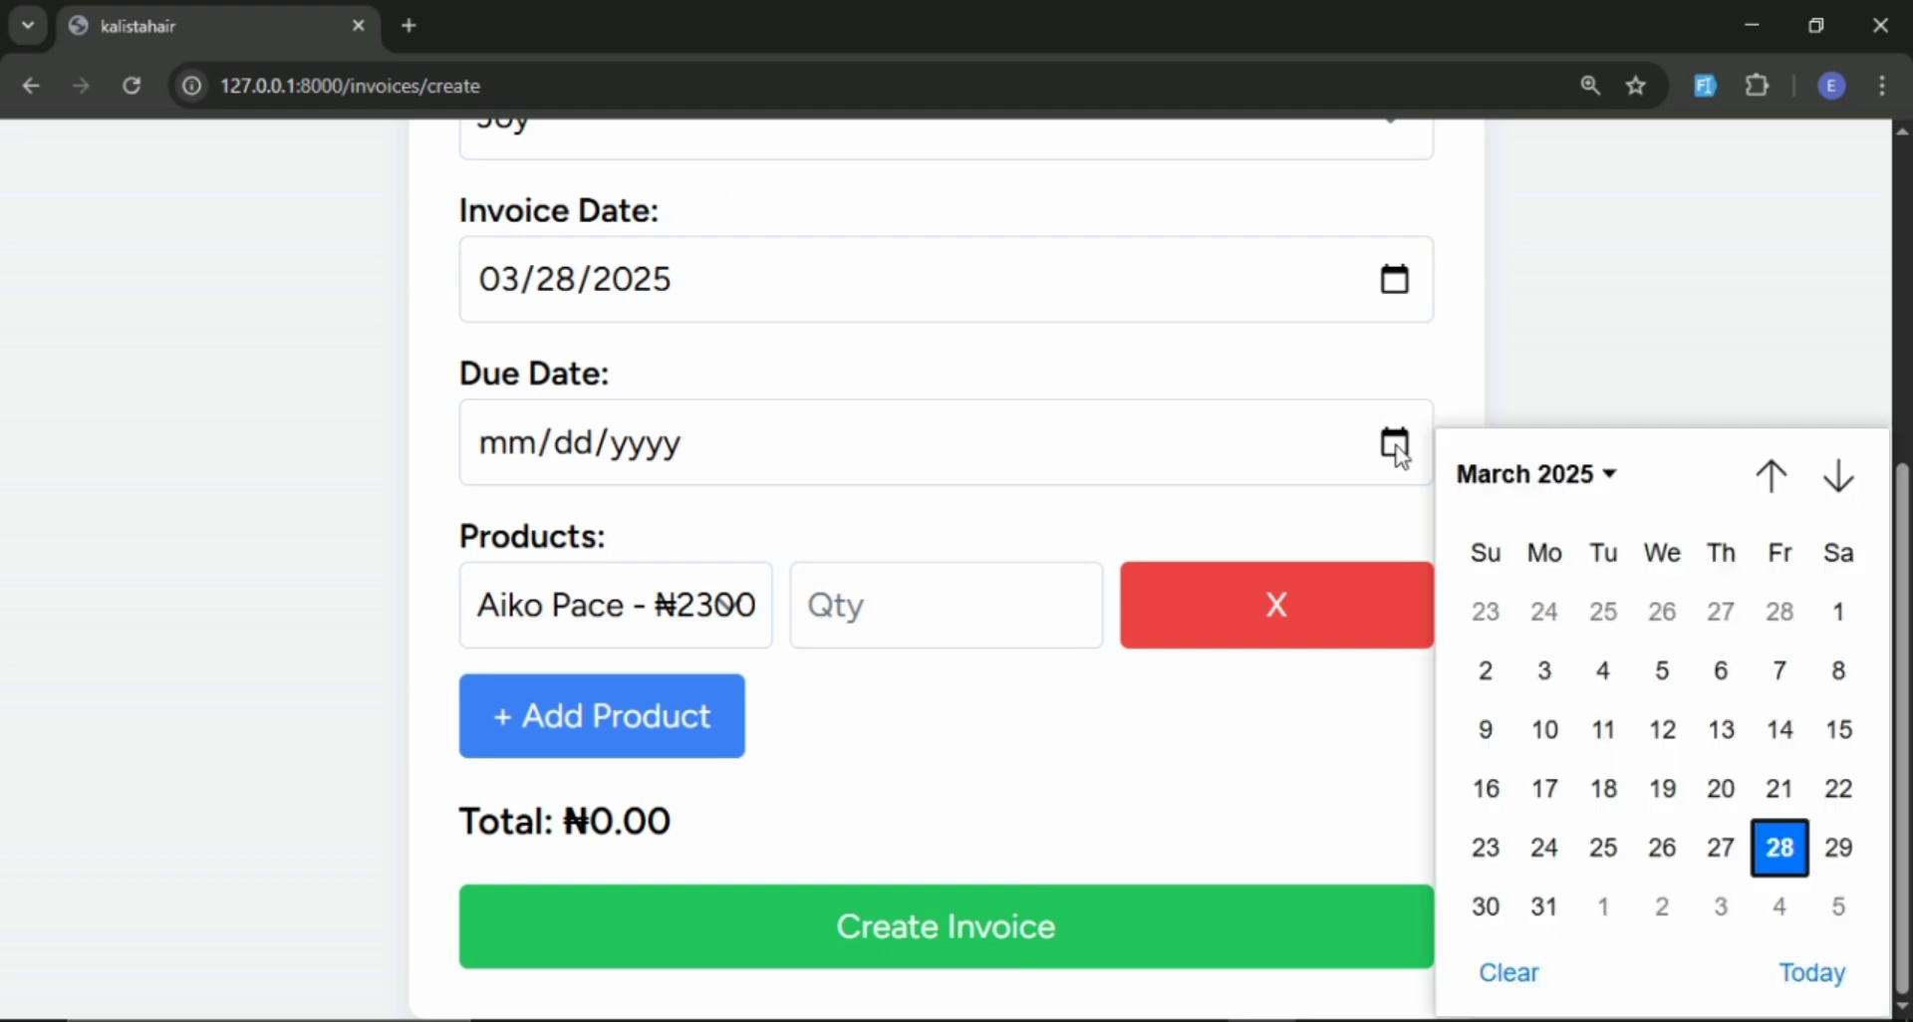
click(1779, 847)
click(663, 623)
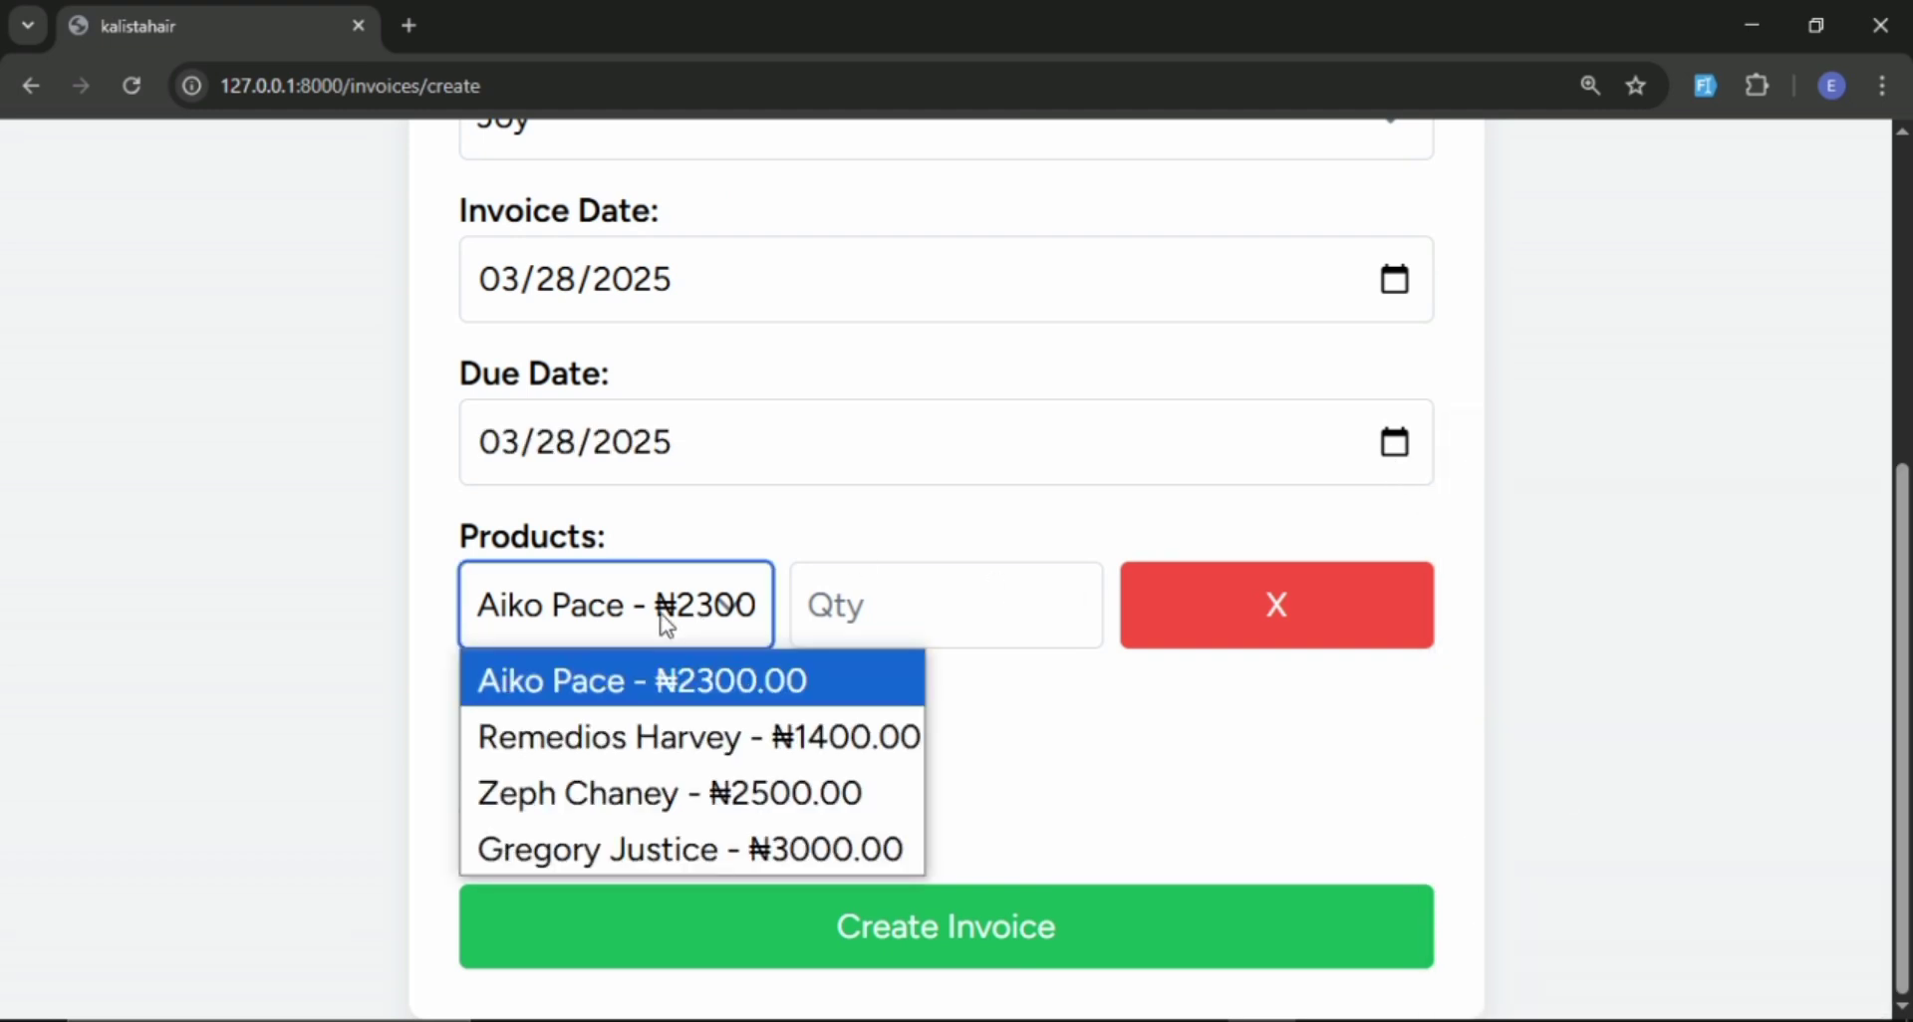
click(650, 737)
click(919, 617)
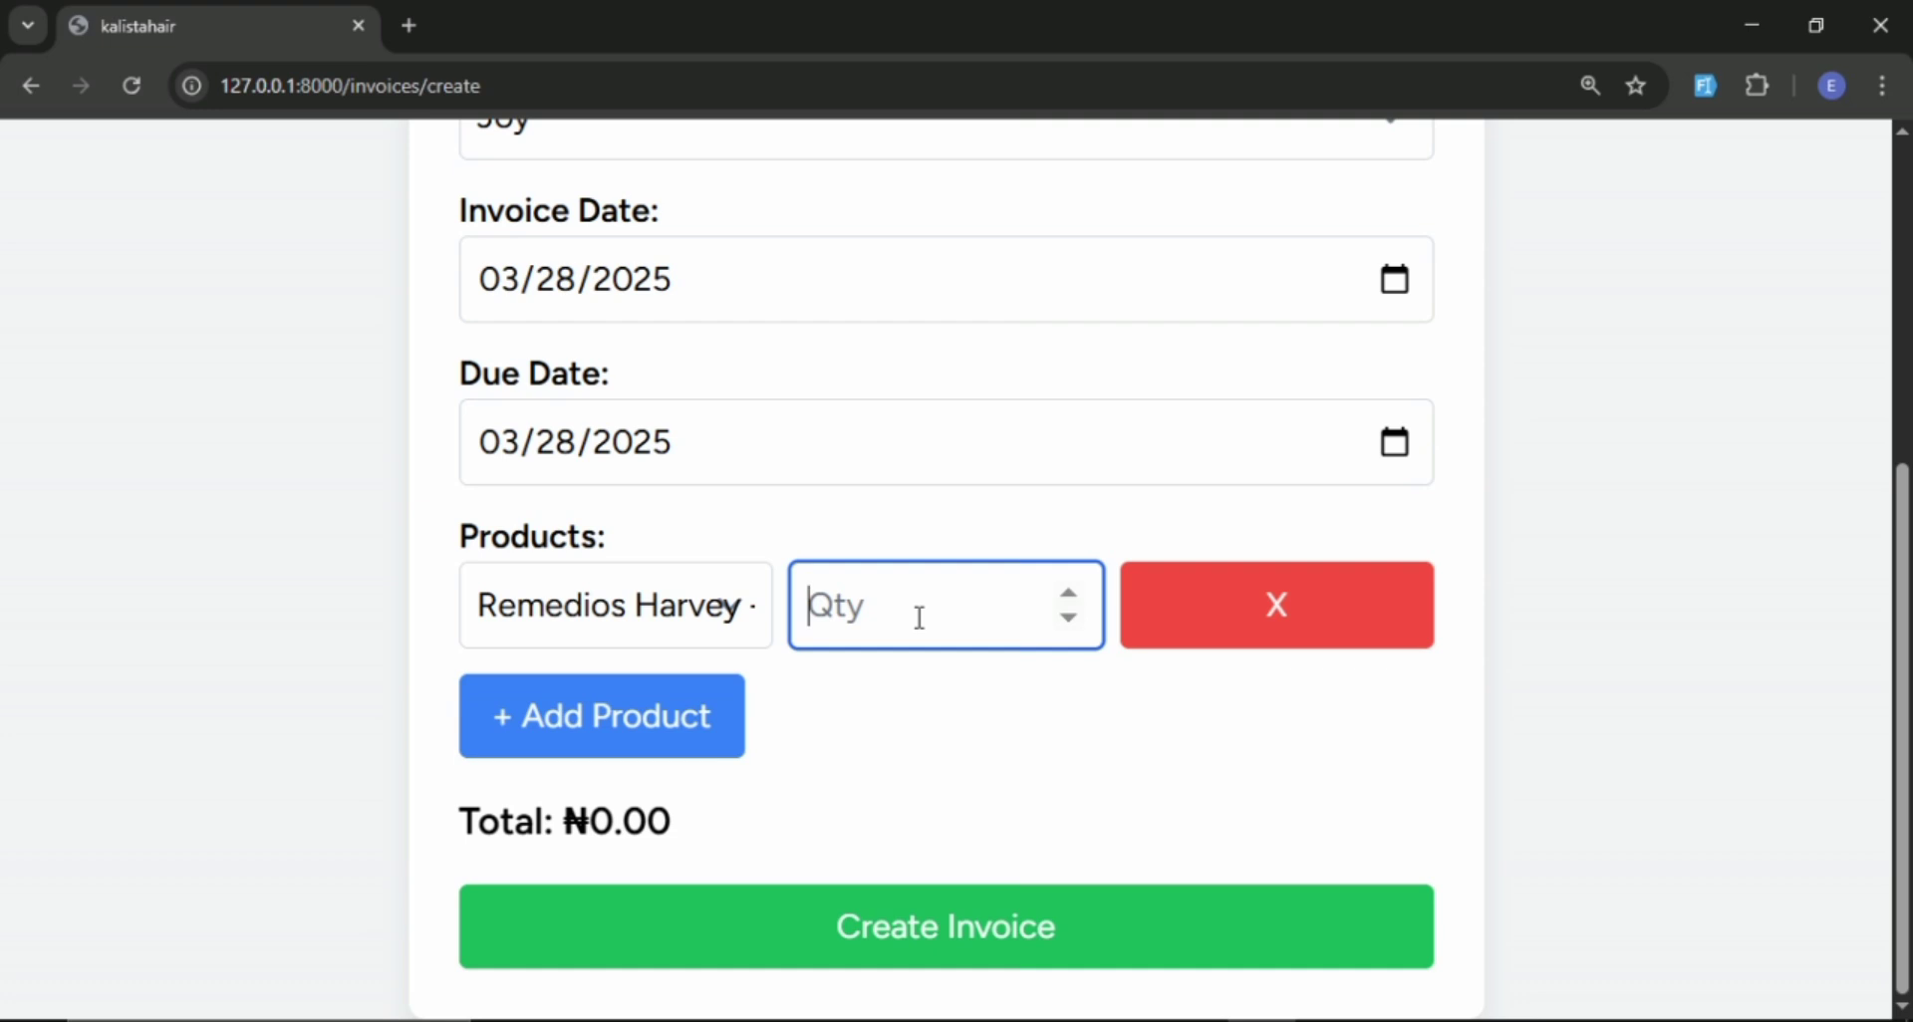
text(34)
click(597, 718)
scroll(637, 698, down, 1)
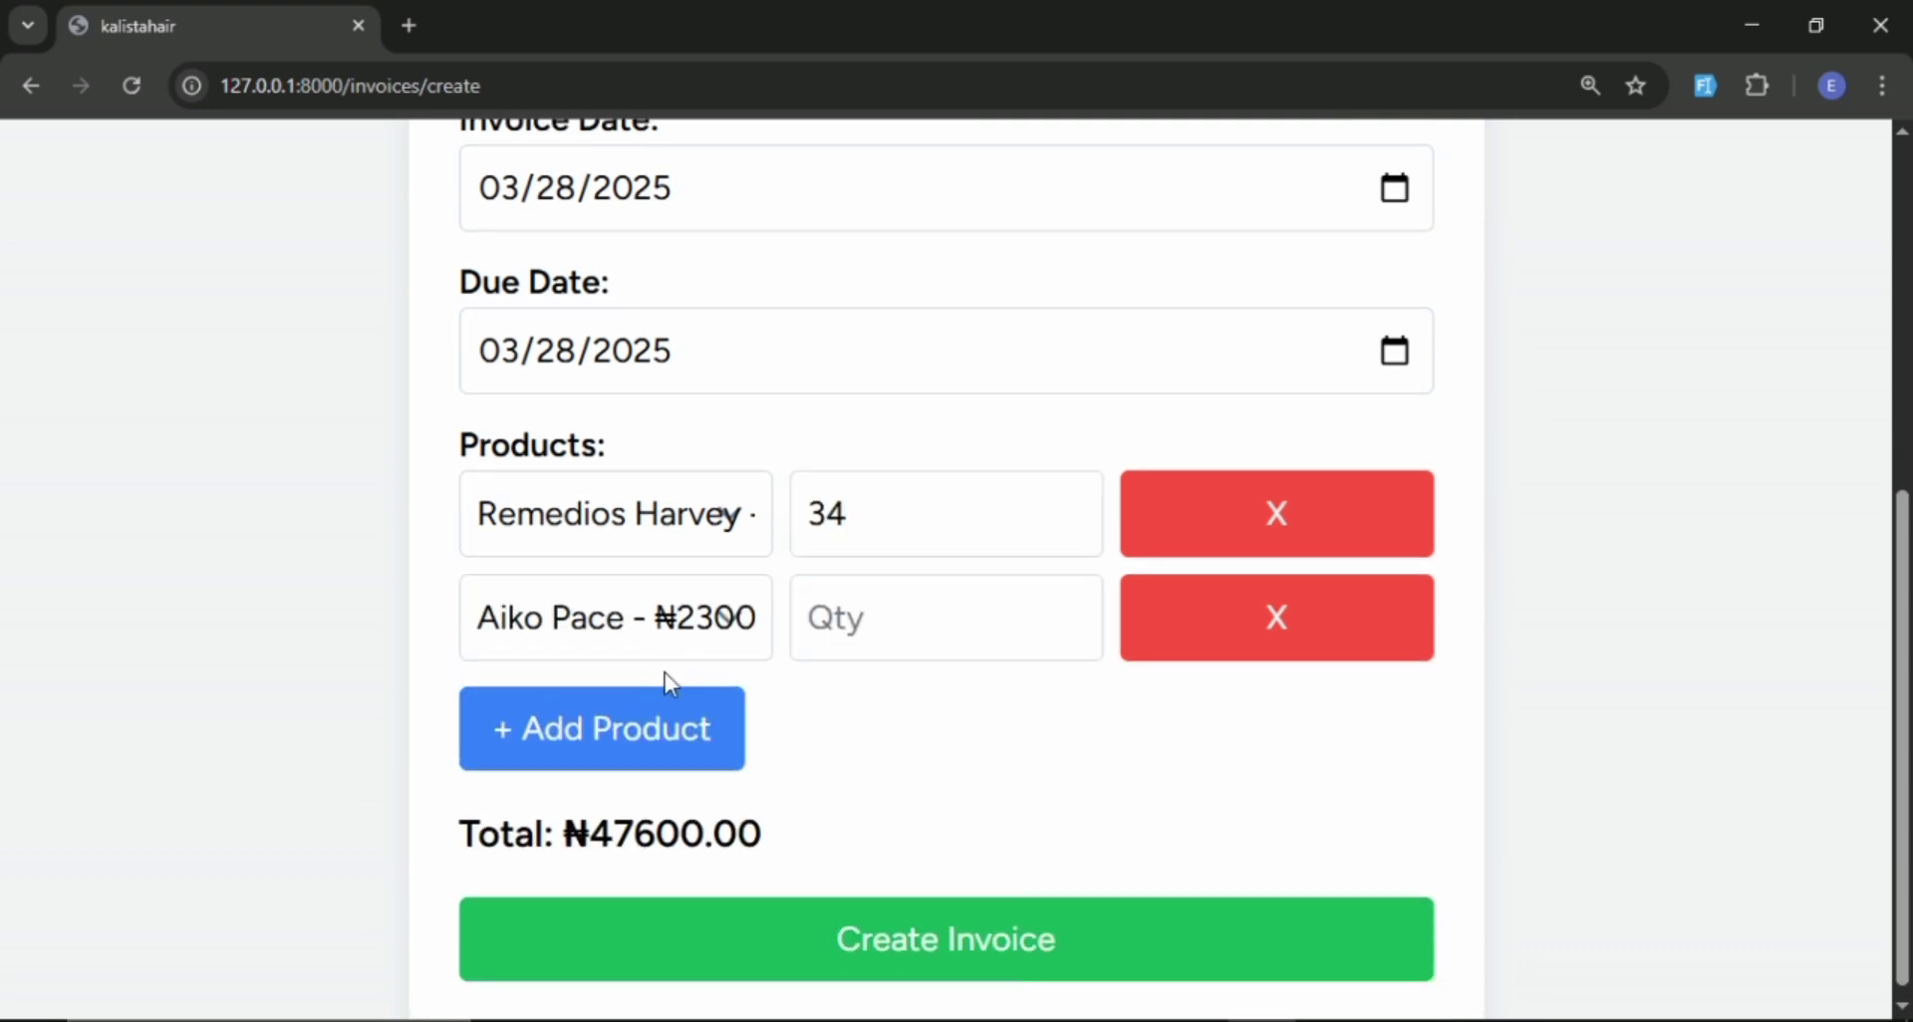
click(661, 606)
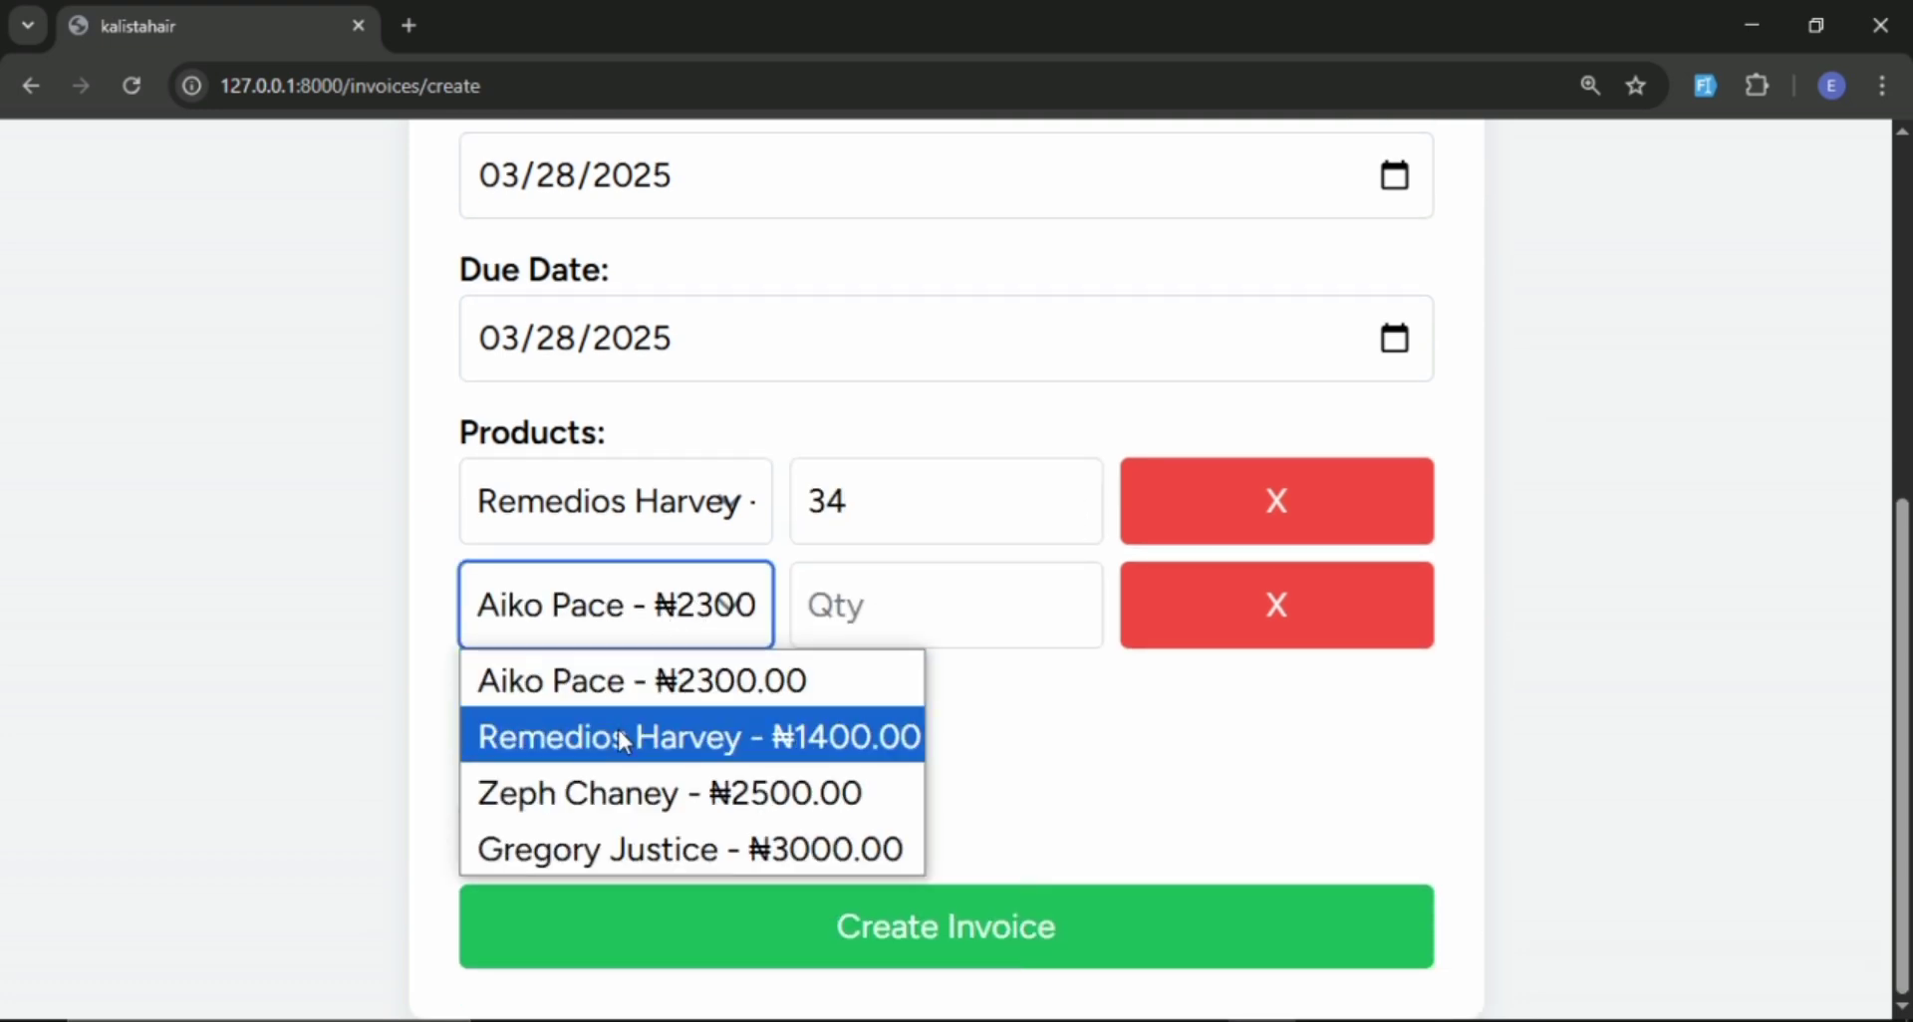
click(606, 793)
click(930, 617)
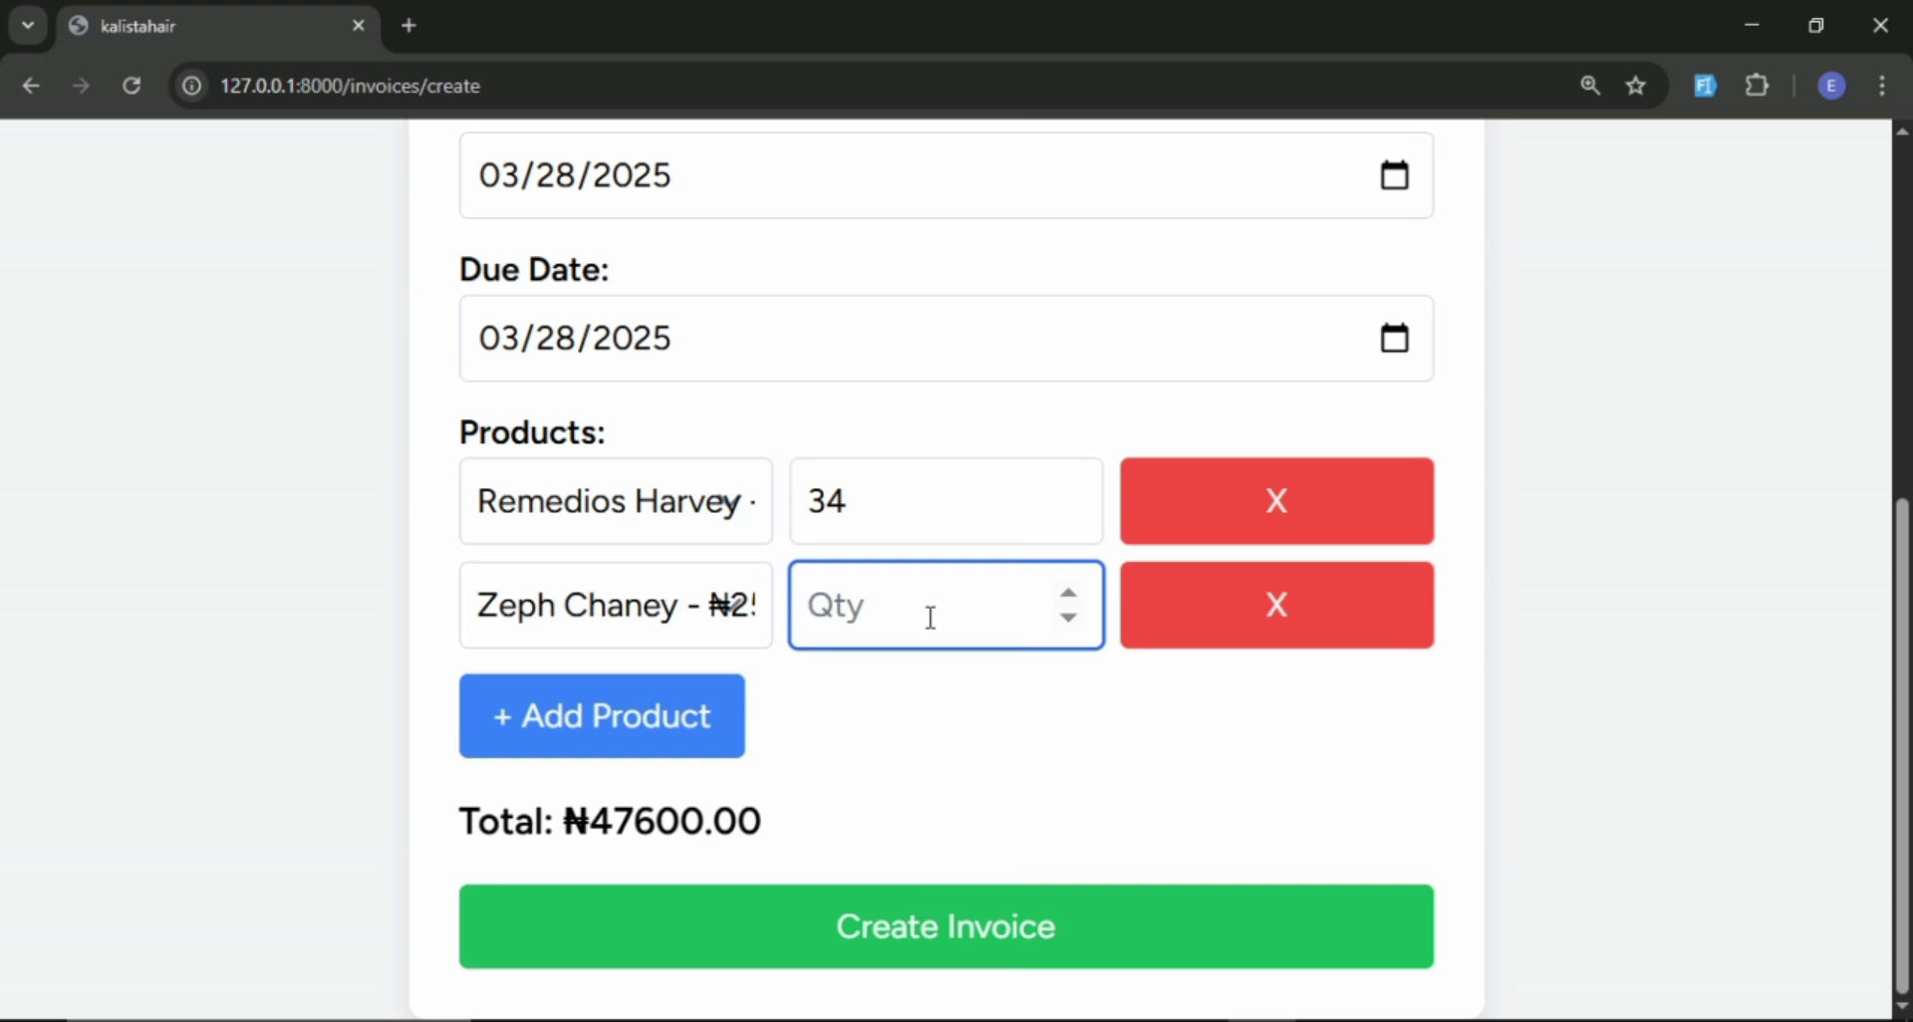
text(23)
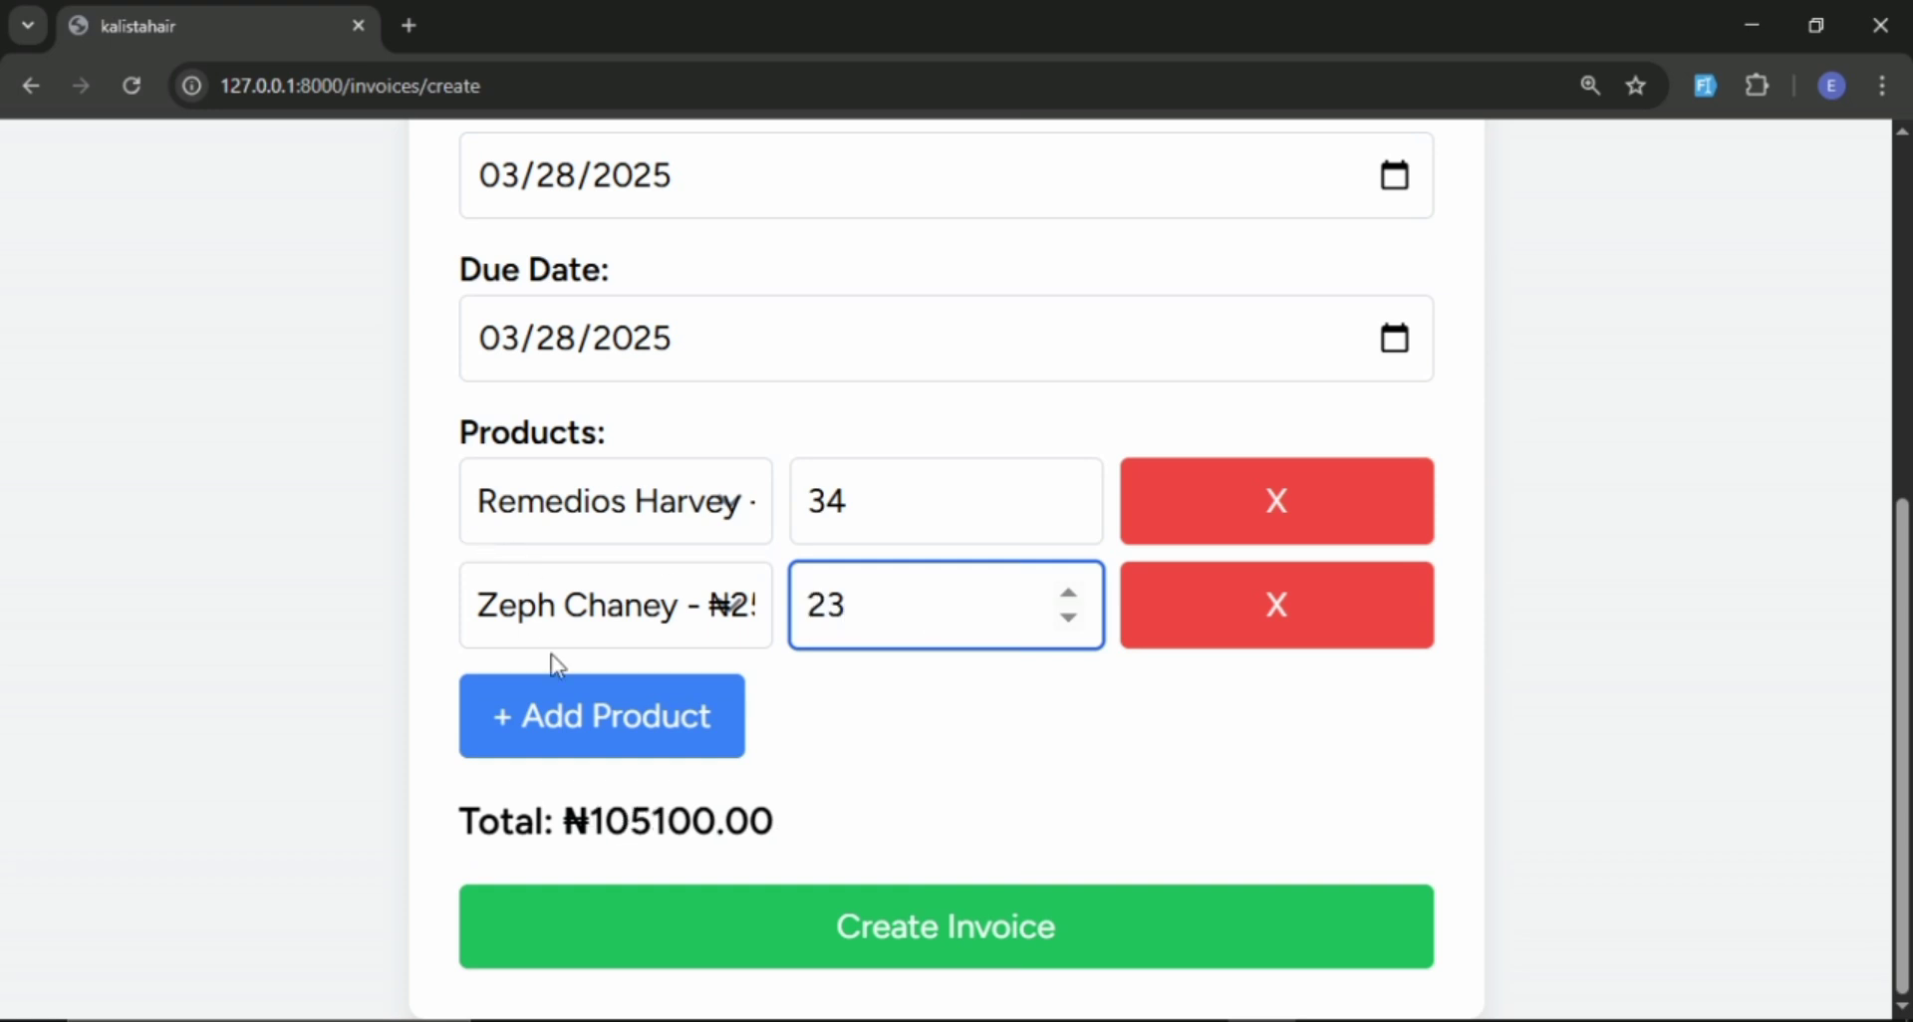
click(578, 735)
scroll(613, 723, down, 1)
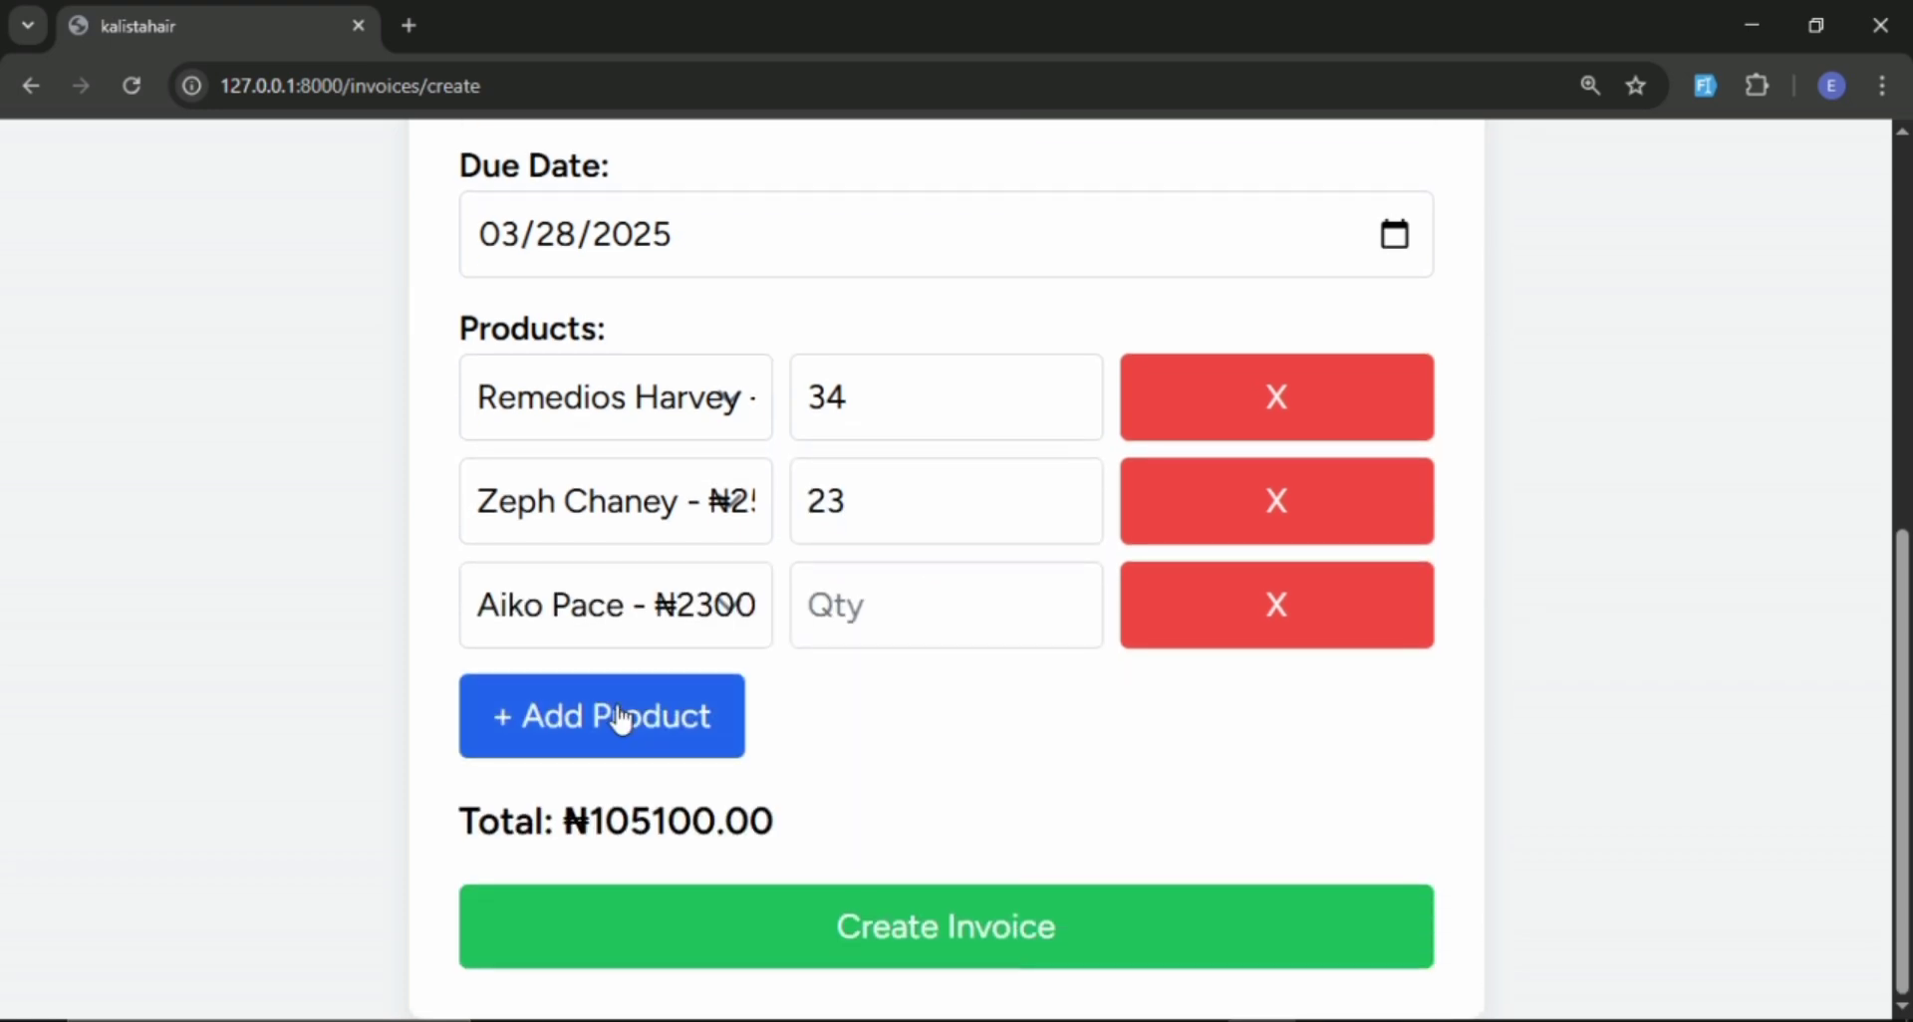
click(904, 611)
text(4)
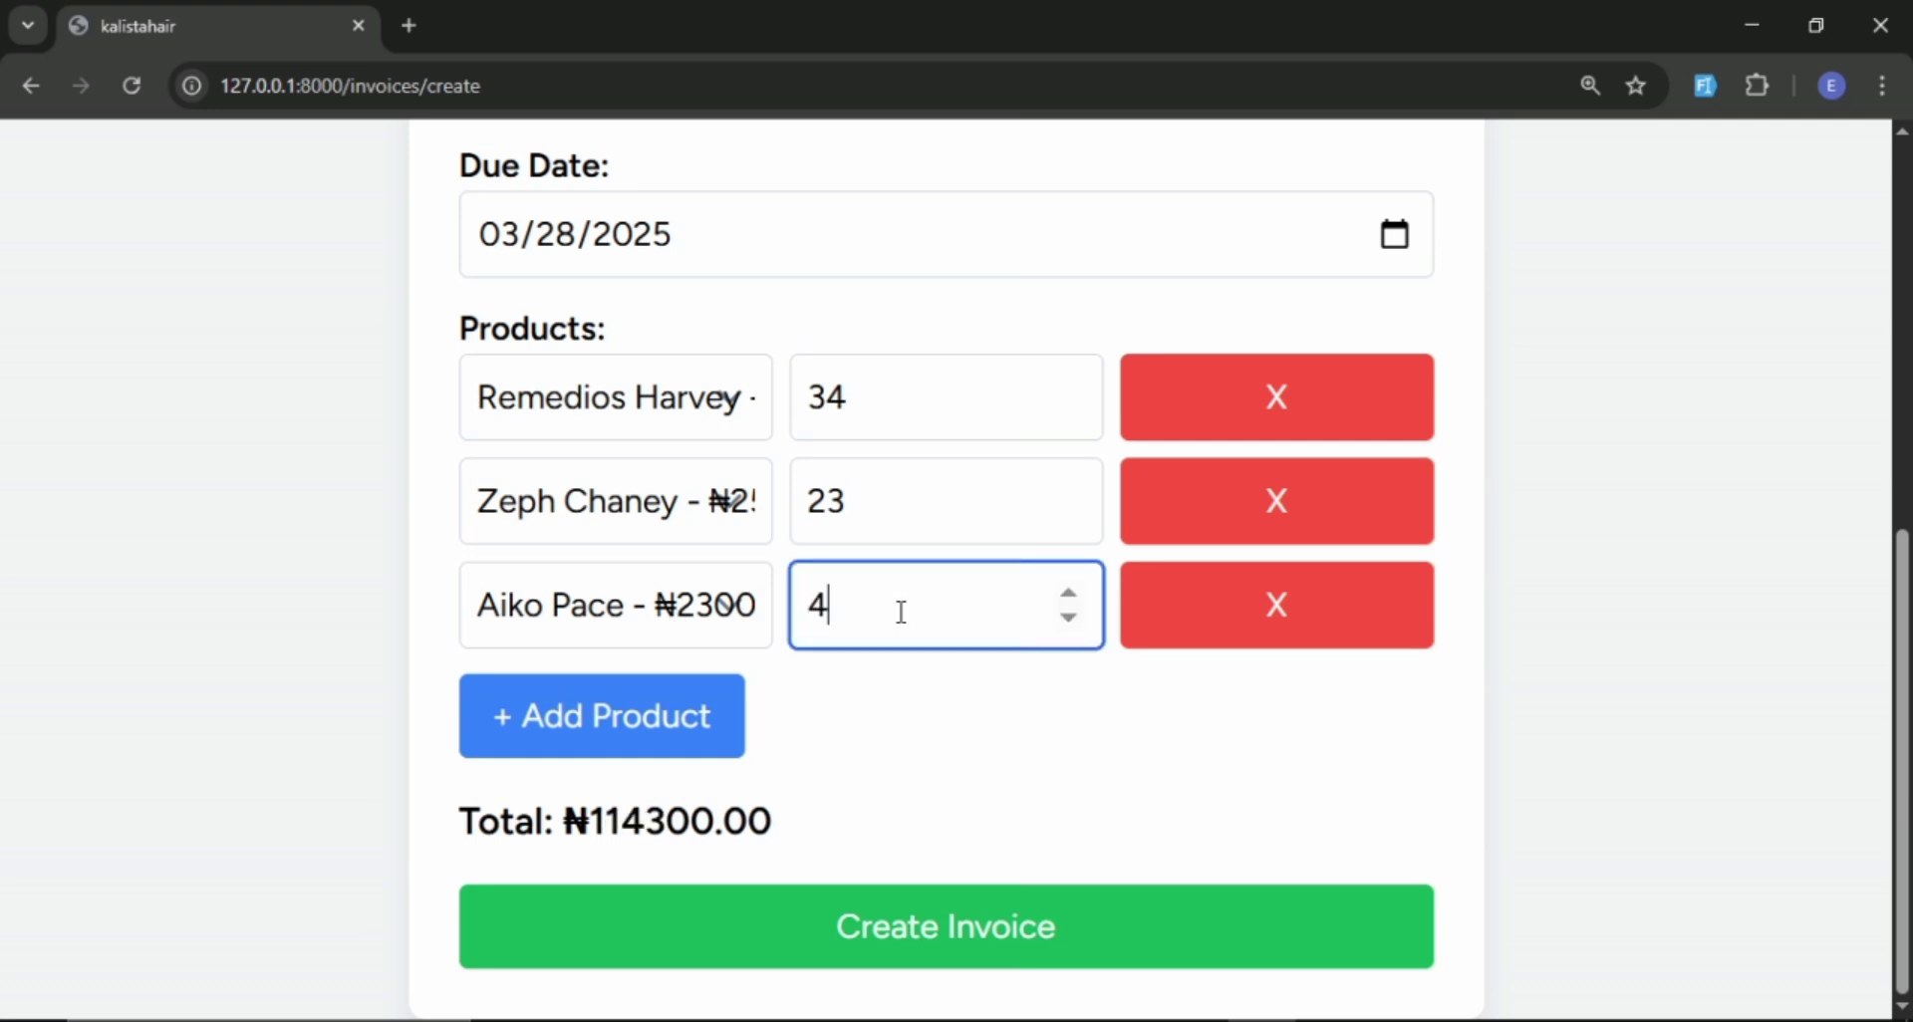
text(0)
click(663, 718)
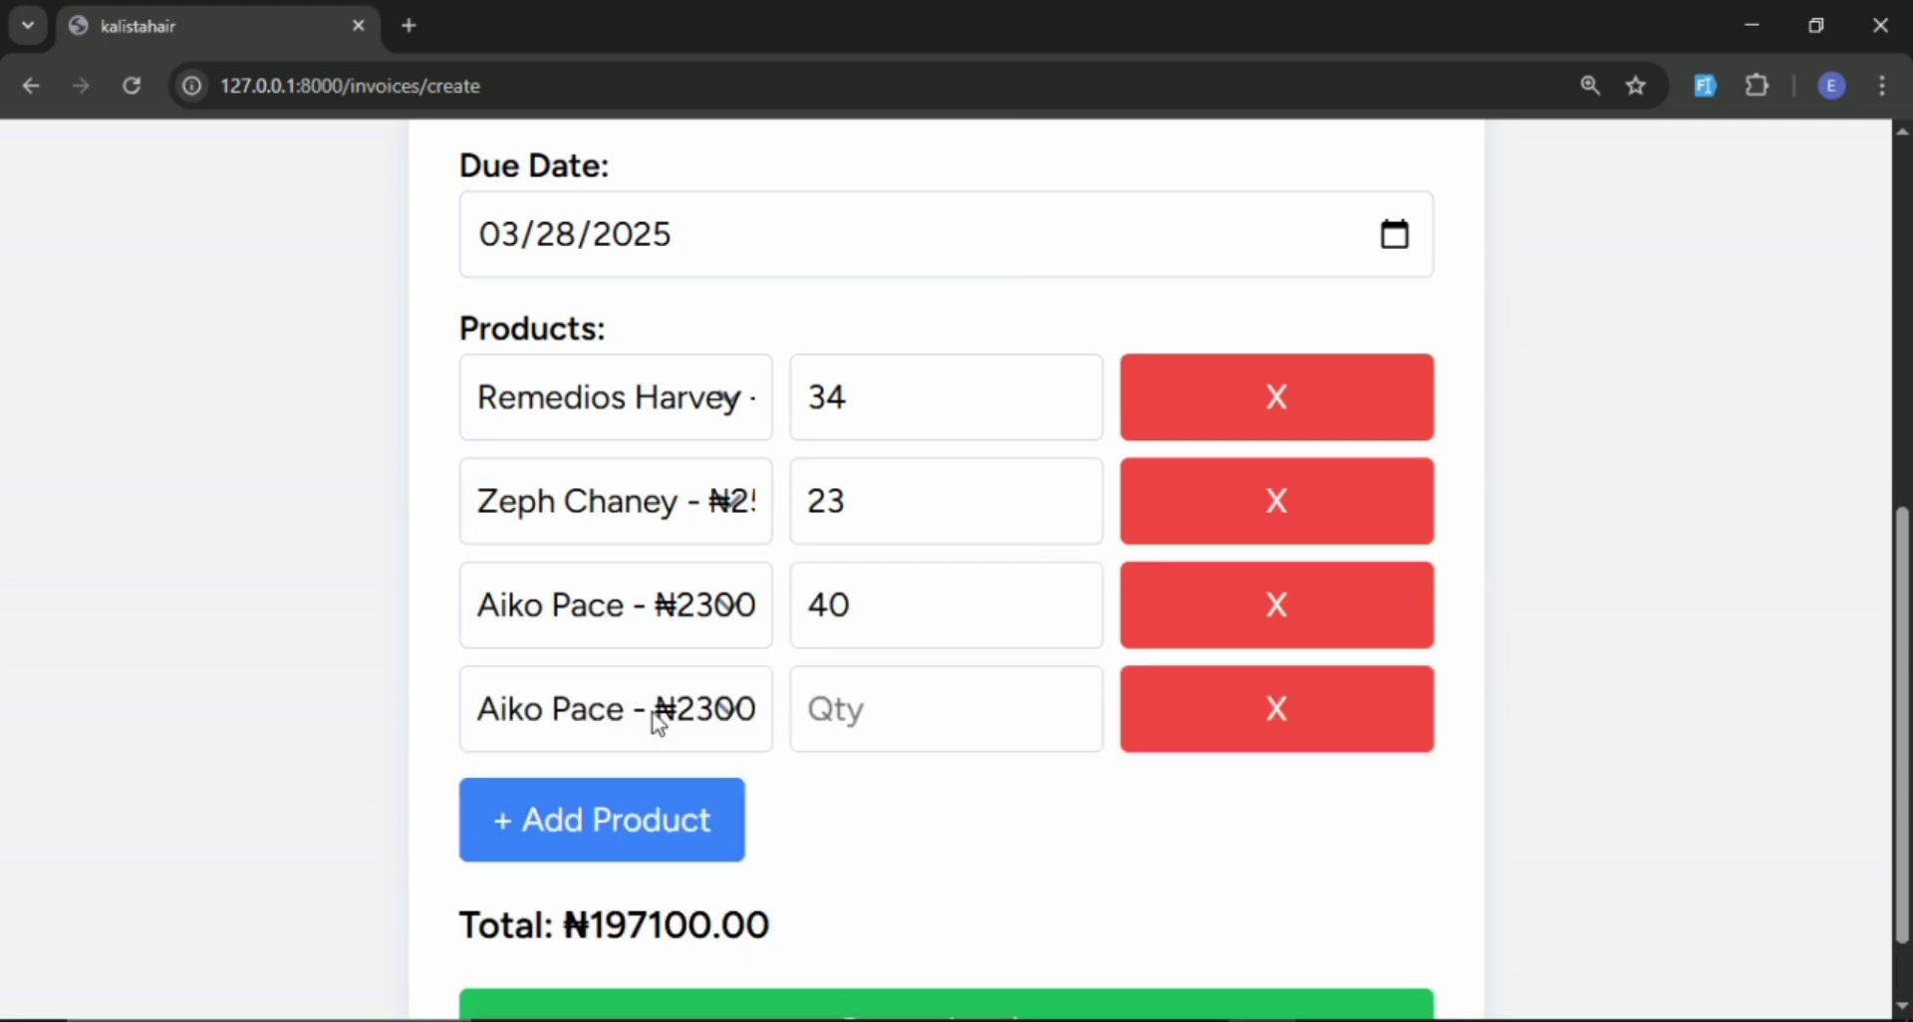
scroll(726, 682, down, 1)
click(662, 631)
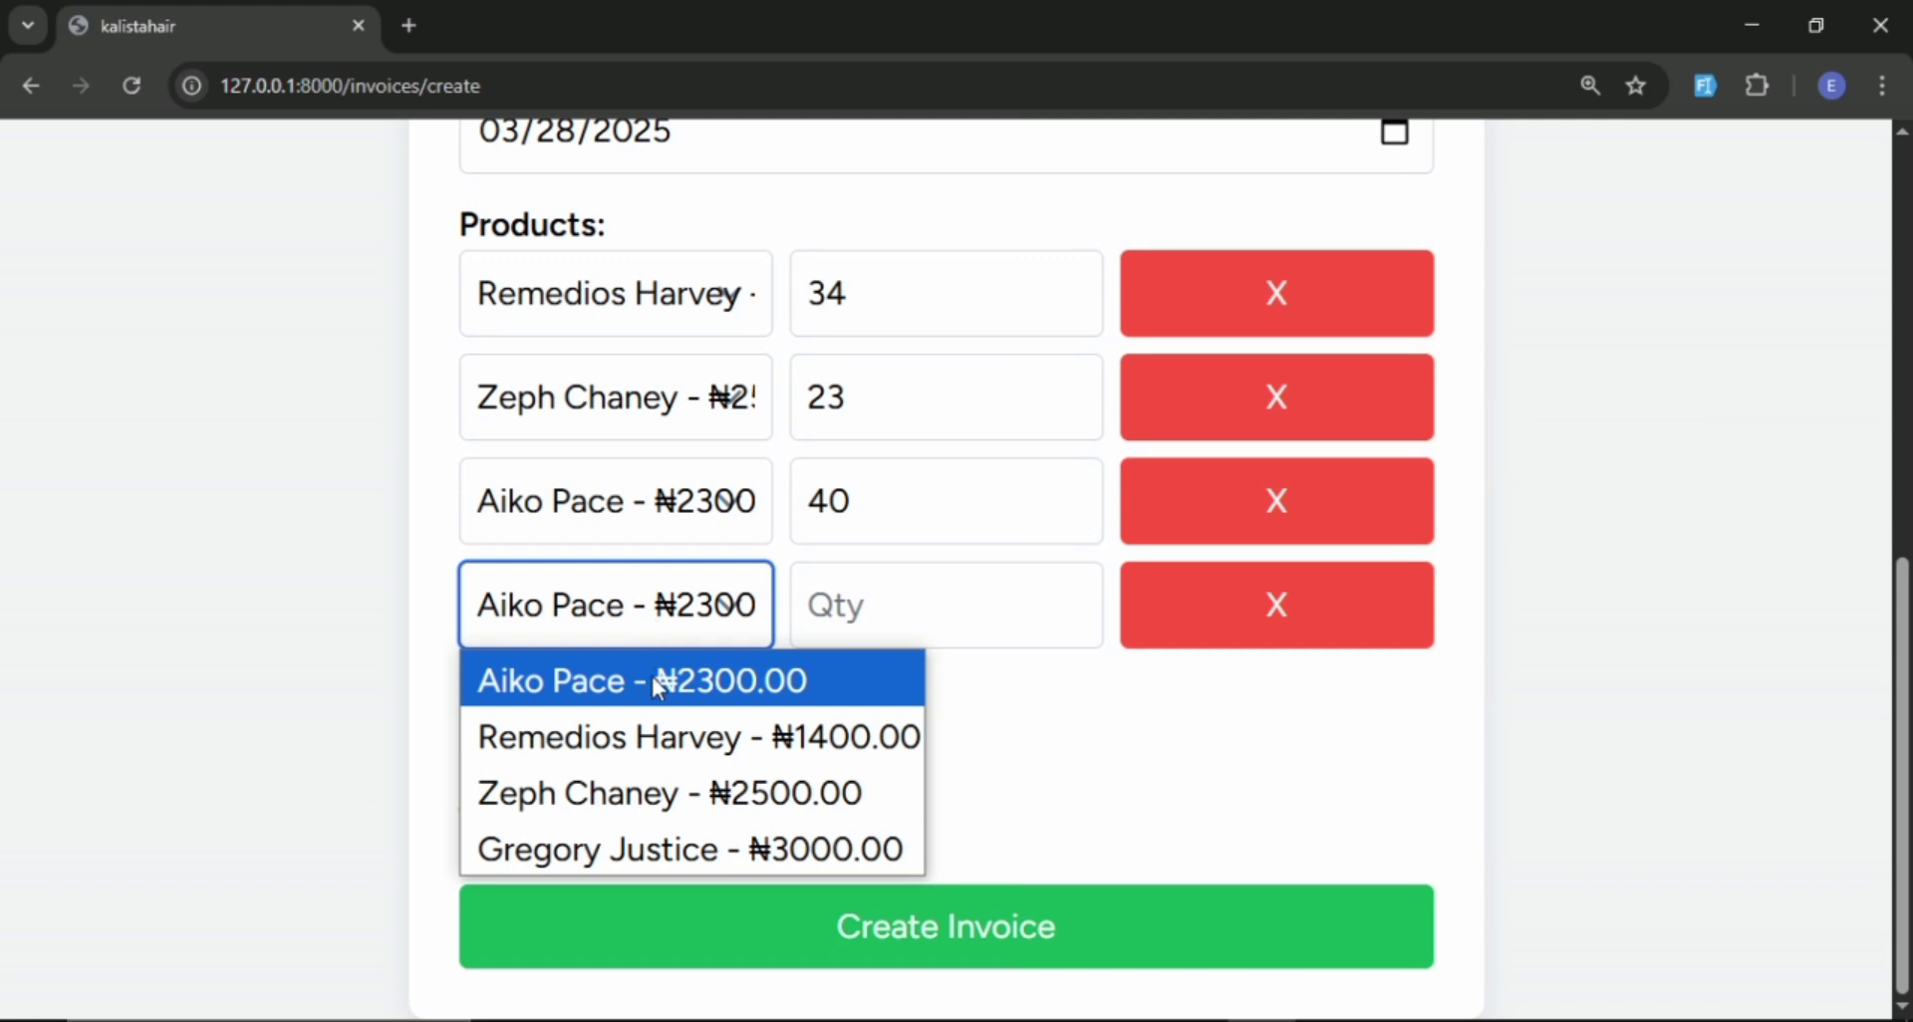
click(666, 855)
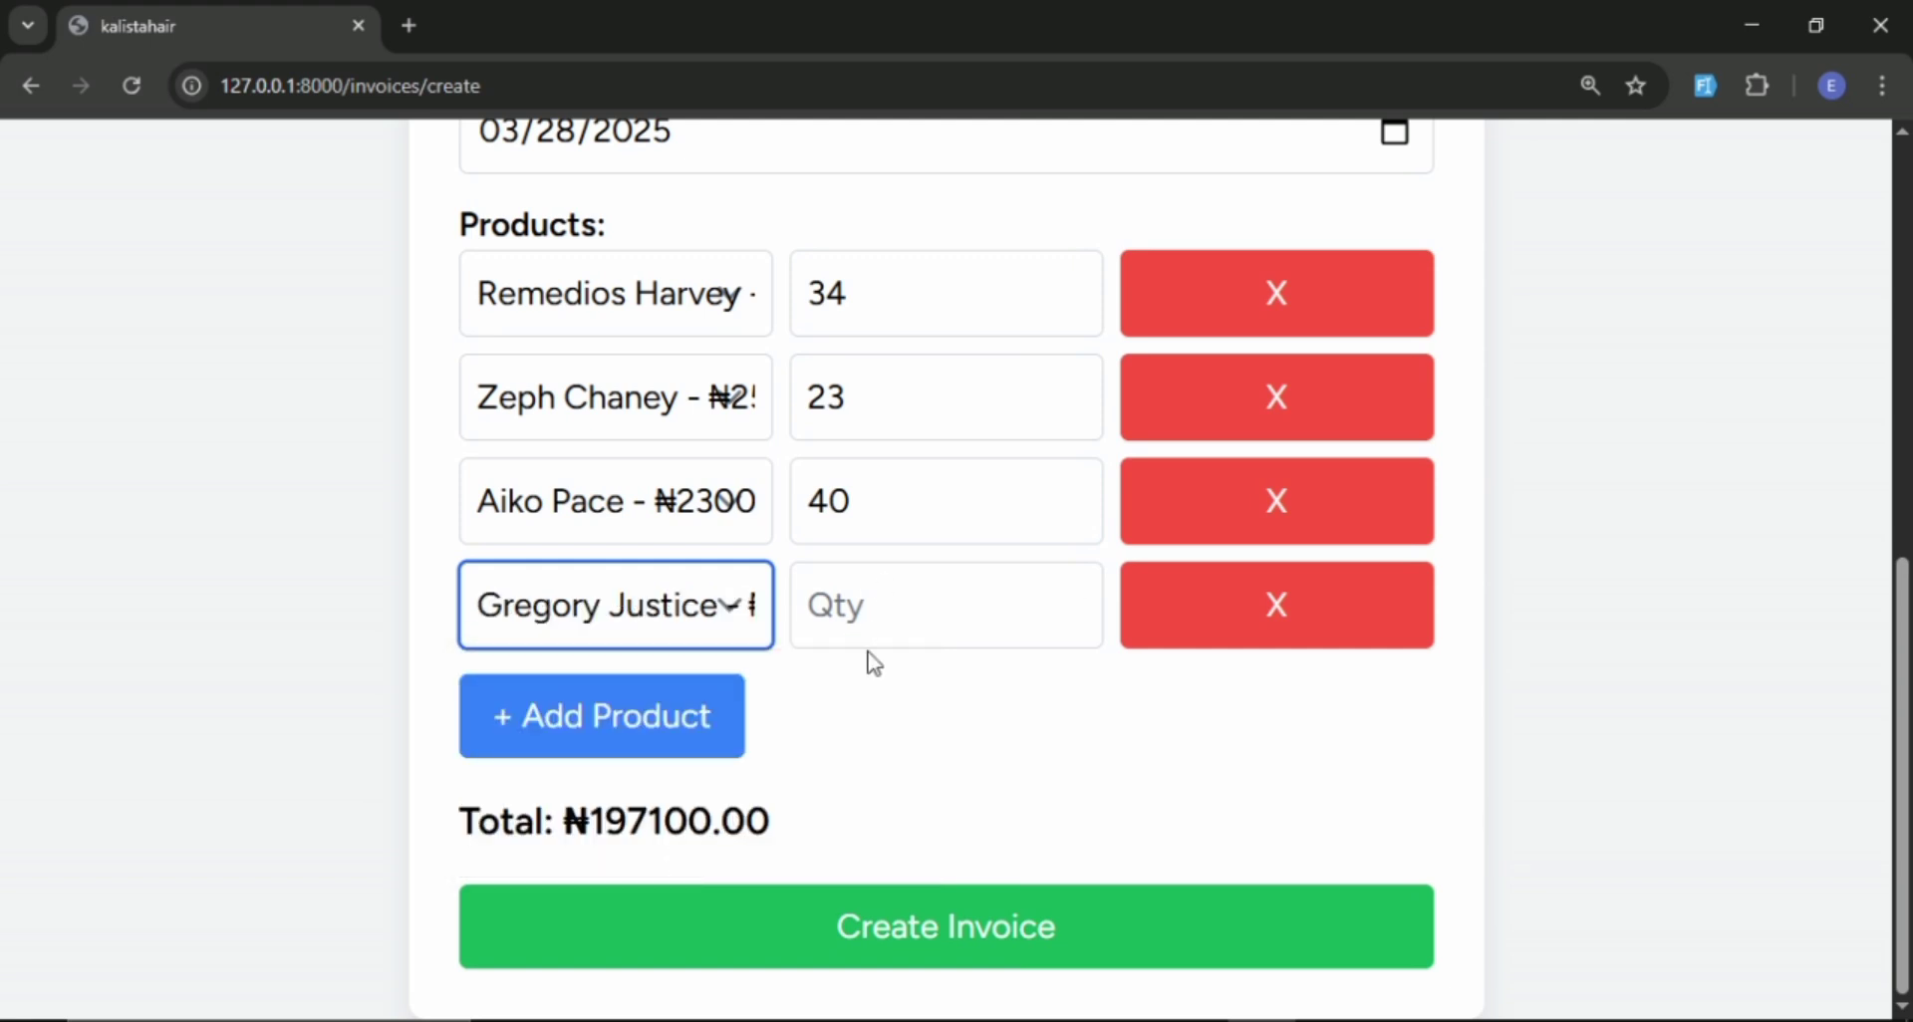
click(897, 612)
text(5)
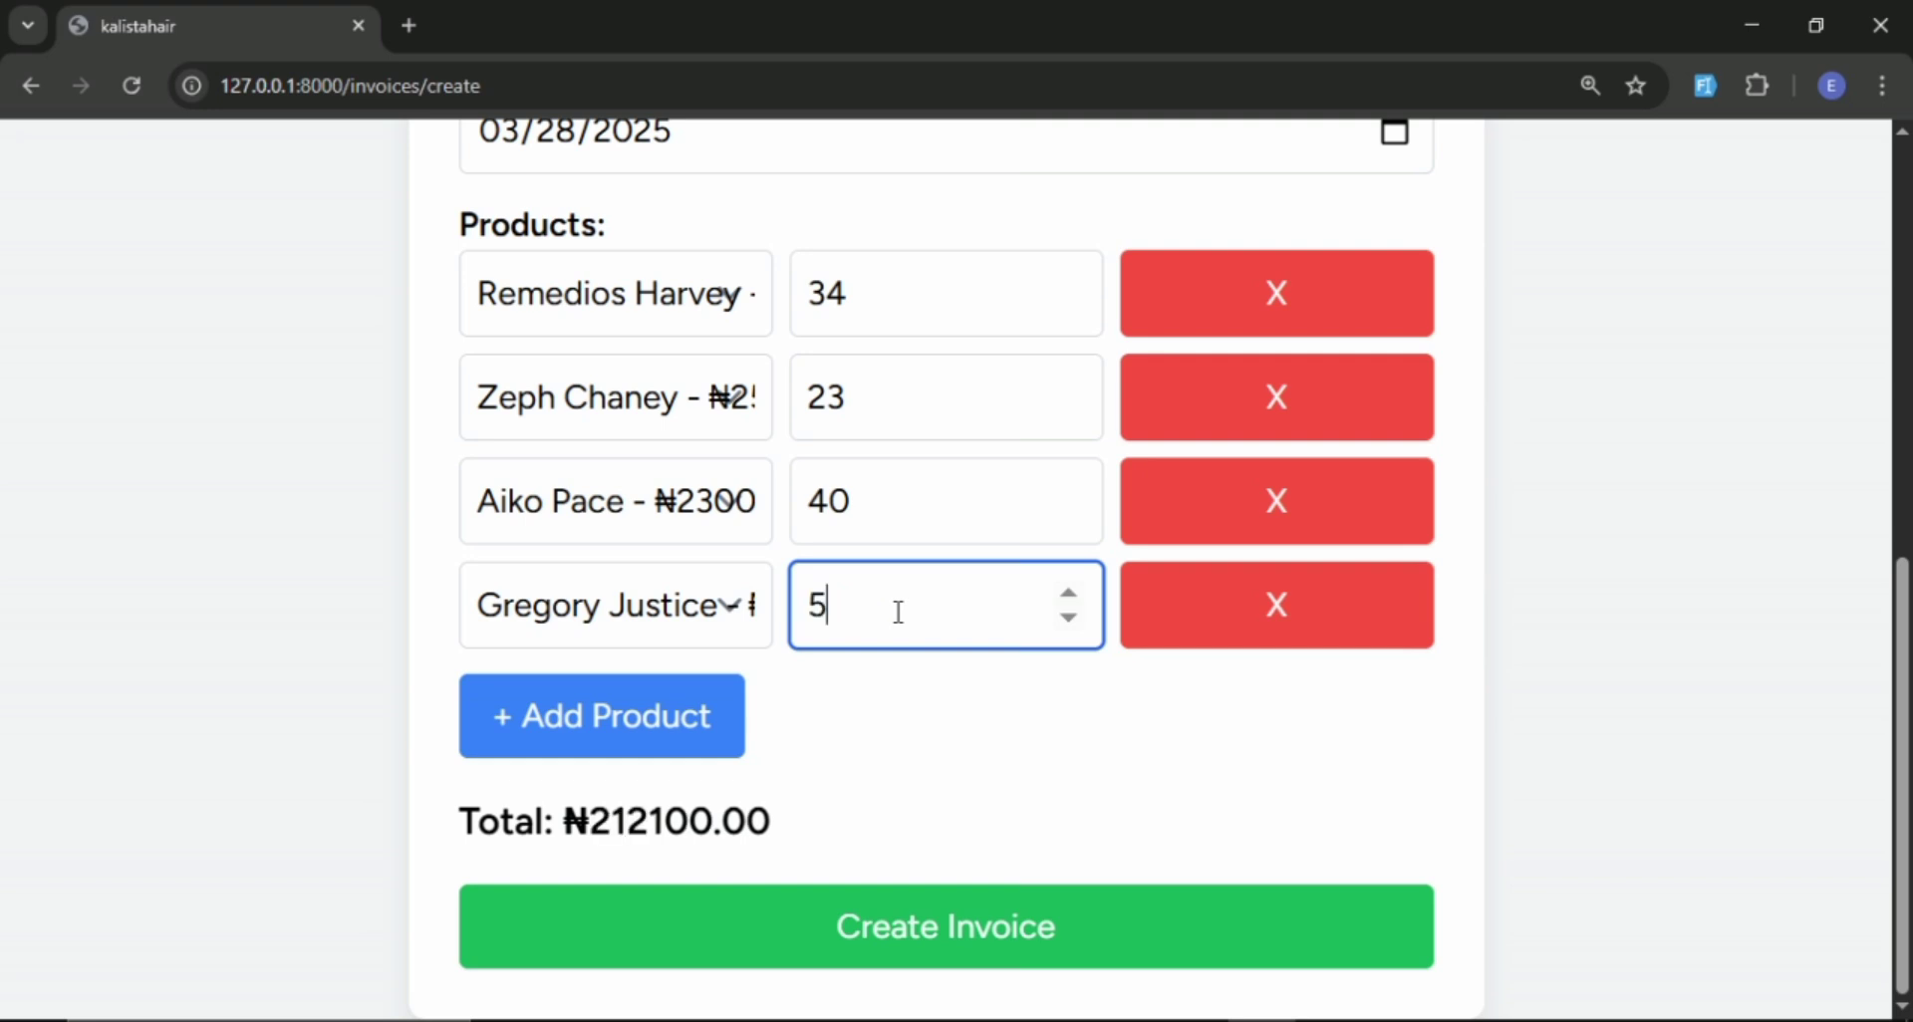
text(0)
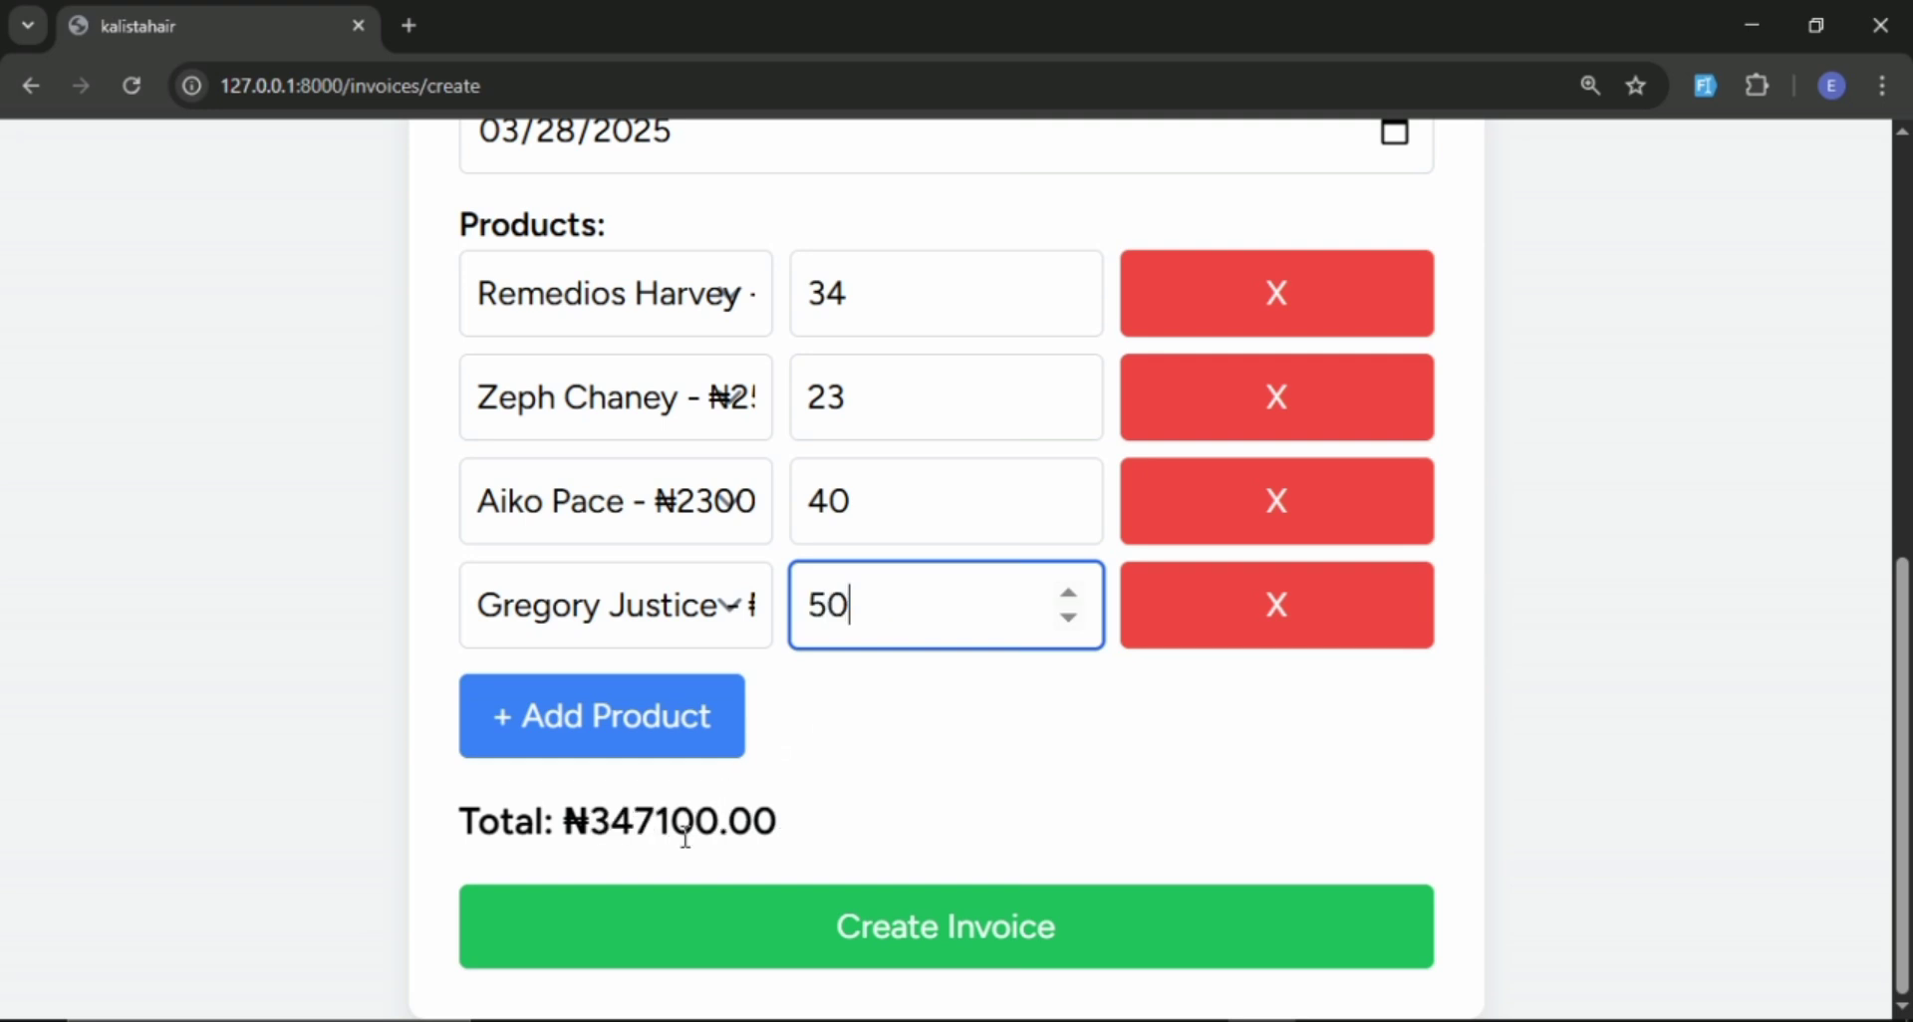
click(894, 949)
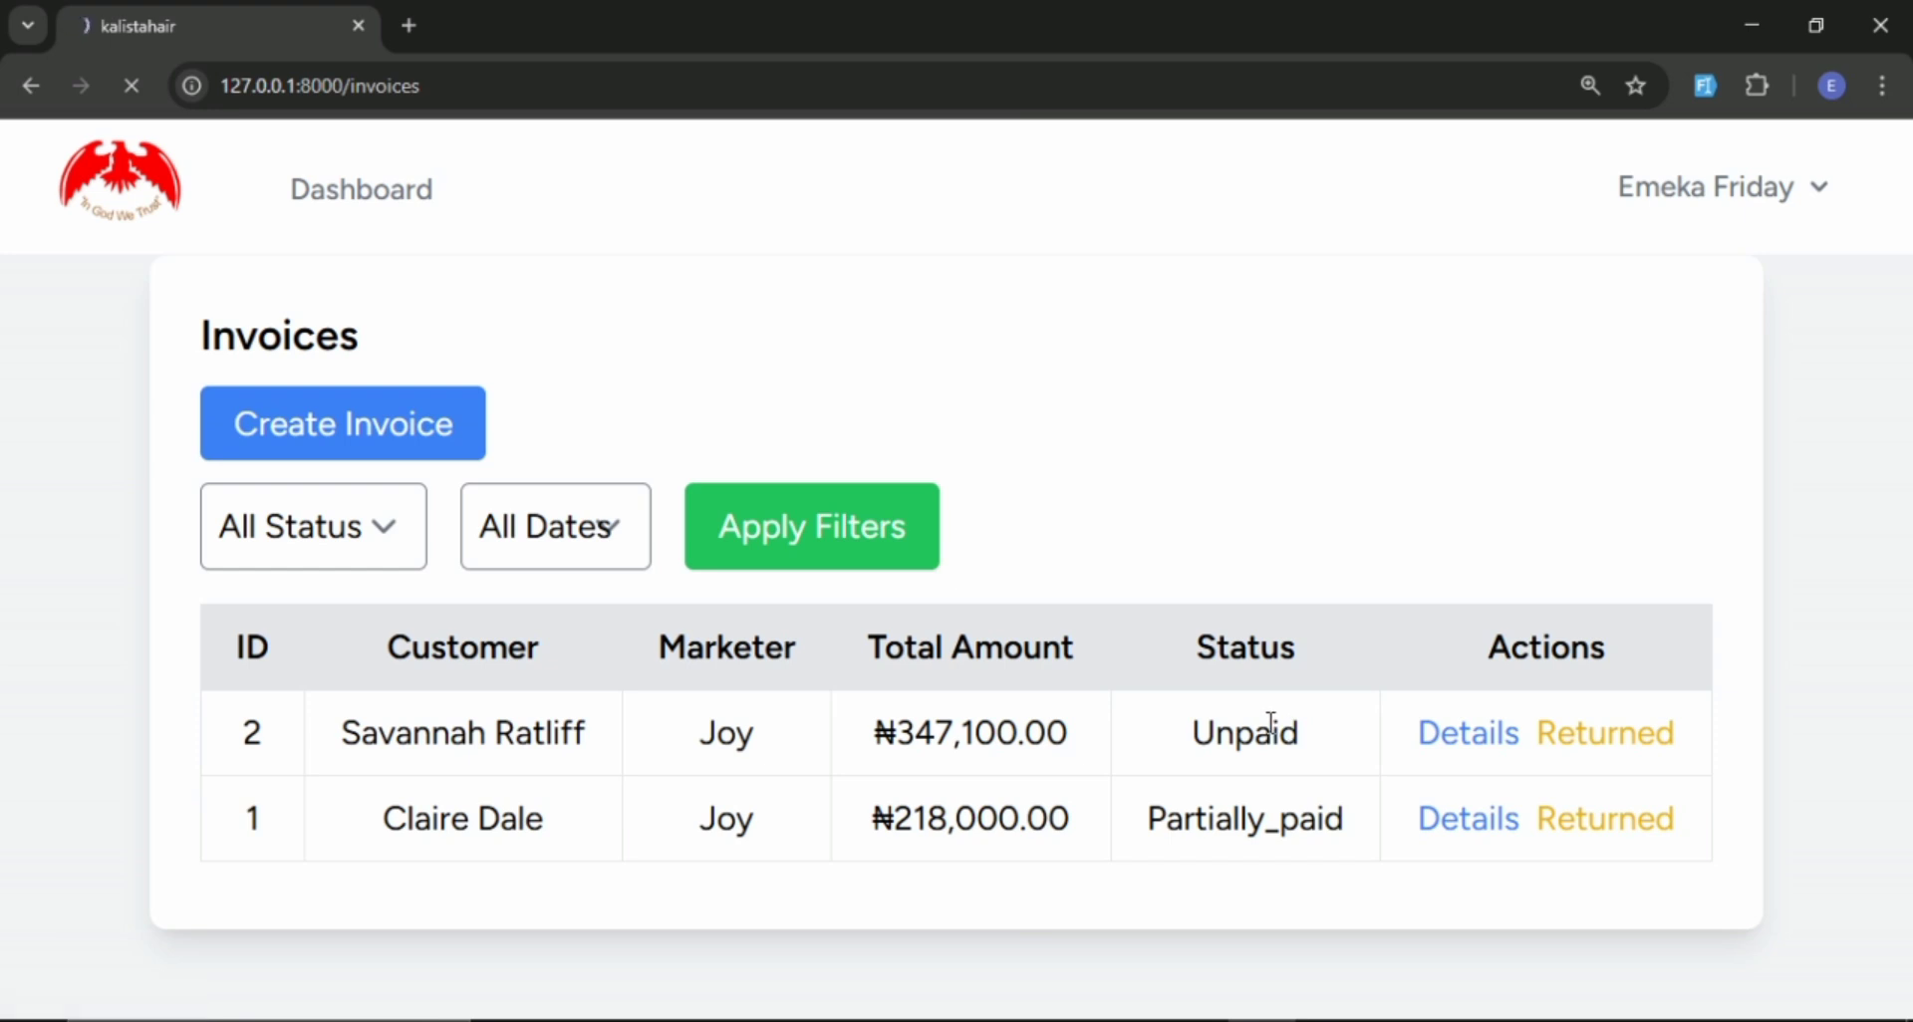
Open the newly created invoice's details, review its items, and enter a payment amount of 300000.
scroll(962, 436, down, 5)
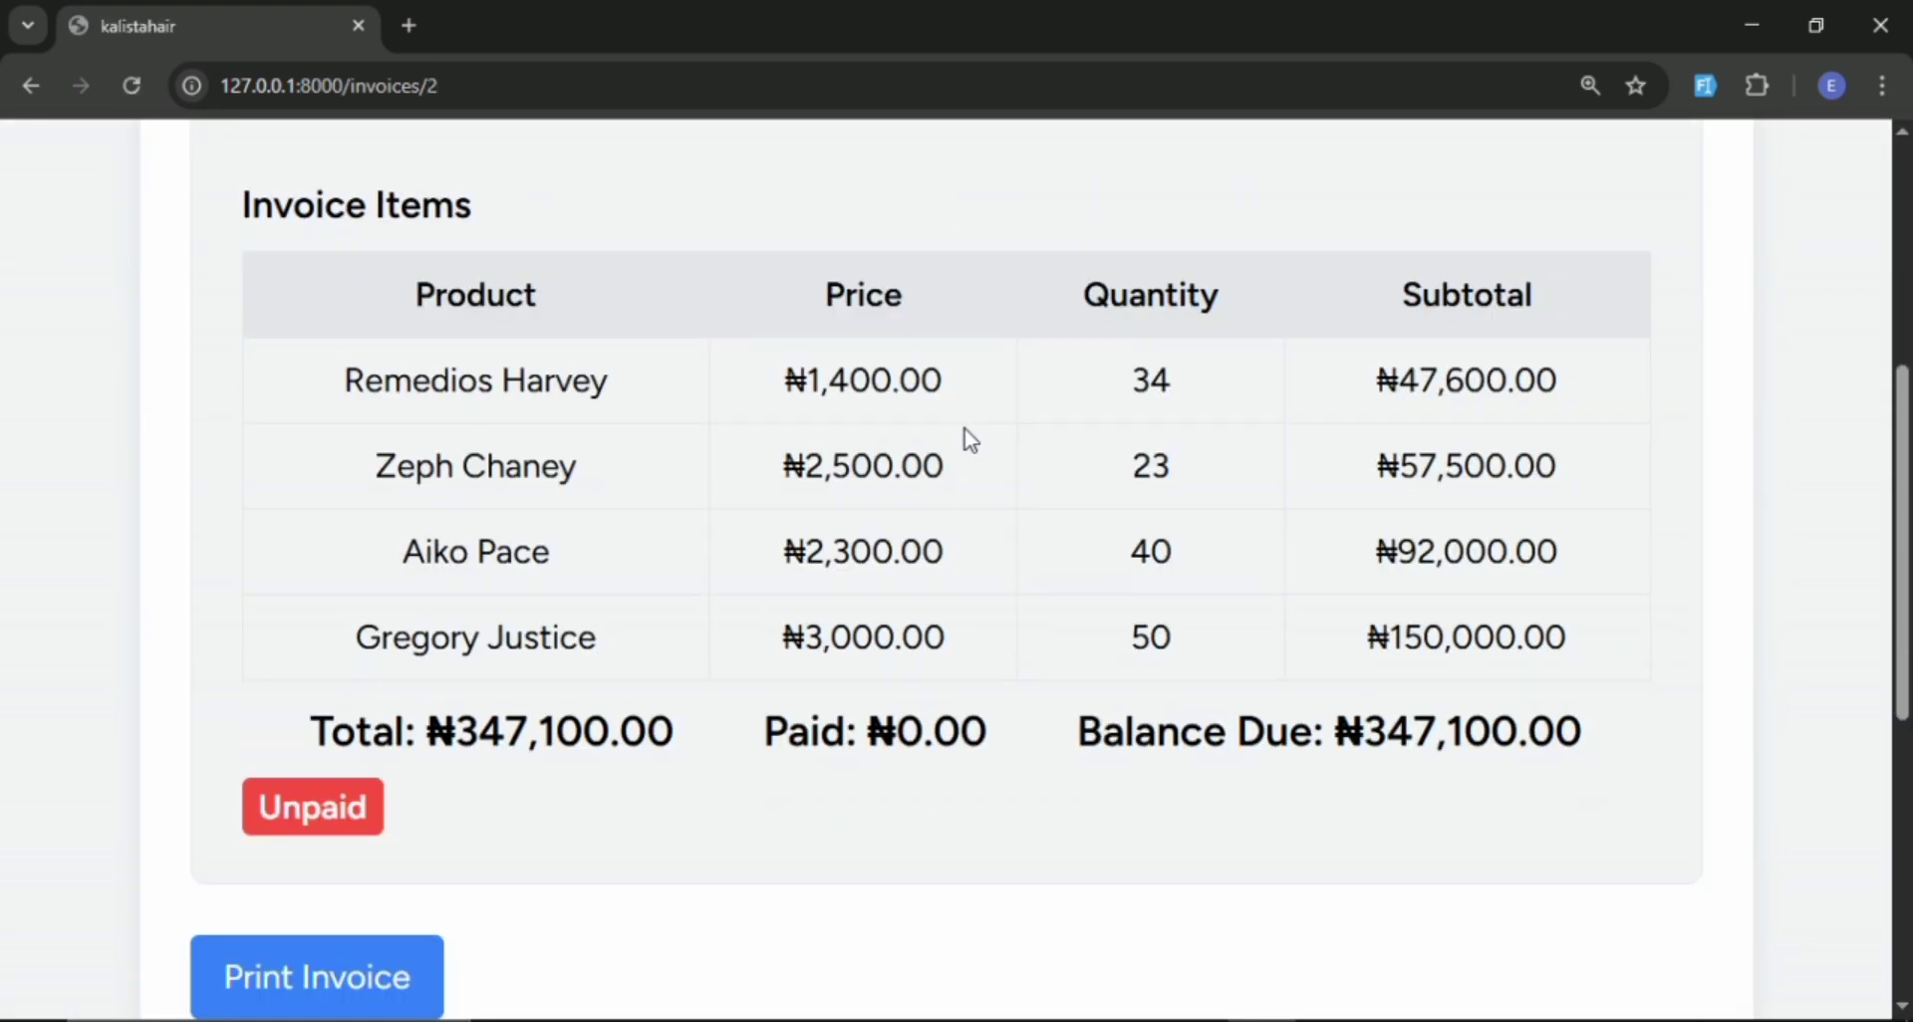
scroll(1037, 598, down, 1)
scroll(1037, 598, up, 3)
scroll(1037, 598, down, 1)
scroll(558, 628, down, 4)
scroll(449, 681, down, 3)
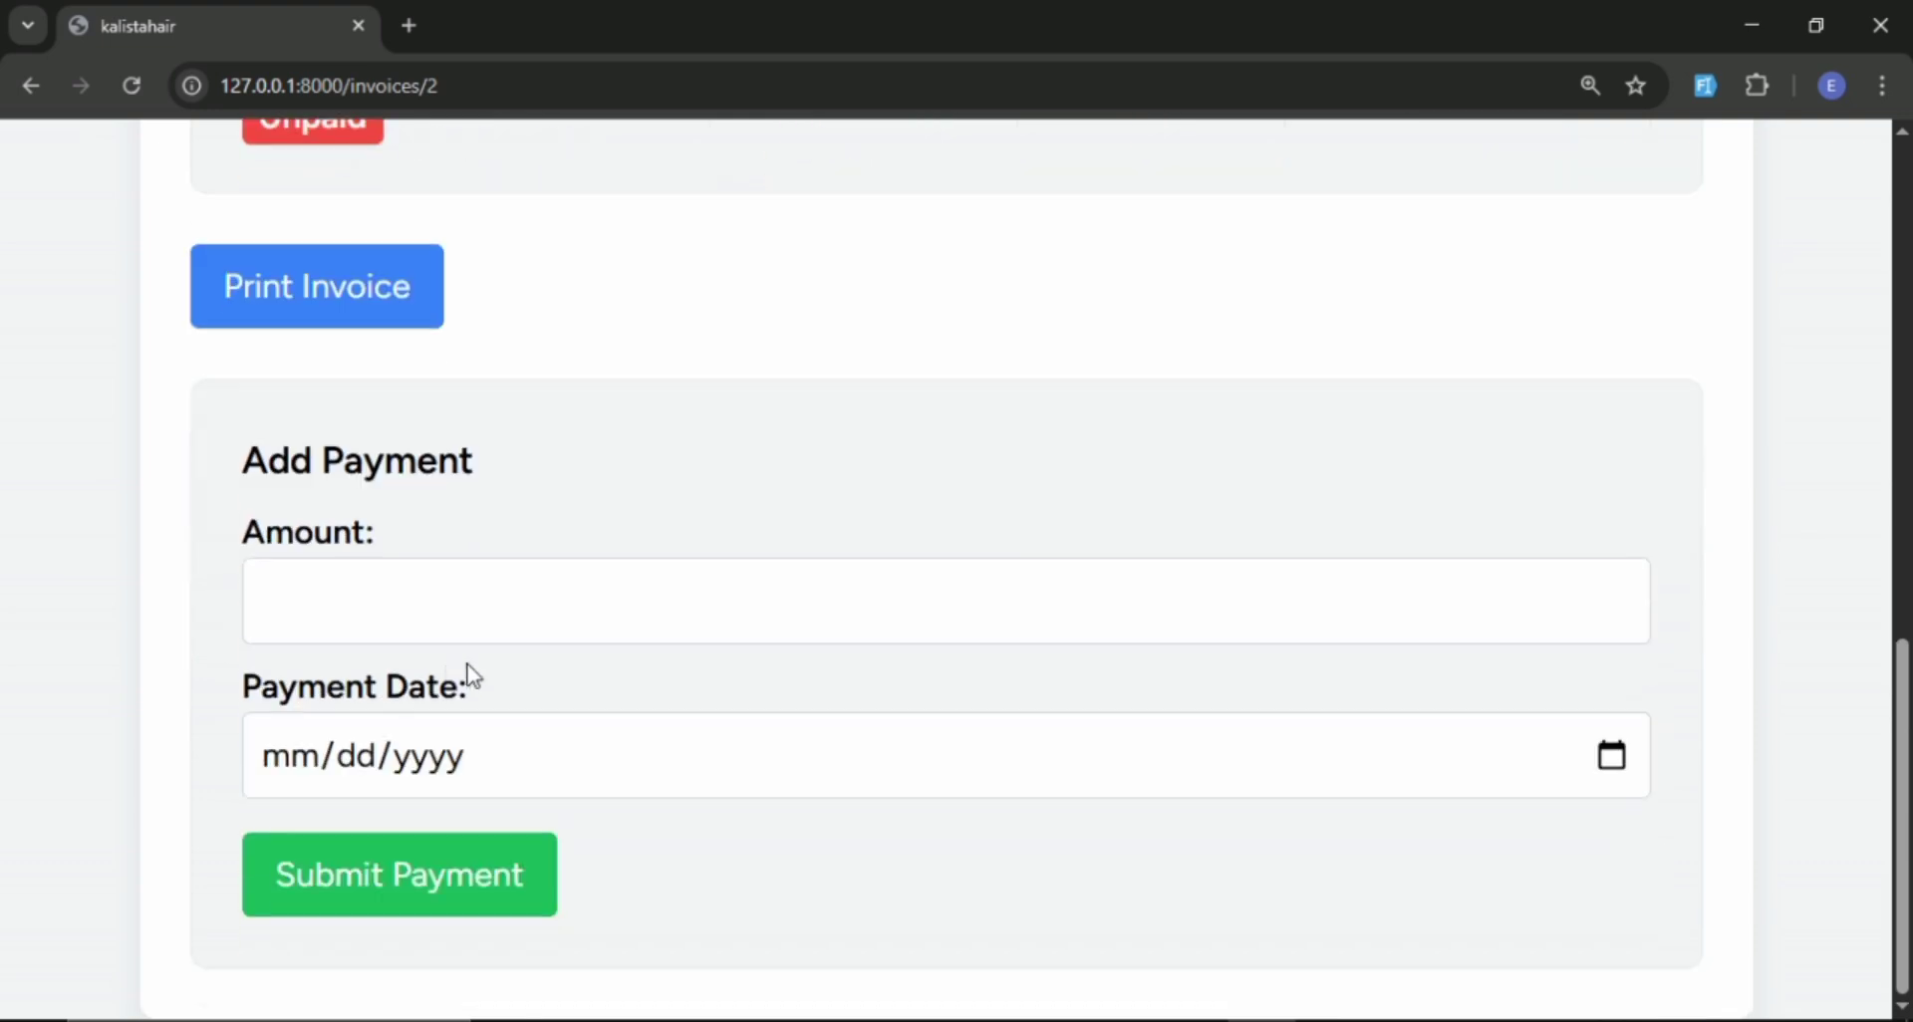
click(527, 599)
scroll(527, 598, up, 4)
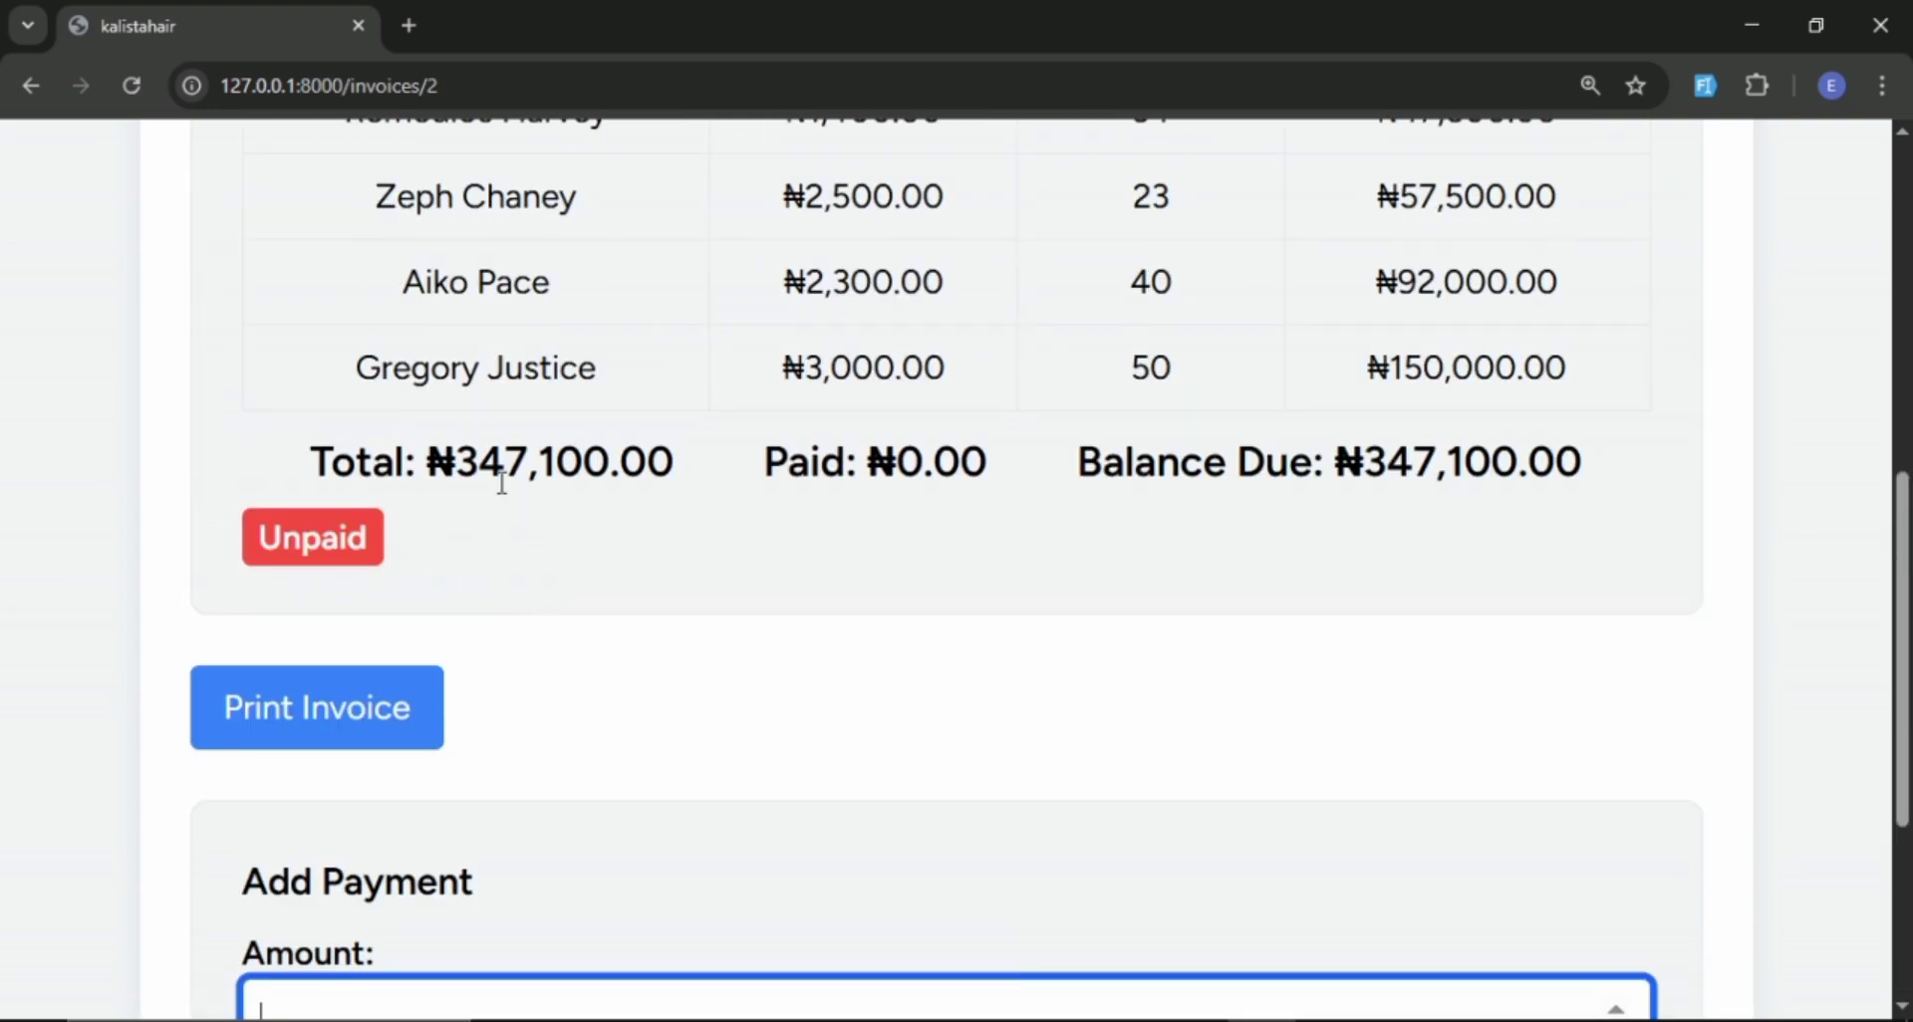
scroll(493, 476, down, 3)
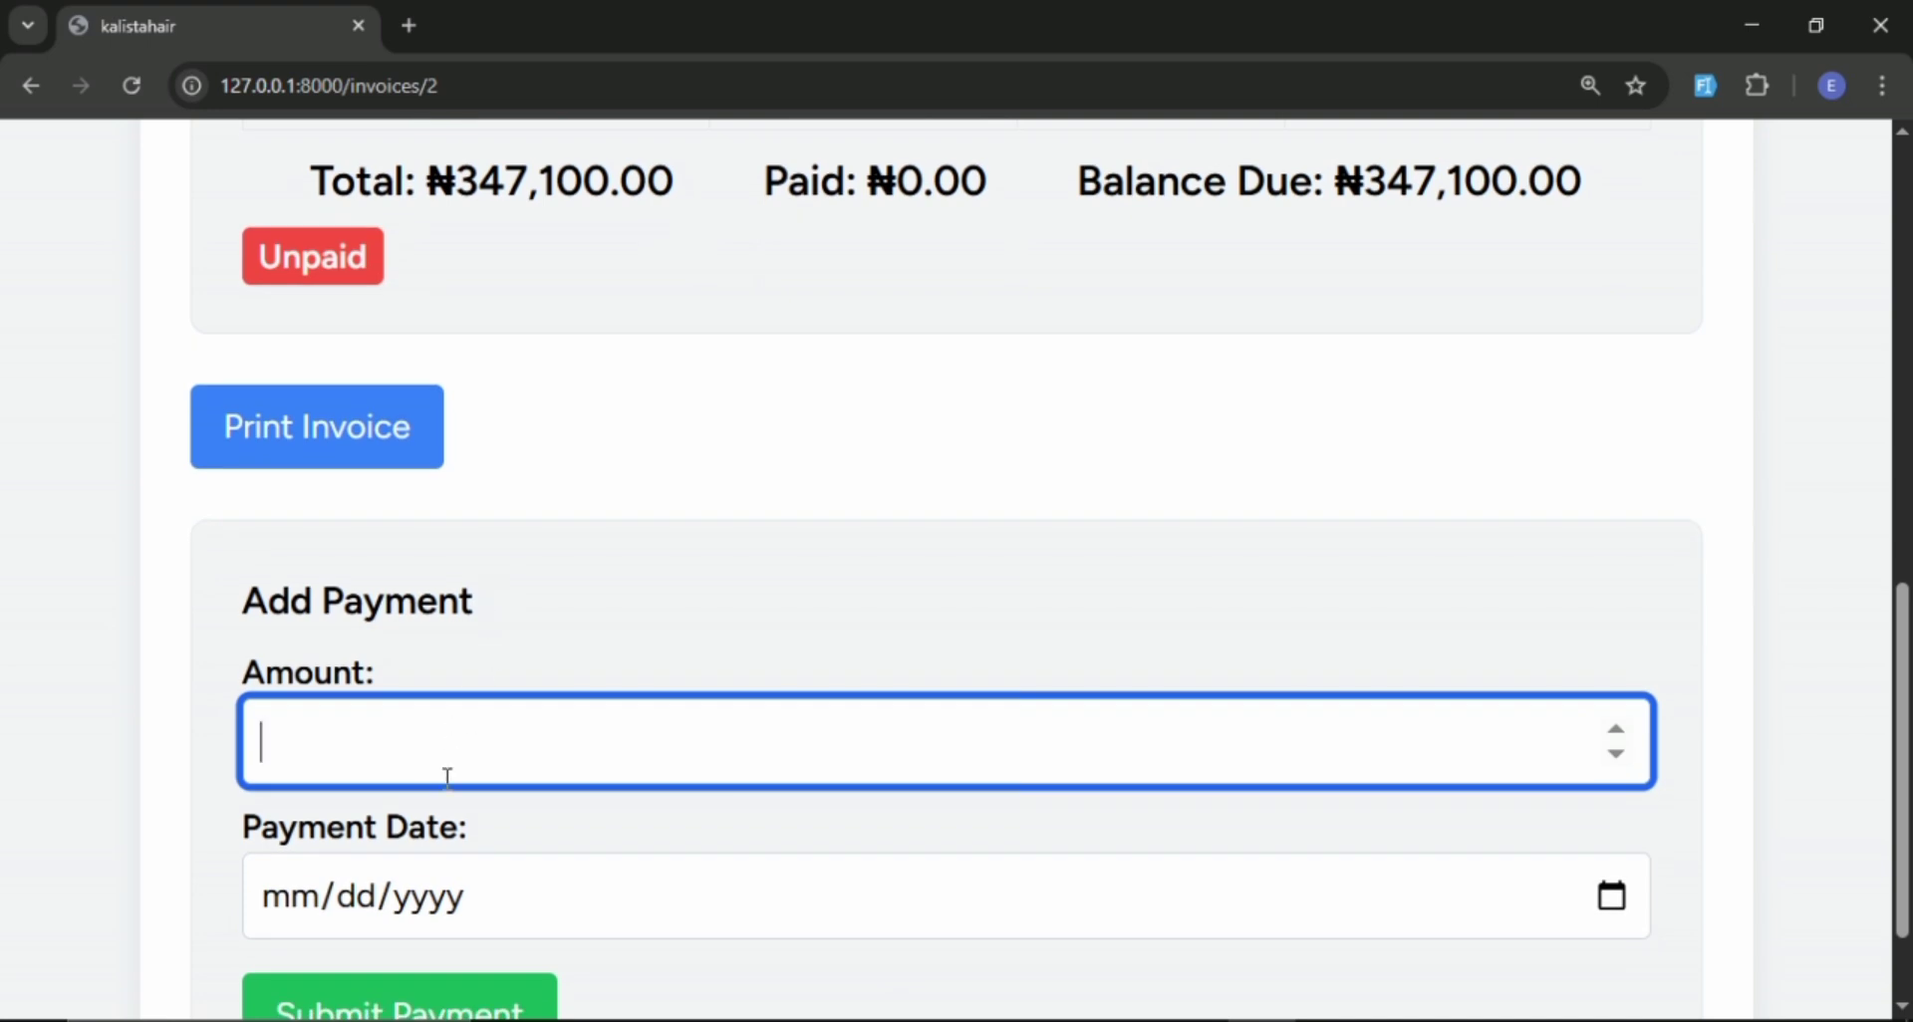
click(451, 762)
text(3)
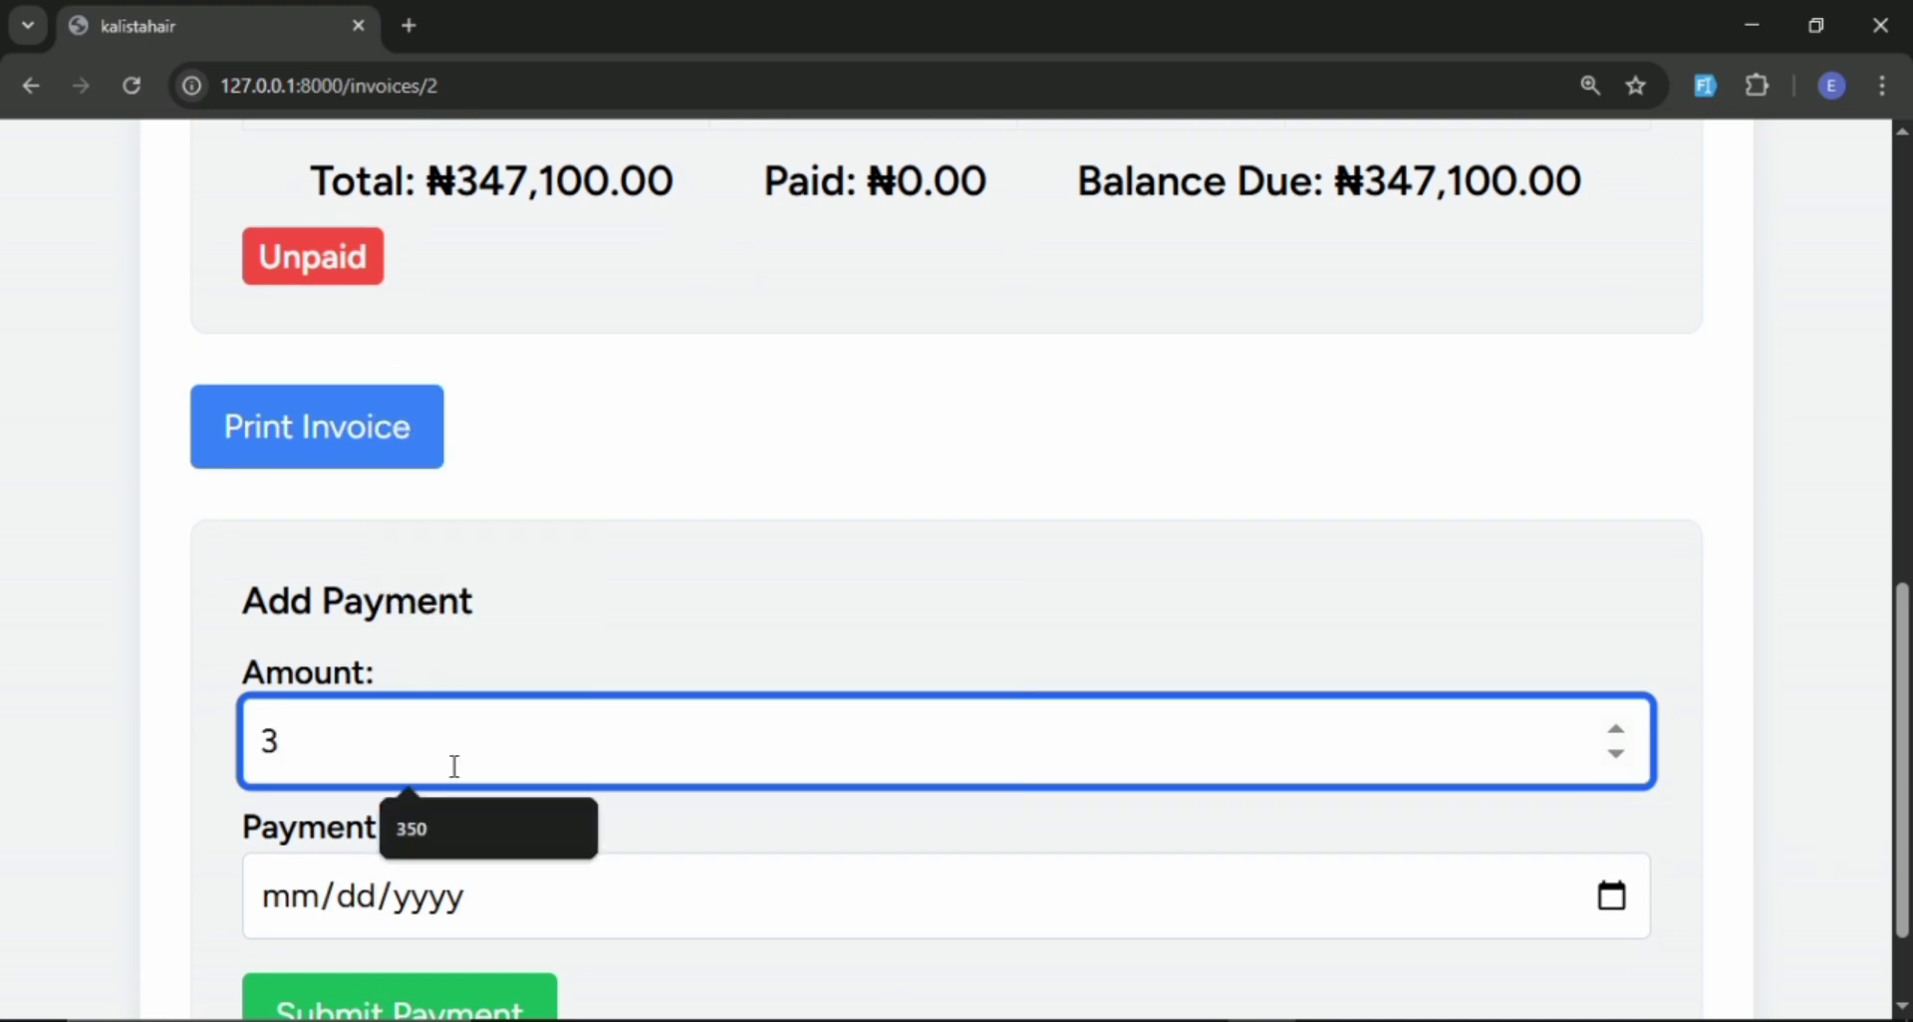
text(00000)
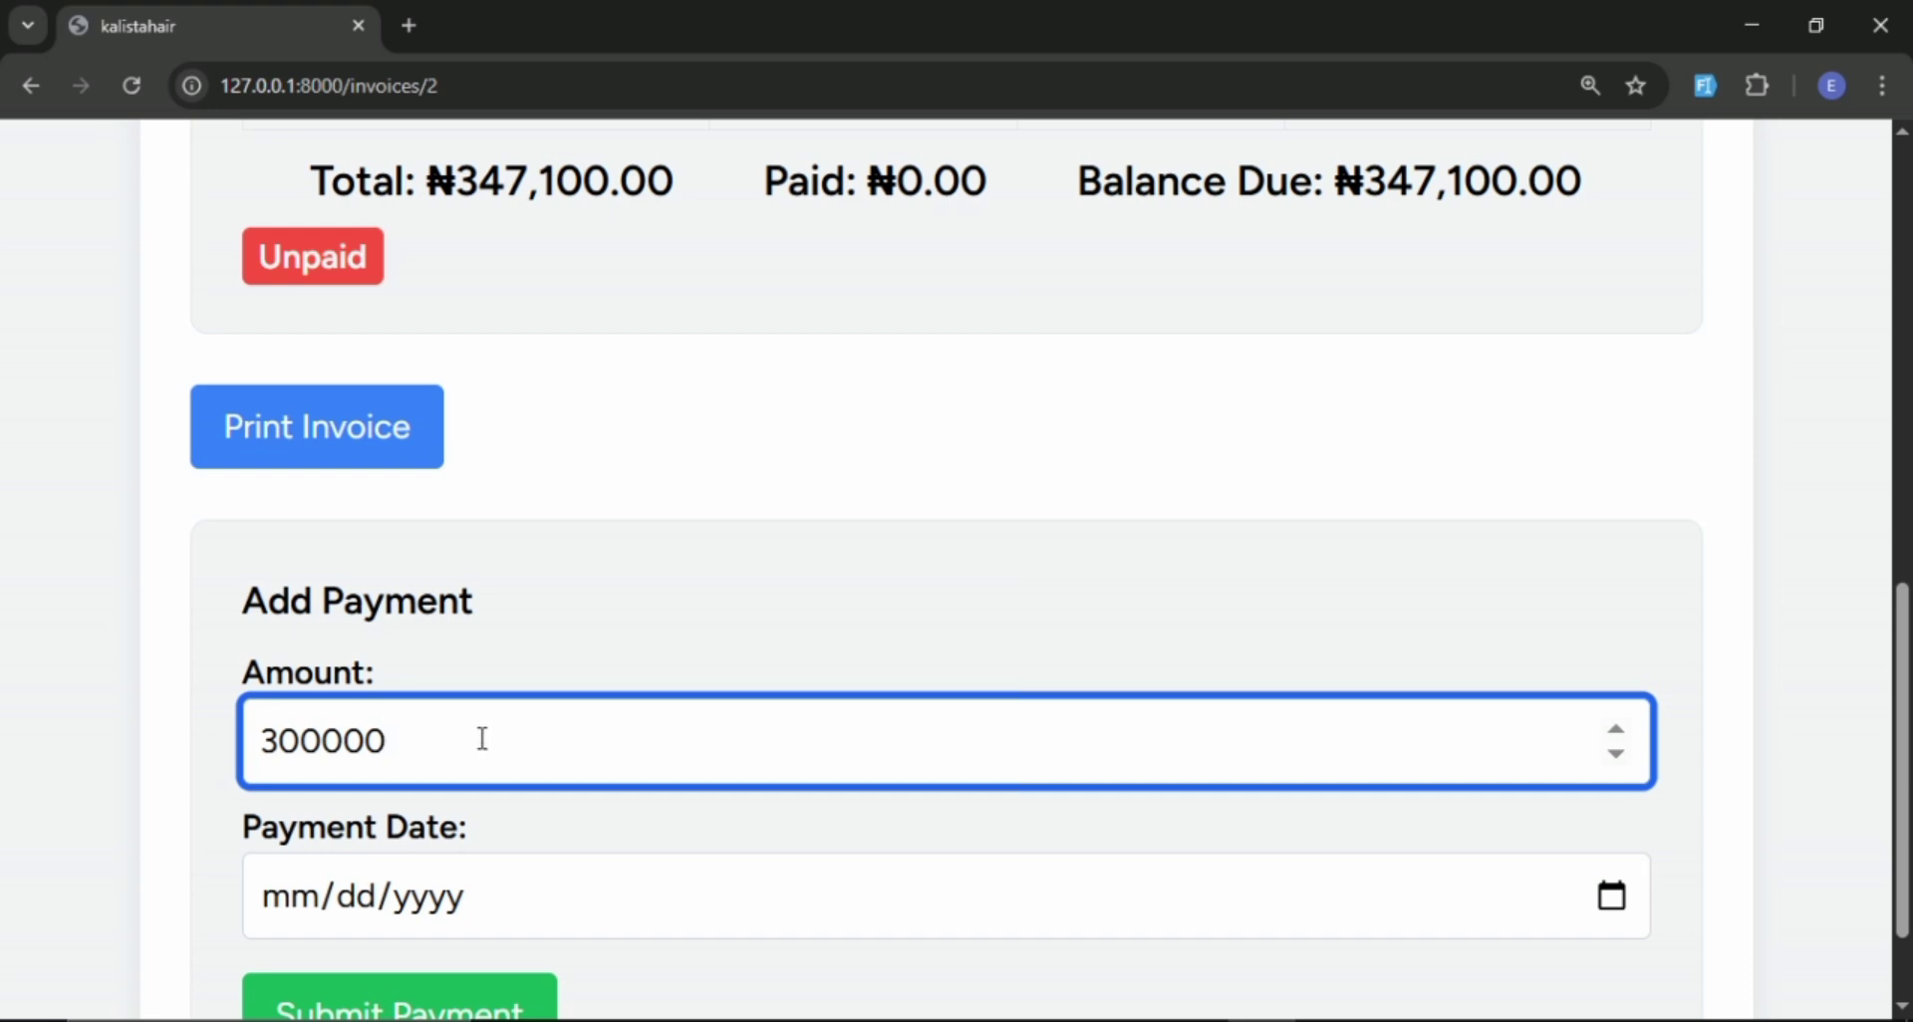
text(0)
key(BackSpace)
scroll(482, 736, down, 1)
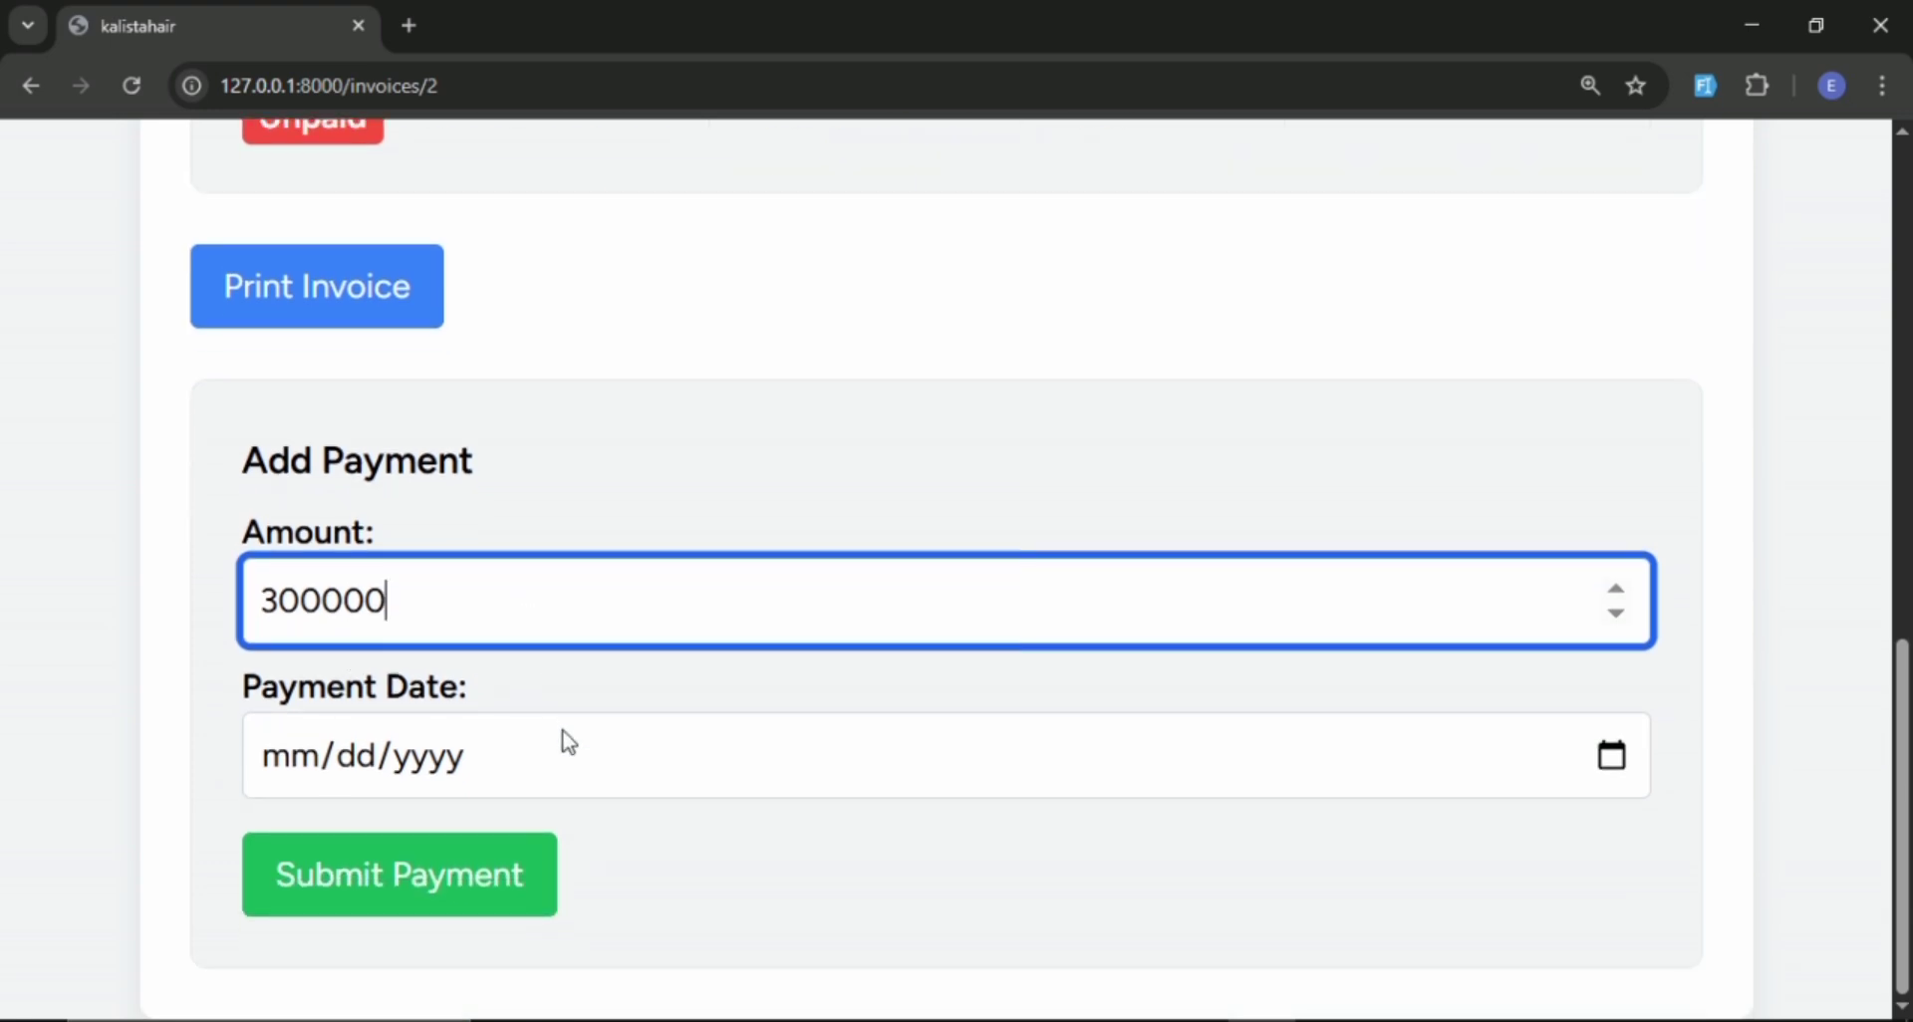
Set the payment date to 03/28/2025 and submit the payment.
click(1615, 767)
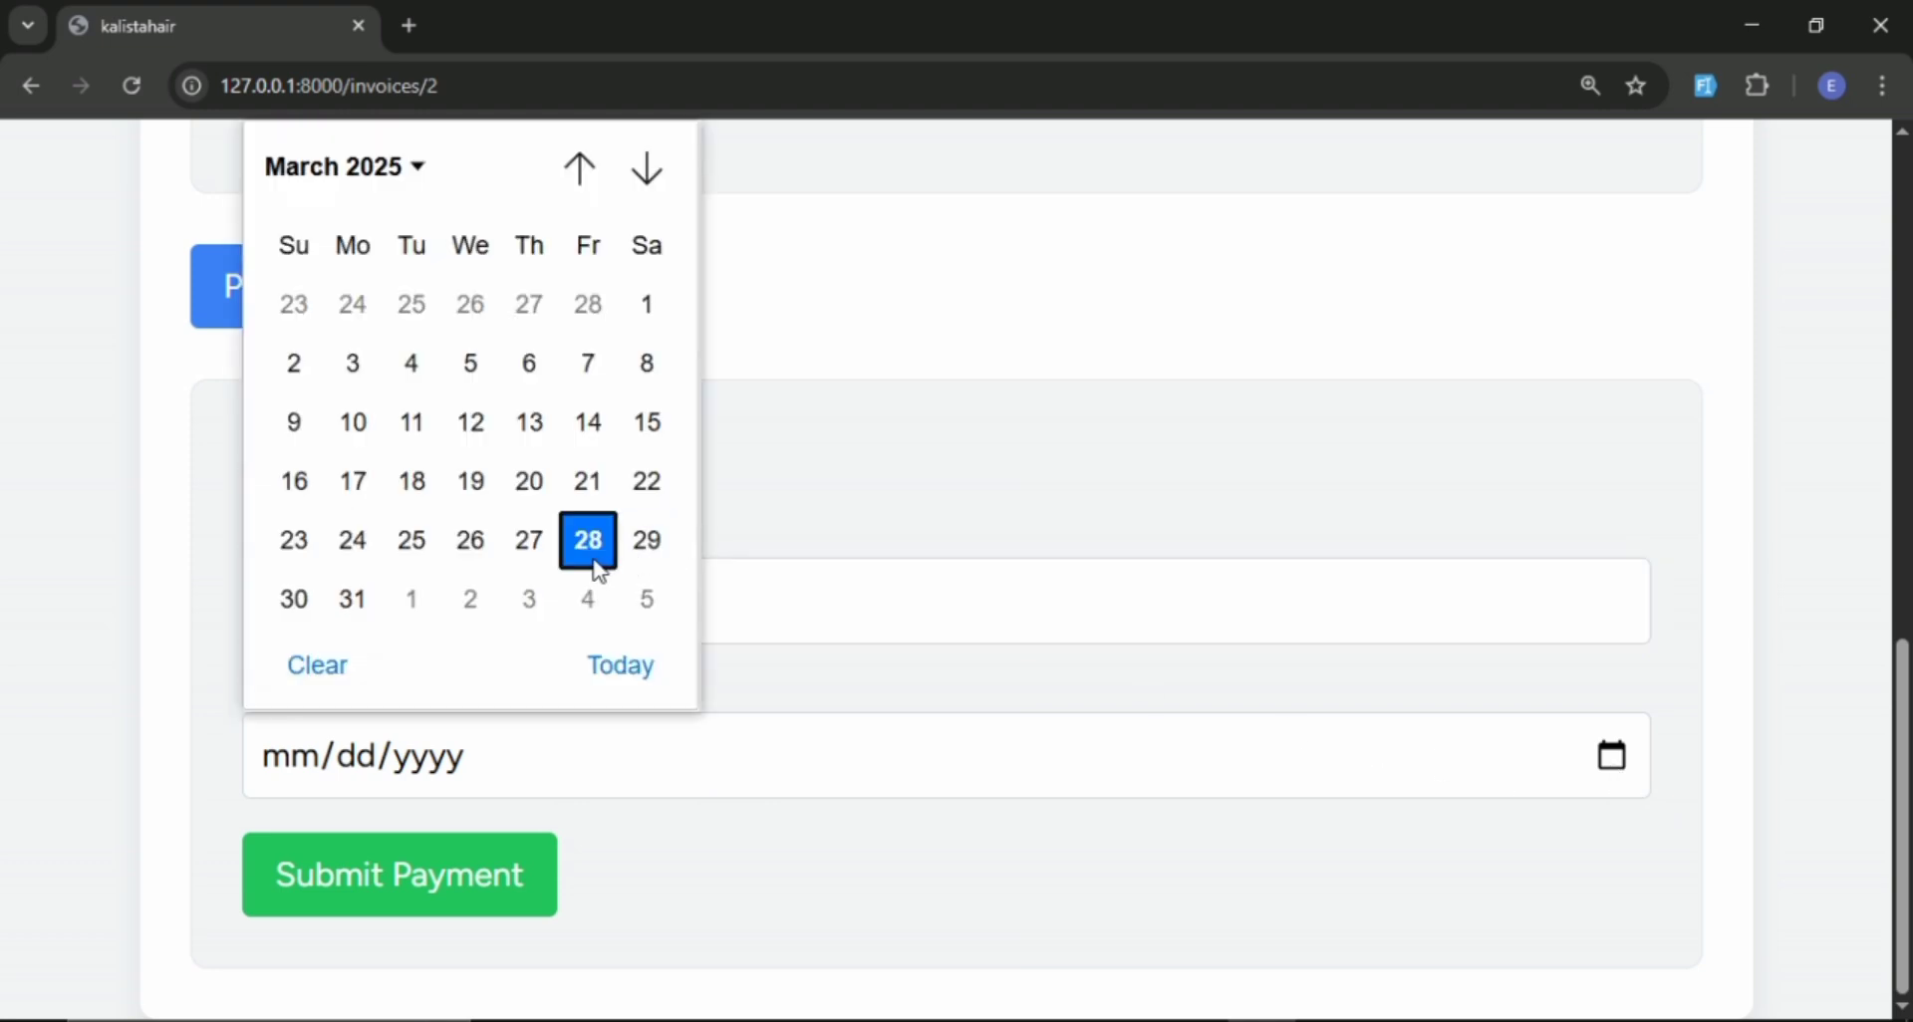
click(592, 543)
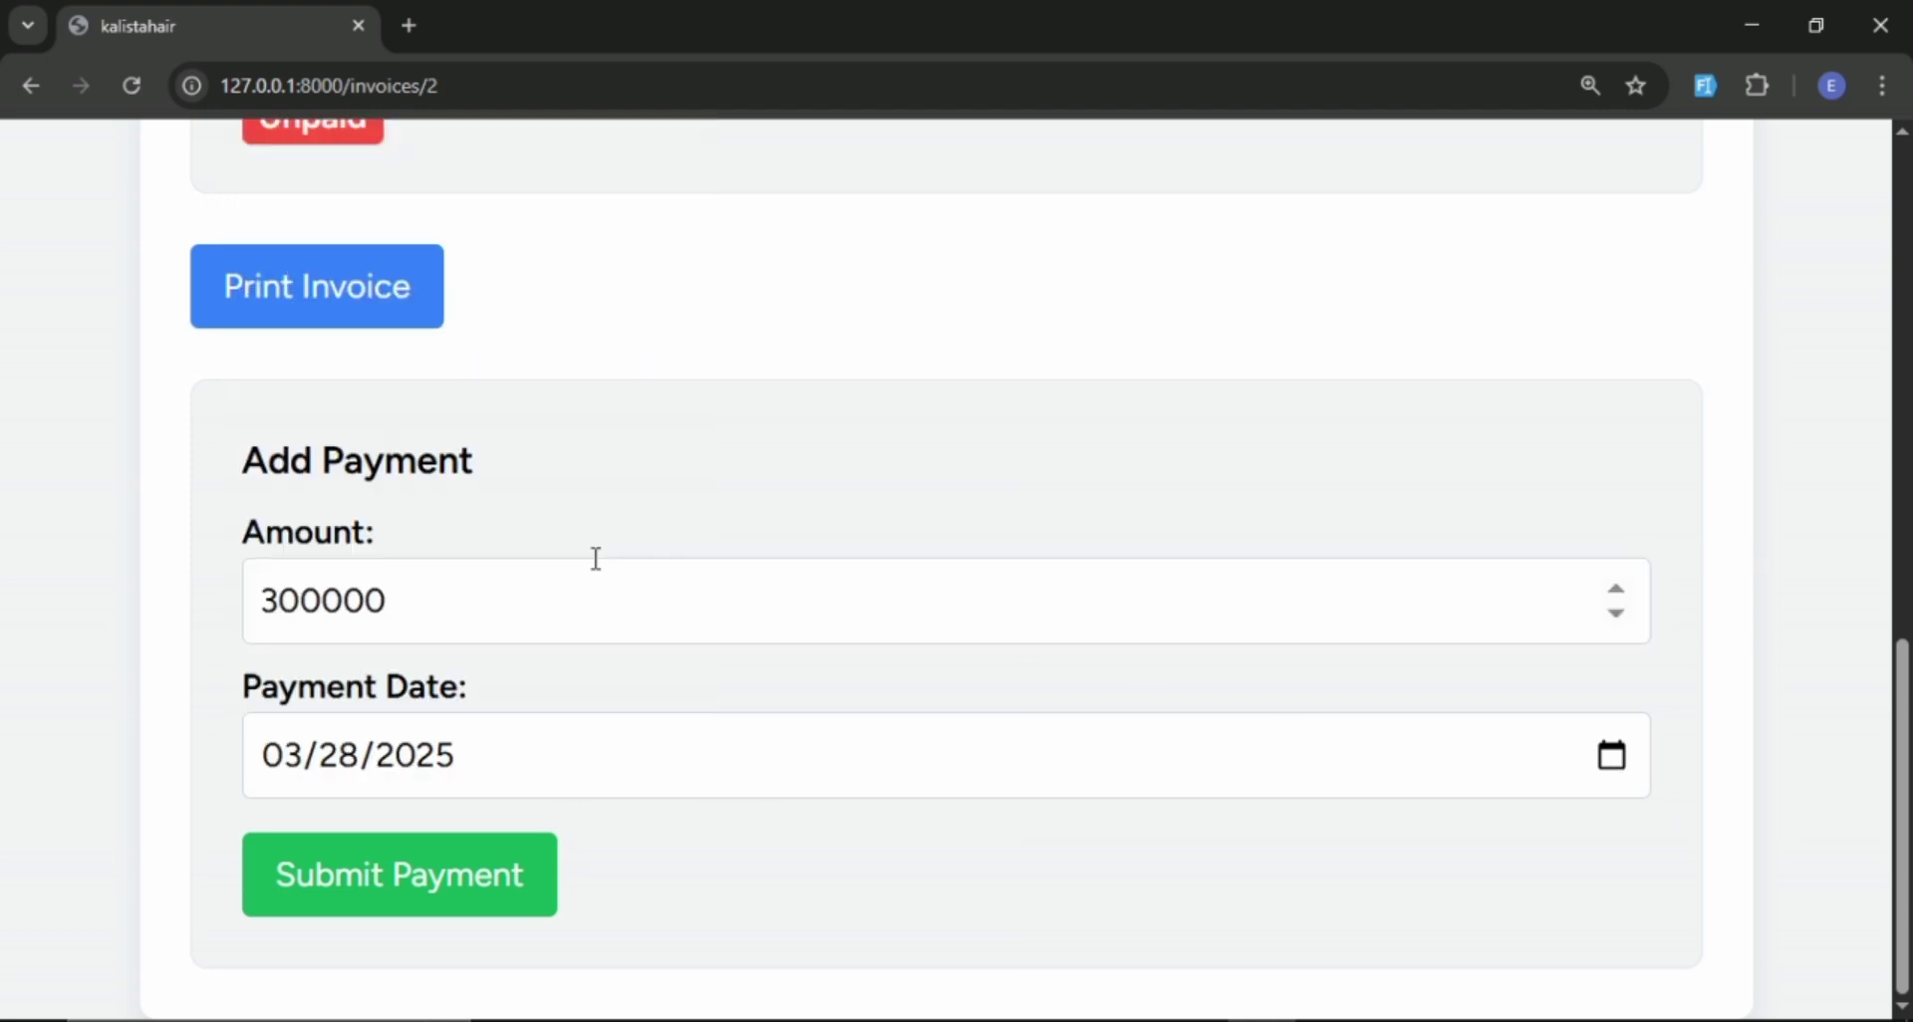
click(367, 885)
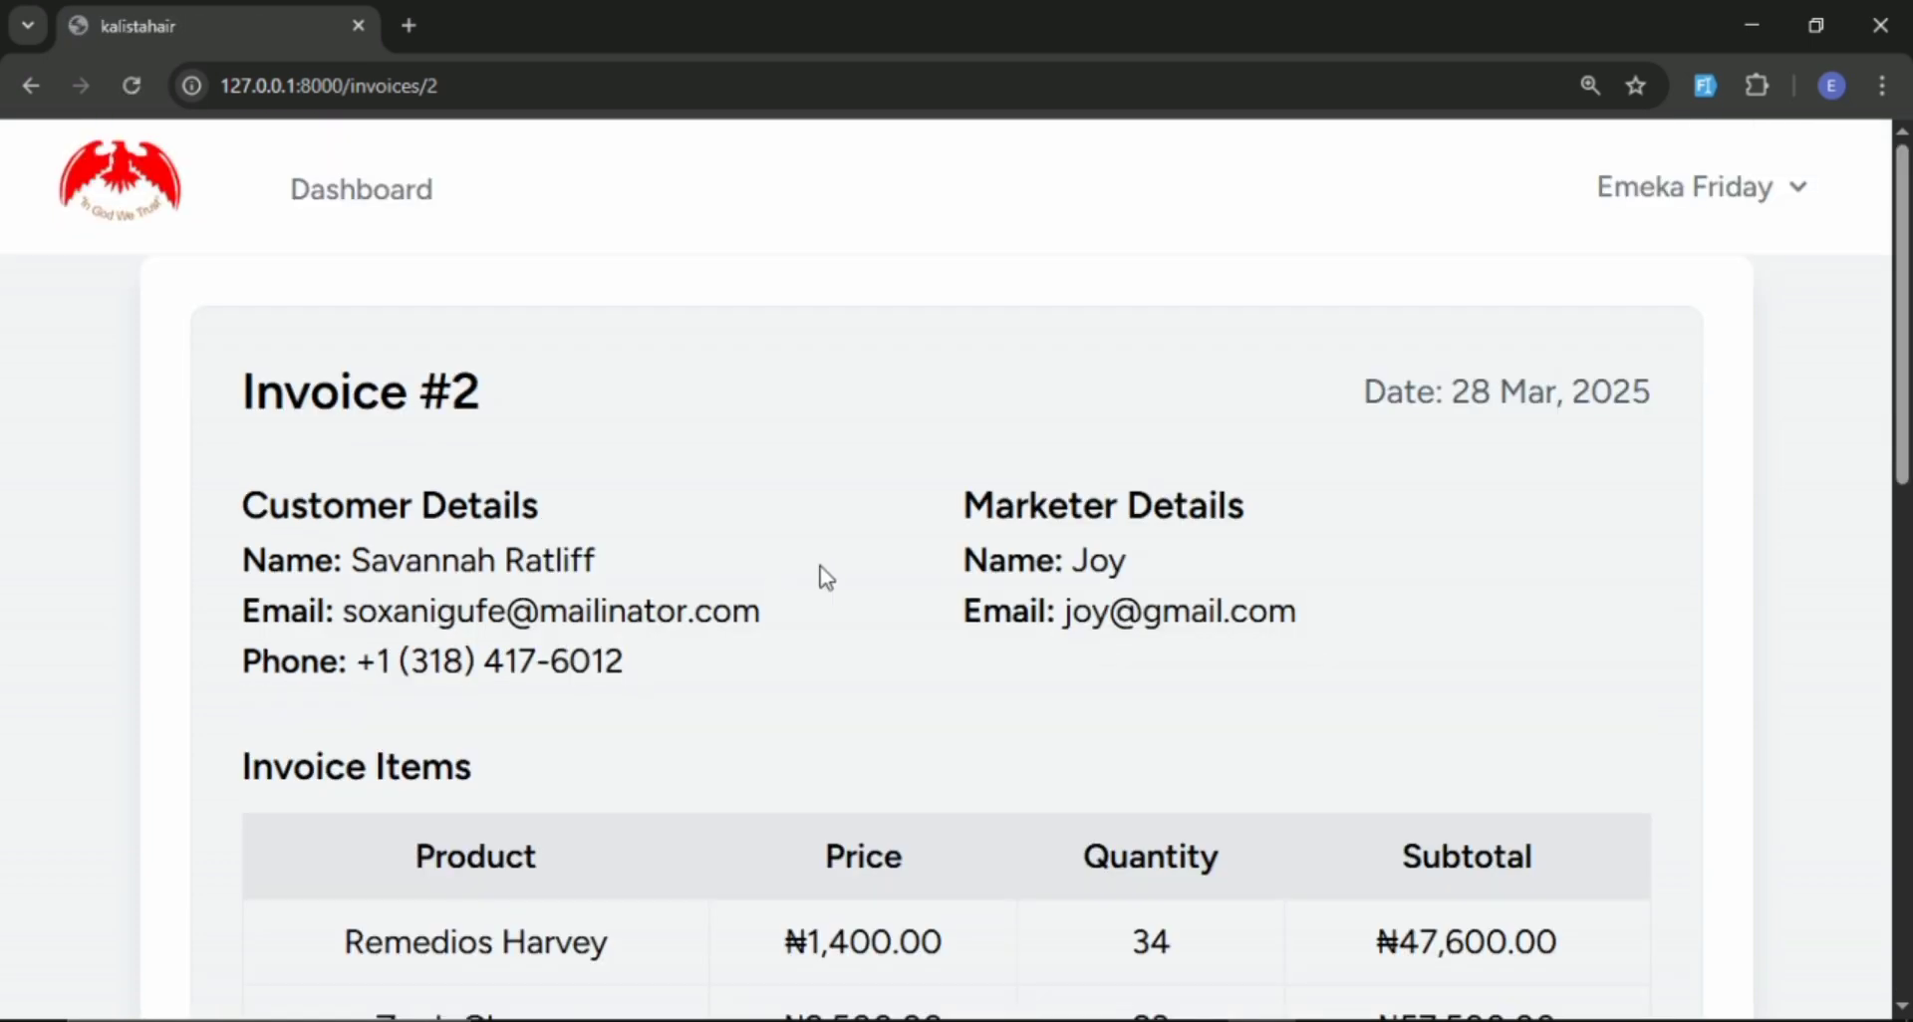
Review the paid amount and balance due on invoice #2 in the admin view.
scroll(833, 572, down, 3)
scroll(833, 570, down, 3)
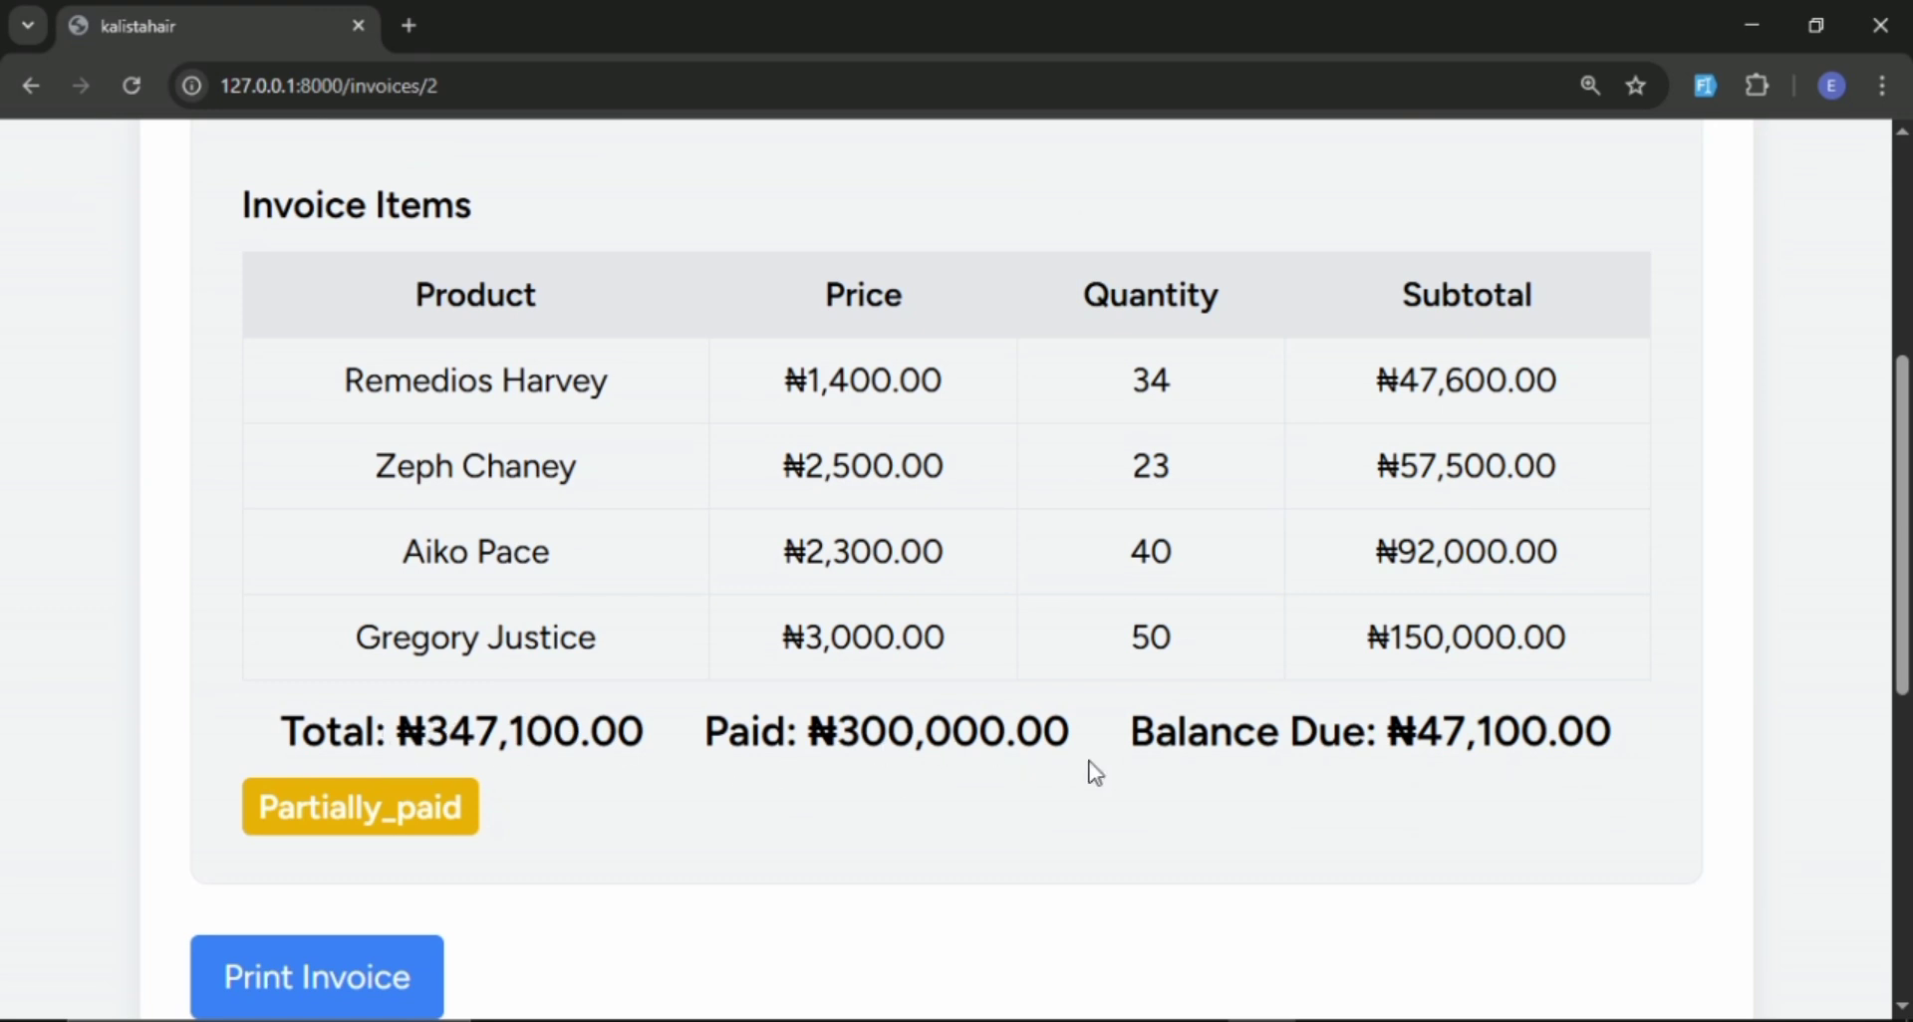
scroll(1353, 822, up, 5)
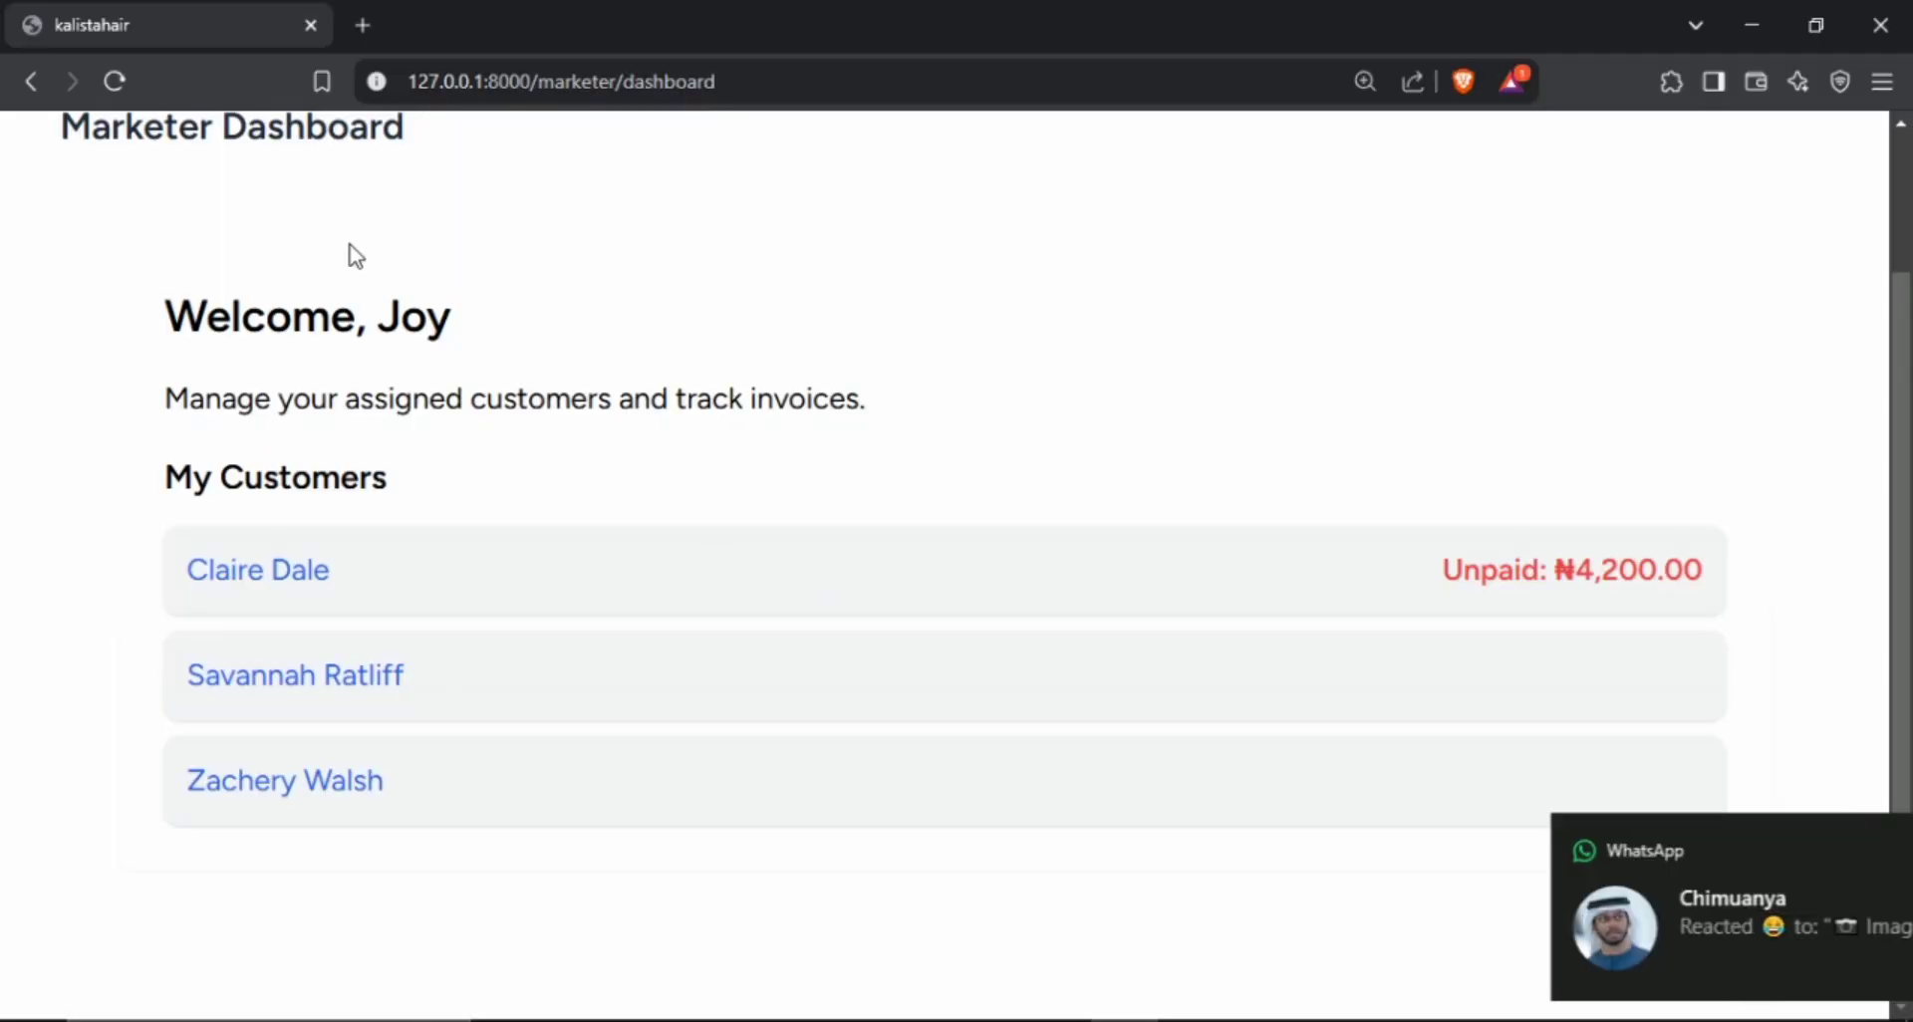
scroll(353, 256, up, 2)
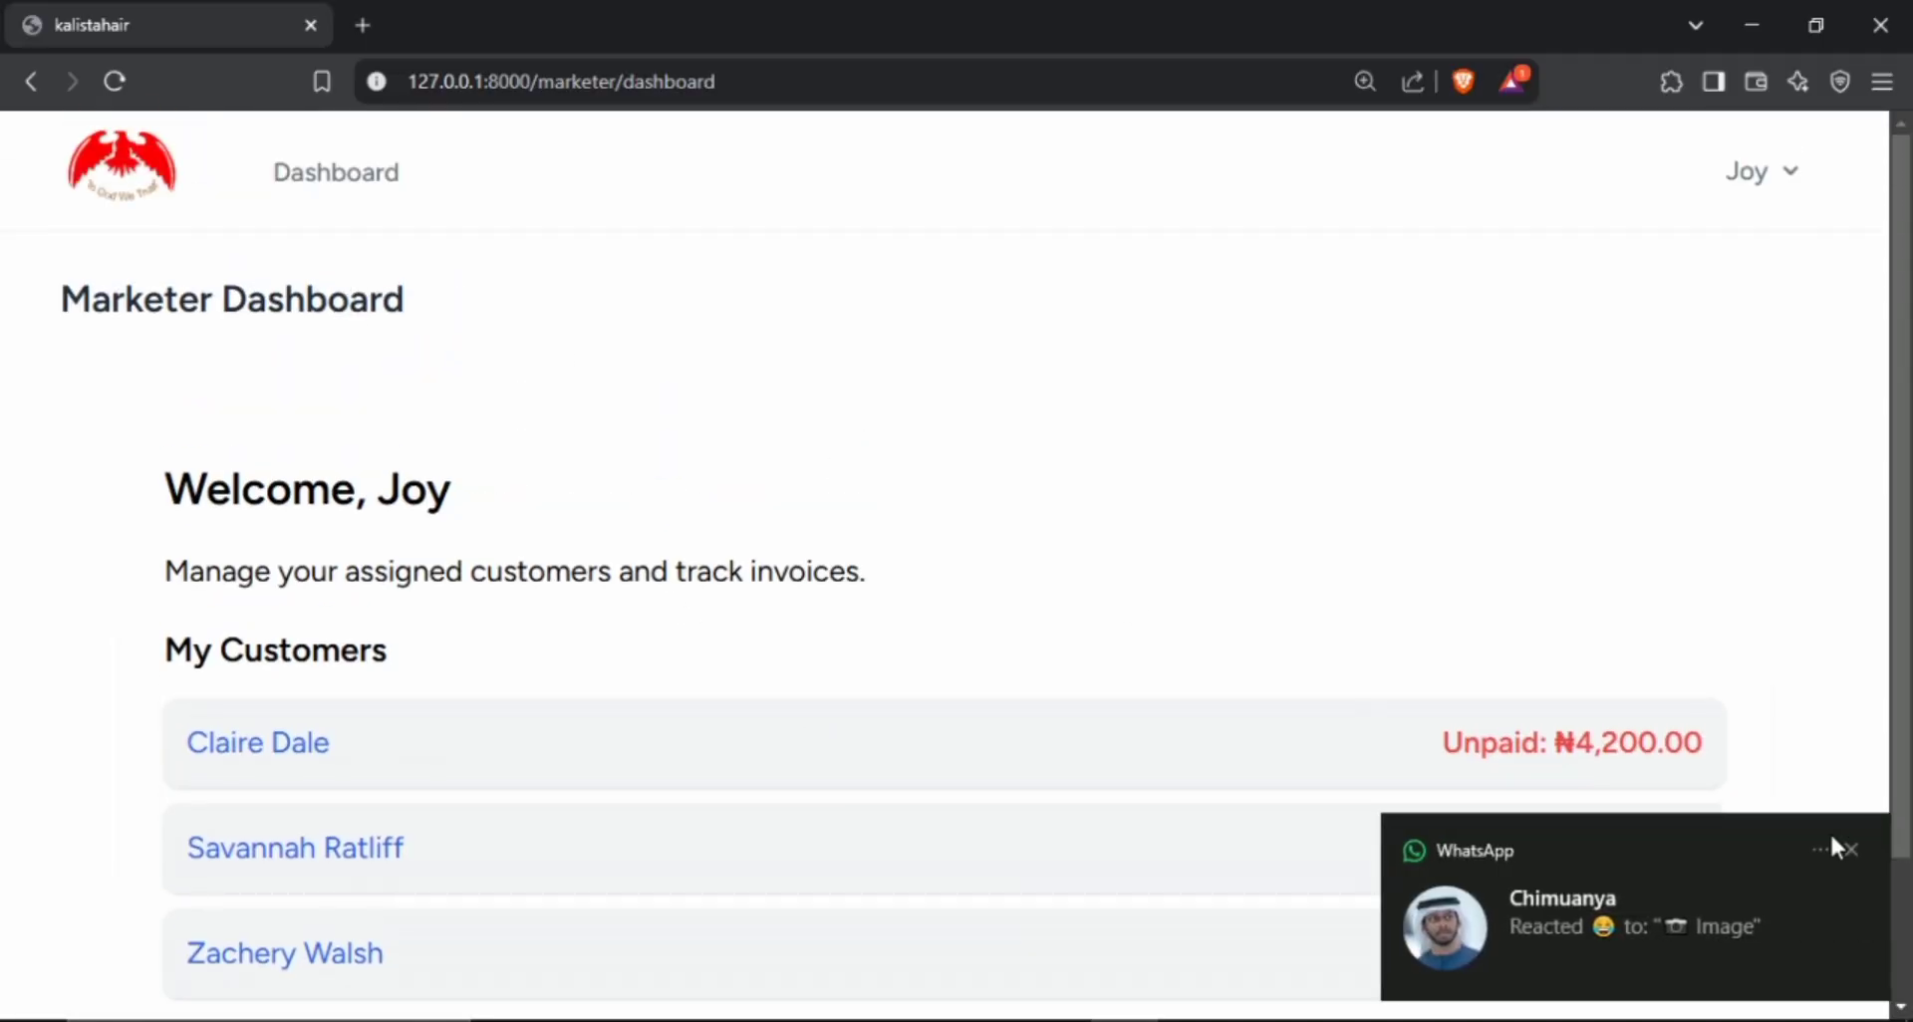
In the marketer's Brave window, dismiss the notification and reload the dashboard to check the customers' unpaid balances.
click(1850, 852)
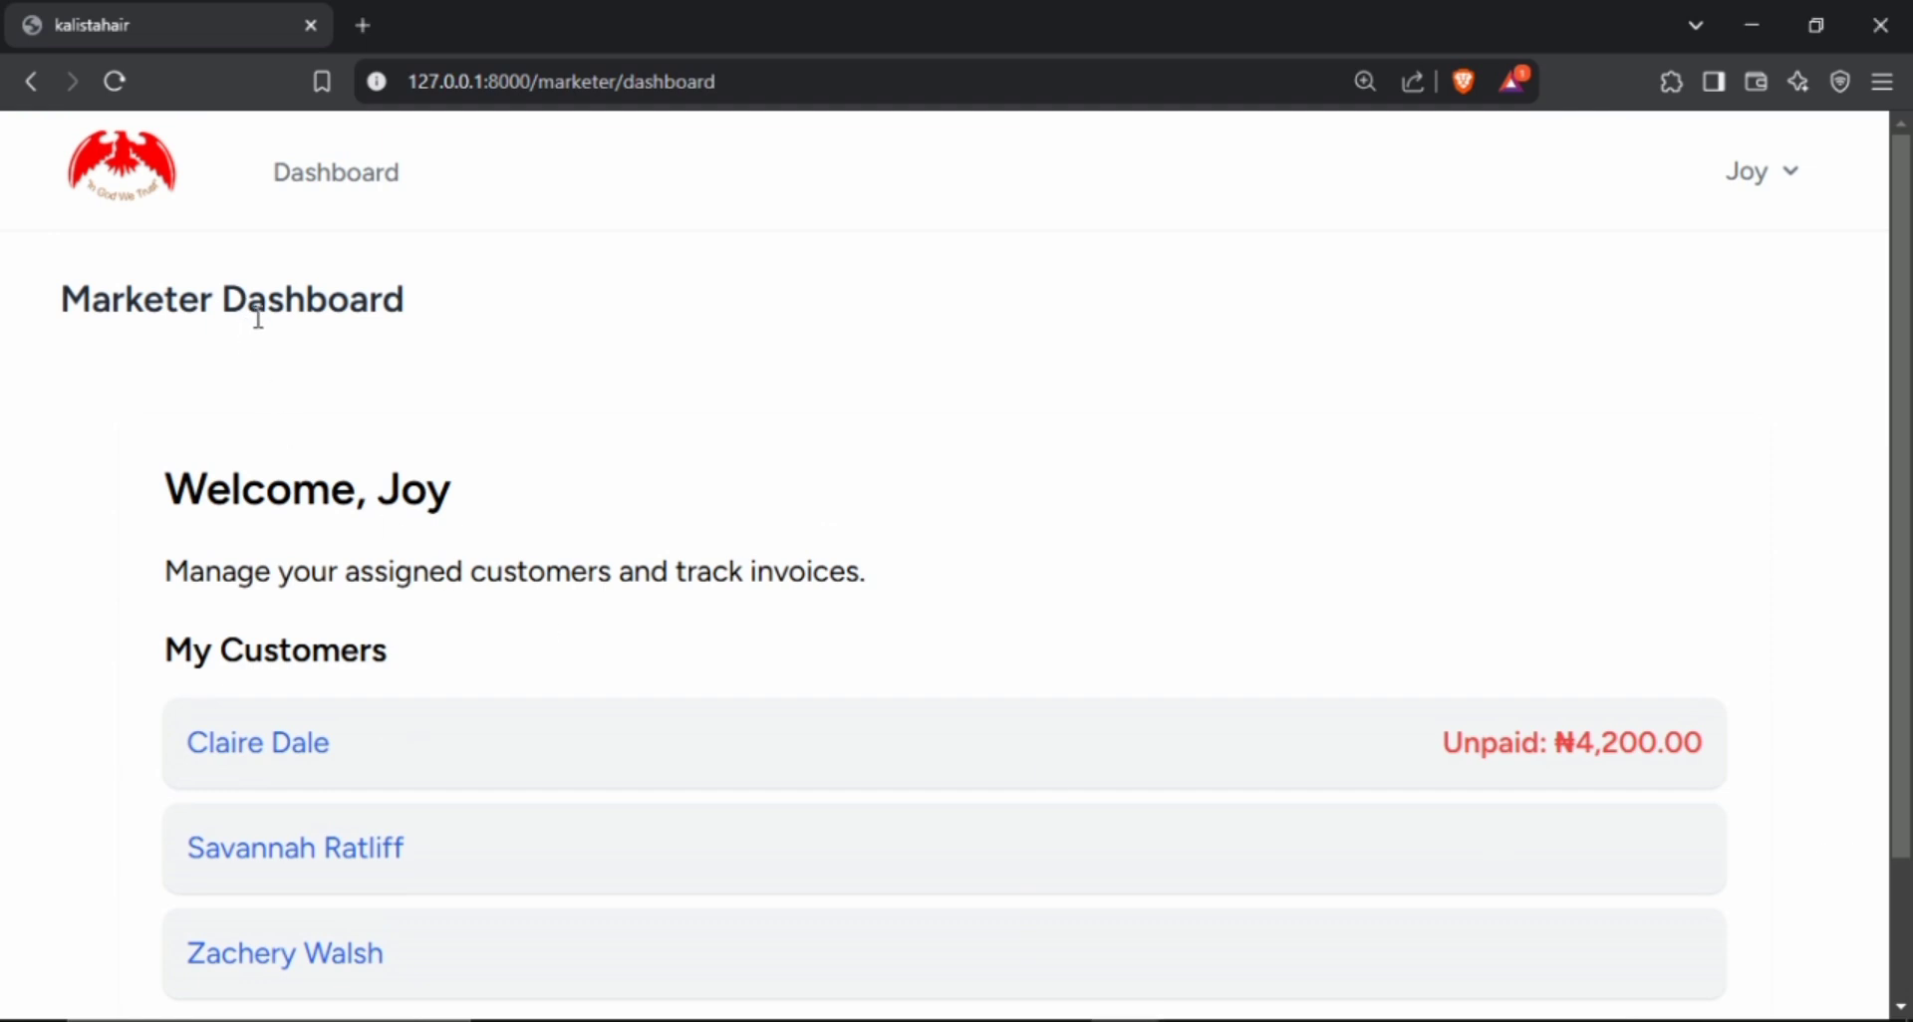
click(366, 195)
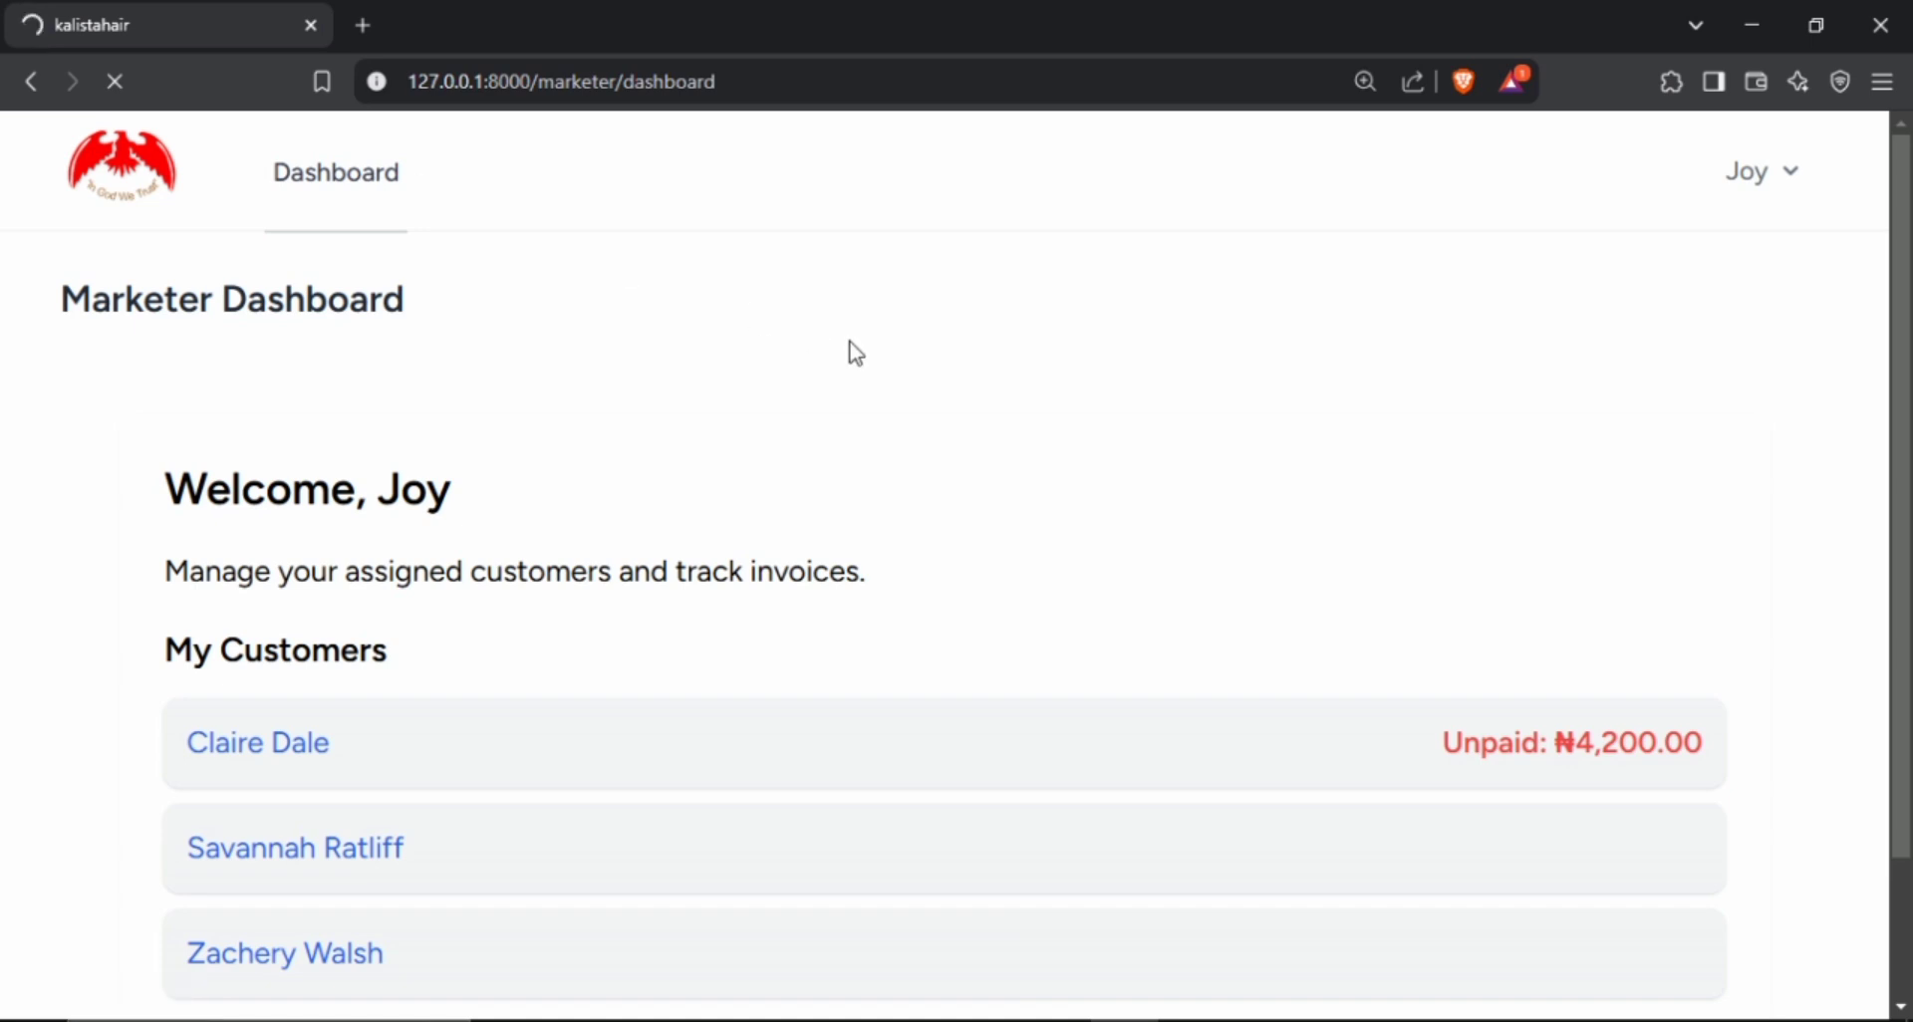
scroll(1379, 634, down, 2)
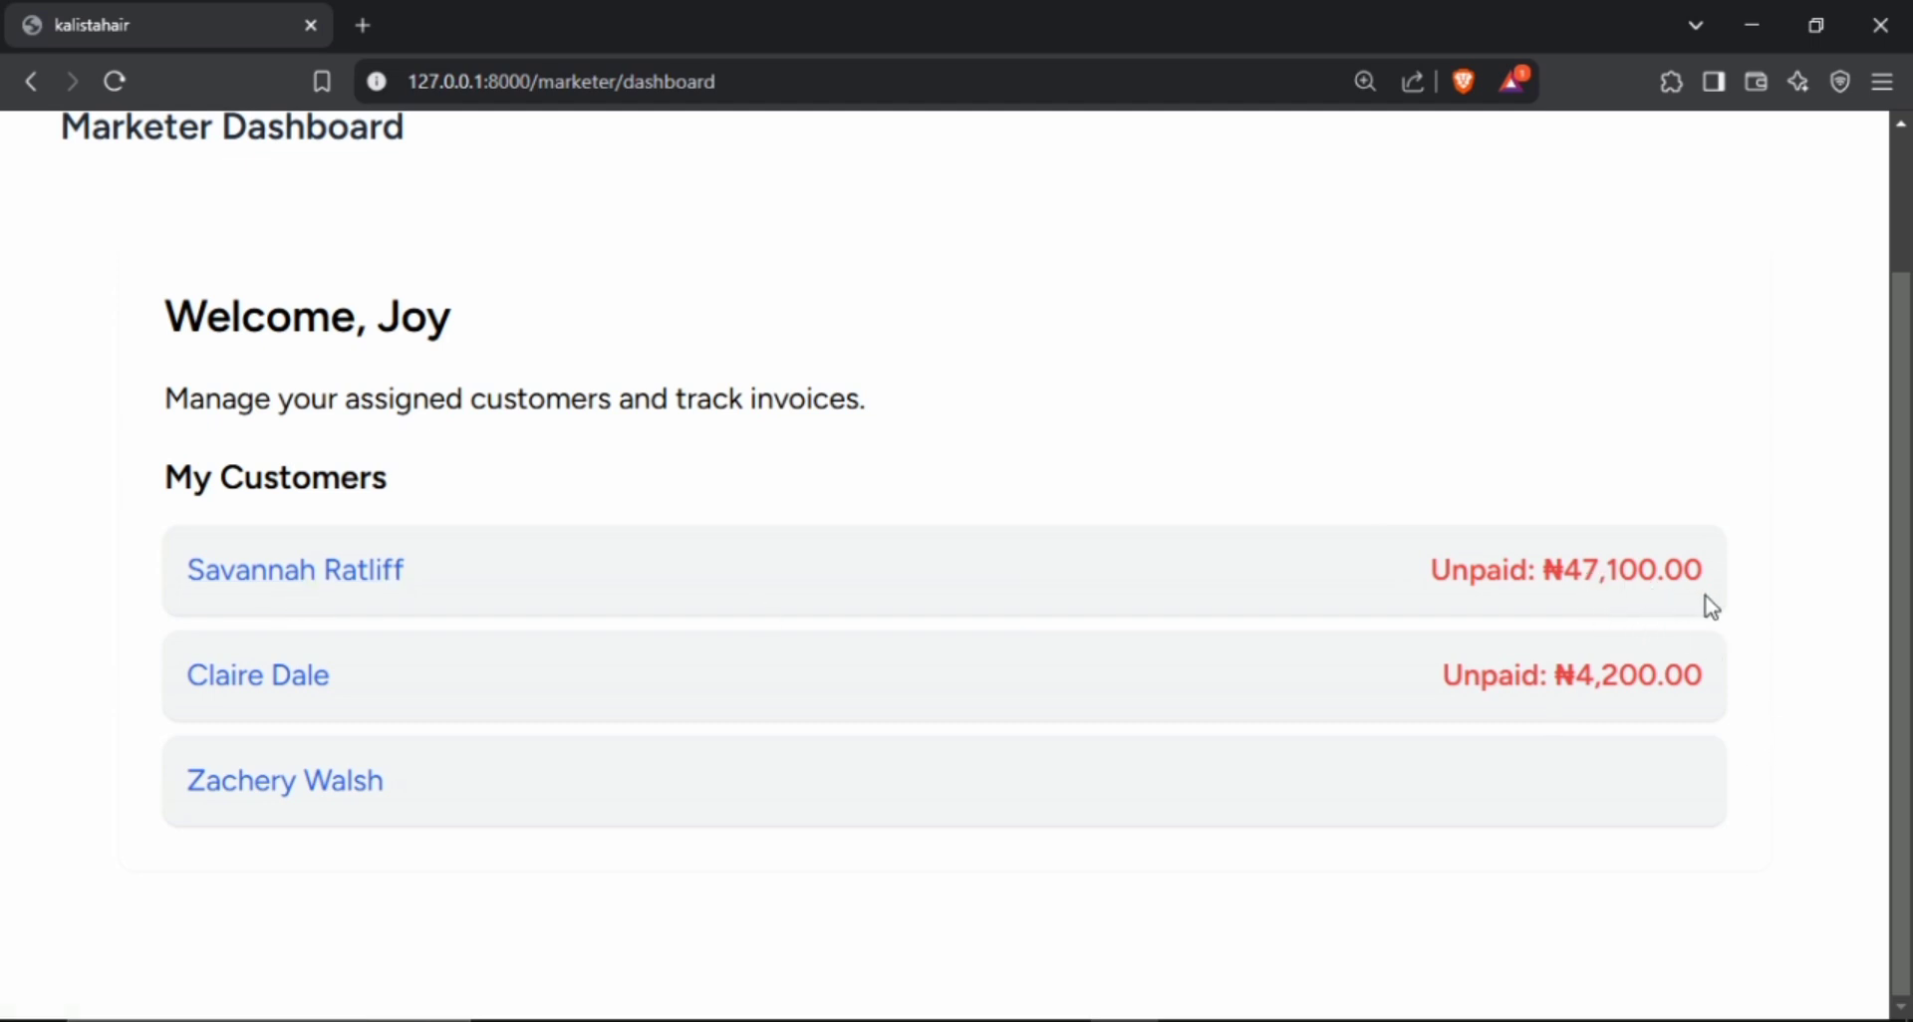
Open the first listed customer's invoice from the marketer dashboard and review its items, paid amount and balance.
click(269, 583)
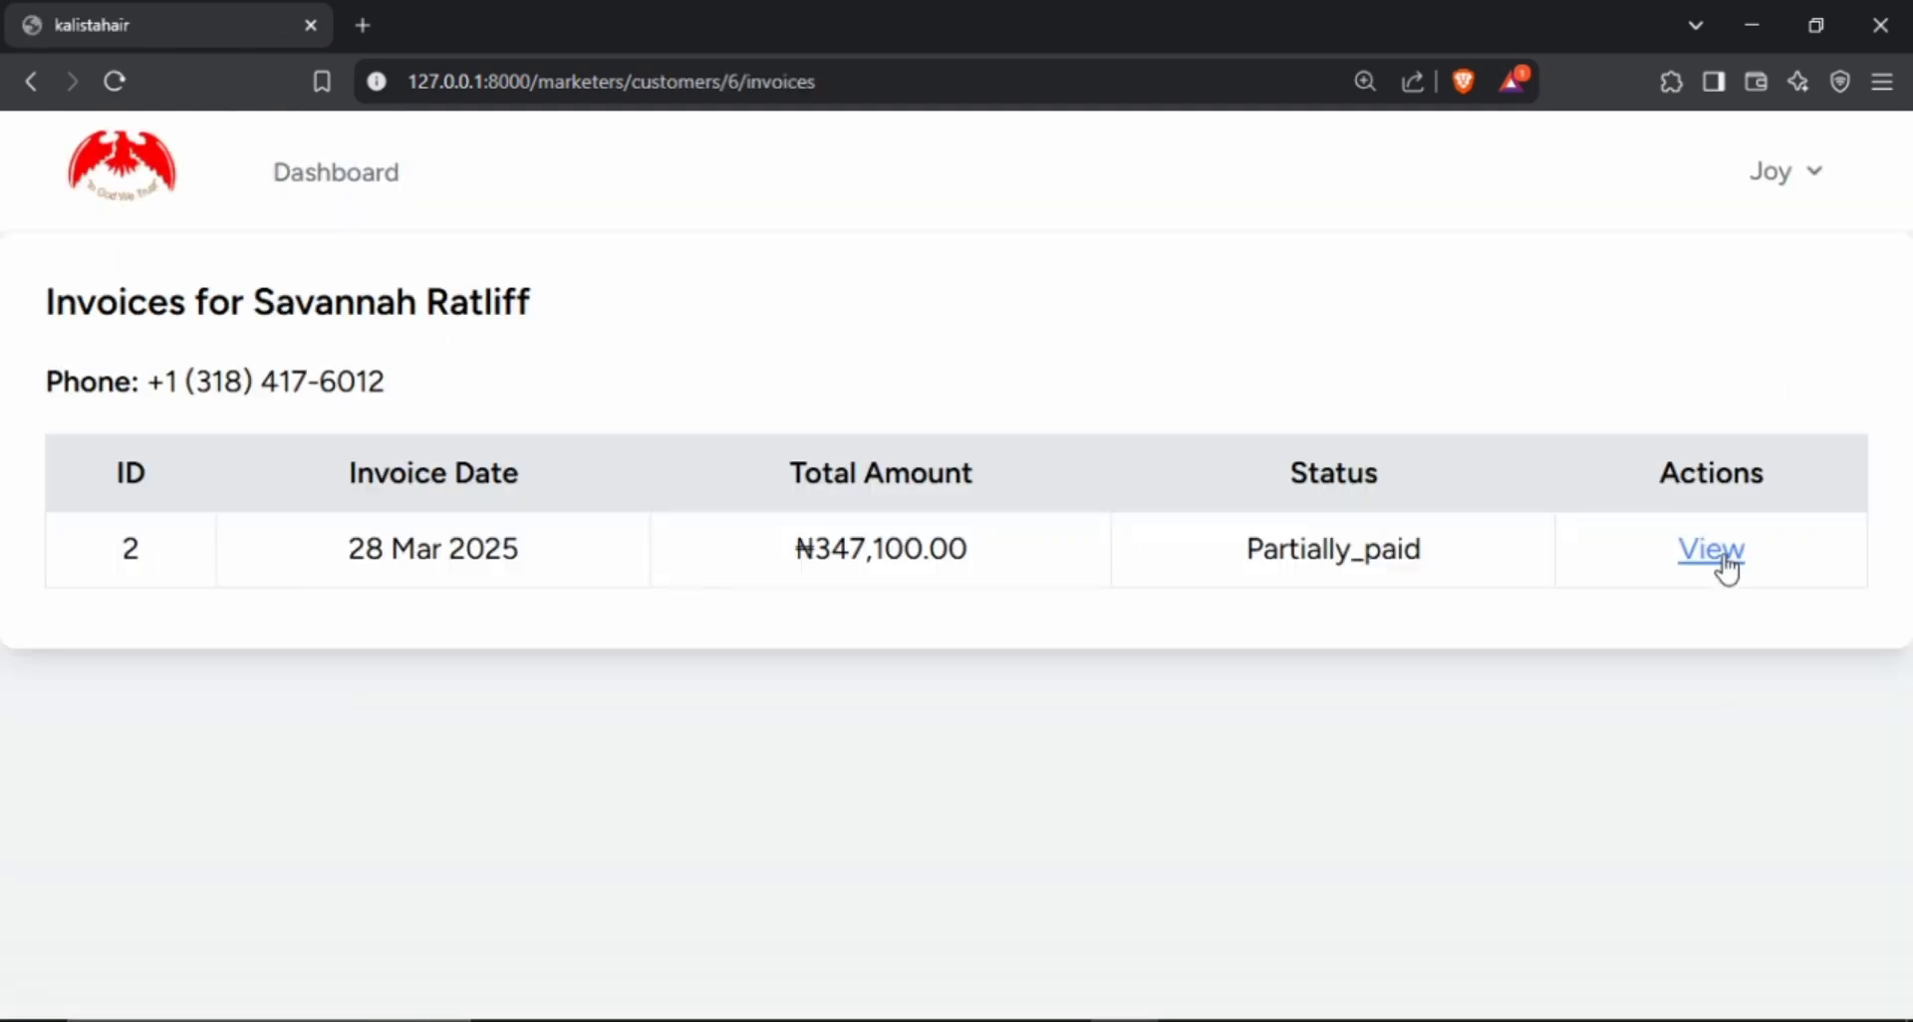
click(1726, 566)
scroll(1041, 598, down, 3)
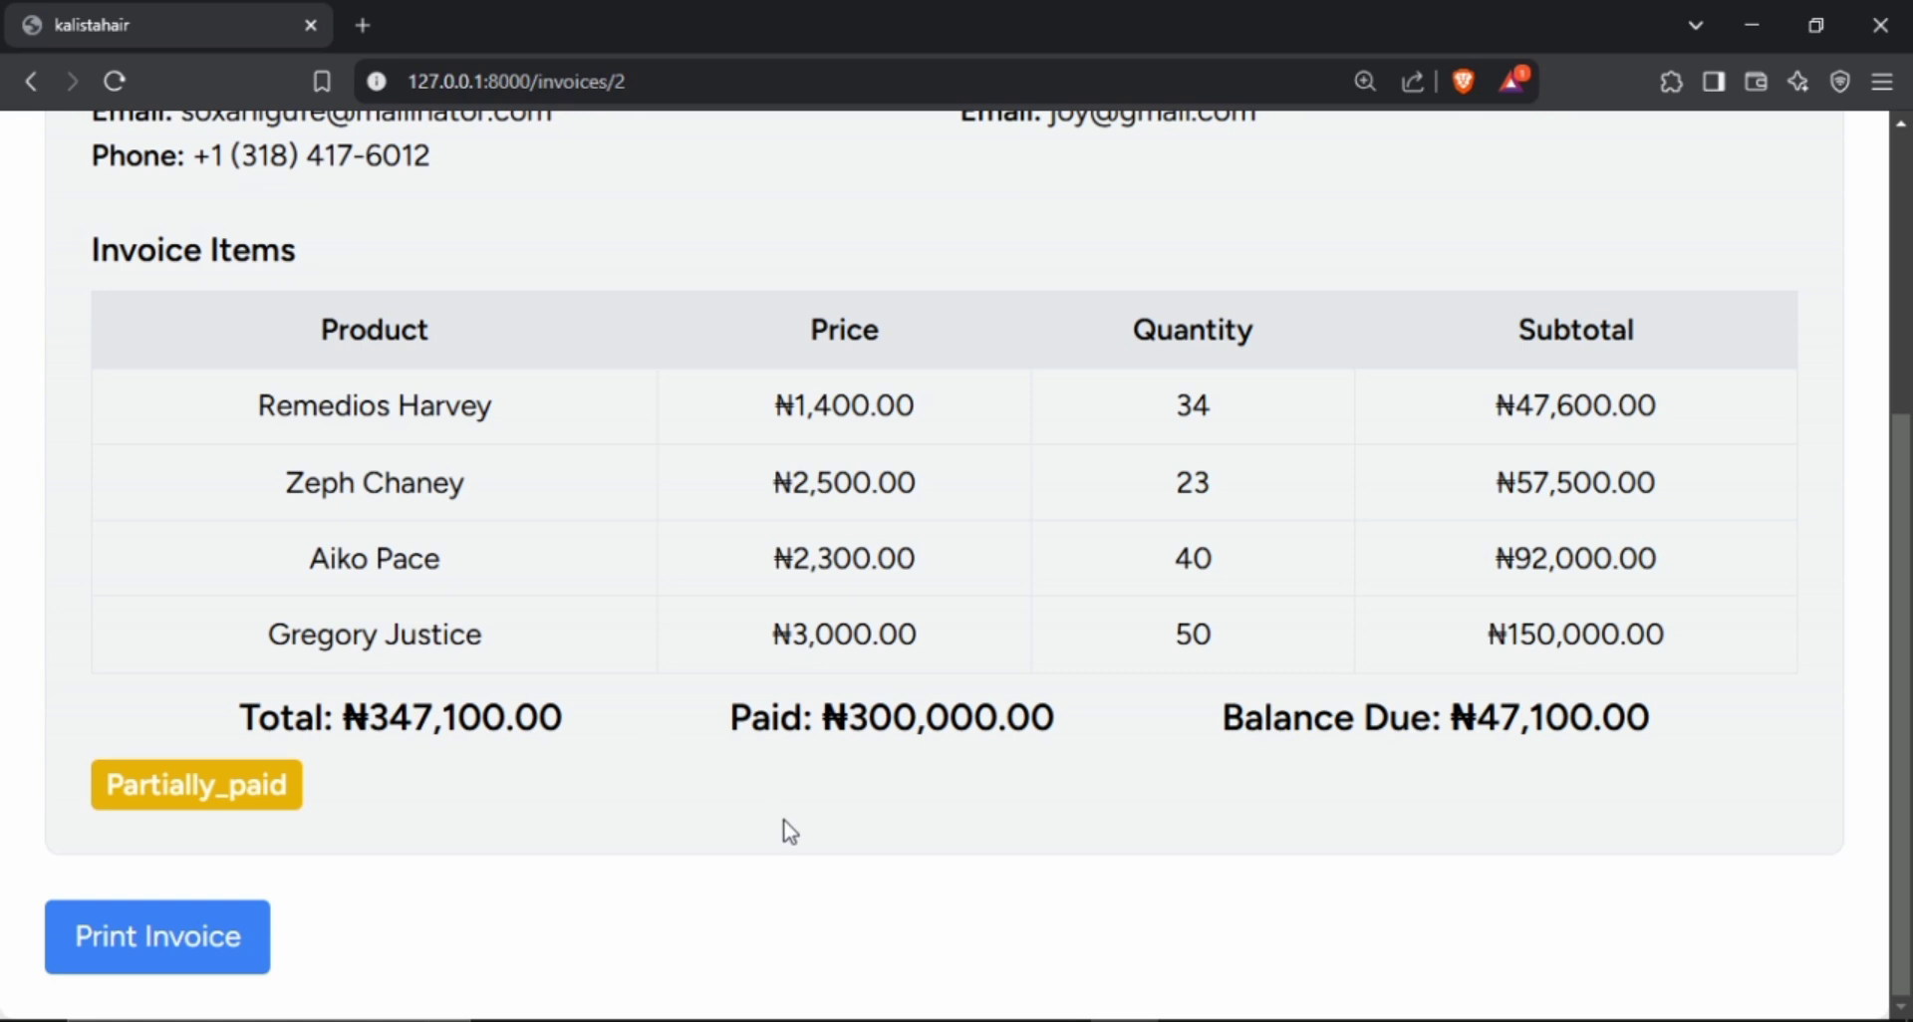
scroll(752, 863, up, 1)
scroll(757, 863, down, 1)
scroll(687, 883, up, 1)
scroll(708, 867, down, 1)
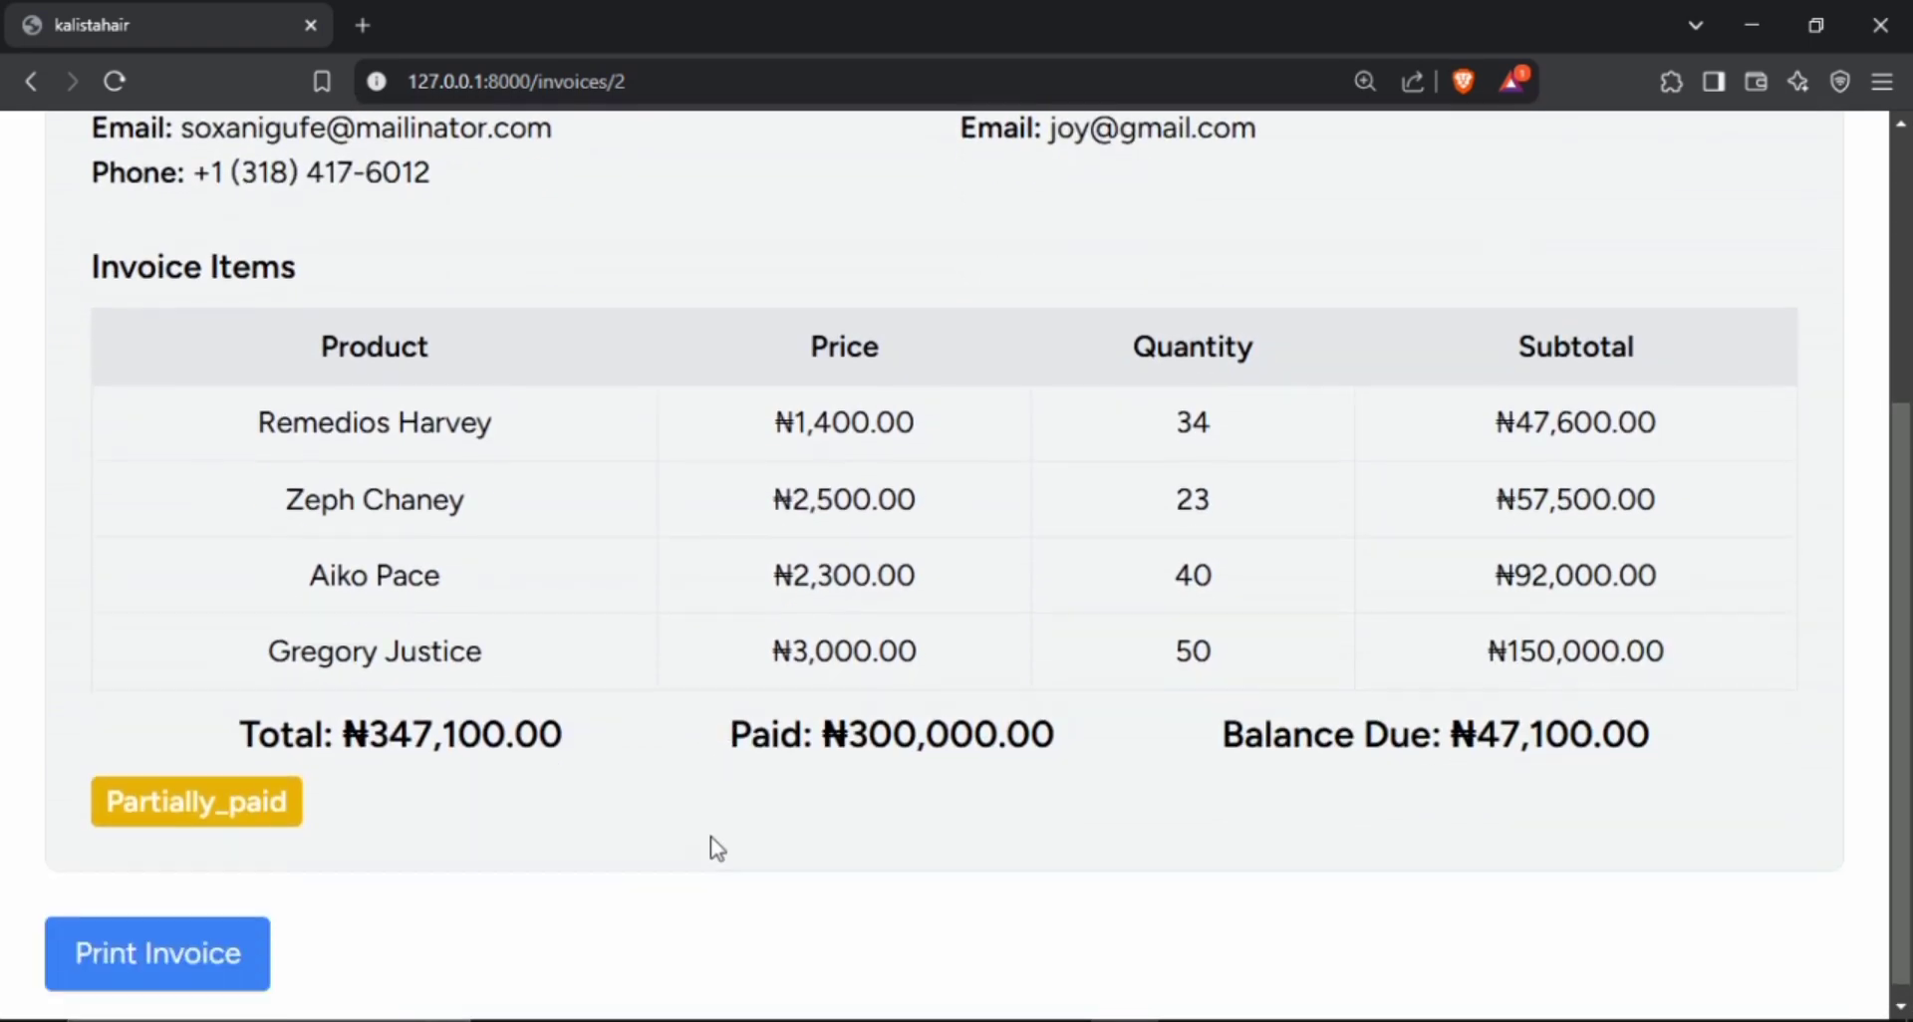
Preview the printout of invoice #2 and close the preview without printing.
click(175, 944)
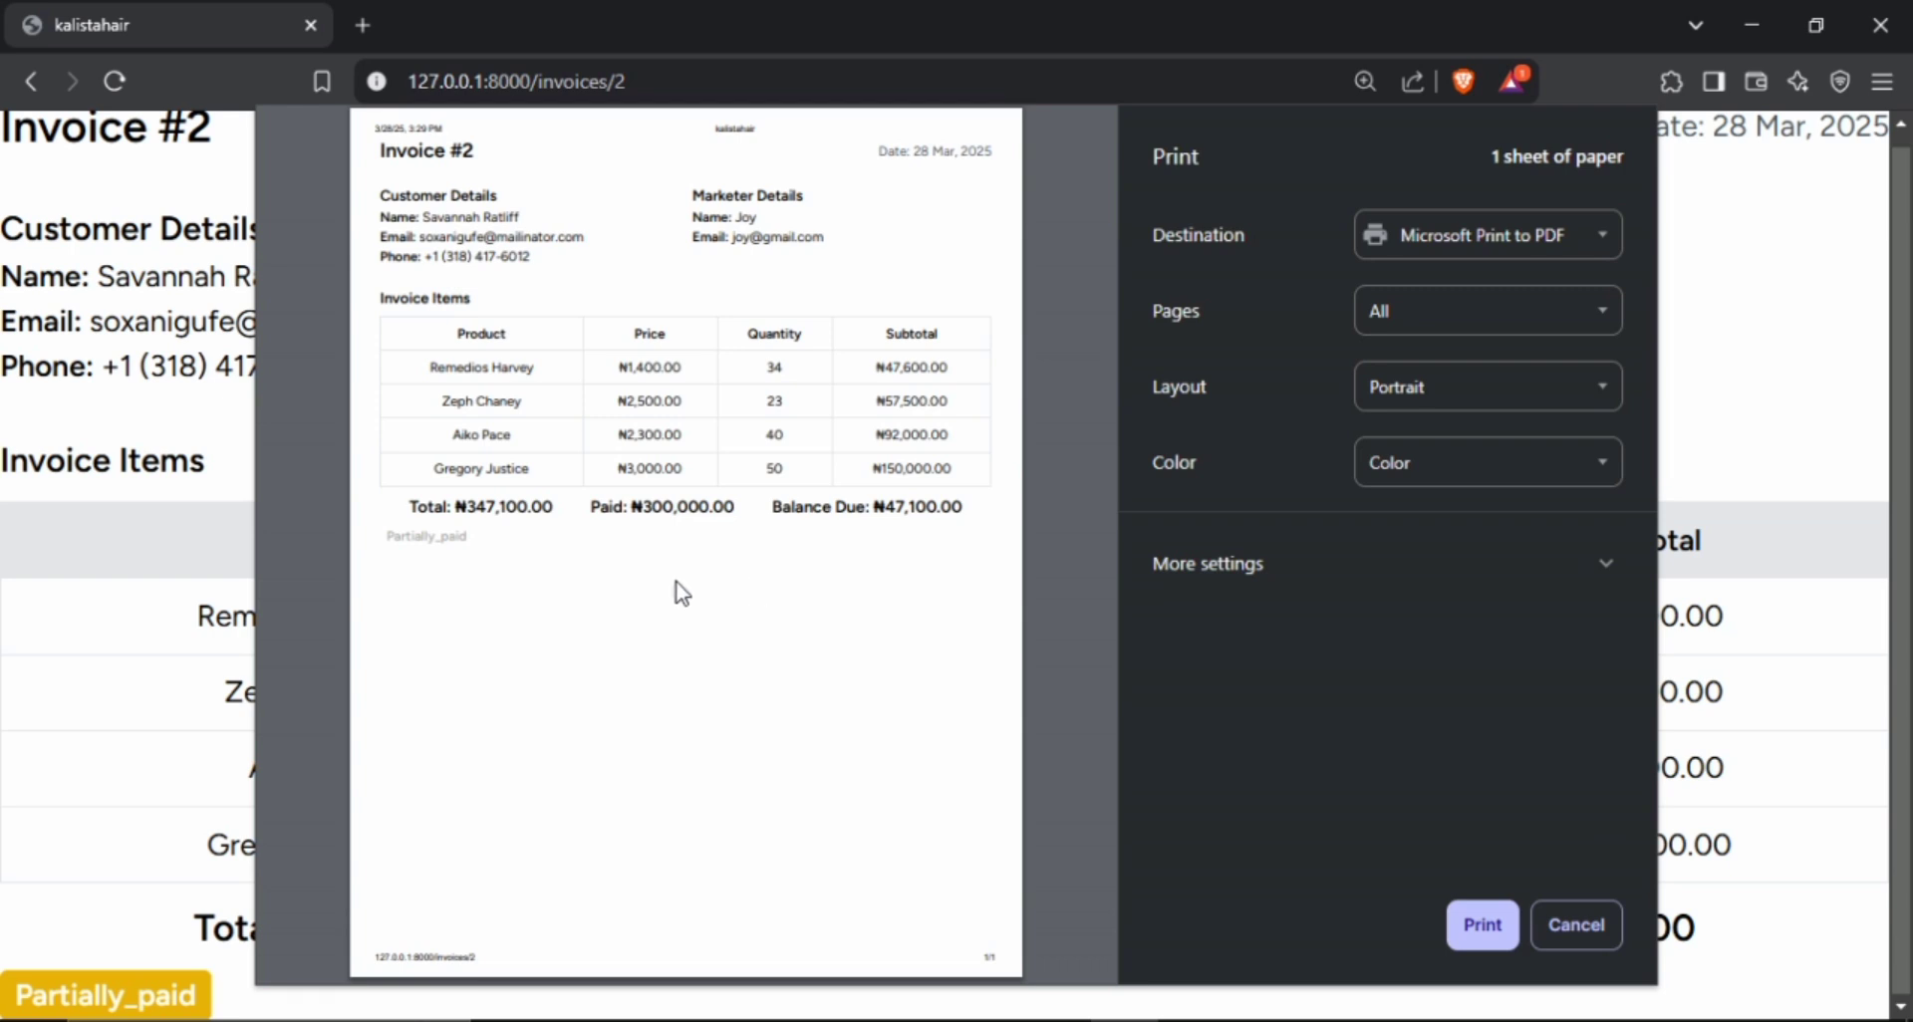
click(1577, 926)
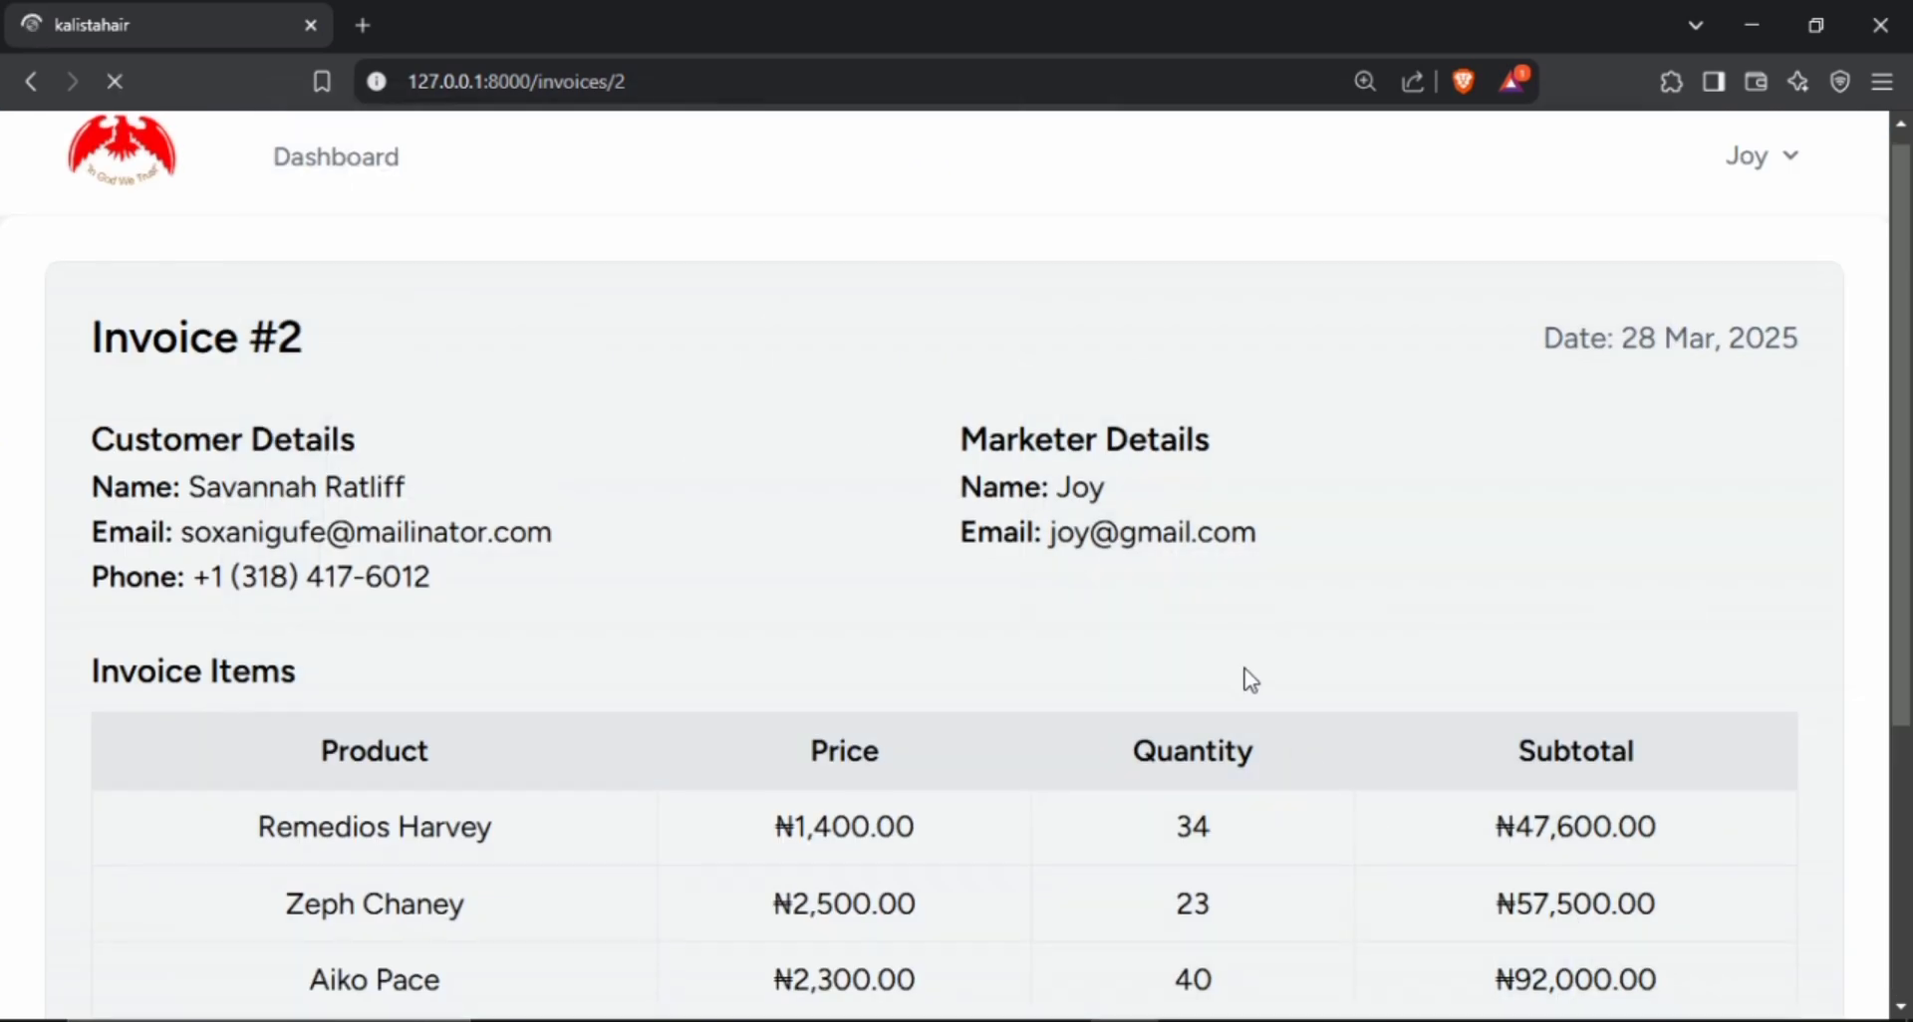
scroll(1251, 672, down, 4)
scroll(1259, 674, up, 3)
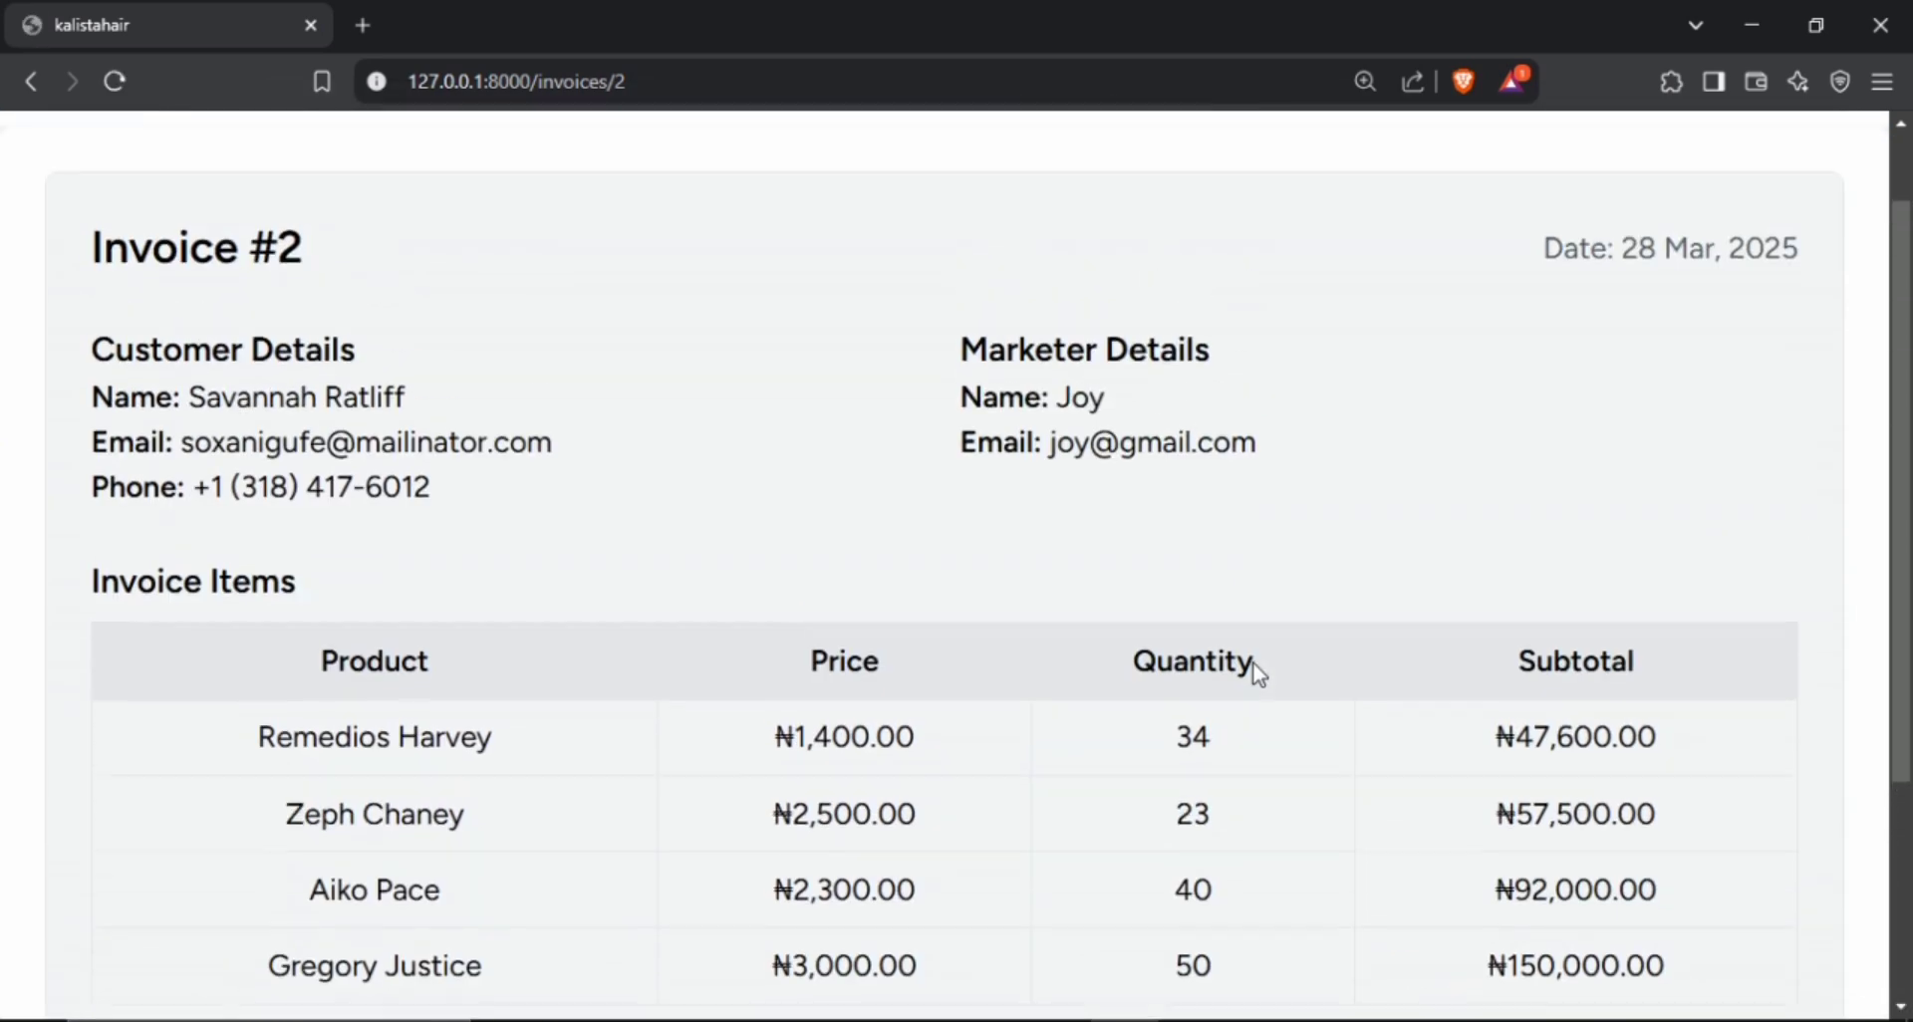
Return to the marketer dashboard and check the unpaid balances of the assigned customers.
scroll(1259, 674, up, 1)
click(287, 178)
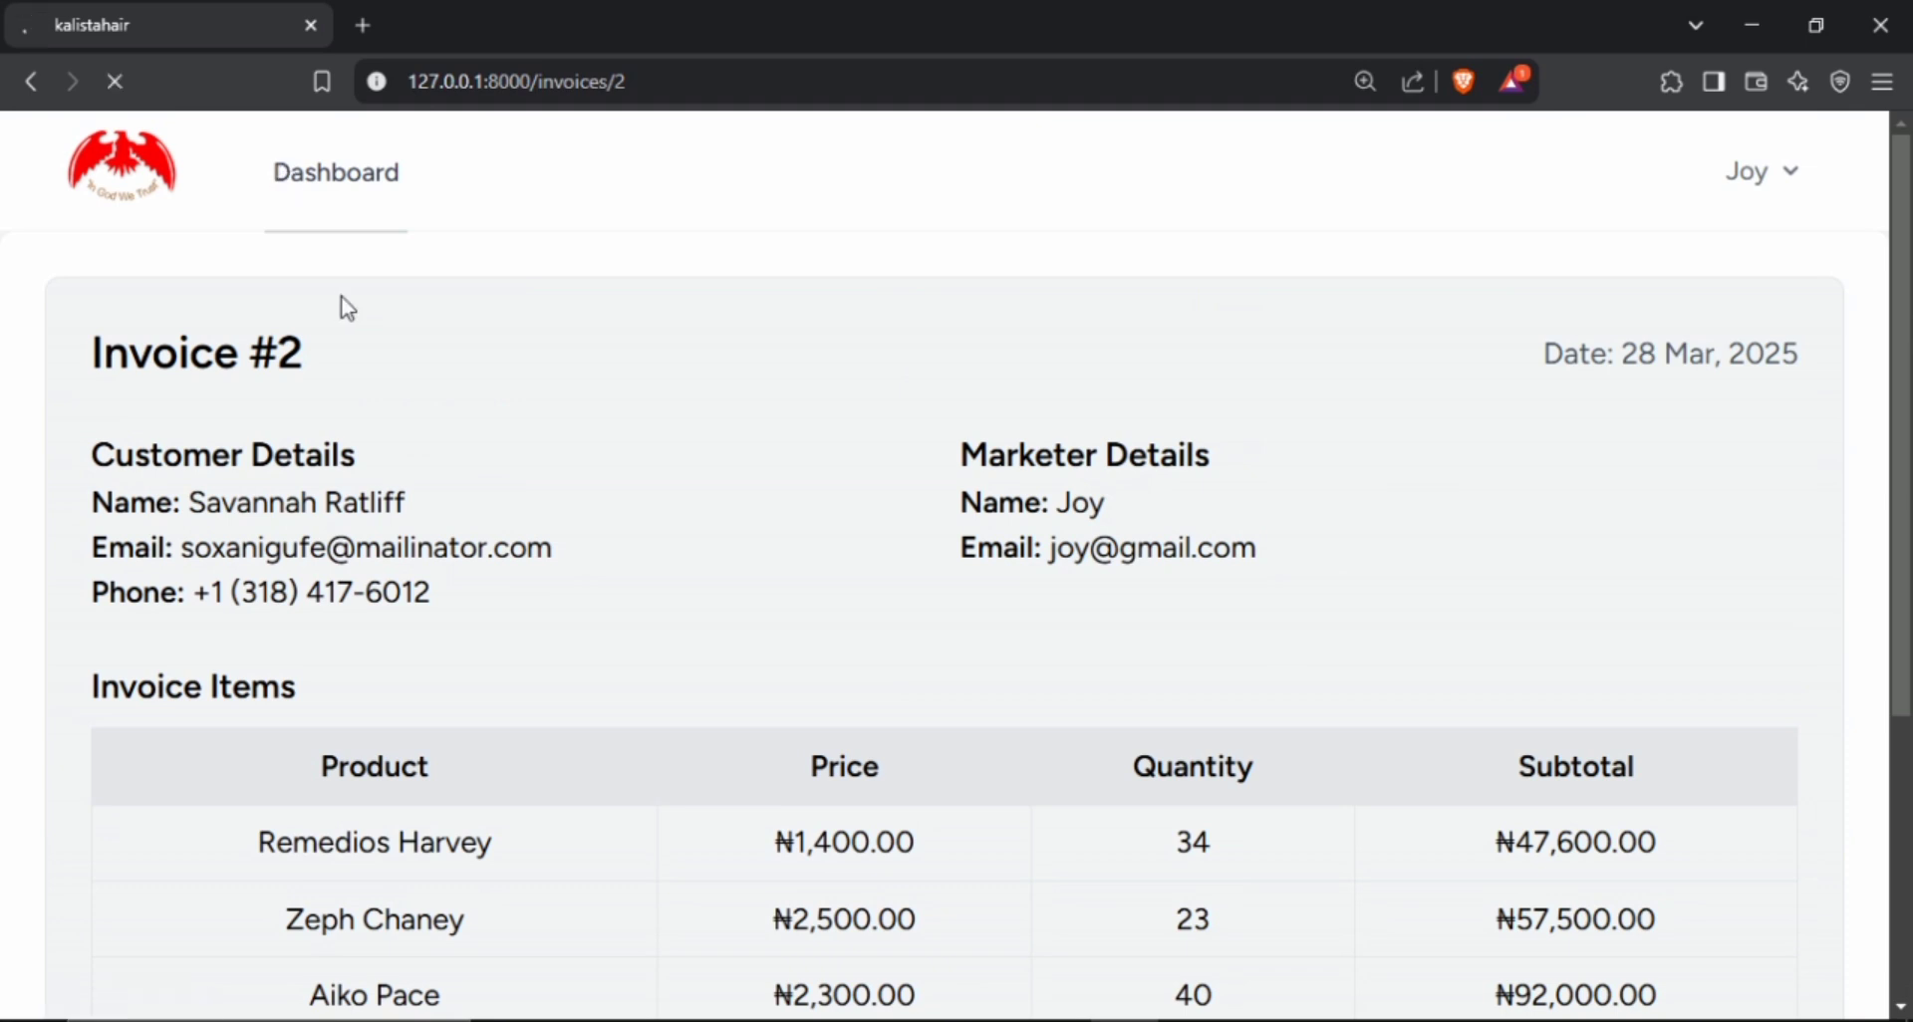
scroll(508, 301, down, 2)
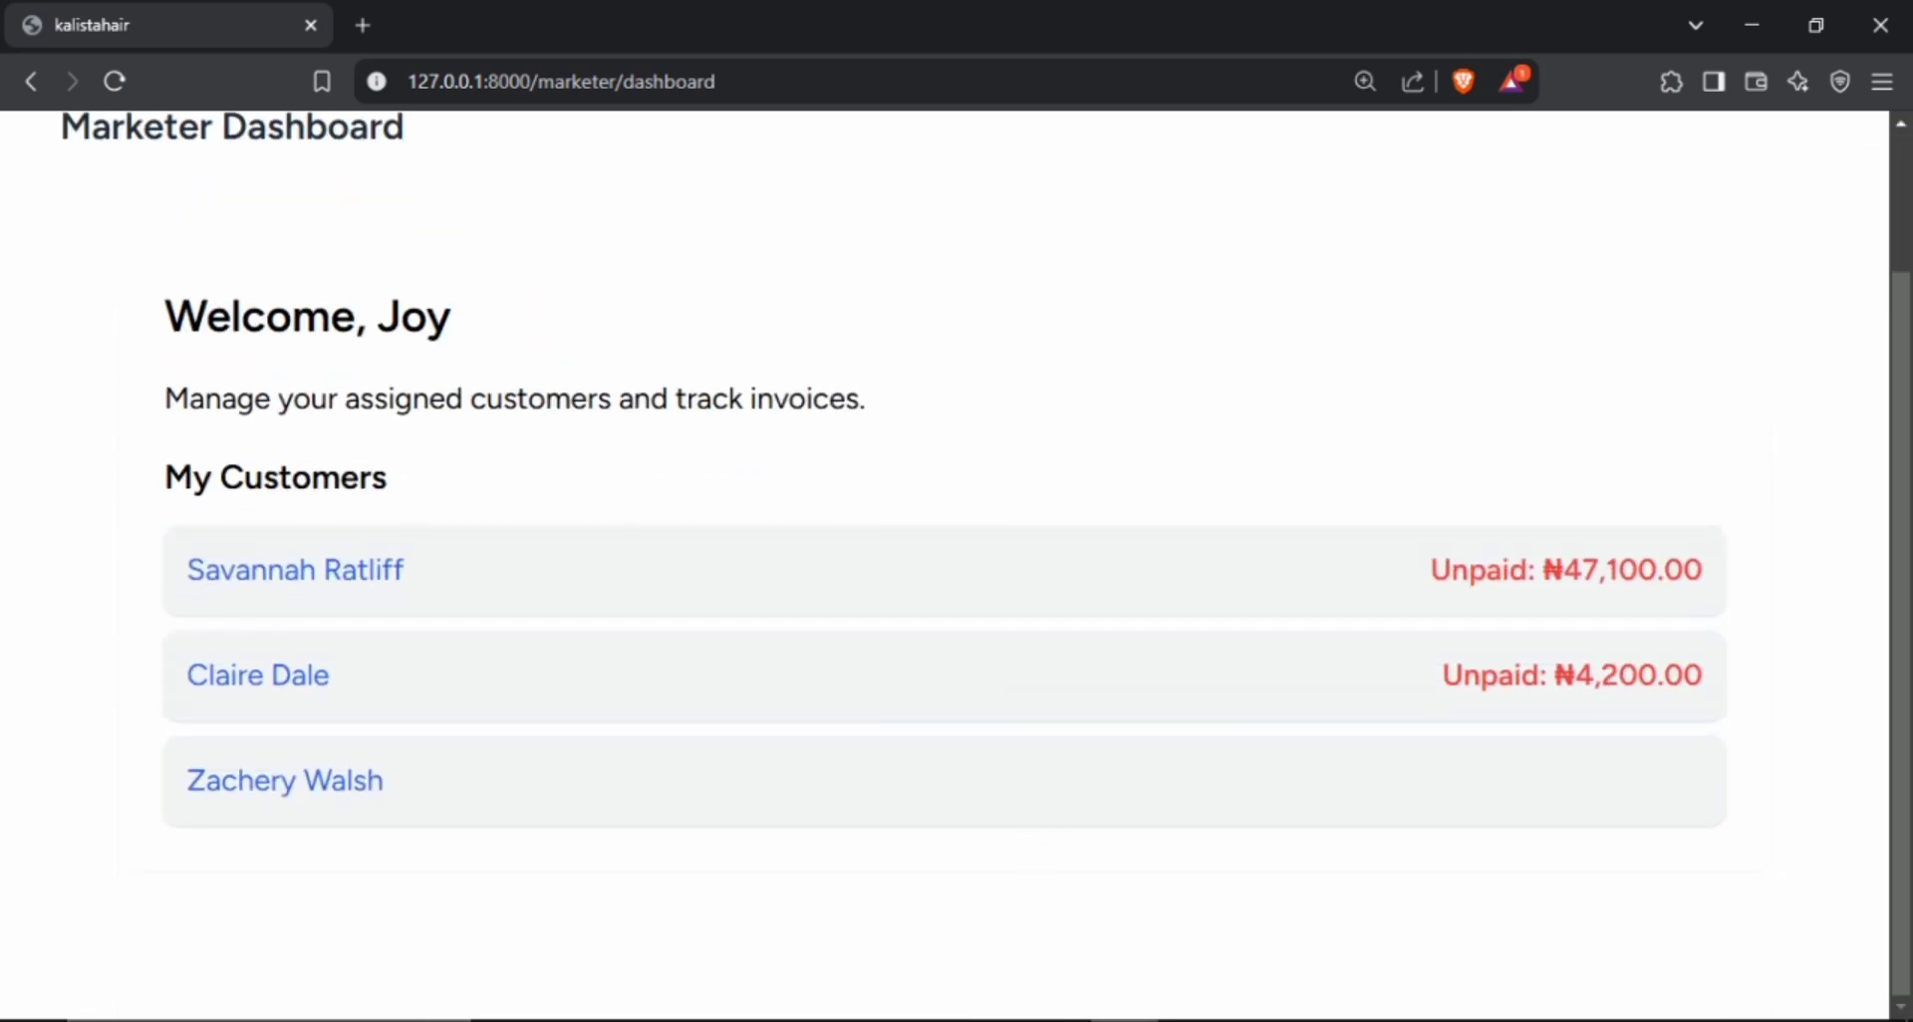
Switch to the admin's Chrome window and open the marketers list from the admin dashboard.
mouse_move(1124, 1019)
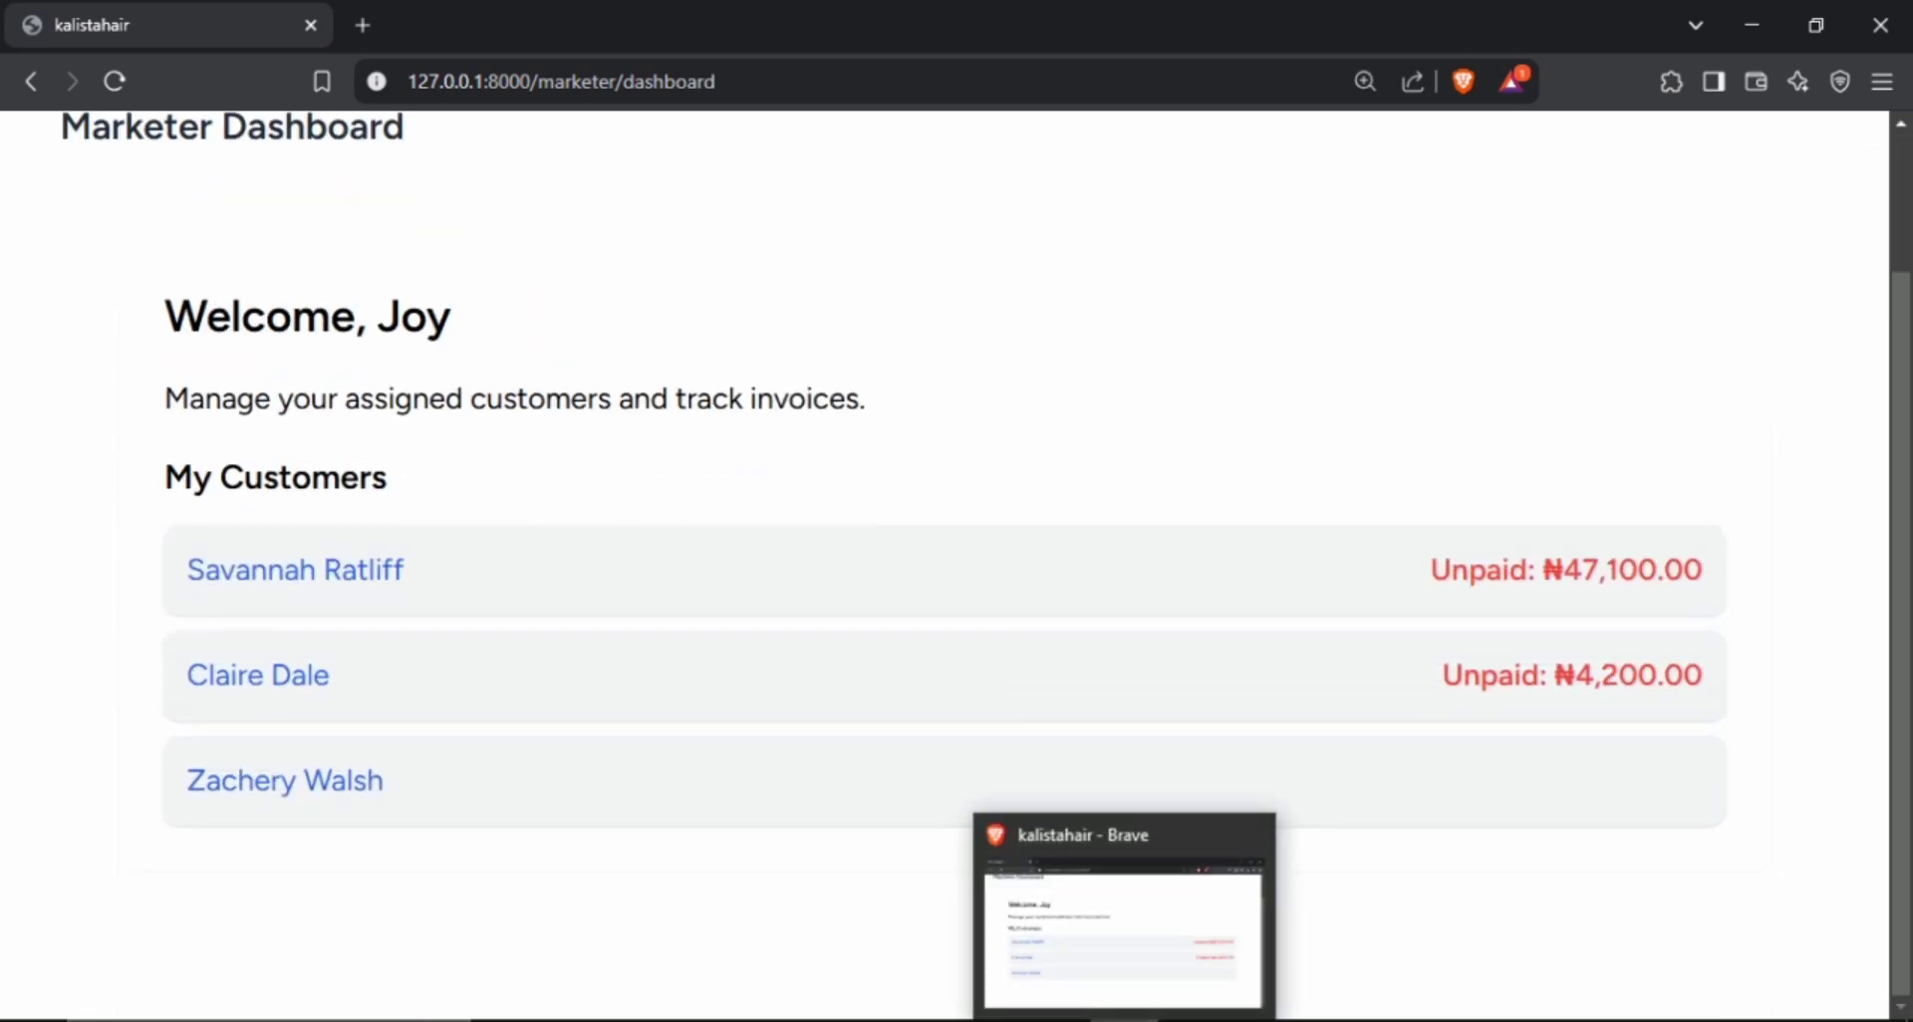
click(1261, 1020)
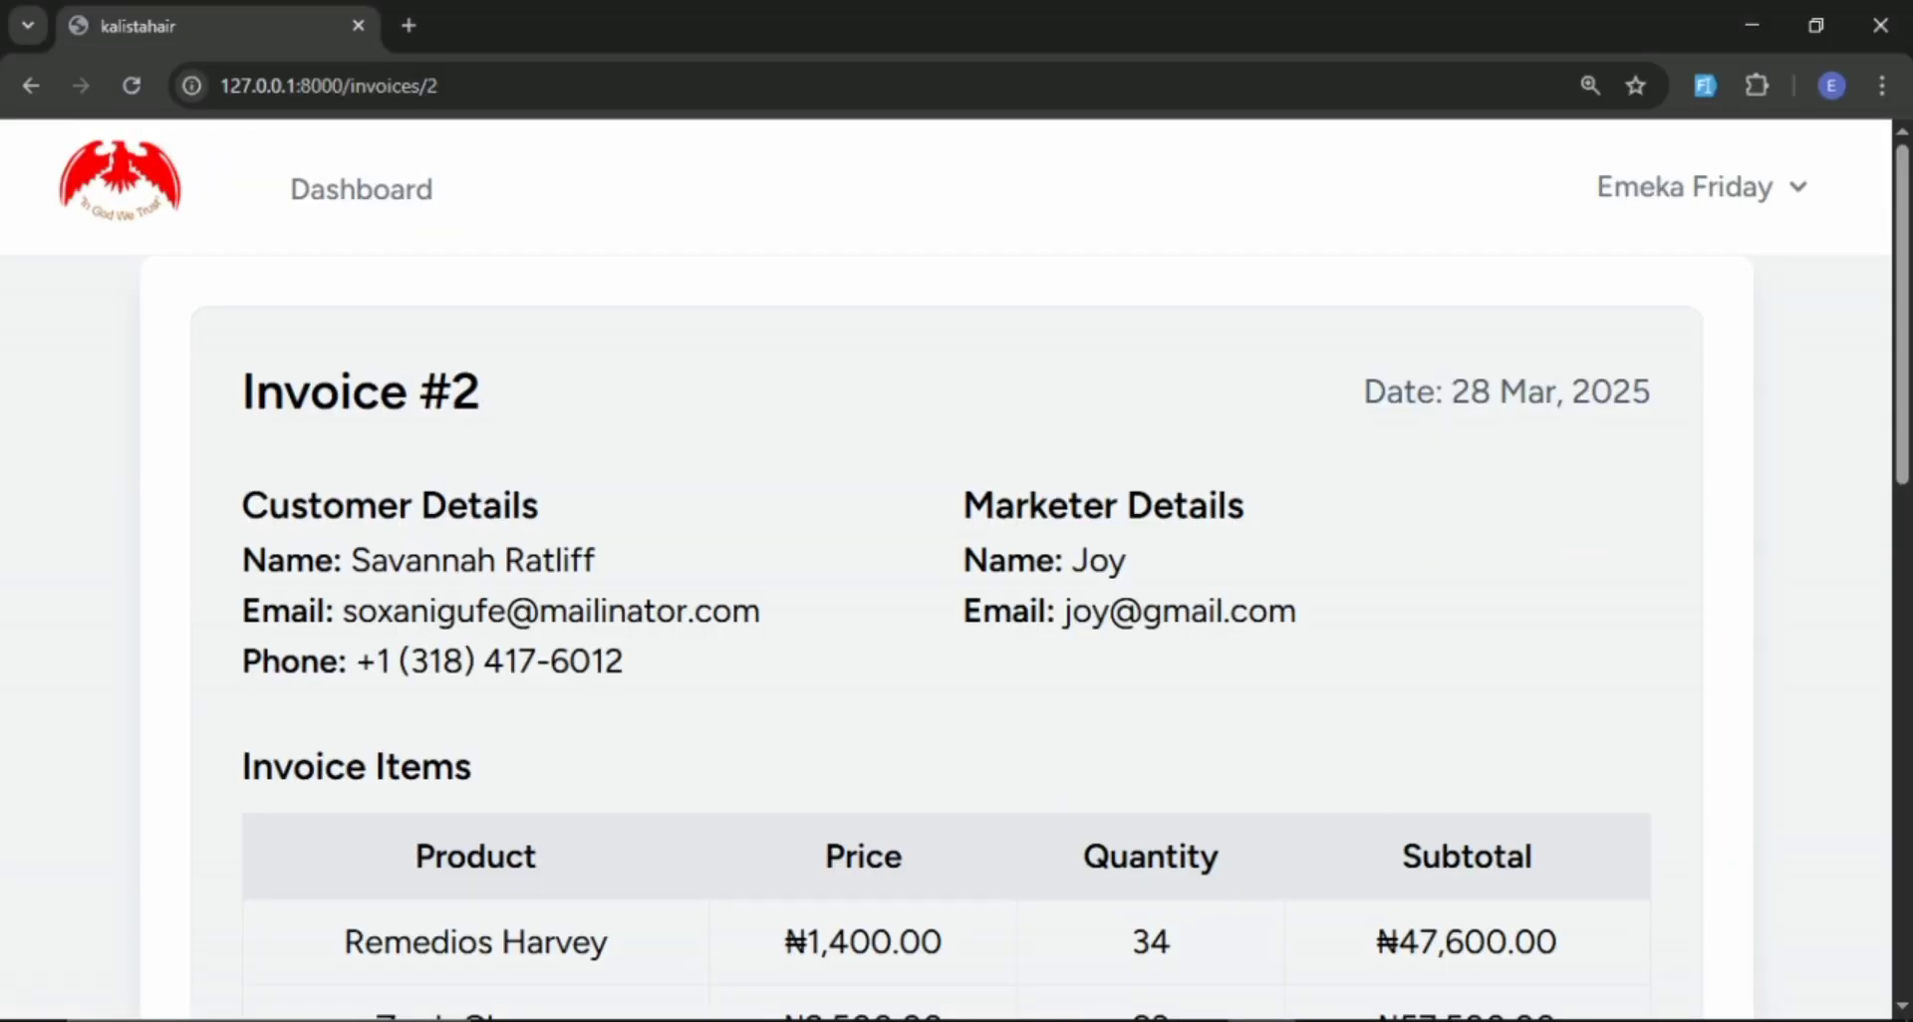
click(368, 207)
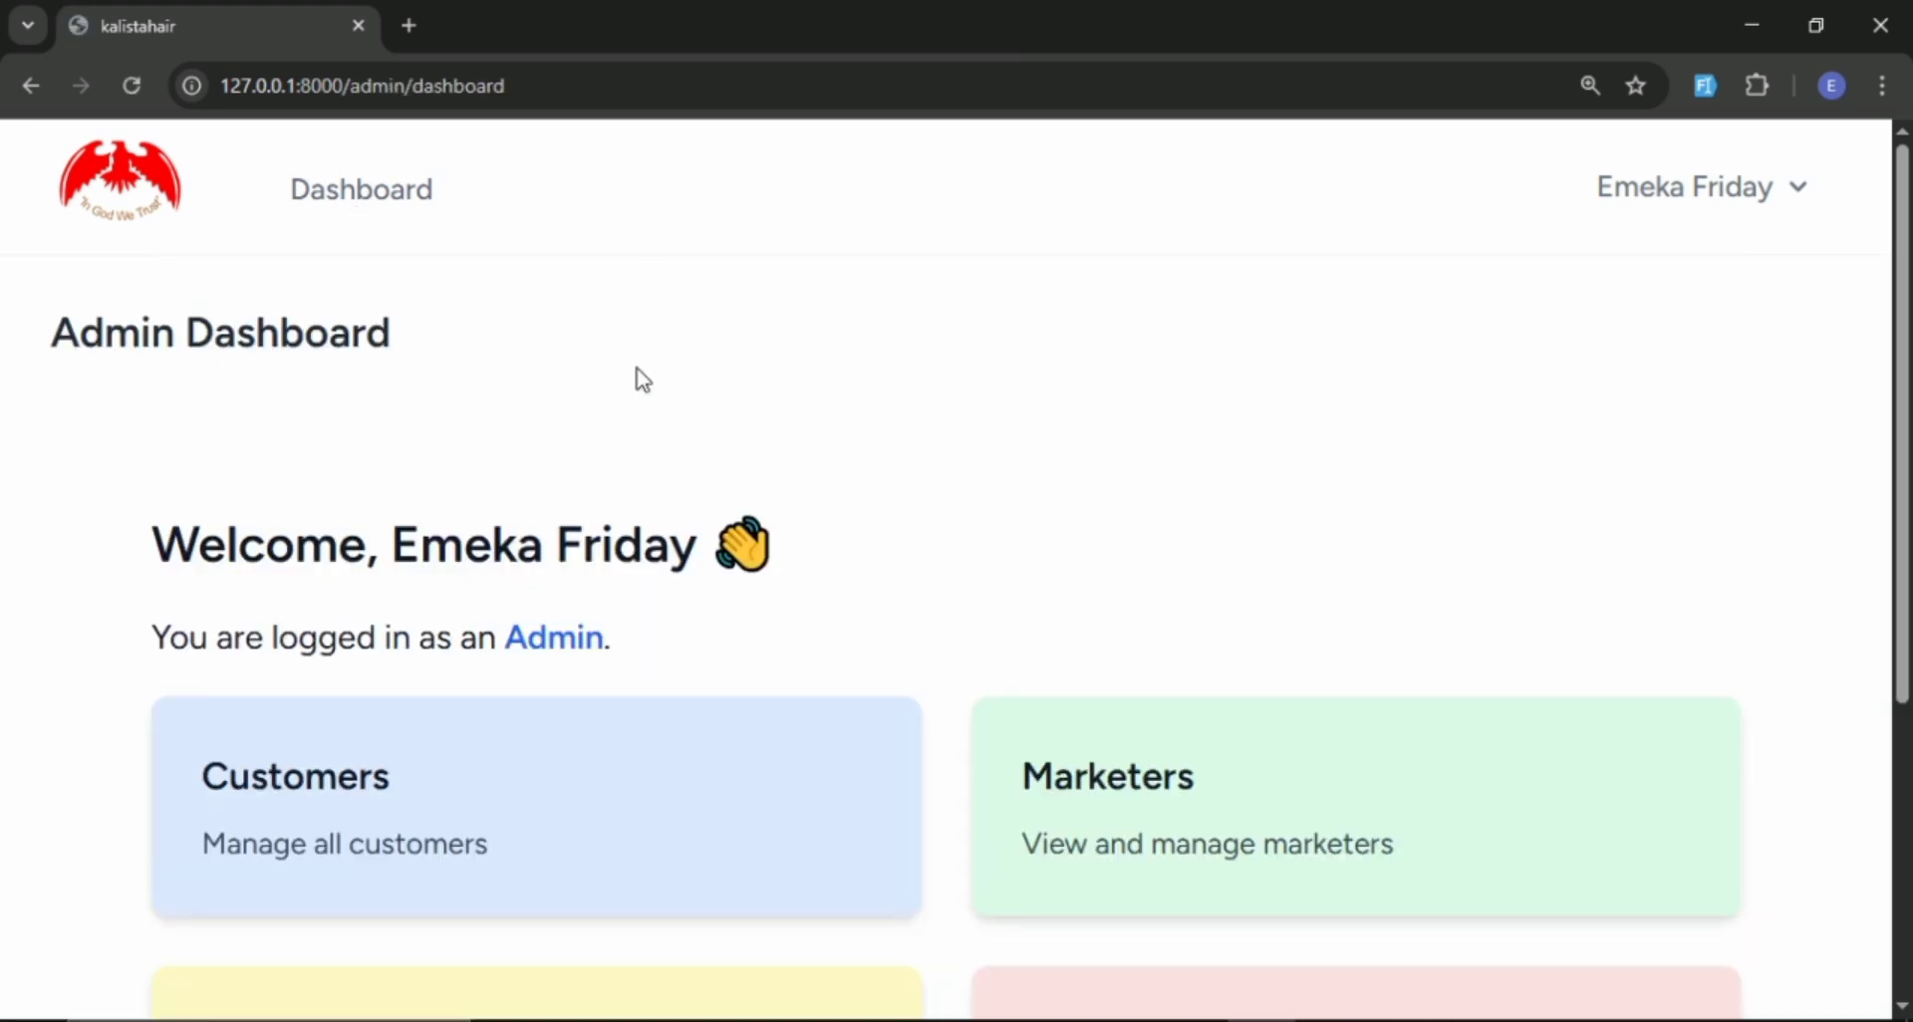
scroll(487, 444, down, 3)
click(1141, 615)
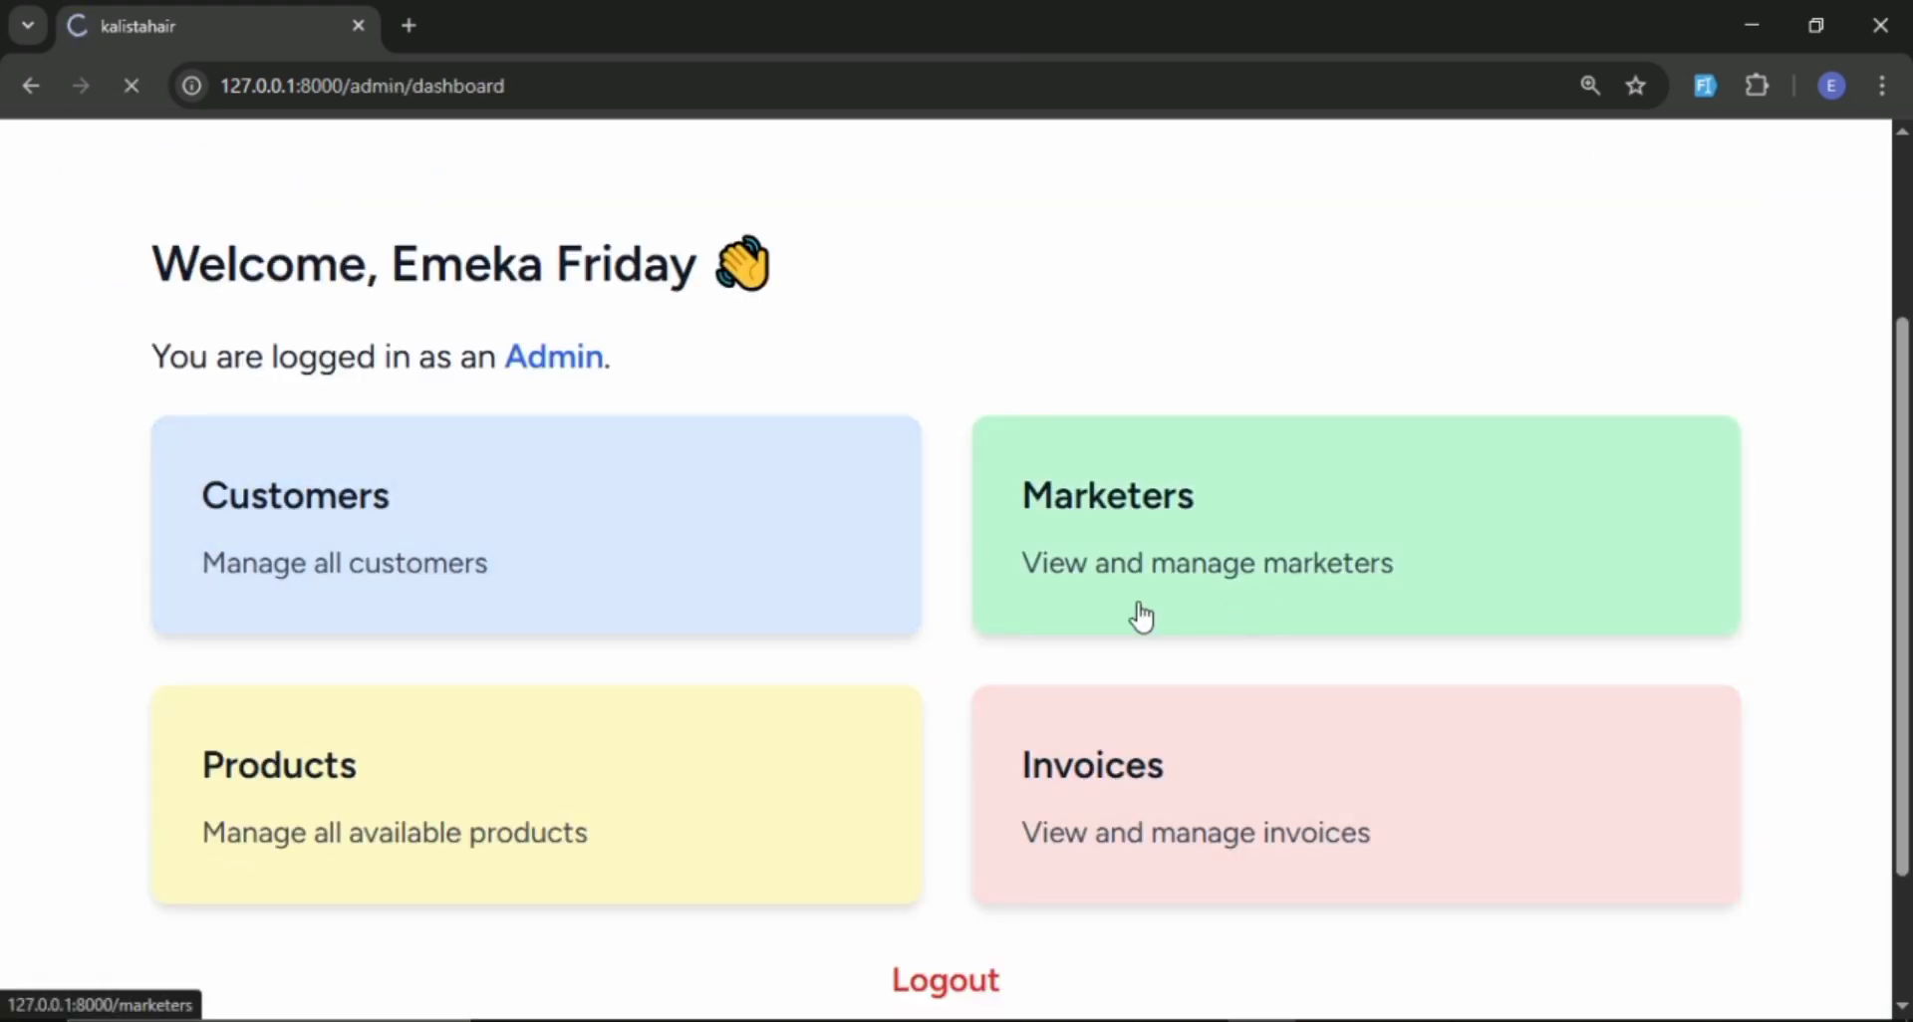
scroll(764, 471, down, 2)
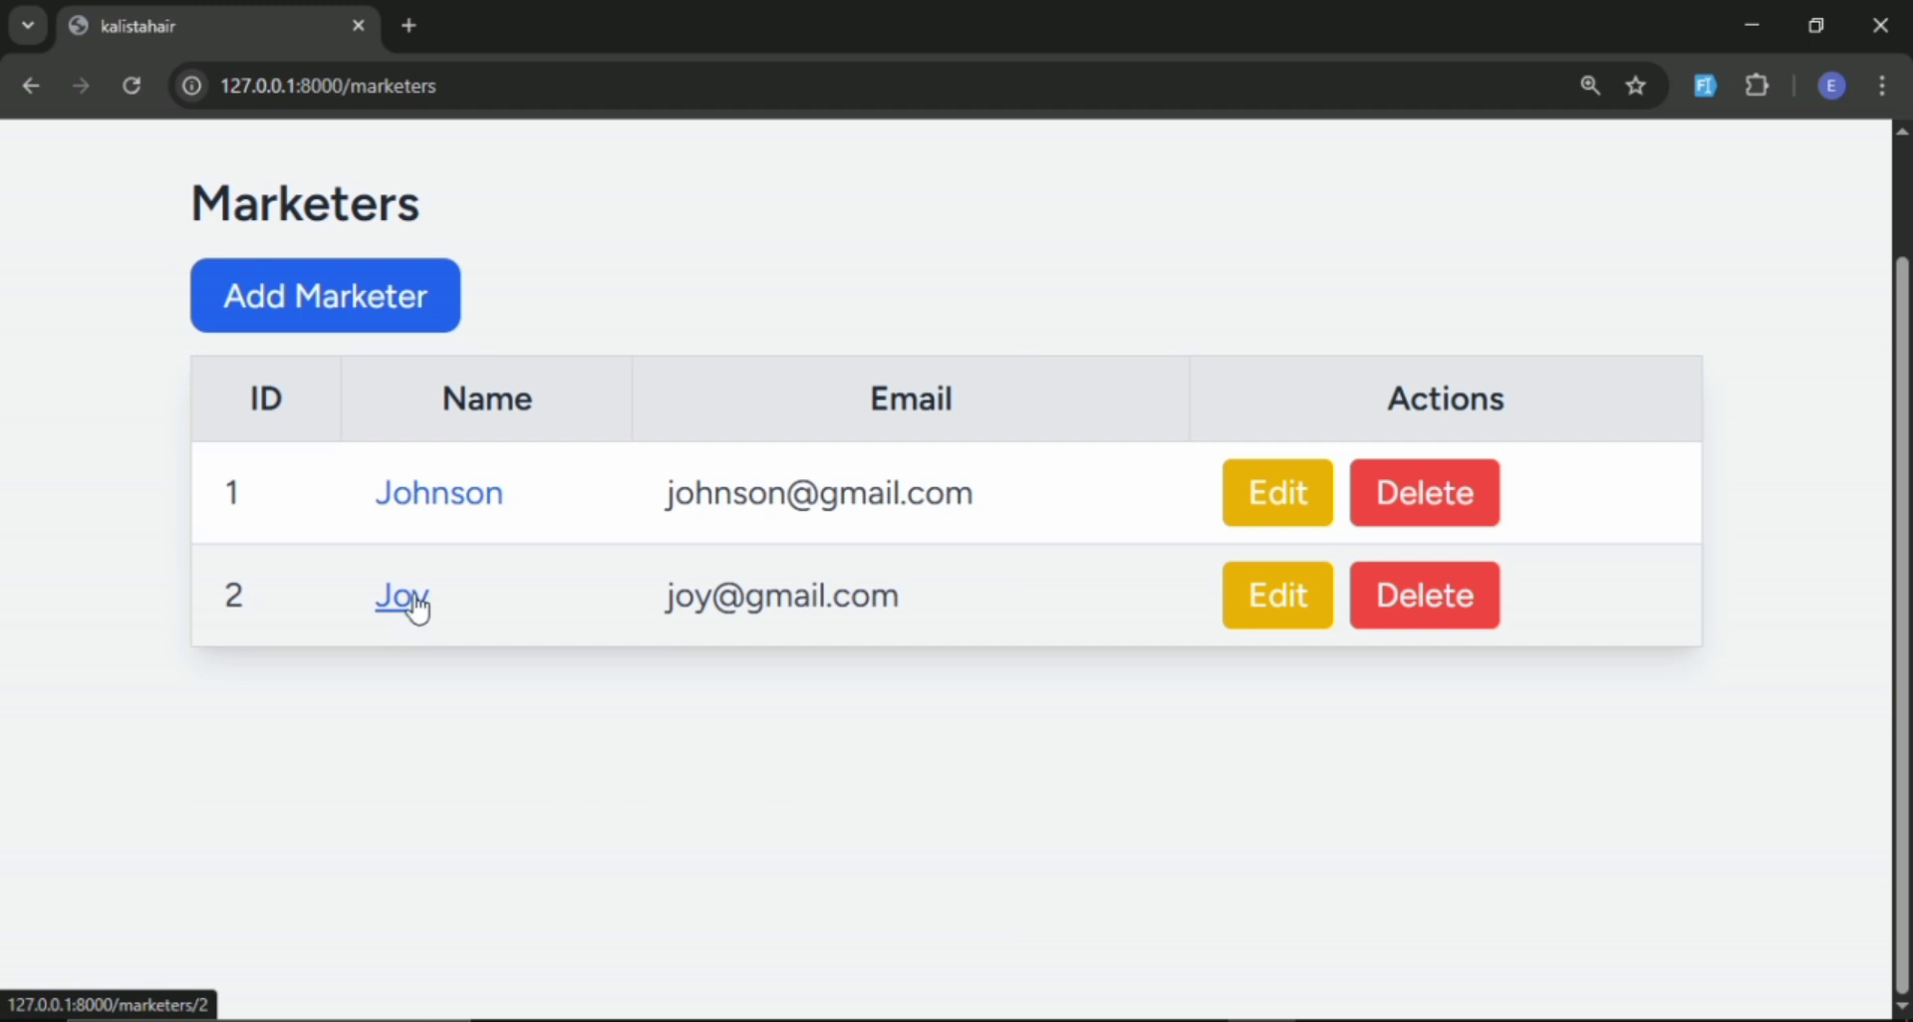
Open the first marketer's details, check the total purchases and debts, and return to the marketers list.
click(476, 516)
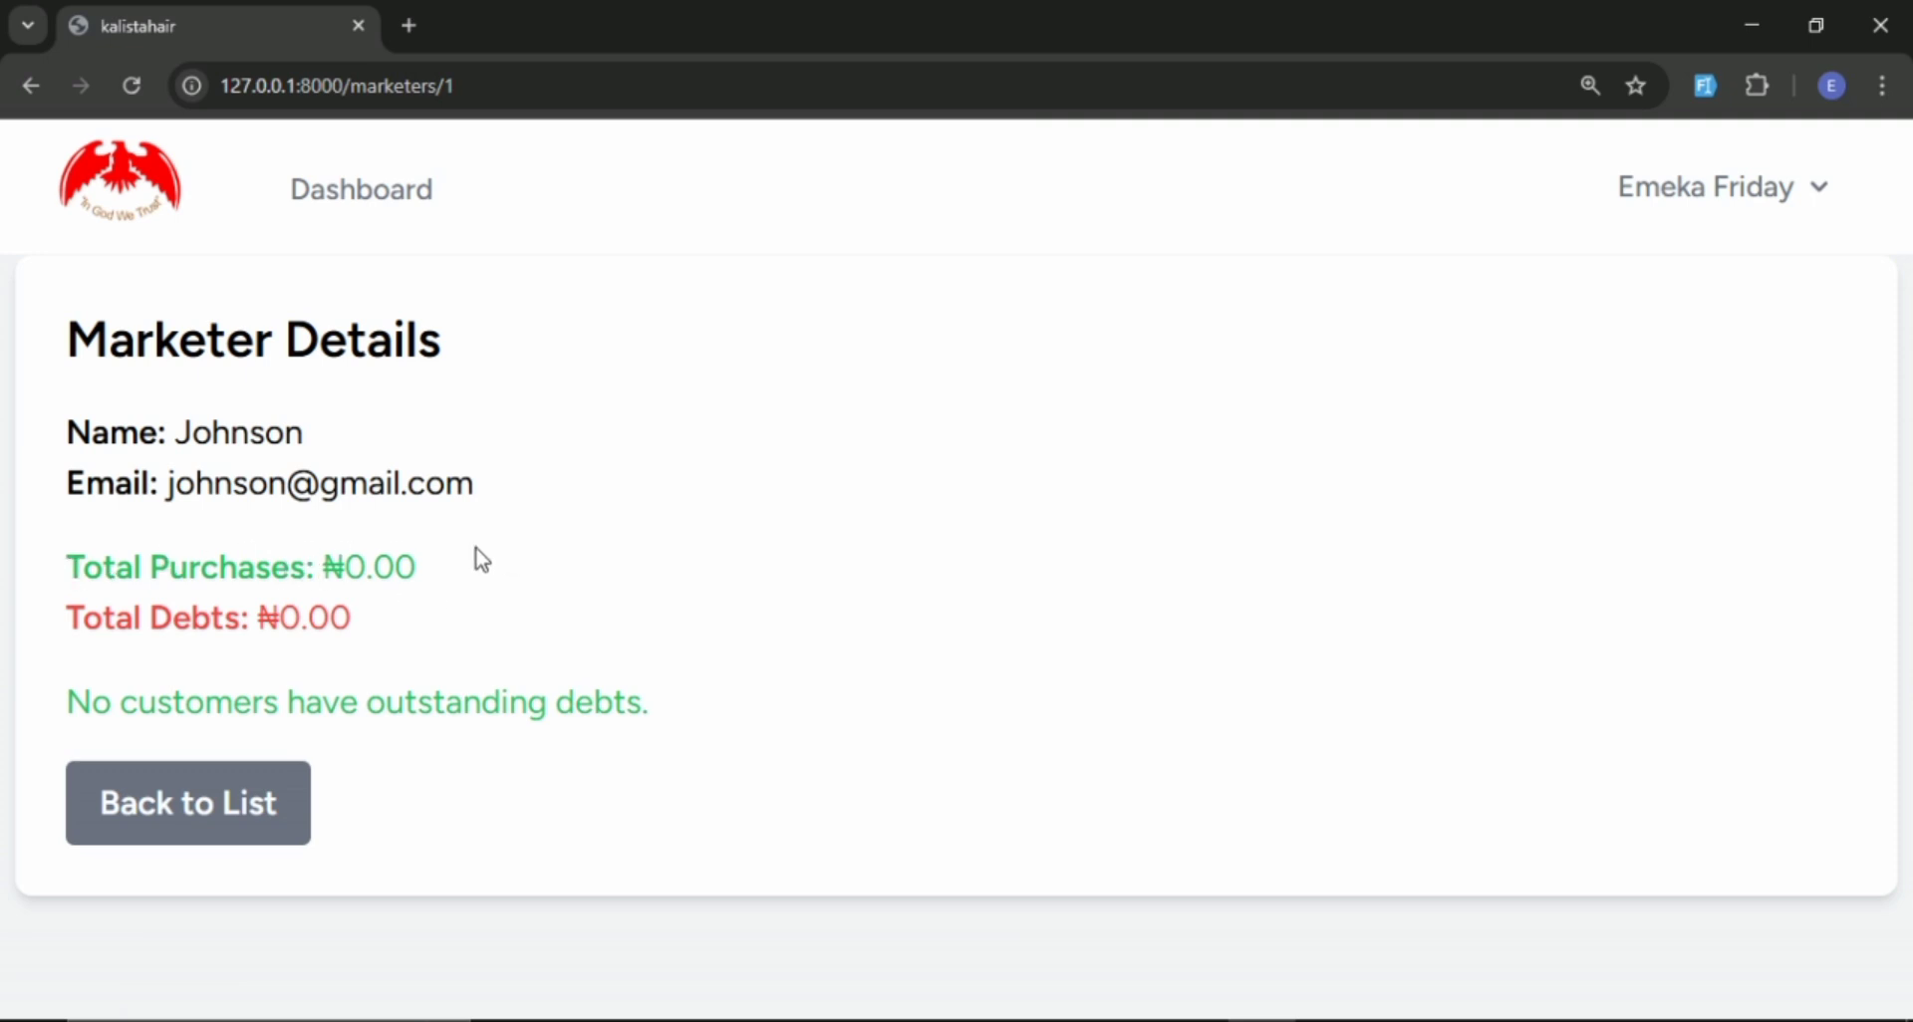
click(197, 799)
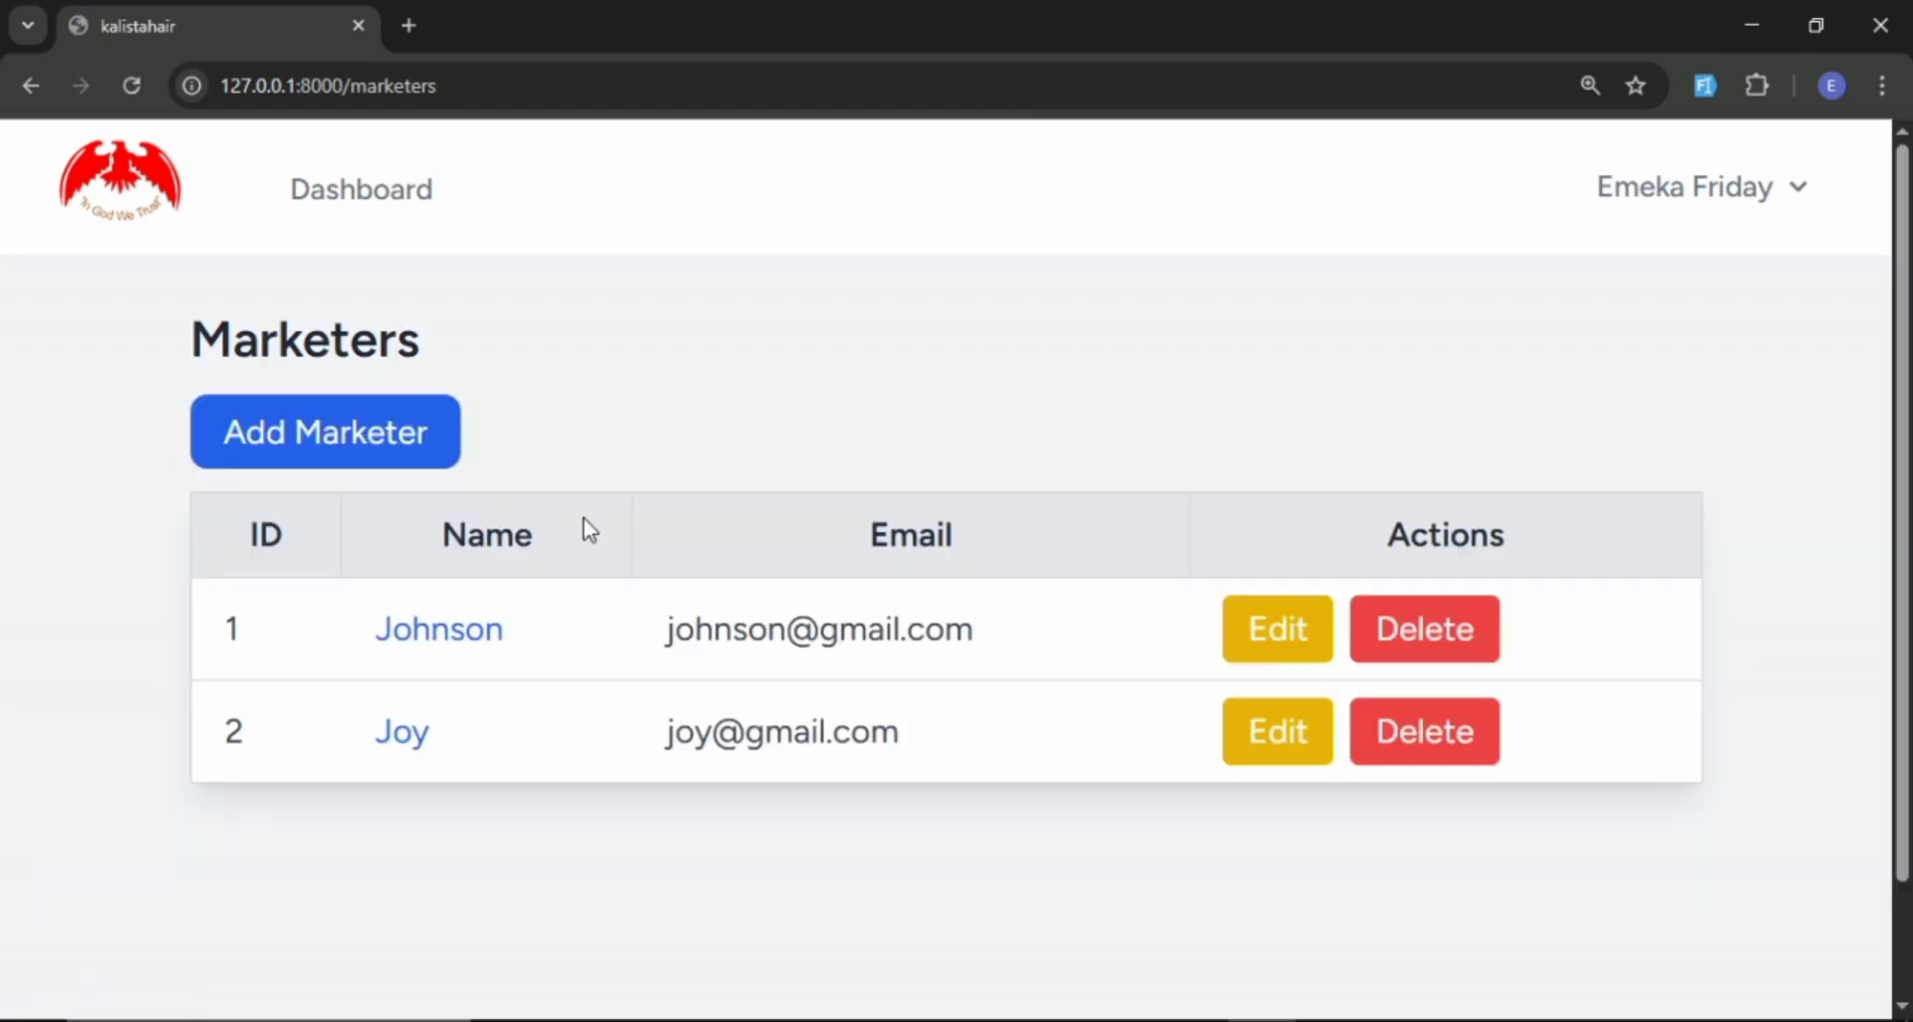
Open the second marketer's details and review the total purchases, total debts and customers with debt.
scroll(445, 647, down, 1)
click(399, 605)
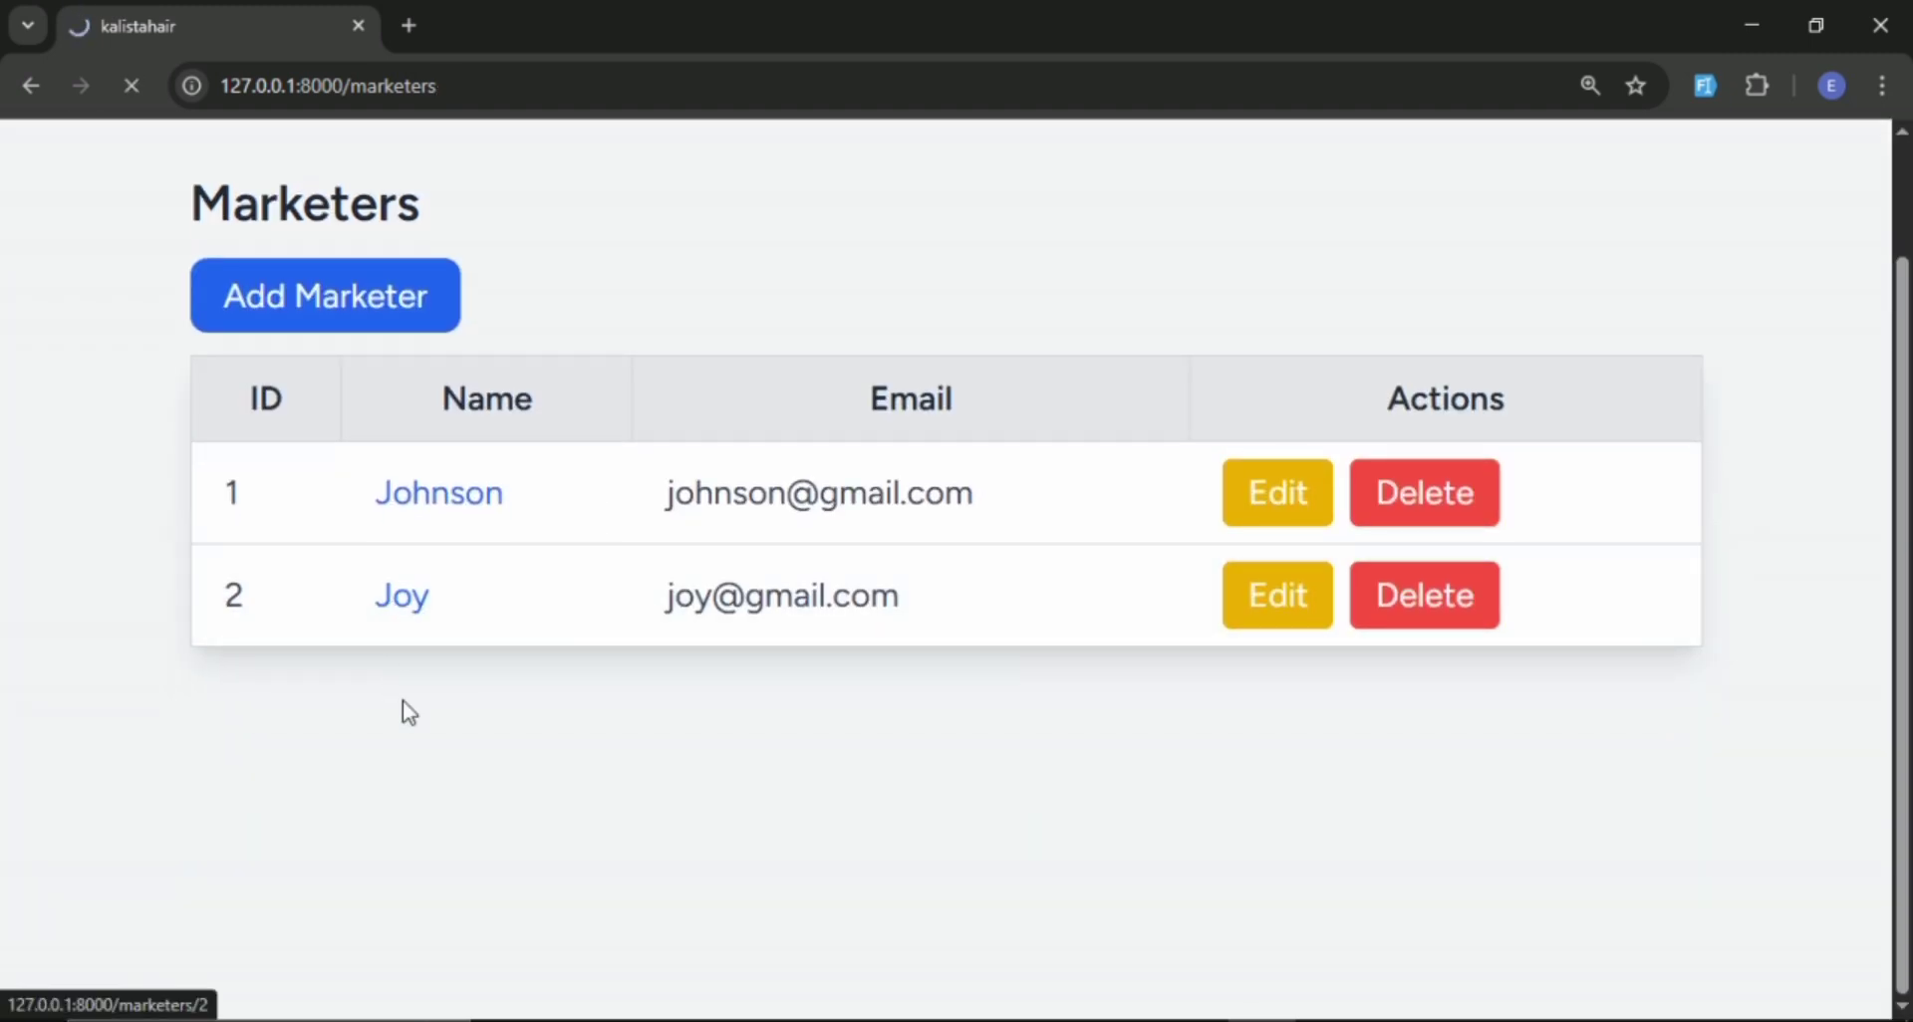
scroll(531, 545, down, 2)
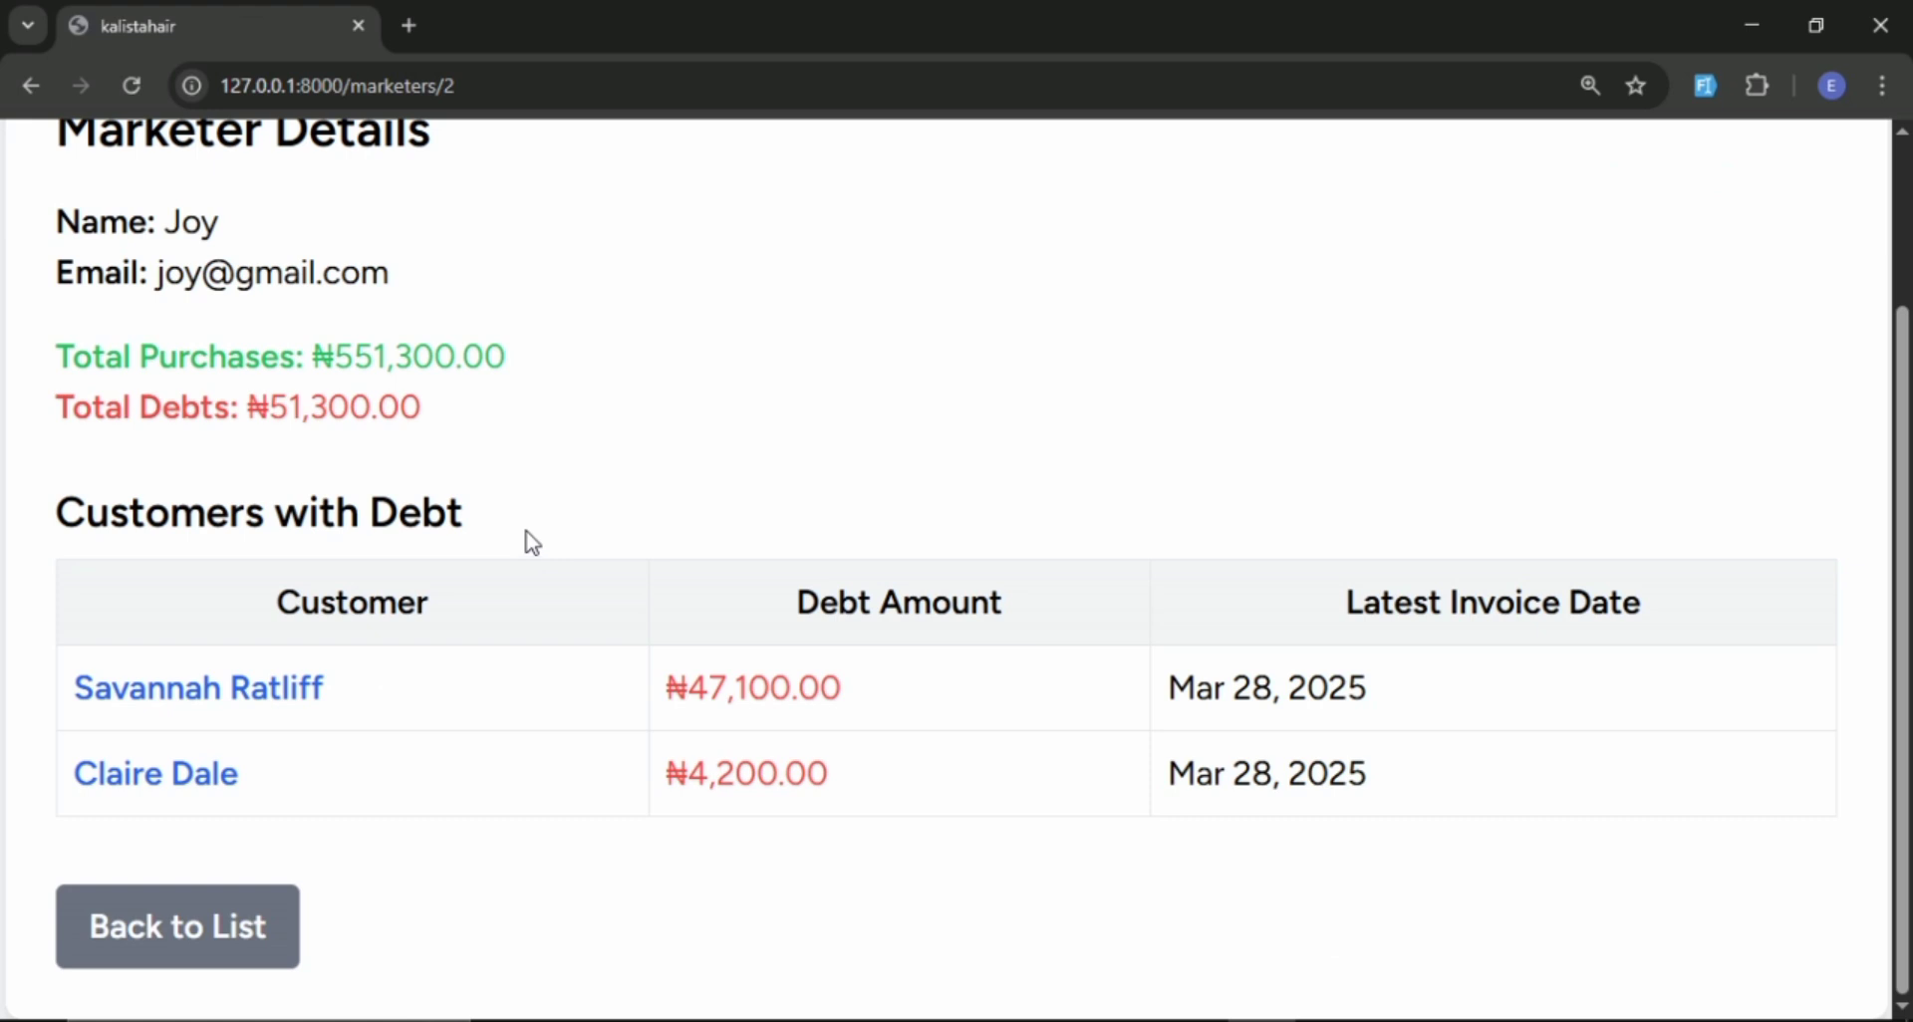
scroll(531, 545, up, 1)
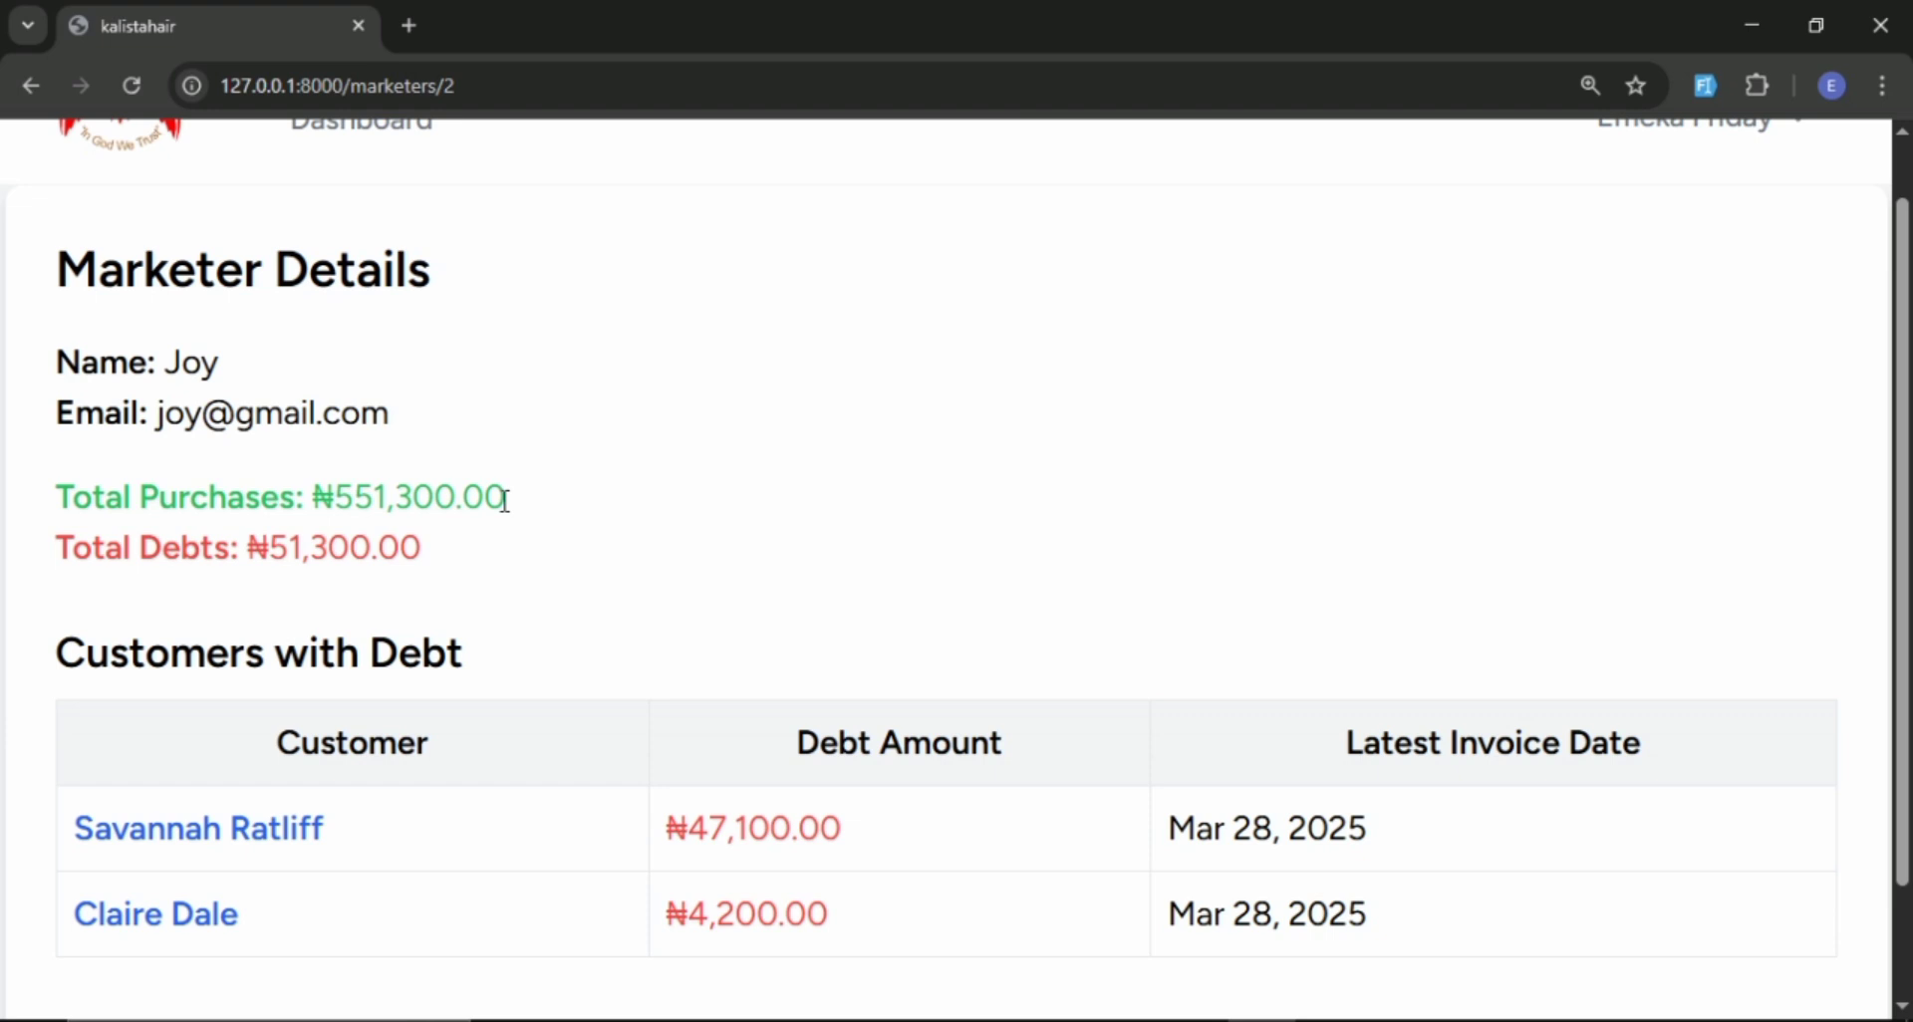
scroll(517, 500, down, 2)
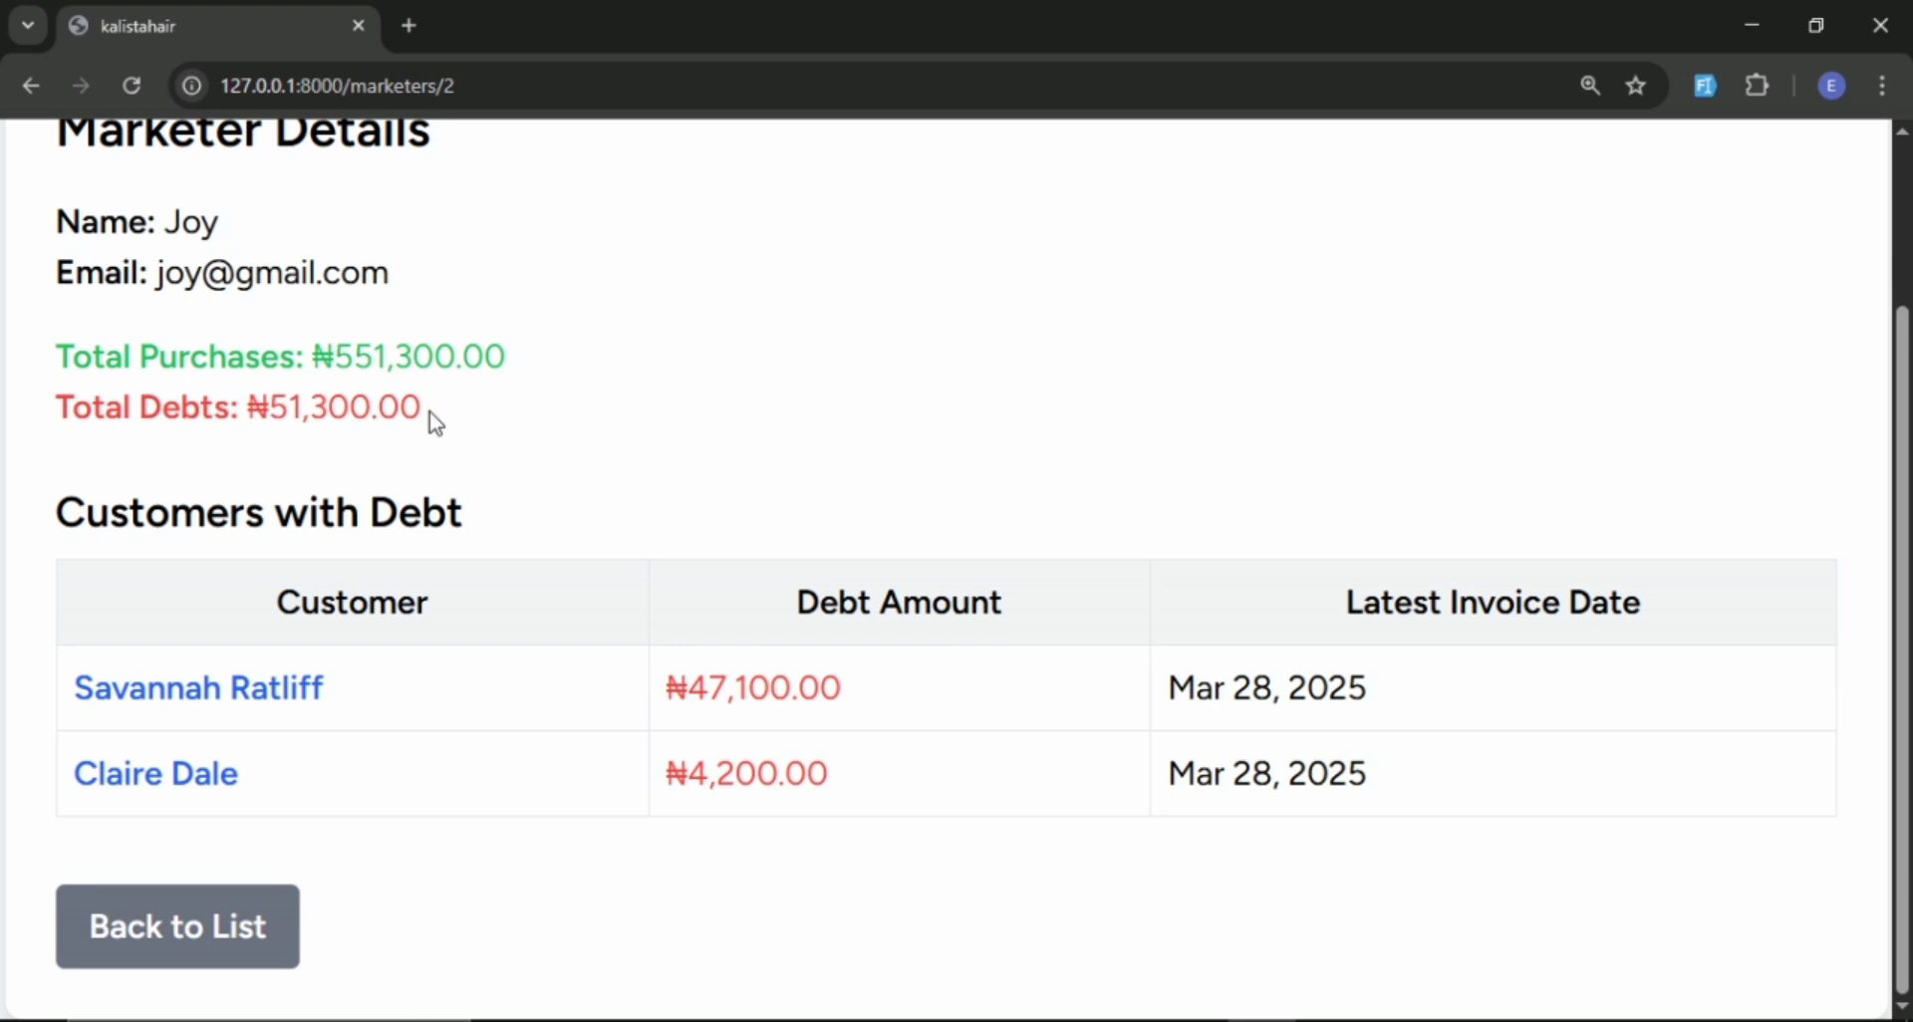
scroll(431, 419, up, 2)
scroll(432, 419, down, 2)
scroll(412, 469, up, 2)
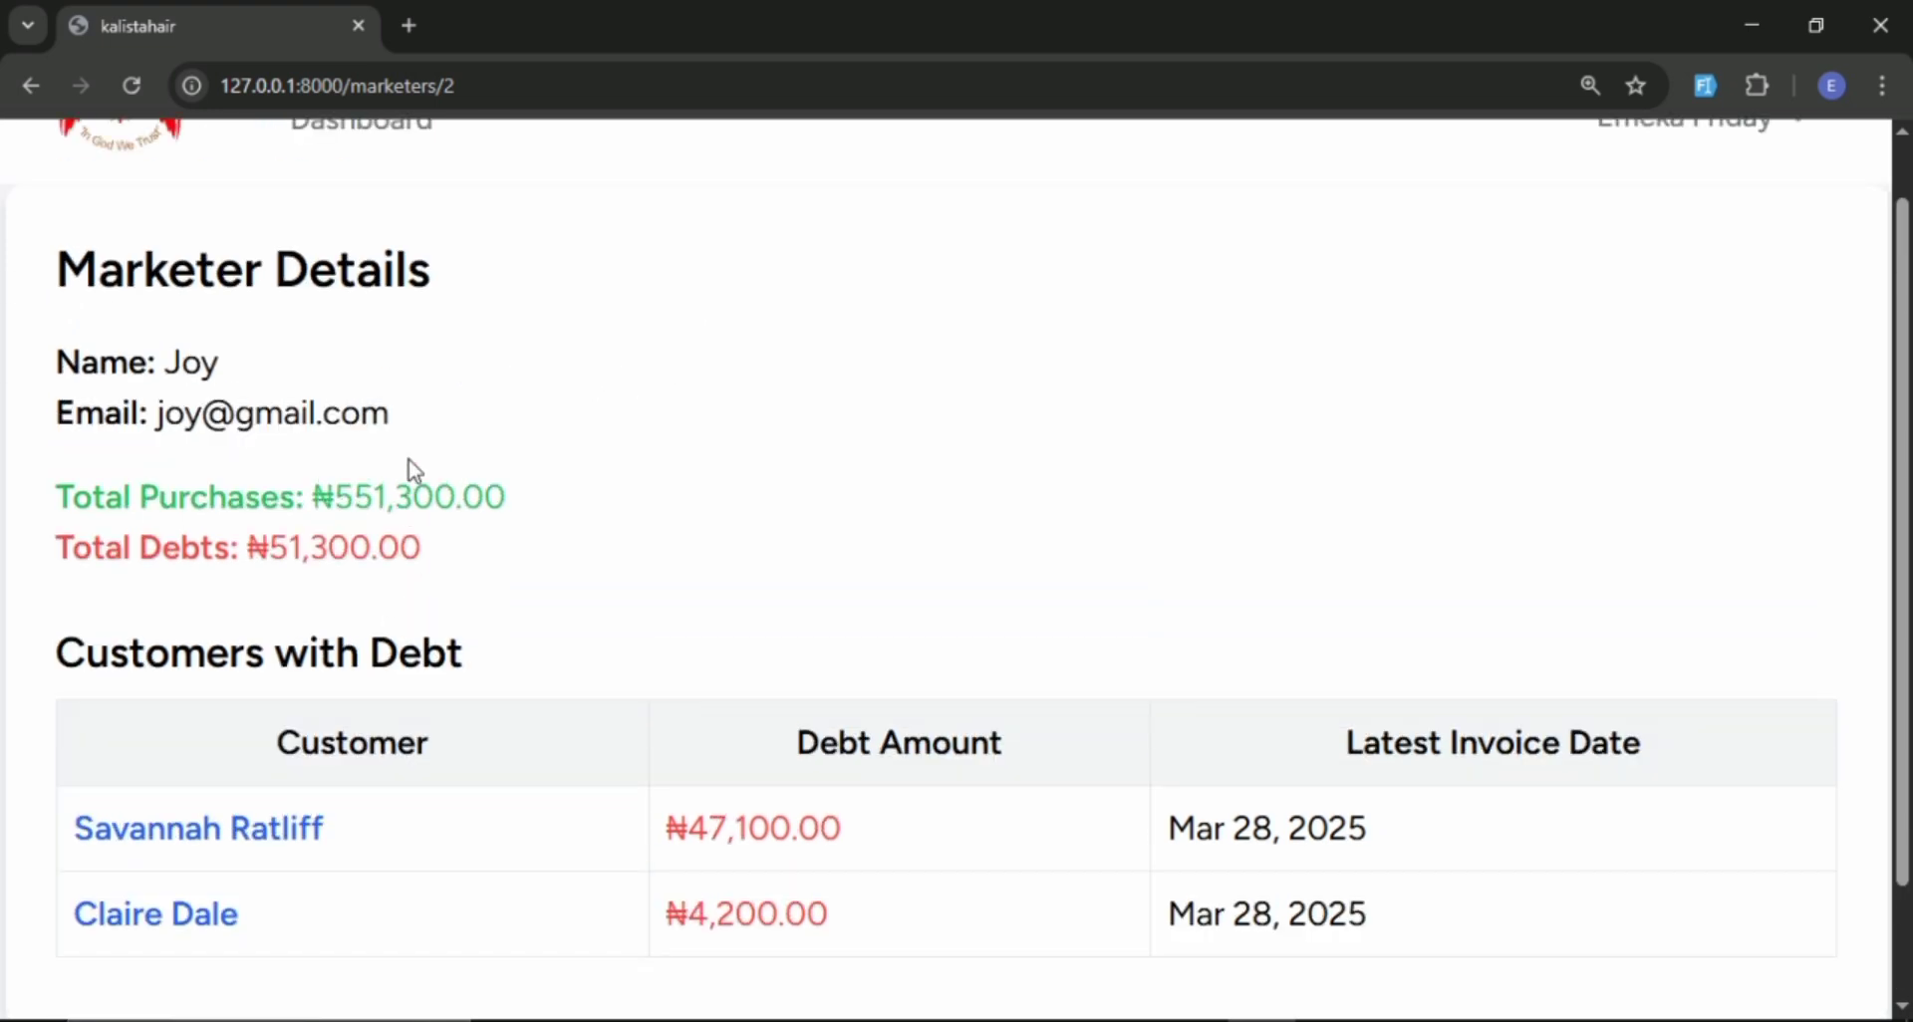
scroll(468, 440, down, 2)
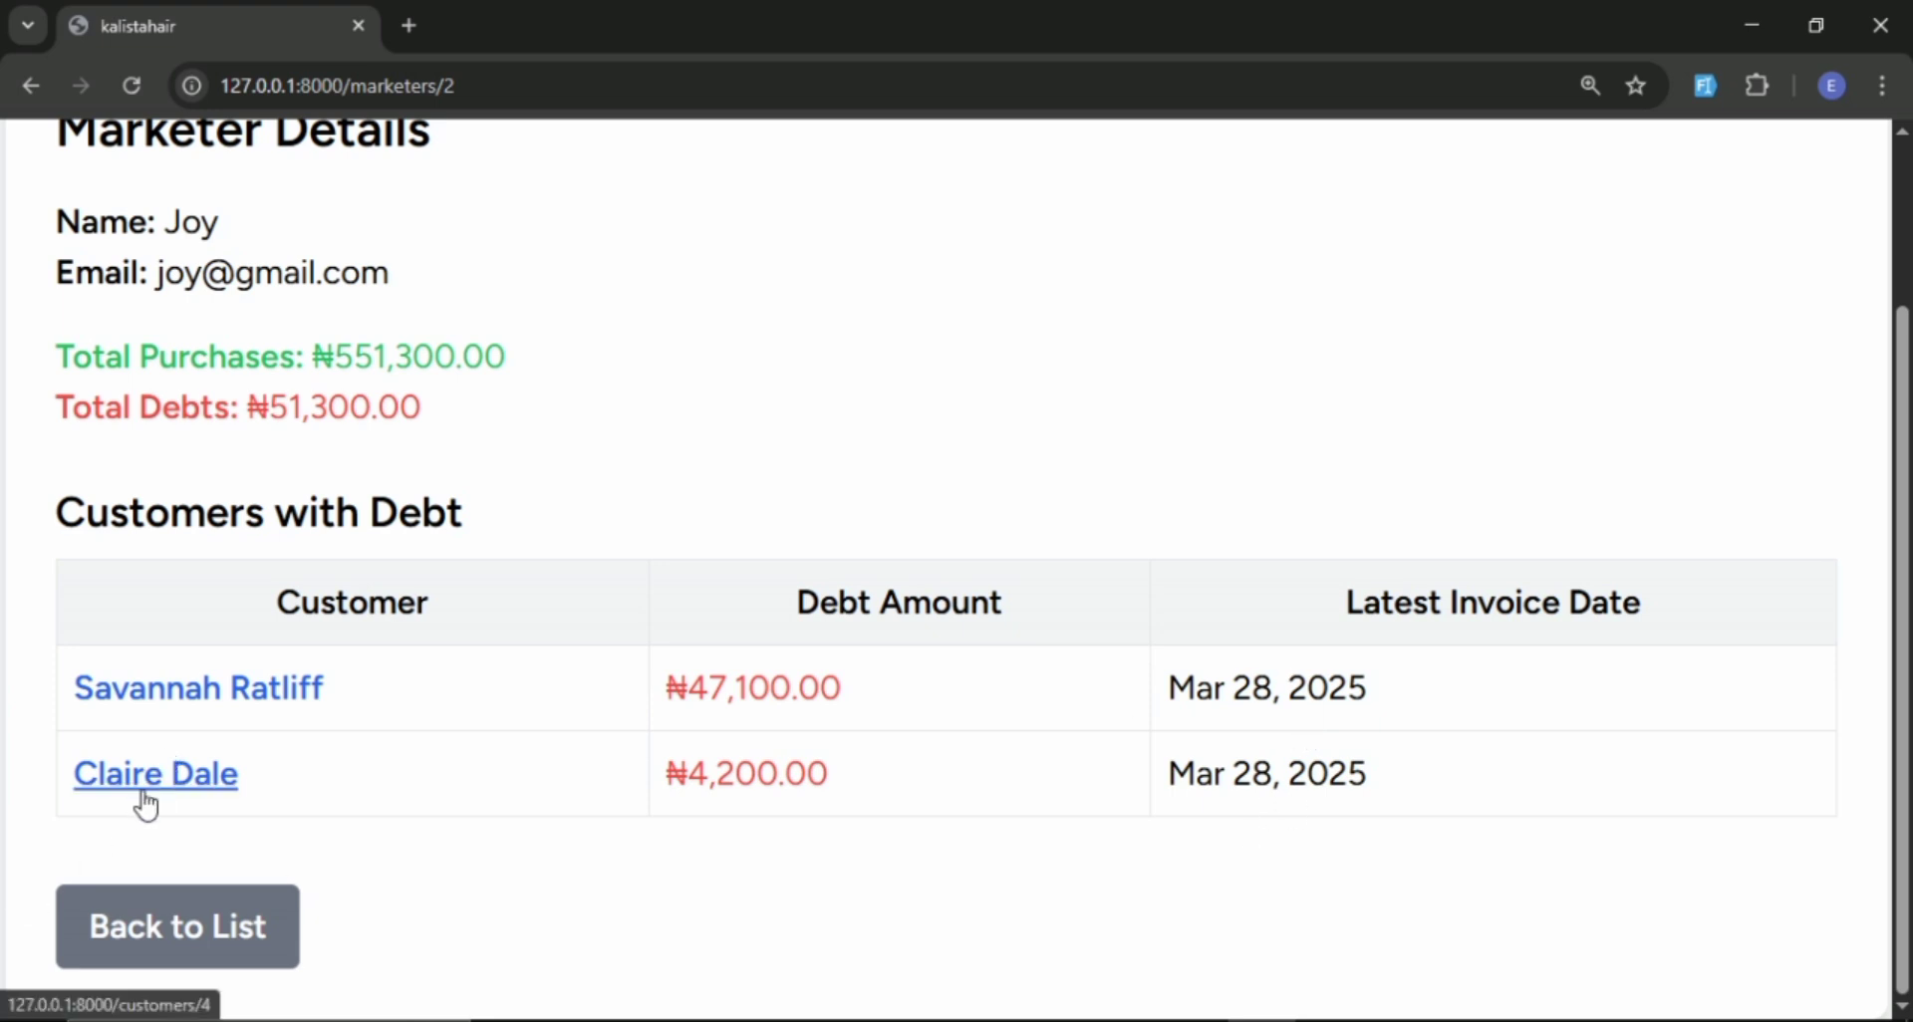
Open the first indebted customer's details, check purchases after returns and total debt, and go back to the customers list.
click(190, 698)
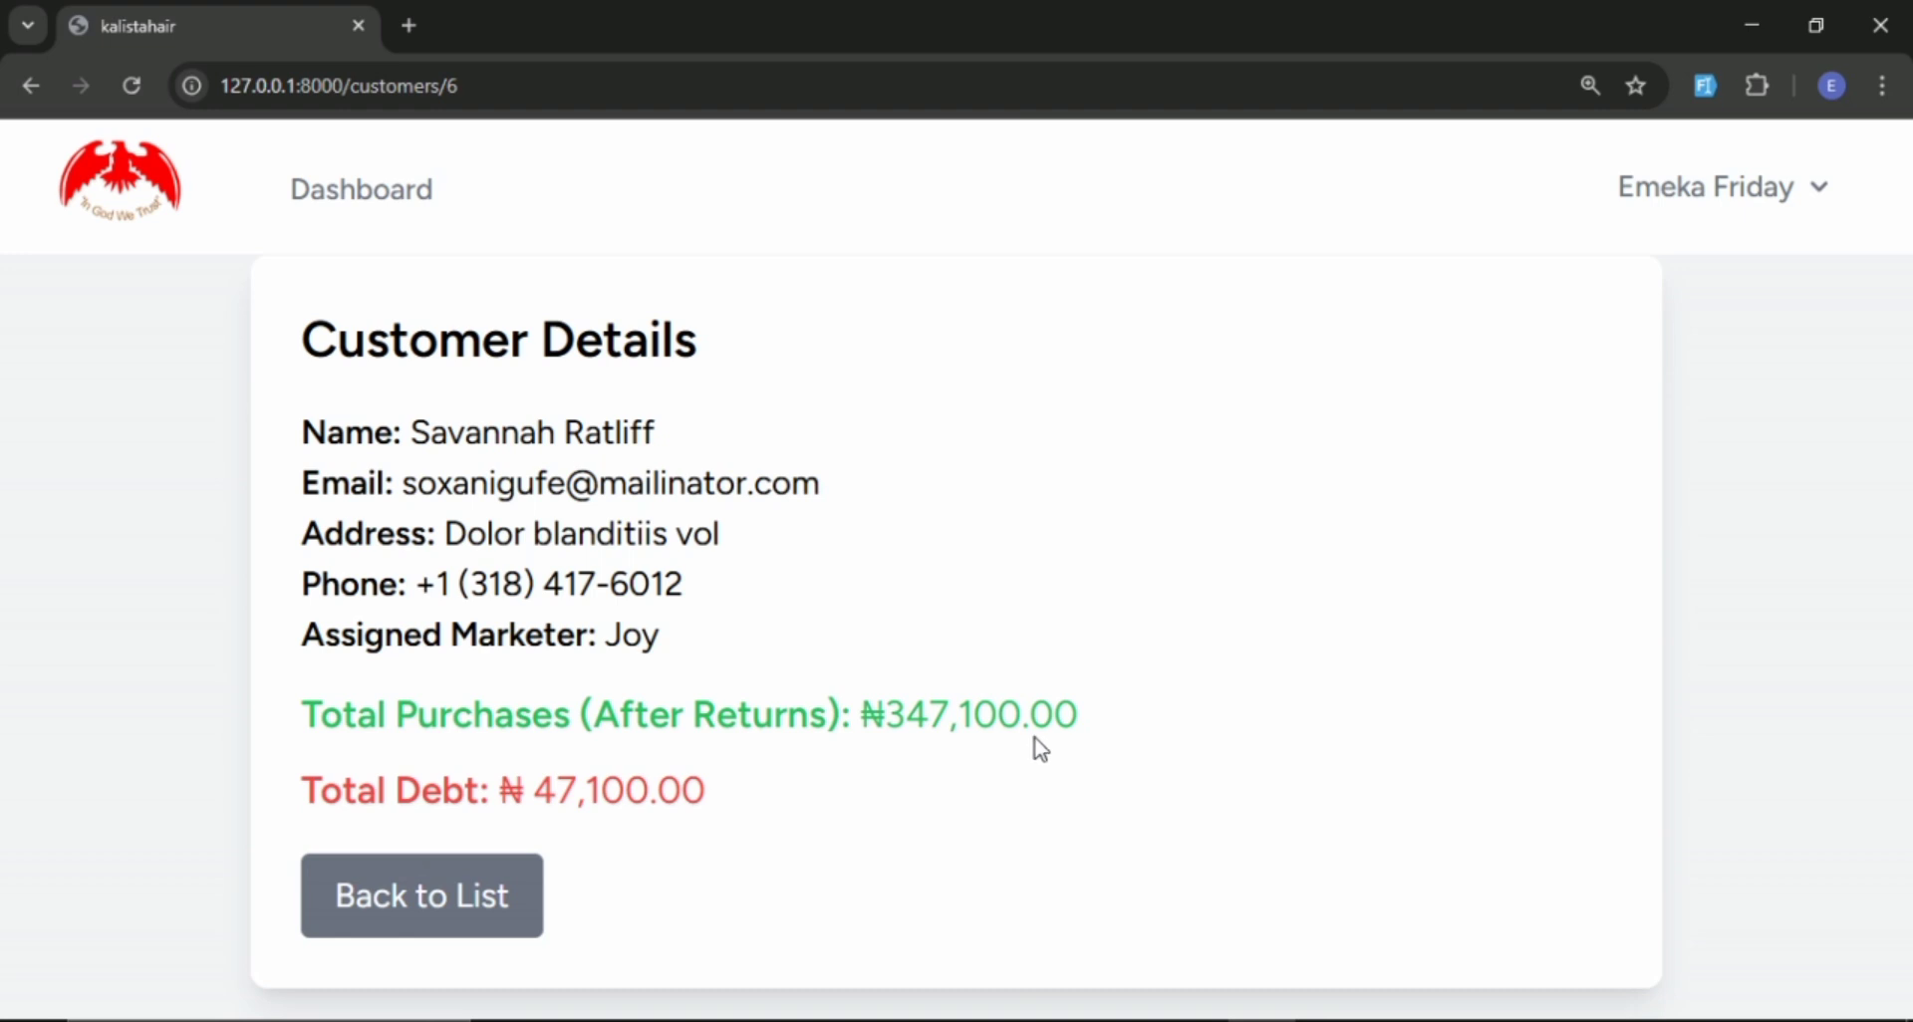
click(459, 911)
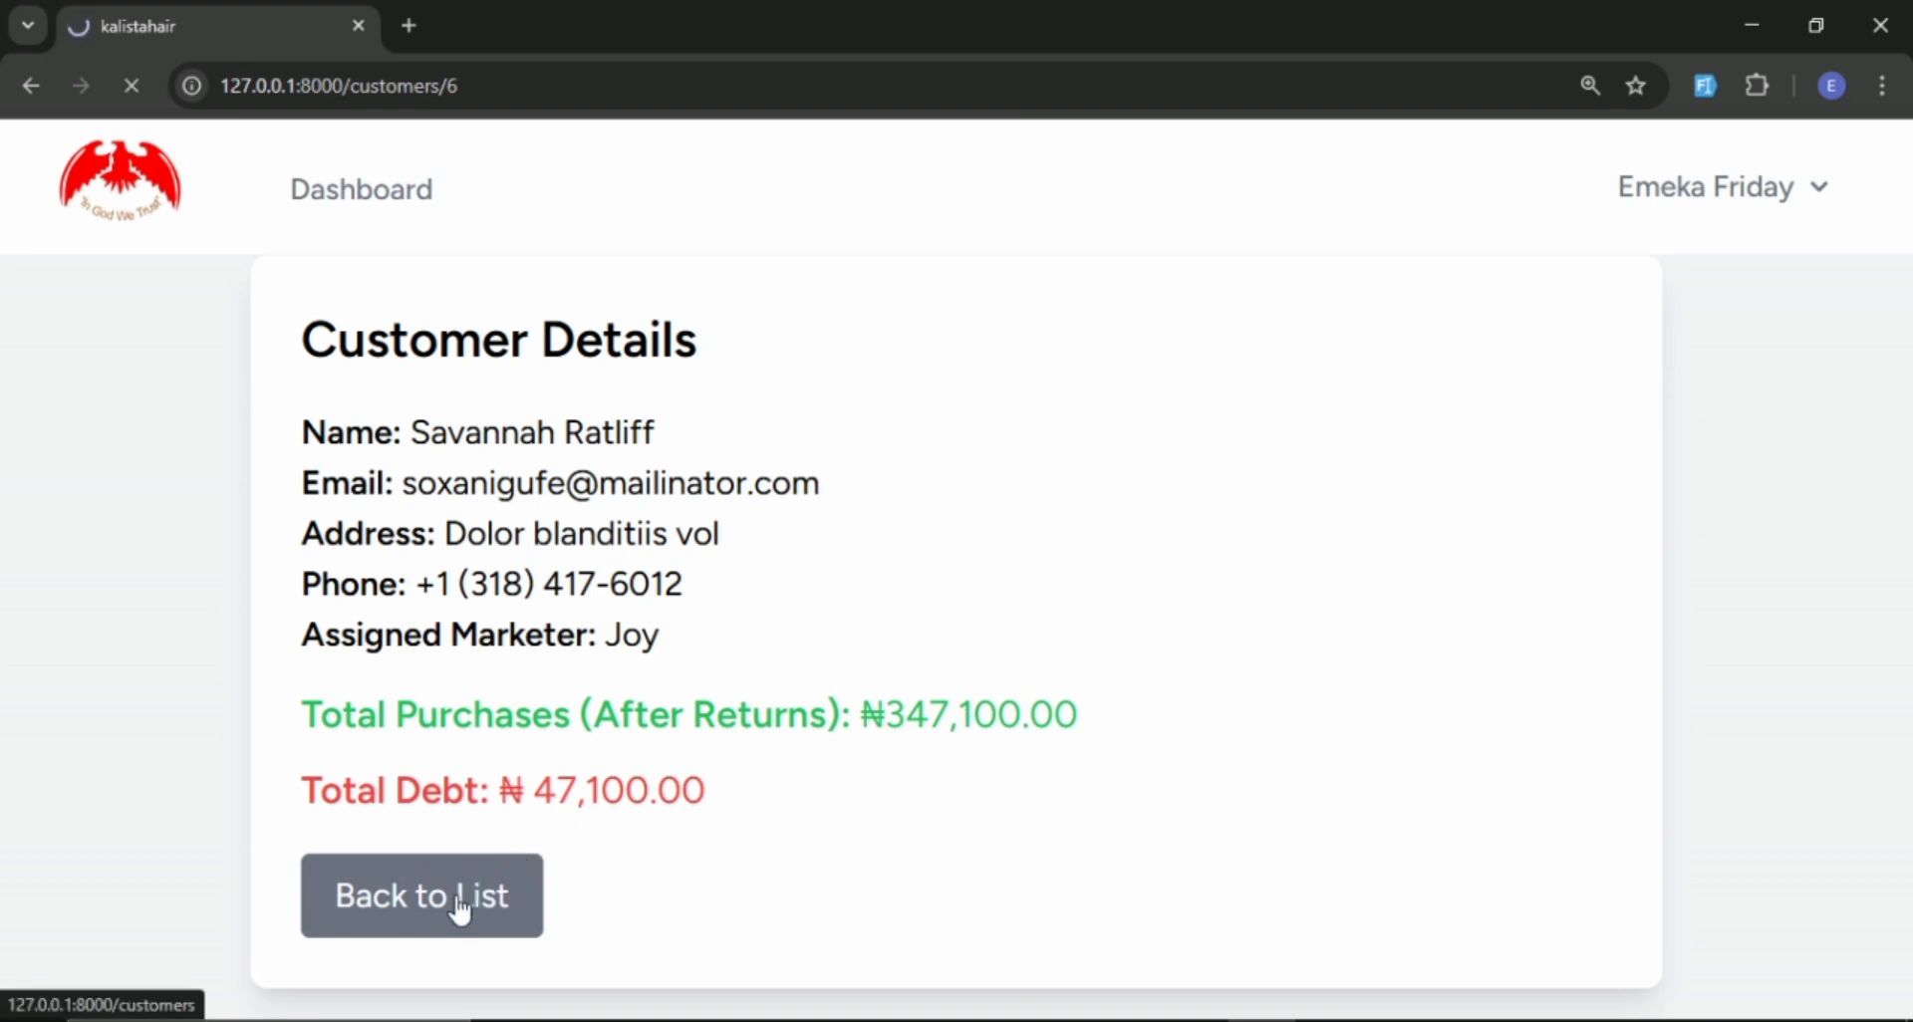
scroll(534, 808, down, 3)
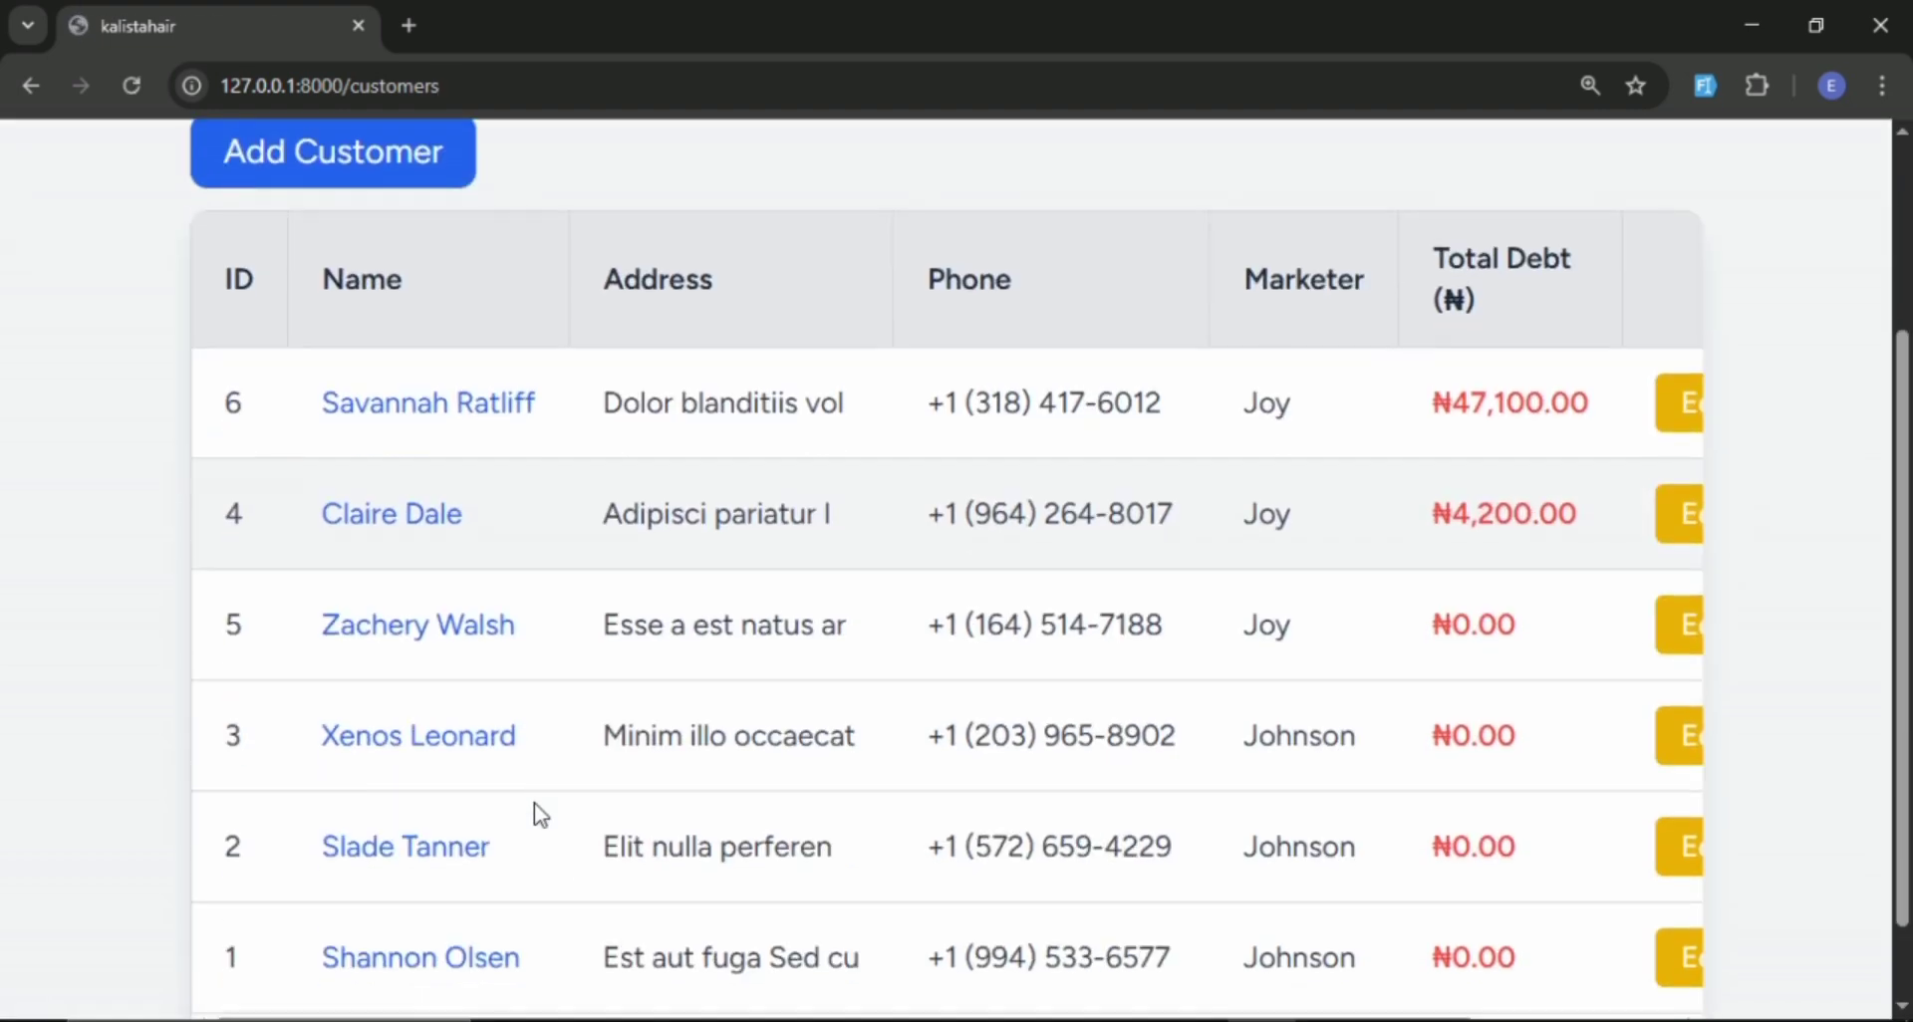
Return to the admin dashboard and reopen the second marketer's details to show the customers with debt.
scroll(534, 808, up, 3)
click(363, 222)
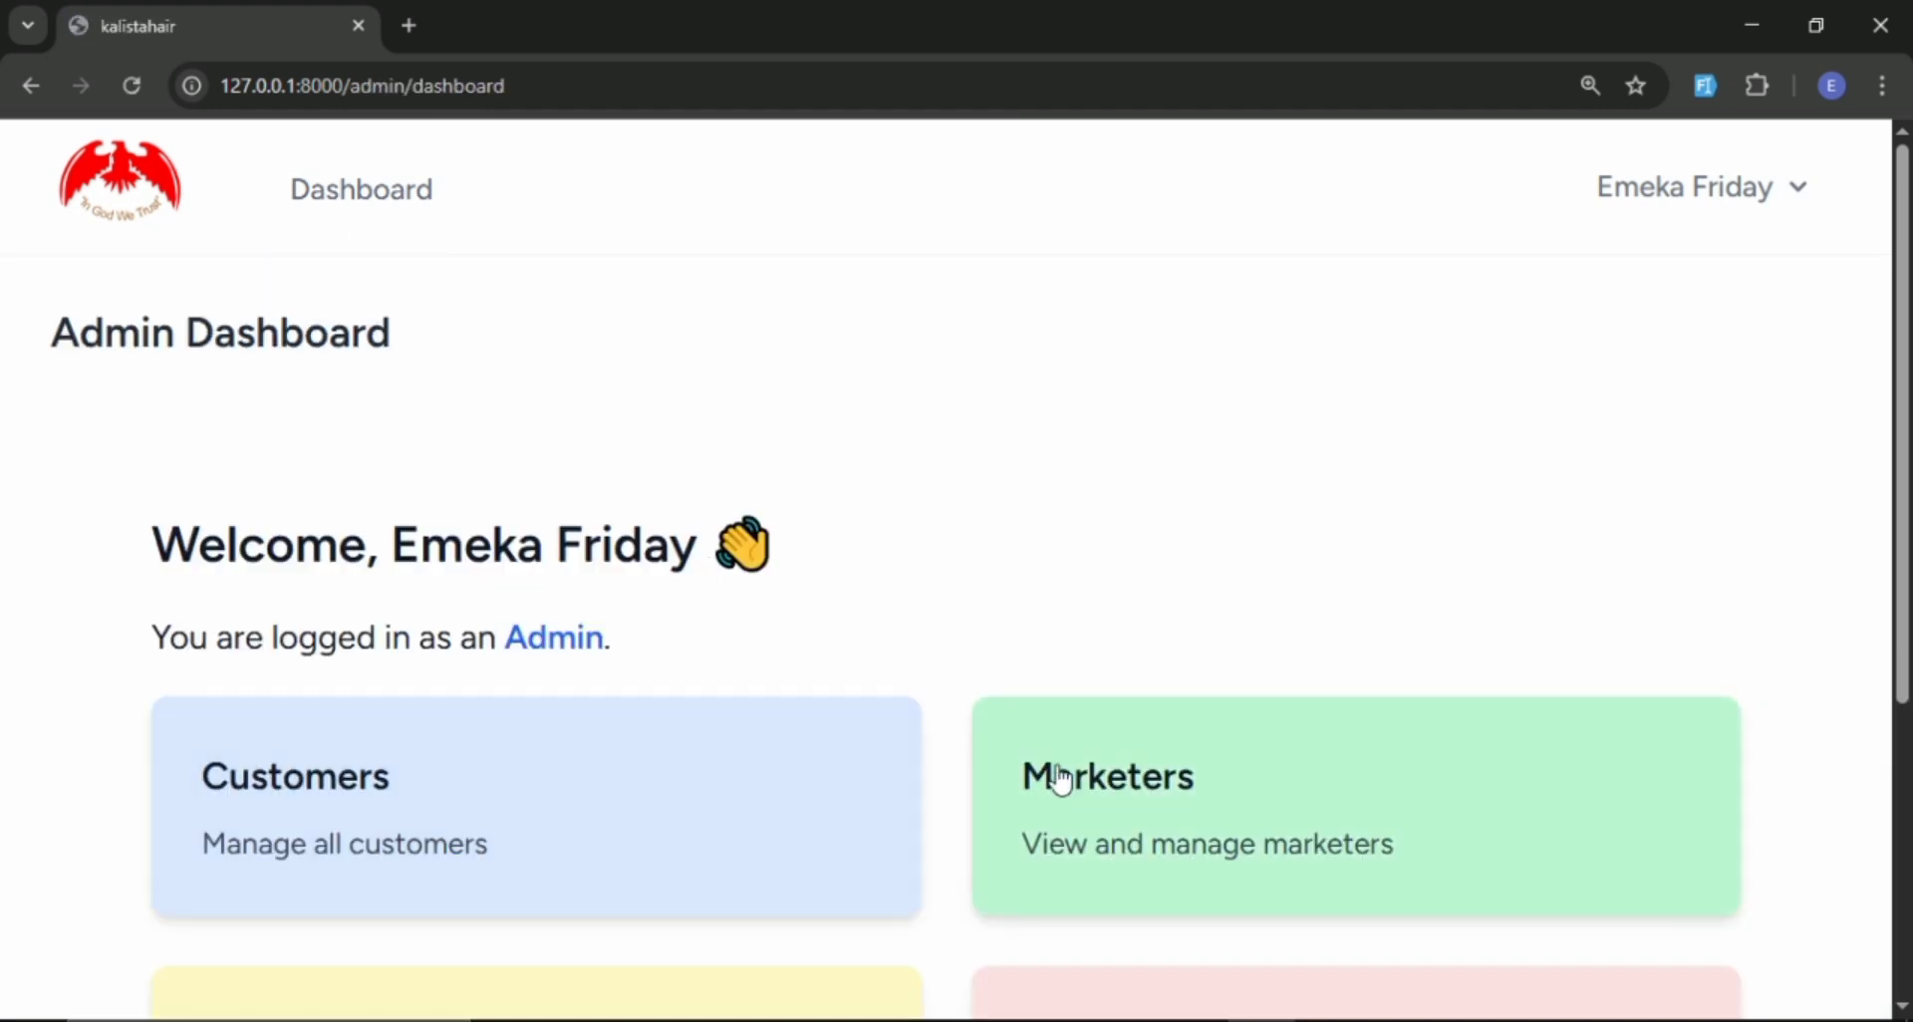
scroll(1036, 727, down, 3)
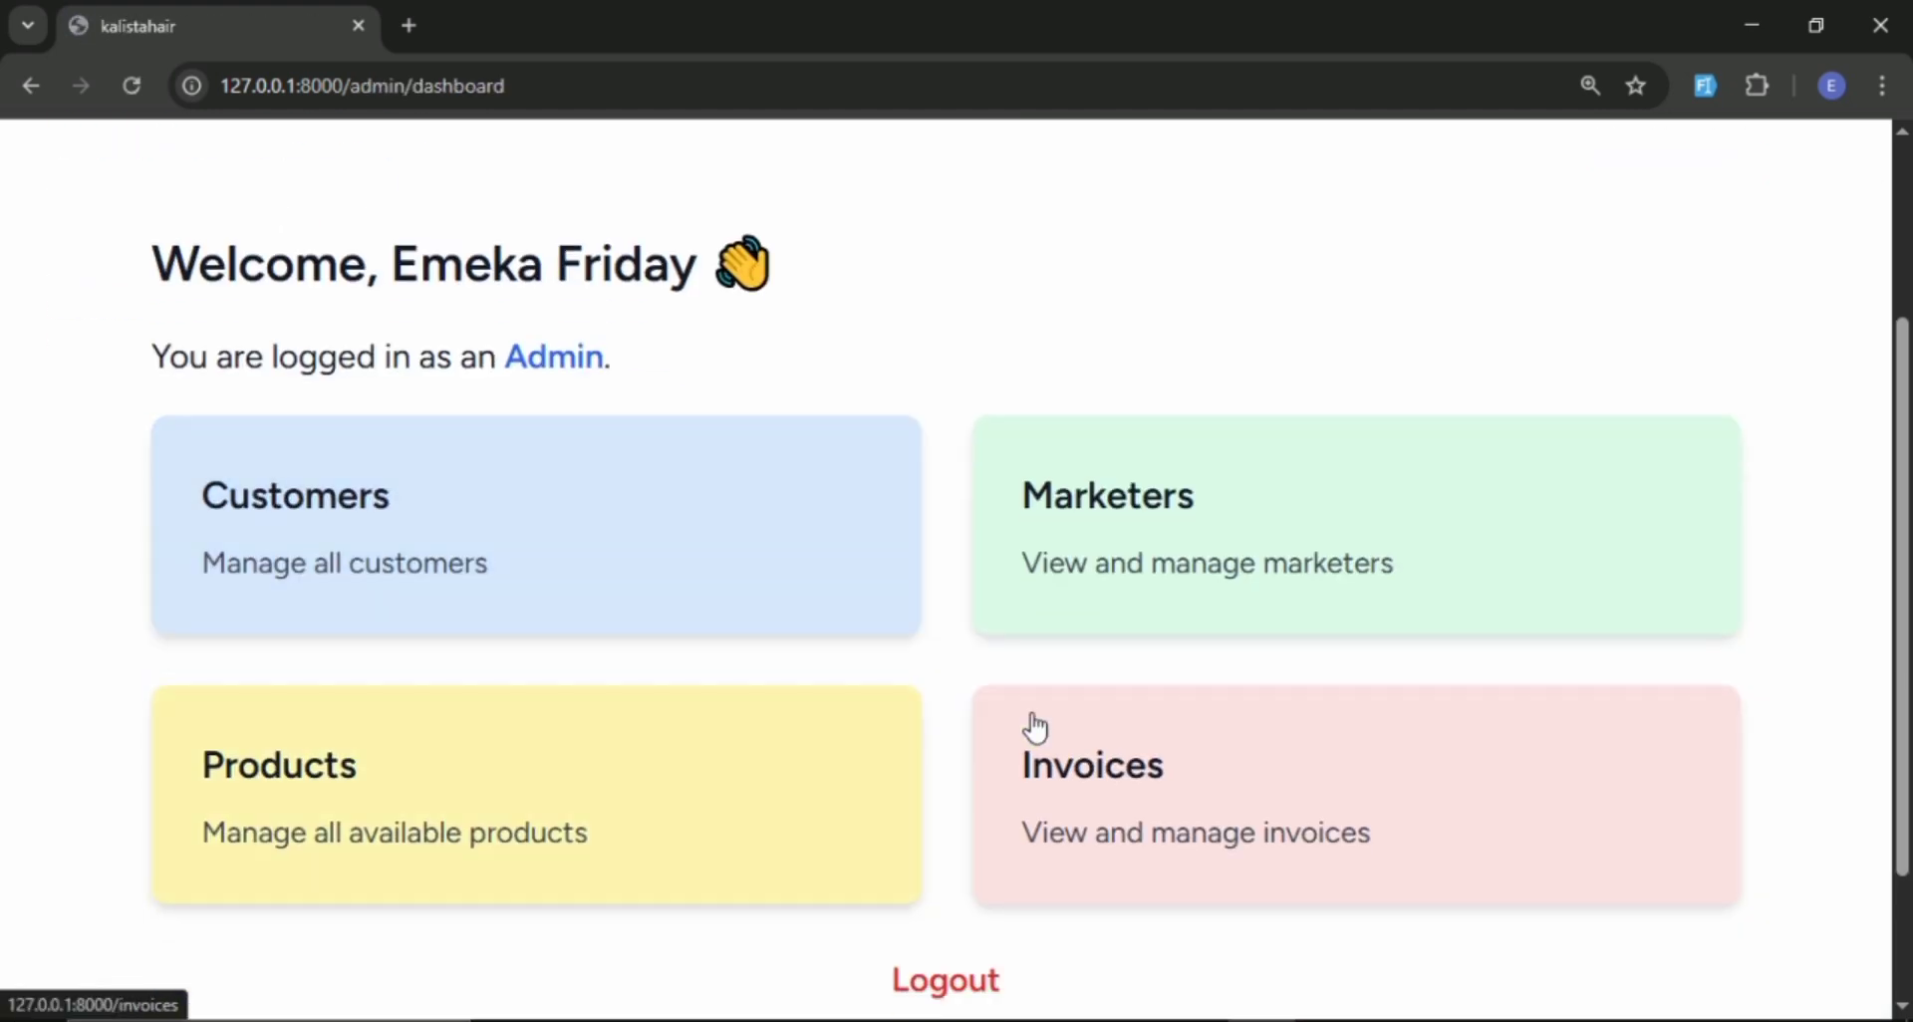
click(1097, 632)
scroll(555, 624, down, 2)
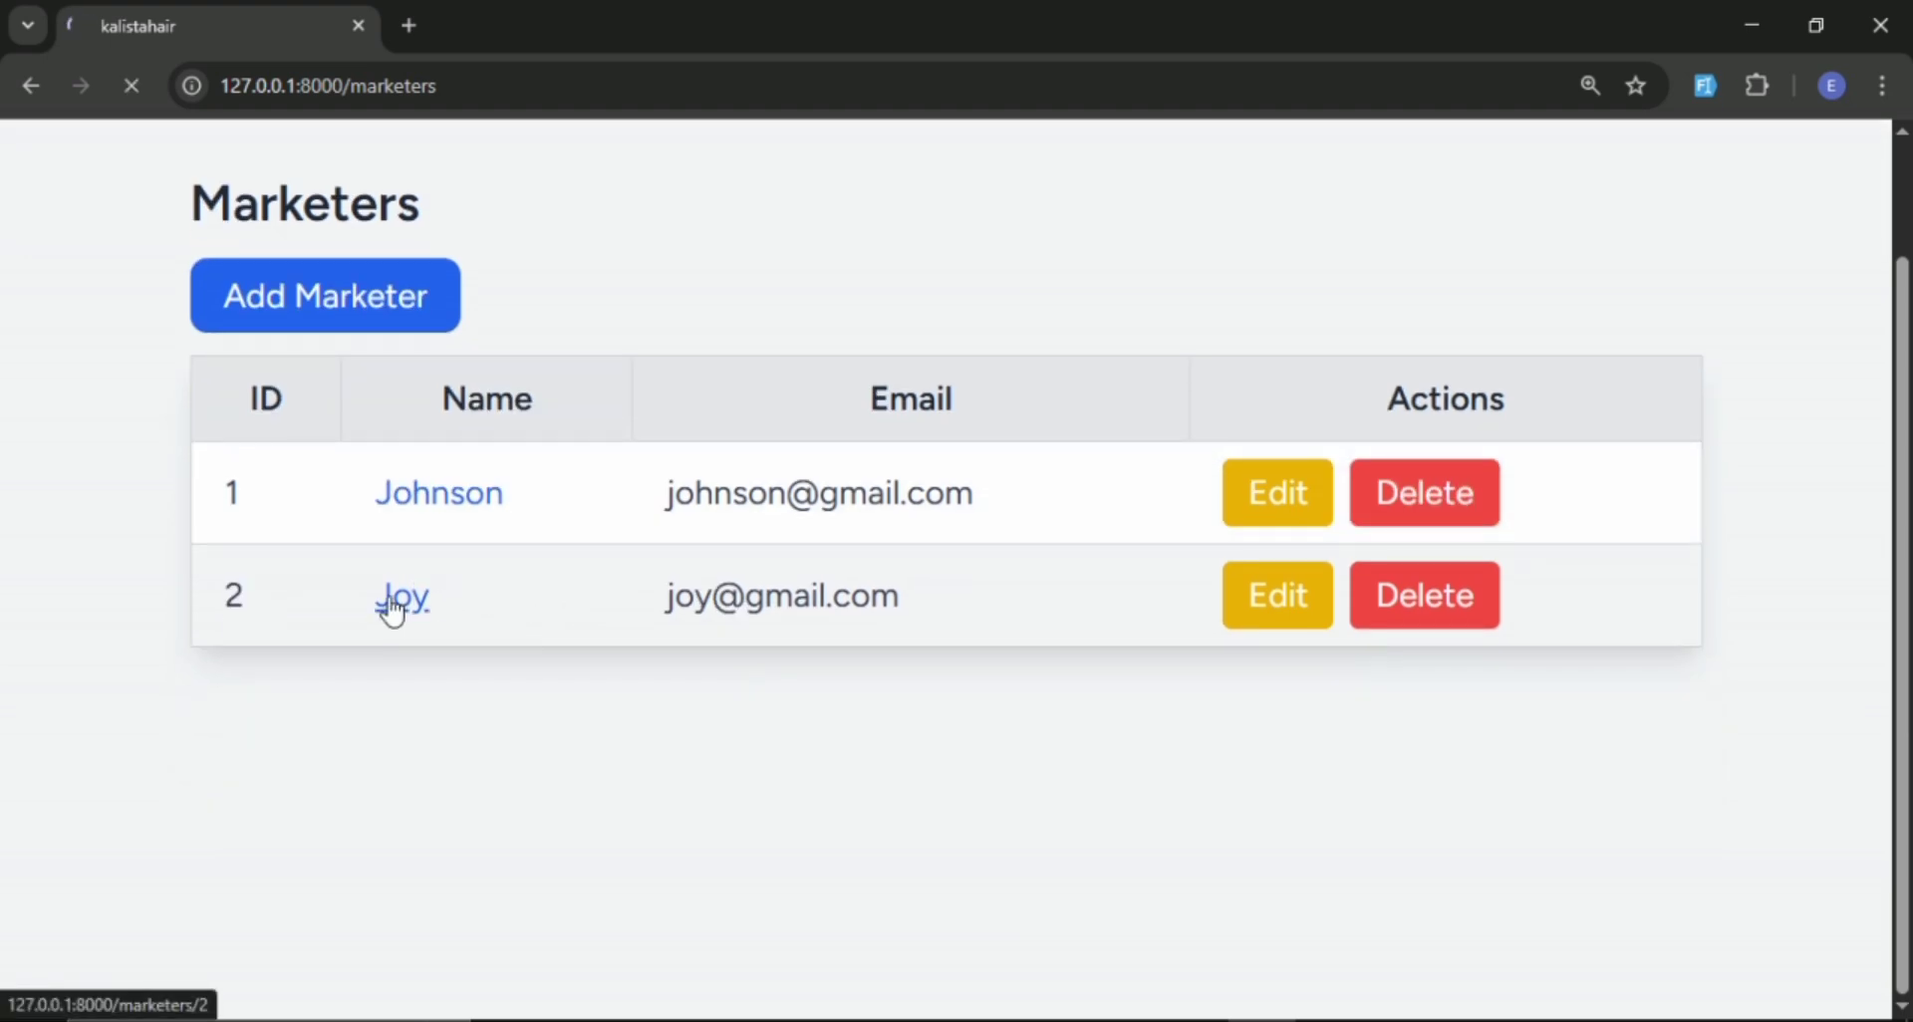
scroll(399, 600, down, 2)
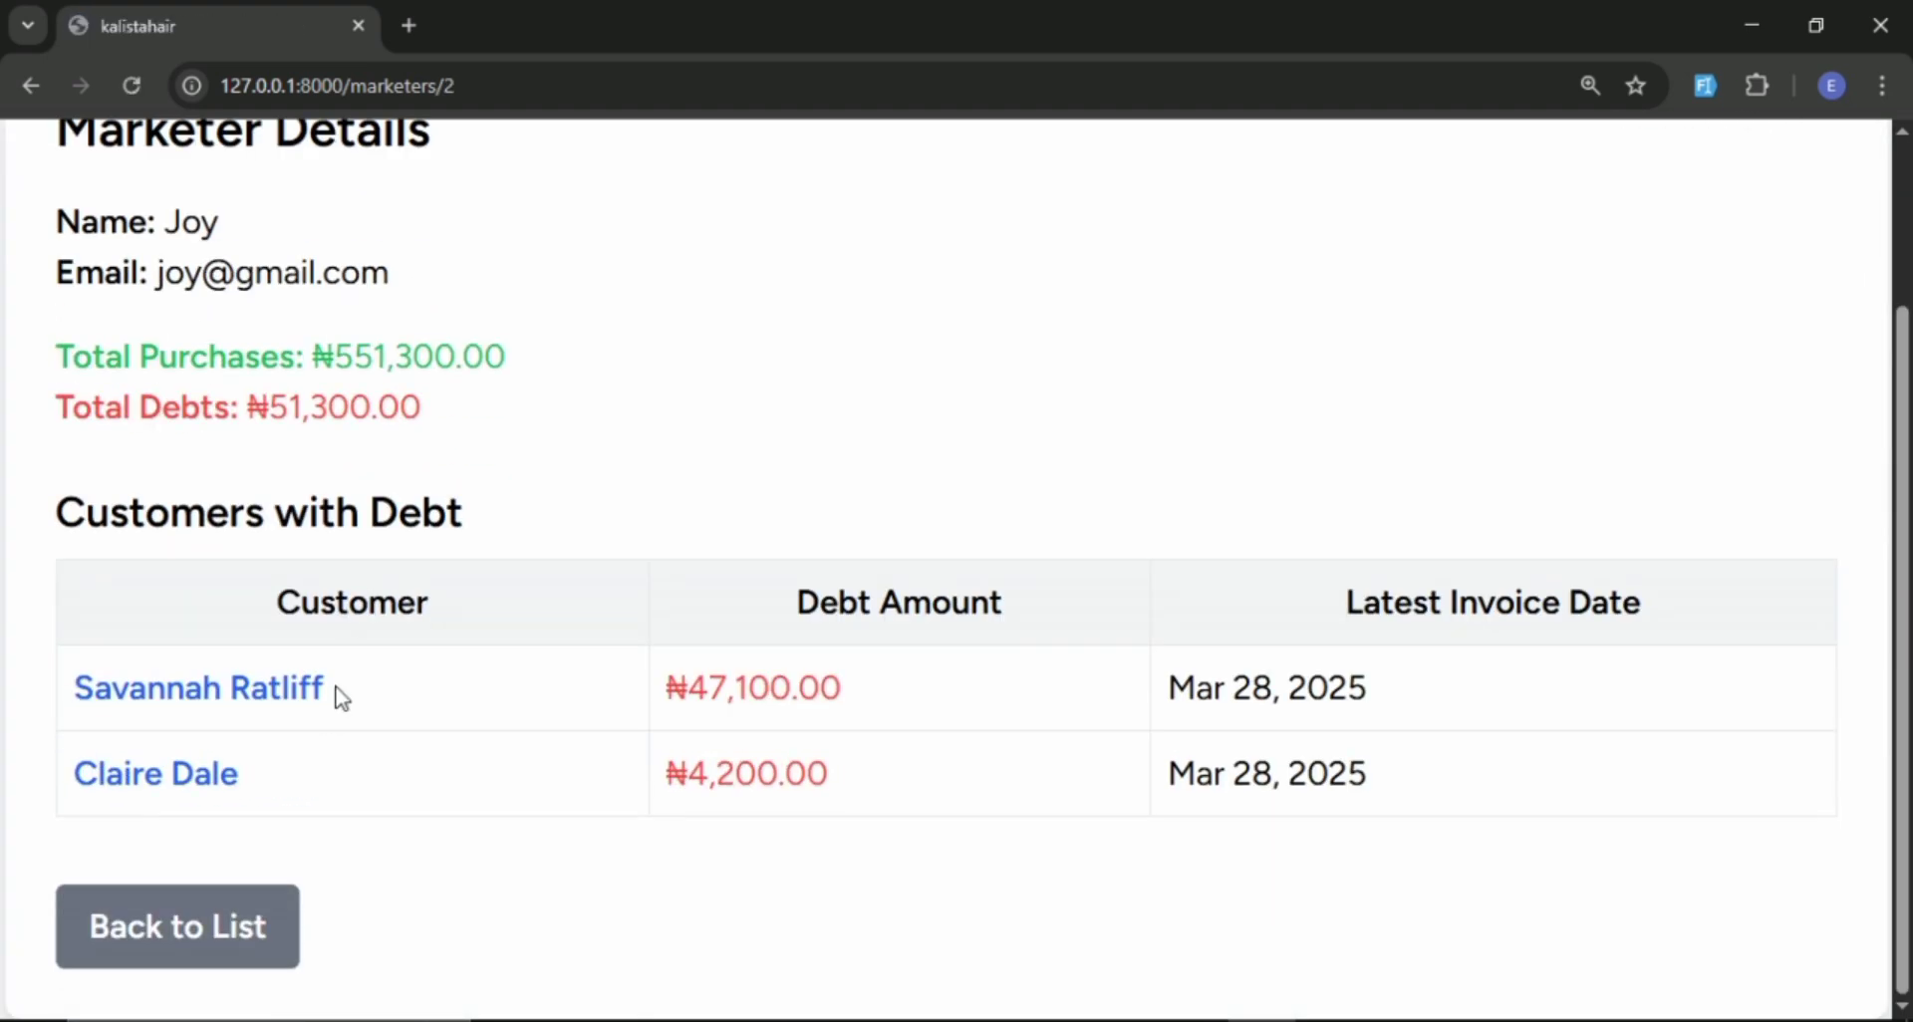
Open the second indebted customer's details and review the purchases, debt and returned products for invoice #1.
click(208, 779)
scroll(376, 671, down, 2)
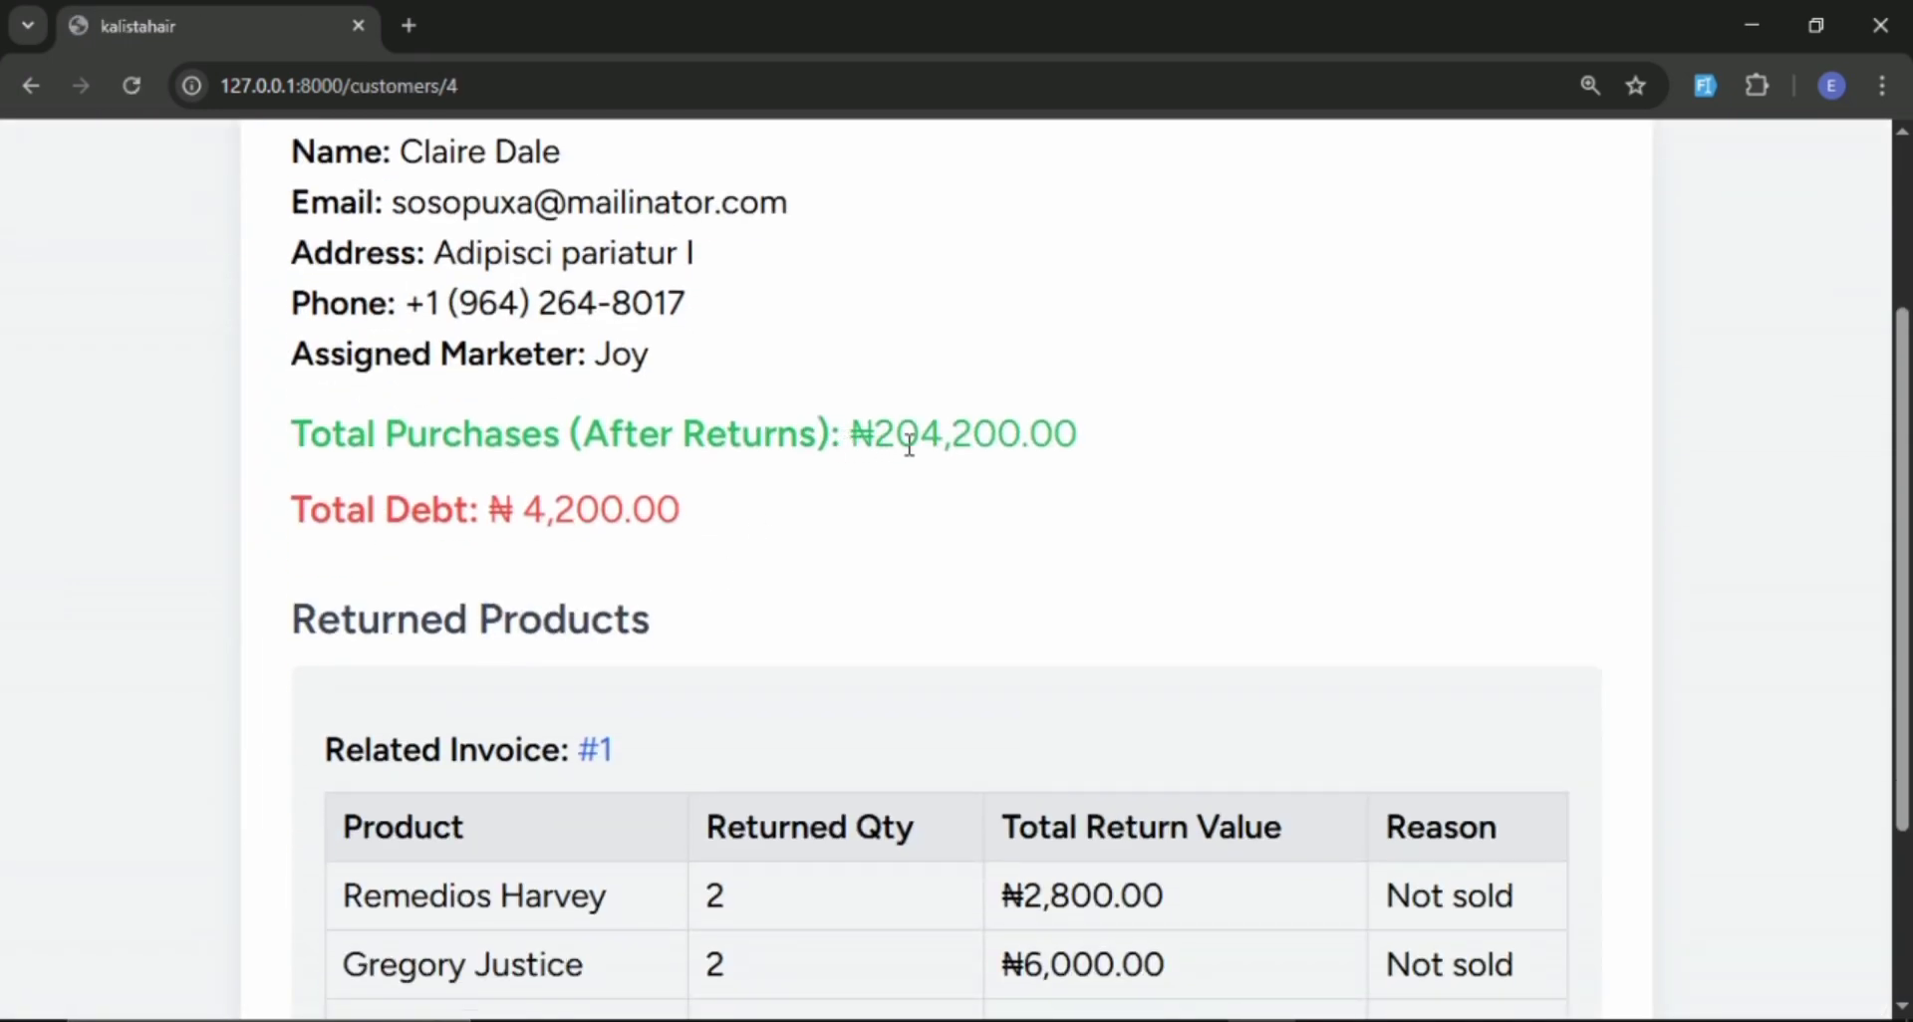
scroll(752, 611, down, 3)
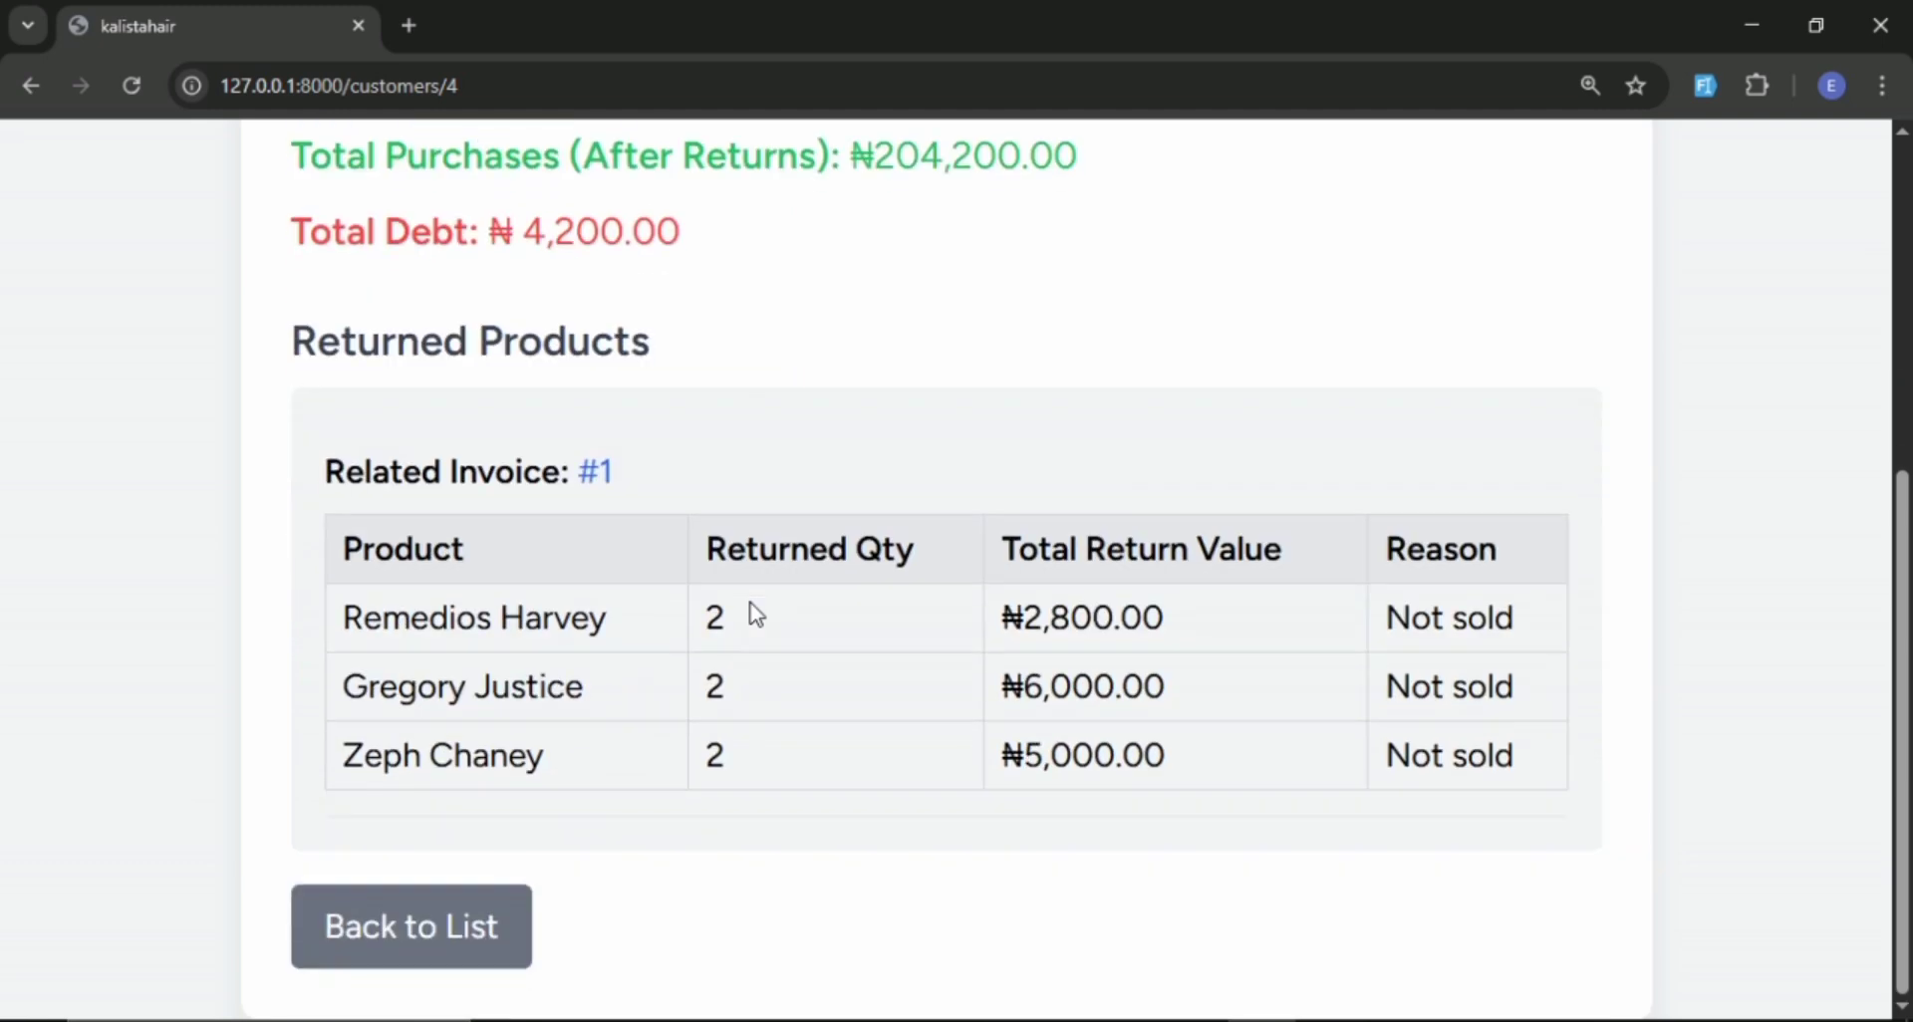
scroll(753, 612, up, 5)
scroll(755, 613, down, 5)
scroll(753, 613, up, 4)
scroll(783, 573, down, 4)
scroll(488, 762, up, 4)
scroll(490, 760, up, 2)
Go through the dashboard's marketers list to the second marketer's details again and recheck the totals and customer debts.
click(368, 199)
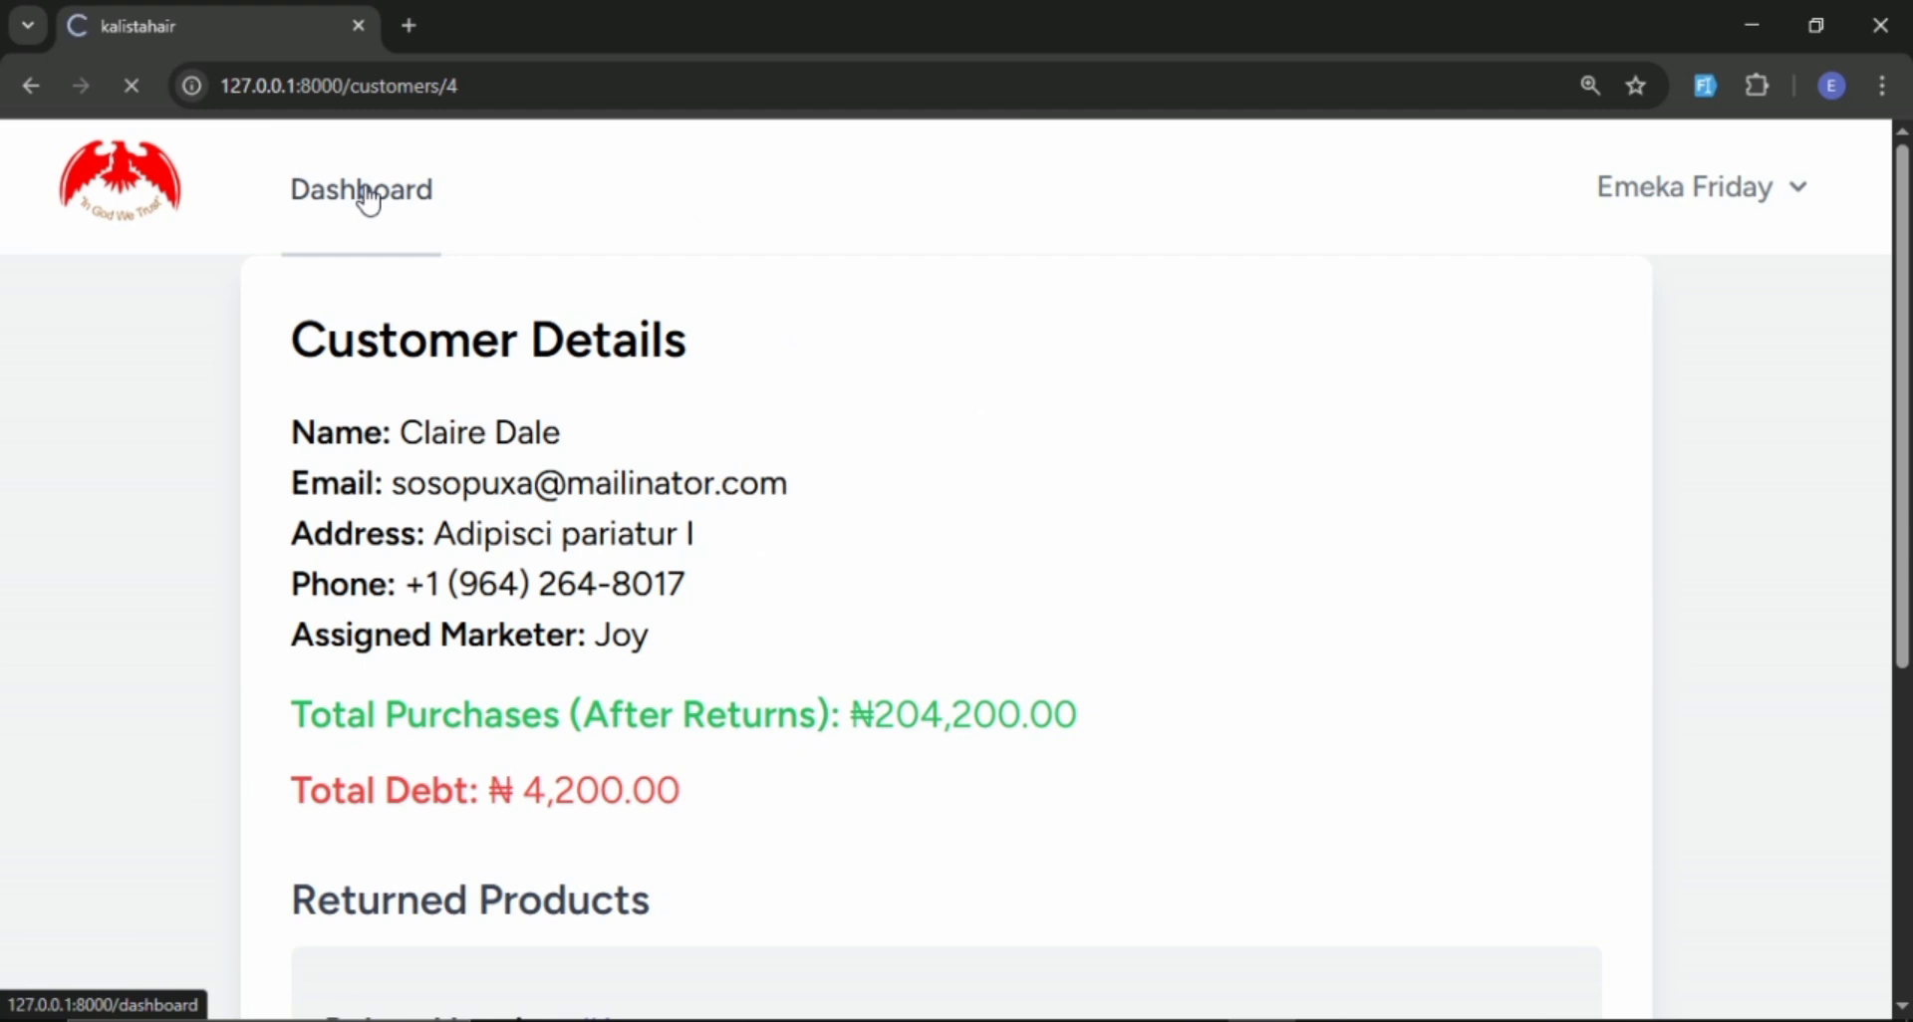
scroll(363, 619, down, 3)
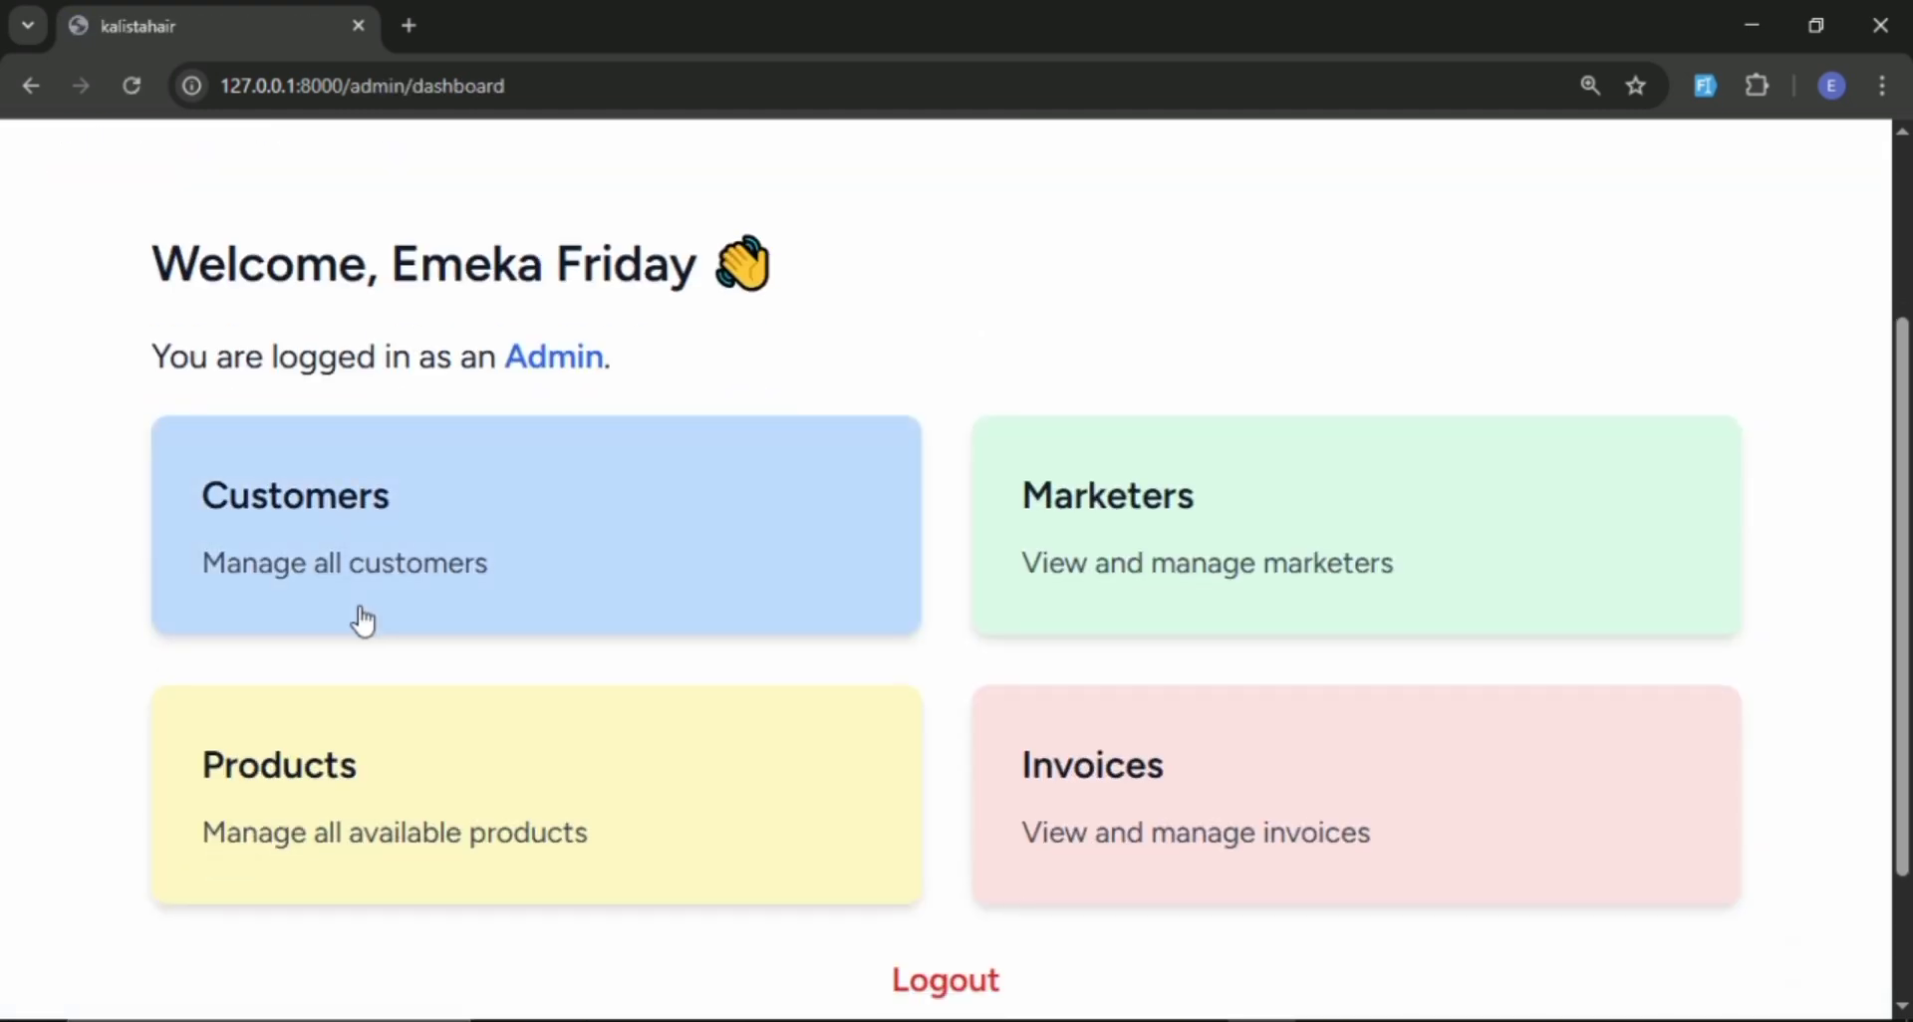
click(1063, 539)
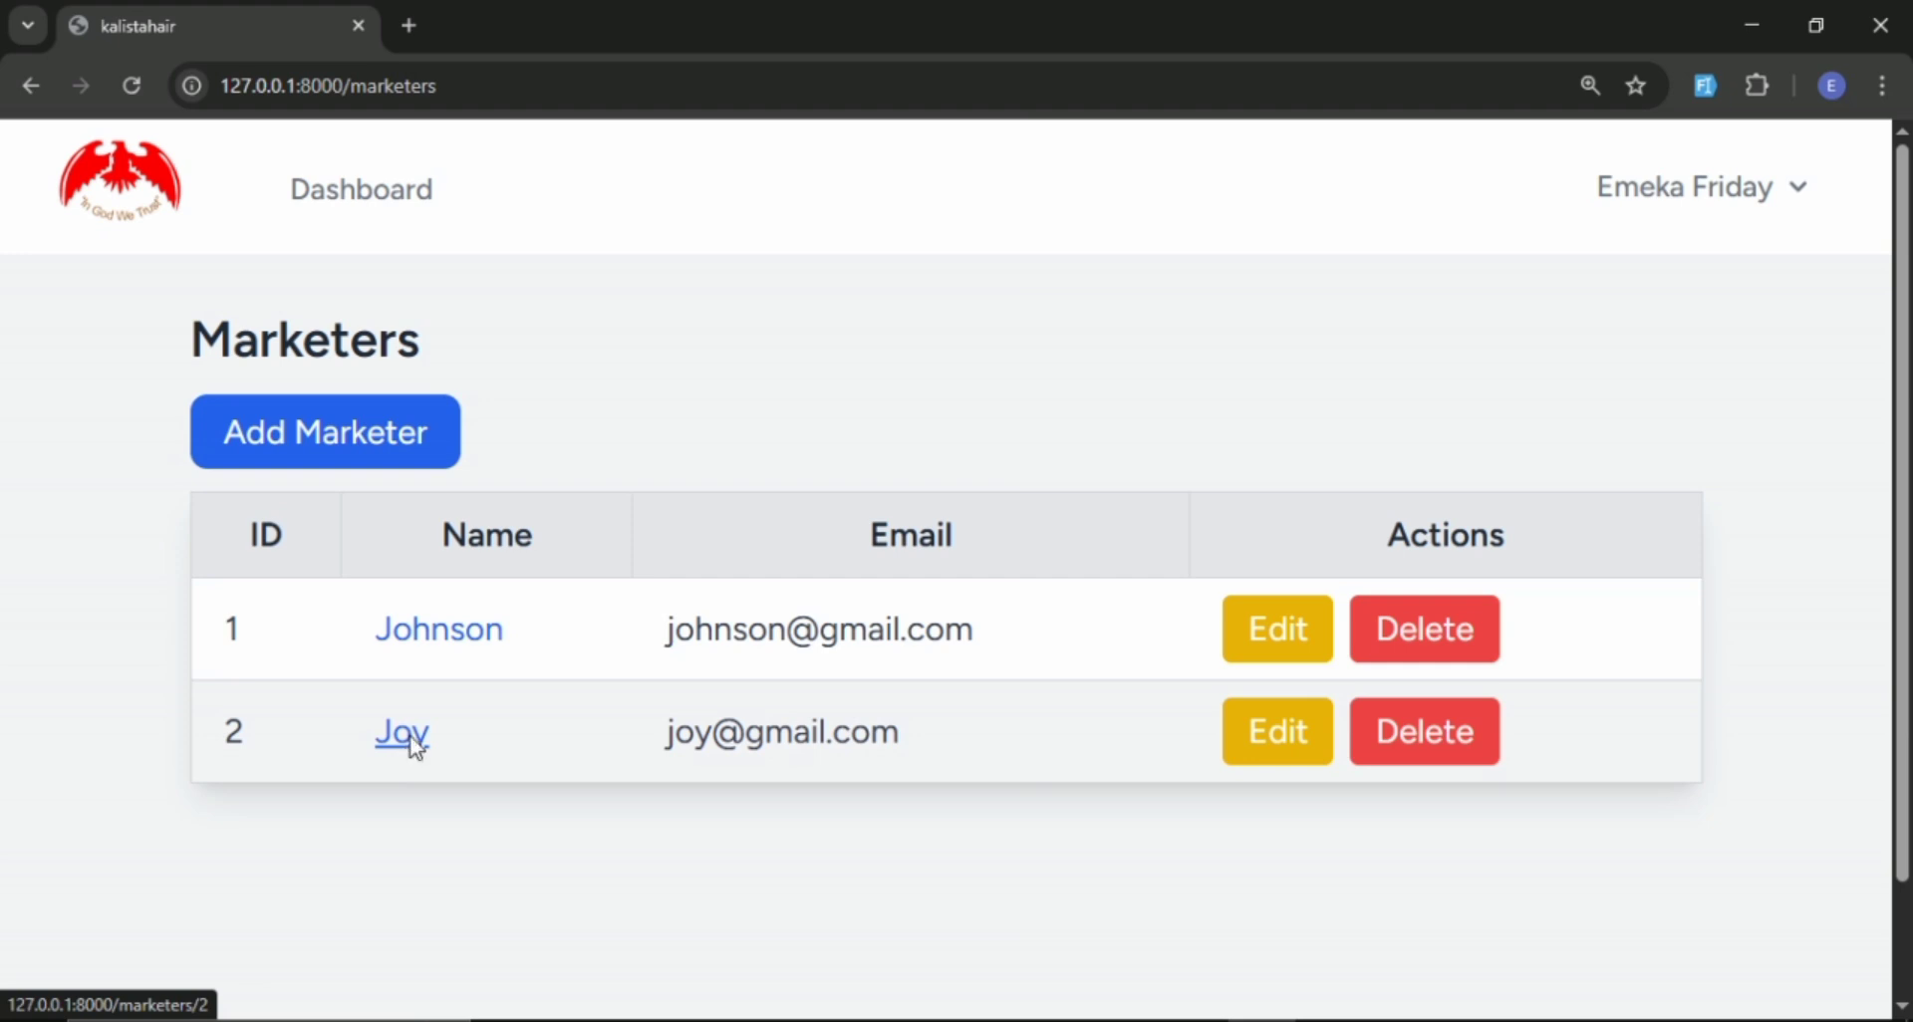
click(413, 739)
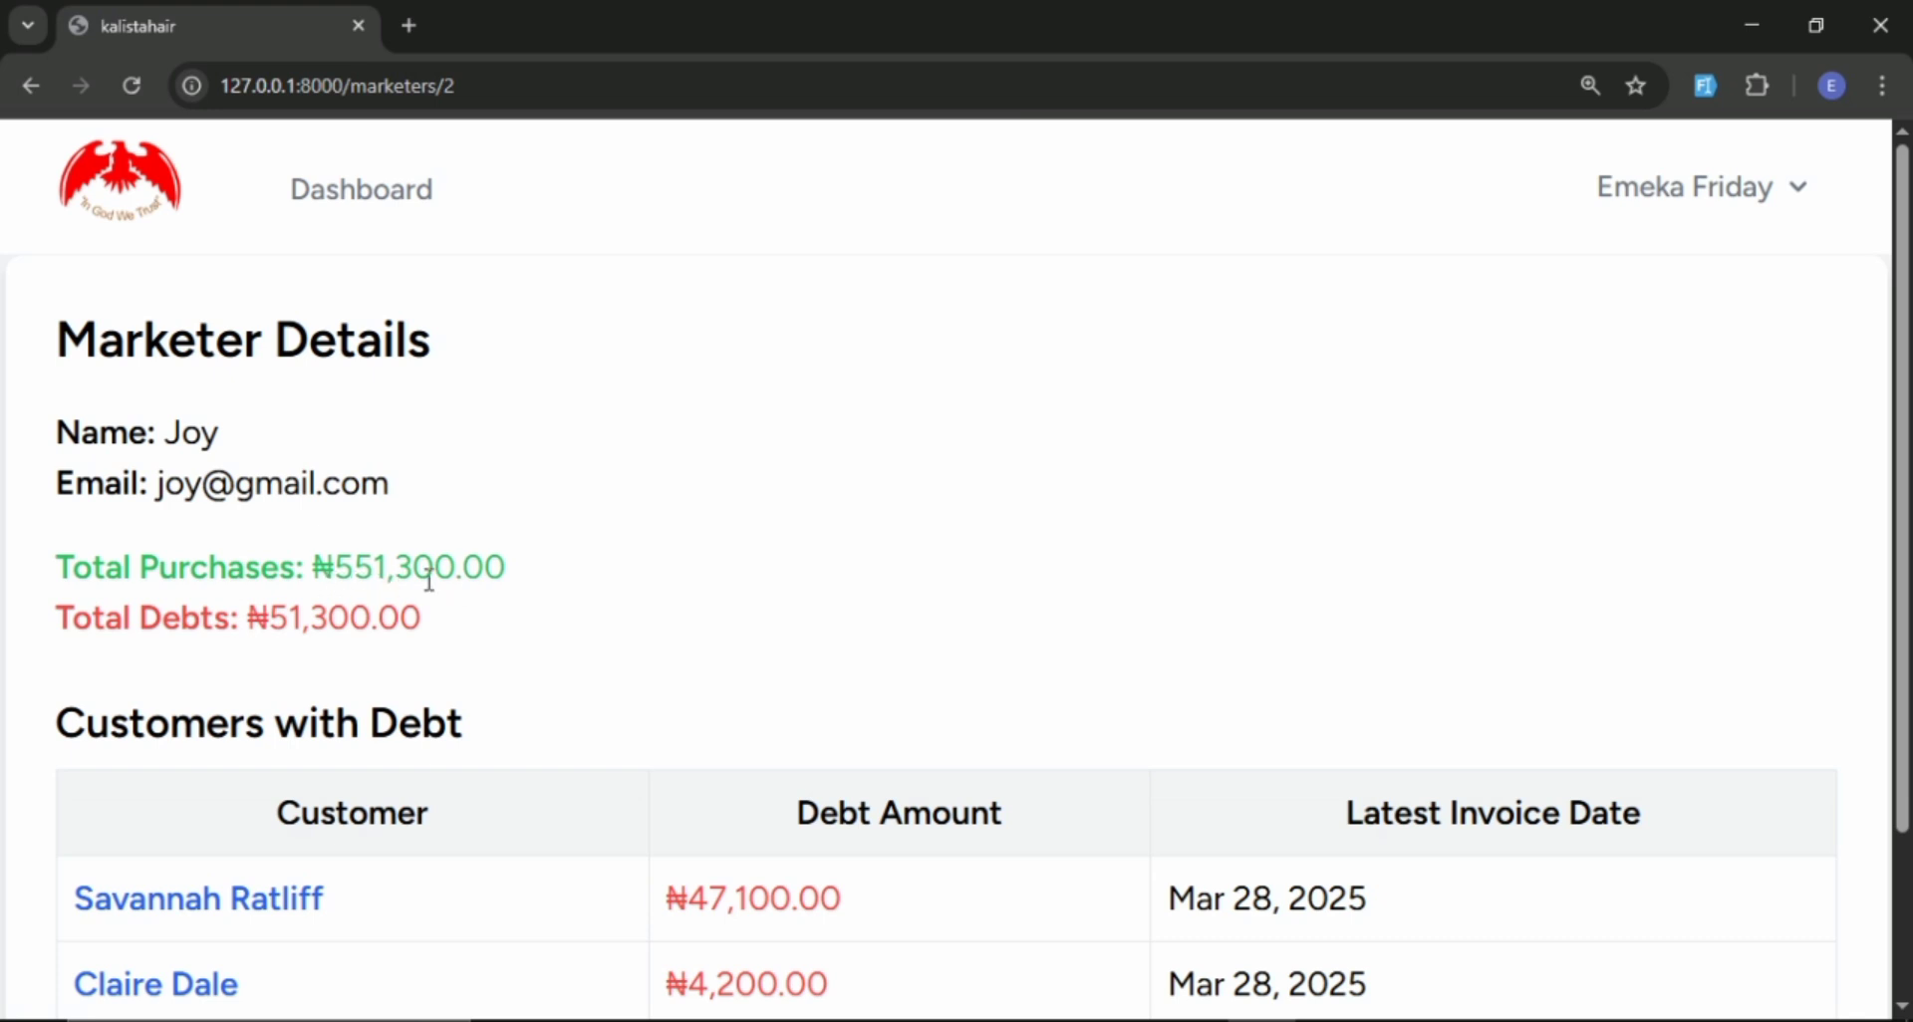
scroll(444, 581, down, 2)
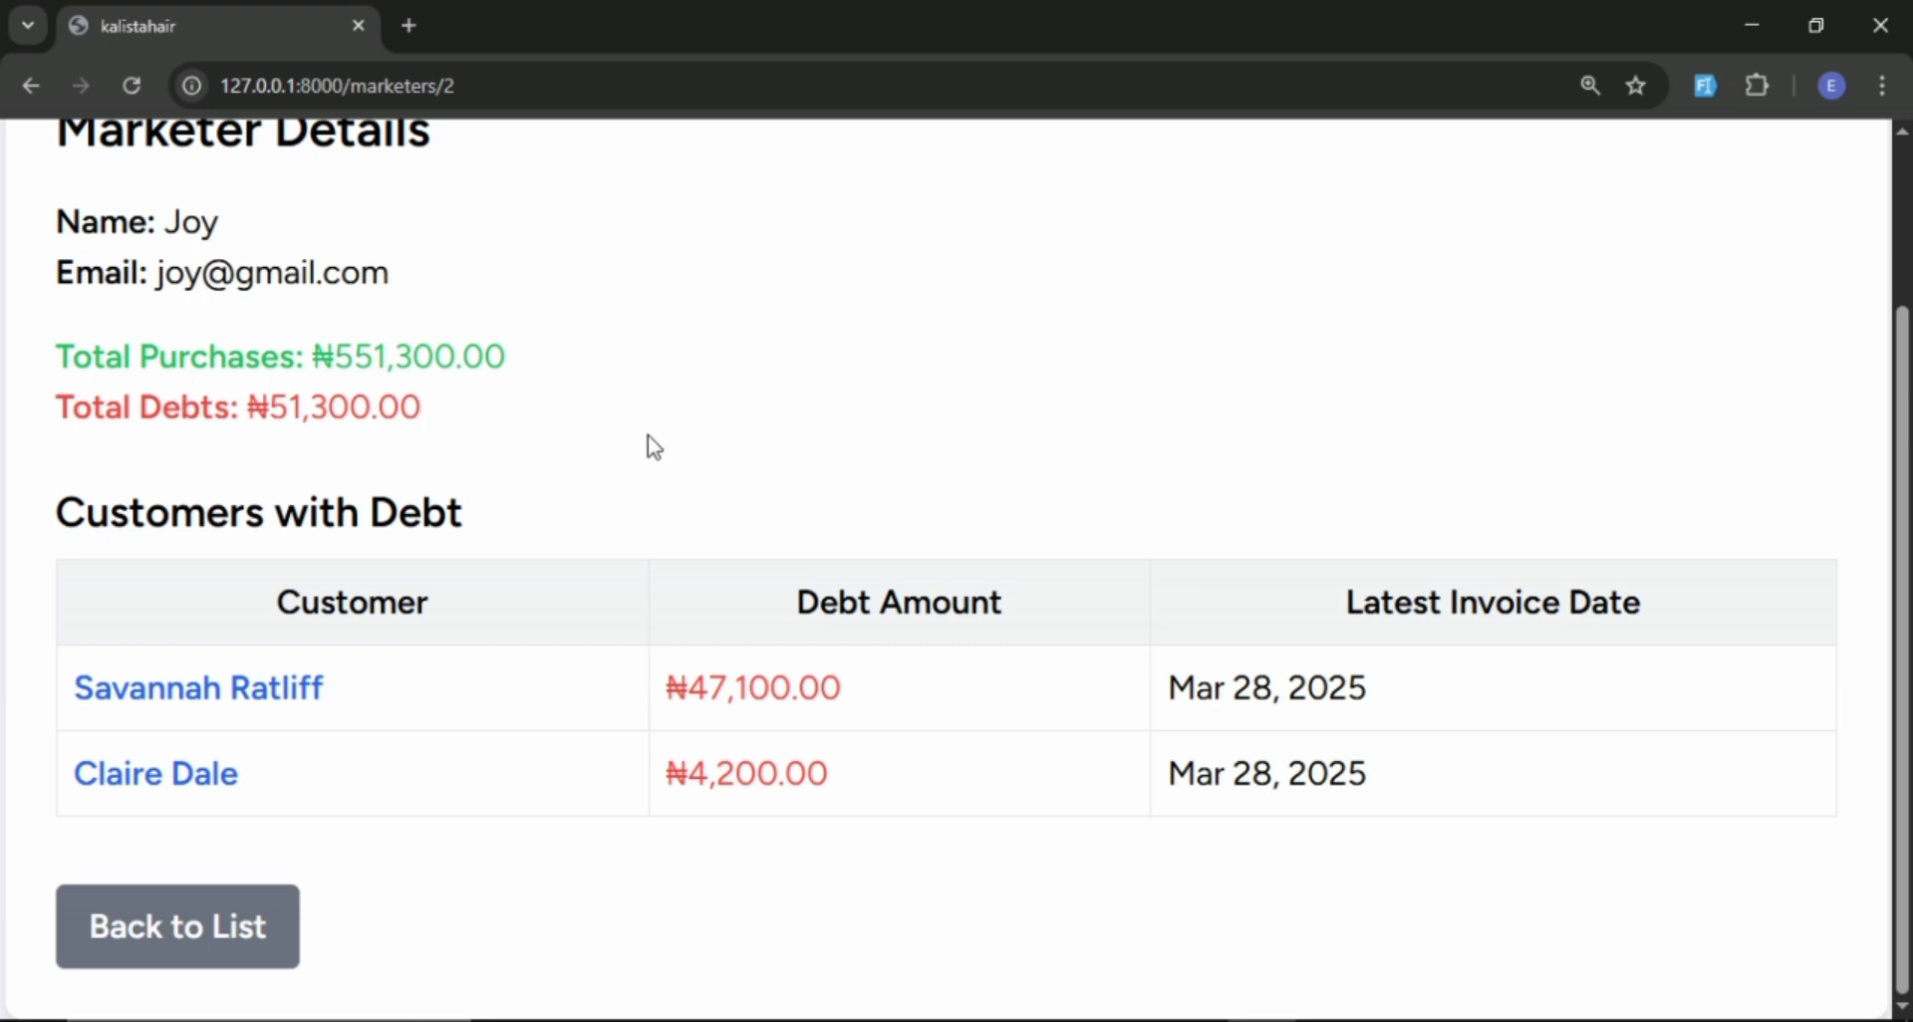
scroll(653, 445, up, 2)
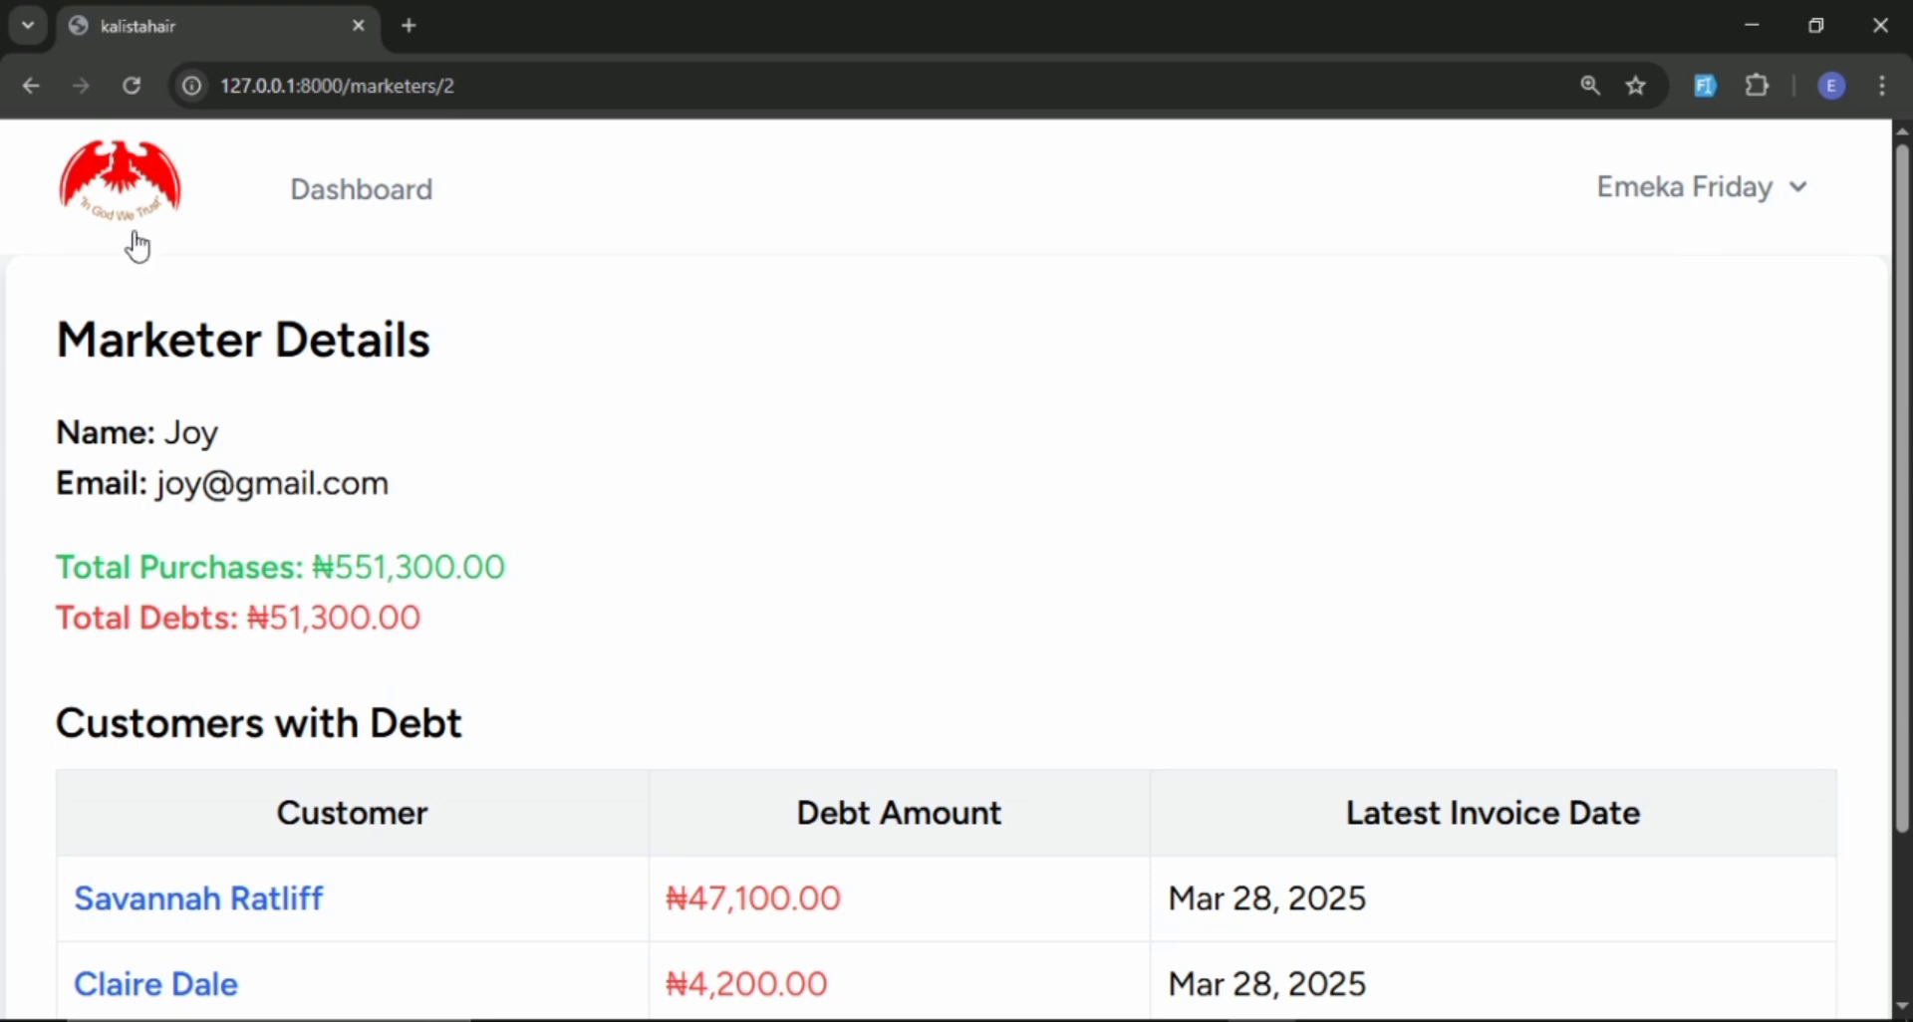
Return to the admin dashboard and look over its Customers, Marketers, Products and Invoices sections.
click(147, 202)
scroll(1012, 401, down, 5)
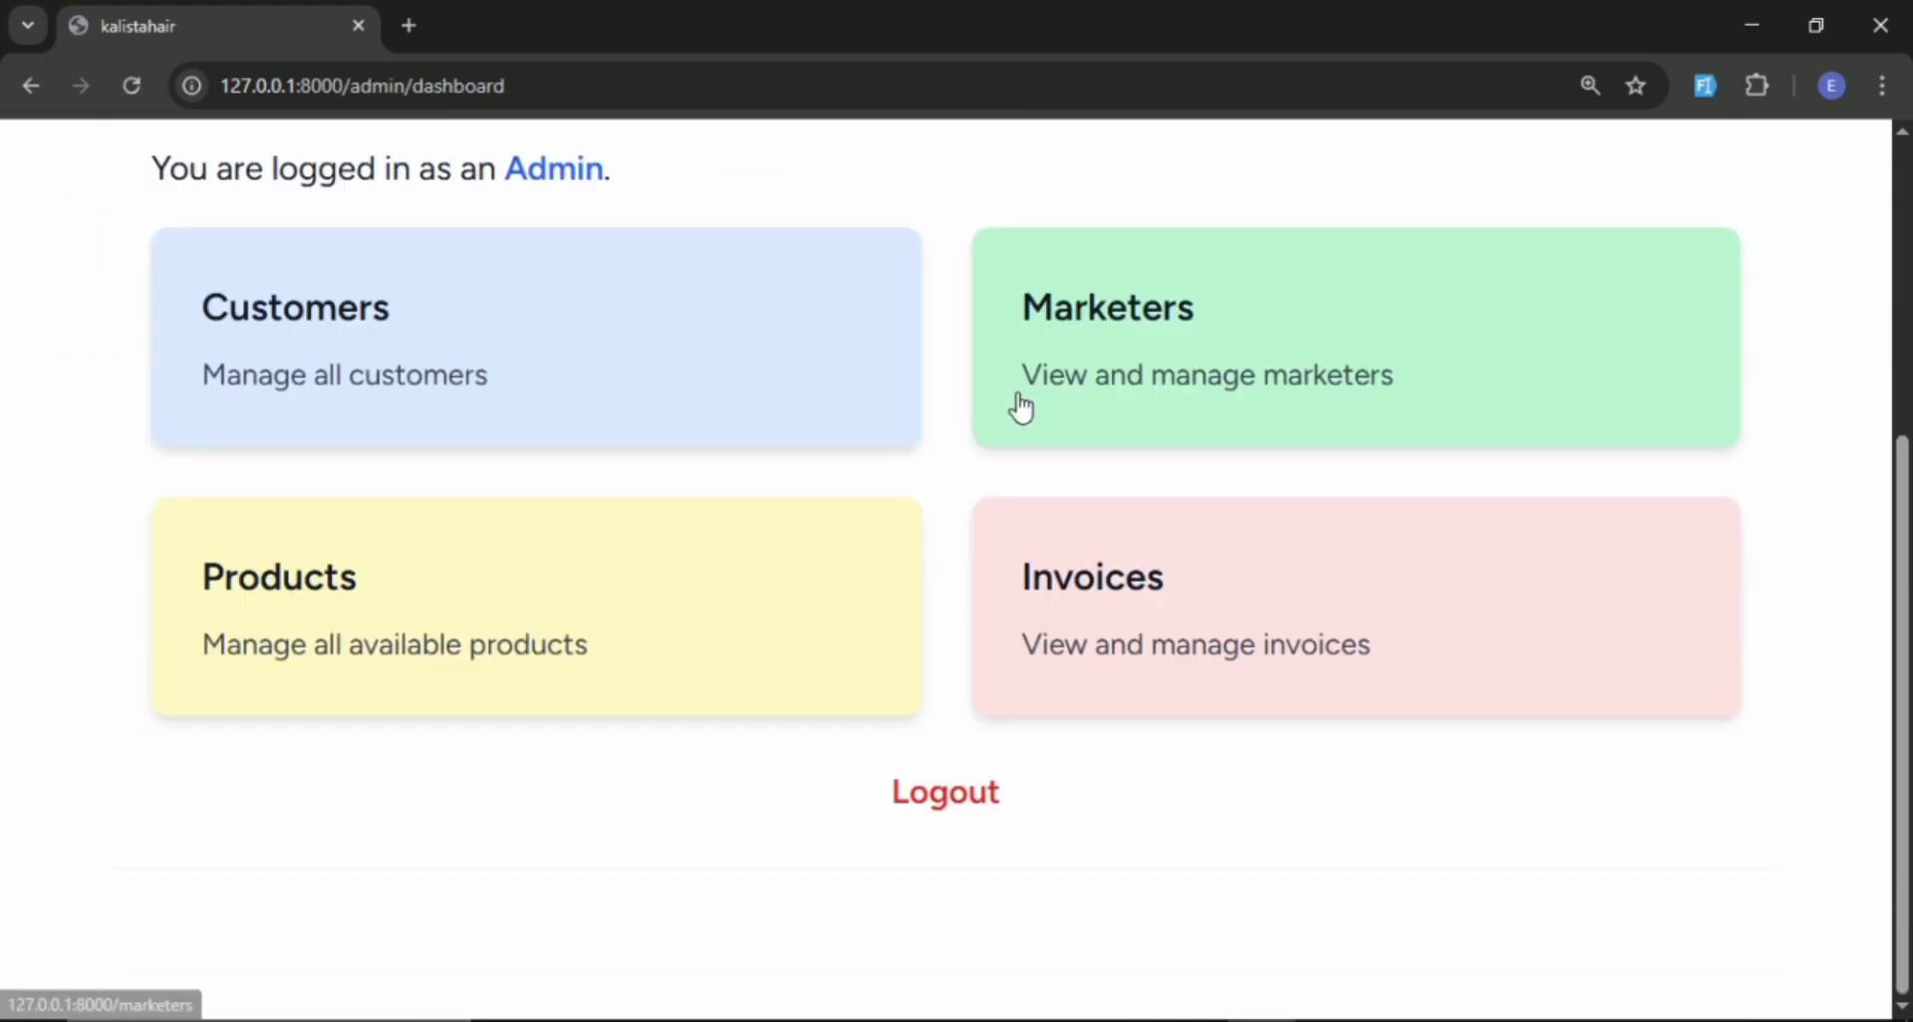
scroll(1024, 417, up, 5)
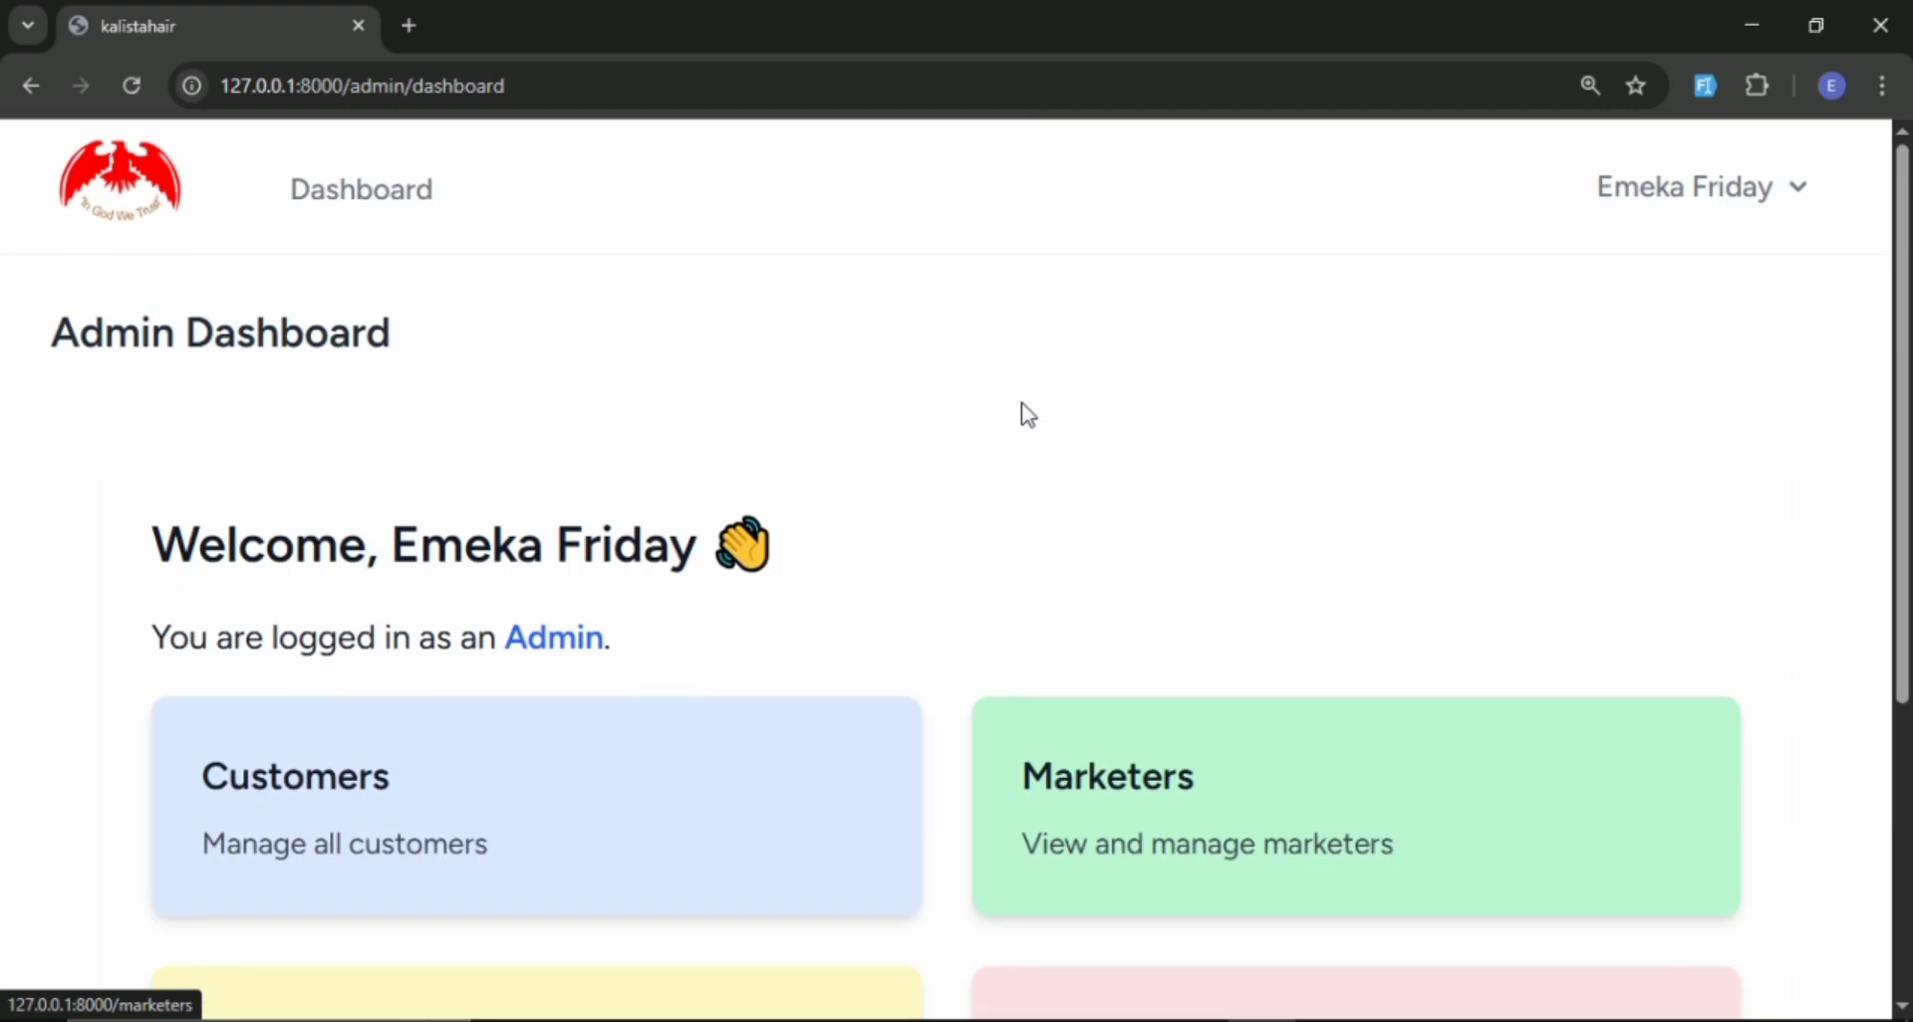
scroll(884, 500, down, 5)
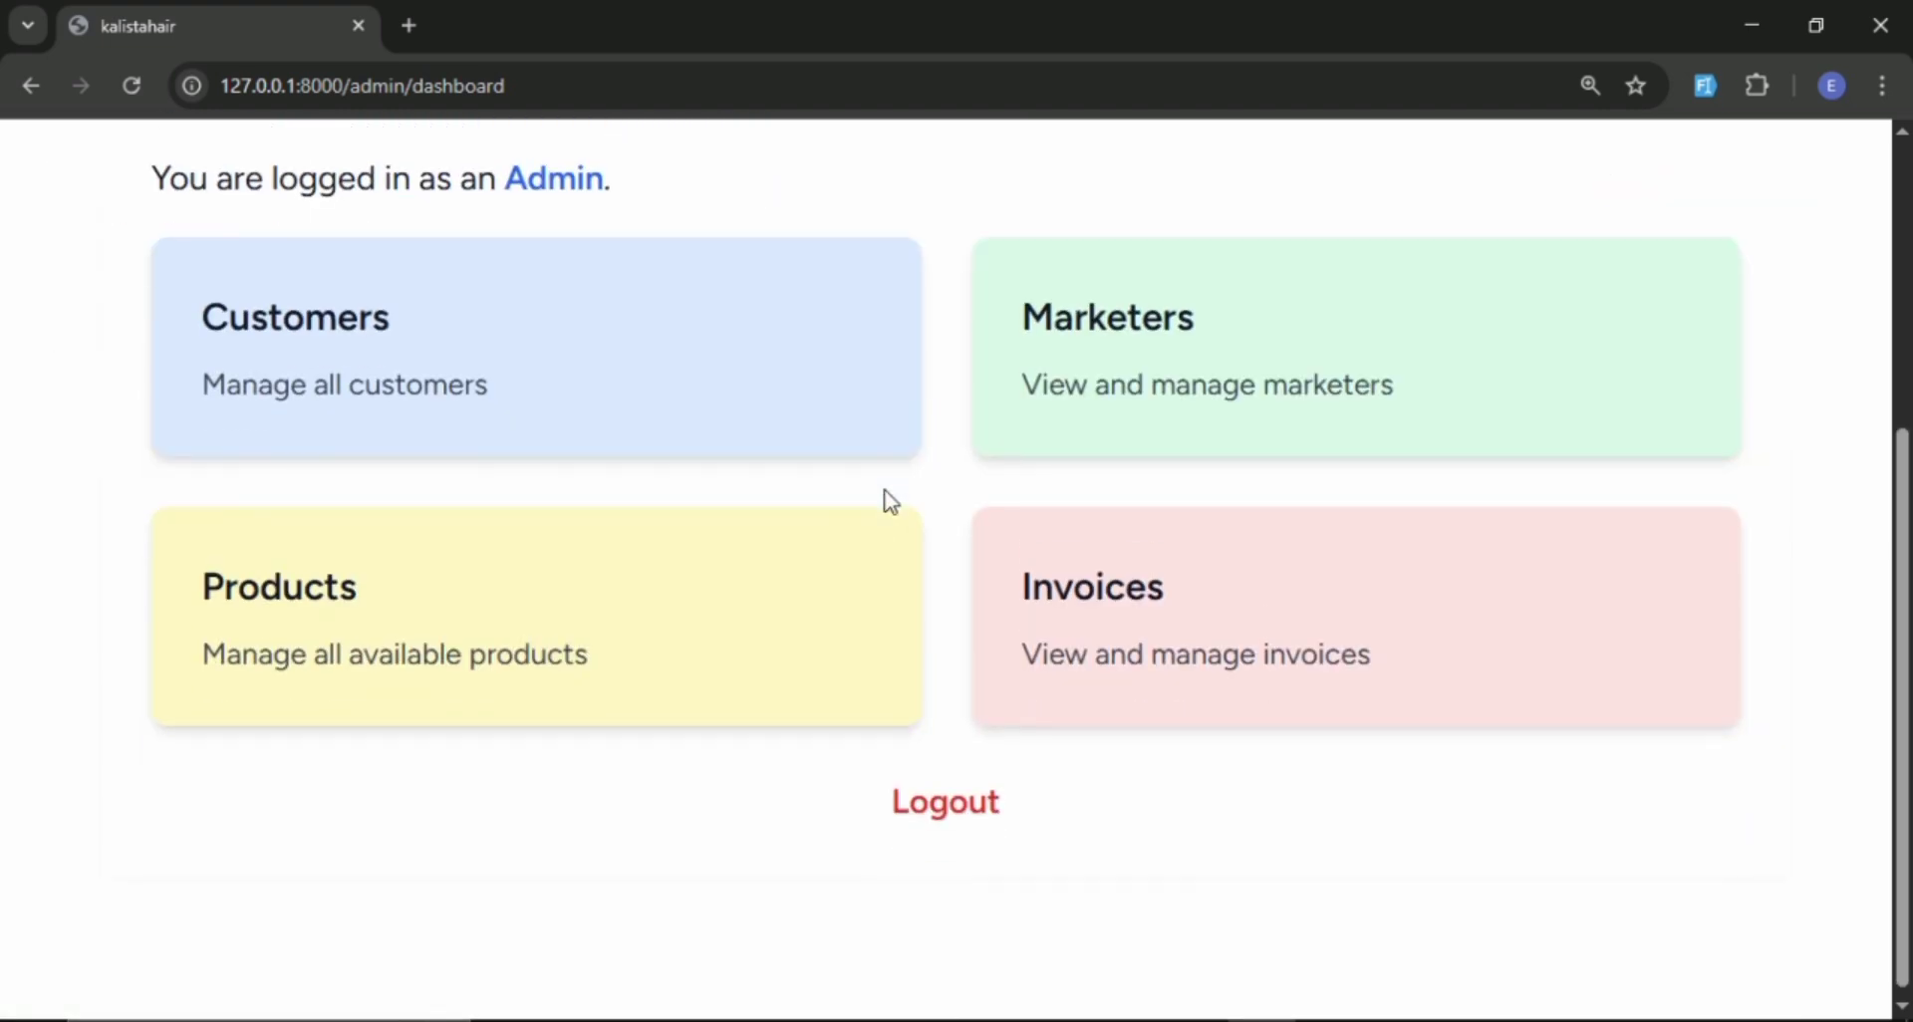
scroll(887, 500, up, 5)
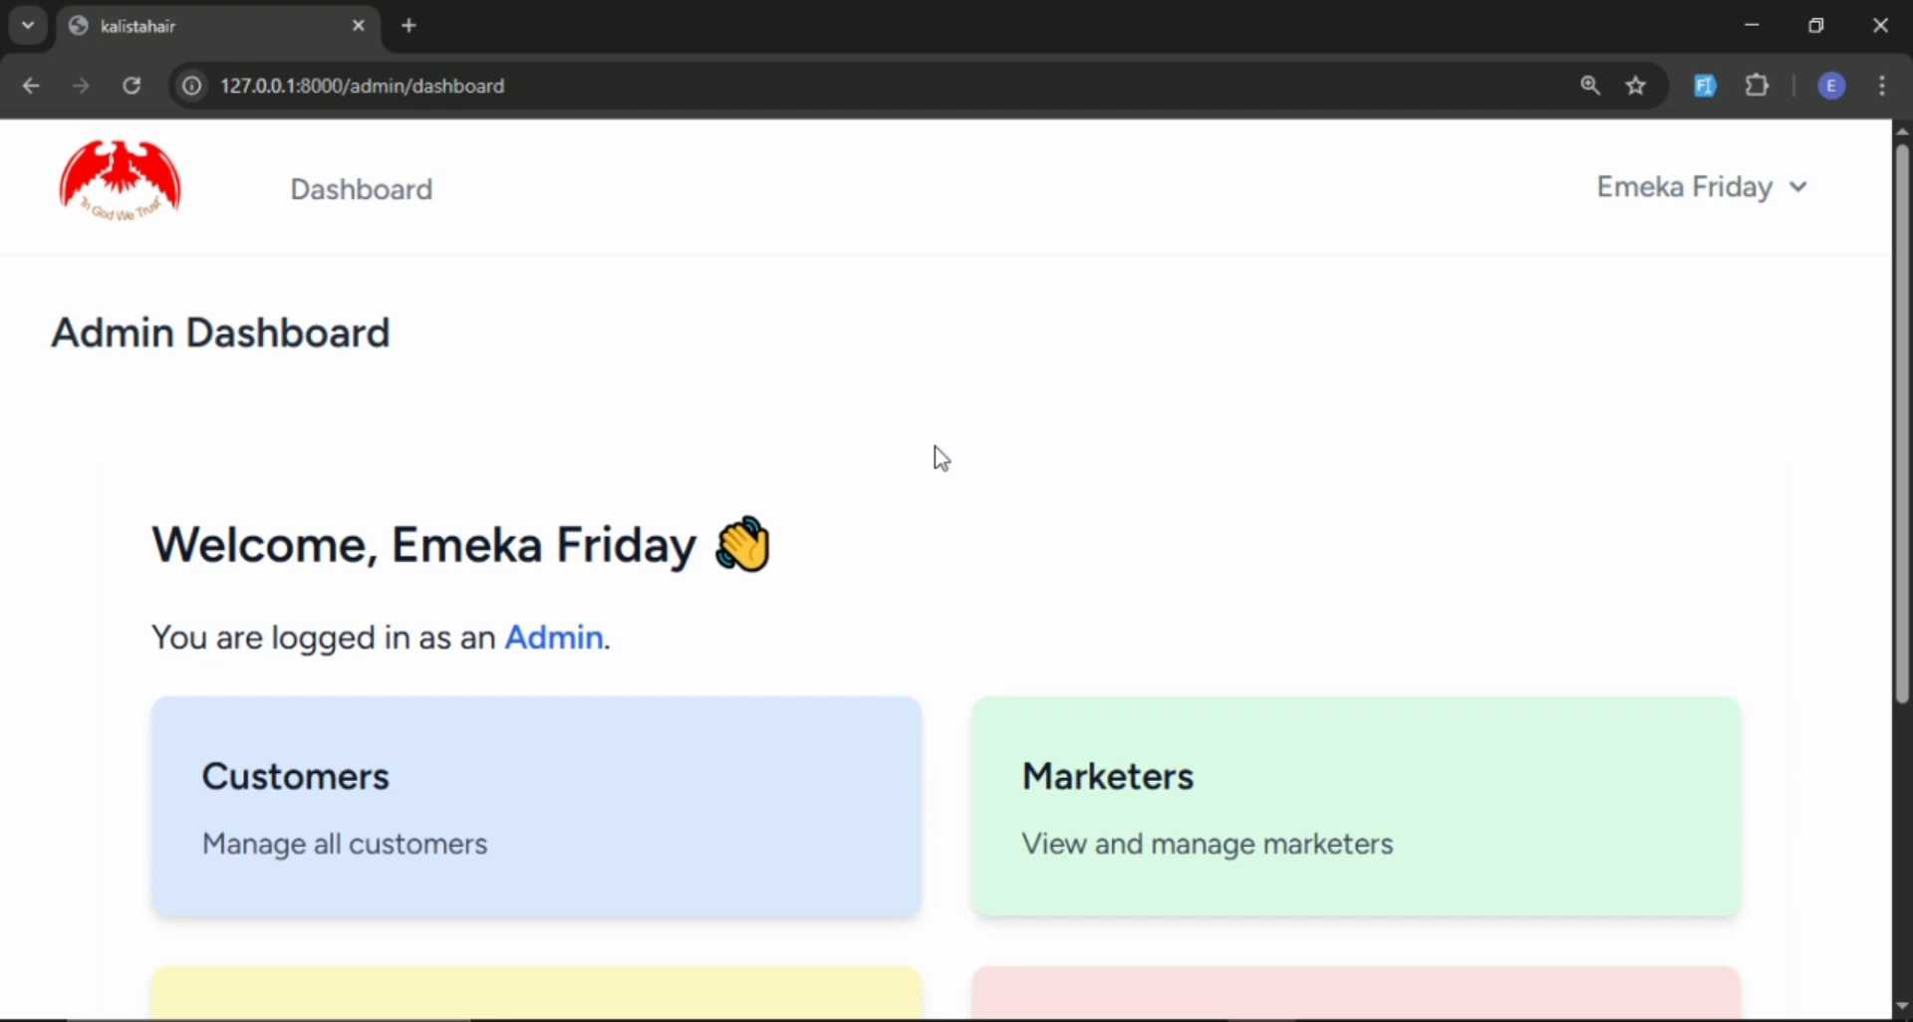
scroll(1864, 396, down, 2)
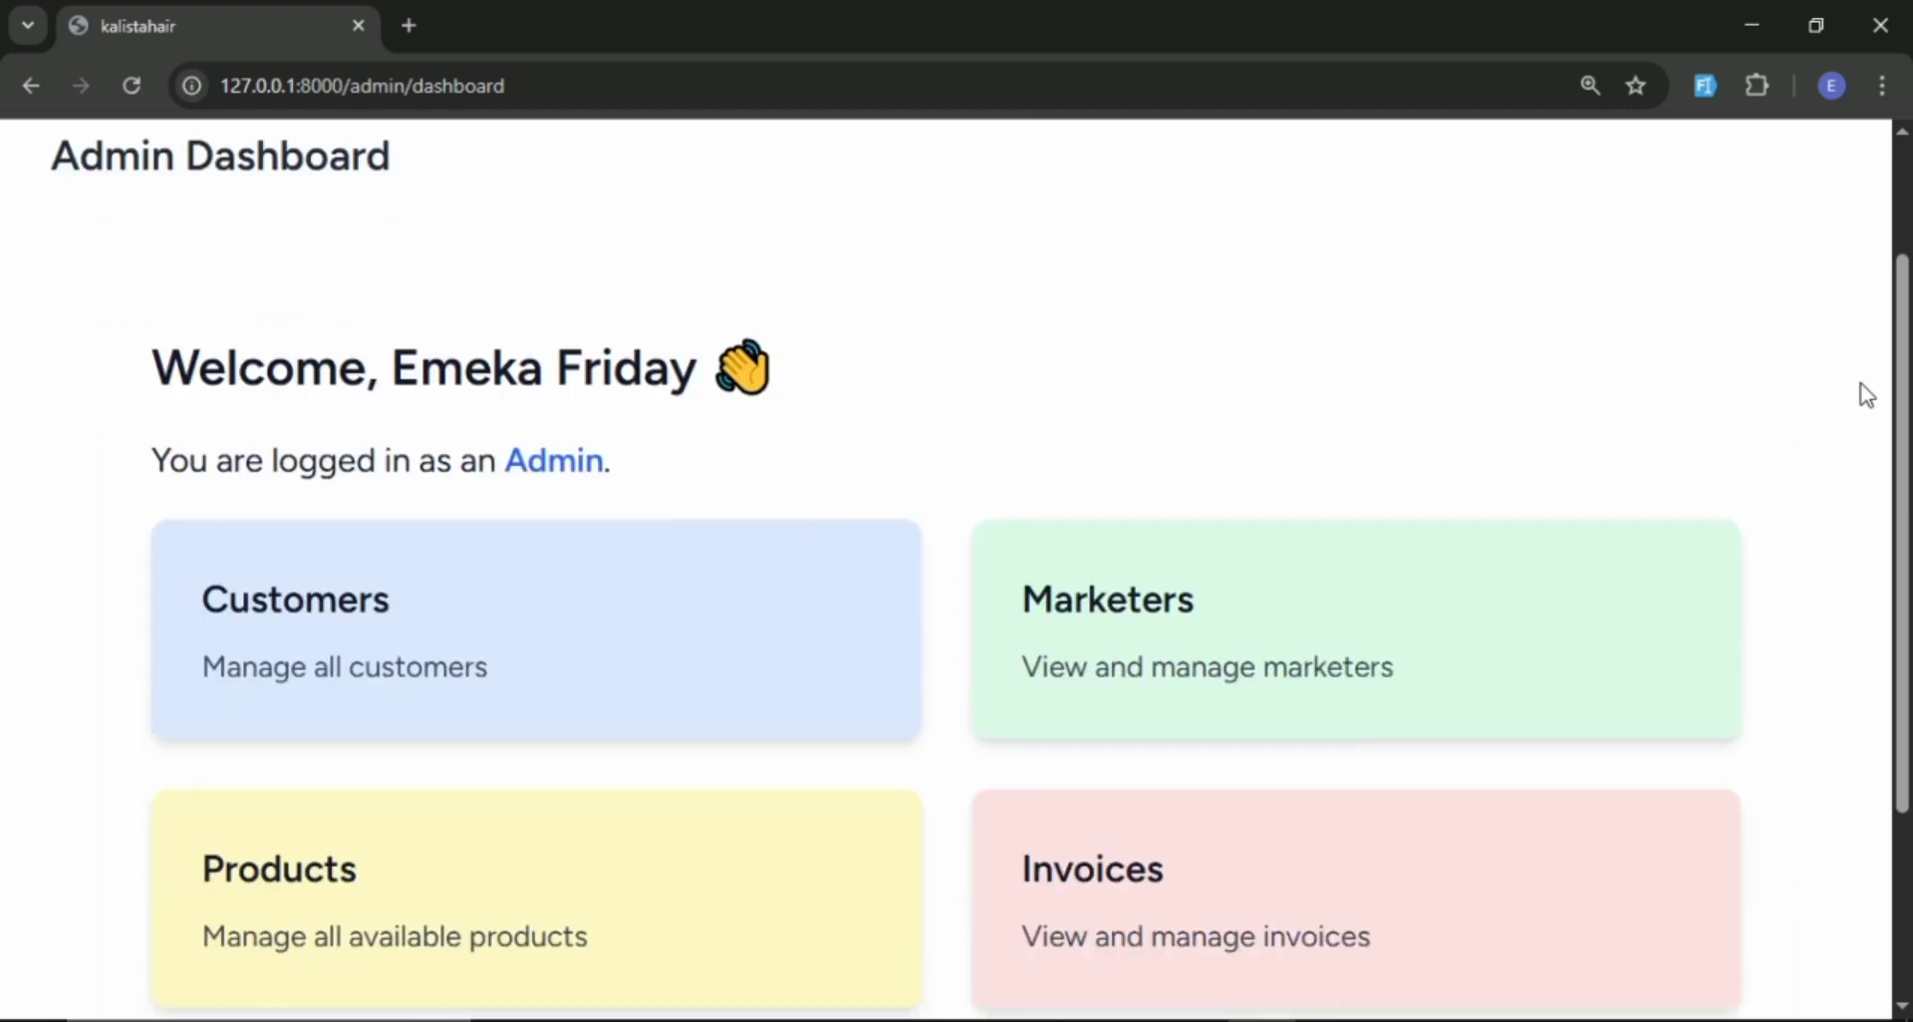
scroll(880, 437, down, 1)
scroll(867, 433, up, 3)
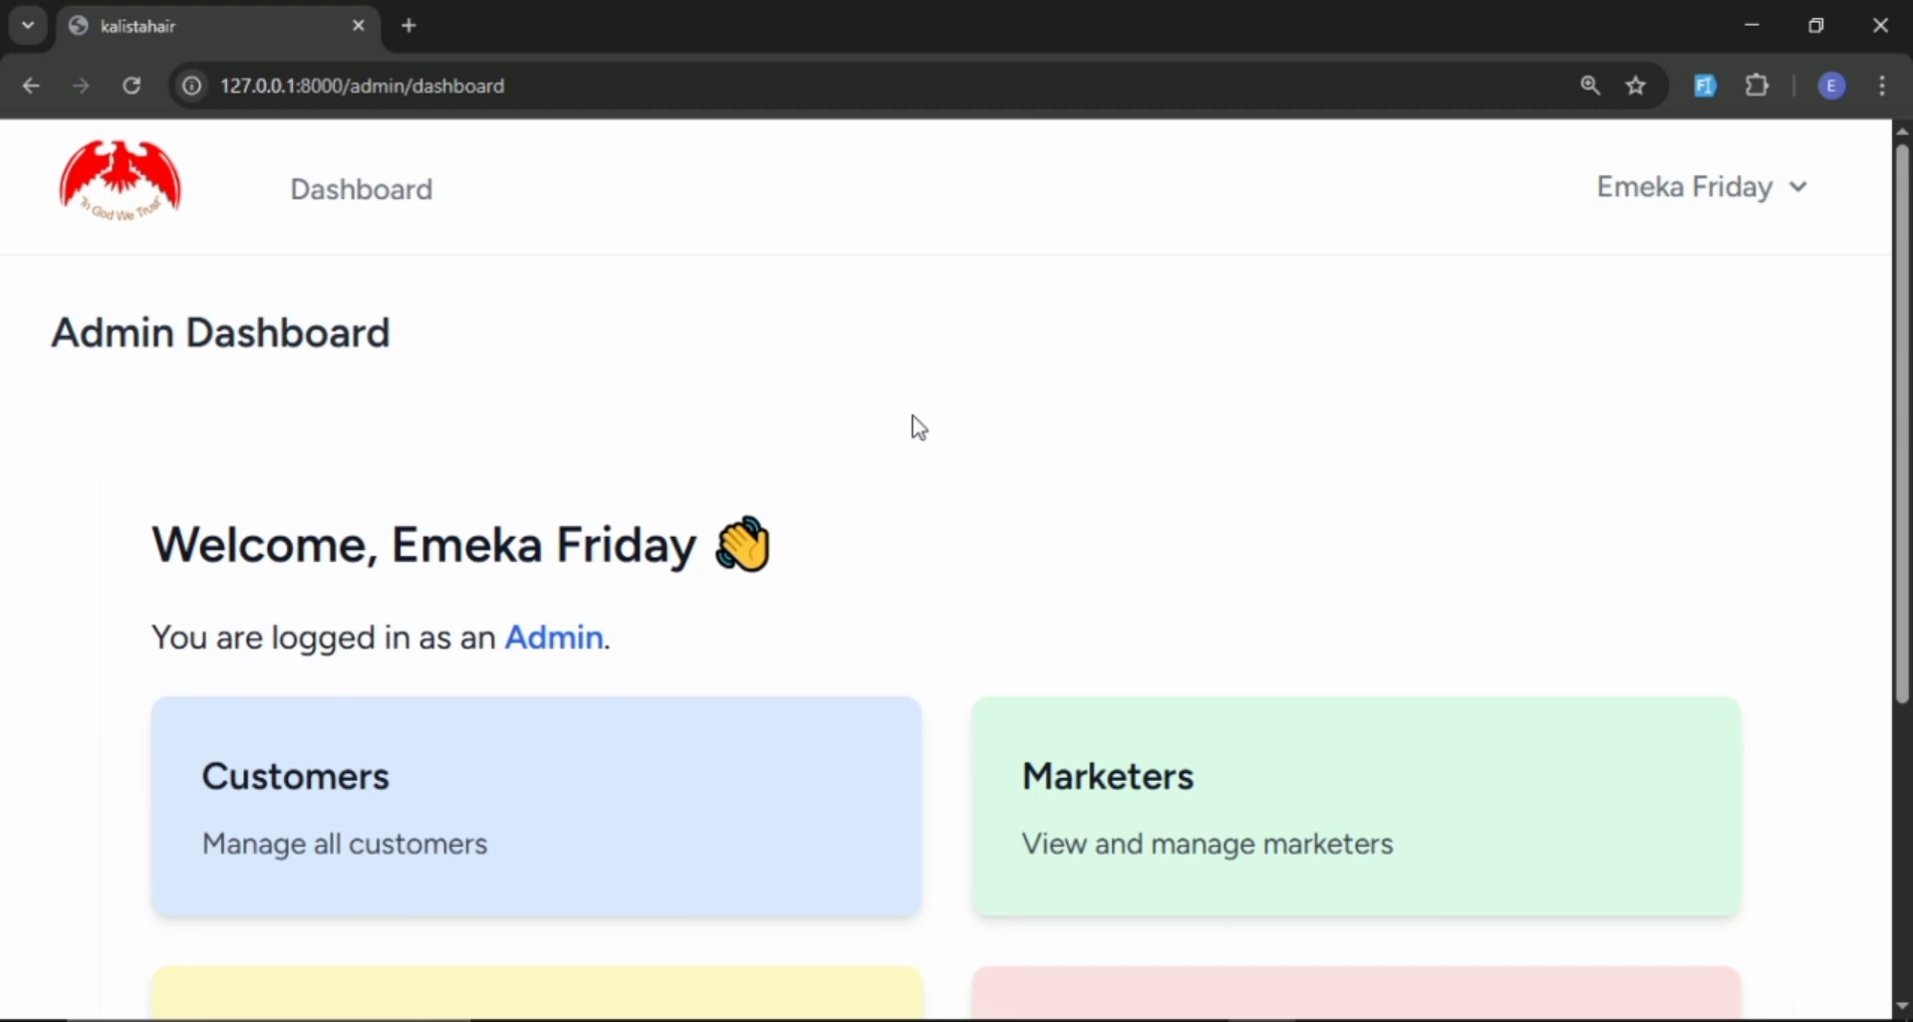
scroll(909, 423, down, 5)
scroll(909, 422, up, 5)
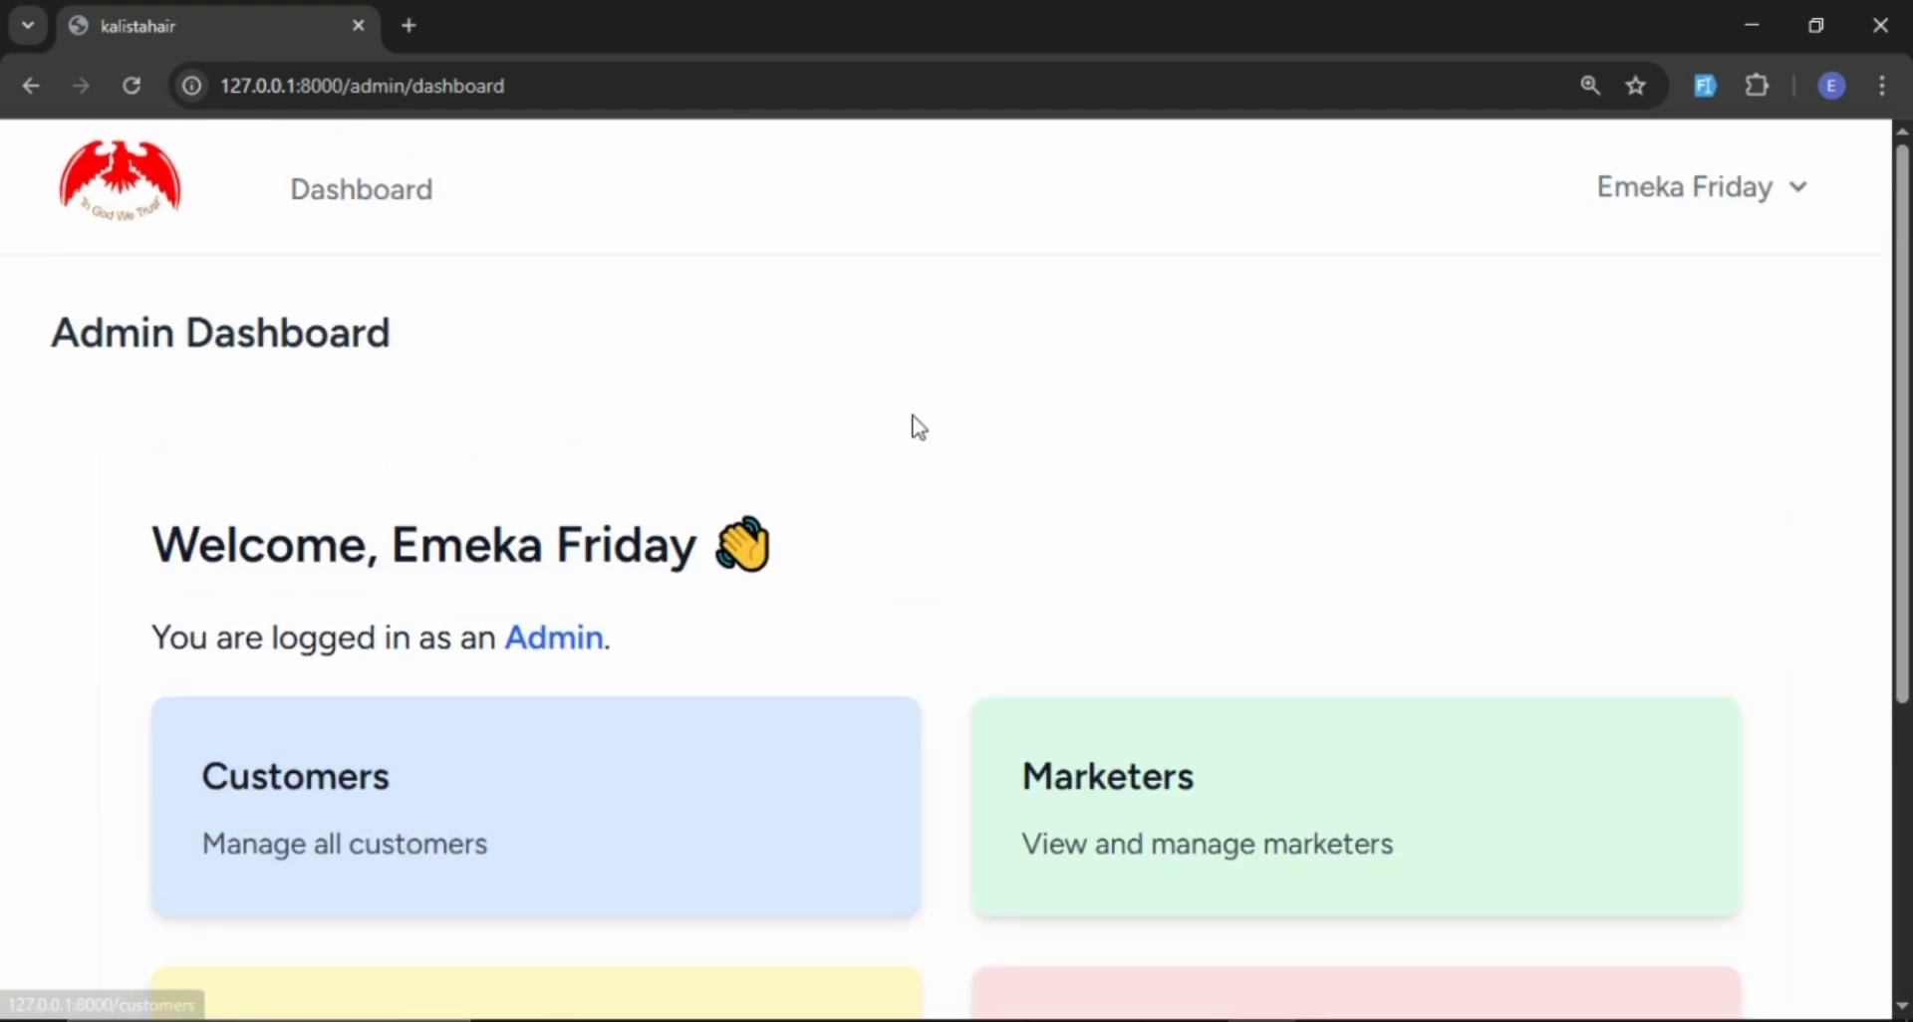
scroll(916, 426, down, 5)
scroll(917, 427, up, 5)
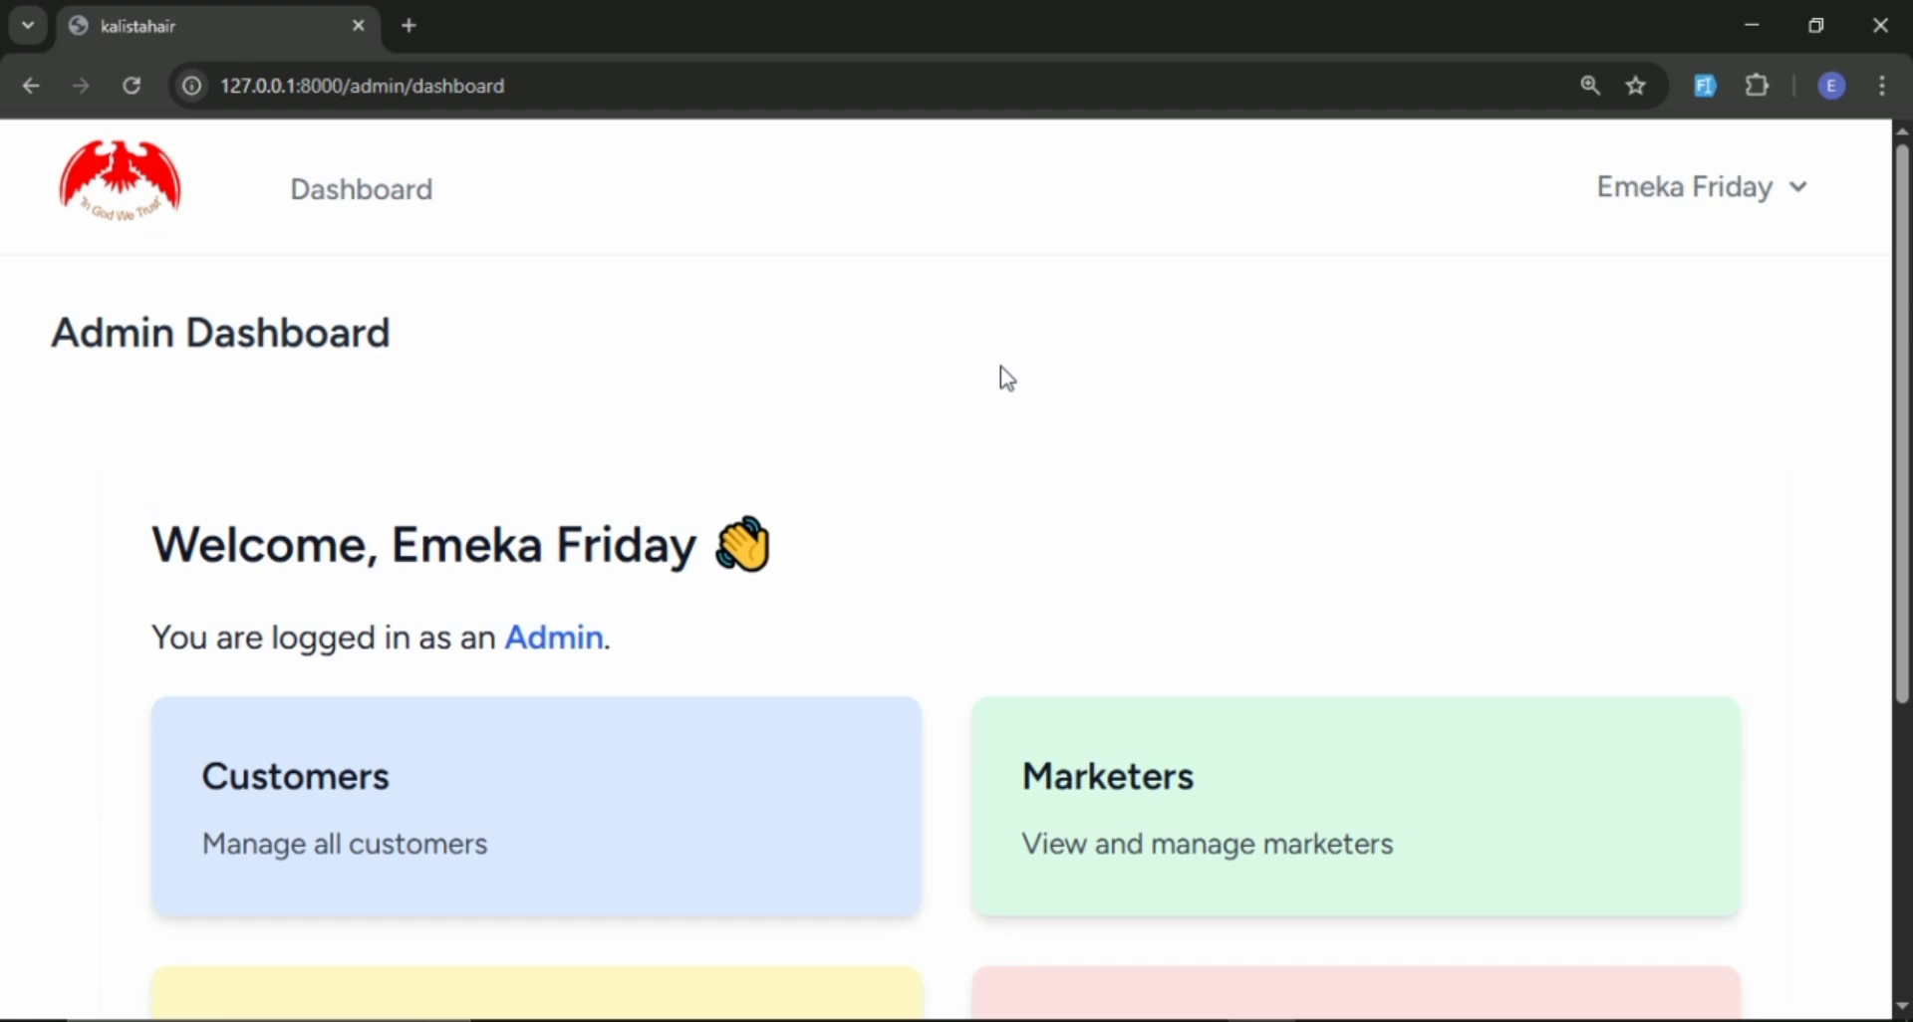
scroll(1126, 363, down, 5)
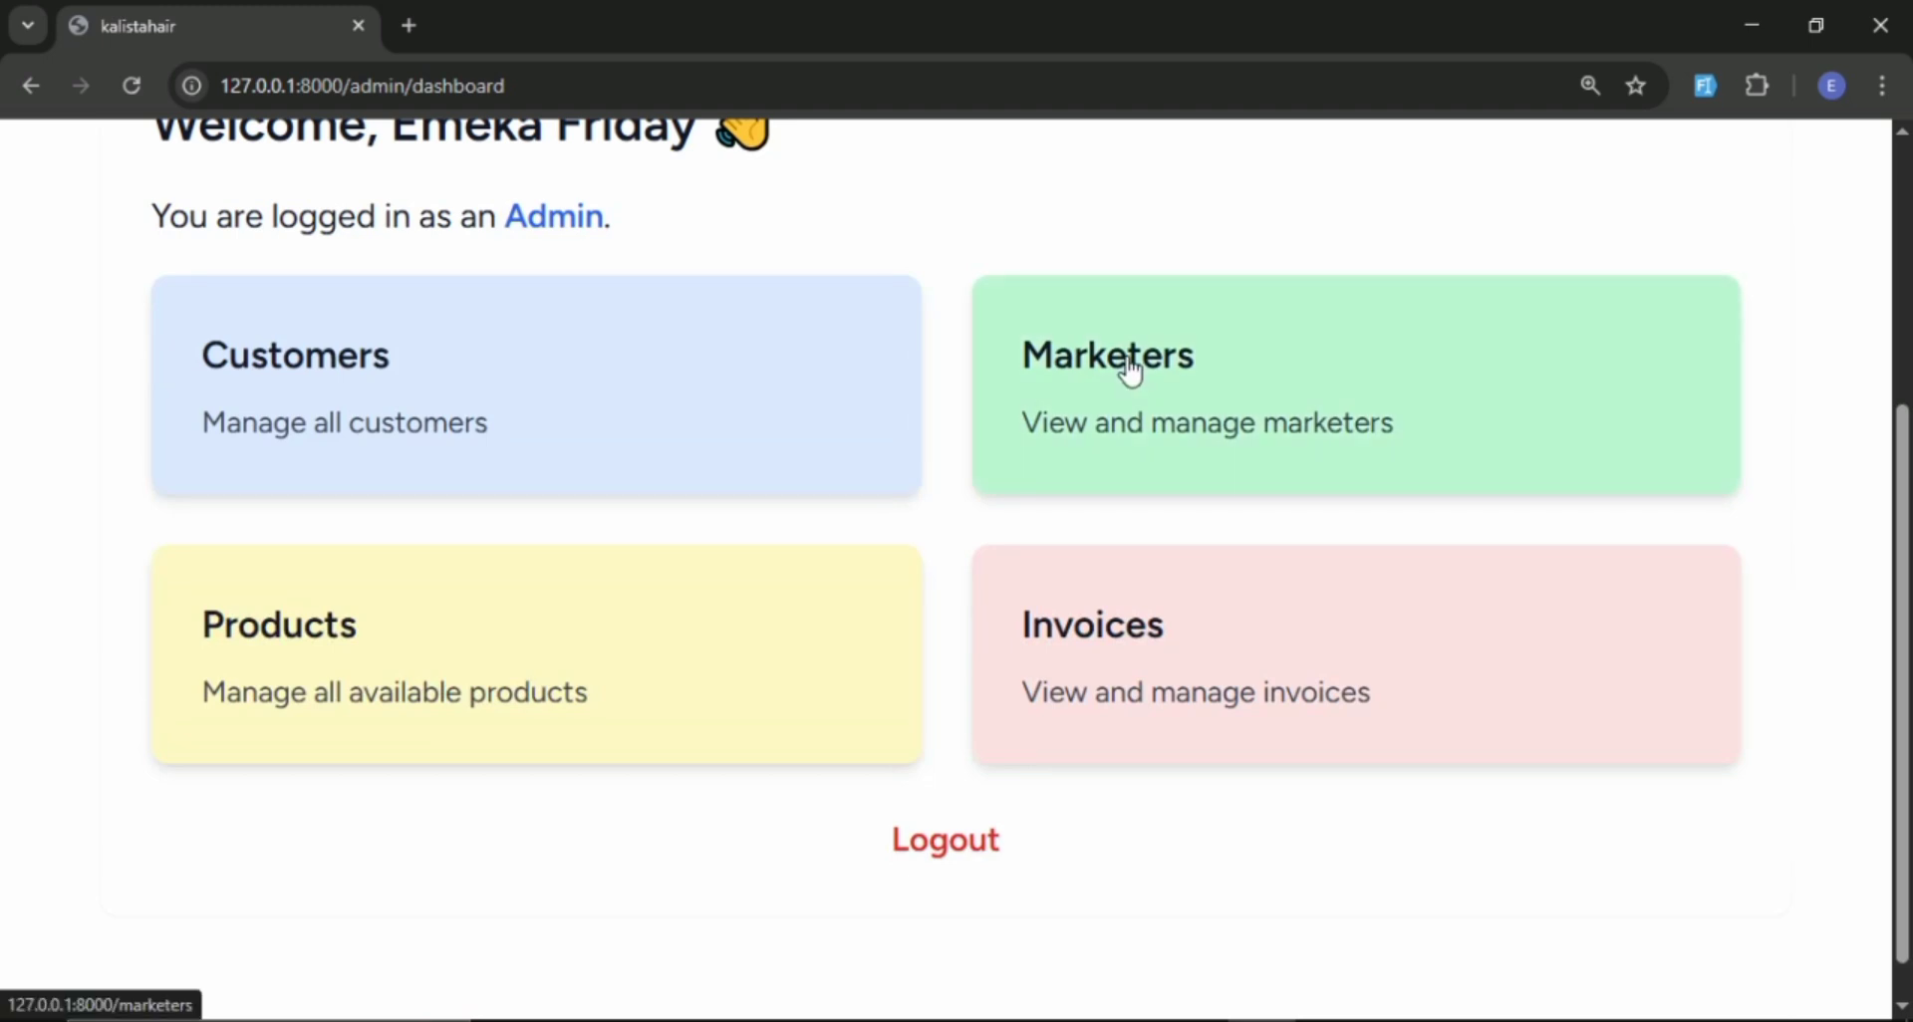
scroll(1127, 369, up, 5)
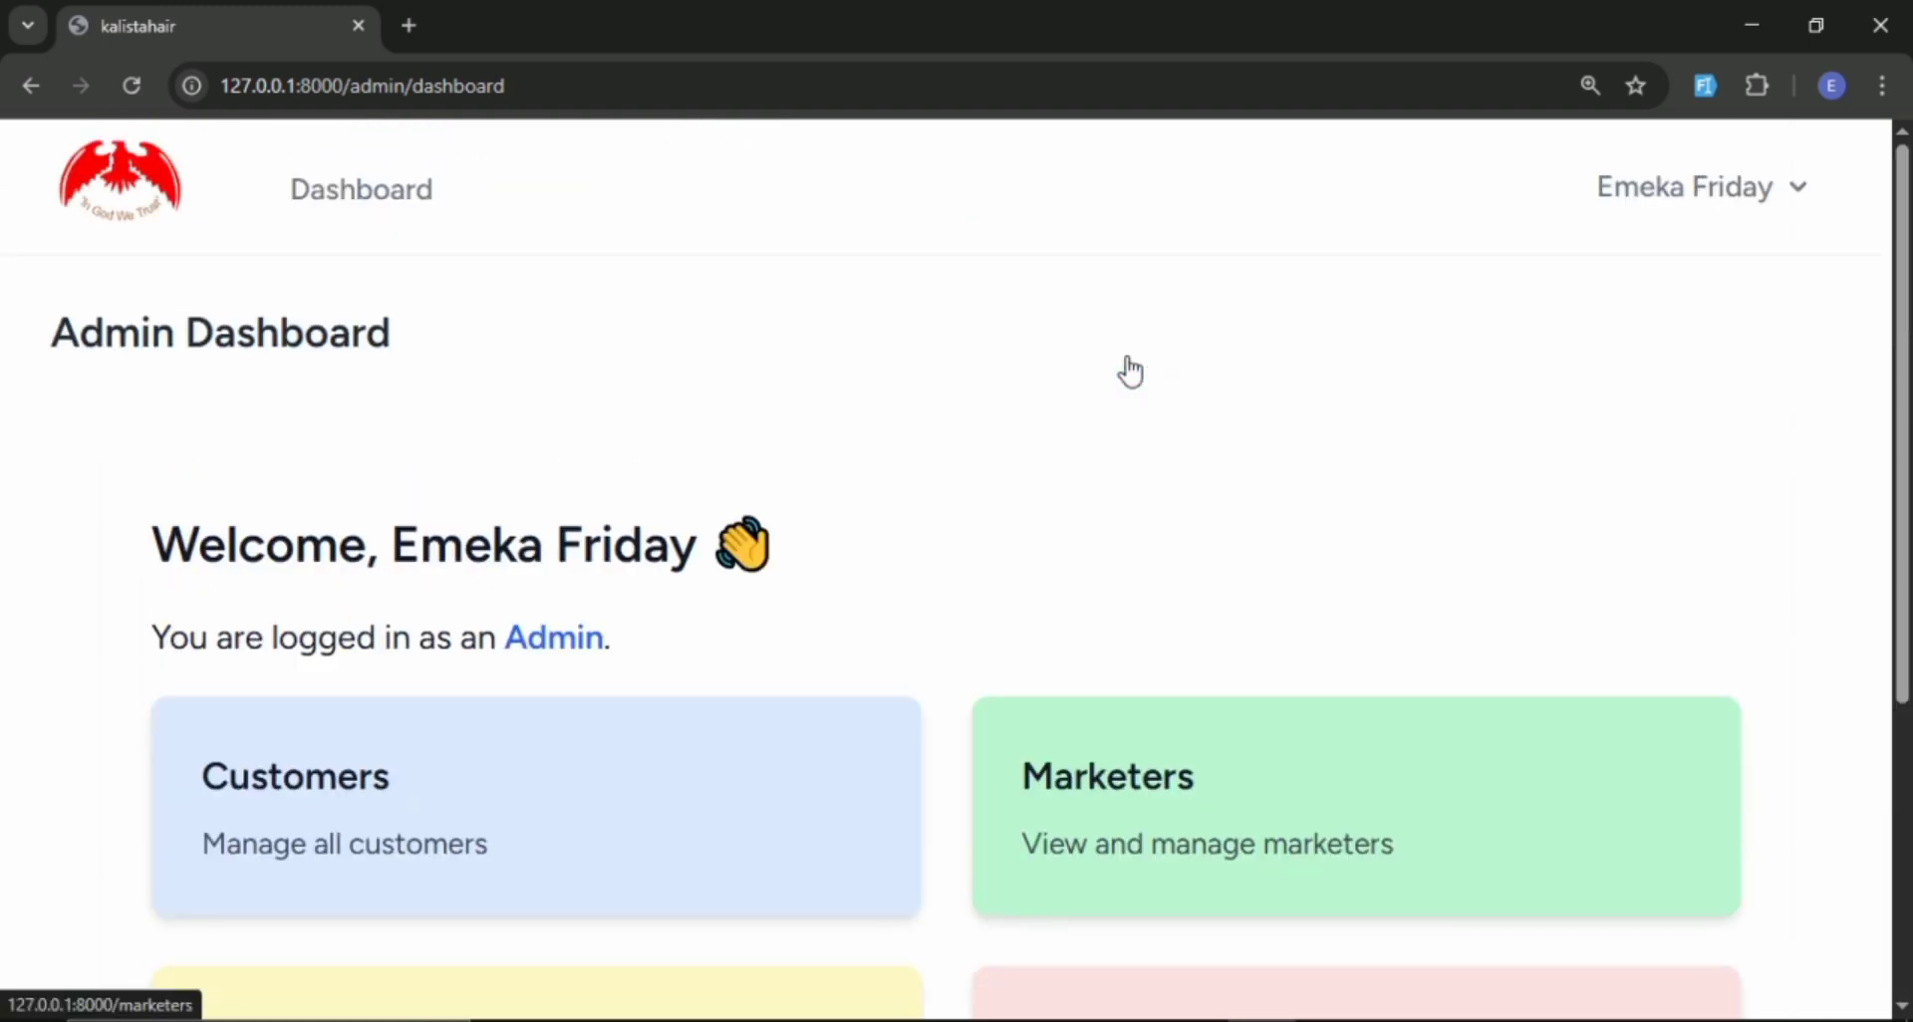